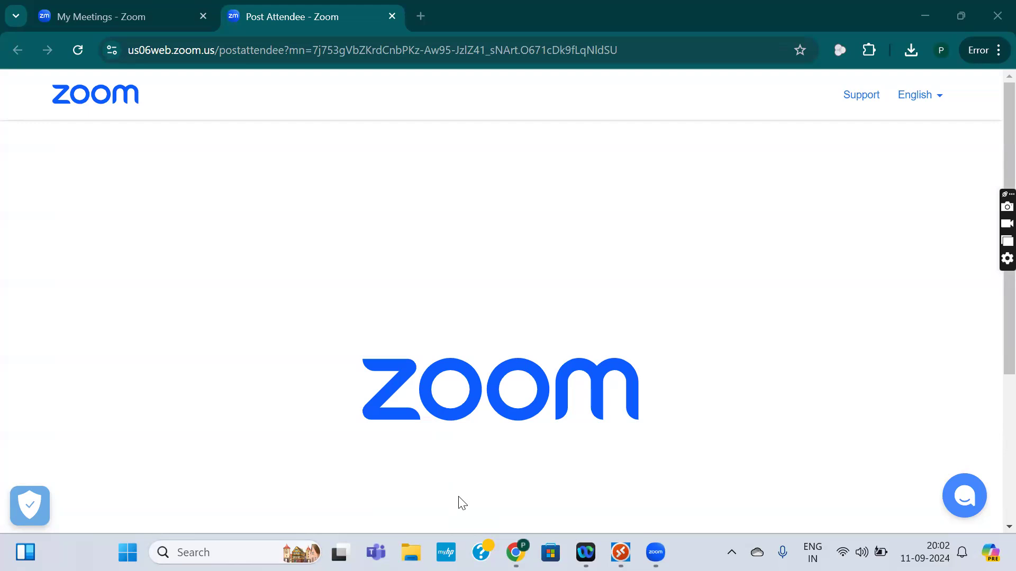
# Switch to the remote server desktop and bring up the SAP Display IMG session
pyautogui.moveTo(620, 551)
pyautogui.click(640, 430)
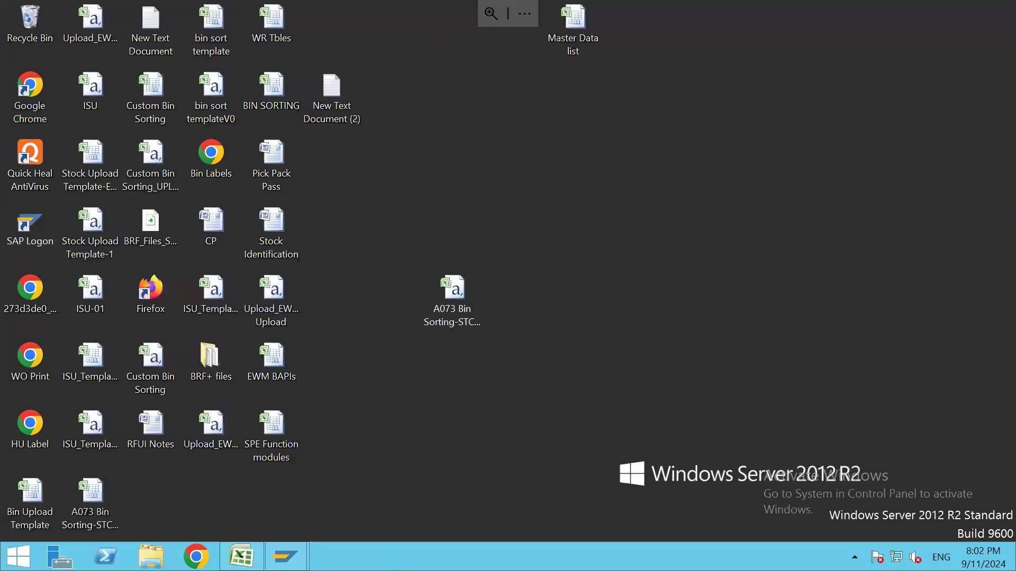
pyautogui.moveTo(286, 557)
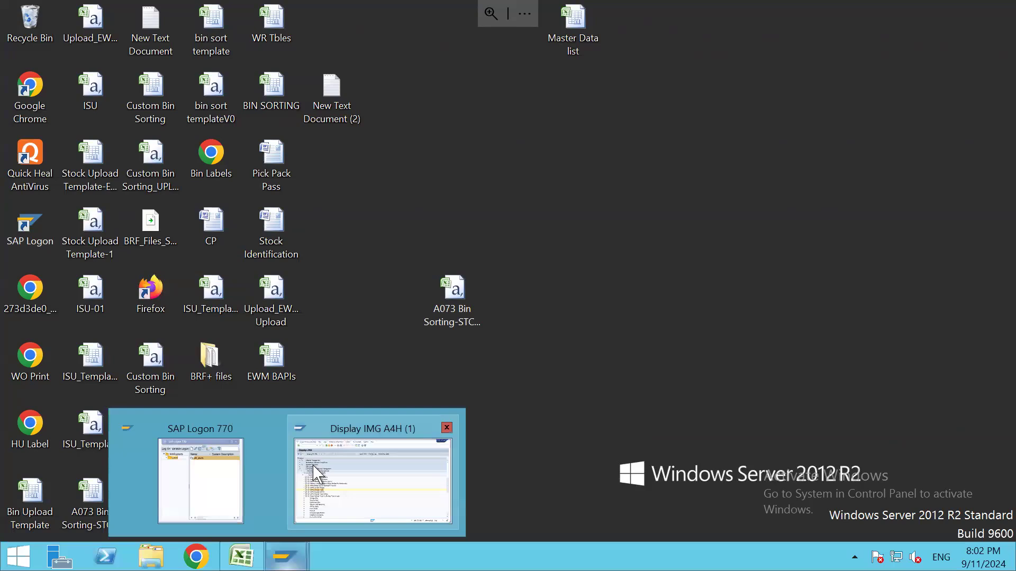
pyautogui.click(317, 473)
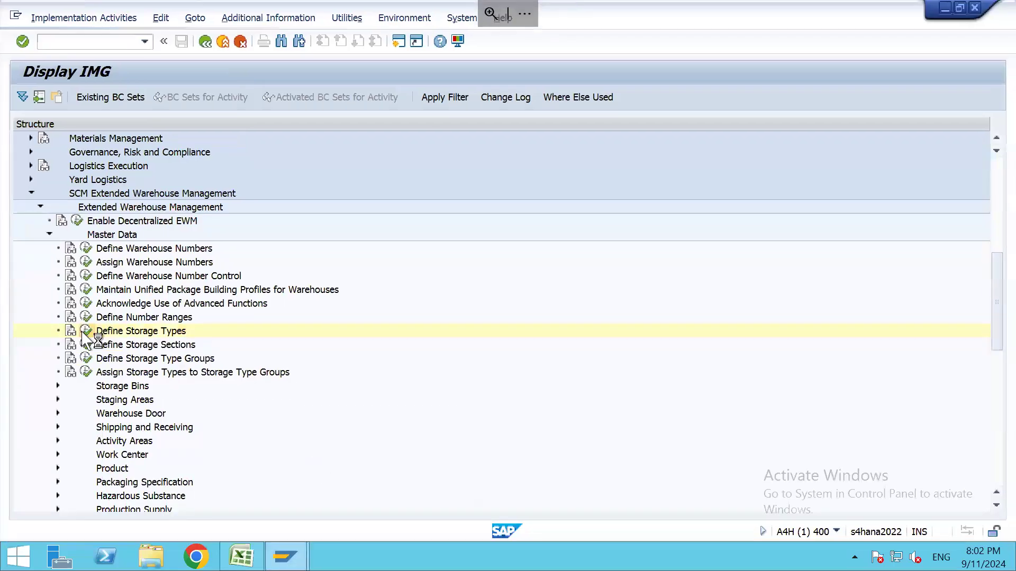
# Open Define Storage Types under EWM Master Data and jump to the entries of warehouse A073
pyautogui.click(84, 333)
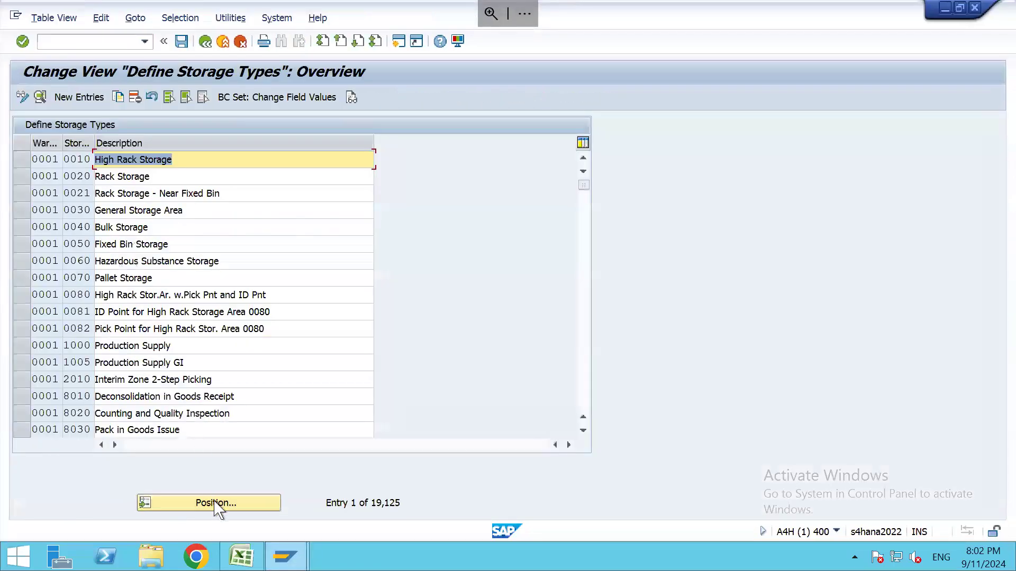
pyautogui.click(216, 503)
pyautogui.write('A073')
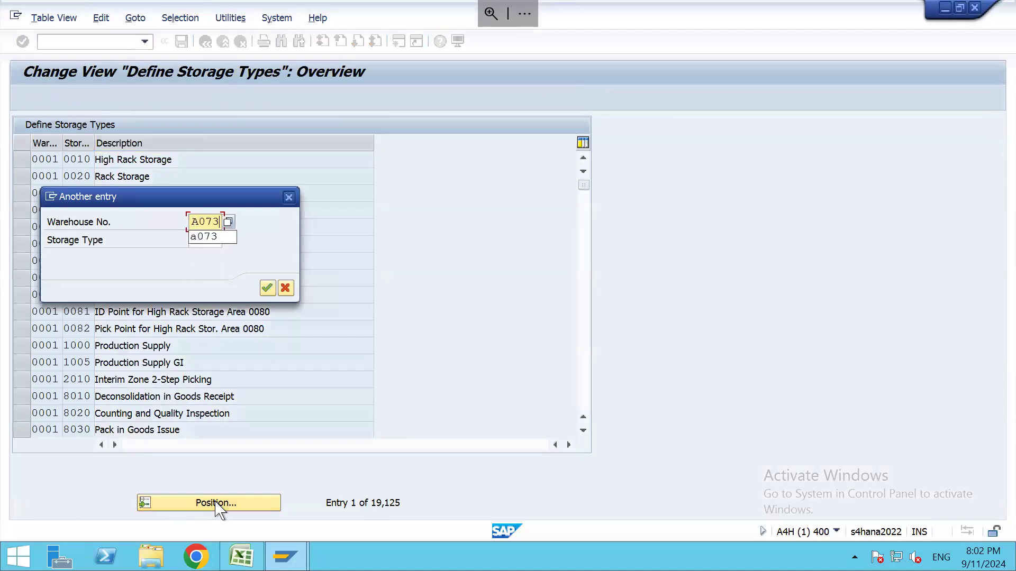
pyautogui.press('Return')
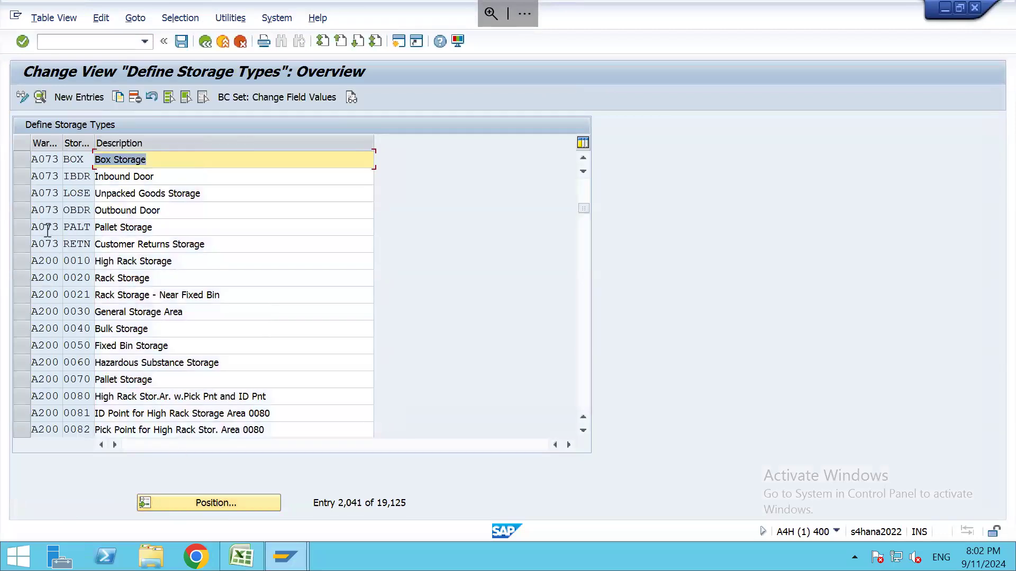
# Open the details of A073 storage type LOSE and set its HU Requirement to Y, HU Not Allowed
pyautogui.click(21, 193)
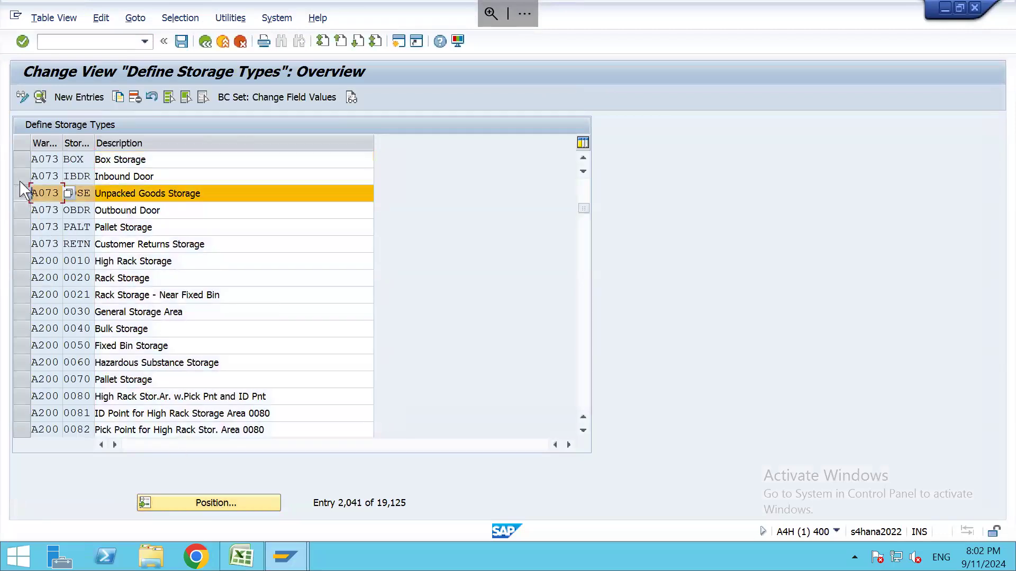
pyautogui.click(41, 97)
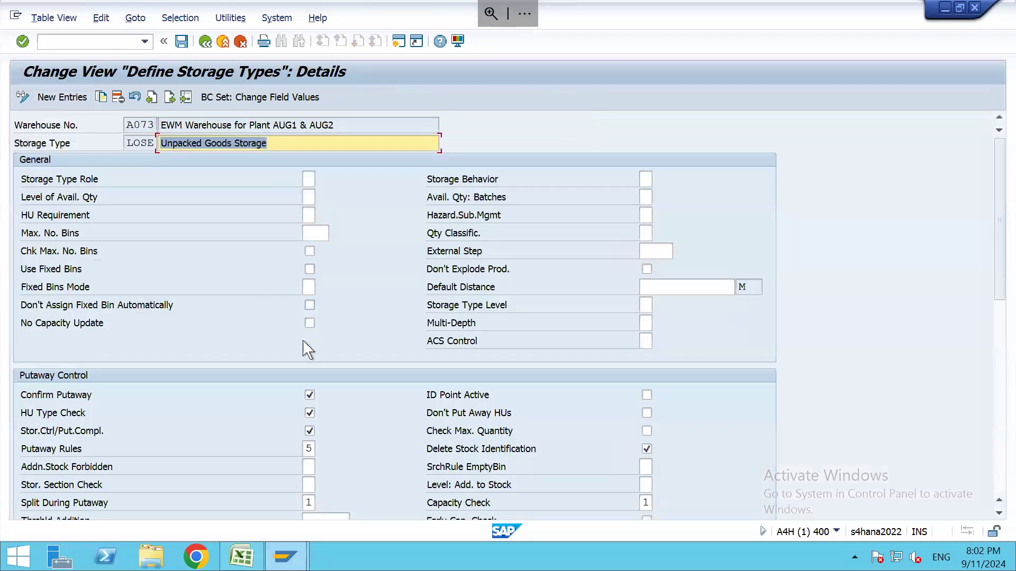
pyautogui.click(308, 214)
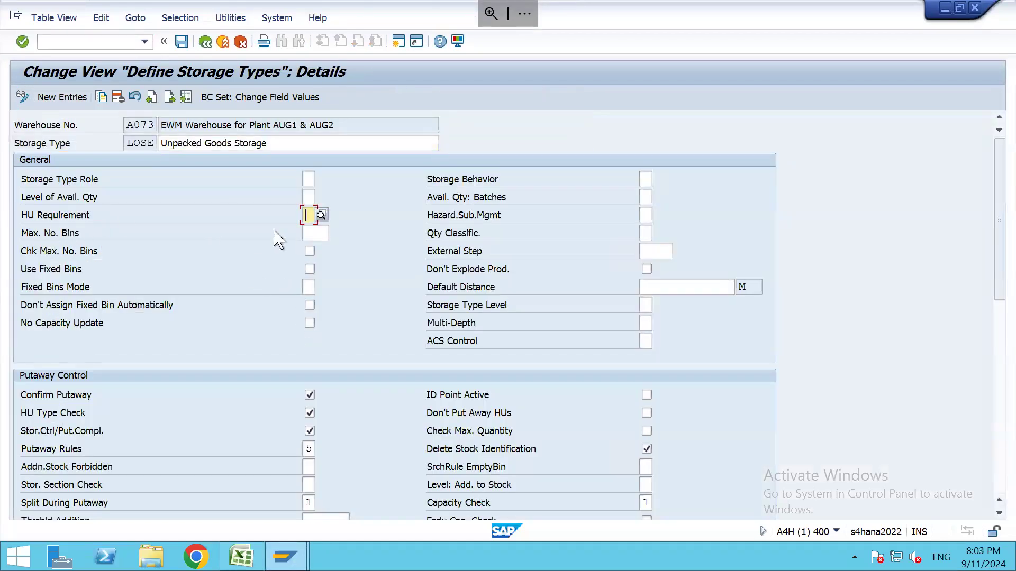
pyautogui.click(320, 215)
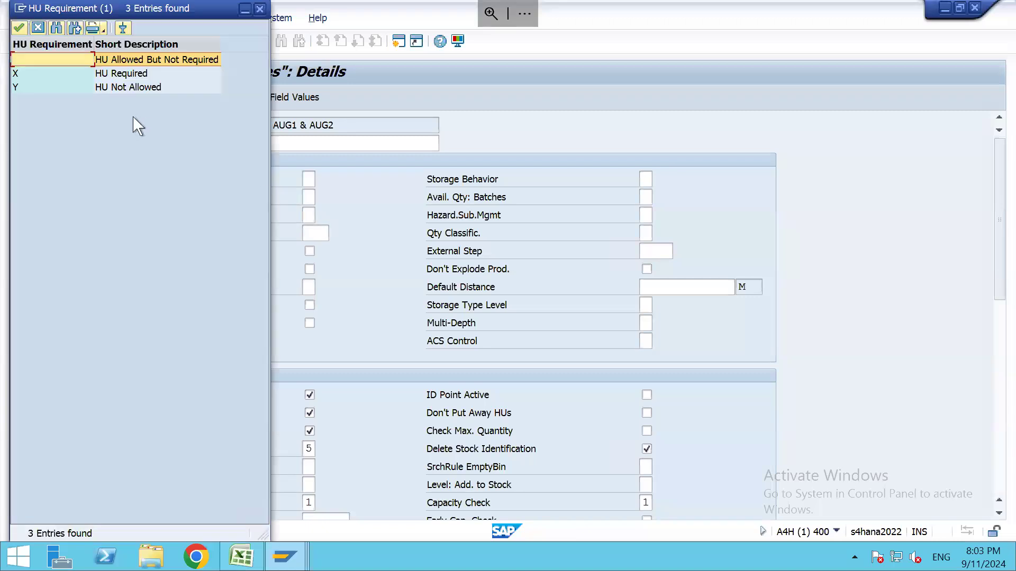
pyautogui.click(129, 87)
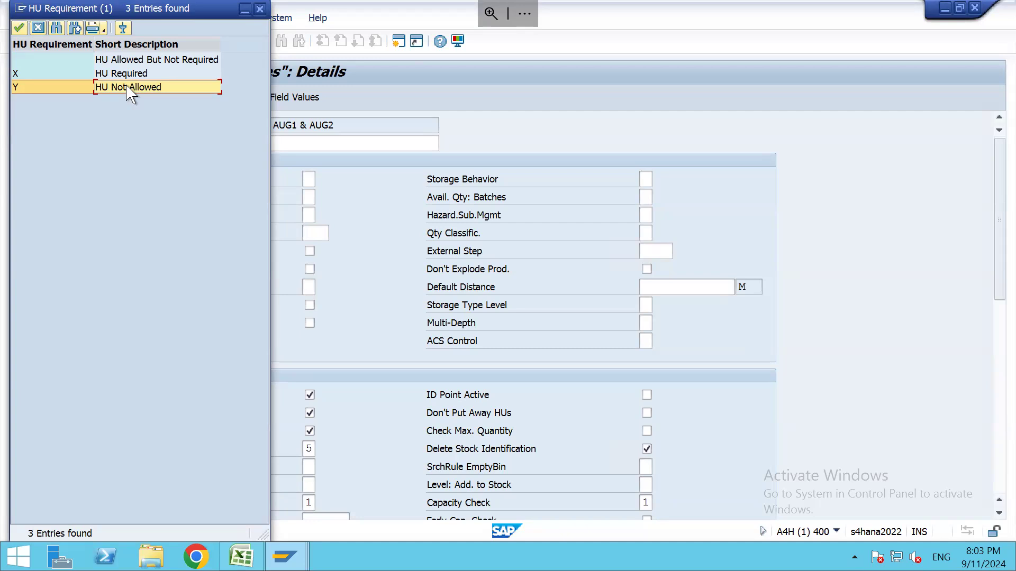
pyautogui.moveTo(140, 8); pyautogui.dragTo(492, 66)
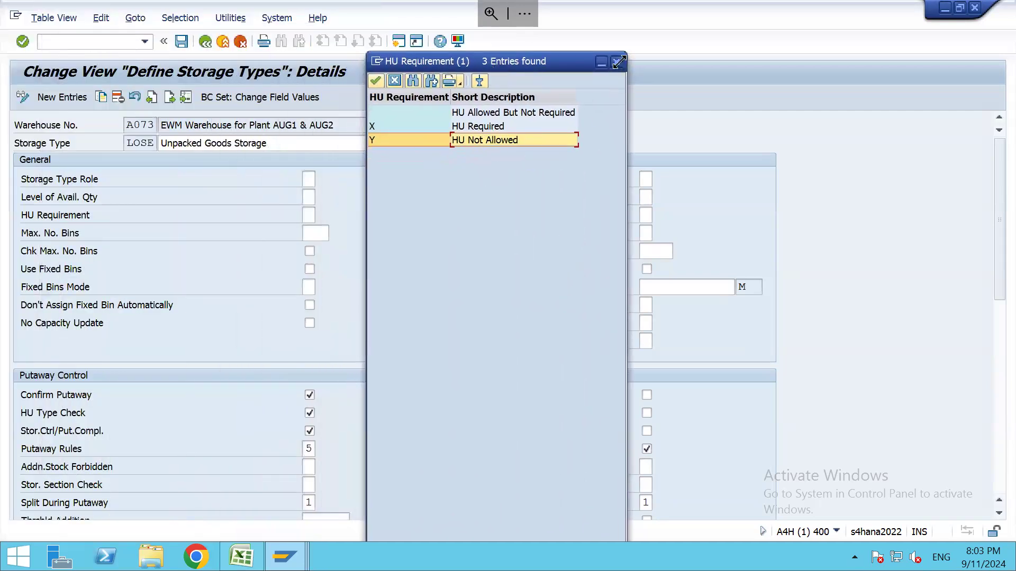
pyautogui.doubleClick(477, 140)
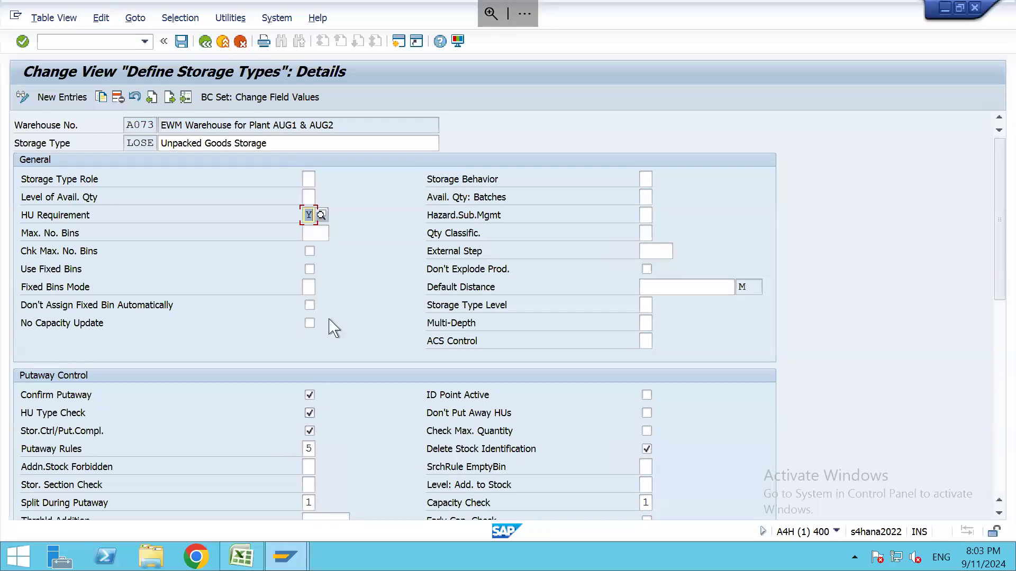
pyautogui.click(308, 215)
pyautogui.moveTo(308, 216); pyautogui.dragTo(314, 215)
pyautogui.click(131, 143)
pyautogui.moveTo(150, 148); pyautogui.dragTo(159, 145)
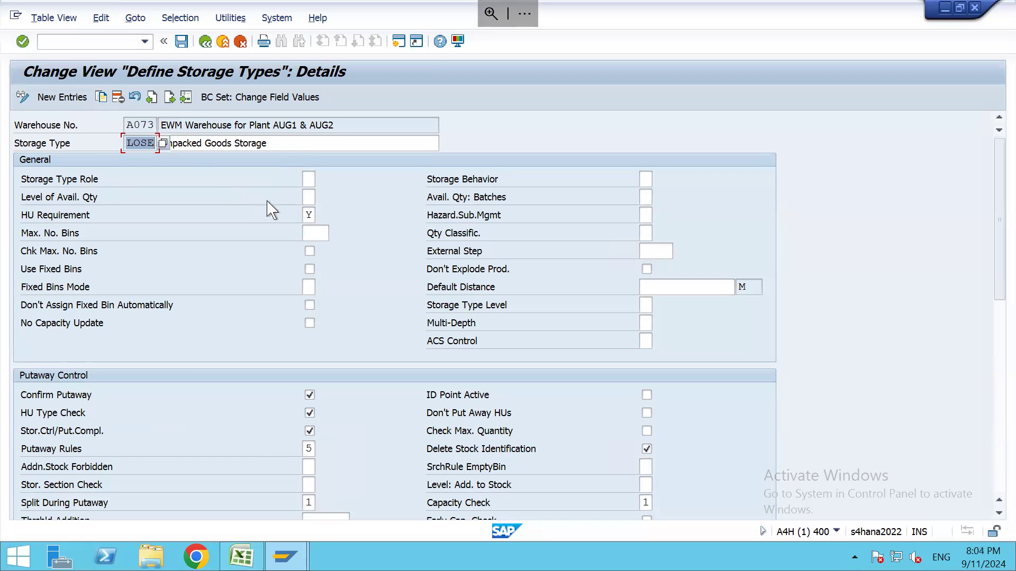
# Set the HU Requirement of storage type LOSE to the blank value, HU Allowed But Not Required, and exit to the IMG without saving
pyautogui.click(305, 215)
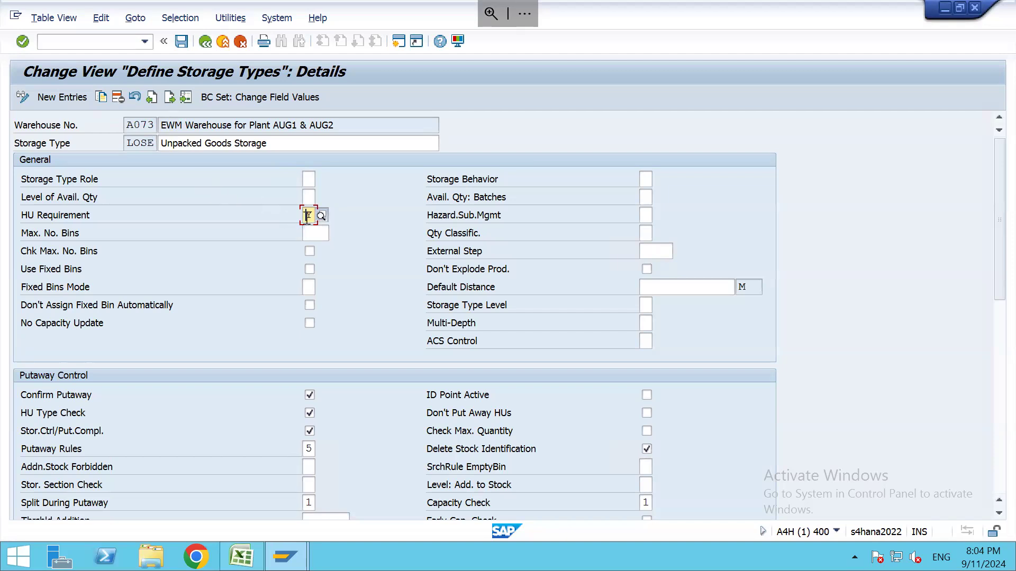
pyautogui.click(326, 218)
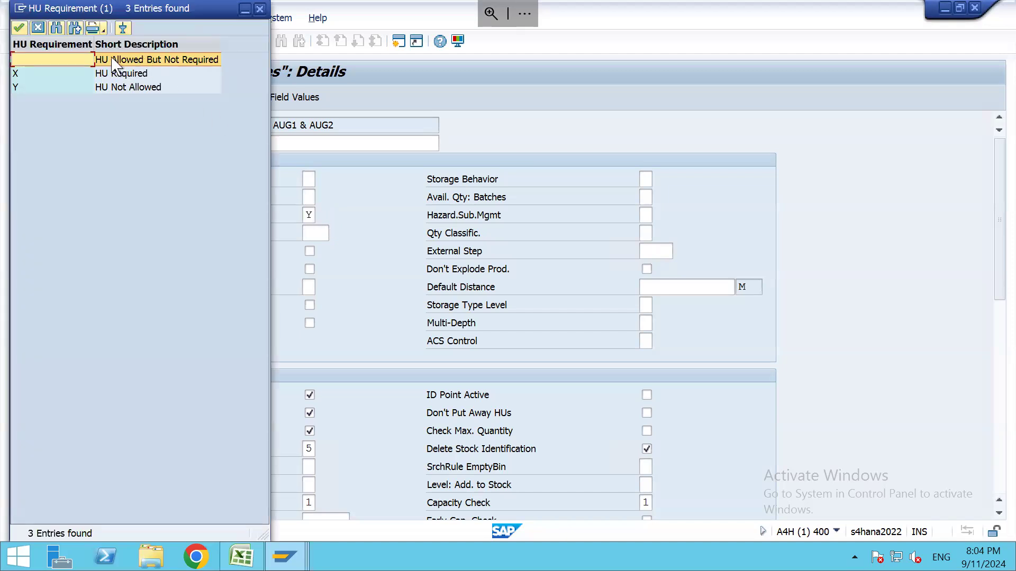
pyautogui.click(114, 64)
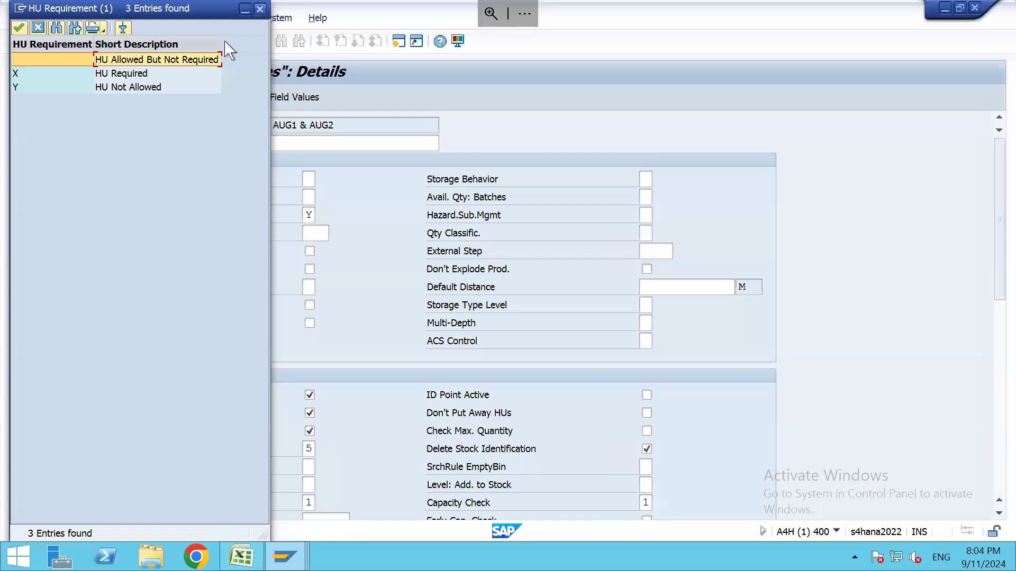
pyautogui.doubleClick(205, 62)
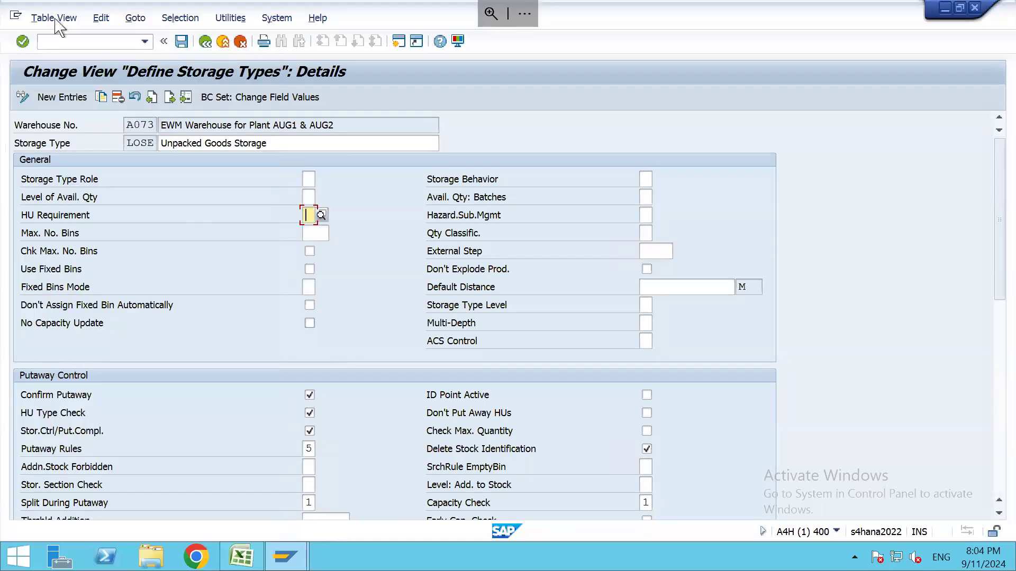
pyautogui.click(205, 43)
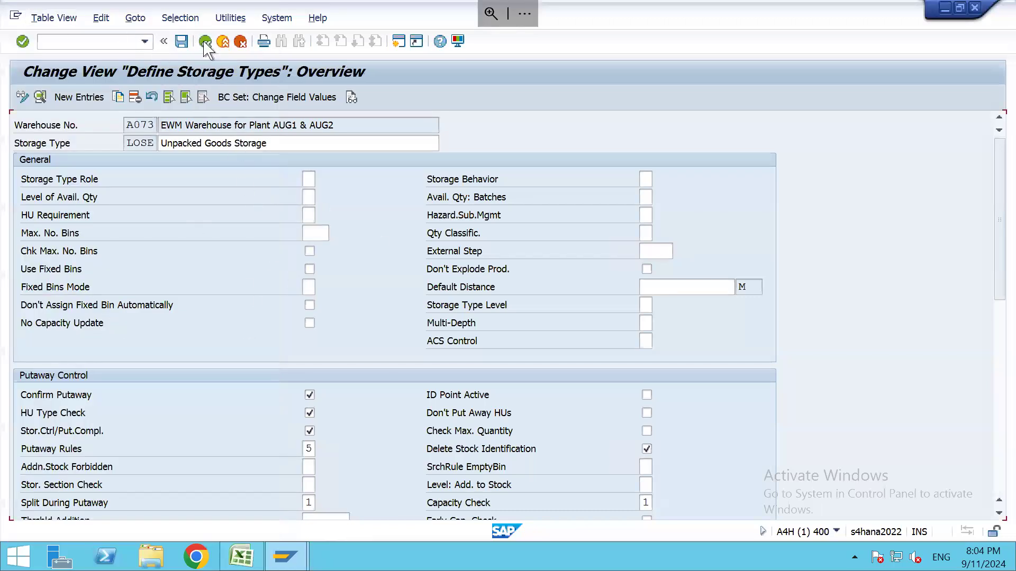
pyautogui.click(205, 43)
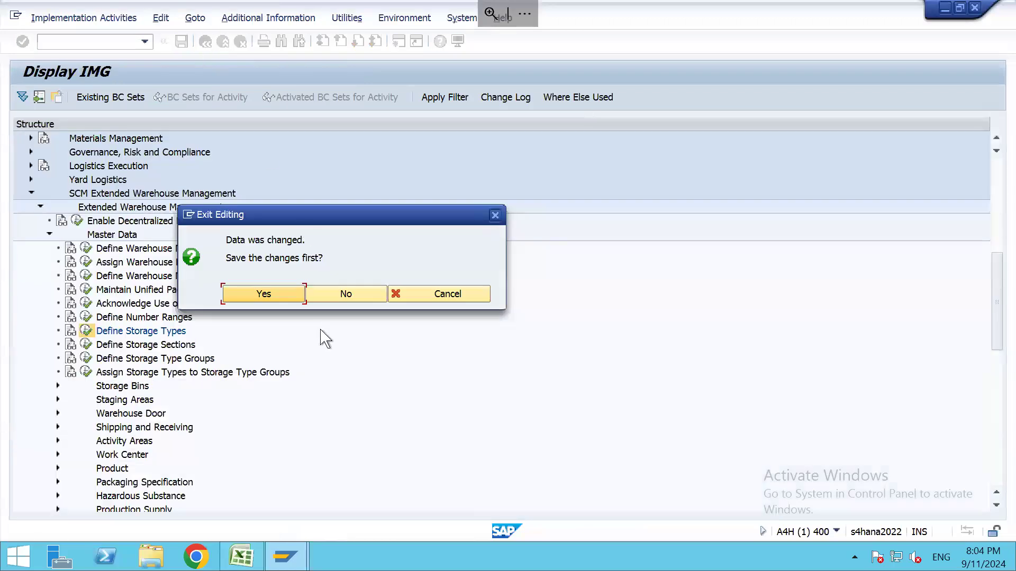
pyautogui.click(345, 294)
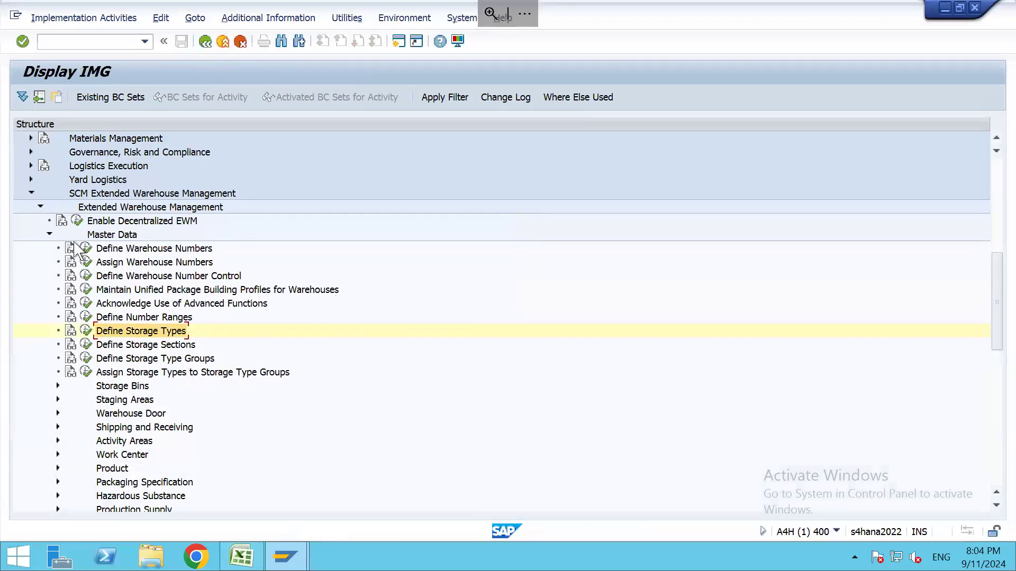
# Collapse Master Data and expand Strategies under Goods Receipt Process in the IMG structure
pyautogui.click(49, 234)
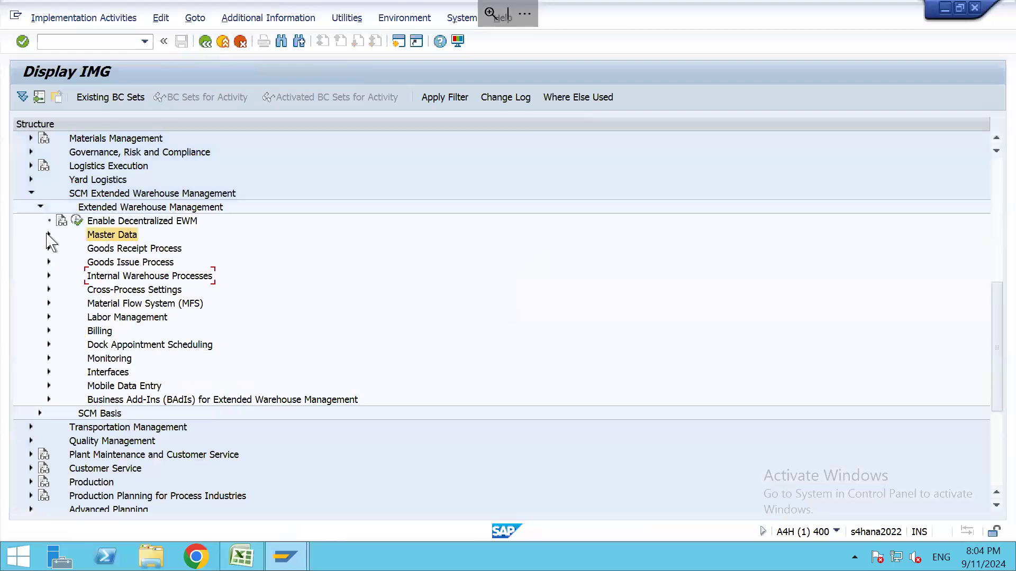
pyautogui.click(117, 250)
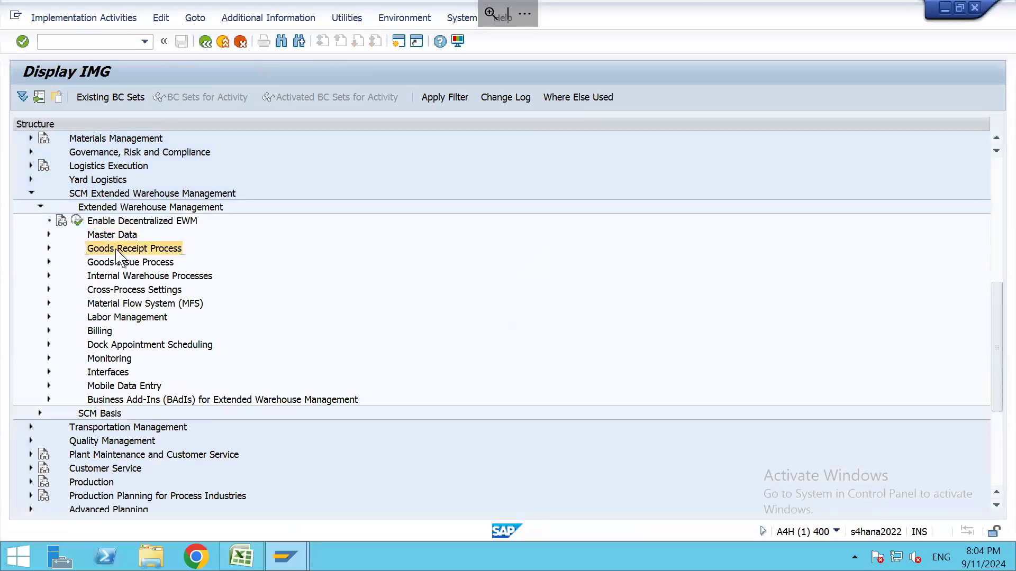
pyautogui.press('Right')
pyautogui.press('Down')
pyautogui.press('Down')
pyautogui.press('Down')
pyautogui.press('Down')
pyautogui.press('Right')
# Expand Storage Type Search under Strategies and collapse its Definition of Groups node
pyautogui.press('Down')
pyautogui.press('Down')
pyautogui.press('Down')
pyautogui.press('Down')
pyautogui.press('Down')
pyautogui.press('Down')
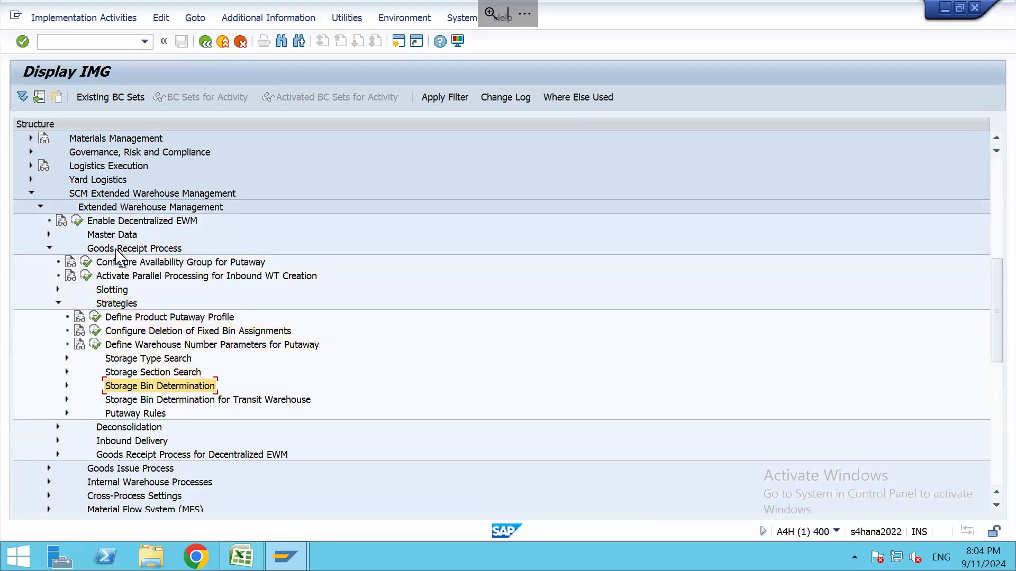
pyautogui.press('Up')
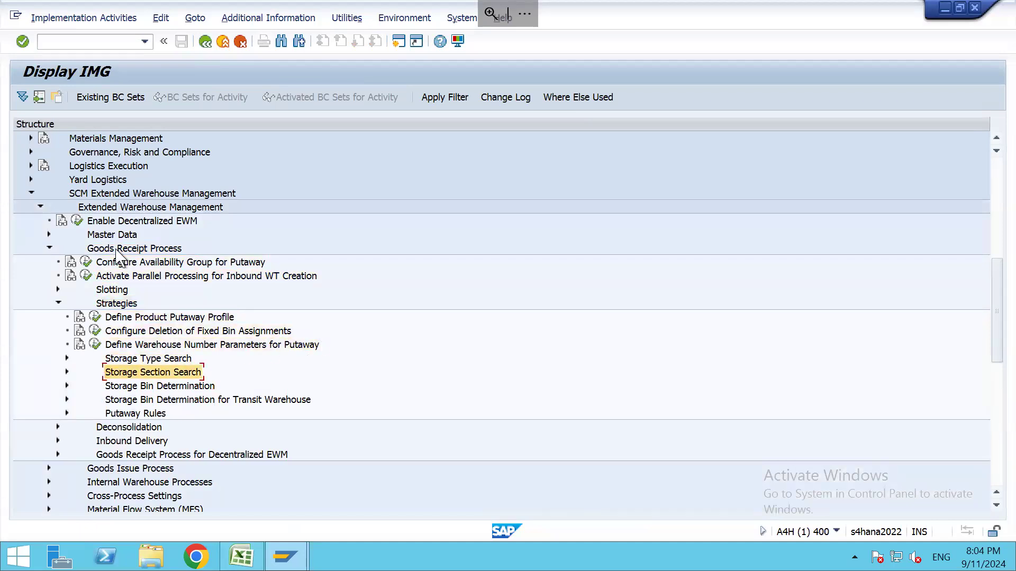
pyautogui.press('Up')
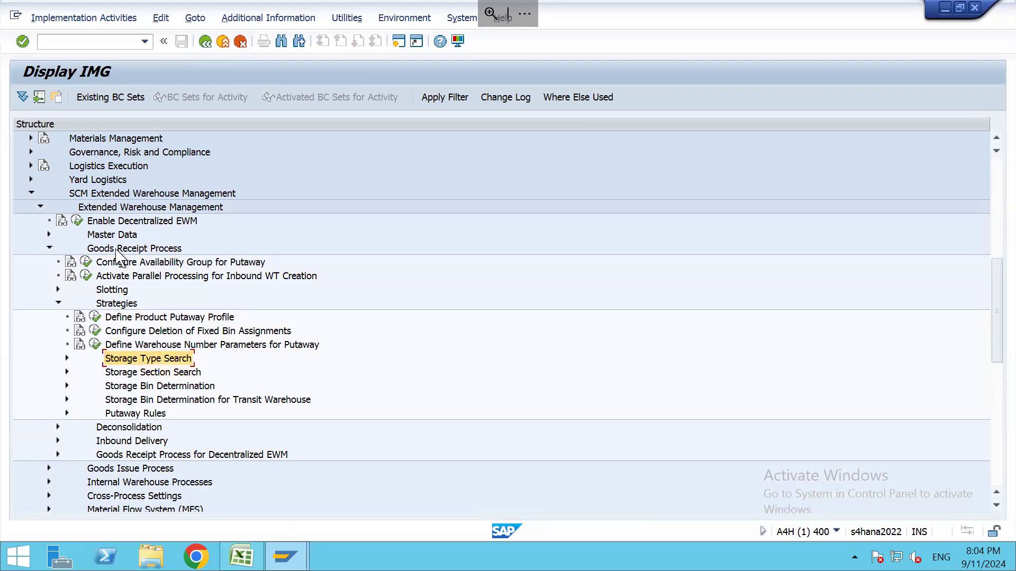
pyautogui.press('Right')
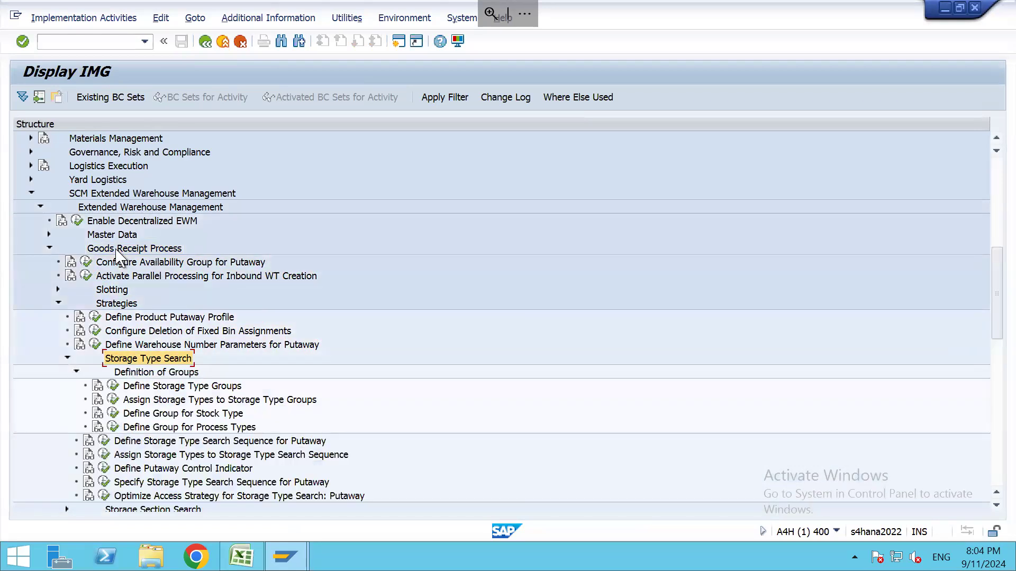
pyautogui.press('Down')
pyautogui.press('Left')
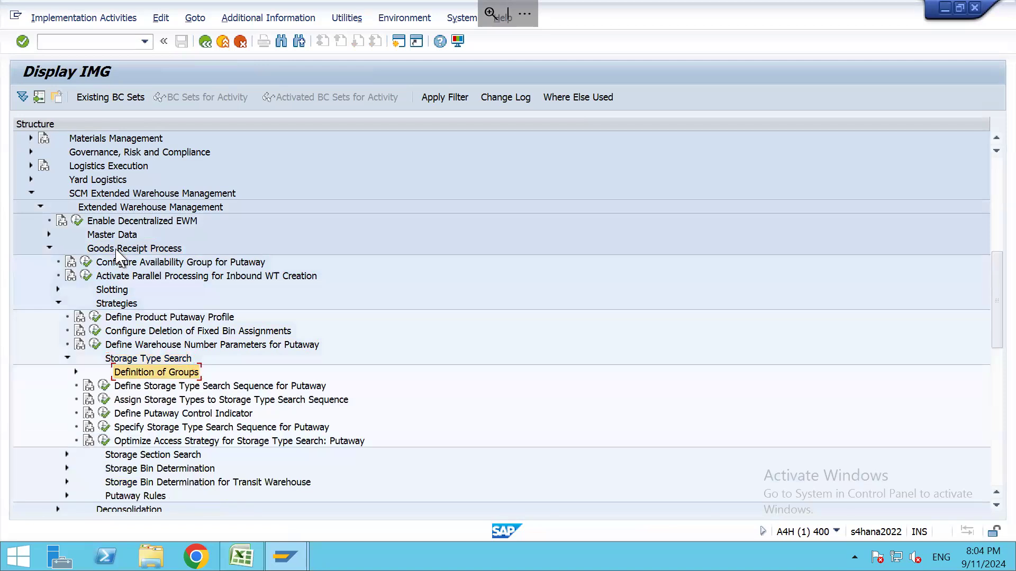
# Expand Storage Bin Determination under the putaway Strategies to reach its HU Types activities
pyautogui.press('Down')
pyautogui.press('Down')
pyautogui.press('Up')
pyautogui.press('Down')
pyautogui.press('Down')
pyautogui.press('Down')
pyautogui.press('Down')
pyautogui.press('Down')
pyautogui.press('Down')
pyautogui.press('Right')
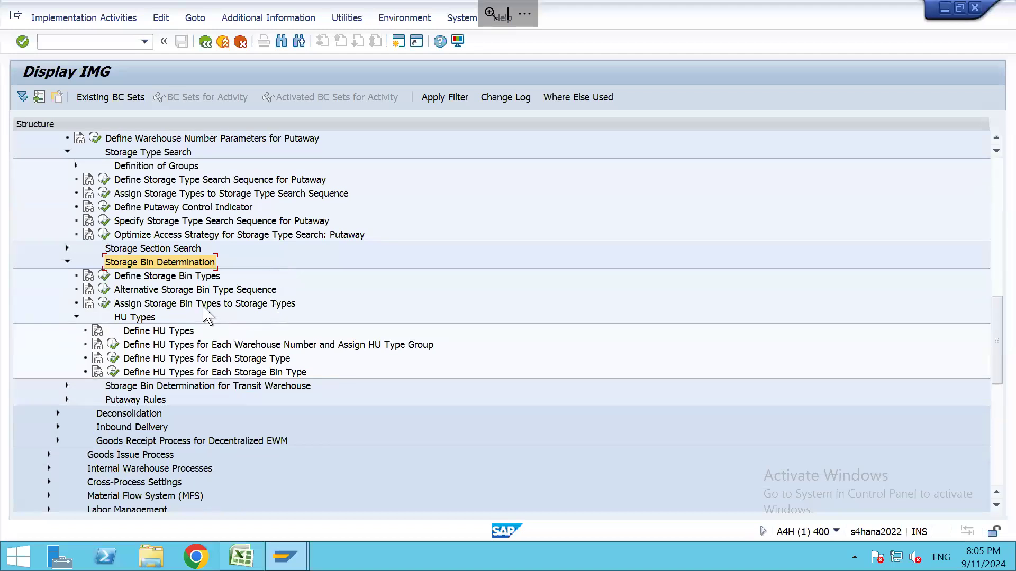
# Open Define HU Types for Each Storage Type and jump to the entries of warehouse A073
pyautogui.click(189, 359)
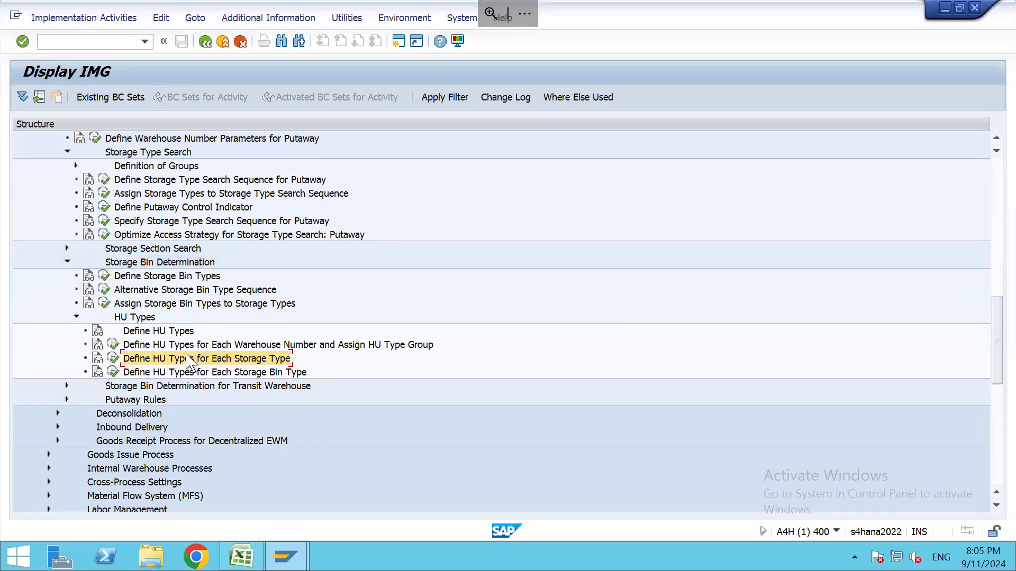
pyautogui.click(114, 359)
pyautogui.click(210, 504)
pyautogui.write('A073')
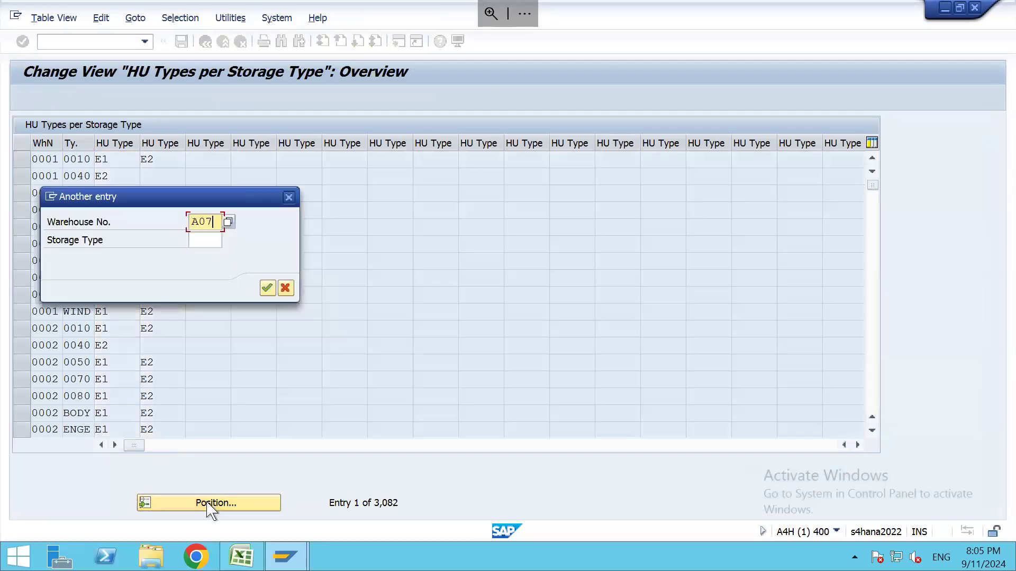
pyautogui.press('Return')
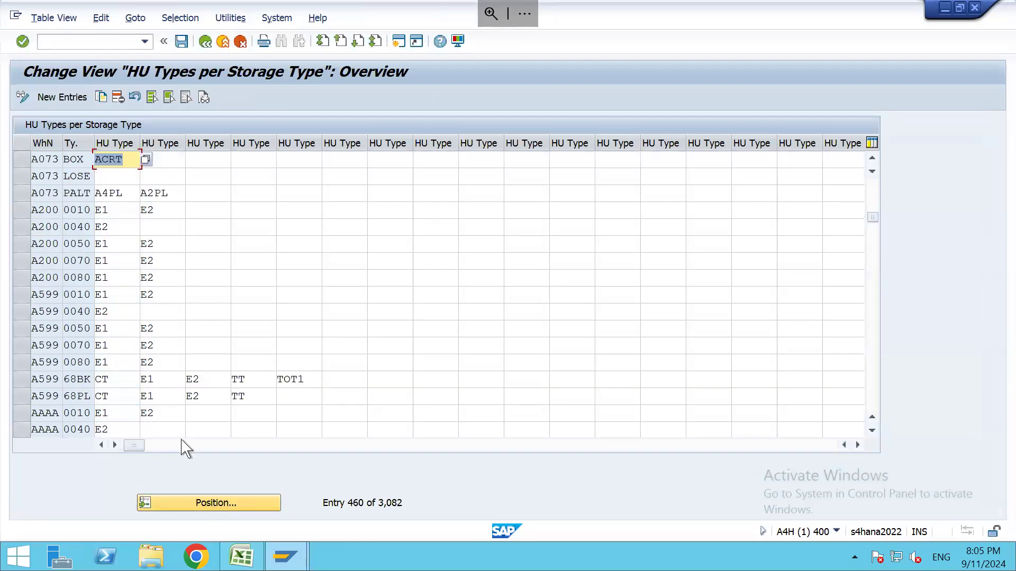
# Examine the HU types assigned to A073 storage types BOX, LOSE and PALT, and return to the IMG structure
pyautogui.click(21, 164)
pyautogui.click(21, 176)
pyautogui.click(21, 193)
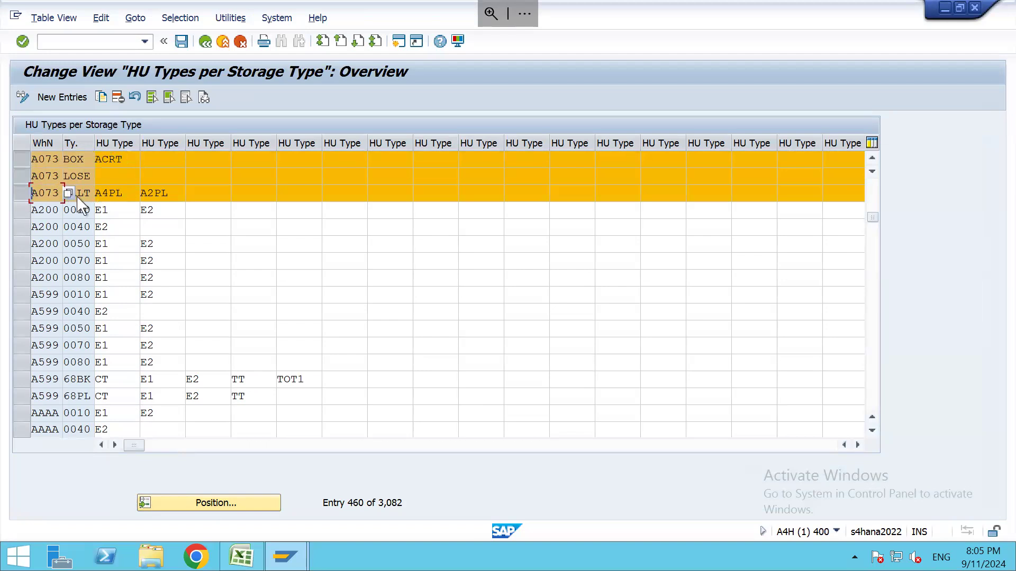
pyautogui.click(130, 177)
pyautogui.click(205, 42)
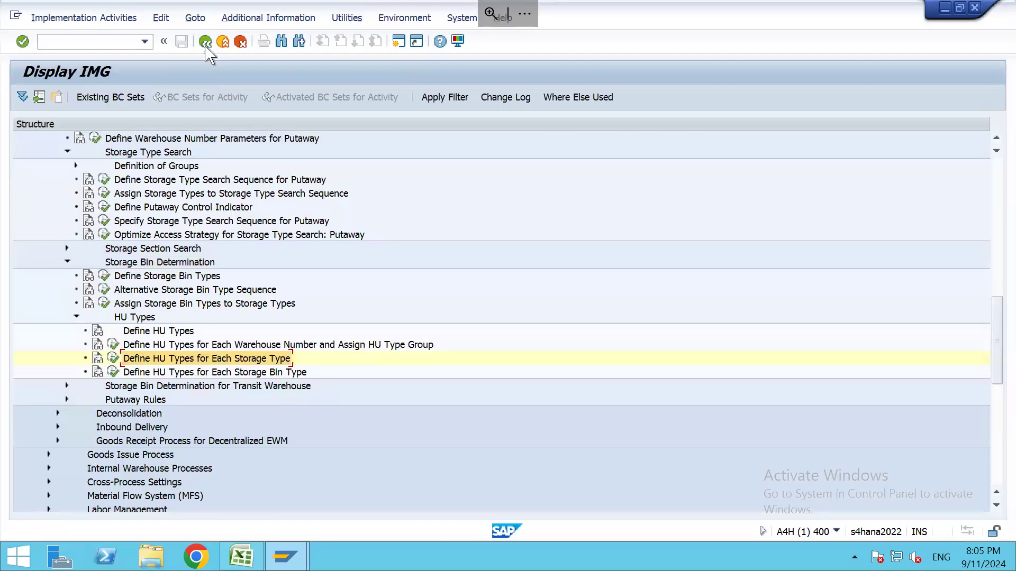
# Open Define HU Types for Each Storage Bin Type and jump to the entries of warehouse A073
pyautogui.click(143, 376)
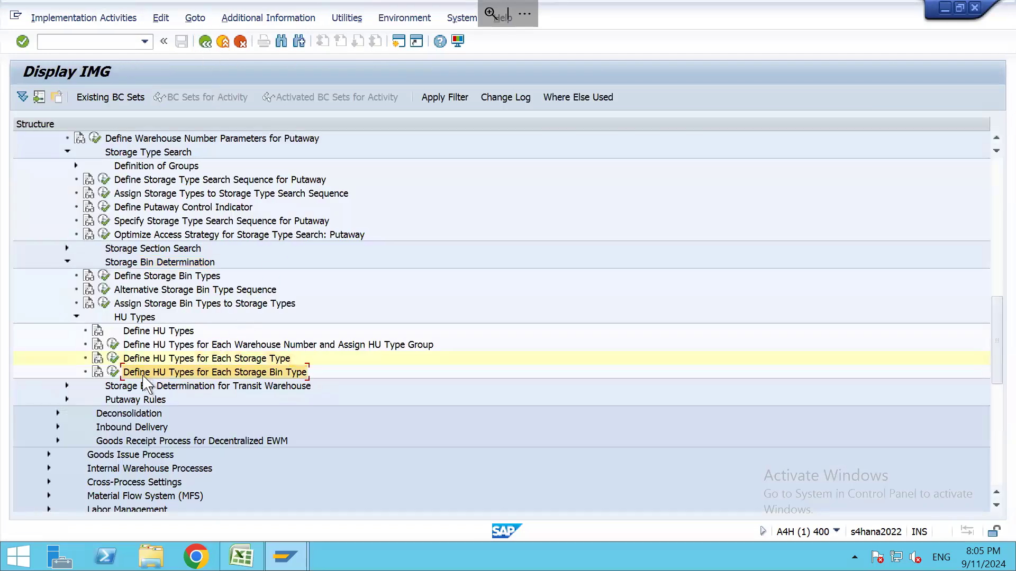
pyautogui.click(113, 372)
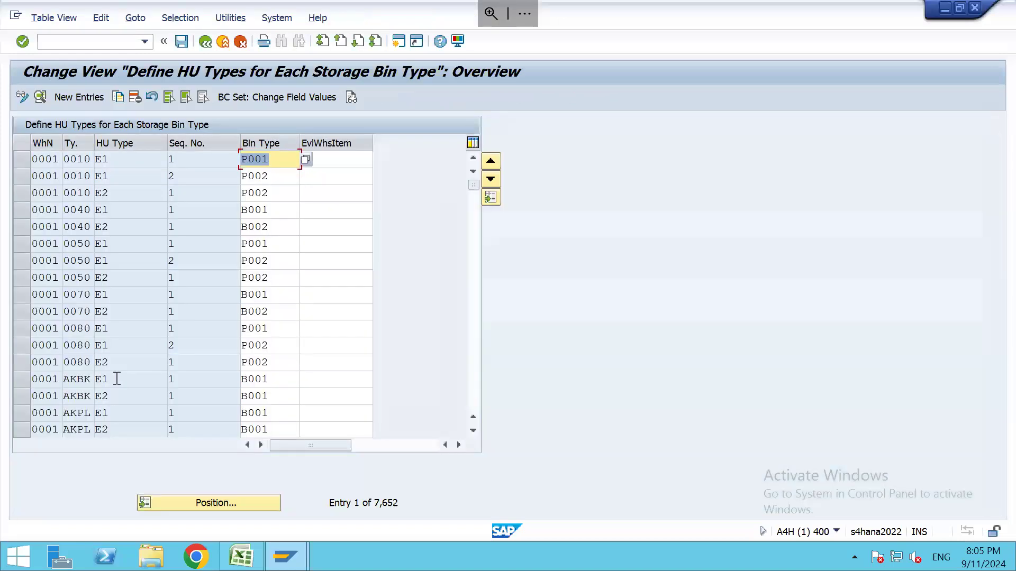
pyautogui.click(215, 504)
pyautogui.write('A073')
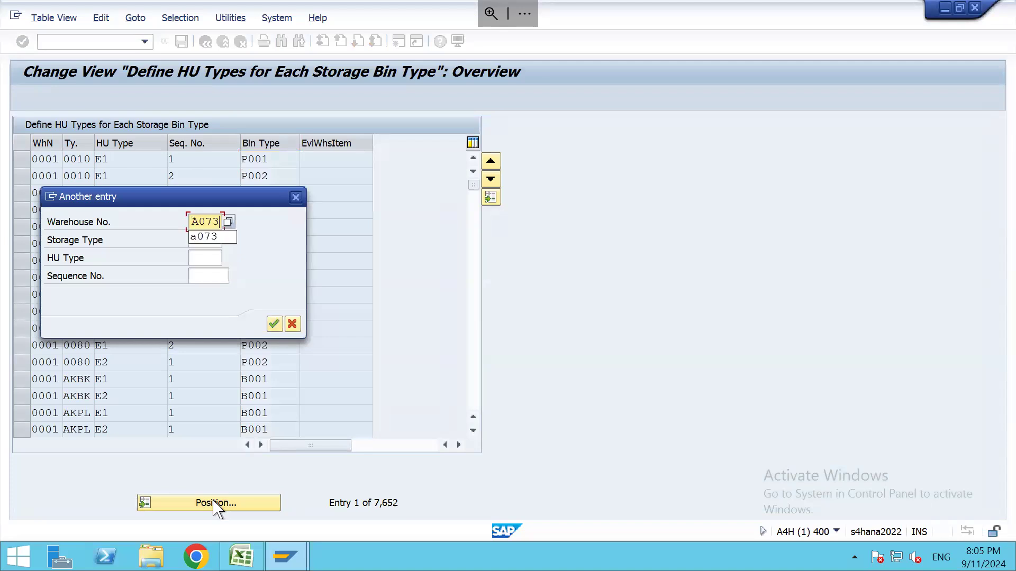
pyautogui.press('Return')
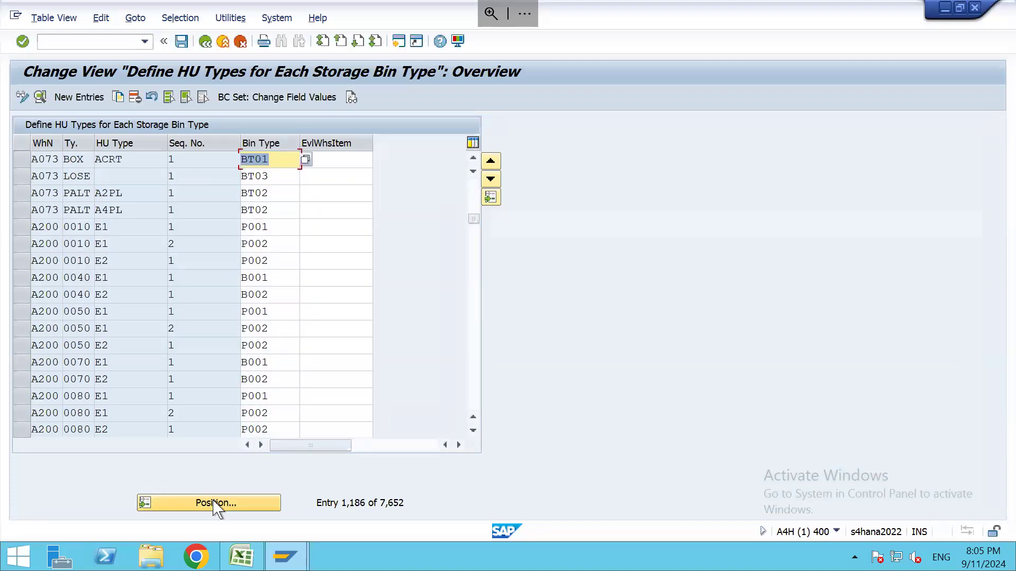
# Examine which bin type is set for the HU types of A073 storage types BOX, PALT and LOSE
pyautogui.click(131, 160)
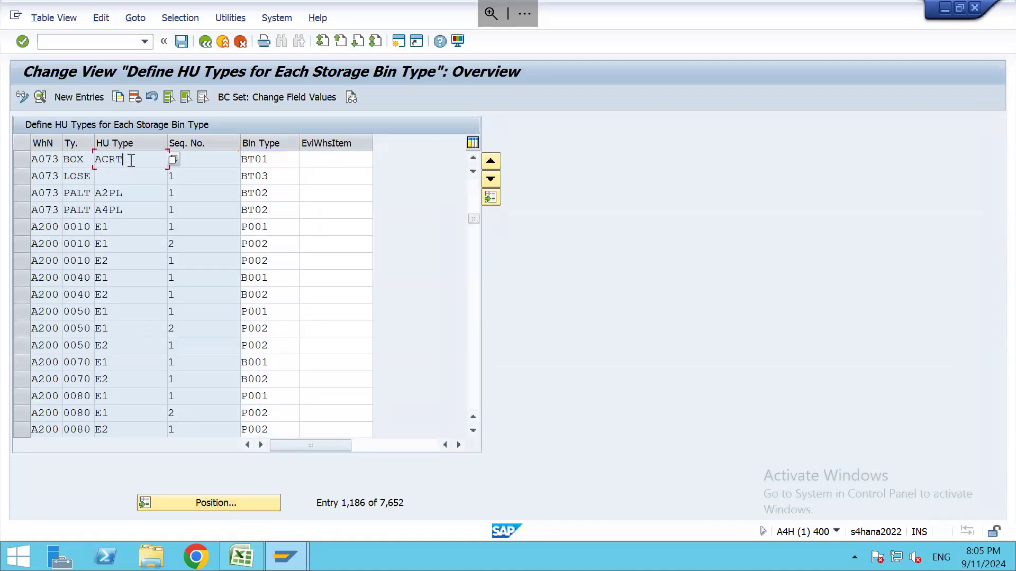
pyautogui.moveTo(88, 159); pyautogui.dragTo(62, 160)
pyautogui.moveTo(276, 159); pyautogui.dragTo(236, 162)
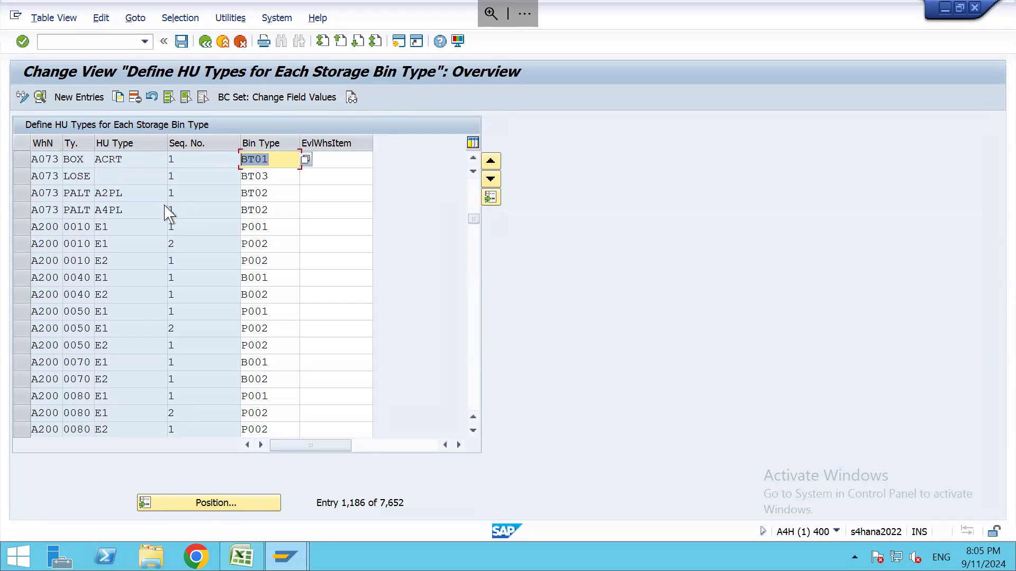
pyautogui.click(86, 194)
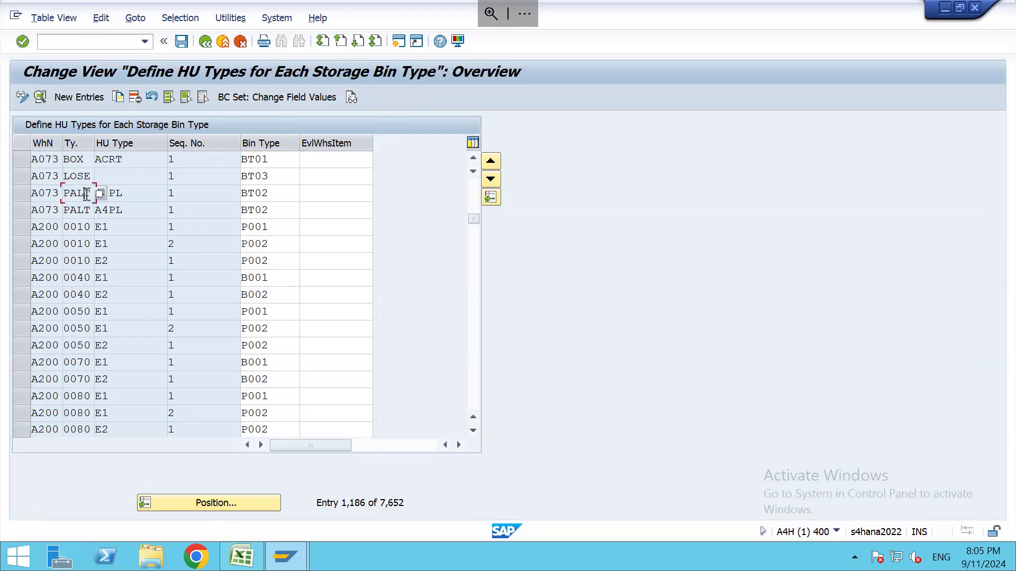
pyautogui.moveTo(283, 193); pyautogui.dragTo(222, 193)
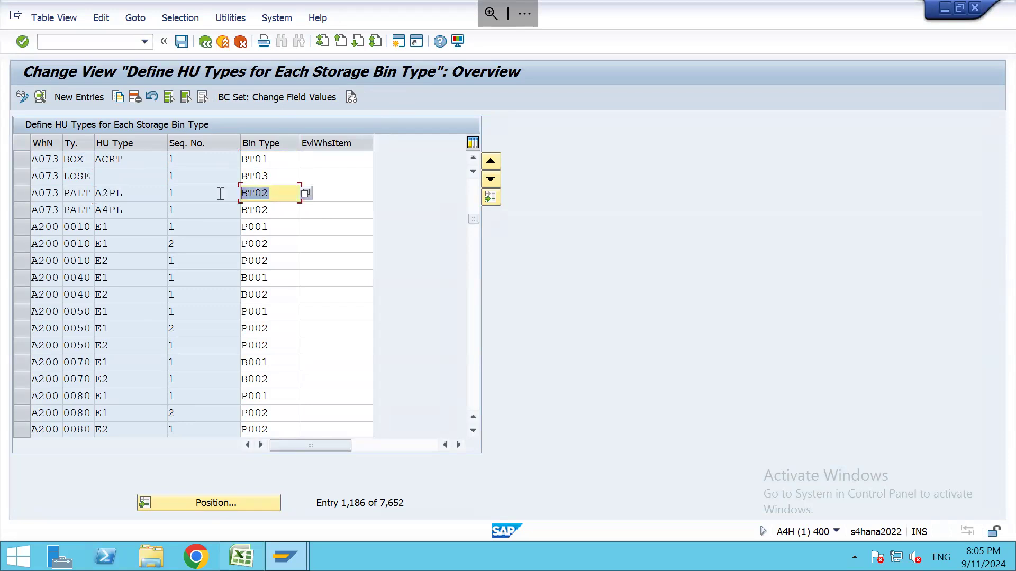
pyautogui.moveTo(87, 178); pyautogui.dragTo(35, 172)
pyautogui.moveTo(281, 179); pyautogui.dragTo(220, 181)
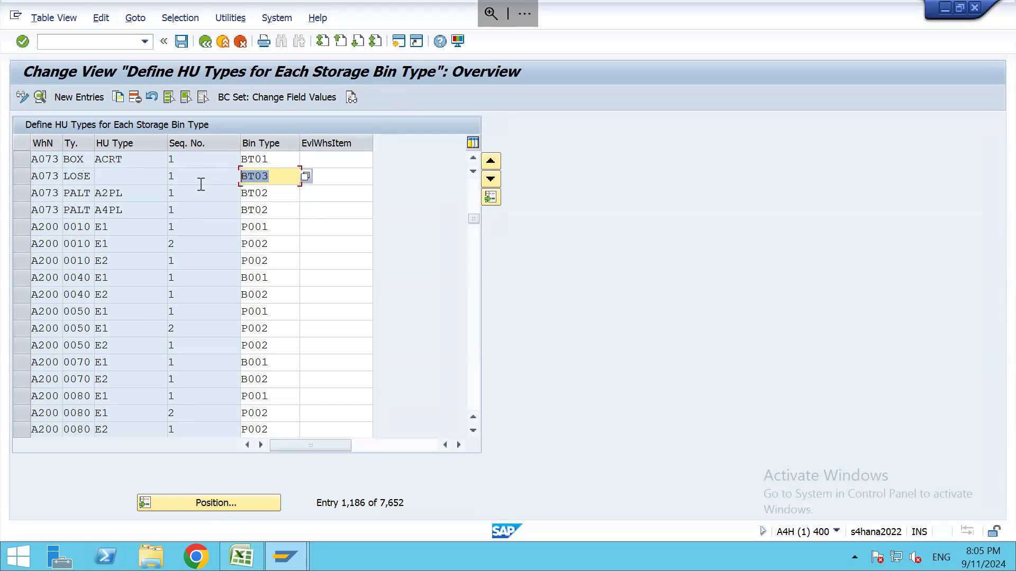
# Compare the HU type entries of the A073 rows for BOX, PALT and LOSE, and return to the IMG structure
pyautogui.click(126, 160)
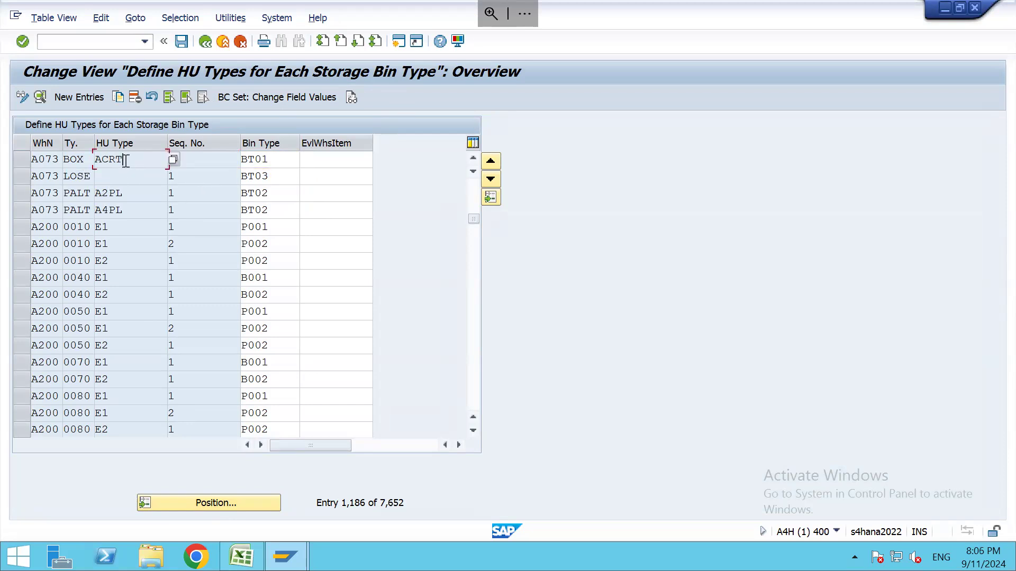
pyautogui.moveTo(126, 160); pyautogui.dragTo(95, 161)
pyautogui.click(124, 161)
pyautogui.doubleClick(115, 160)
pyautogui.click(88, 193)
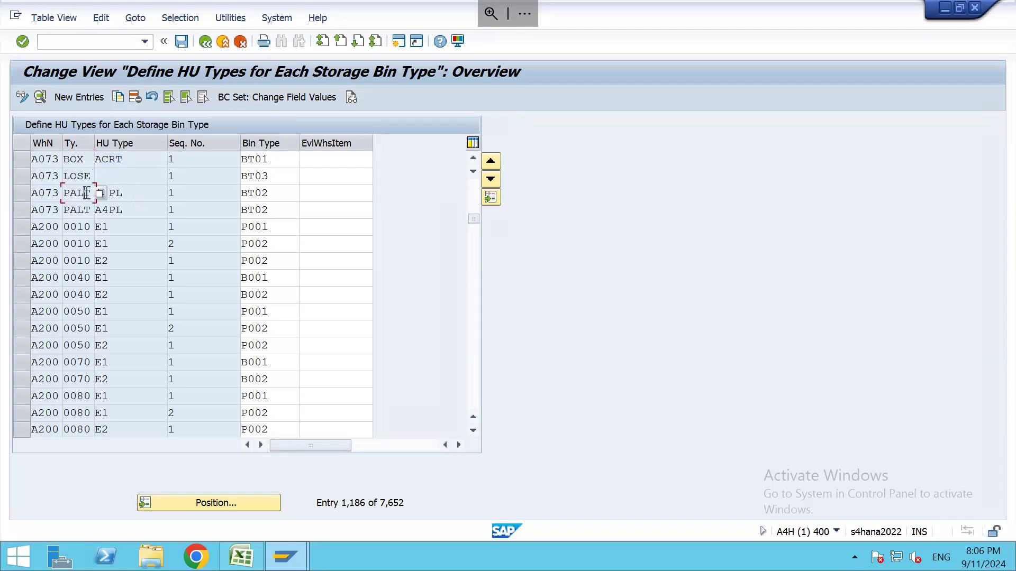
pyautogui.press('Tab')
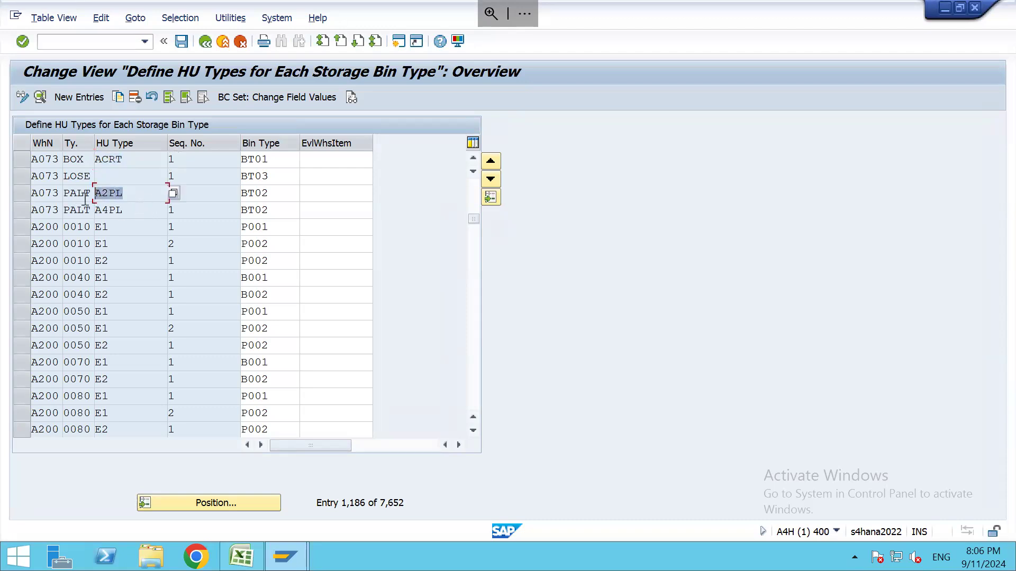
pyautogui.click(73, 177)
pyautogui.click(128, 178)
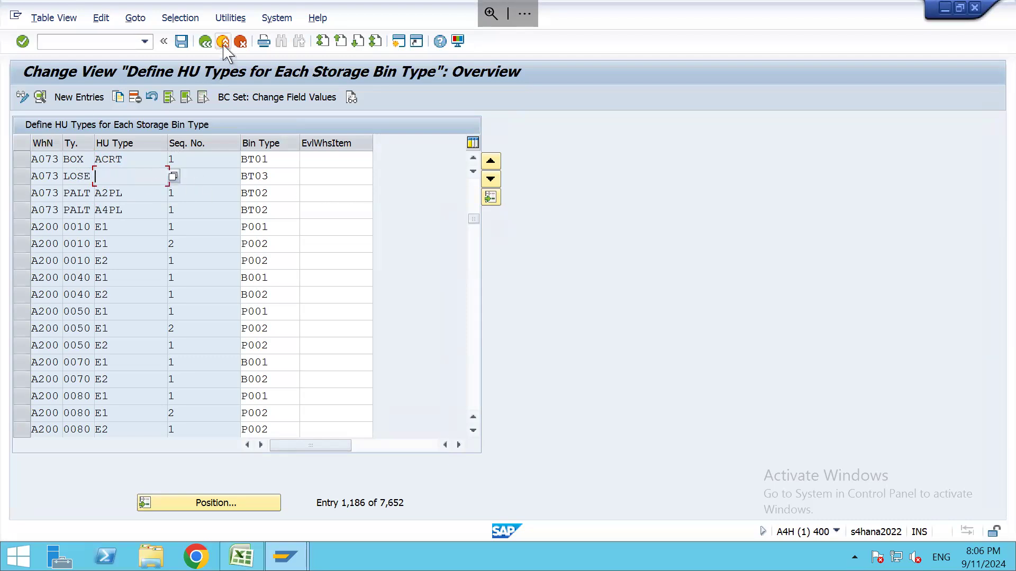
pyautogui.click(204, 43)
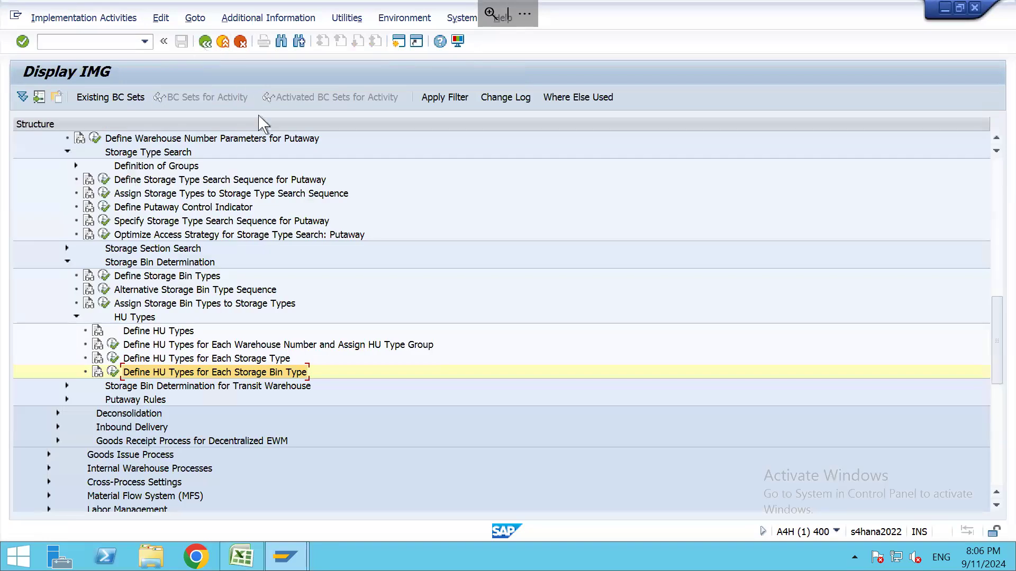
# Collapse the HU Types node and open Assign Storage Bin Types to Storage Types at the entries of warehouse A073
pyautogui.click(75, 316)
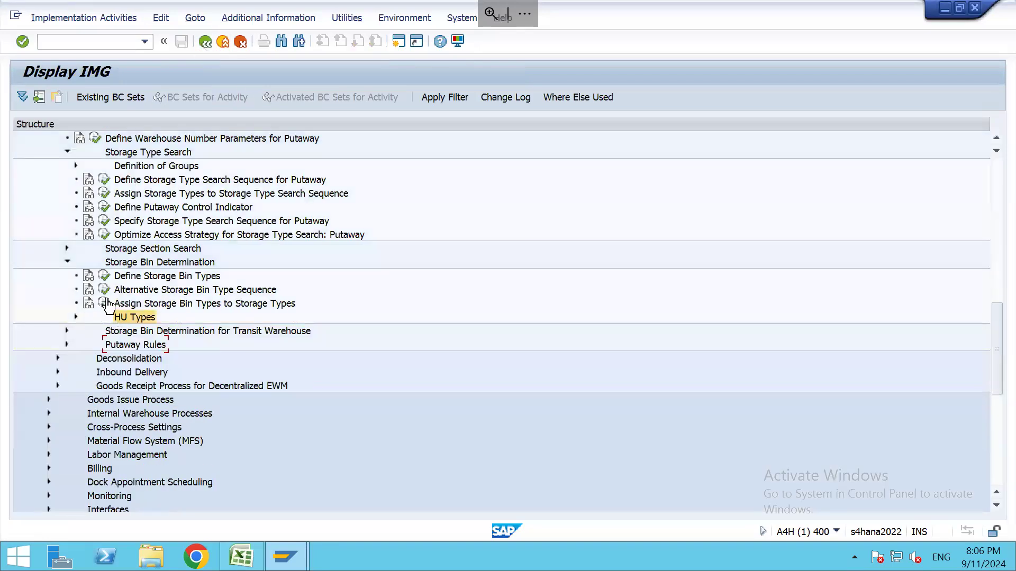
pyautogui.click(148, 305)
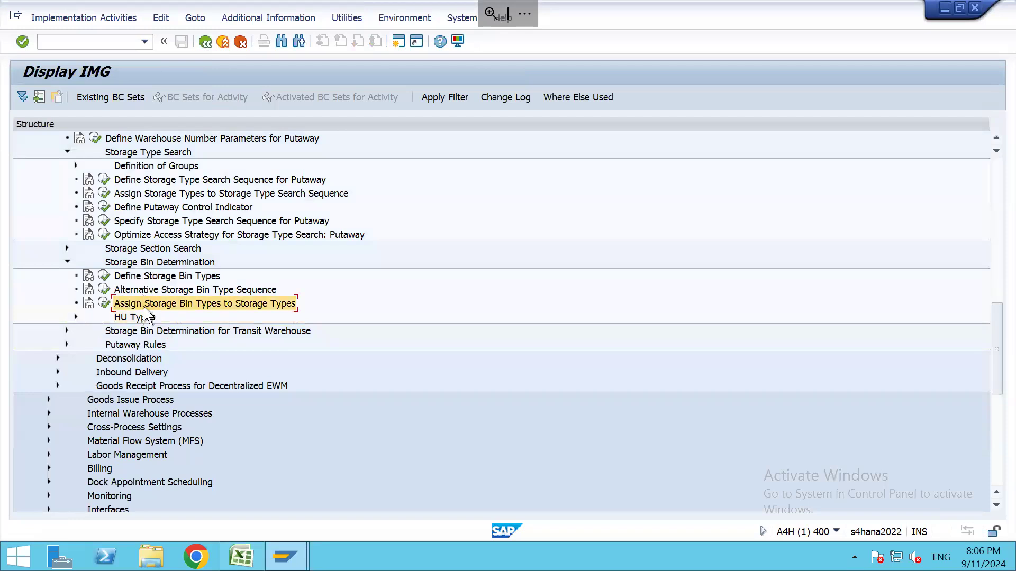
pyautogui.click(106, 305)
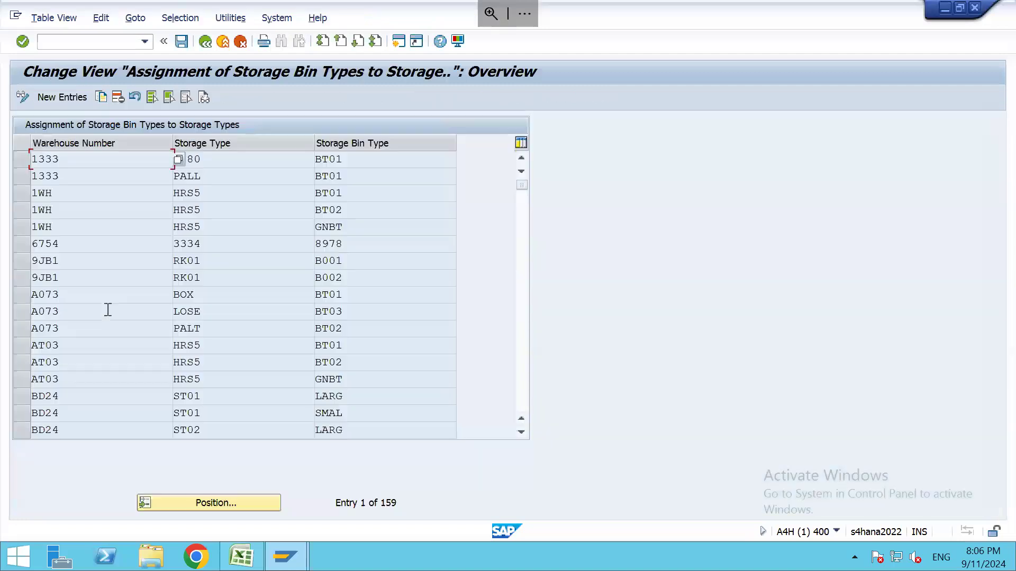
pyautogui.click(220, 503)
pyautogui.write('A')
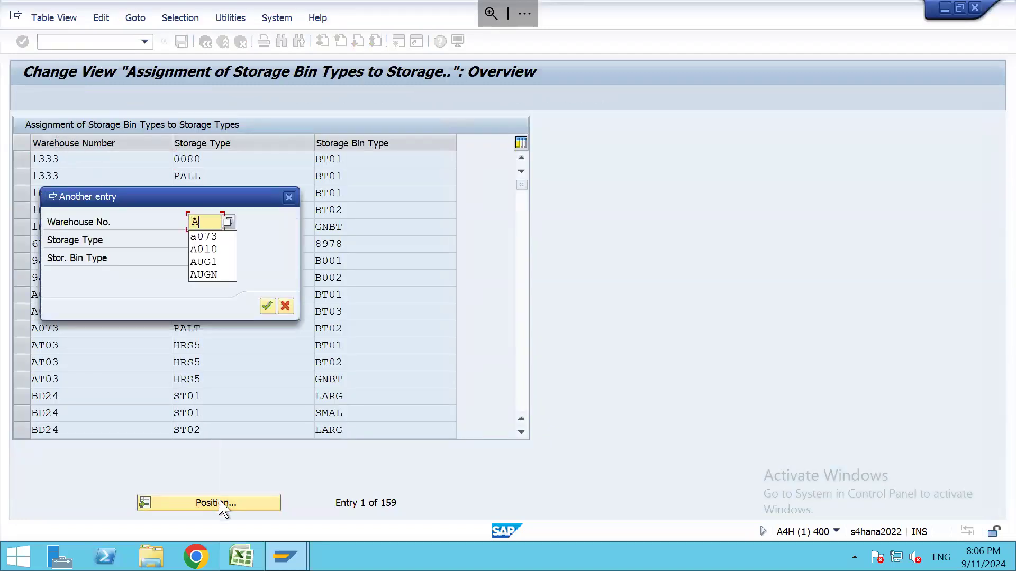
pyautogui.write('073')
pyautogui.press('Return')
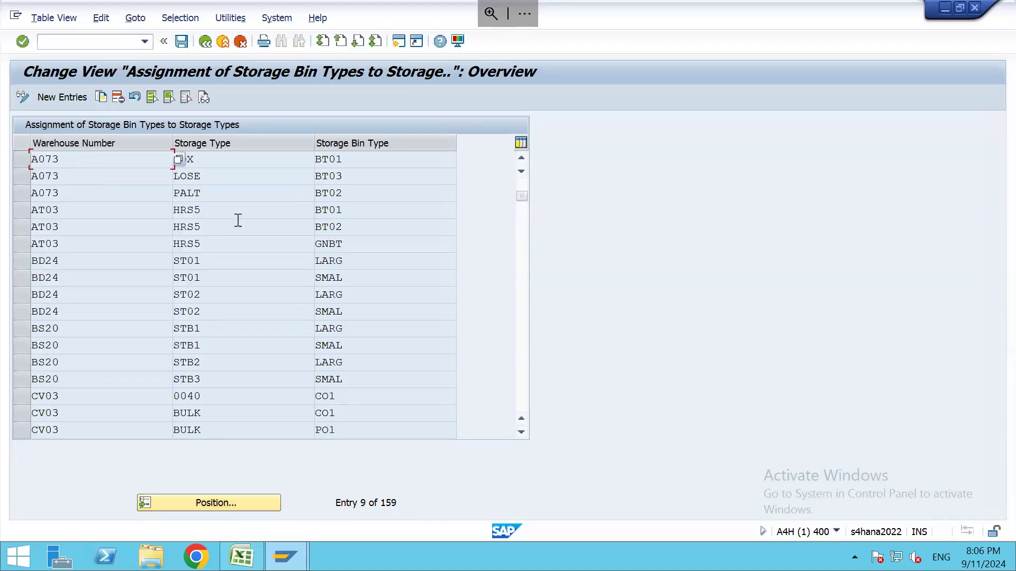
# Examine the storage bin types assigned to A073 storage types BOX, LOSE and PALT, and exit to the SAP Easy Access screen
pyautogui.click(258, 163)
pyautogui.moveTo(22, 159); pyautogui.dragTo(20, 199)
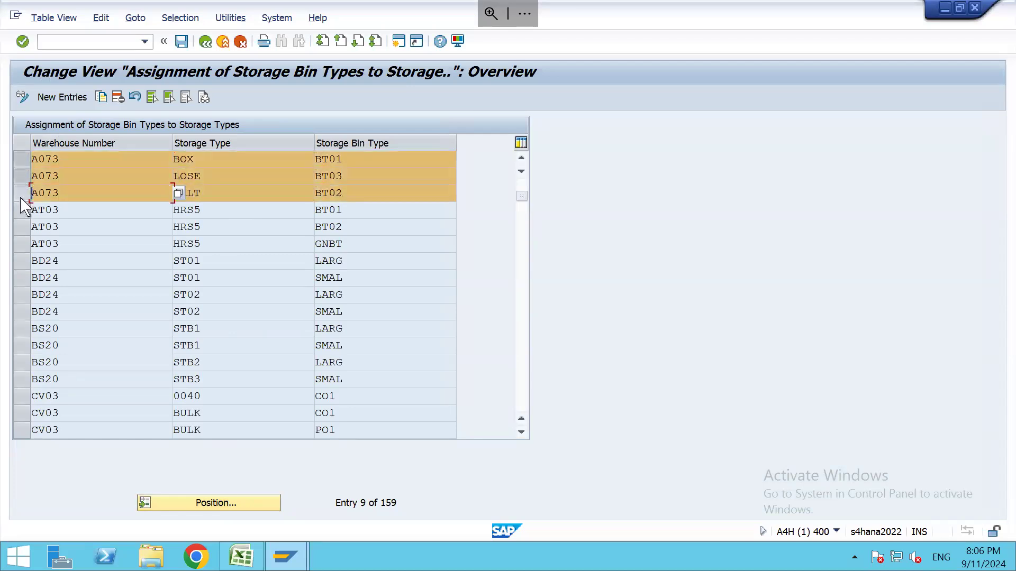
pyautogui.moveTo(213, 161); pyautogui.dragTo(153, 161)
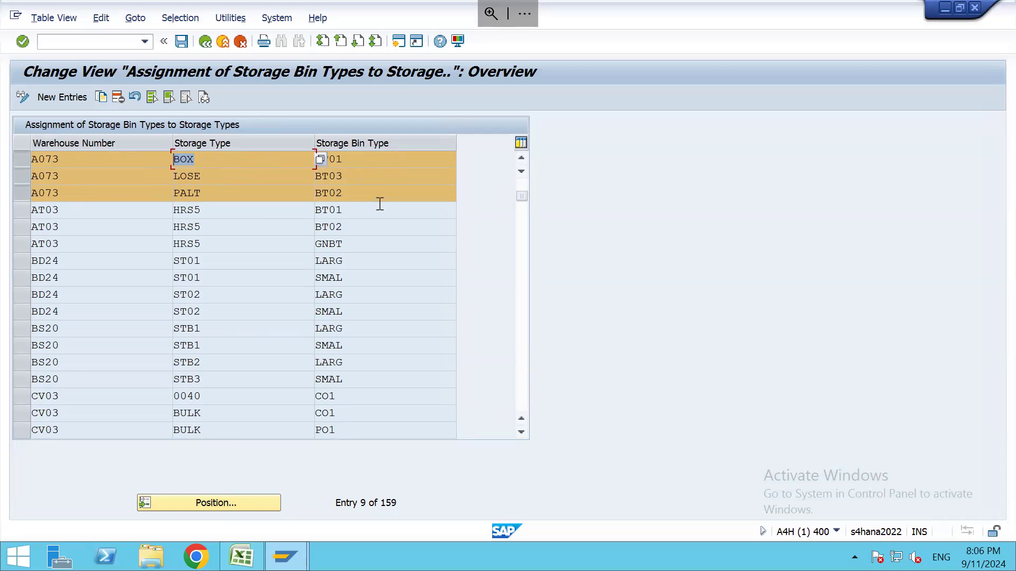
pyautogui.click(363, 160)
pyautogui.click(229, 175)
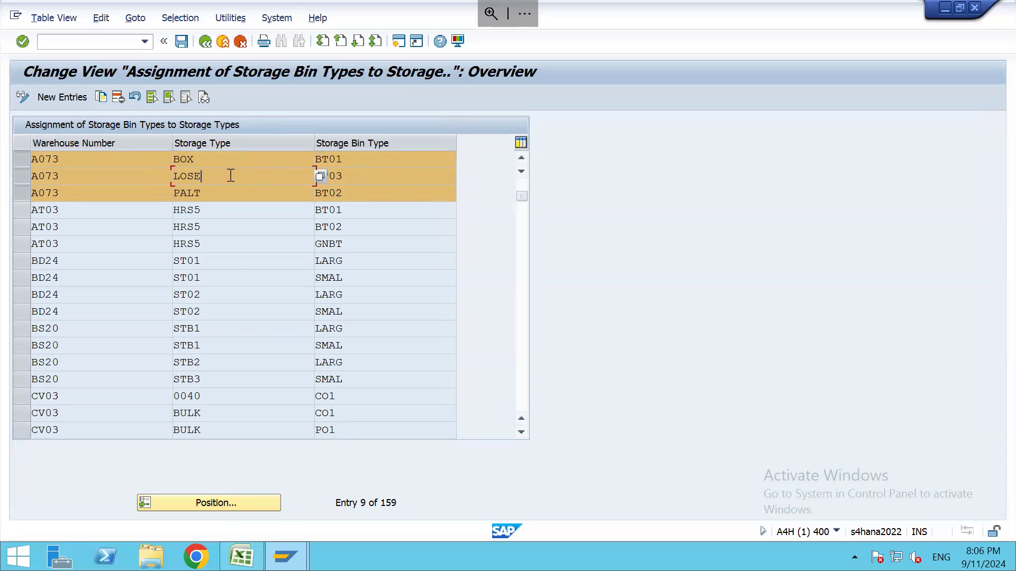
pyautogui.click(228, 191)
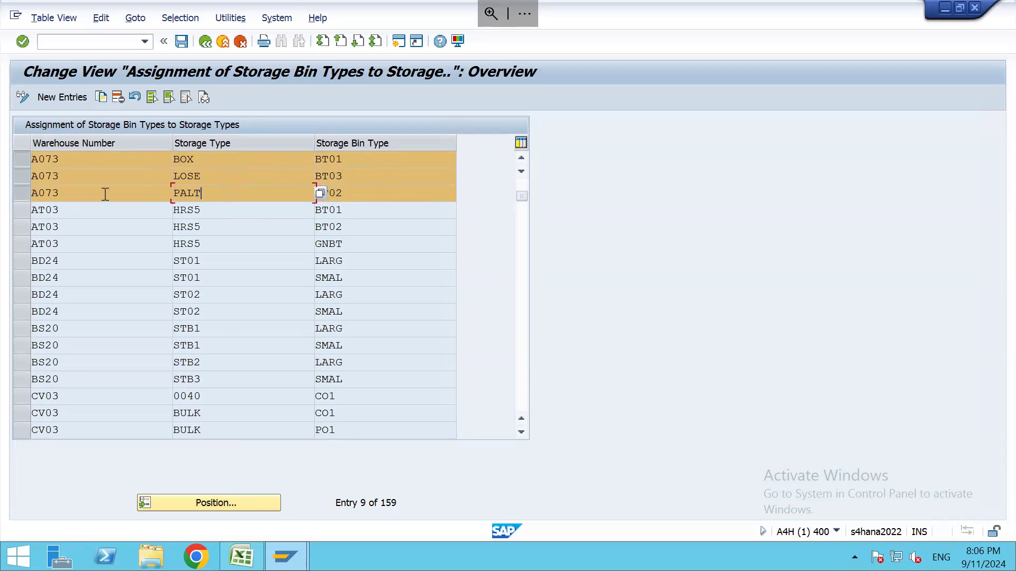
pyautogui.click(206, 42)
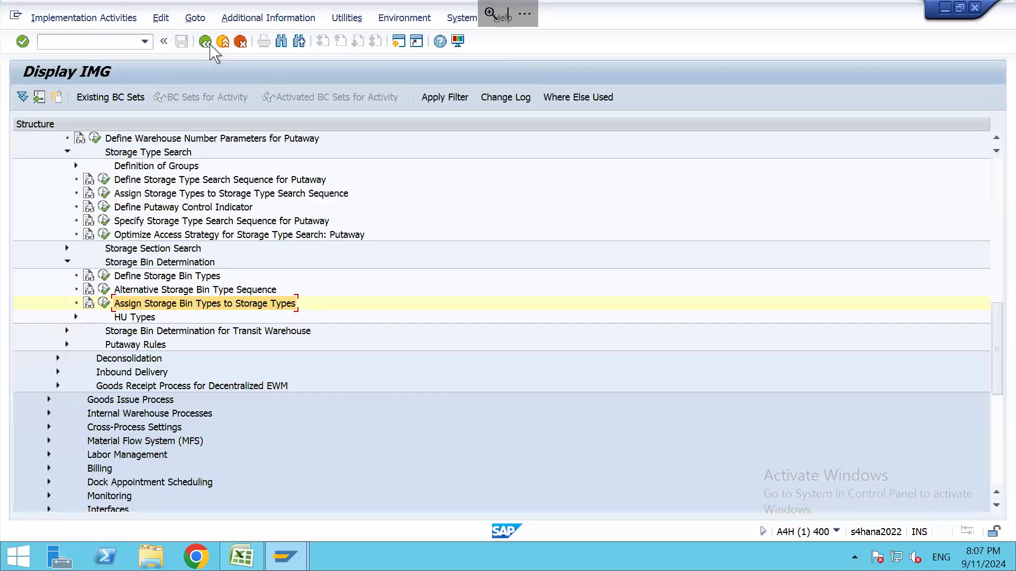
pyautogui.click(206, 42)
pyautogui.click(211, 46)
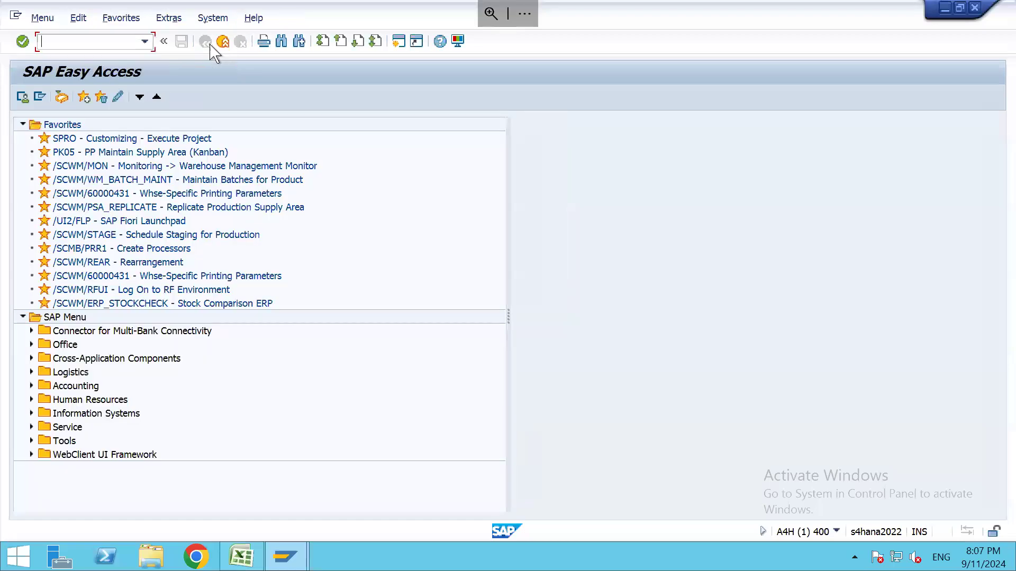
pyautogui.write('VL31N')
pyautogui.press('Return')
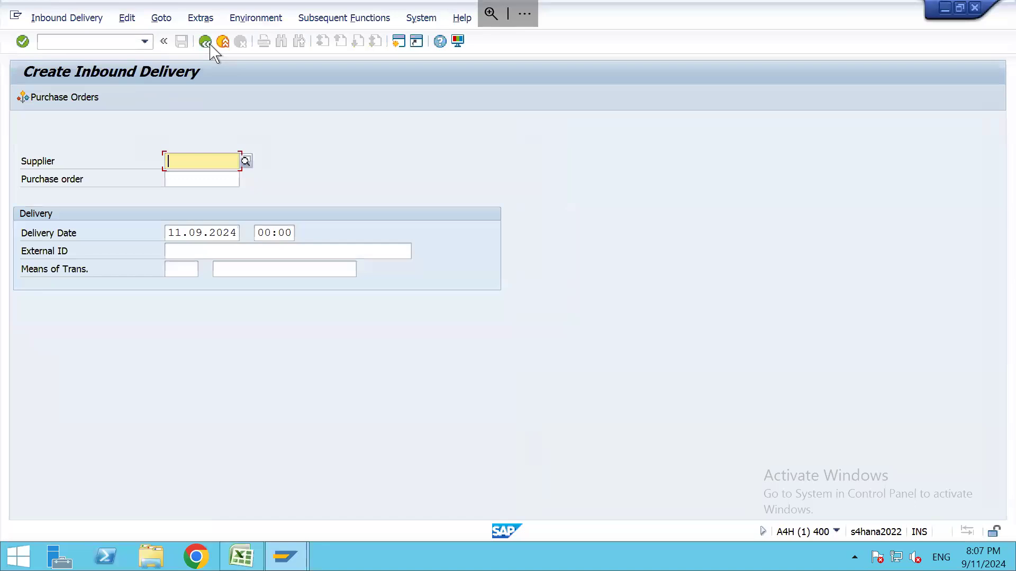
pyautogui.press('Tab')
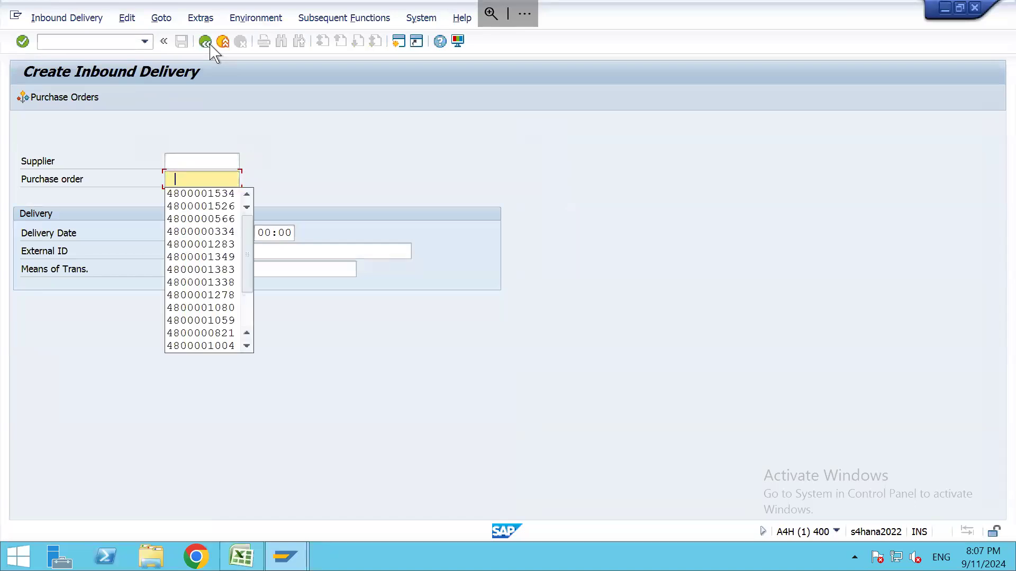
pyautogui.click(211, 44)
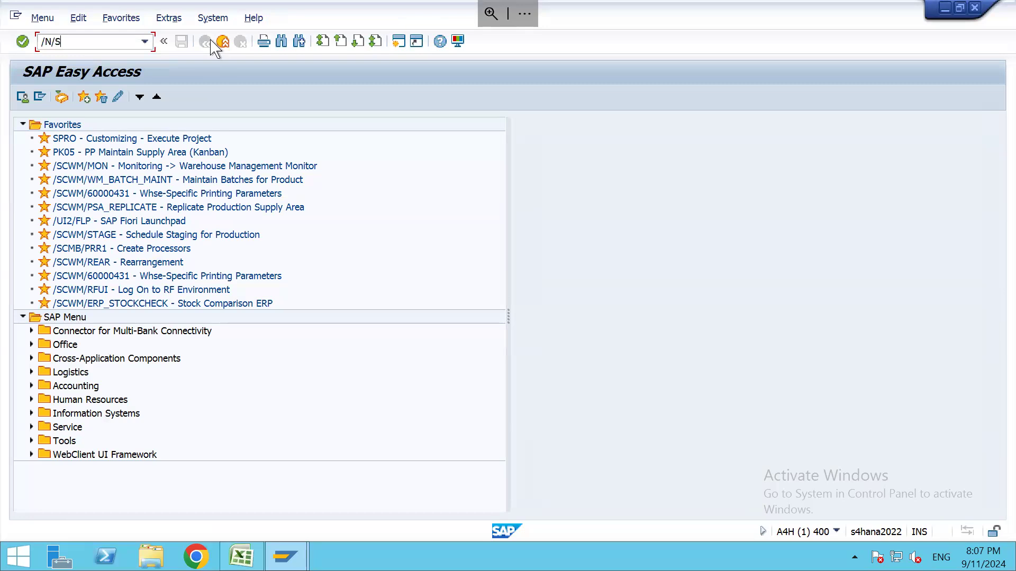
# Start transaction /SCWM/PRDI and search for all inbound deliveries of warehouse A073 without specific search parameters
pyautogui.write('WM/PRDI')
pyautogui.press('Return')
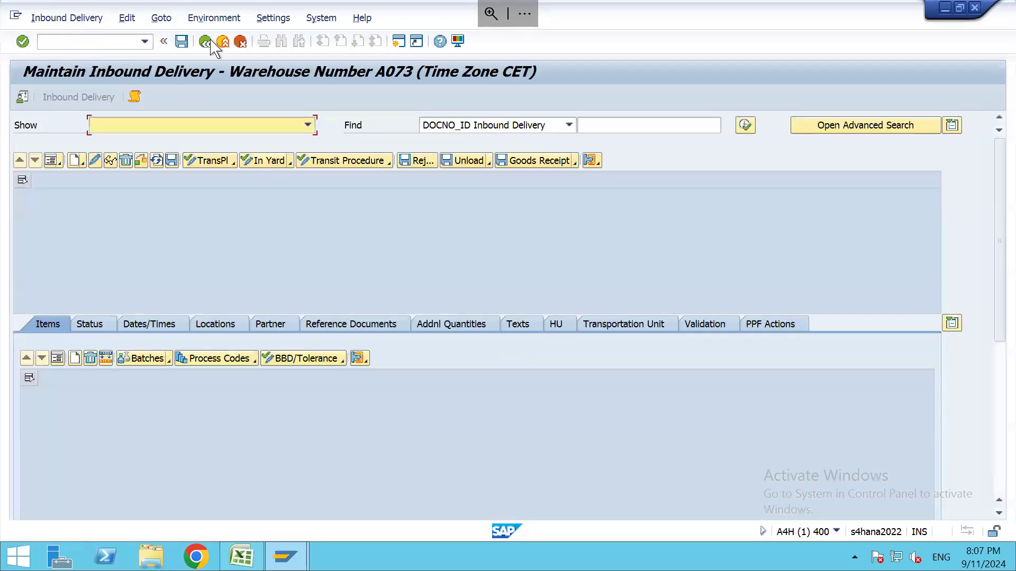
pyautogui.click(752, 126)
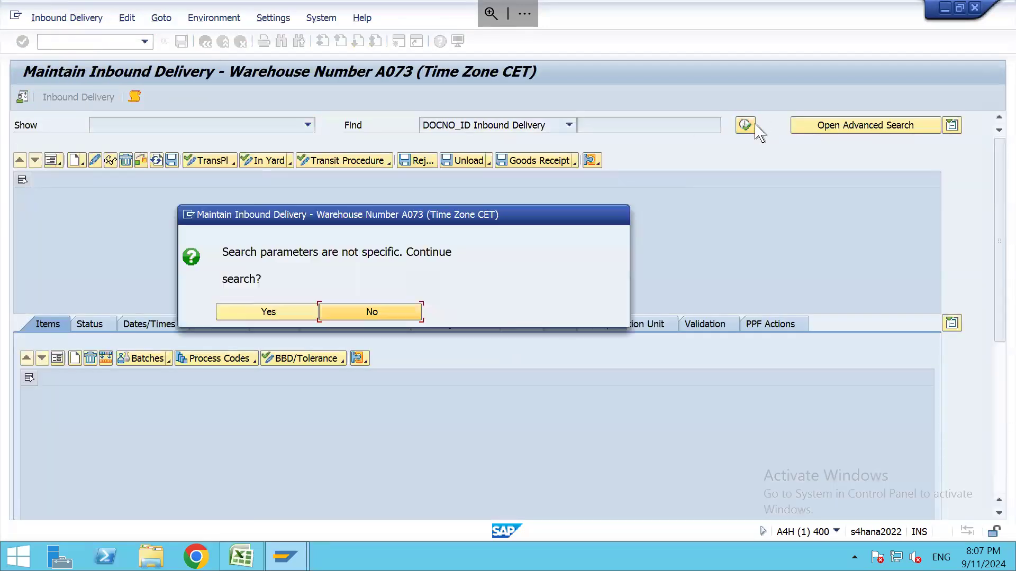
pyautogui.click(283, 312)
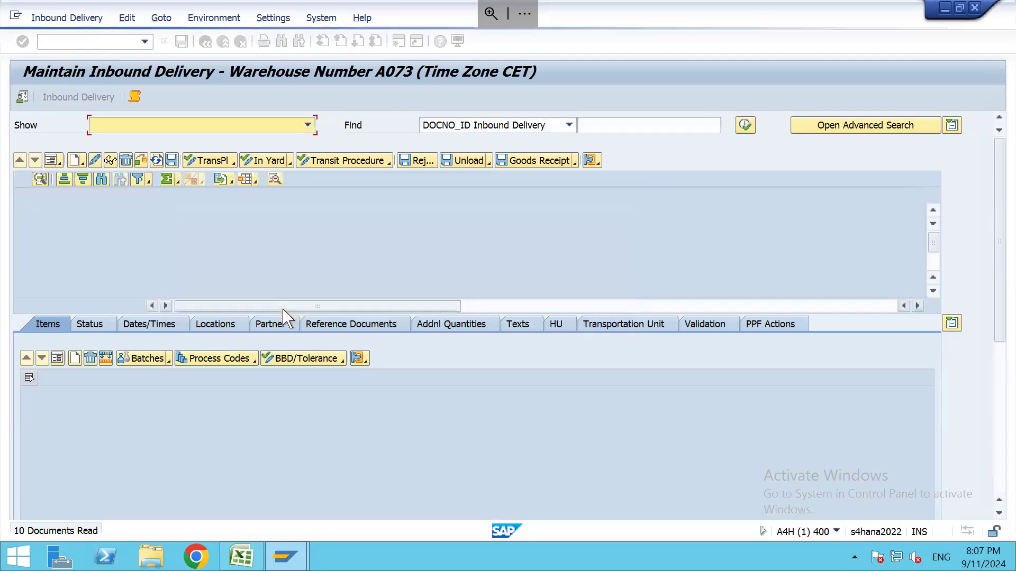
# Display the details of the first inbound delivery with goods receipt Not Started and show its handling units
pyautogui.click(109, 294)
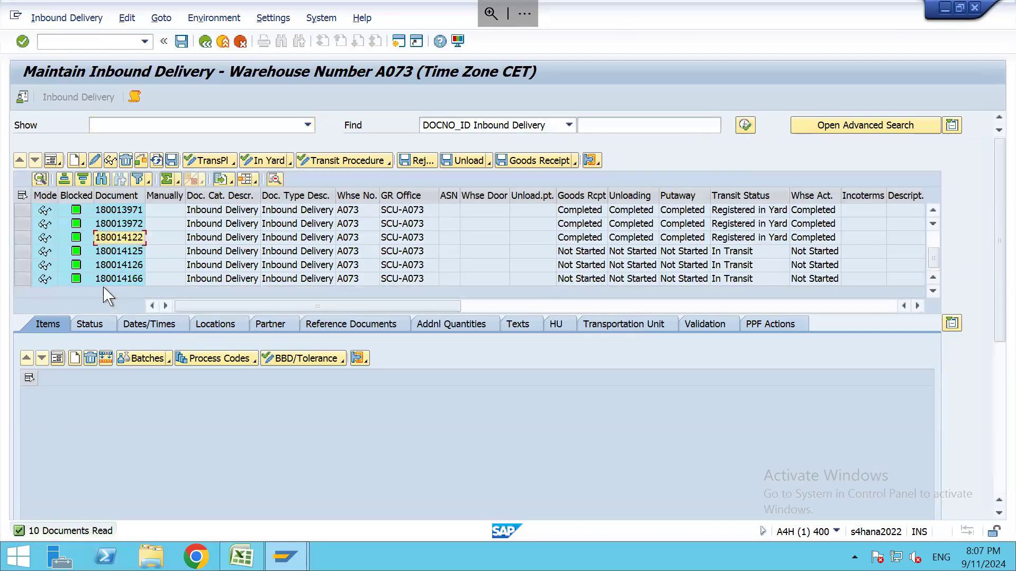
pyautogui.click(124, 265)
pyautogui.click(125, 254)
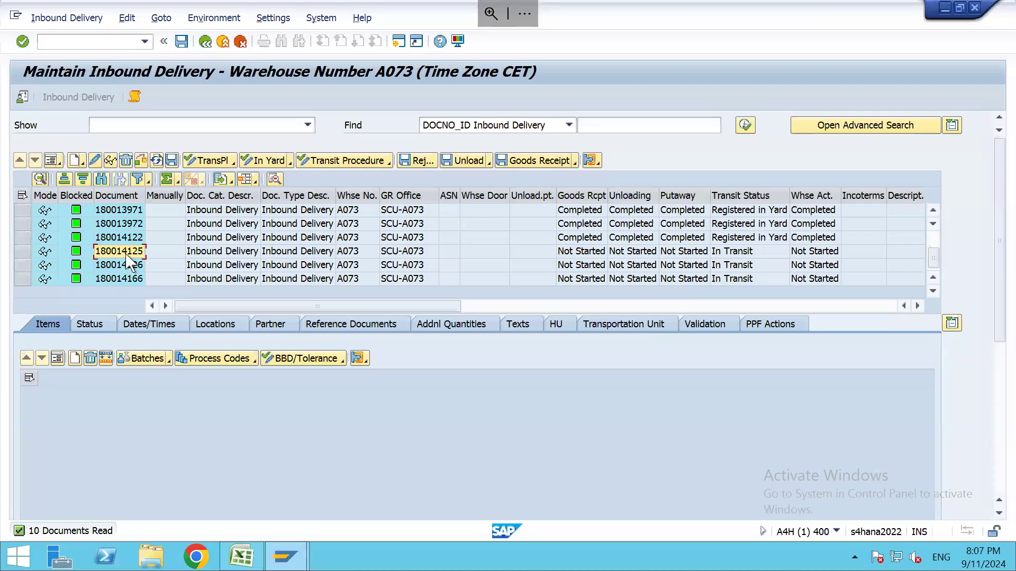
pyautogui.doubleClick(126, 253)
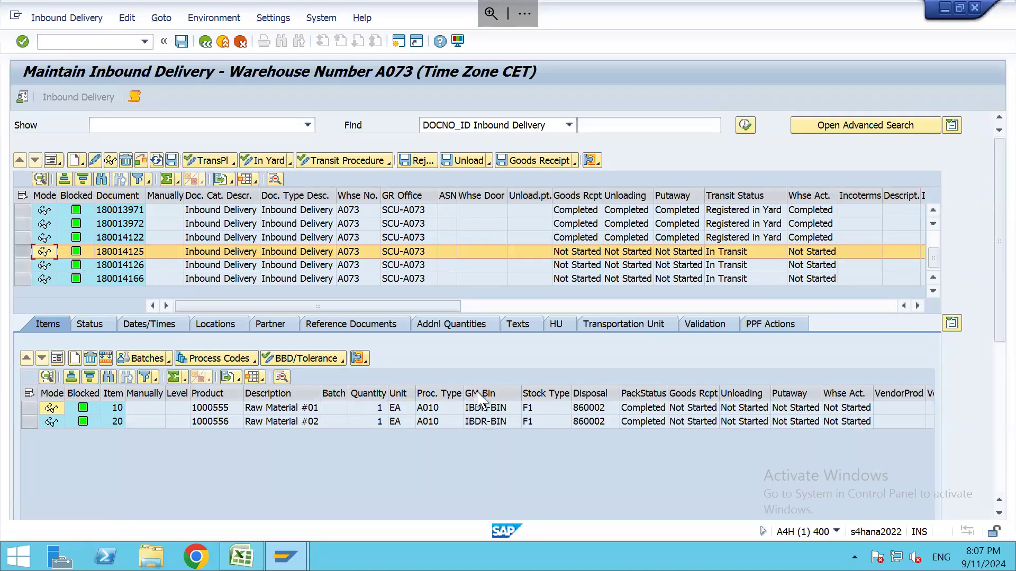
pyautogui.click(557, 325)
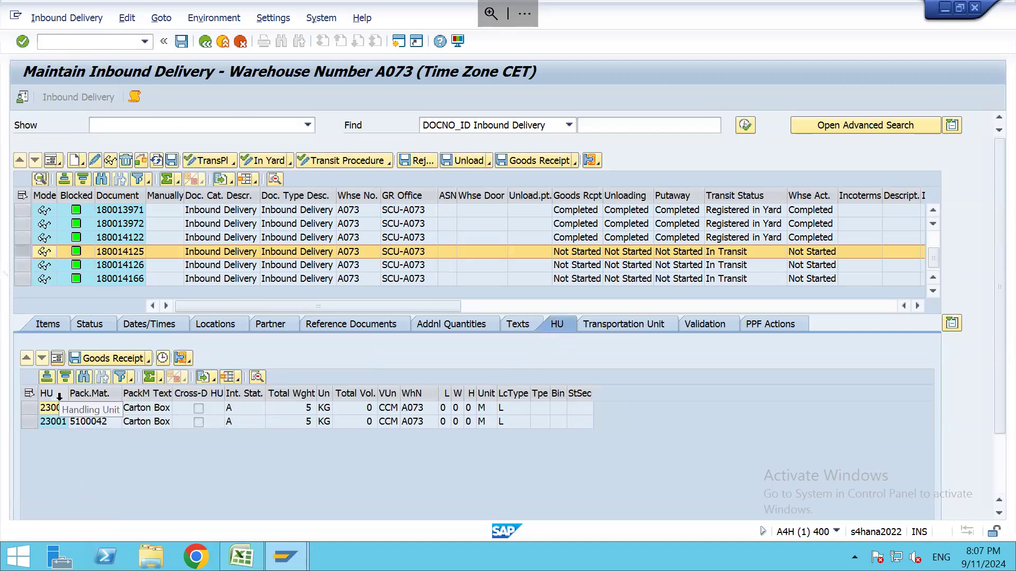
# Widen the HU column to read both handling unit numbers, and check the handling units and items of the delivery below
pyautogui.moveTo(69, 393); pyautogui.dragTo(90, 393)
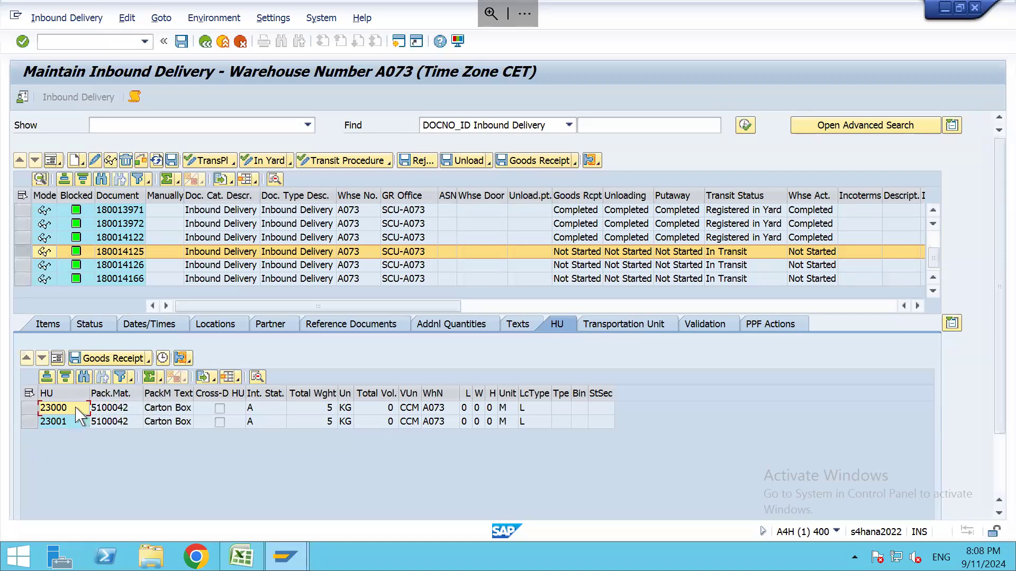
pyautogui.click(70, 421)
pyautogui.press('Up')
pyautogui.click(113, 267)
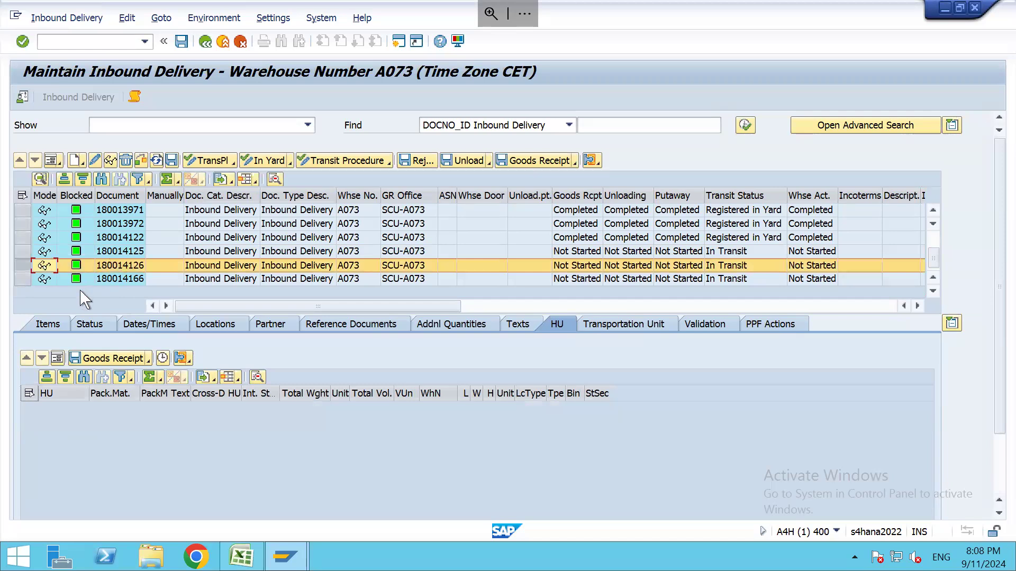
pyautogui.click(51, 323)
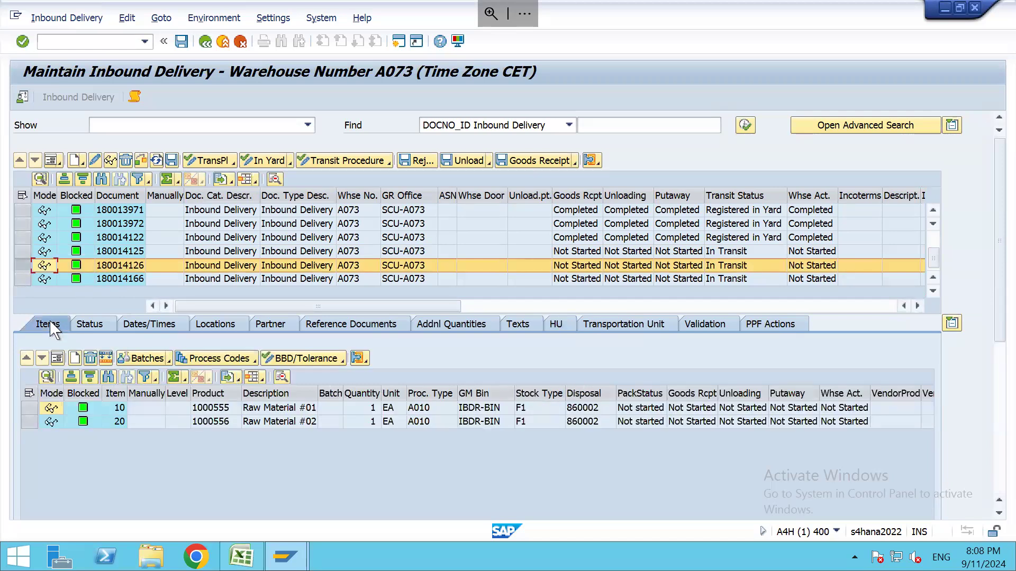
# Open putaway warehouse task creation for the first inbound delivery with goods receipt Not Started and display its handling units
pyautogui.click(109, 254)
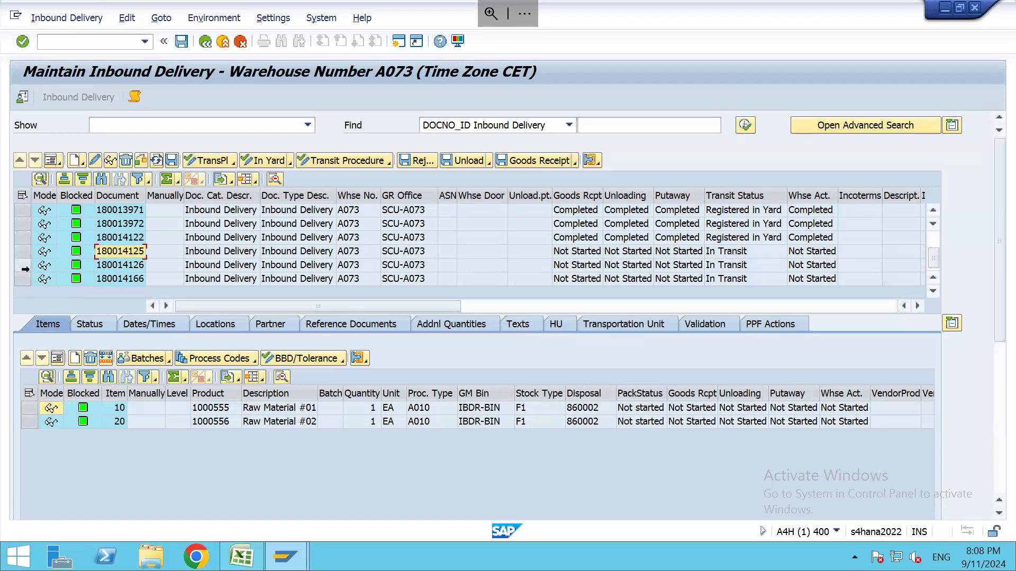
pyautogui.click(23, 252)
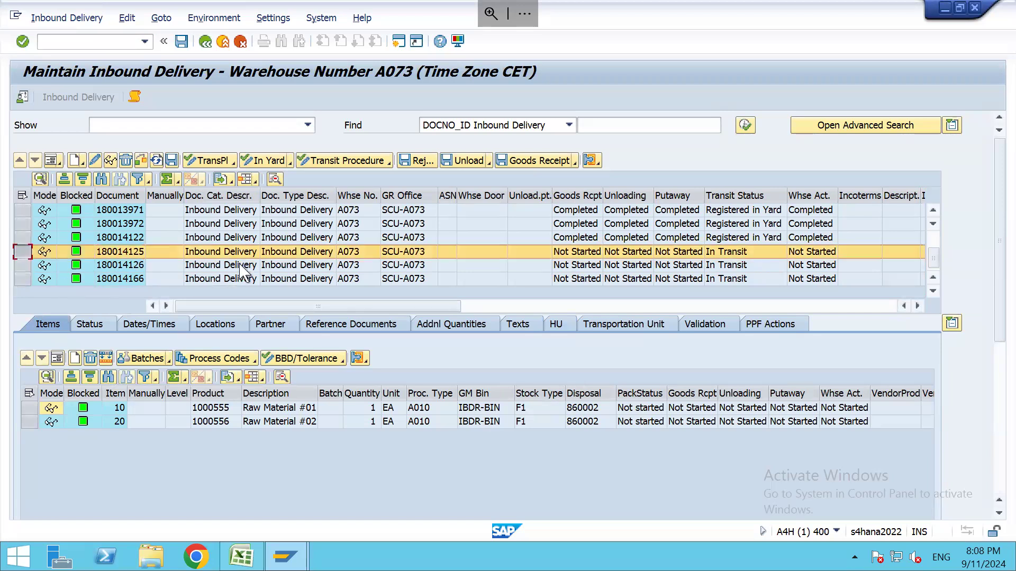
pyautogui.click(72, 19)
pyautogui.moveTo(86, 55)
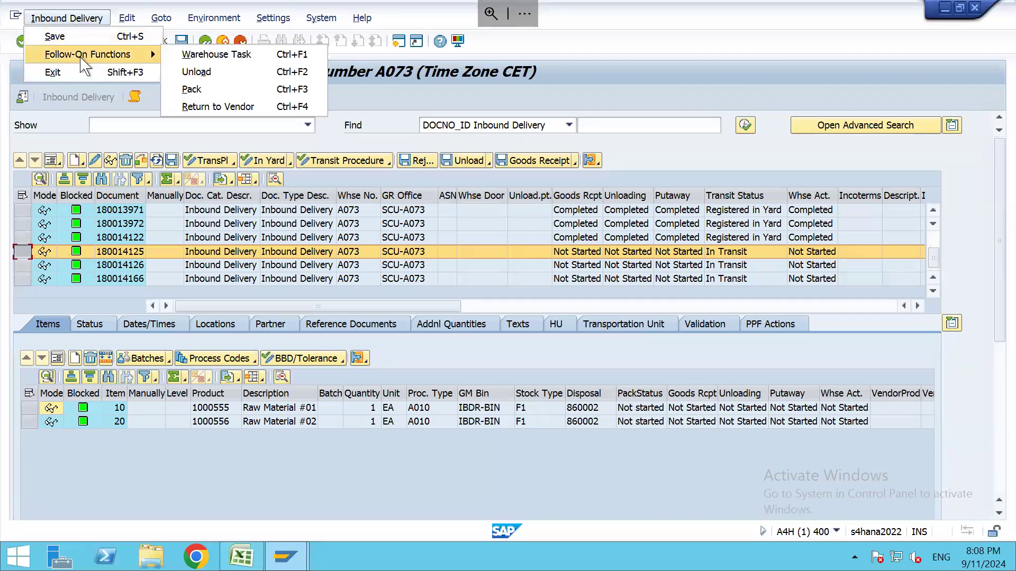
pyautogui.click(197, 61)
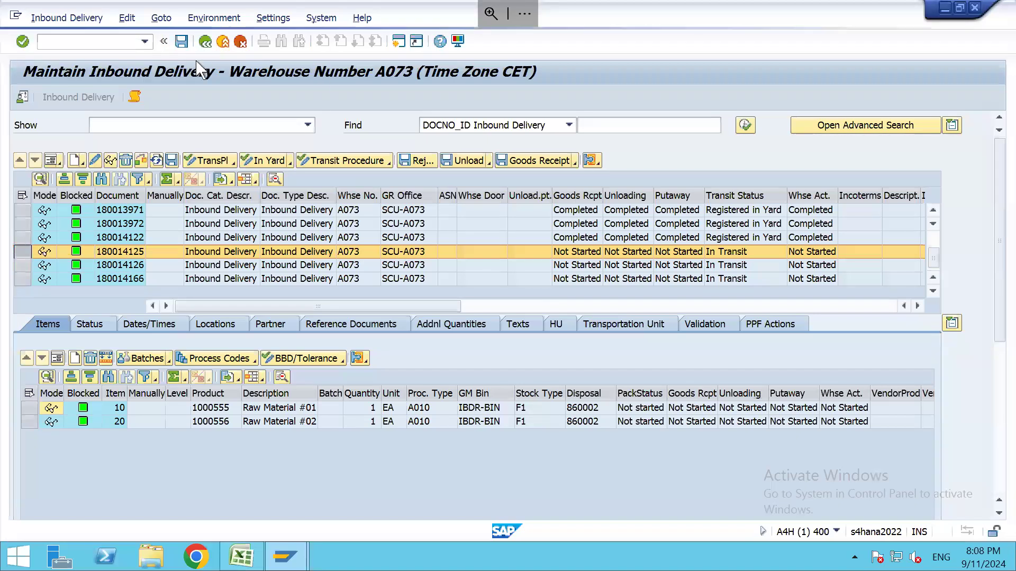
pyautogui.click(142, 162)
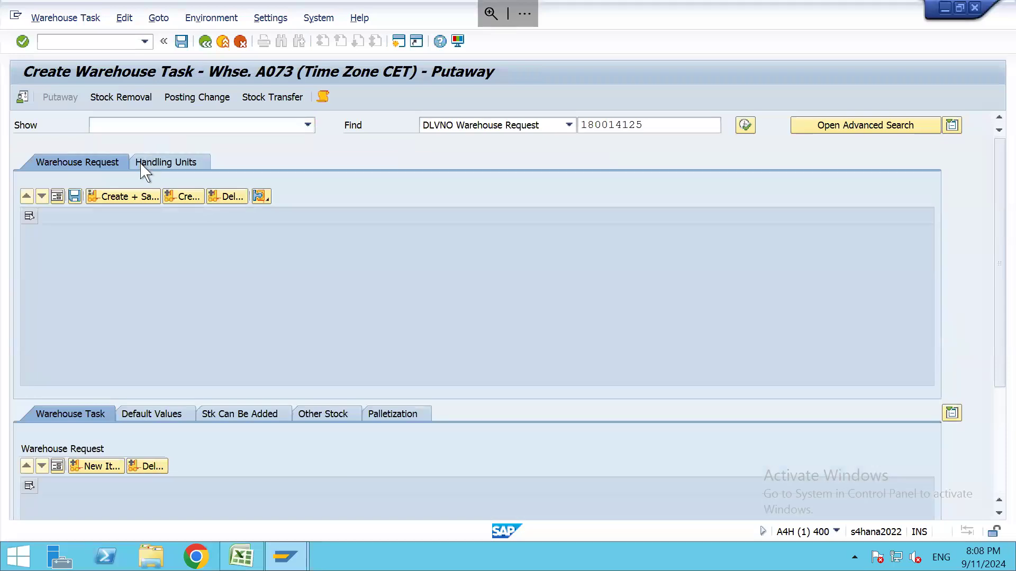
# Create putaway warehouse tasks for handling units 23000 and 23001 to check their destination bins, and leave without saving
pyautogui.click(29, 246)
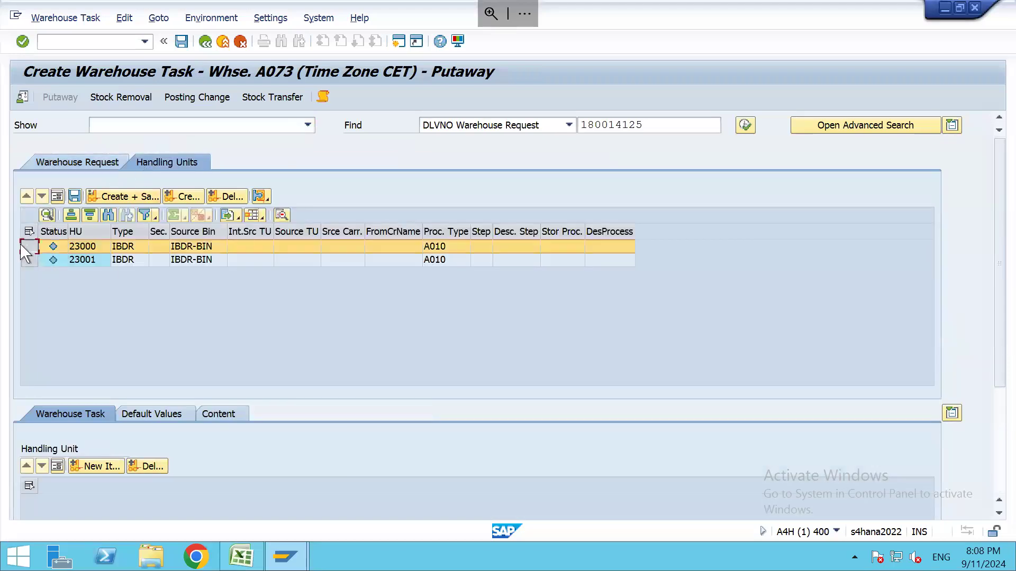
pyautogui.click(184, 197)
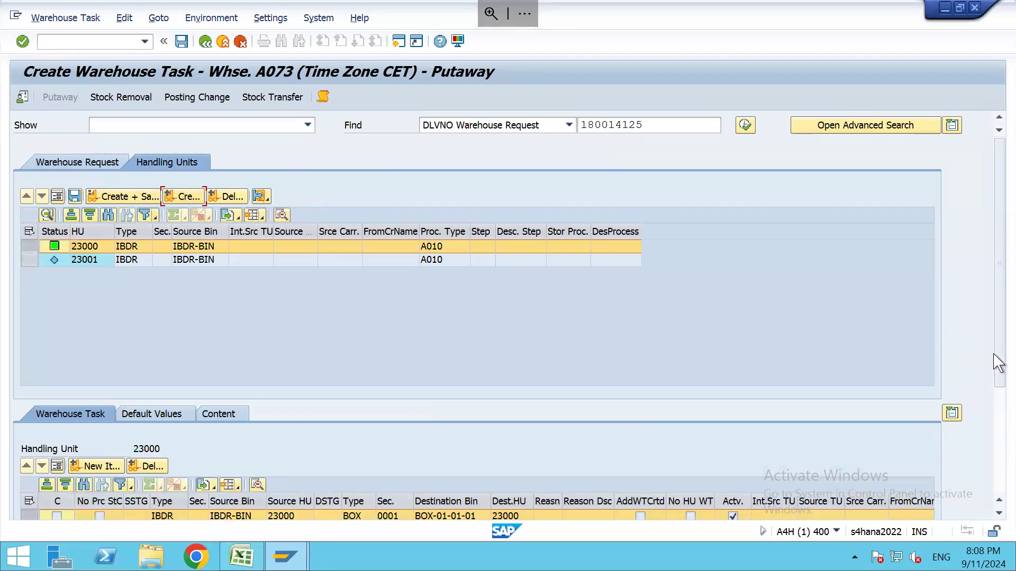
pyautogui.moveTo(998, 359); pyautogui.dragTo(998, 426)
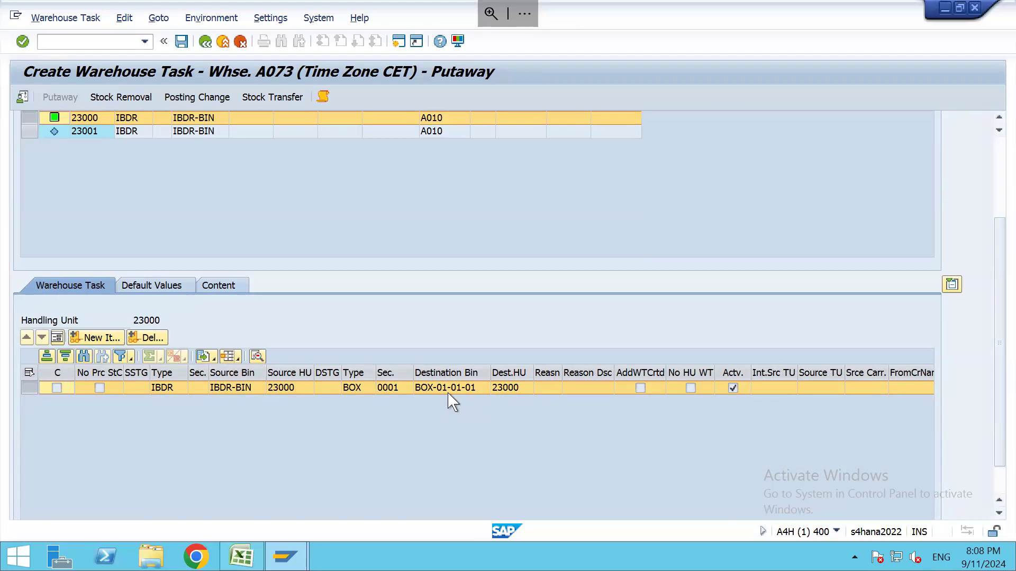
pyautogui.click(30, 129)
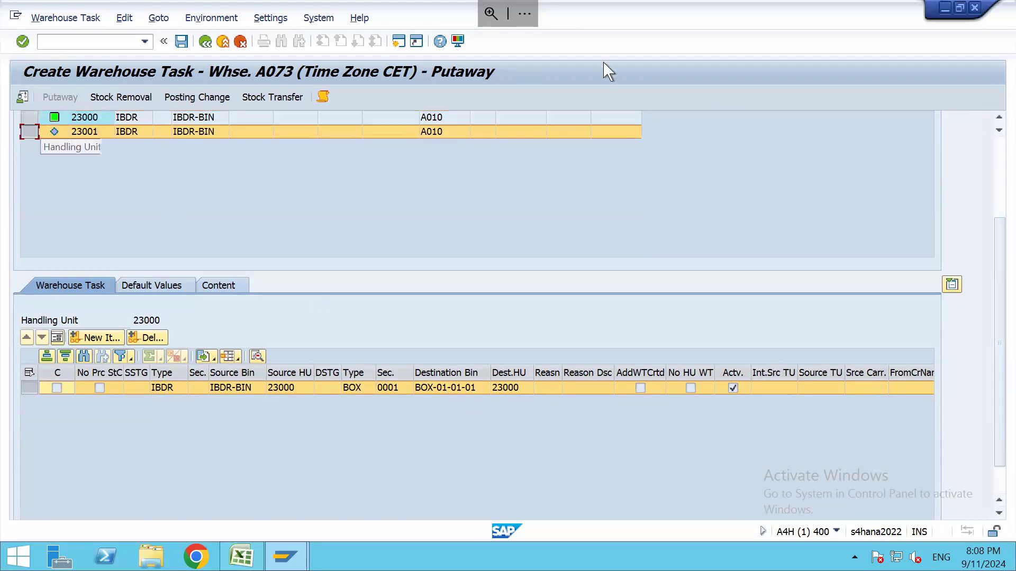
pyautogui.click(999, 150)
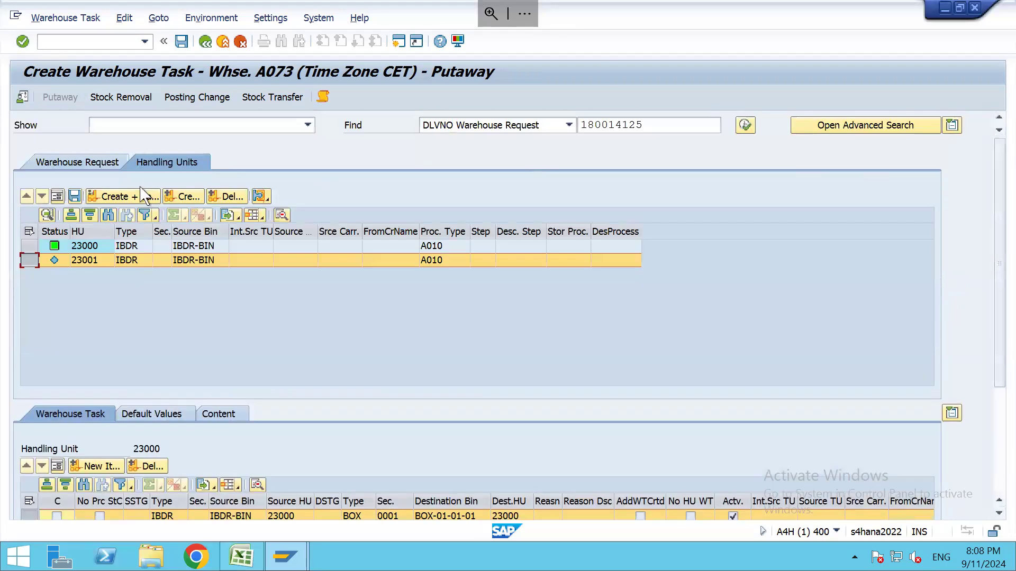
pyautogui.click(182, 197)
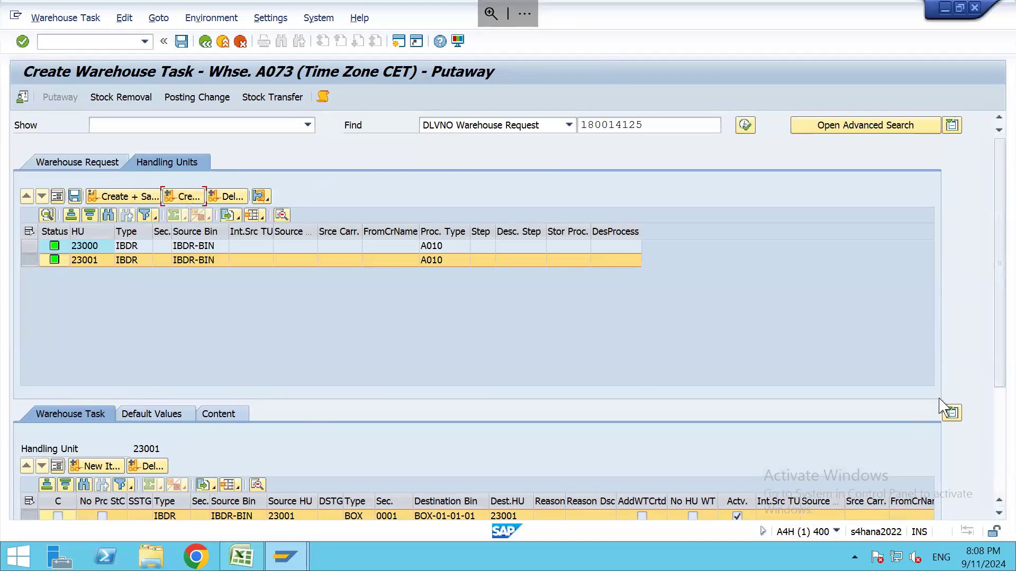
pyautogui.click(997, 407)
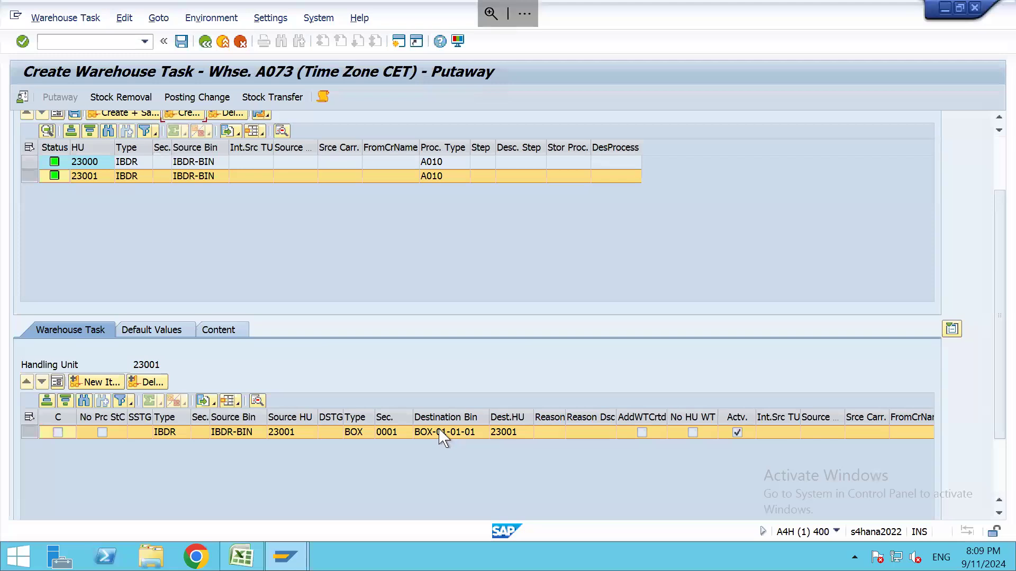
pyautogui.click(1000, 153)
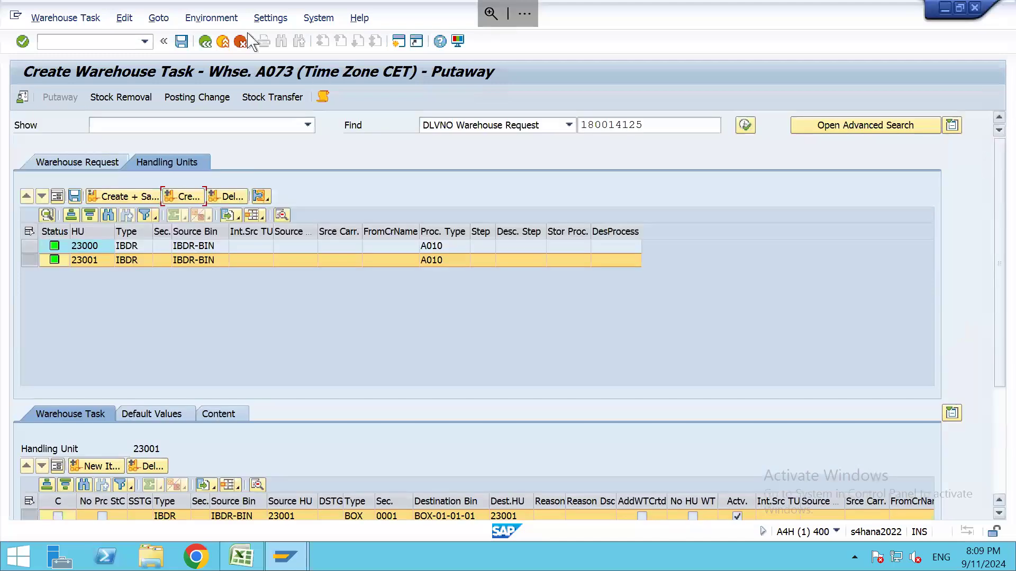
pyautogui.click(206, 42)
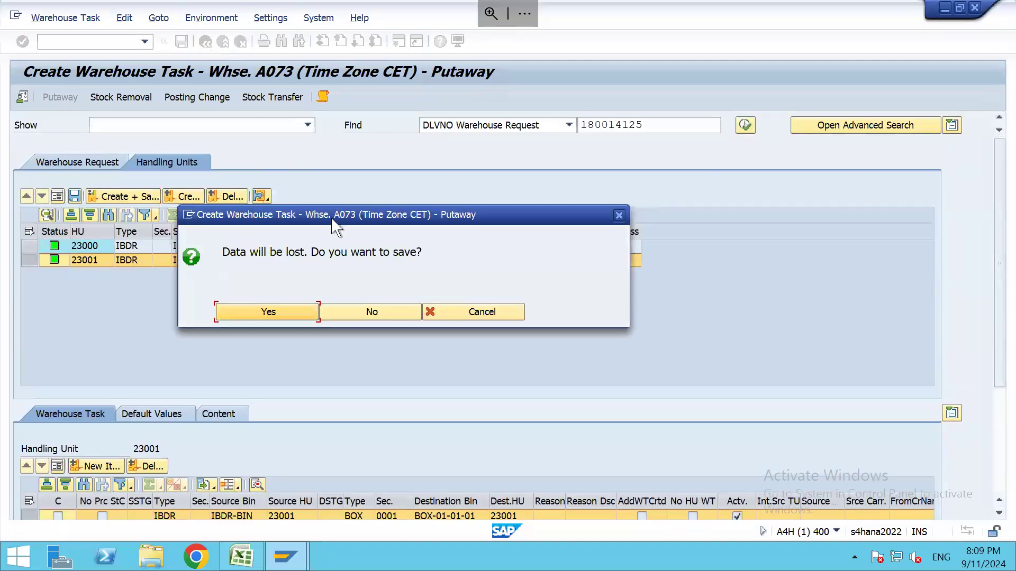
pyautogui.click(355, 311)
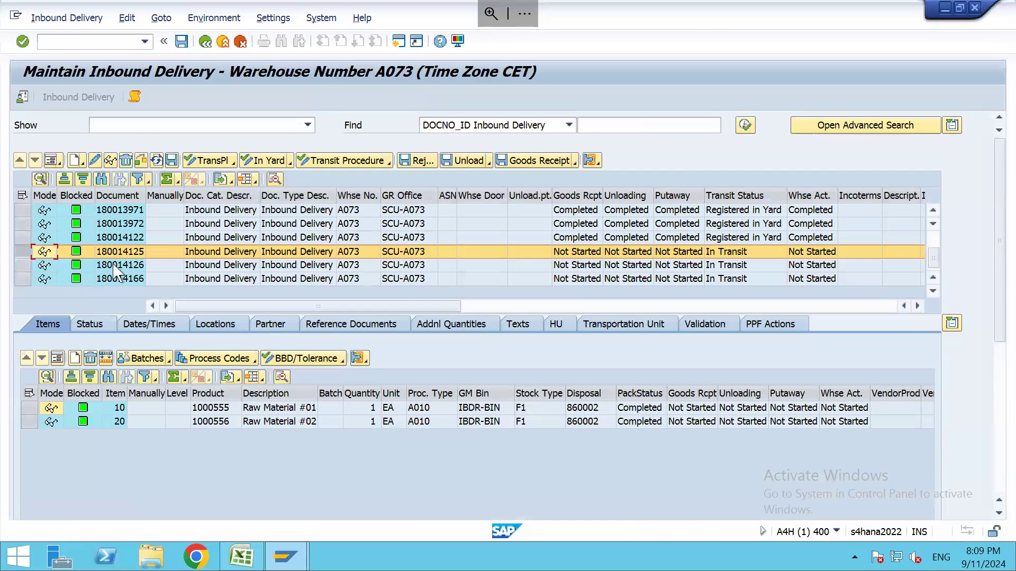
# Display the second inbound delivery with goods receipt Not Started and check its handling units and items
pyautogui.click(121, 267)
pyautogui.click(44, 265)
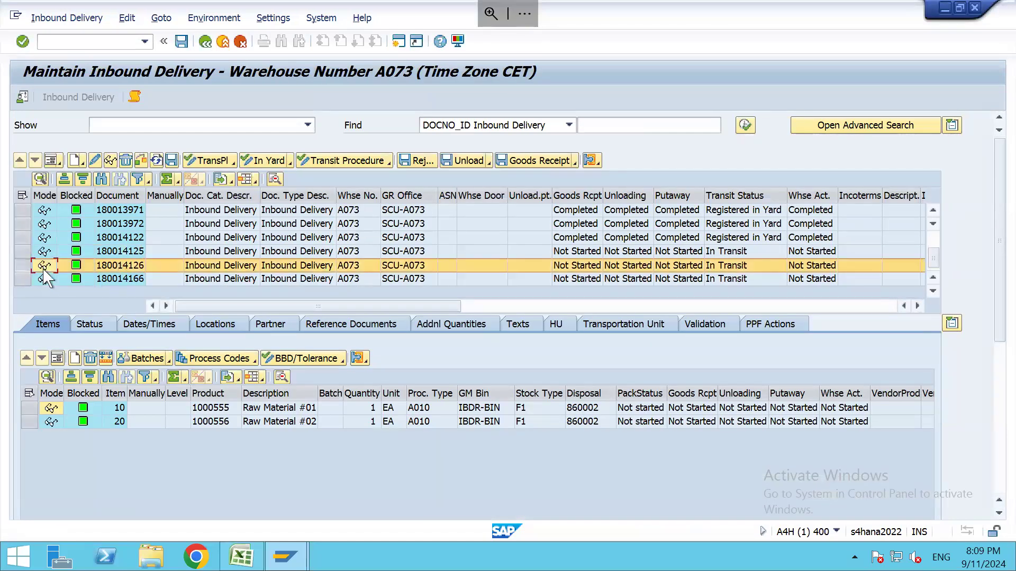
pyautogui.click(564, 330)
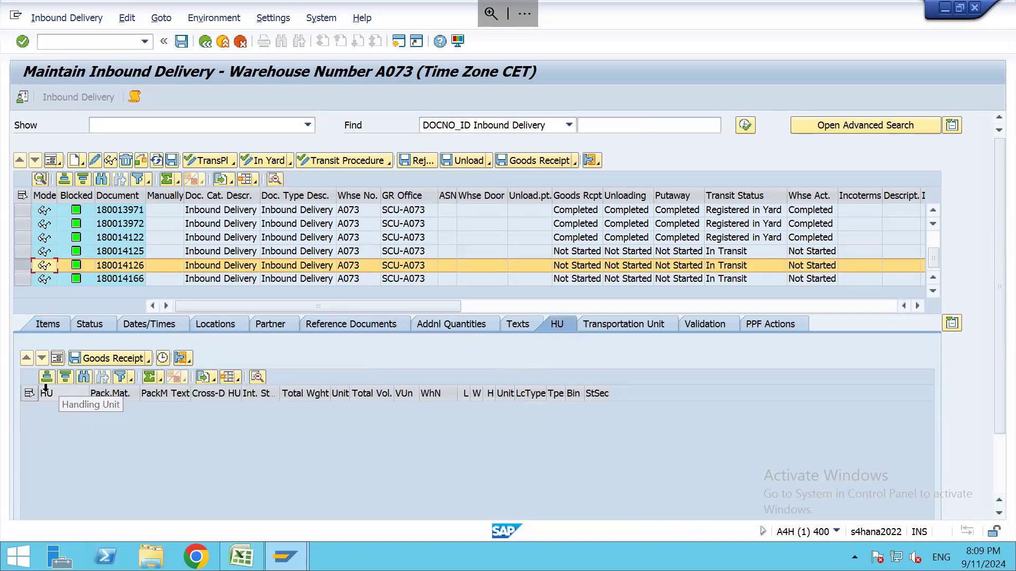
pyautogui.click(50, 329)
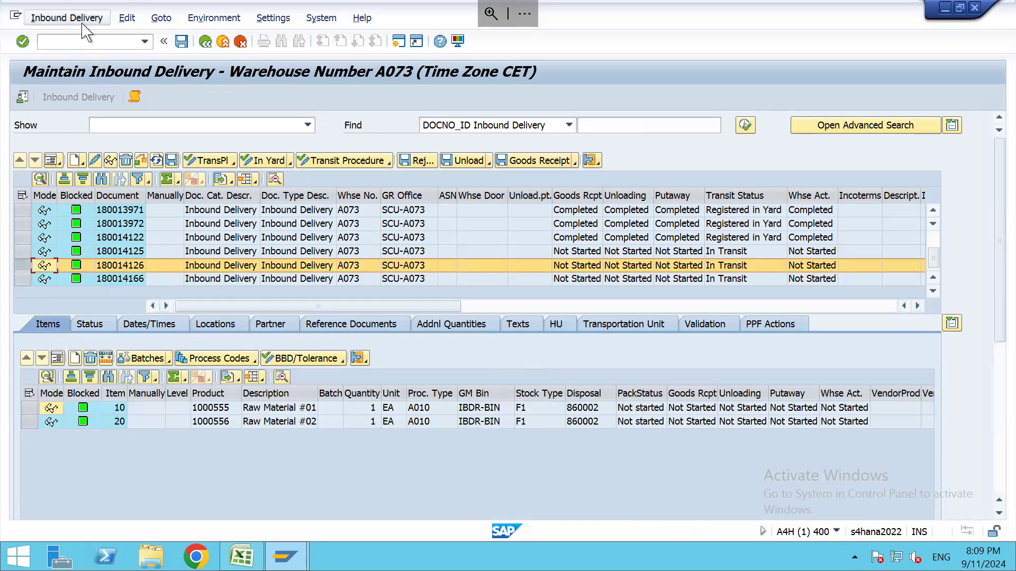
# Create a putaway warehouse task for item 10 of the second Not Started delivery to check its destination bin, and leave without saving
pyautogui.click(66, 17)
pyautogui.moveTo(98, 57)
pyautogui.click(210, 57)
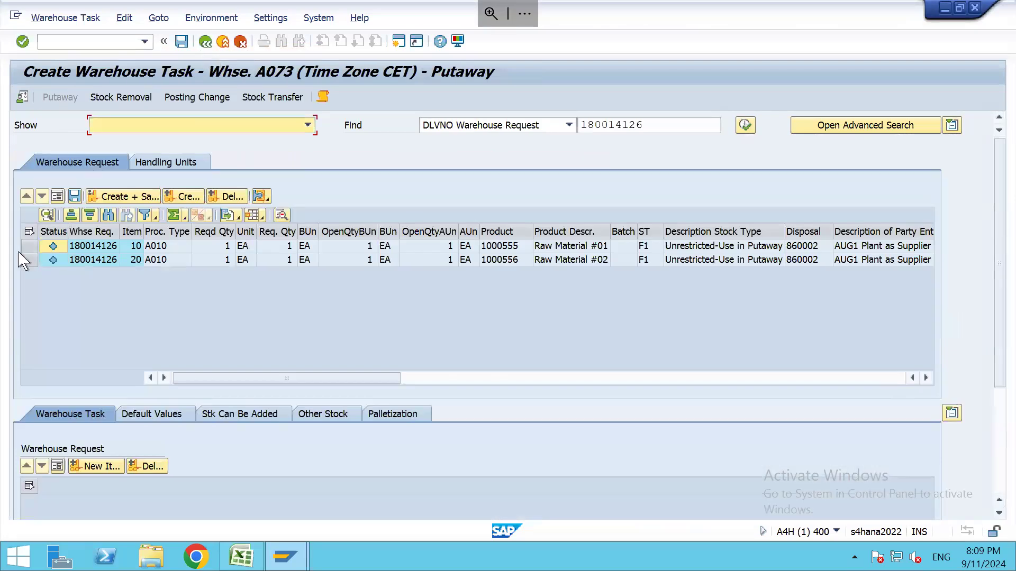
pyautogui.click(28, 246)
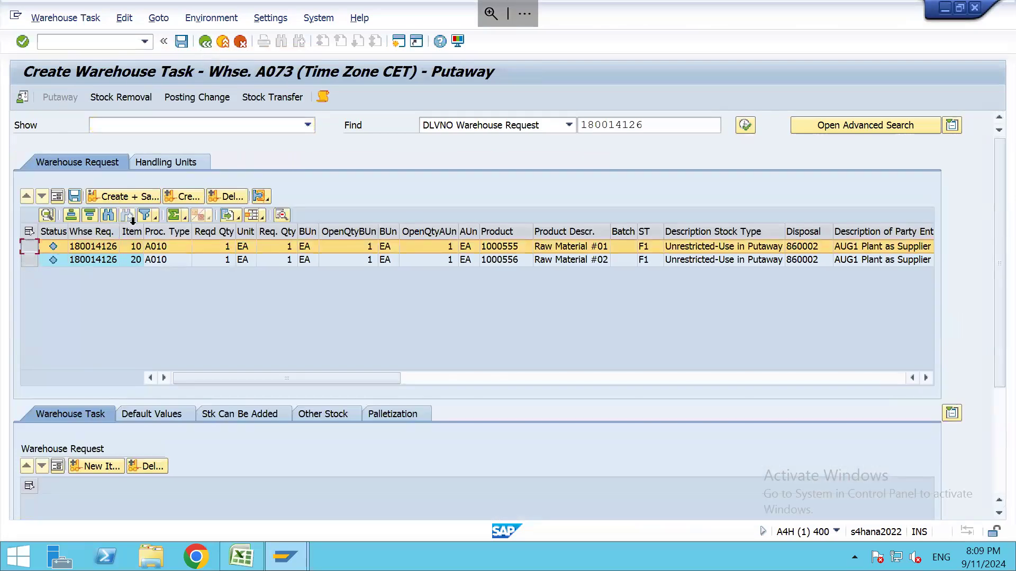
pyautogui.click(182, 199)
pyautogui.moveTo(996, 362); pyautogui.dragTo(993, 415)
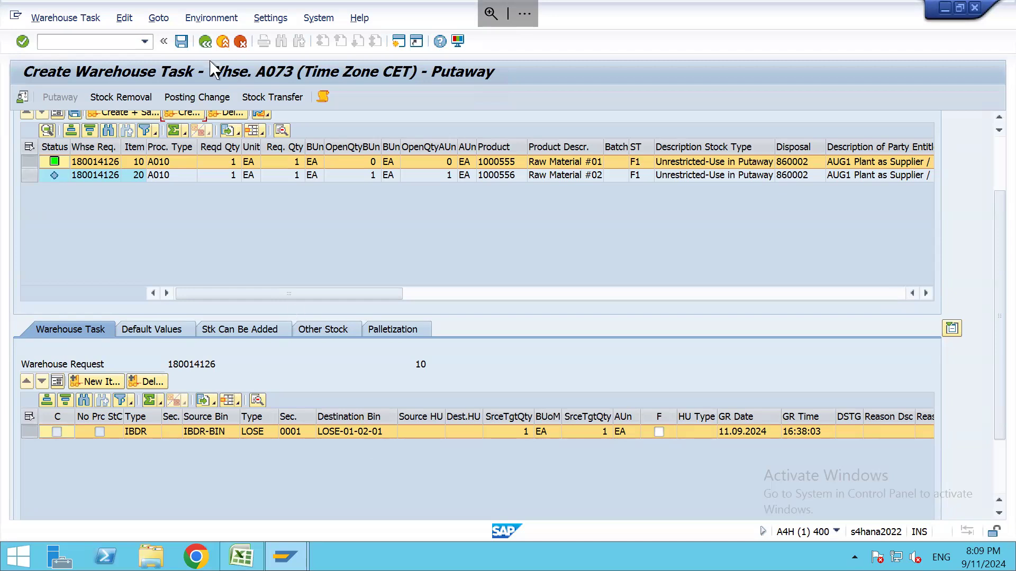
pyautogui.click(205, 42)
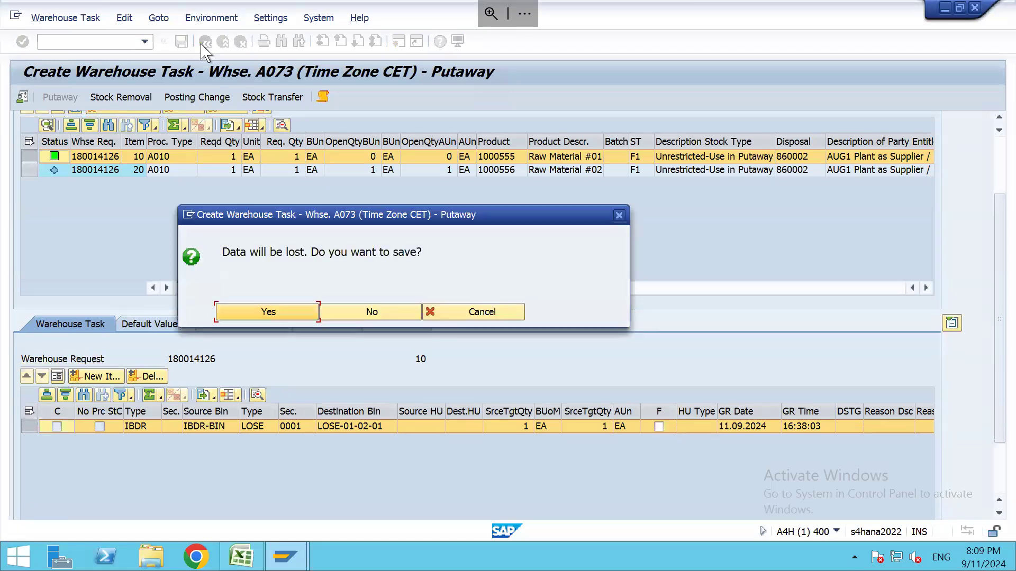
pyautogui.click(372, 316)
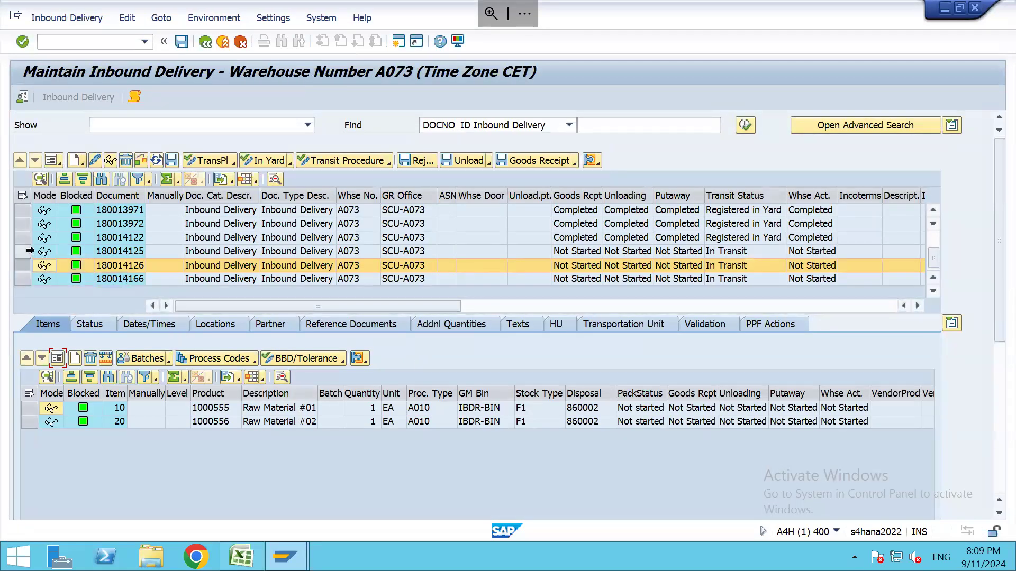
# Return to the first Not Started inbound delivery and open putaway warehouse task creation at its handling units
pyautogui.click(22, 252)
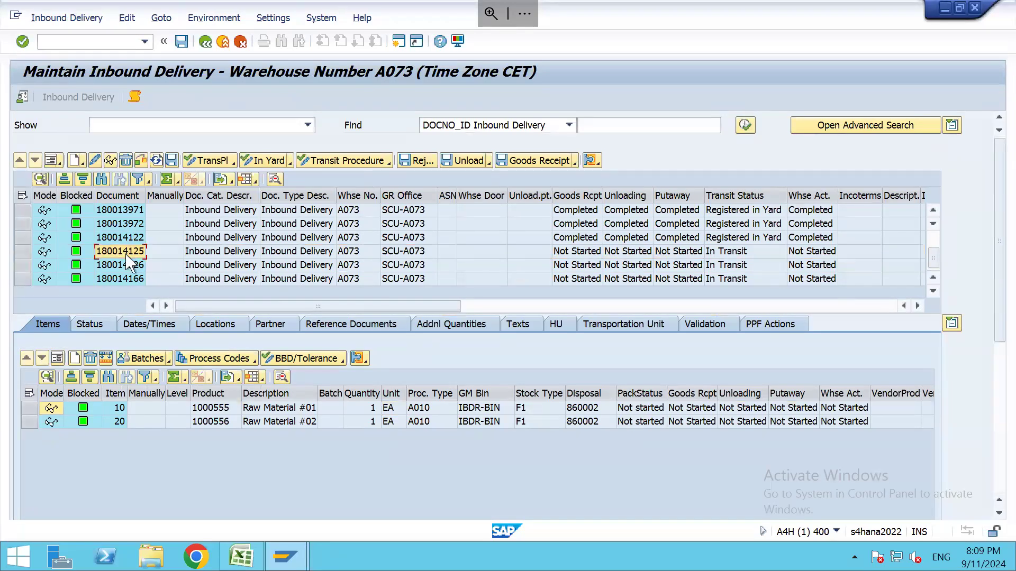
pyautogui.click(76, 21)
pyautogui.moveTo(151, 54)
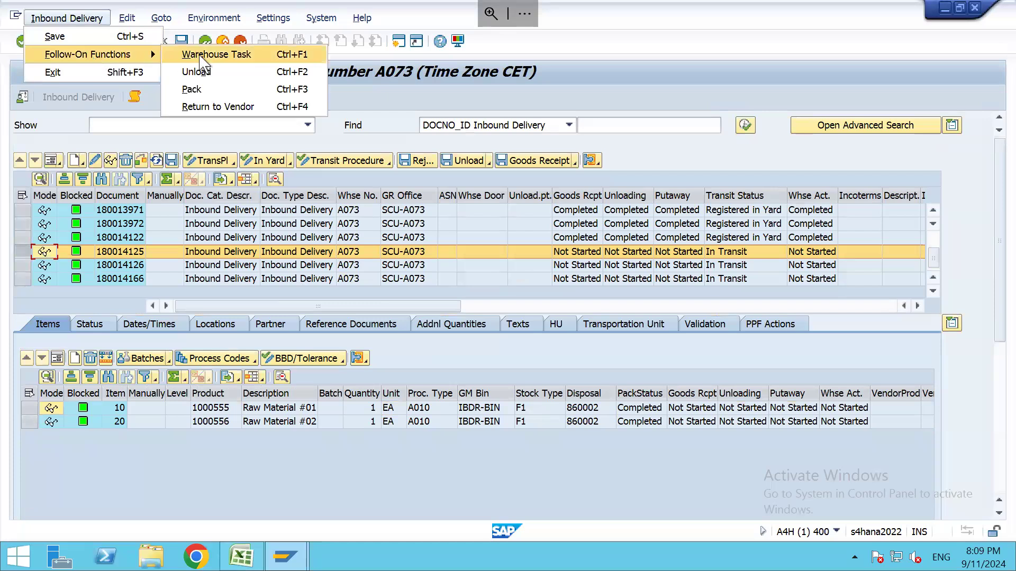
pyautogui.click(201, 55)
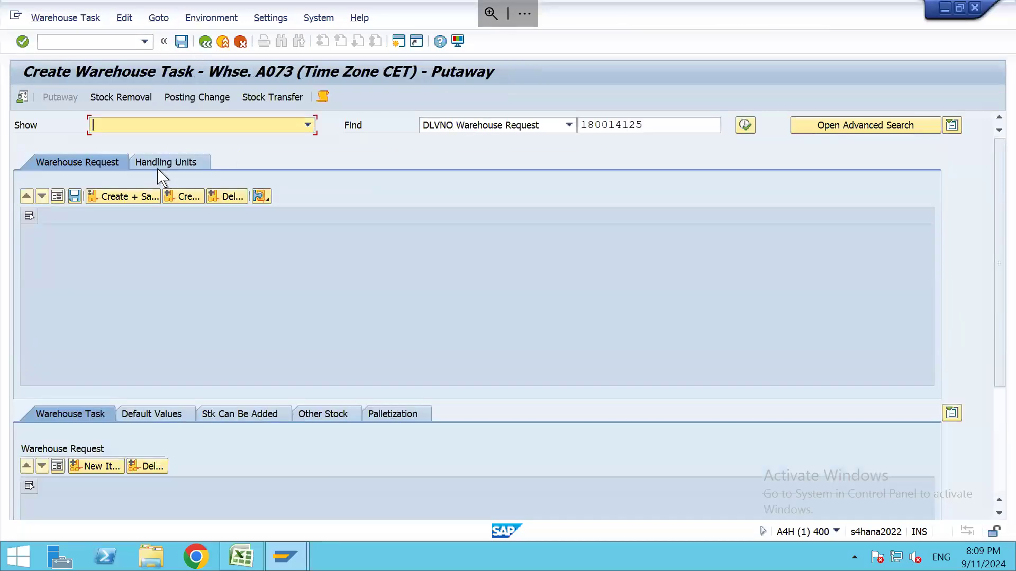
pyautogui.click(158, 168)
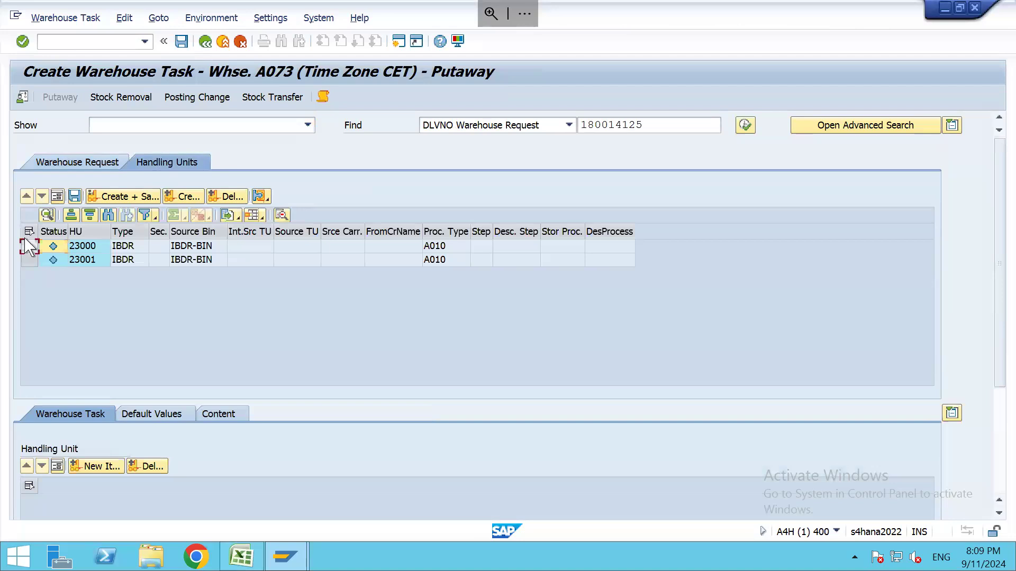
# Create the putaway warehouse tasks for handling units 23000 and 23001 and save them
pyautogui.click(30, 246)
pyautogui.click(182, 196)
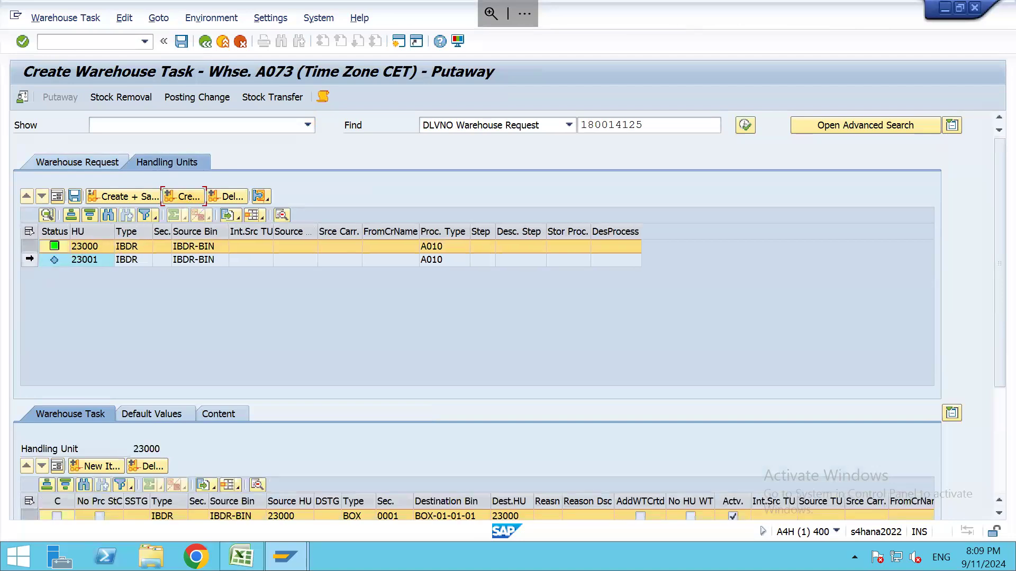
pyautogui.click(29, 259)
pyautogui.click(180, 196)
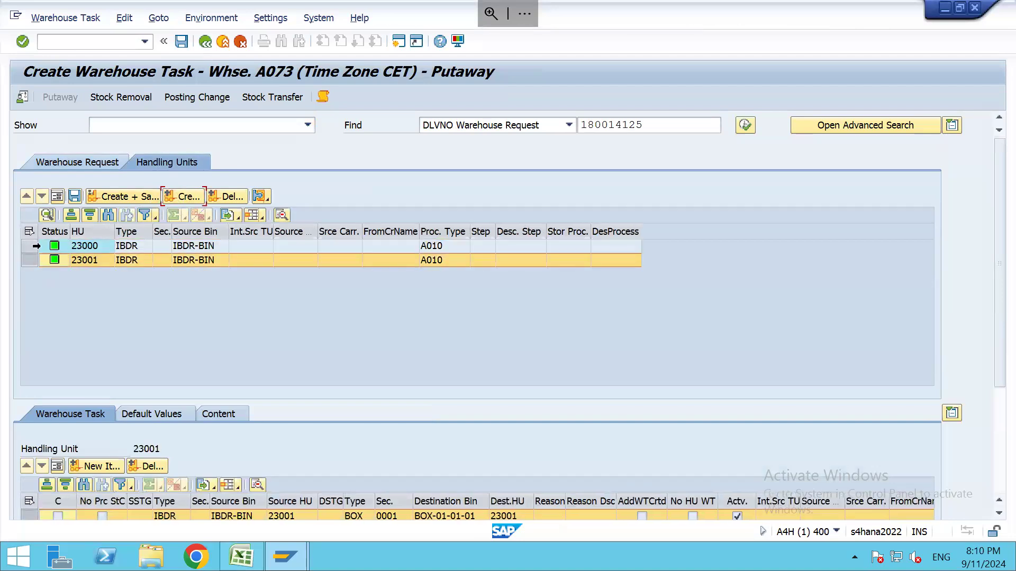
pyautogui.click(29, 231)
pyautogui.click(139, 199)
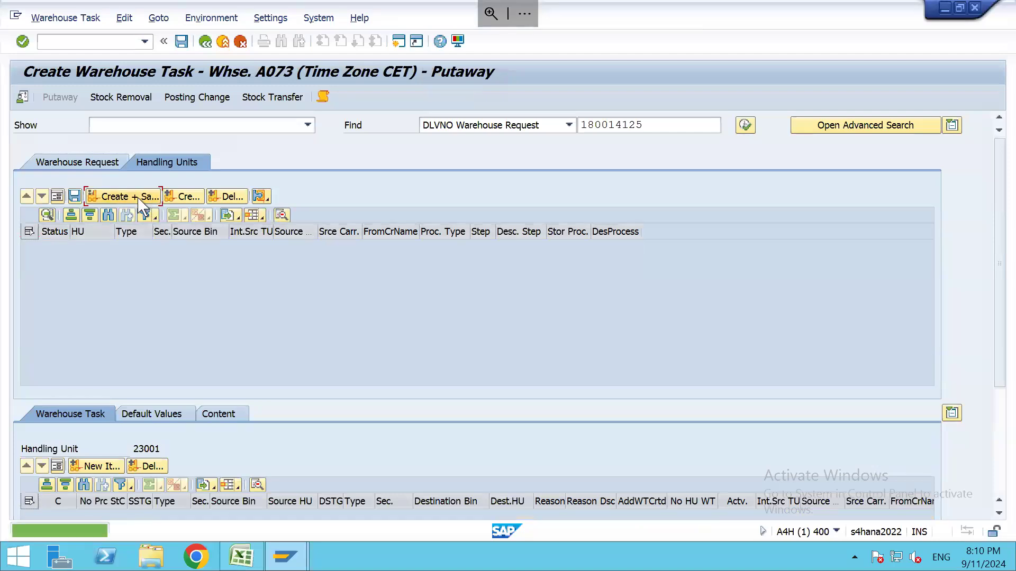
# Open the confirmation screen for the saved putaway warehouse tasks
pyautogui.click(67, 18)
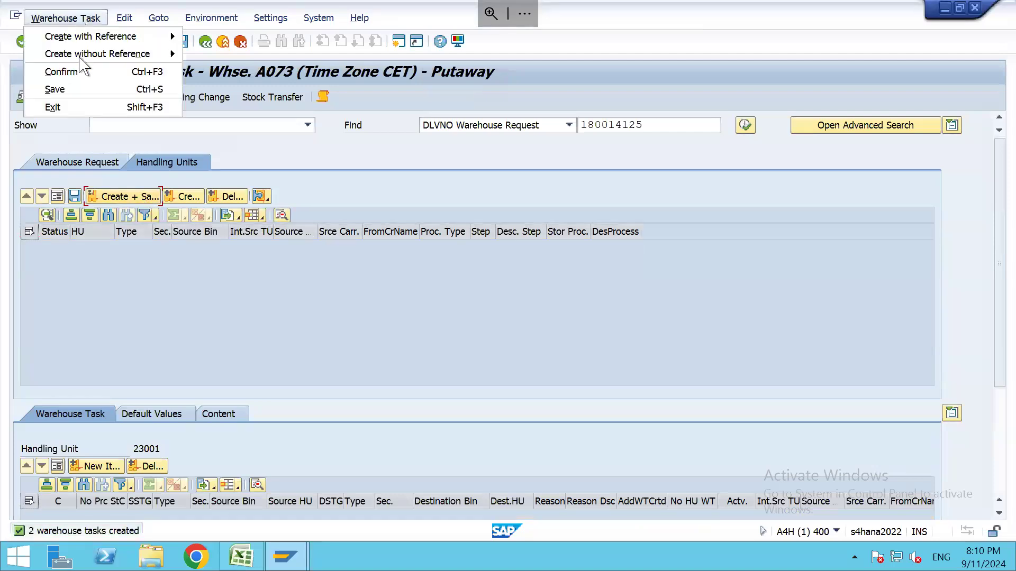
pyautogui.click(80, 72)
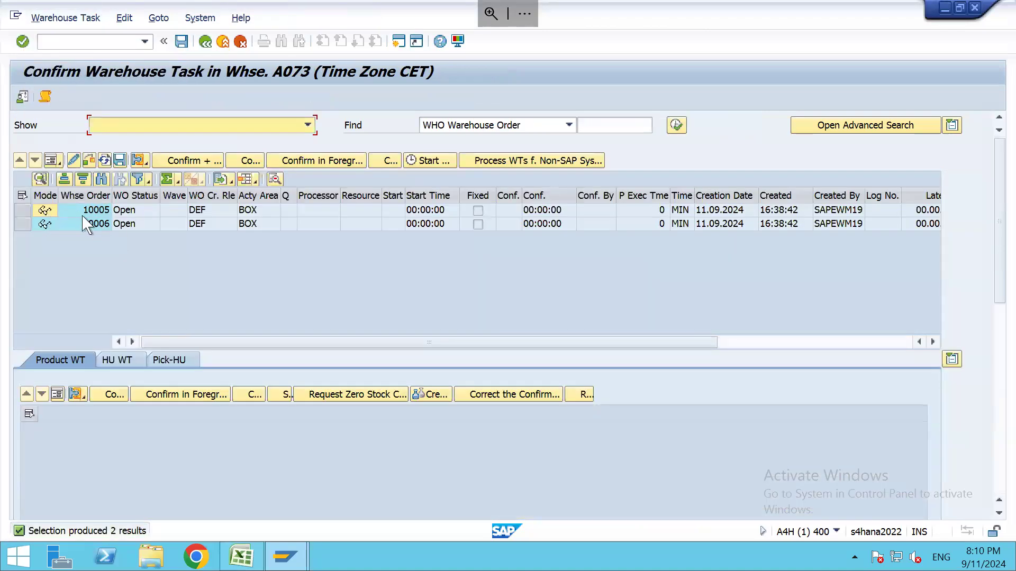
# Confirm and save the HU warehouse tasks of both open warehouse orders, one order at a time
pyautogui.click(23, 210)
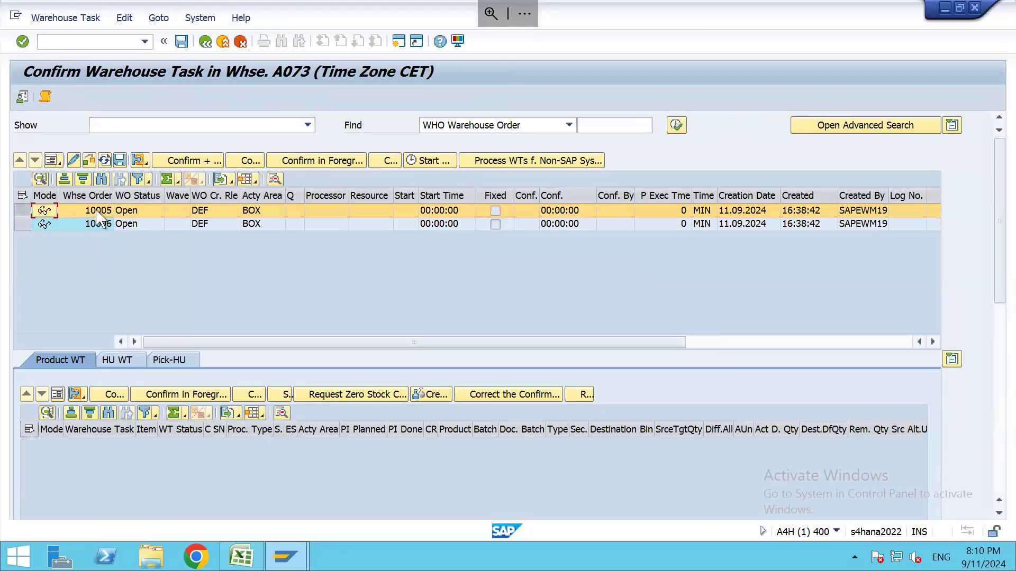
pyautogui.click(108, 362)
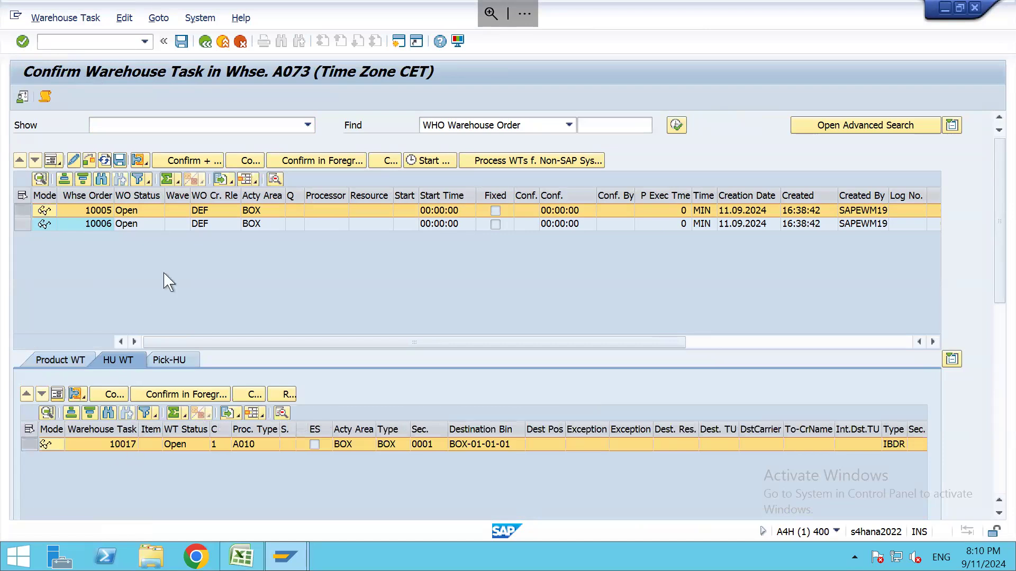
pyautogui.click(205, 165)
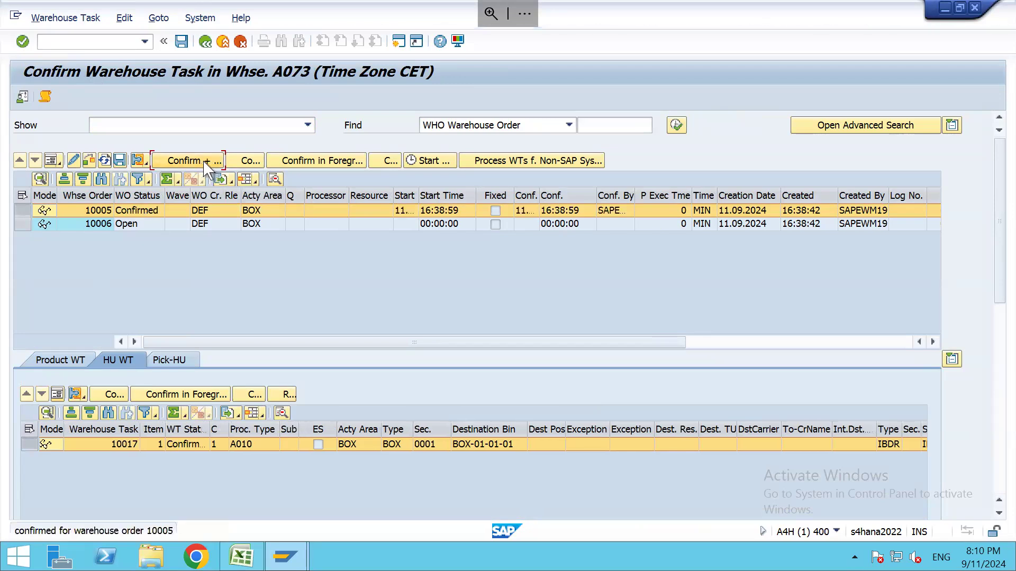
pyautogui.click(95, 224)
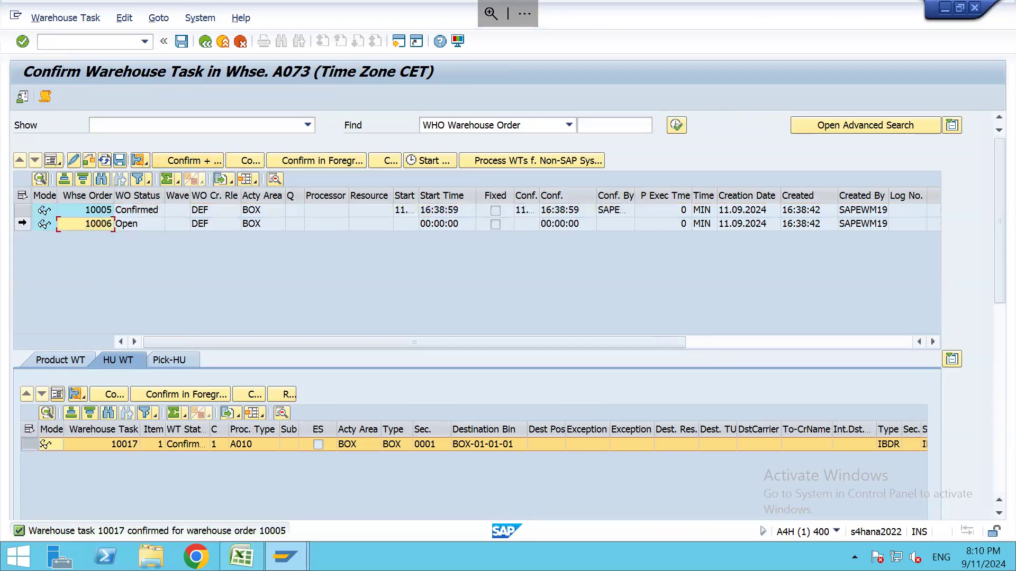
pyautogui.click(23, 224)
pyautogui.doubleClick(88, 224)
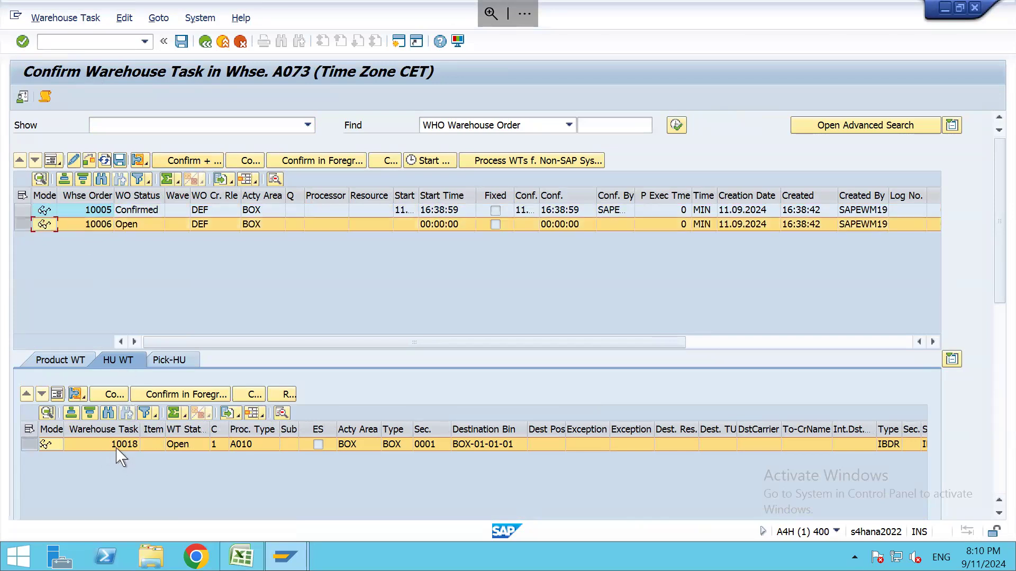
pyautogui.click(183, 161)
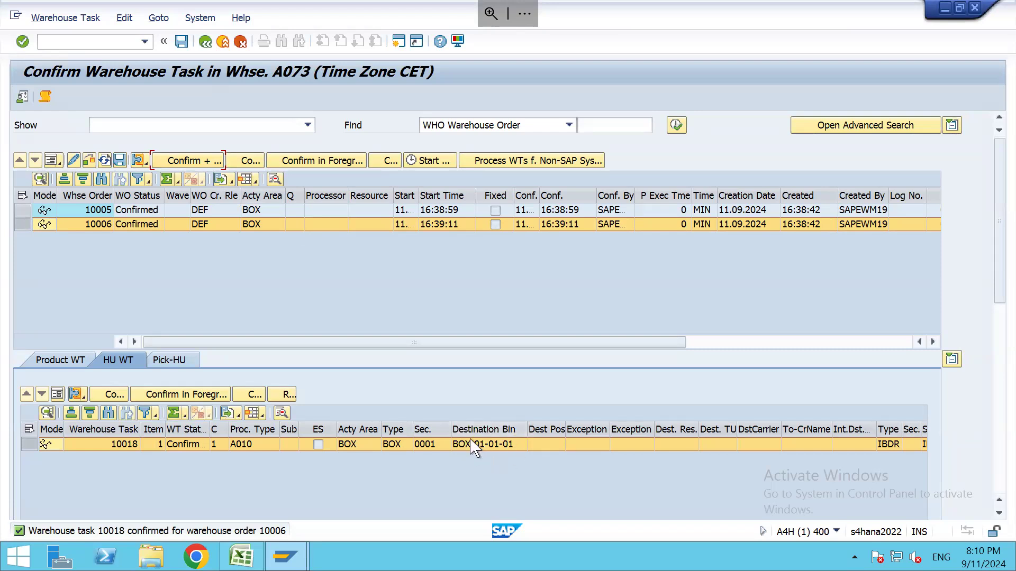
# Open the Warehouse Management Monitor in a new session for warehouse A073 with monitor SAP
pyautogui.click(398, 41)
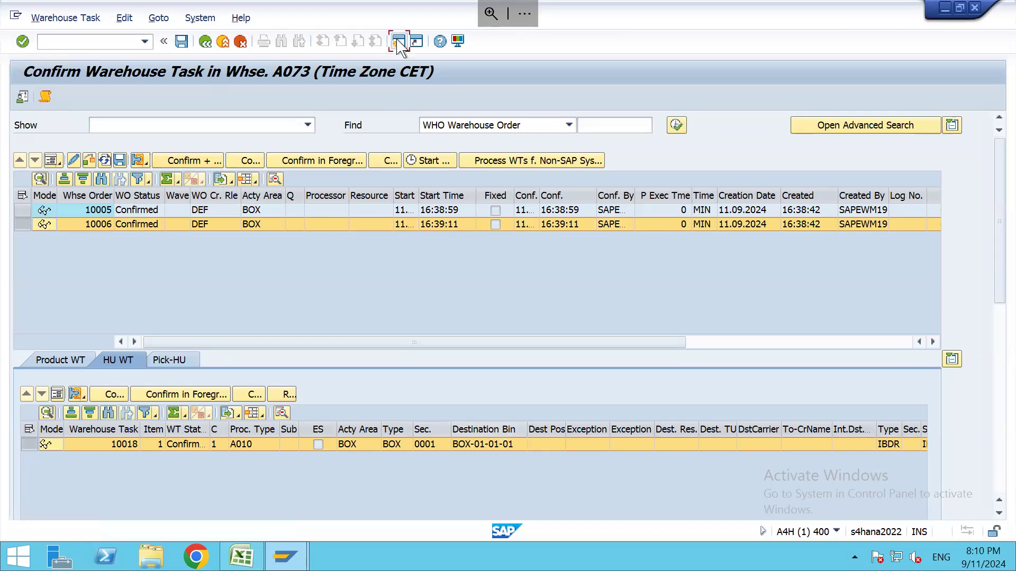
pyautogui.write('/N/SC')
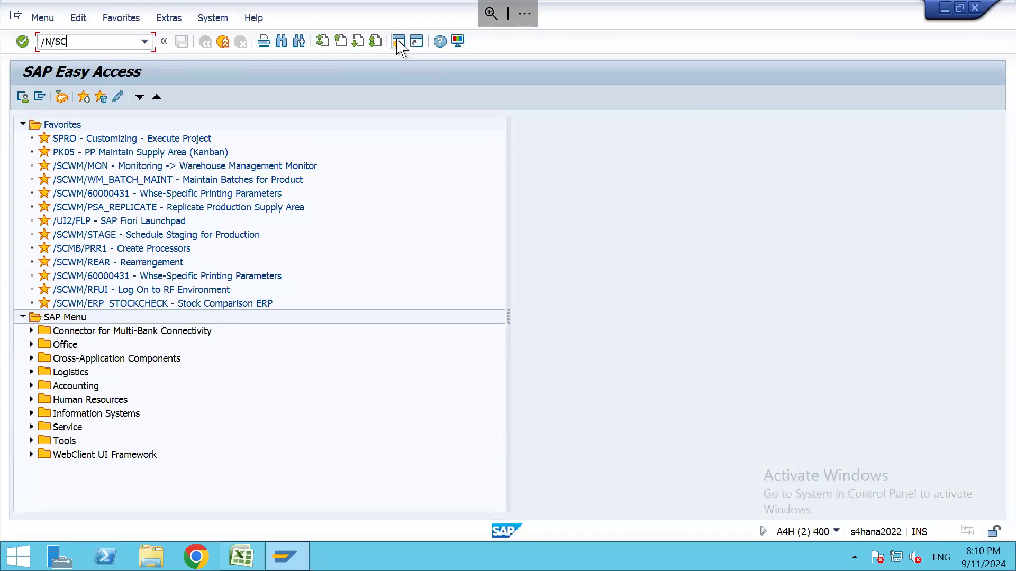
pyautogui.press('Return')
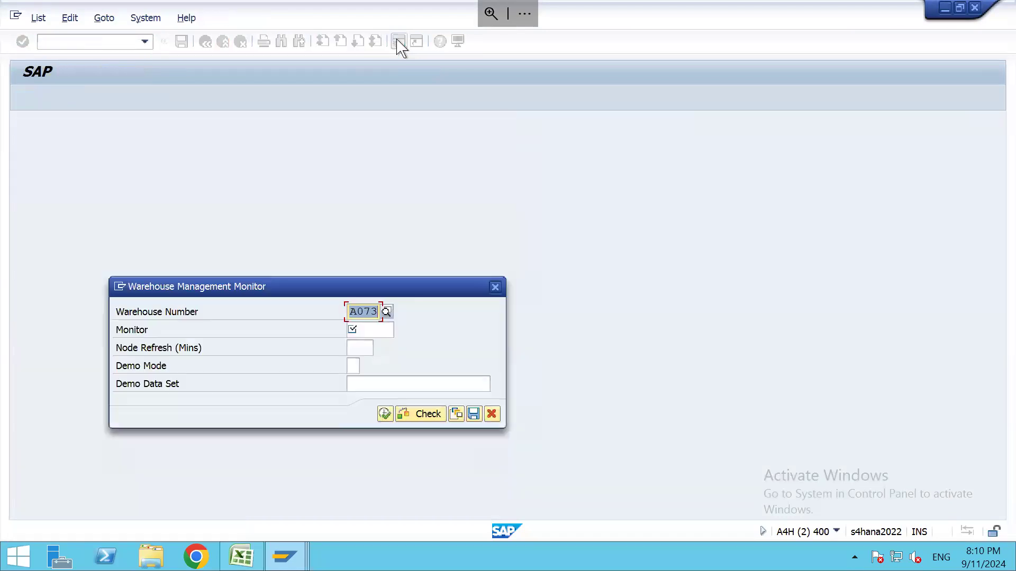
pyautogui.press('Tab')
pyautogui.write('SA')
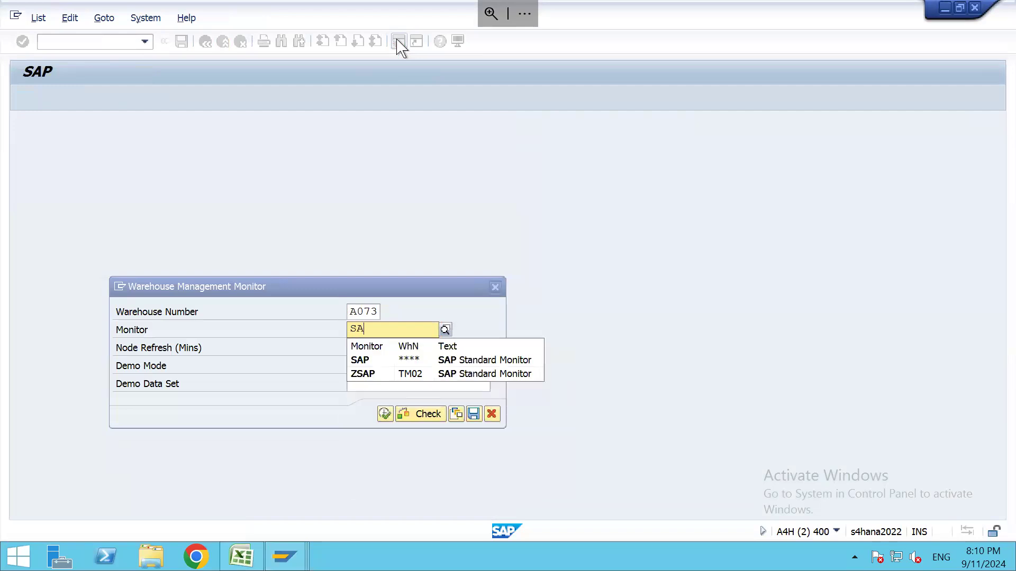
pyautogui.press('BackSpace')
pyautogui.press('BackSpace')
pyautogui.press('Return')
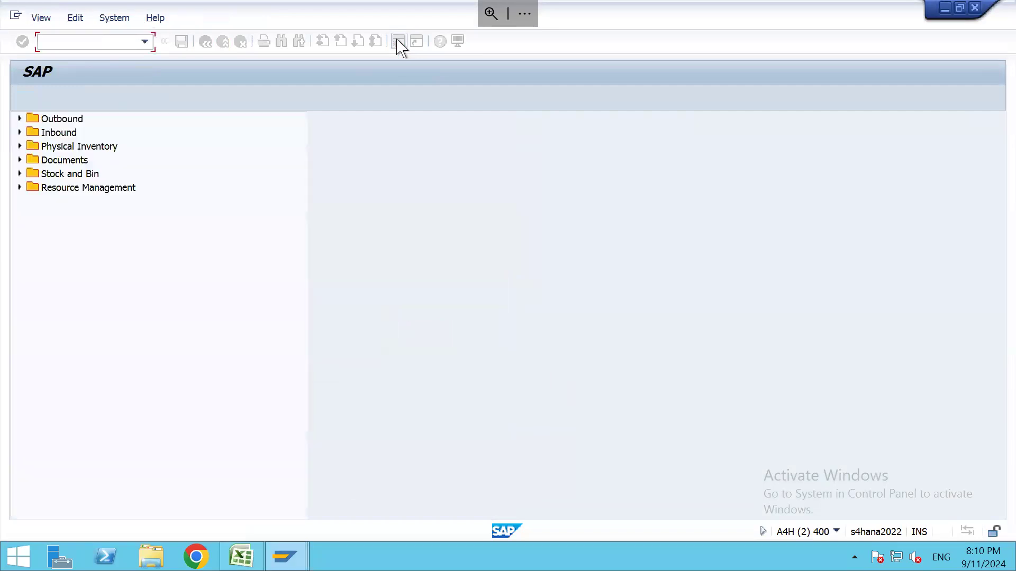
# List the physical stock under Stock and Bin > Storage Bin for storage type BOX
pyautogui.doubleClick(67, 174)
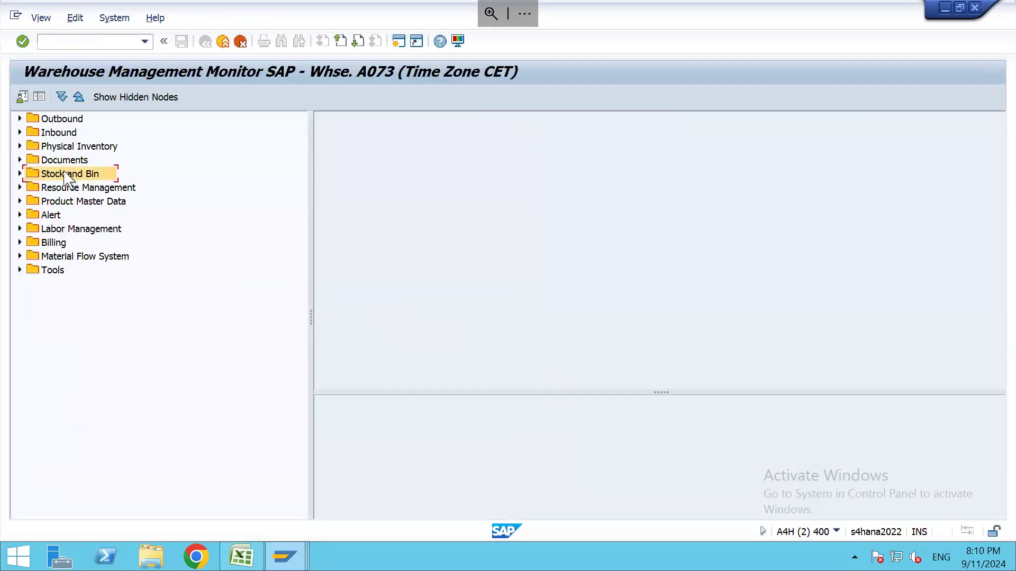
pyautogui.press('Up')
pyautogui.press('Right')
pyautogui.press('Down')
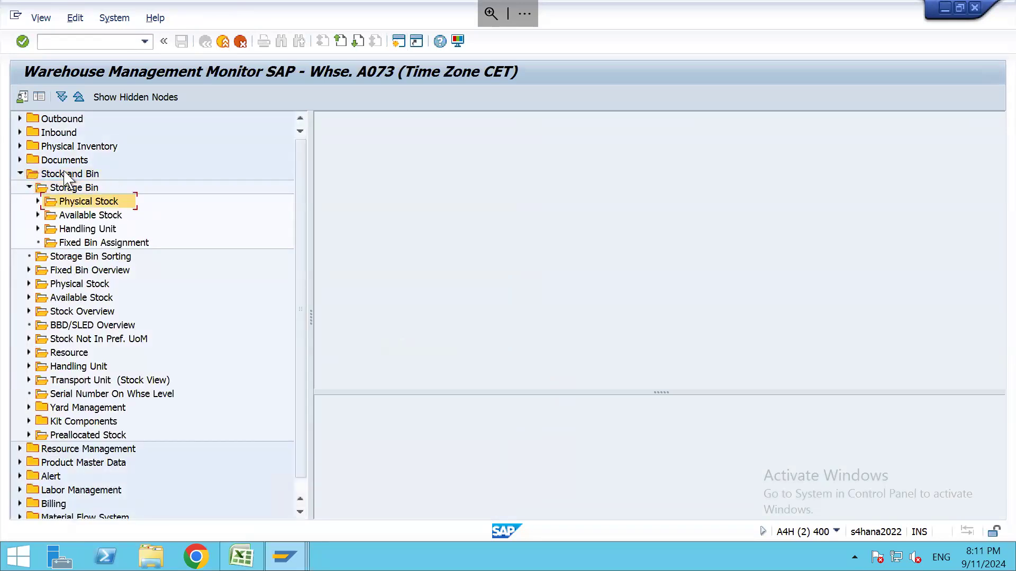
pyautogui.press('Right')
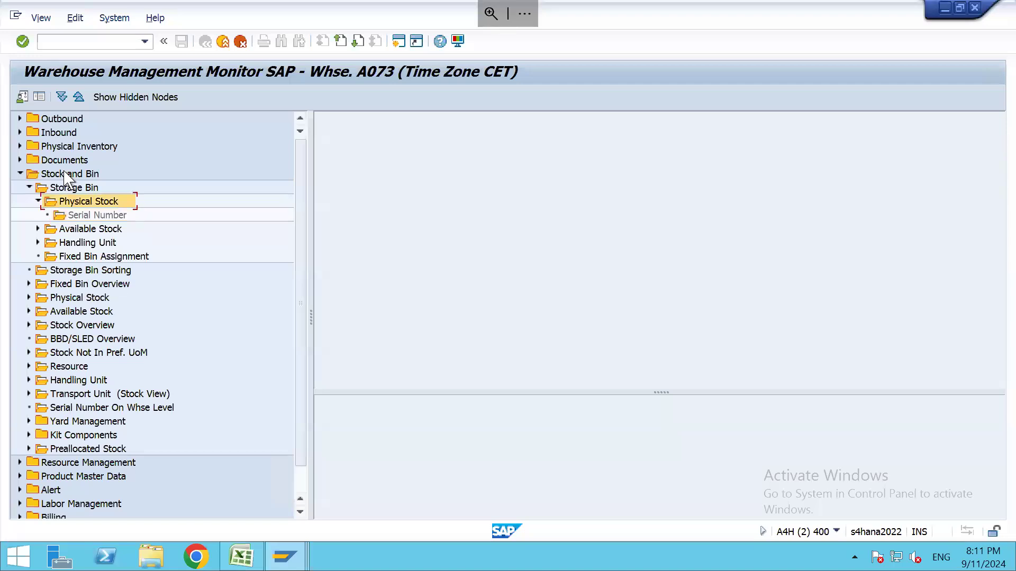
pyautogui.doubleClick(80, 204)
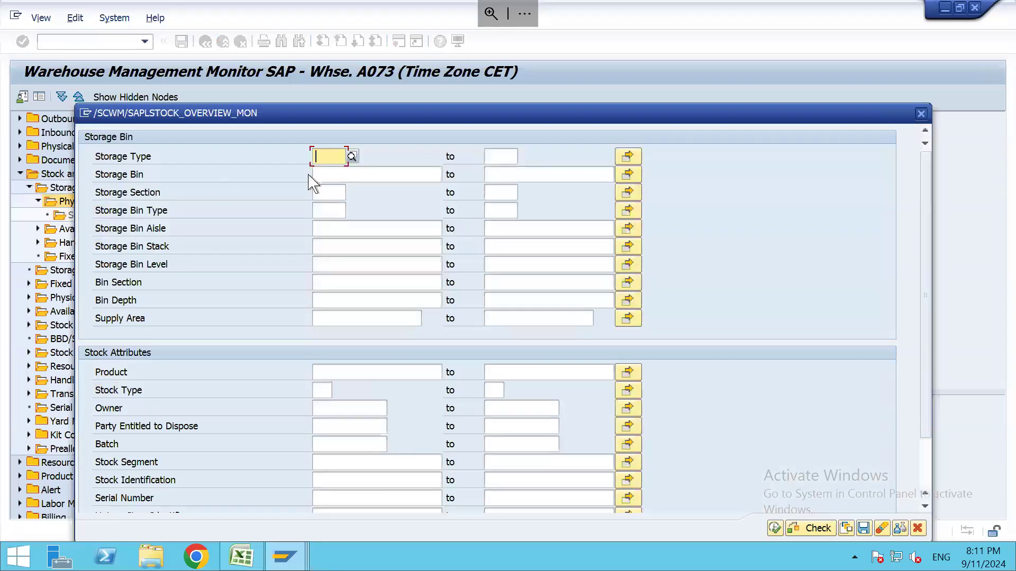
pyautogui.write('BOX')
pyautogui.press('Tab')
pyautogui.click(775, 528)
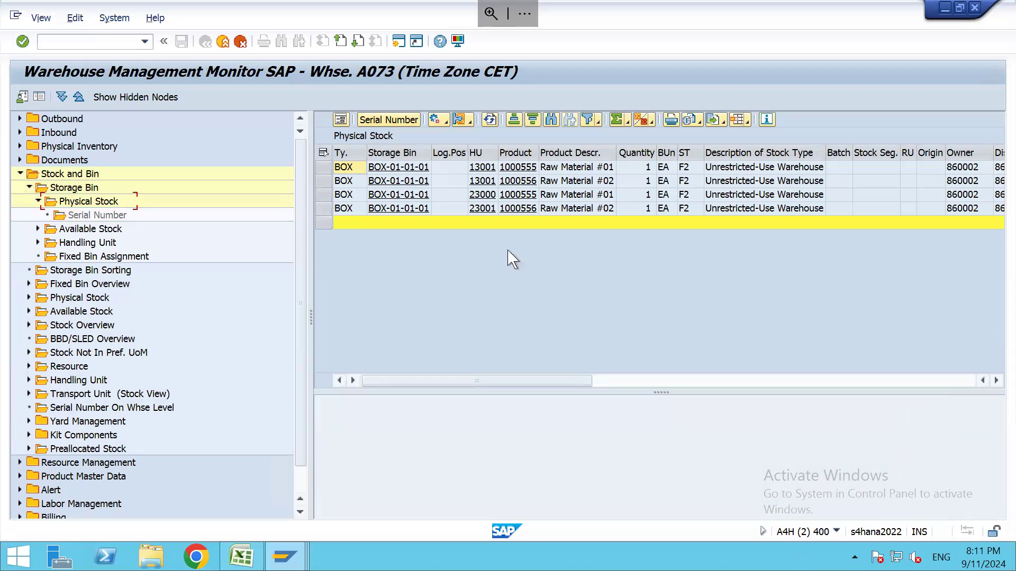
# Widen the HU column of the physical stock list and check the rows of handling units 23000 and 23001
pyautogui.moveTo(497, 152); pyautogui.dragTo(518, 153)
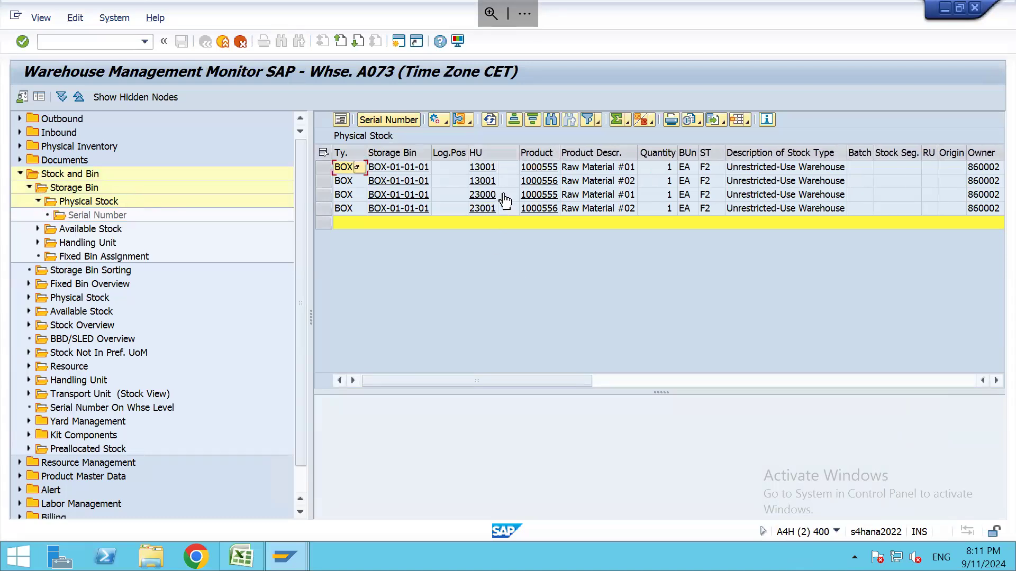
pyautogui.click(446, 199)
pyautogui.click(448, 207)
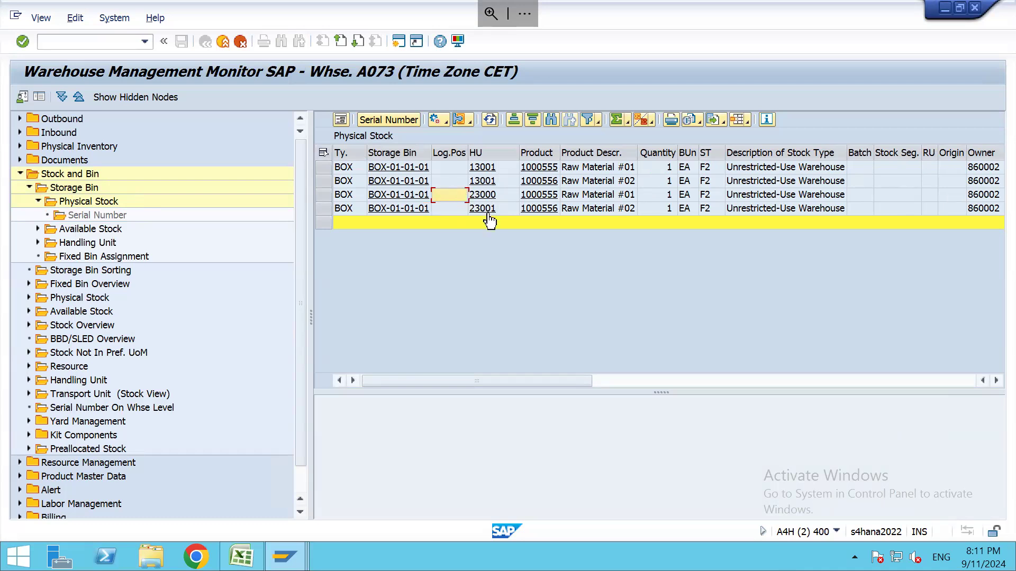
# Return to the warehouse task confirmation session and open the Display Inbound Delivery transaction in a new session
pyautogui.hotkey('alt', 'Tab')
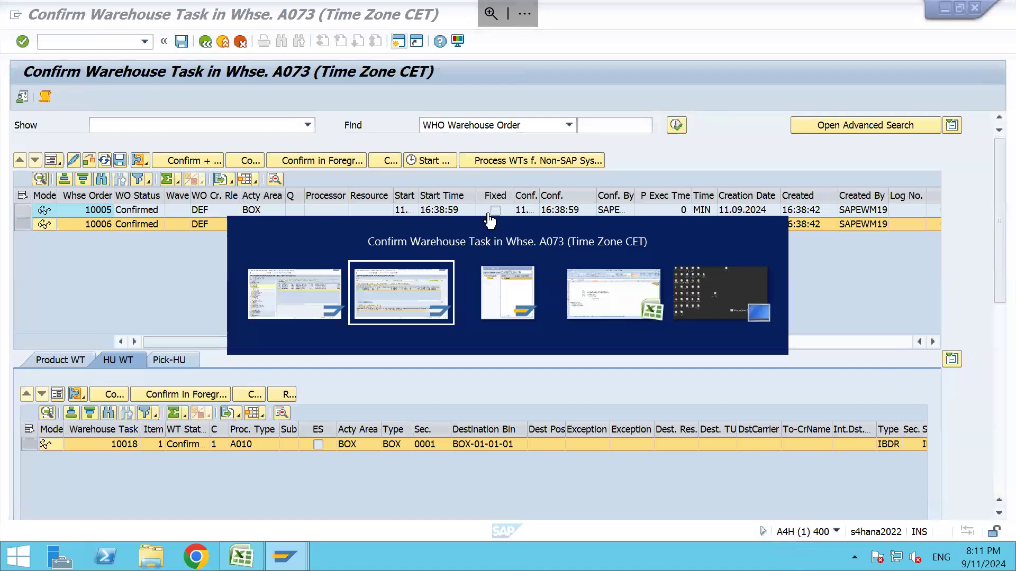
pyautogui.click(398, 46)
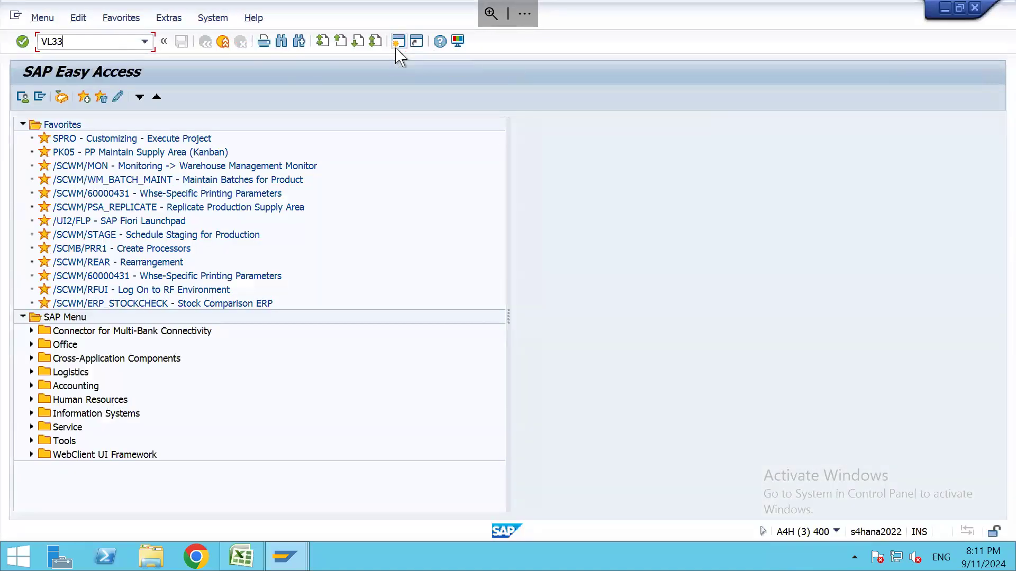
pyautogui.press('Return')
# Copy the number of the putaway-completed delivery from the inbound delivery maintenance list and display that delivery in the Display Inbound Delivery transaction
pyautogui.hotkey('alt', 'Tab')
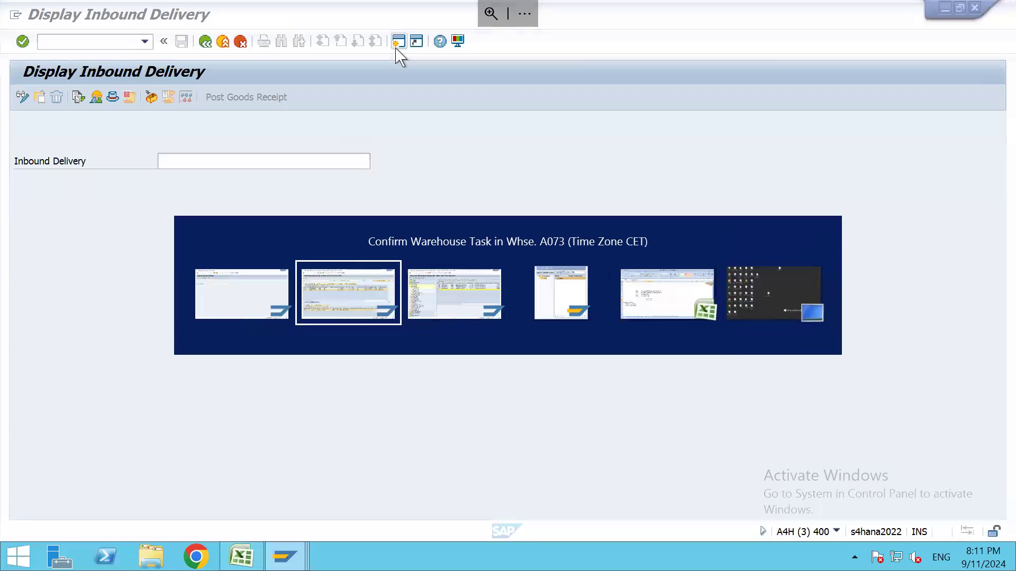
pyautogui.click(205, 42)
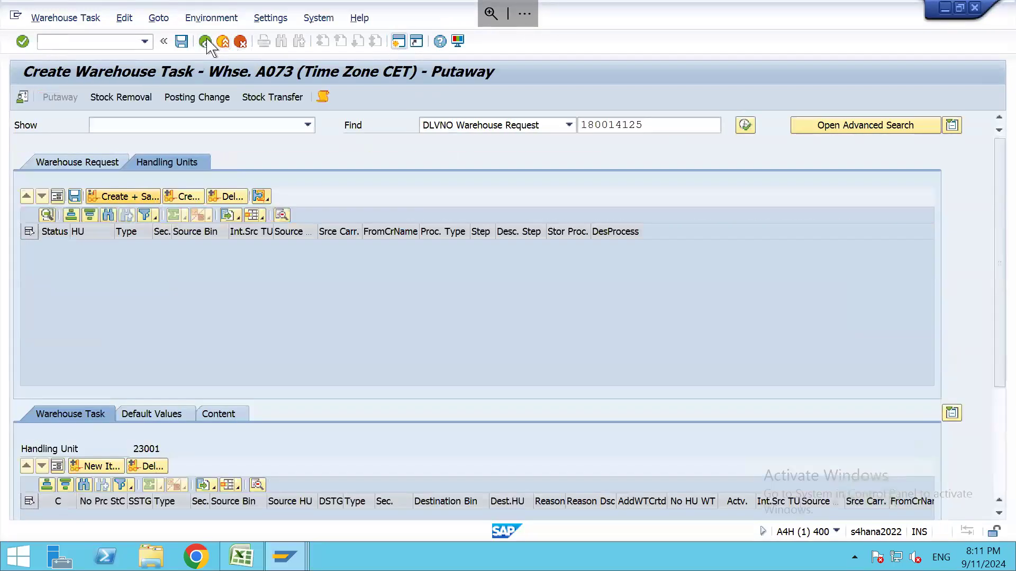
pyautogui.click(207, 42)
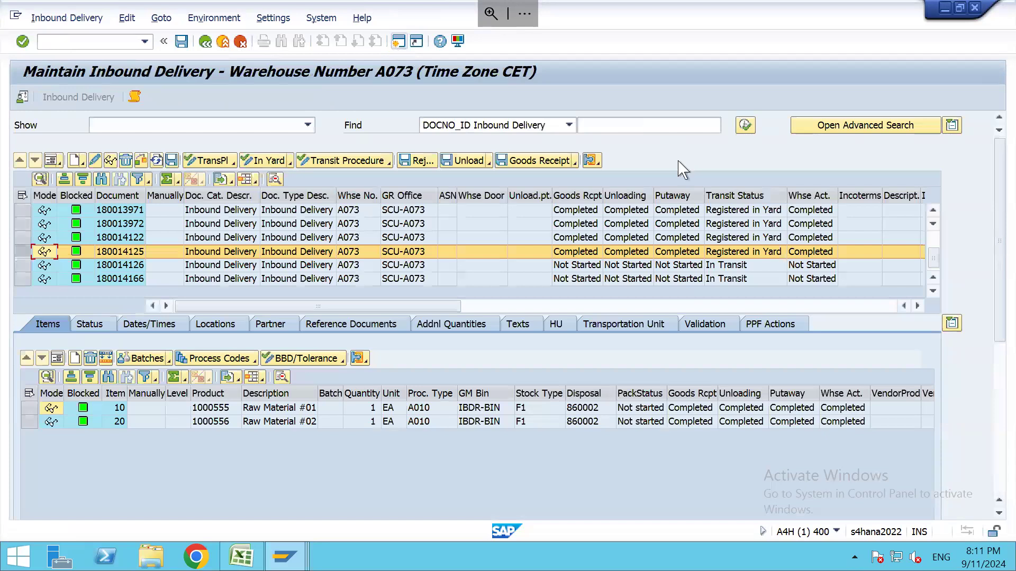
pyautogui.click(125, 256)
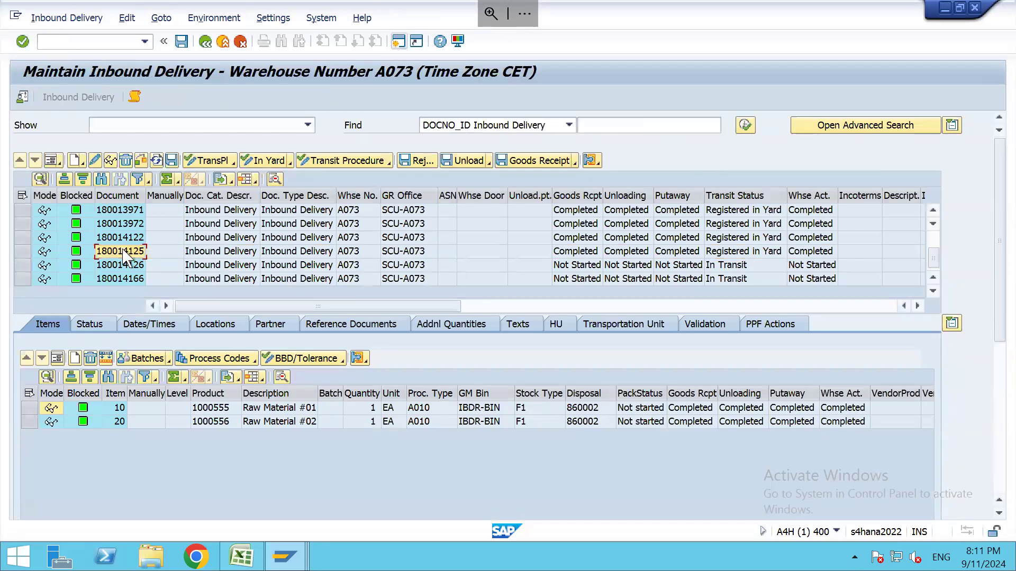
pyautogui.doubleClick(124, 256)
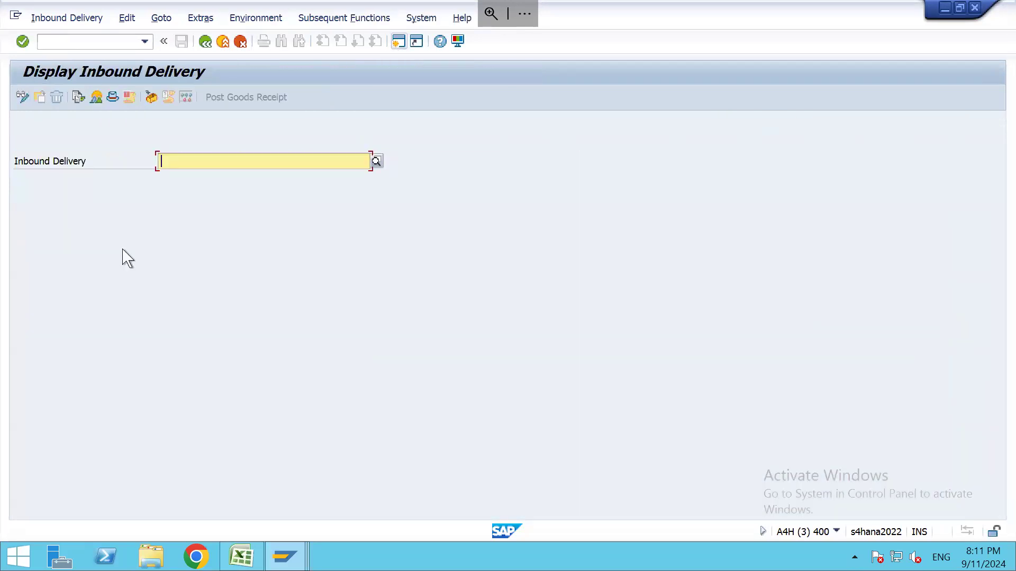
pyautogui.press('Return')
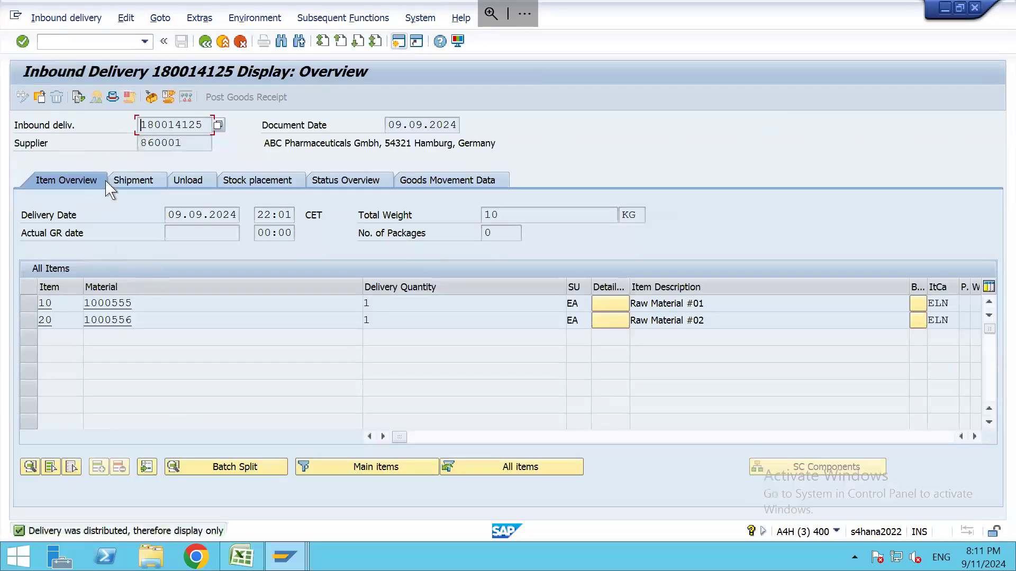
# Check the inbound delivery's document flow and its packed handling units, and return to the delivery overview
pyautogui.click(79, 98)
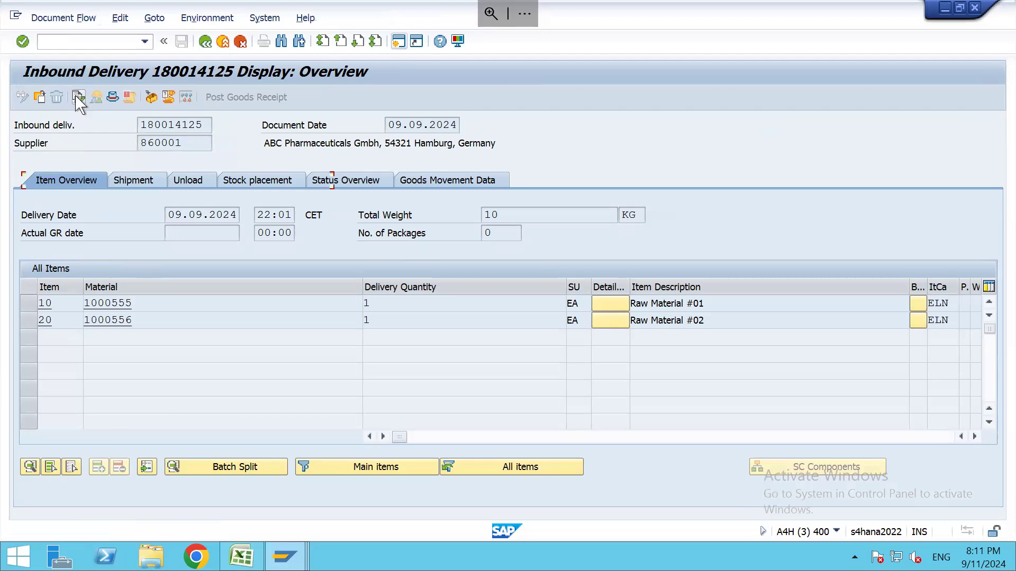
pyautogui.click(205, 43)
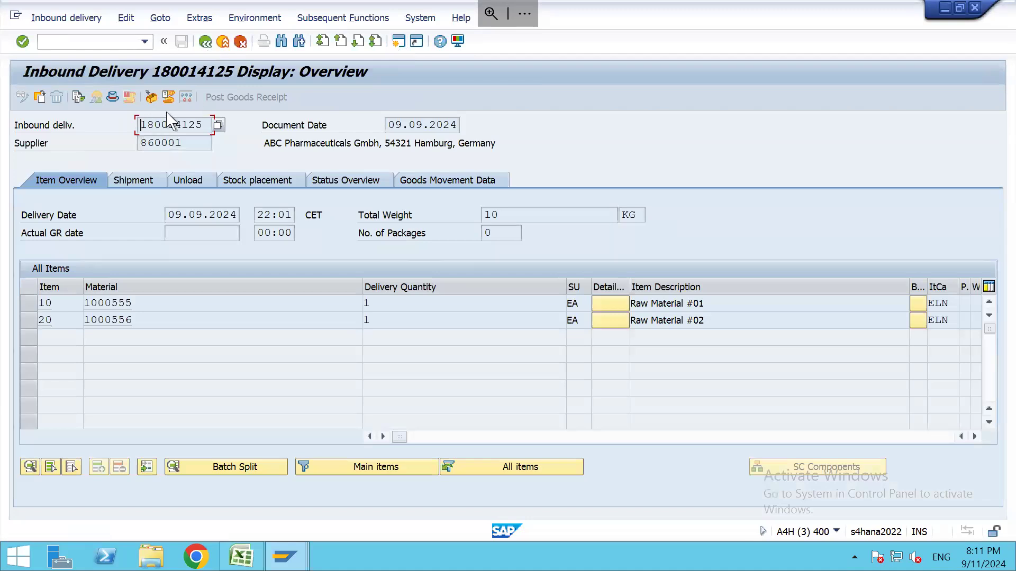
pyautogui.click(153, 97)
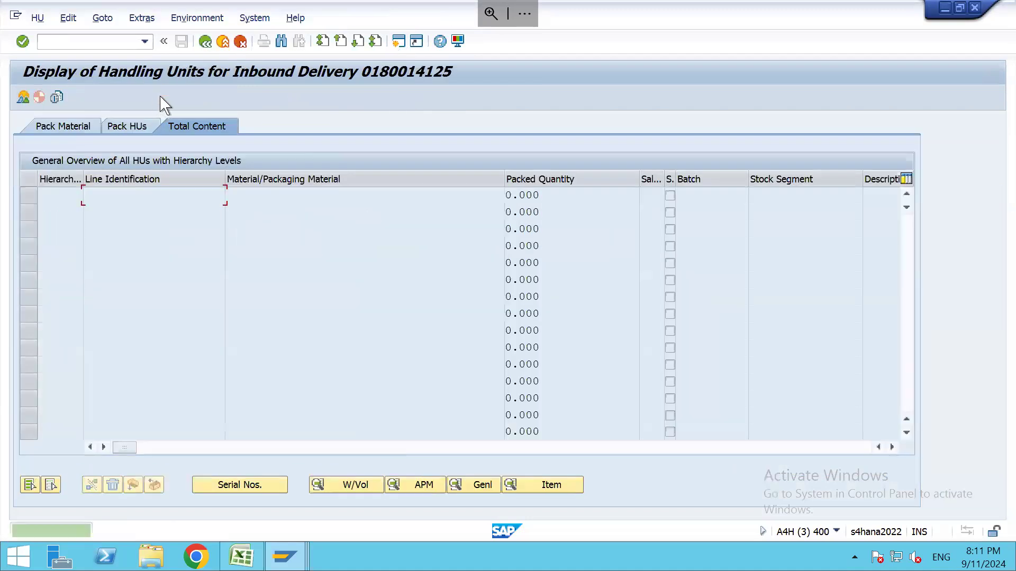
pyautogui.click(127, 127)
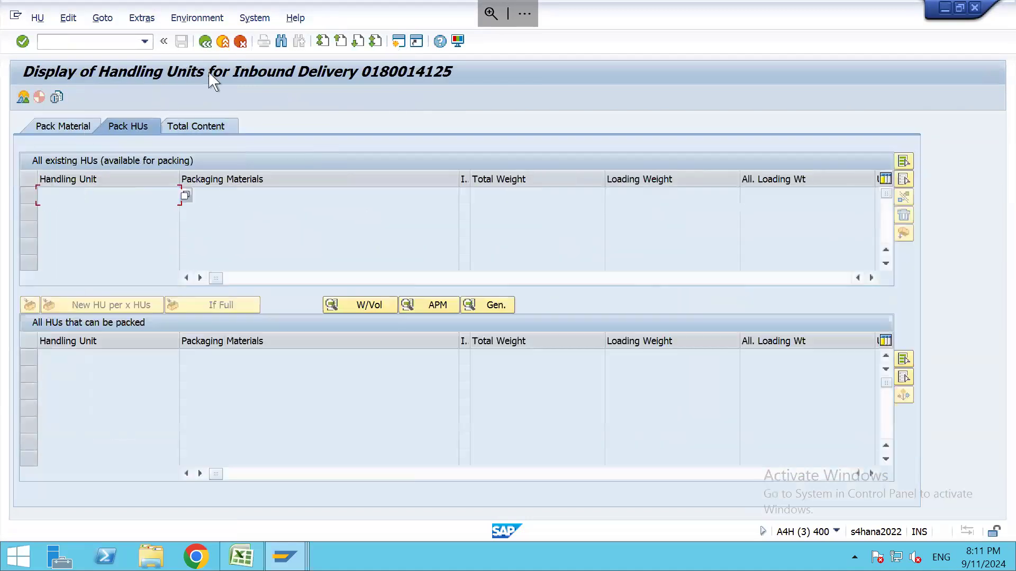
pyautogui.click(205, 42)
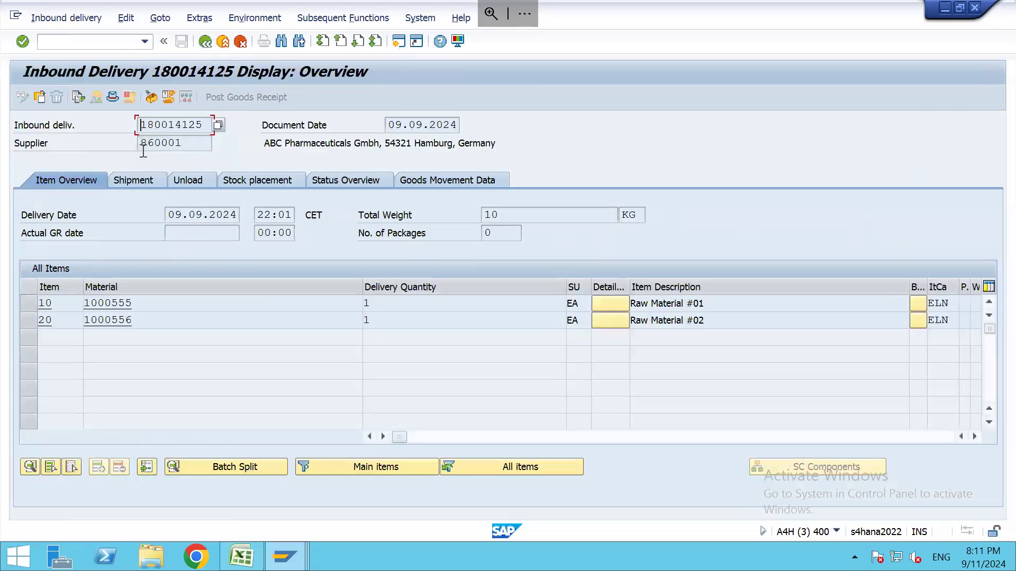
# Select the delivery number, display the inbound queues with SMQ2 in a new session, and return to the delivery overview
pyautogui.moveTo(215, 126); pyautogui.dragTo(109, 133)
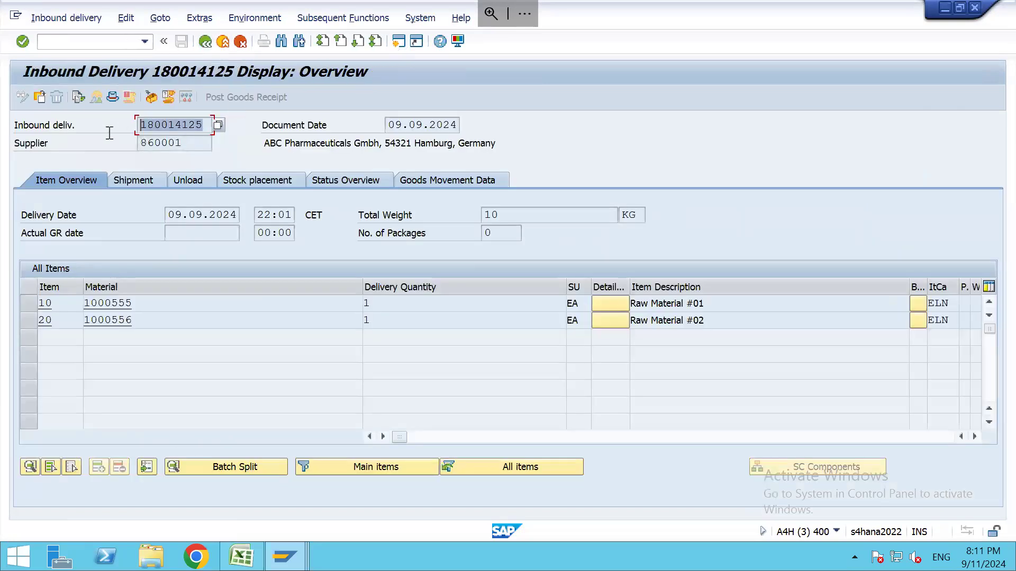
pyautogui.click(399, 42)
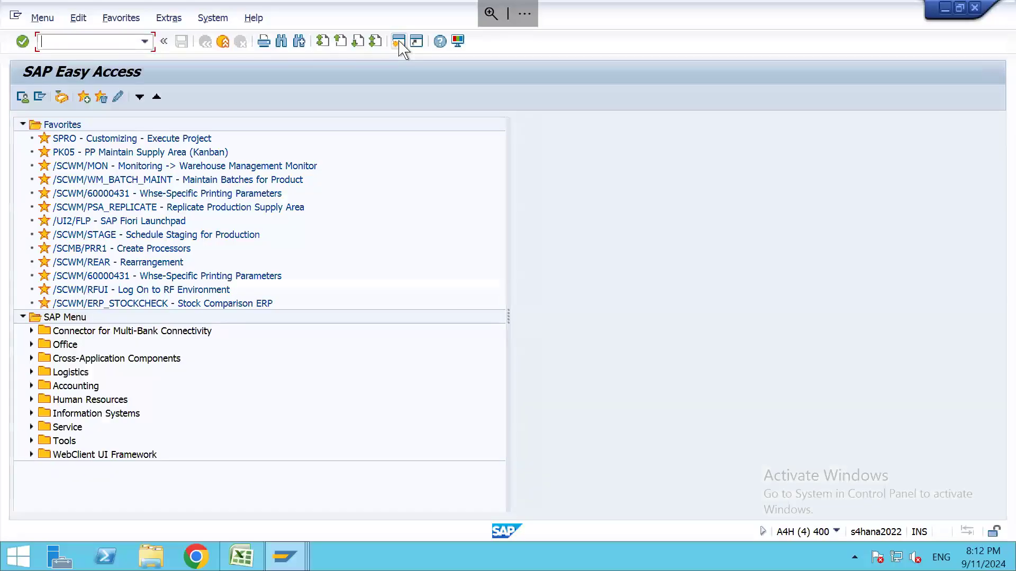
pyautogui.write('SMQ2')
pyautogui.press('Return')
pyautogui.click(23, 98)
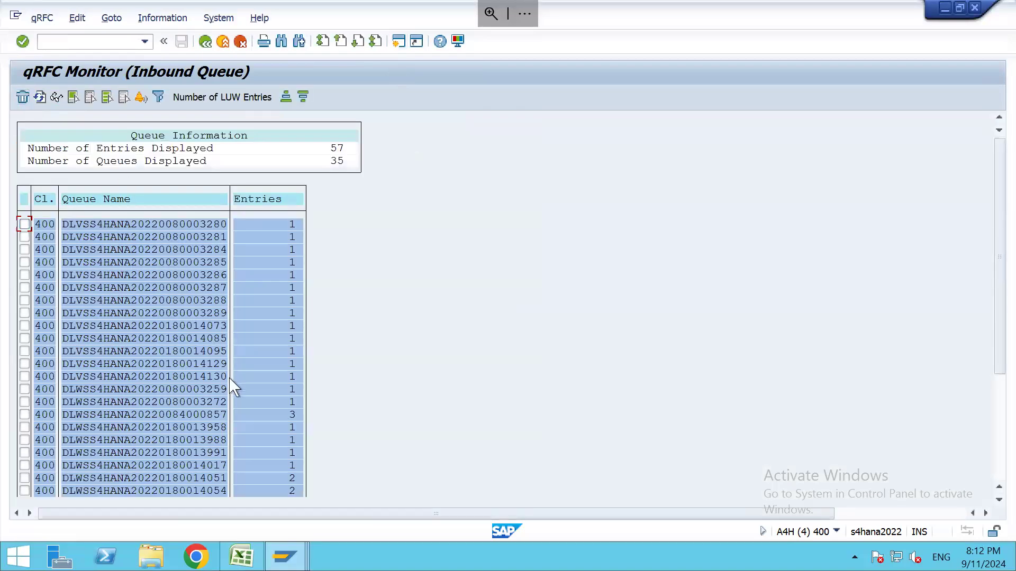
pyautogui.hotkey('alt', 'Tab')
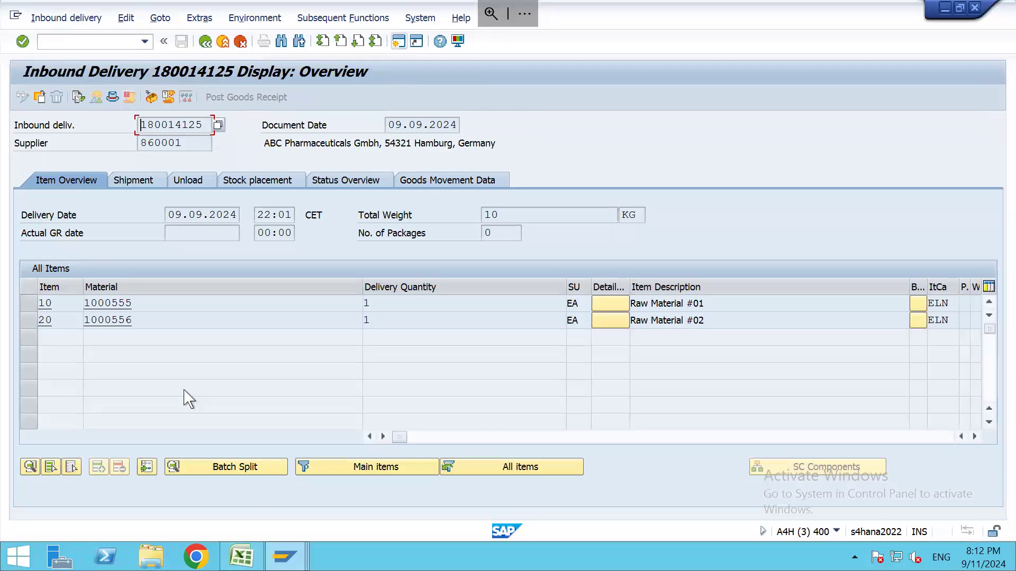
# Copy the displayed inbound delivery's number and search for its queue in the qRFC inbound queue monitor
pyautogui.moveTo(204, 126); pyautogui.dragTo(113, 127)
pyautogui.hotkey('ctrl', 'c')
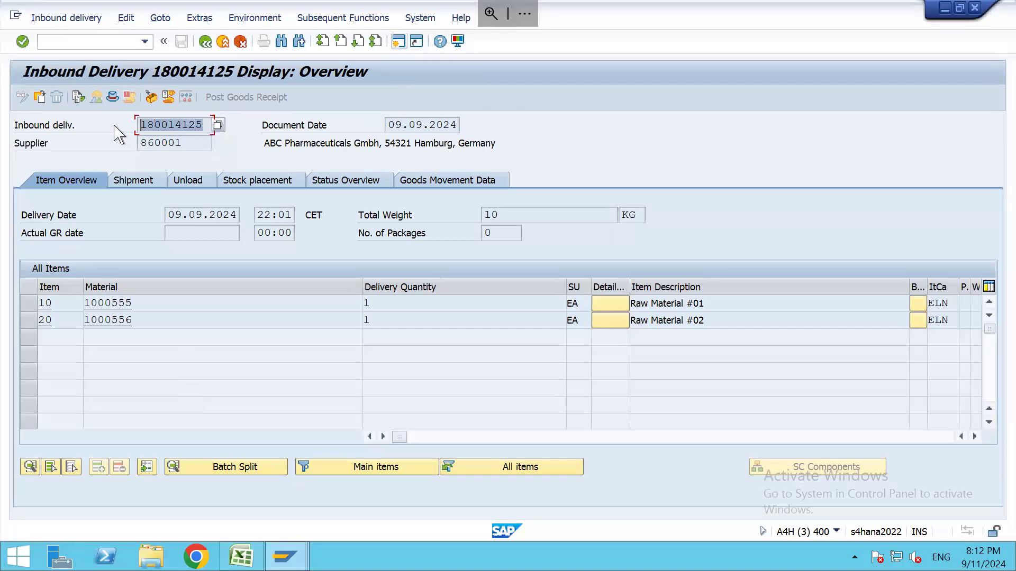
pyautogui.hotkey('alt', 'Tab')
pyautogui.hotkey('ctrl', 'f')
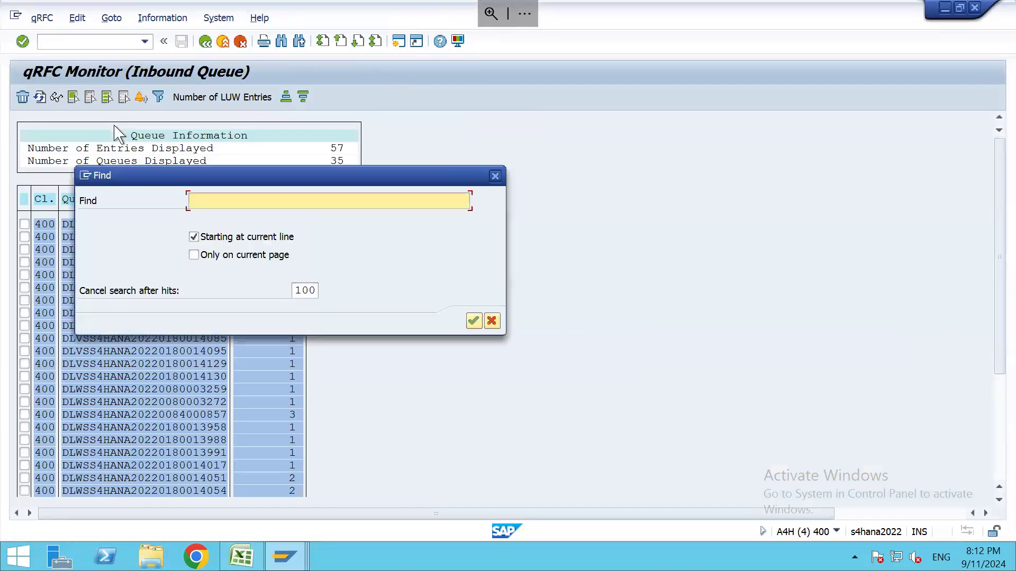
pyautogui.hotkey('ctrl', 'v')
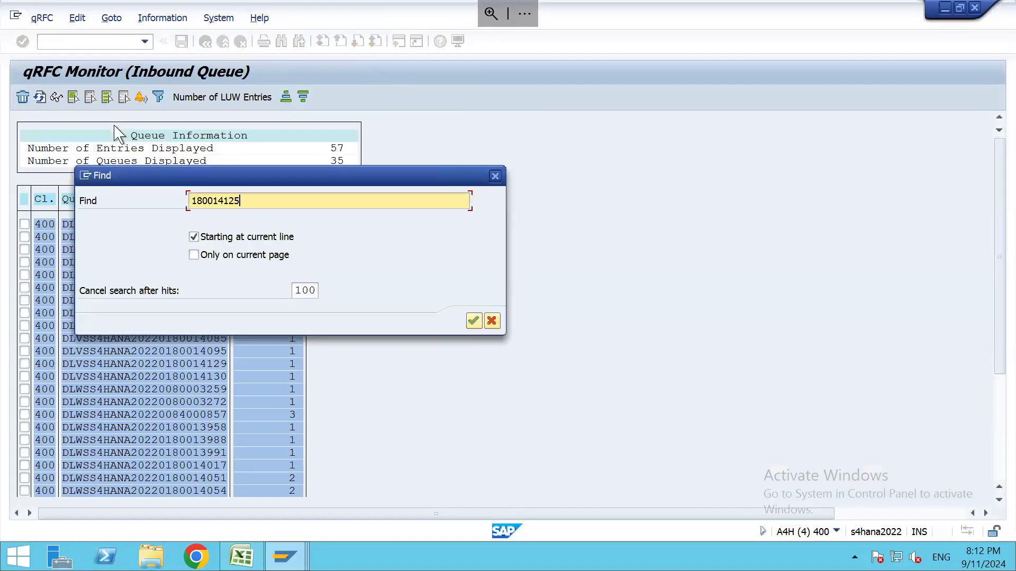
pyautogui.press('Return')
pyautogui.click(317, 58)
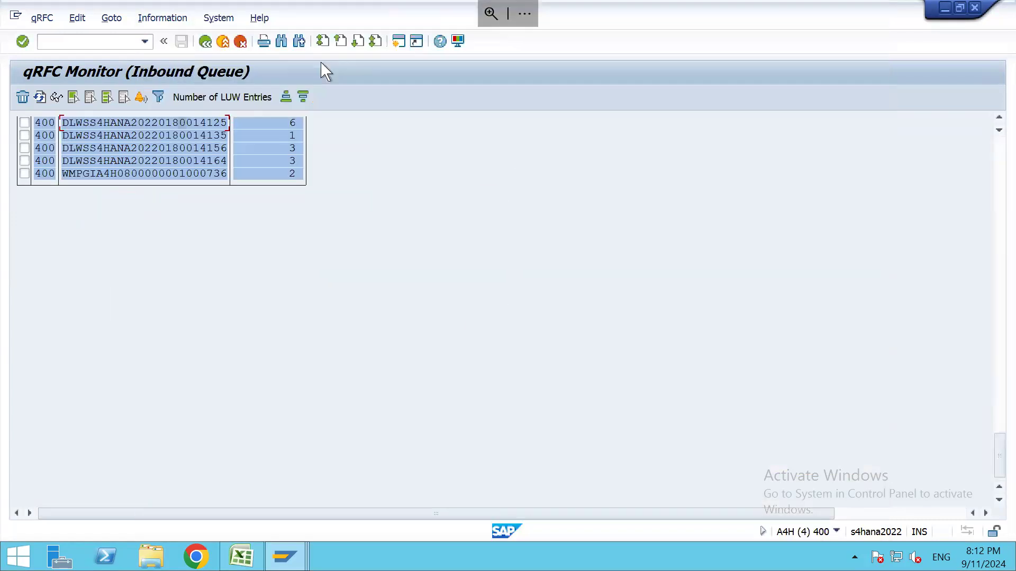
# Open the delivery's queue and its entries, and examine the error log of the first function module call
pyautogui.doubleClick(185, 127)
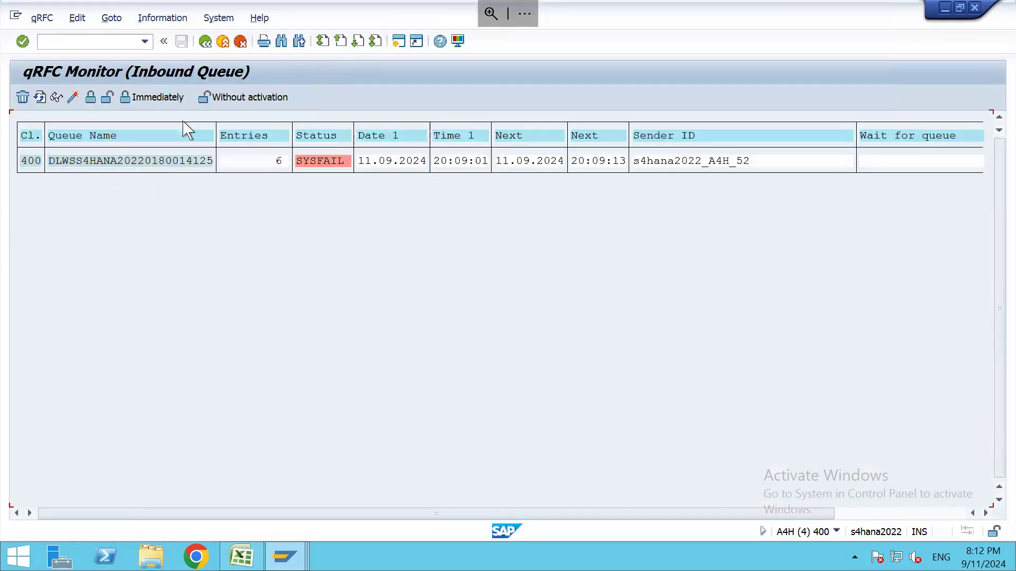
pyautogui.doubleClick(183, 169)
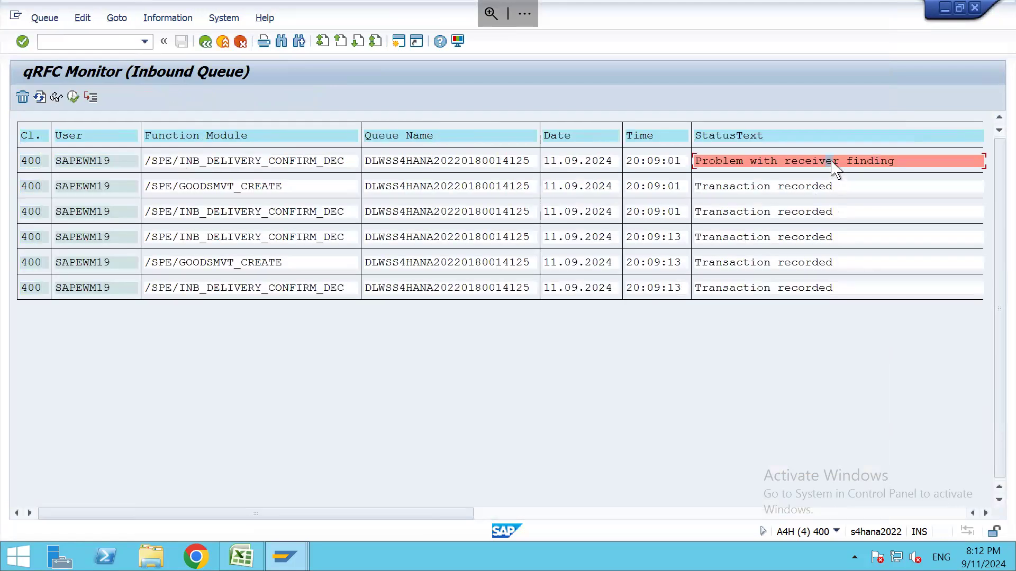
pyautogui.doubleClick(766, 162)
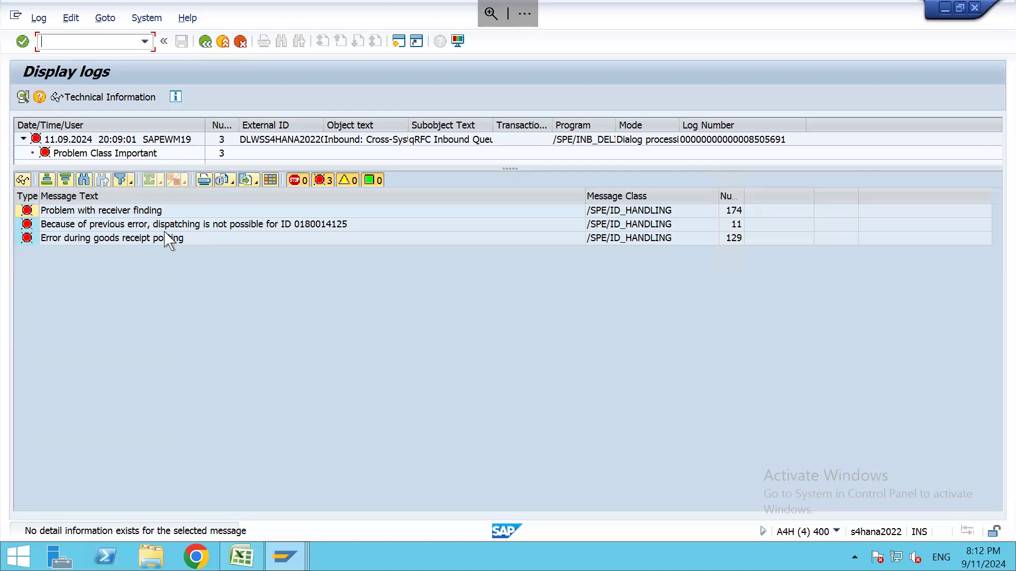
pyautogui.click(181, 229)
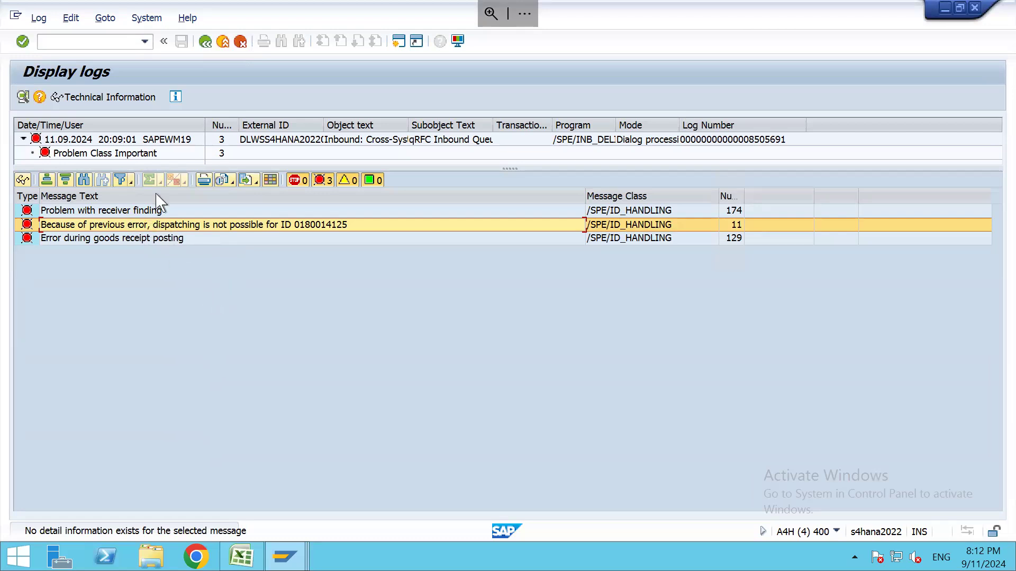
# Try to execute the delivery's failed queue entry again, and leave the inbound queue monitor
pyautogui.click(205, 42)
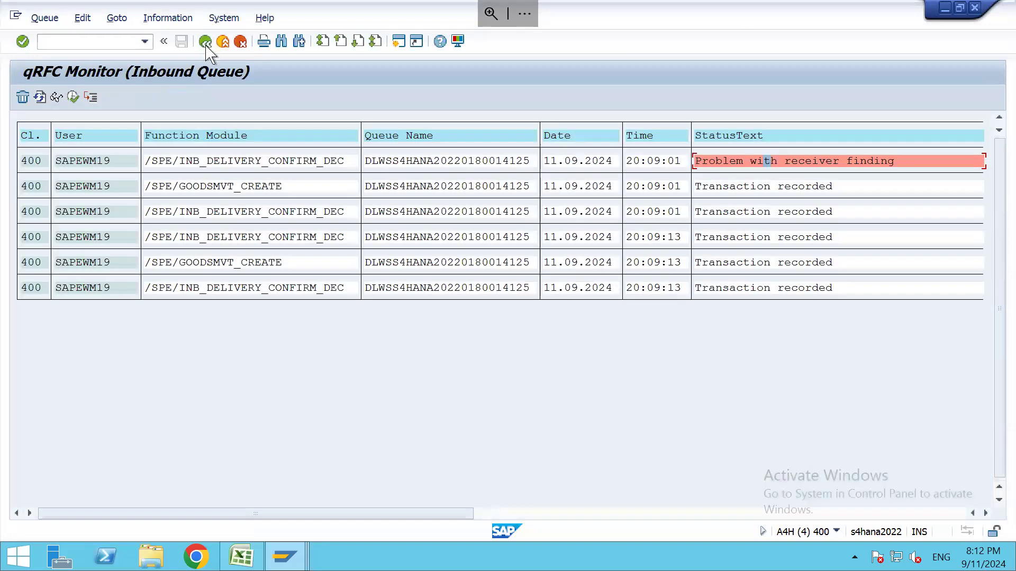
pyautogui.click(72, 97)
pyautogui.click(205, 41)
pyautogui.click(205, 42)
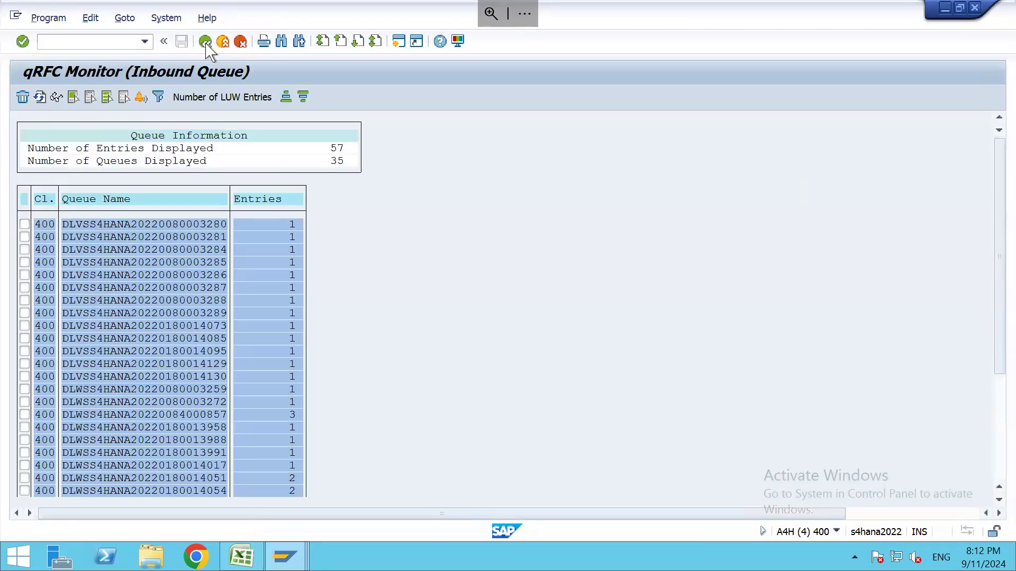
pyautogui.click(205, 42)
pyautogui.click(205, 41)
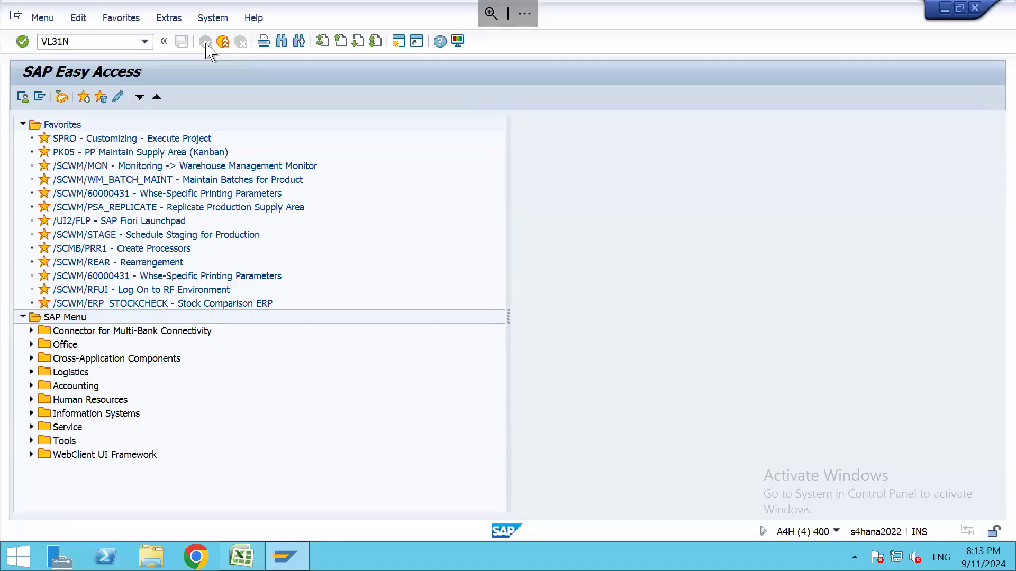
# Start Create Inbound Delivery with VL31N and create a delivery for the previously used purchase order of supplier 860001
pyautogui.press('Return')
pyautogui.press('Tab')
pyautogui.write('4')
pyautogui.press('Down')
pyautogui.press('Return')
pyautogui.press('Return')
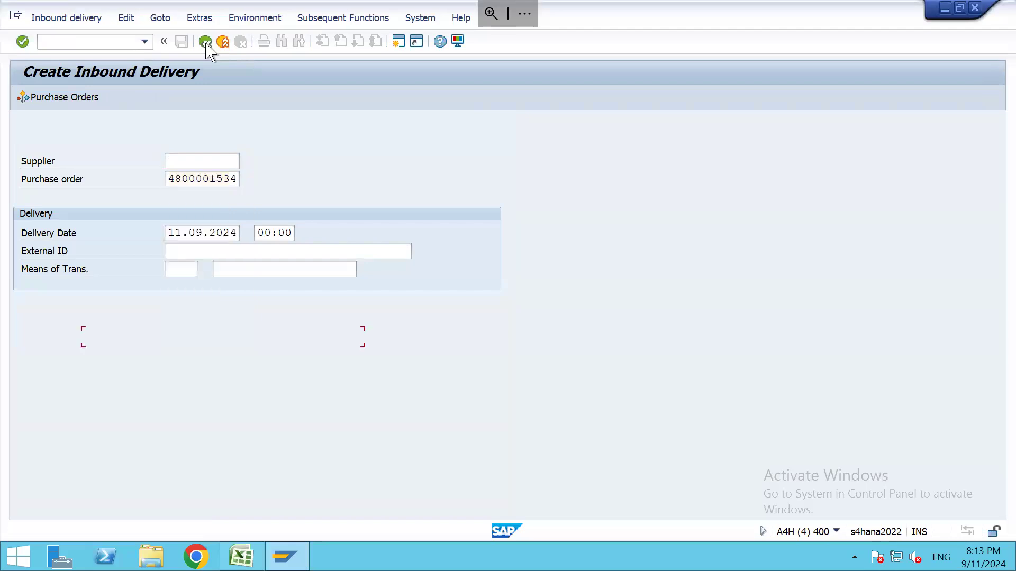
# Set the delivery quantity to 1 EA for both raw material items, 1000555 and 1000556
pyautogui.click(427, 303)
pyautogui.press('BackSpace')
pyautogui.press('BackSpace')
pyautogui.write('1')
pyautogui.press('Down')
pyautogui.press('Return')
pyautogui.press('Down')
pyautogui.write('1')
pyautogui.press('Return')
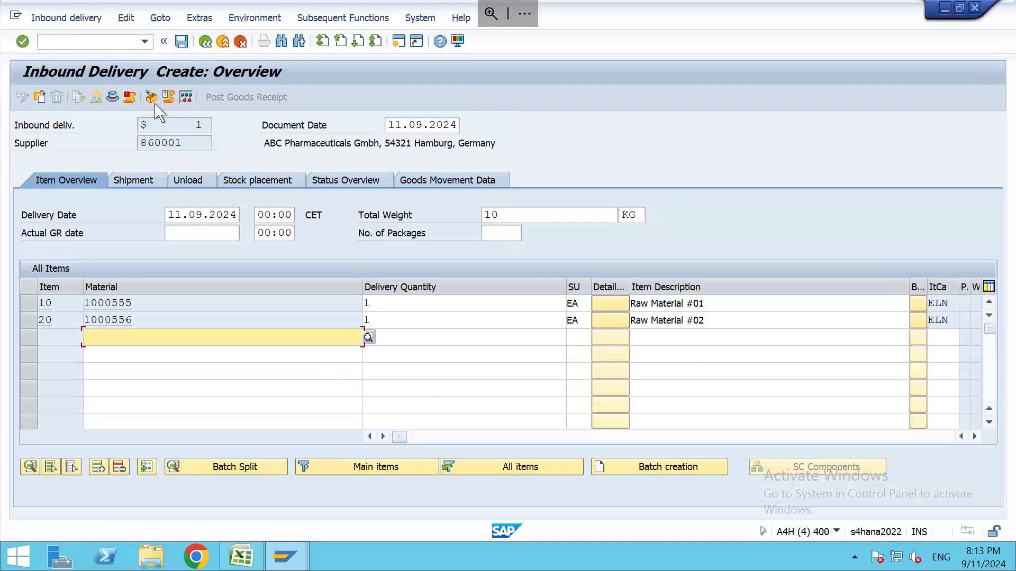
pyautogui.click(317, 302)
pyautogui.click(312, 321)
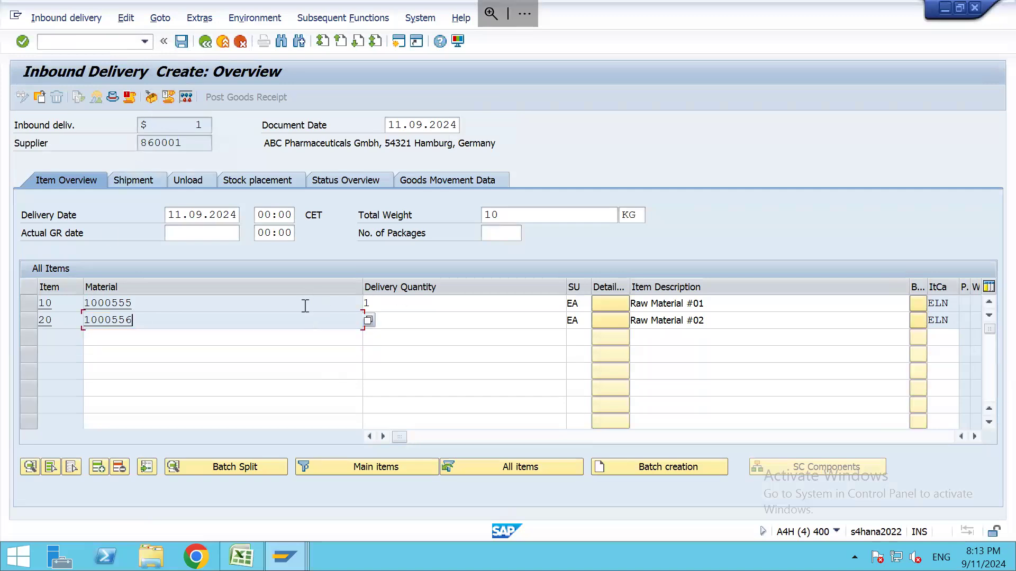
# Open the delivery's packing screen and create two handling units with packaging material 5100042
pyautogui.click(150, 98)
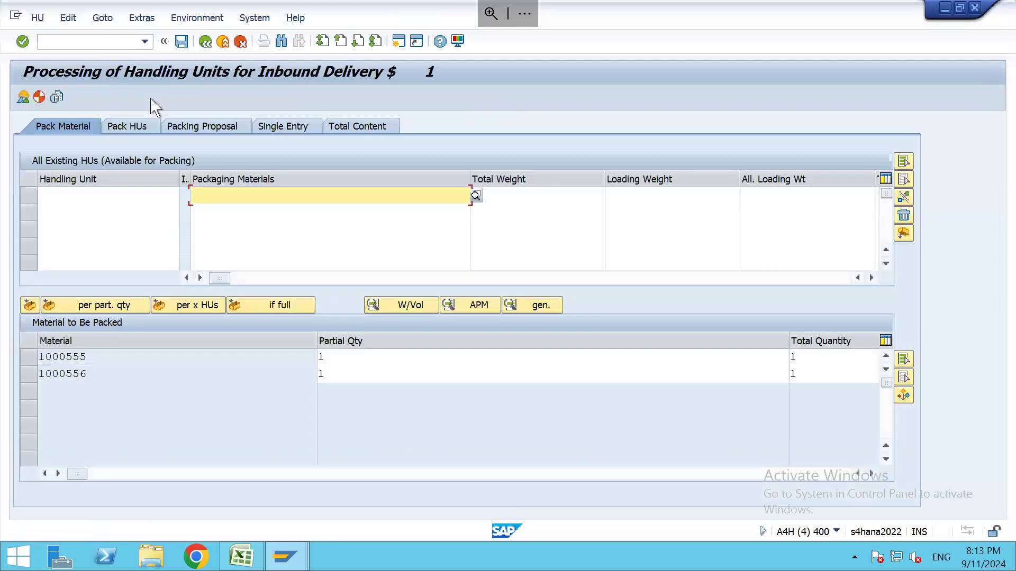
pyautogui.click(268, 196)
pyautogui.press('Down')
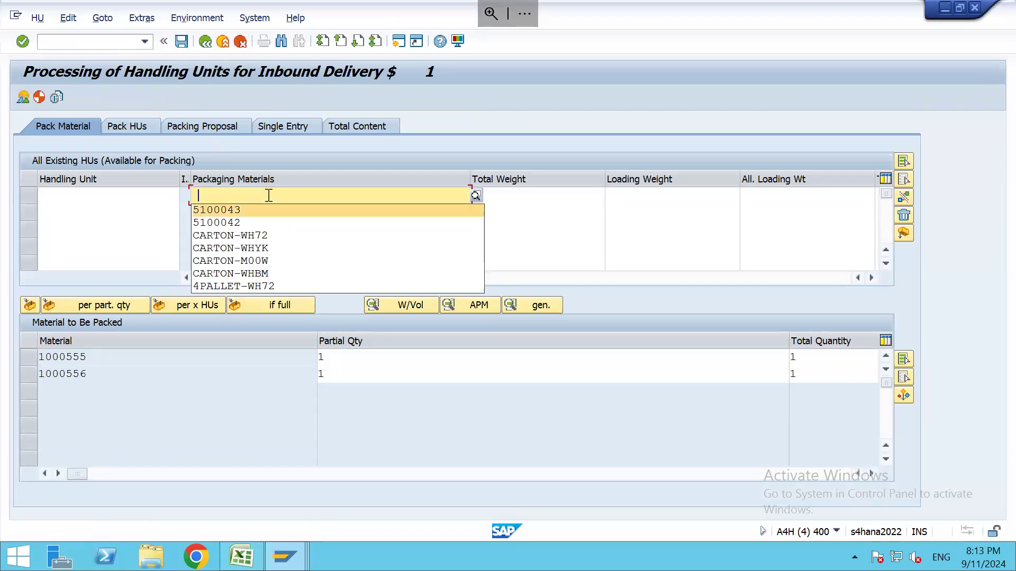
pyautogui.press('Down')
pyautogui.press('Return')
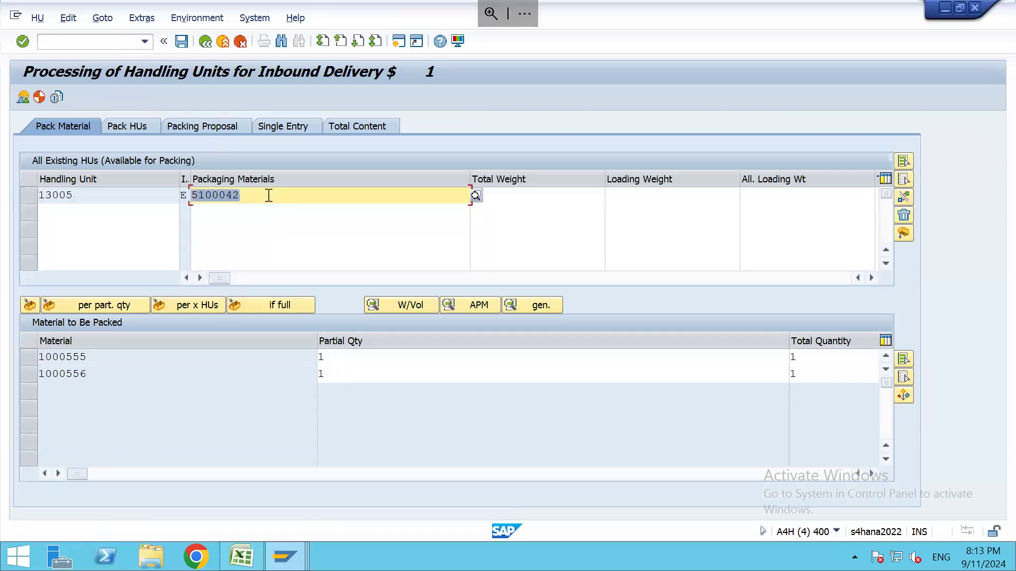
pyautogui.click(231, 215)
pyautogui.click(231, 215)
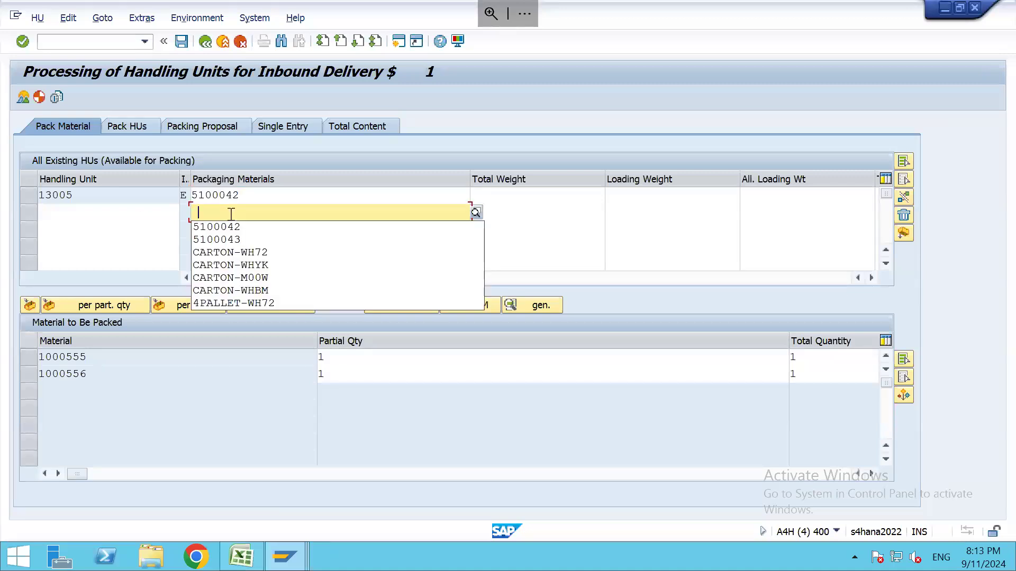
pyautogui.press('Down')
pyautogui.press('Return')
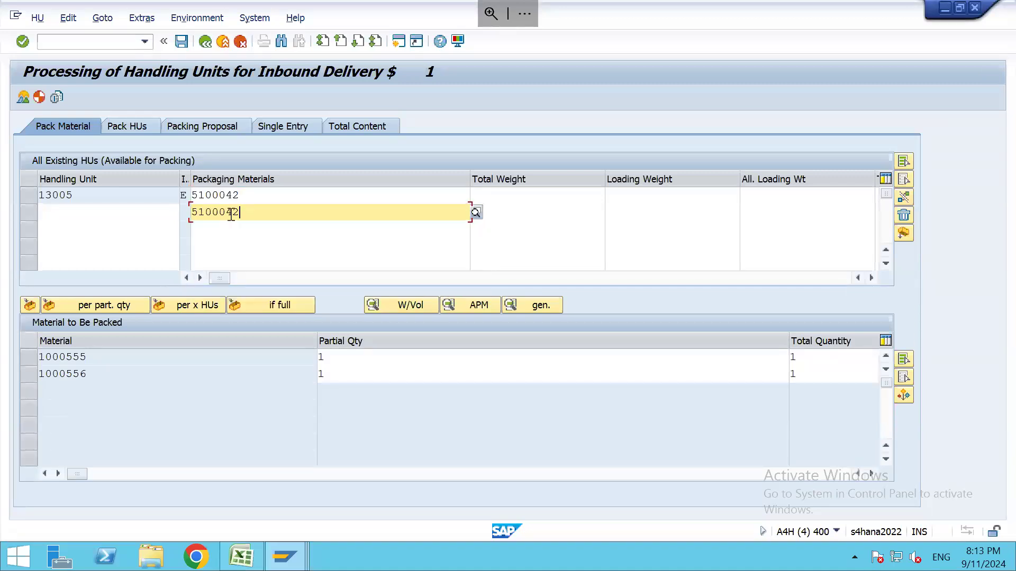
pyautogui.press('Return')
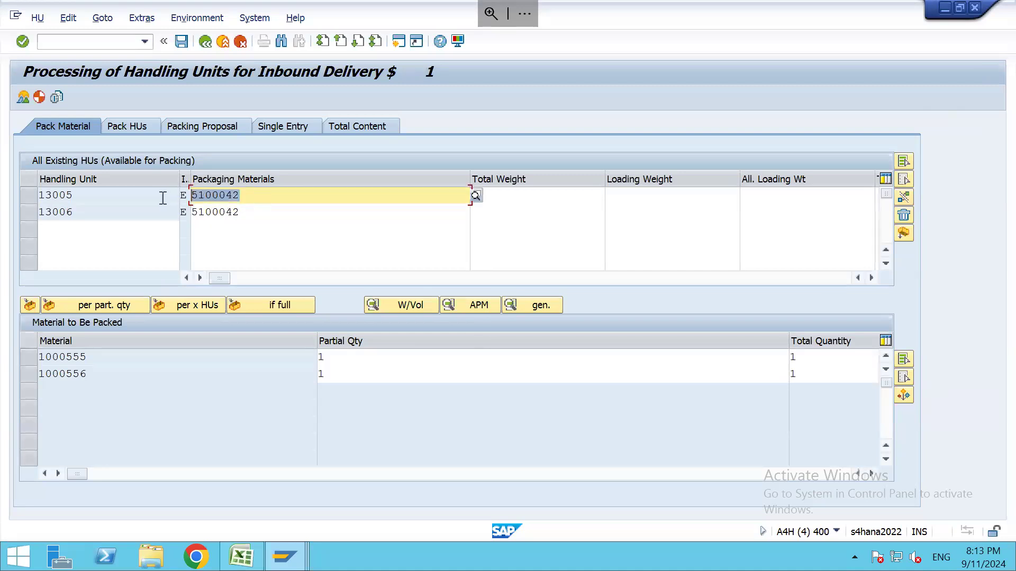
pyautogui.click(82, 194)
pyautogui.click(80, 213)
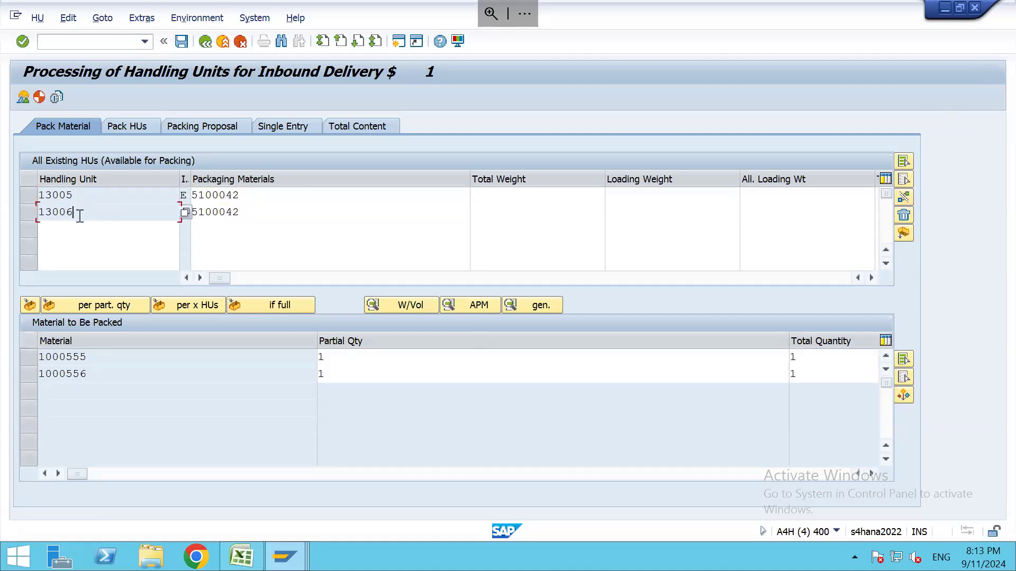
# Match material 1000555 to the first handling unit and 1000556 to the second, and leave the delivery without saving
pyautogui.click(28, 361)
pyautogui.click(30, 196)
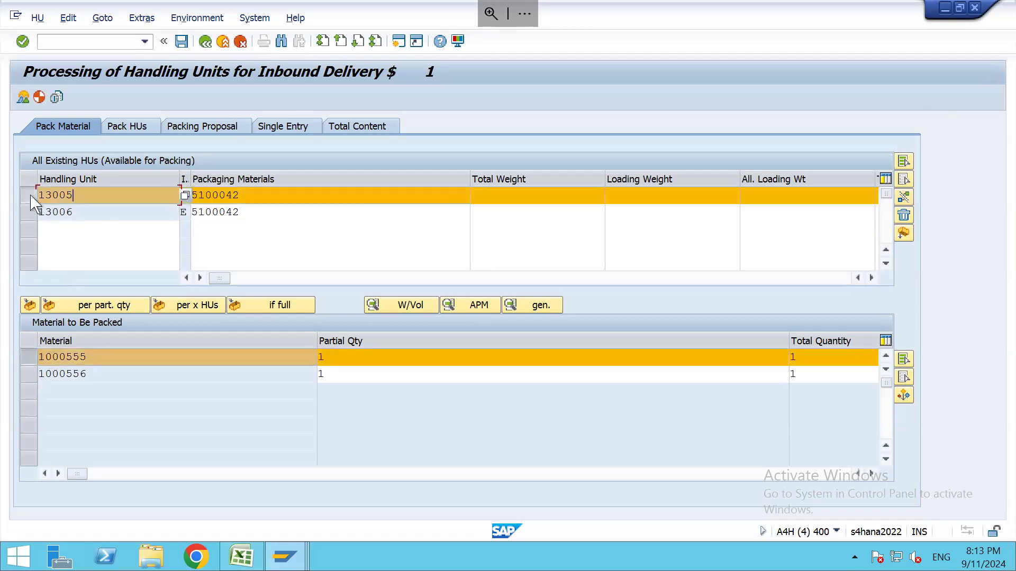
pyautogui.doubleClick(80, 358)
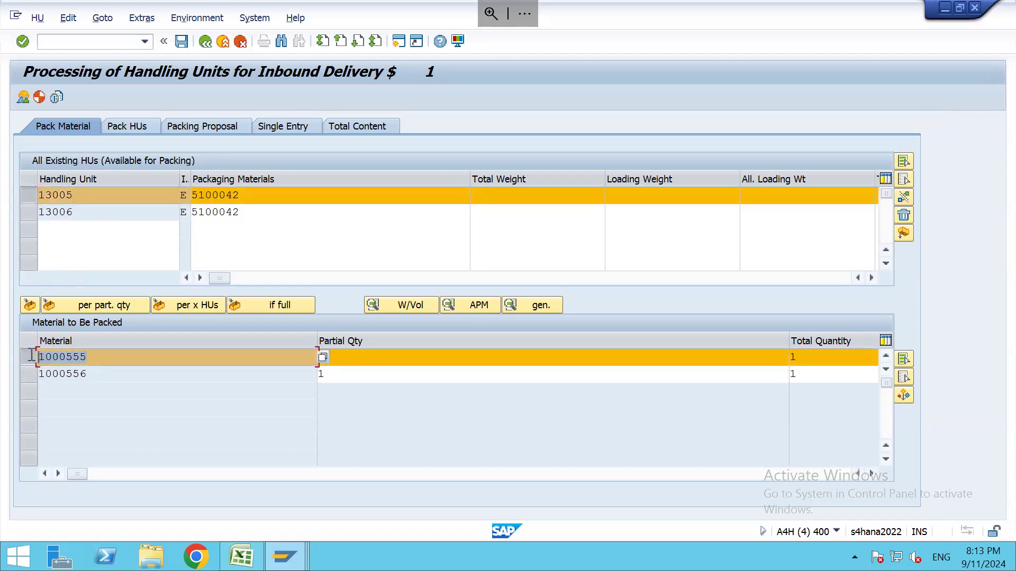
pyautogui.click(76, 195)
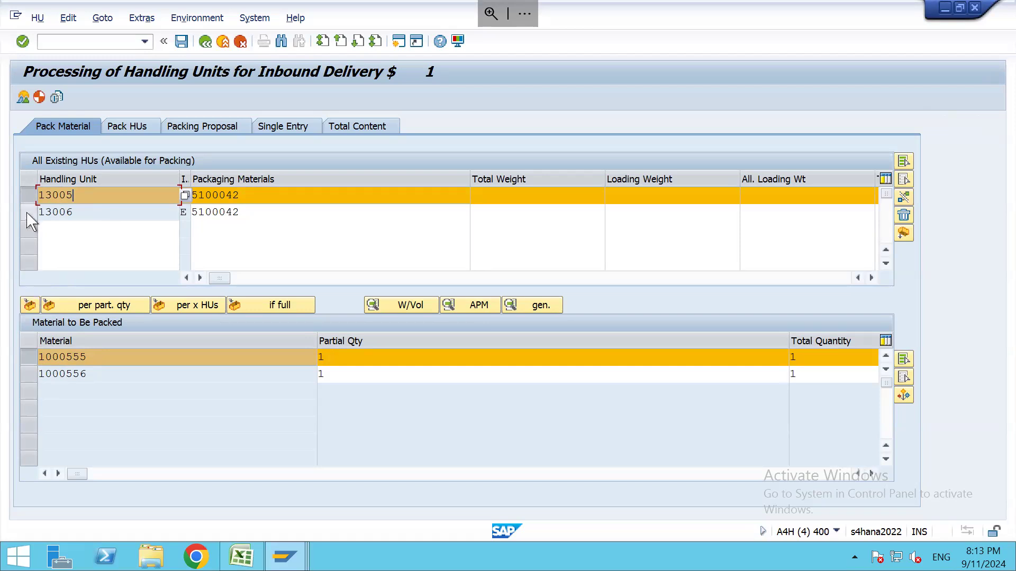
pyautogui.click(28, 194)
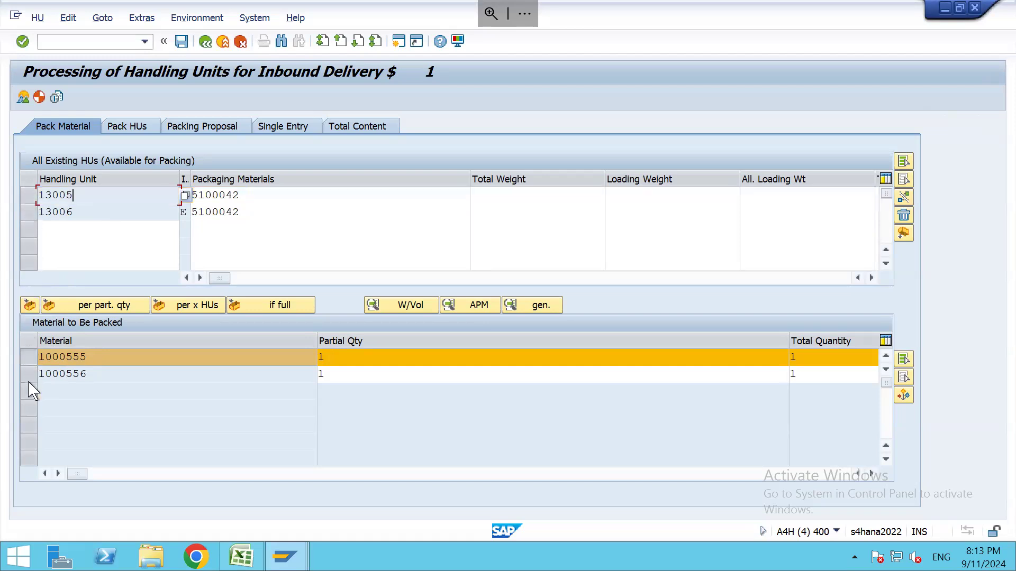
pyautogui.click(29, 352)
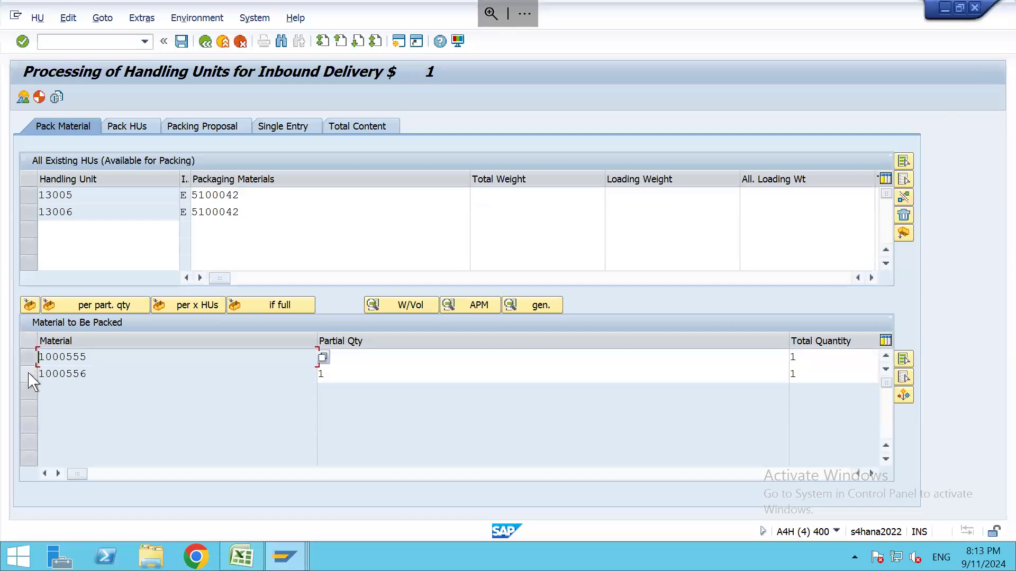
pyautogui.click(29, 374)
pyautogui.click(25, 214)
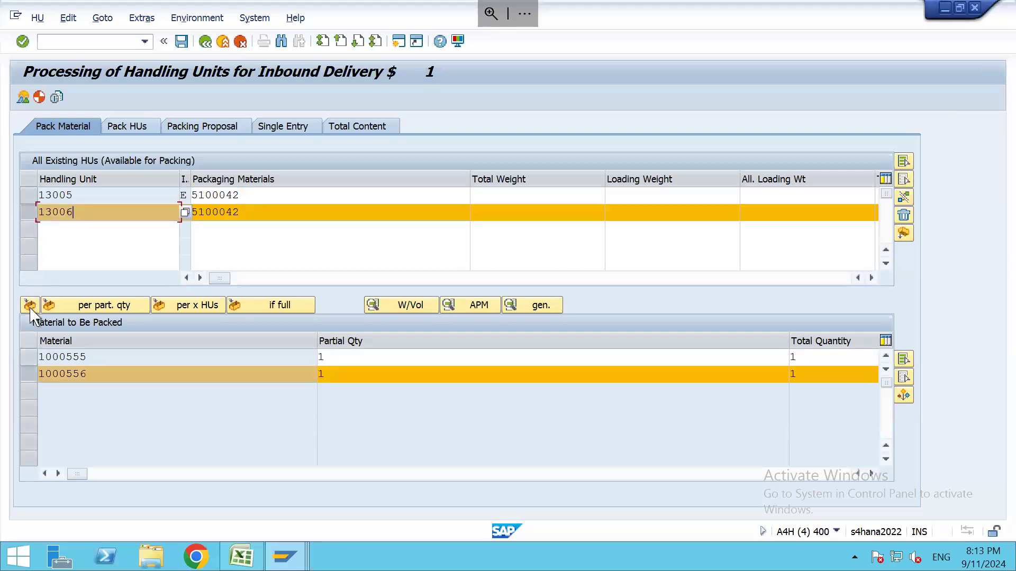
pyautogui.click(206, 43)
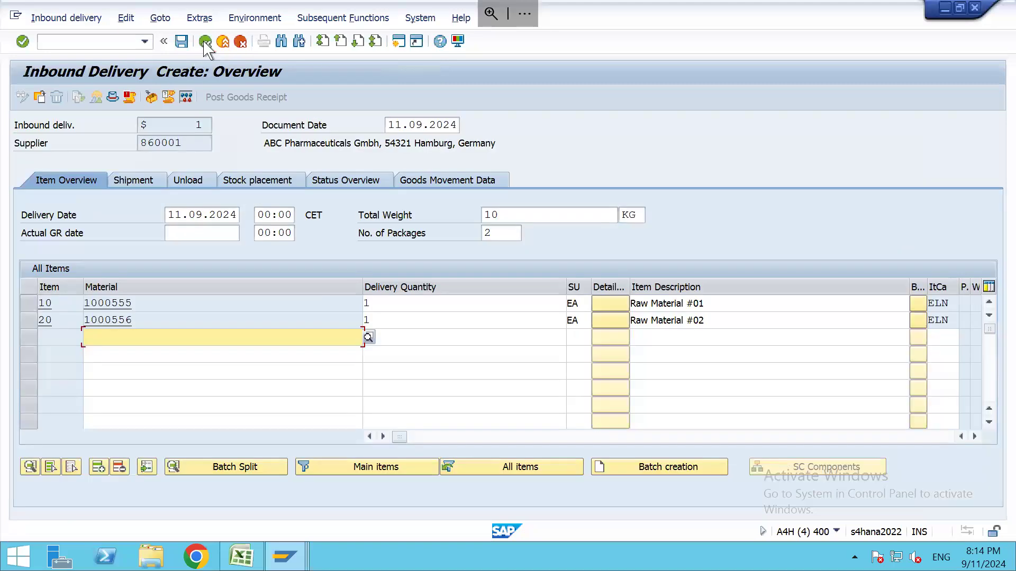
pyautogui.click(205, 43)
pyautogui.click(341, 295)
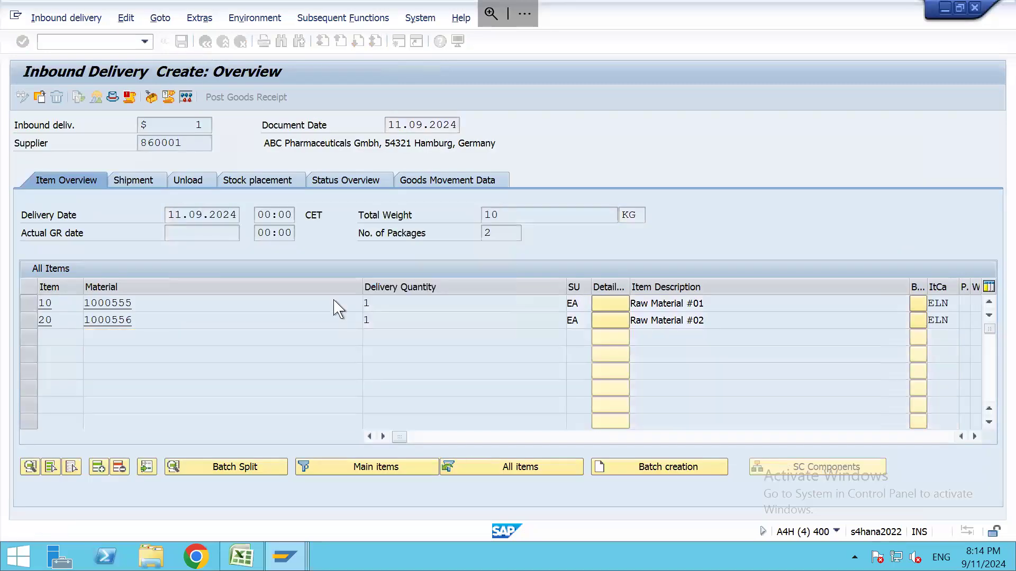
# Create the inbound delivery again from the same purchase order and set the quantity of both items to 1 EA
pyautogui.press('Return')
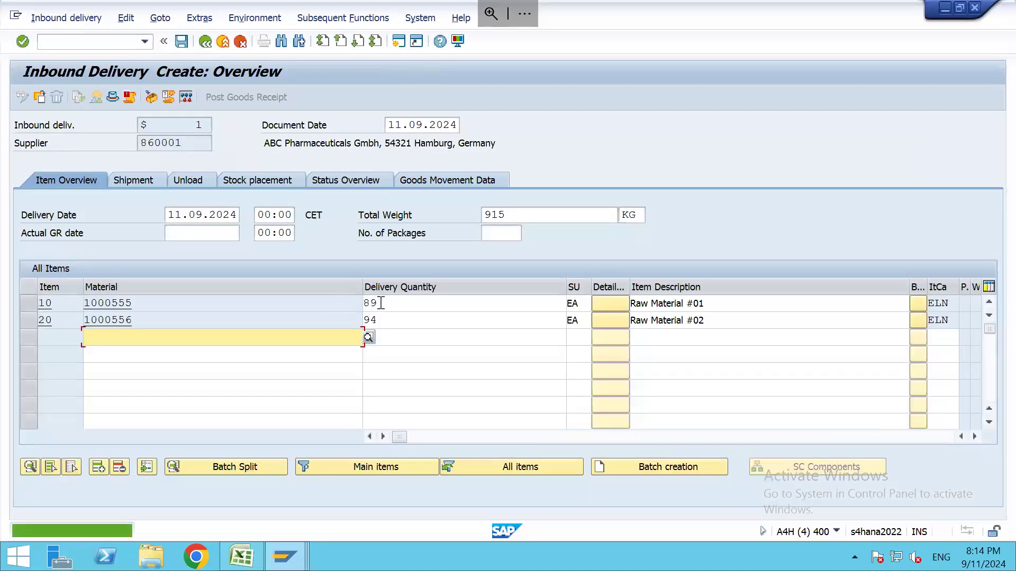
pyautogui.doubleClick(381, 303)
pyautogui.write('1')
pyautogui.press('Down')
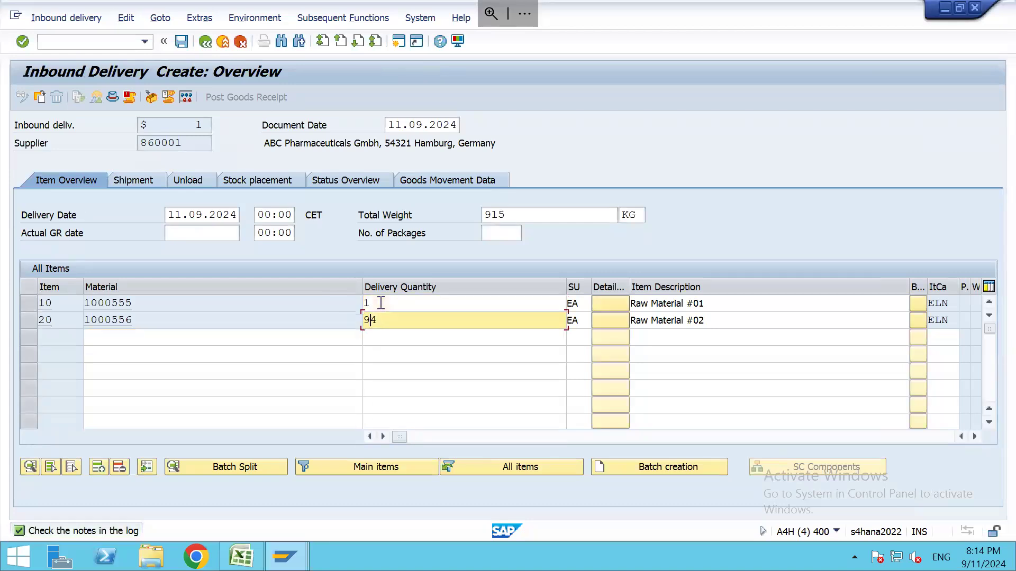
pyautogui.press('BackSpace')
pyautogui.press('Delete')
pyautogui.write('1')
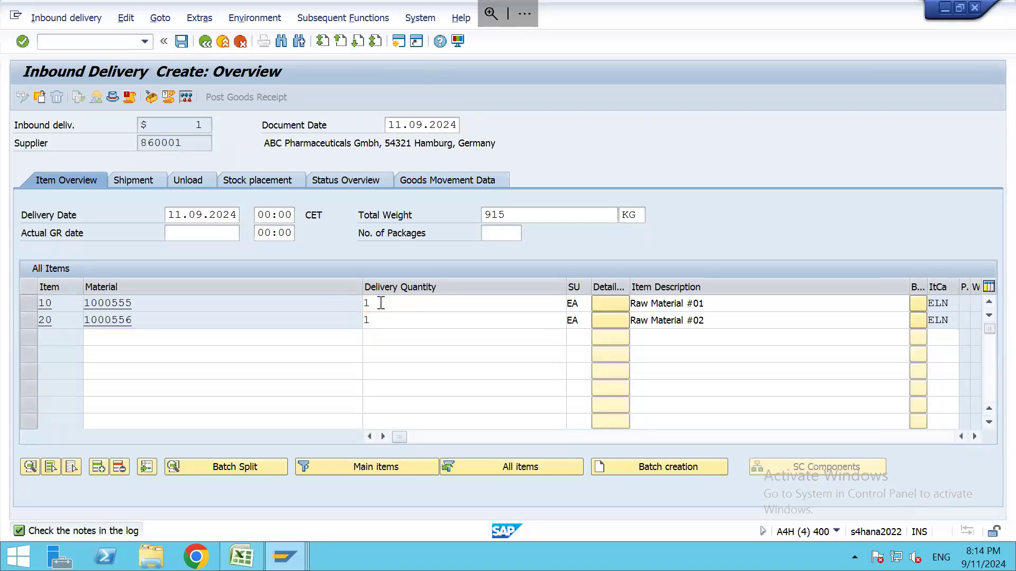
pyautogui.press('Return')
pyautogui.press('Return')
pyautogui.press('Return')
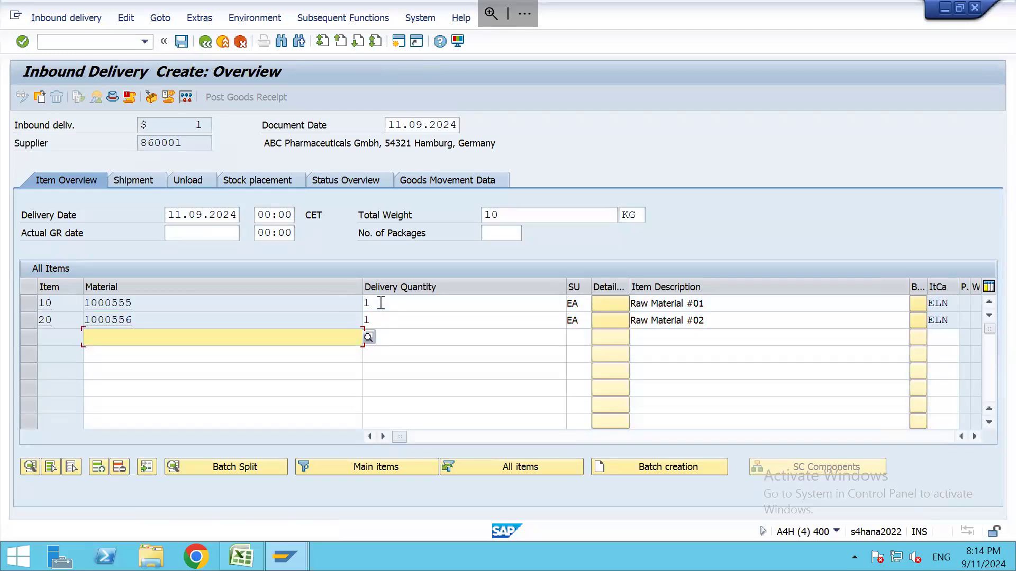
# Save the new inbound delivery and open the Change Inbound Delivery transaction for it
pyautogui.hotkey('ctrl', 's')
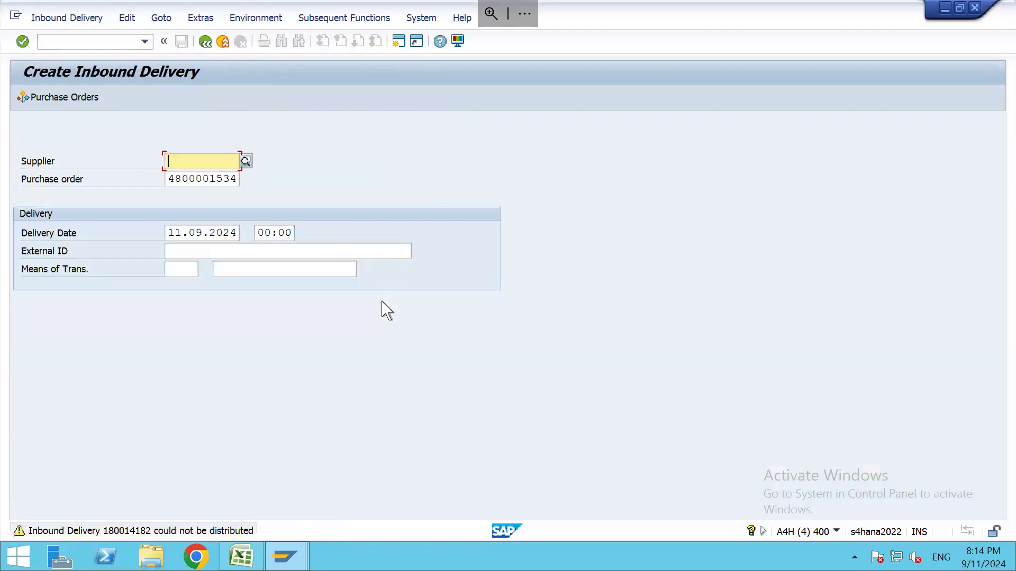
pyautogui.click(66, 18)
pyautogui.click(68, 71)
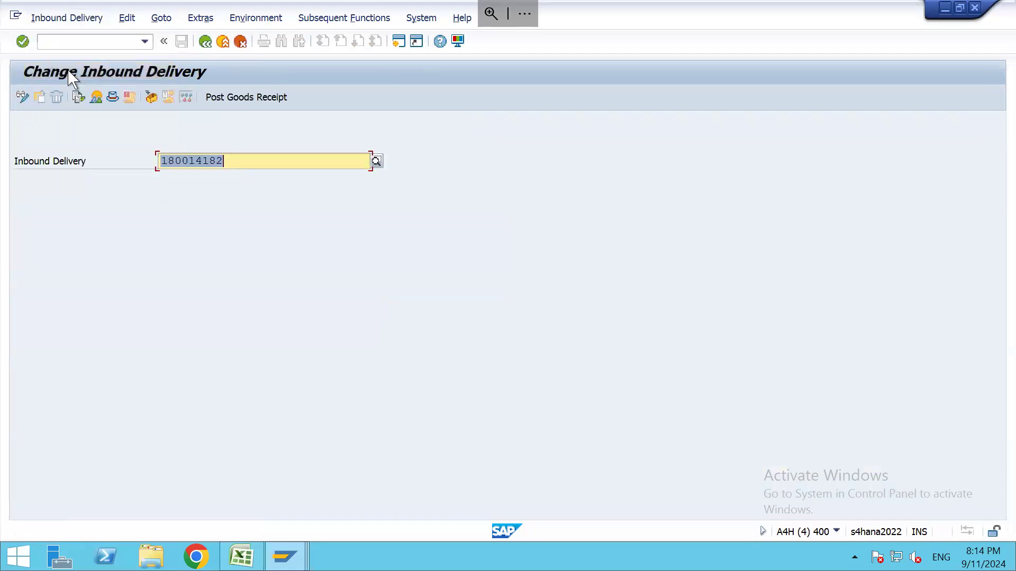
# Open the new inbound delivery for changing, and display the distribution model (BD64) in a new session
pyautogui.press('Return')
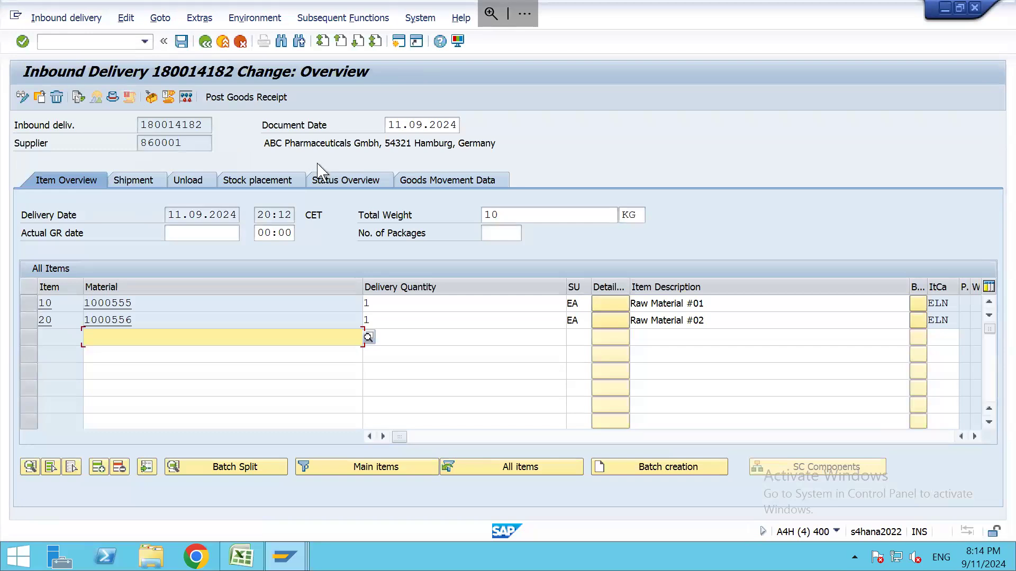
pyautogui.hotkey('ctrl', '/')
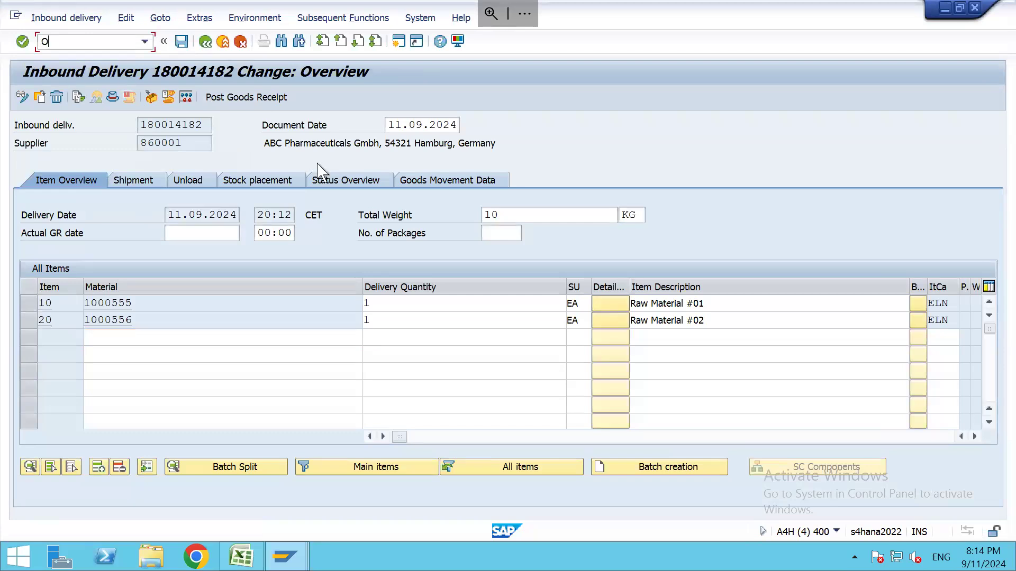
pyautogui.write('OBD64')
pyautogui.press('Return')
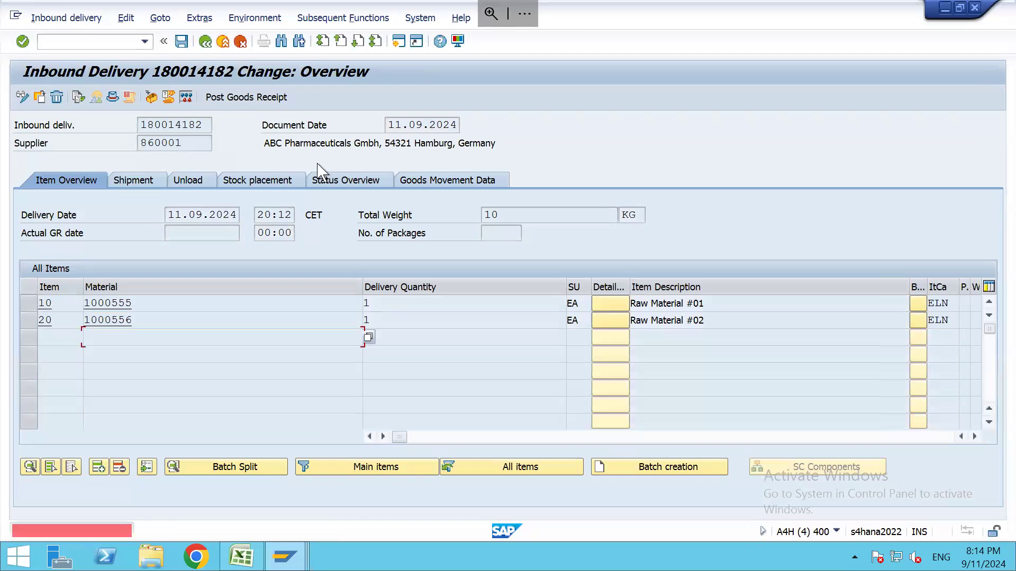
pyautogui.write('/OBD64')
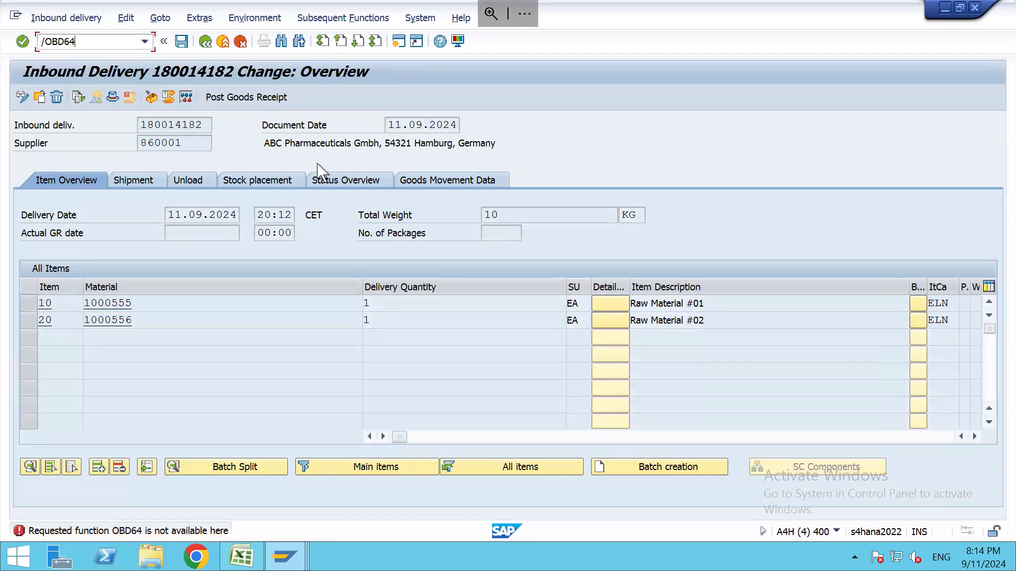
pyautogui.press('Return')
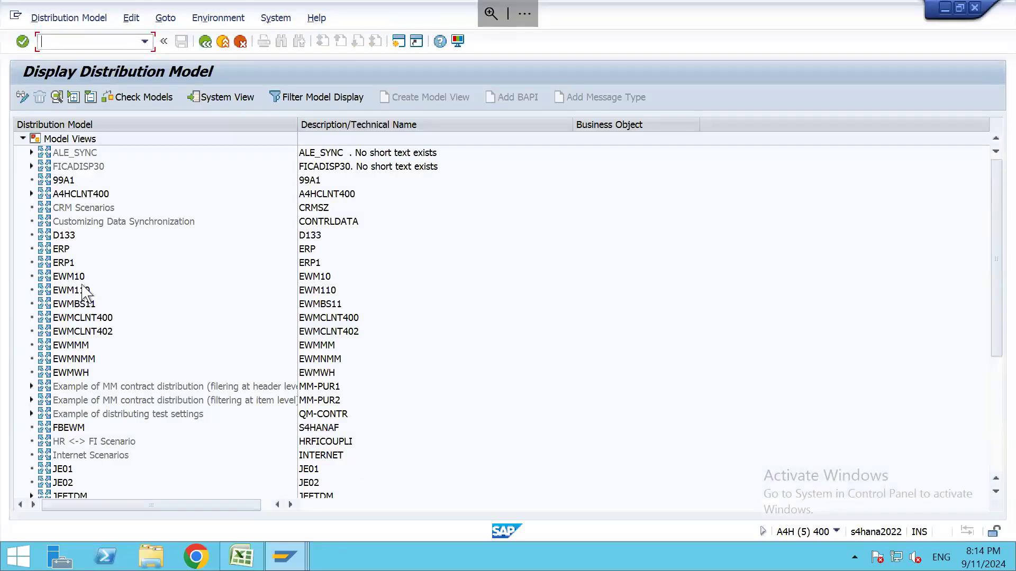
# Expand model view S4HANA2022 through the S4 Hana Logical System down to the methods of the EWM Logical System (Dummy)
pyautogui.click(71, 324)
pyautogui.scroll(-5, 71, 324)
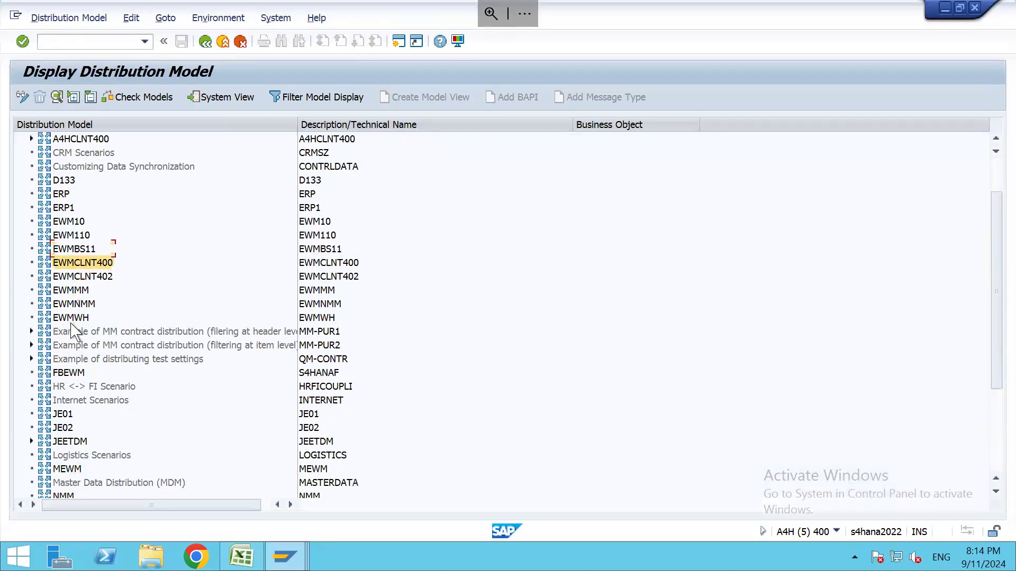
pyautogui.scroll(-1, 74, 332)
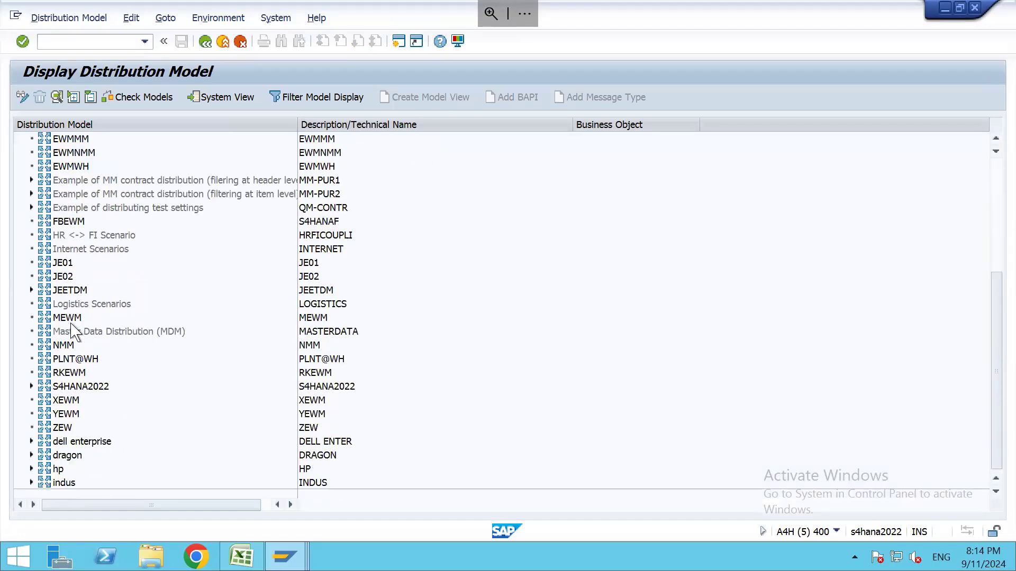
pyautogui.click(76, 388)
pyautogui.press('Right')
pyautogui.press('Down')
pyautogui.press('Right')
pyautogui.press('Down')
pyautogui.press('Down')
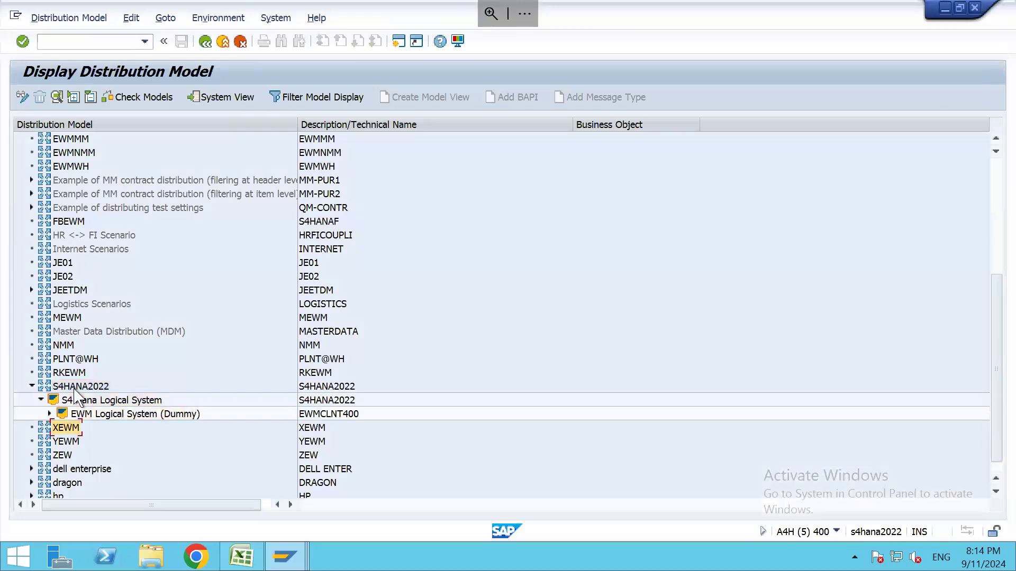
pyautogui.press('Up')
pyautogui.press('Right')
pyautogui.press('Down')
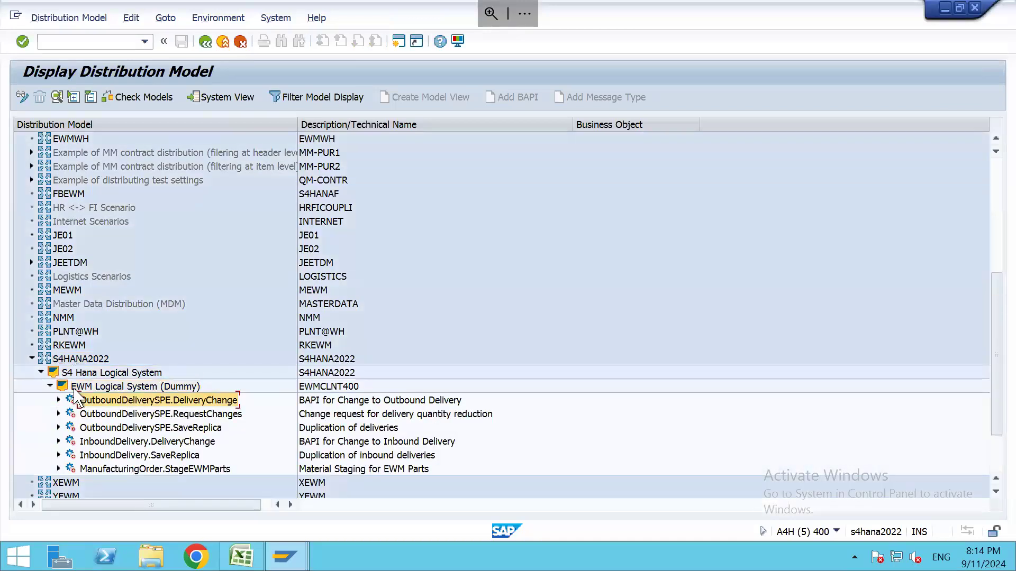
# Expand the filter group of InboundDelivery.SaveReplica and examine which warehouse numbers are assigned
pyautogui.press('Down')
pyautogui.press('Down')
pyautogui.press('Down')
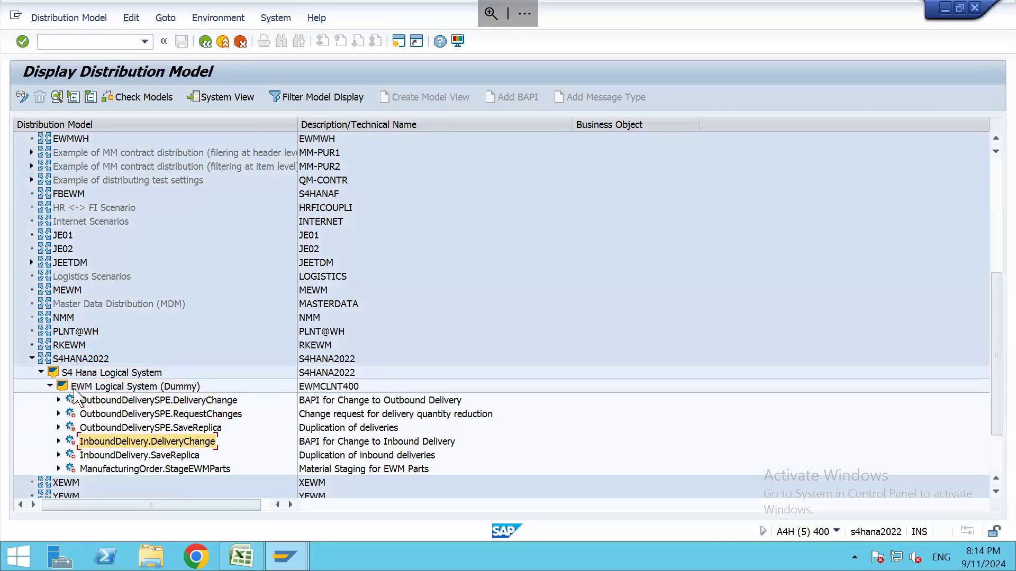
pyautogui.press('Down')
pyautogui.press('Right')
pyautogui.press('Down')
pyautogui.press('Right')
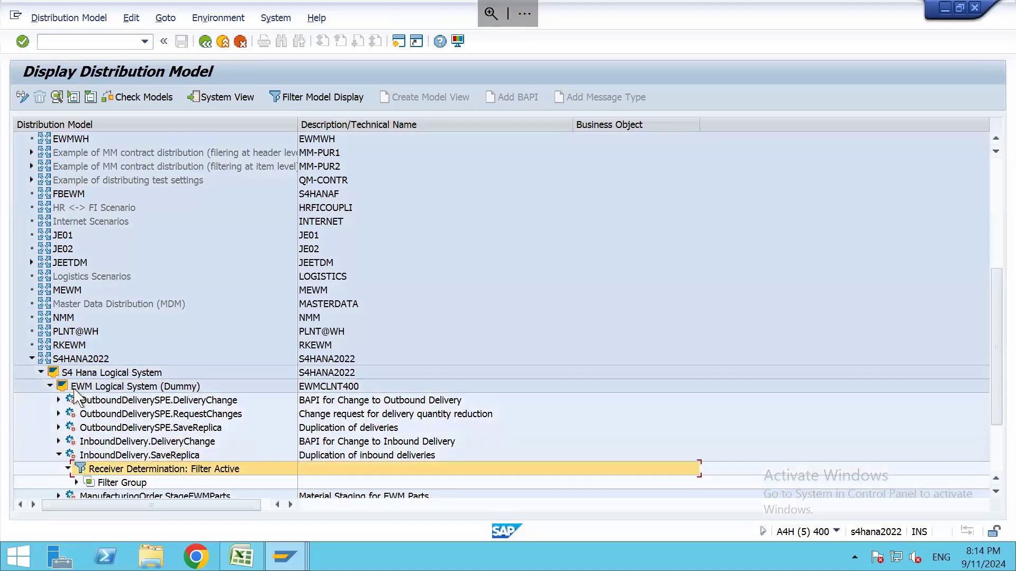
pyautogui.press('Down')
pyautogui.press('Right')
pyautogui.press('Down')
pyautogui.press('Right')
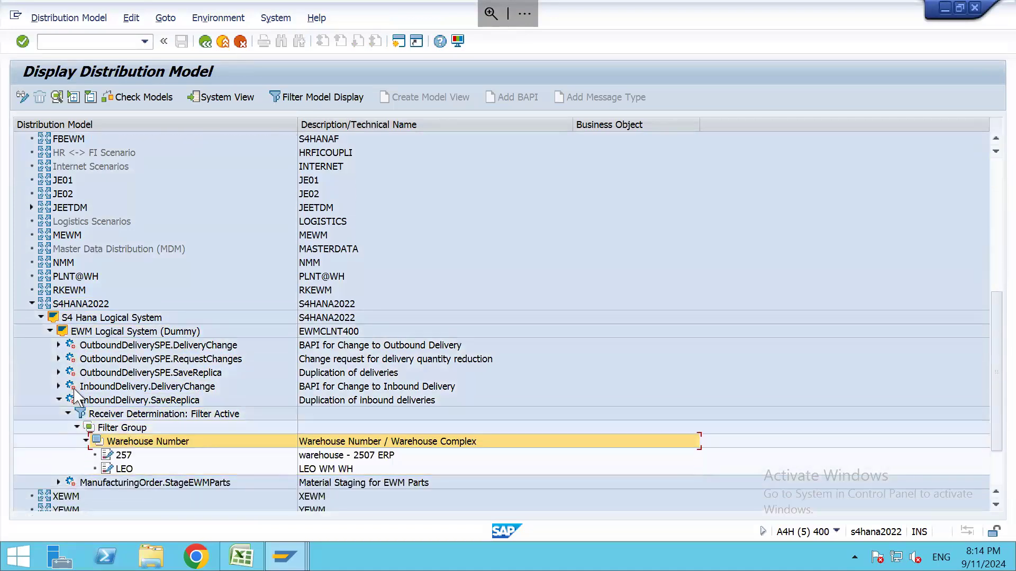
pyautogui.press('Down')
pyautogui.press('Up')
# Open the SAP Reference IMG in a new session
pyautogui.write('/')
pyautogui.press('Return')
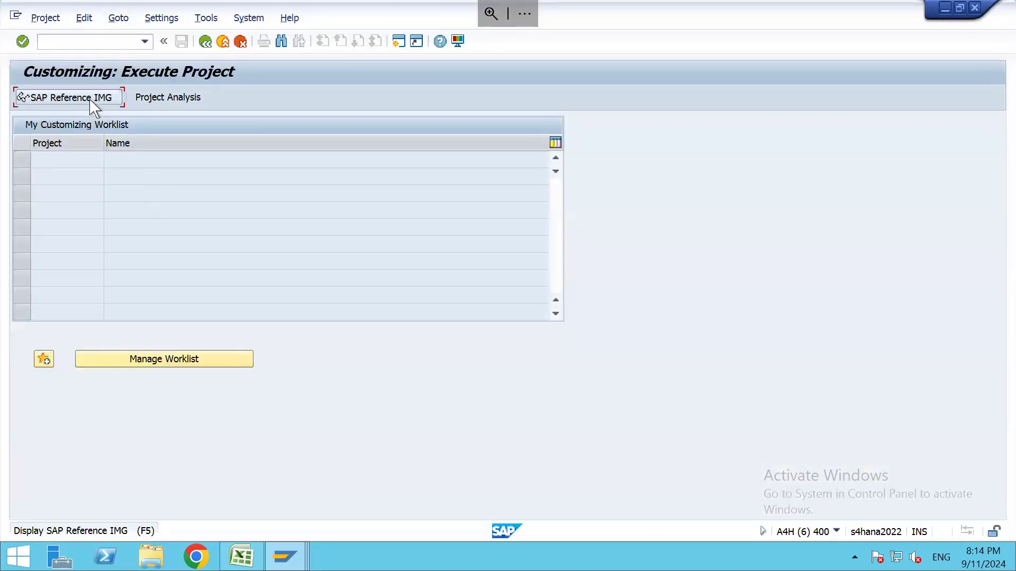
pyautogui.click(95, 106)
# Expand Integration with Other SAP Components and its Extended Warehouse Management node in the IMG structure
pyautogui.click(125, 397)
pyautogui.scroll(-4, 126, 413)
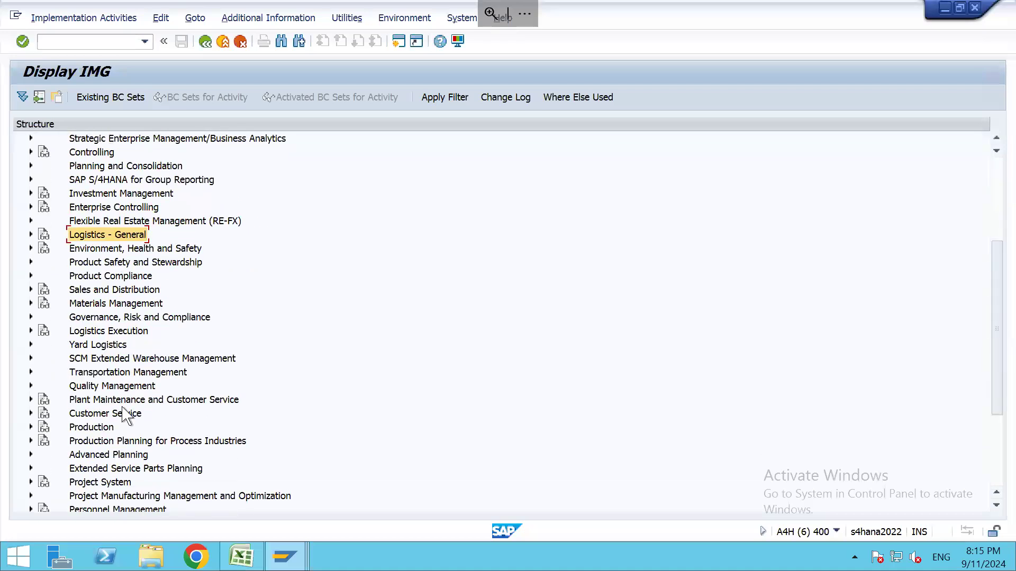
pyautogui.scroll(-4, 125, 415)
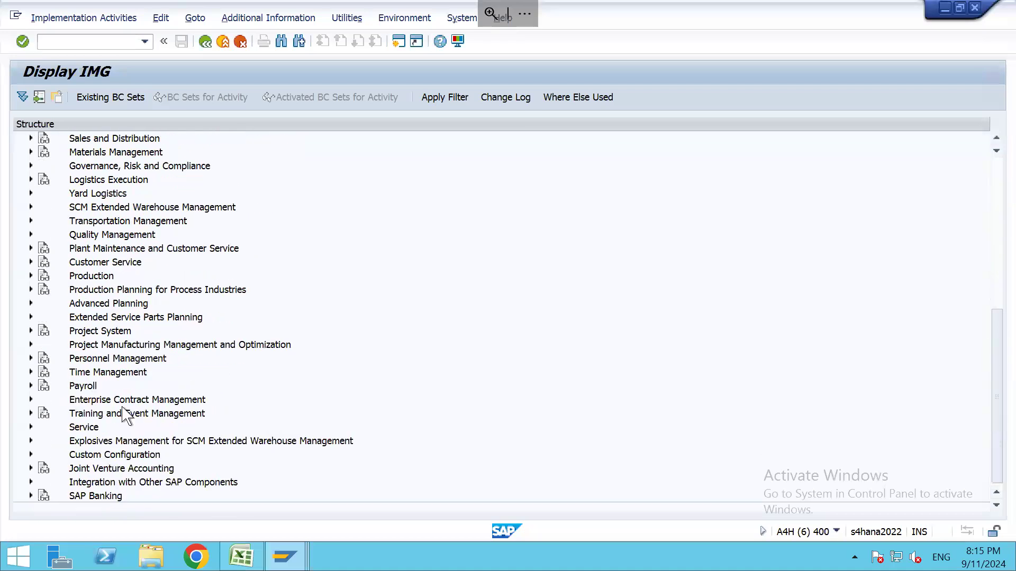
pyautogui.doubleClick(123, 483)
pyautogui.press('Down')
pyautogui.press('Down')
pyautogui.press('Down')
pyautogui.press('Down')
pyautogui.press('Down')
pyautogui.press('Down')
pyautogui.press('Down')
pyautogui.press('Down')
pyautogui.press('Down')
pyautogui.press('Down')
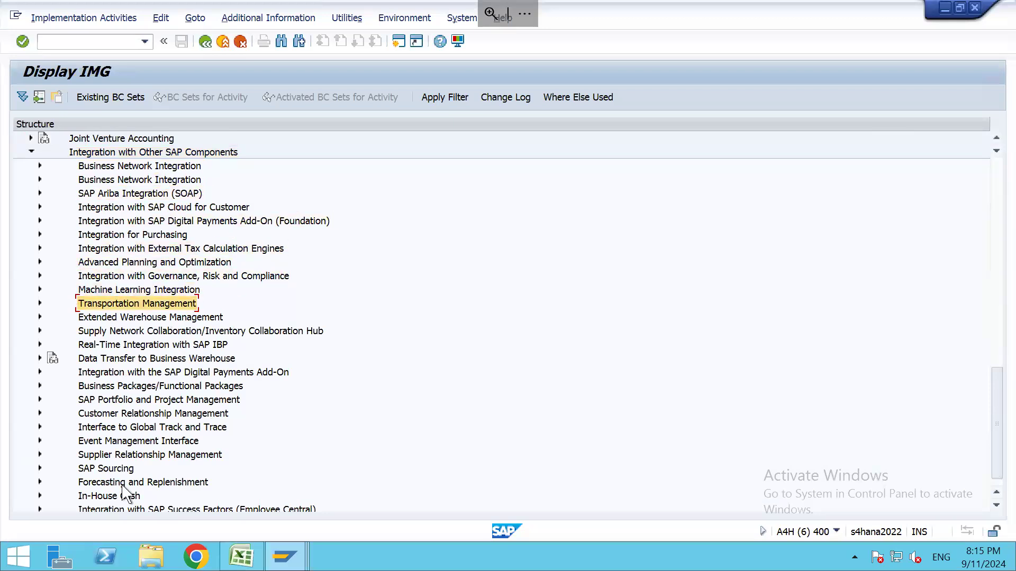
pyautogui.press('Down')
pyautogui.press('Right')
# Expand Basic Settings for EWM Linkage and open the activity Generate Distribution Model for Transaction Data Transfer to SAP EWM
pyautogui.press('Down')
pyautogui.press('Down')
pyautogui.press('Down')
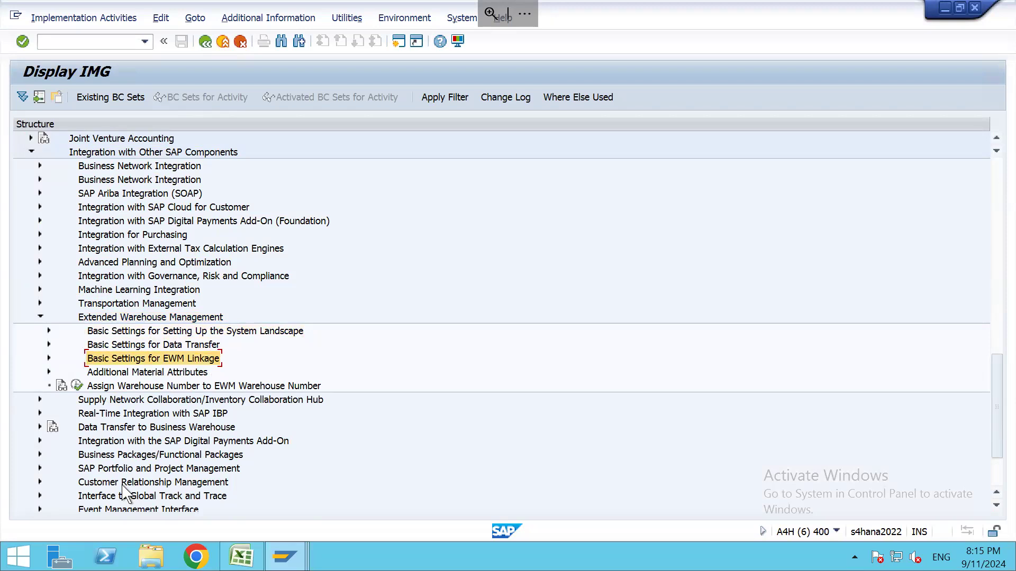
pyautogui.press('Right')
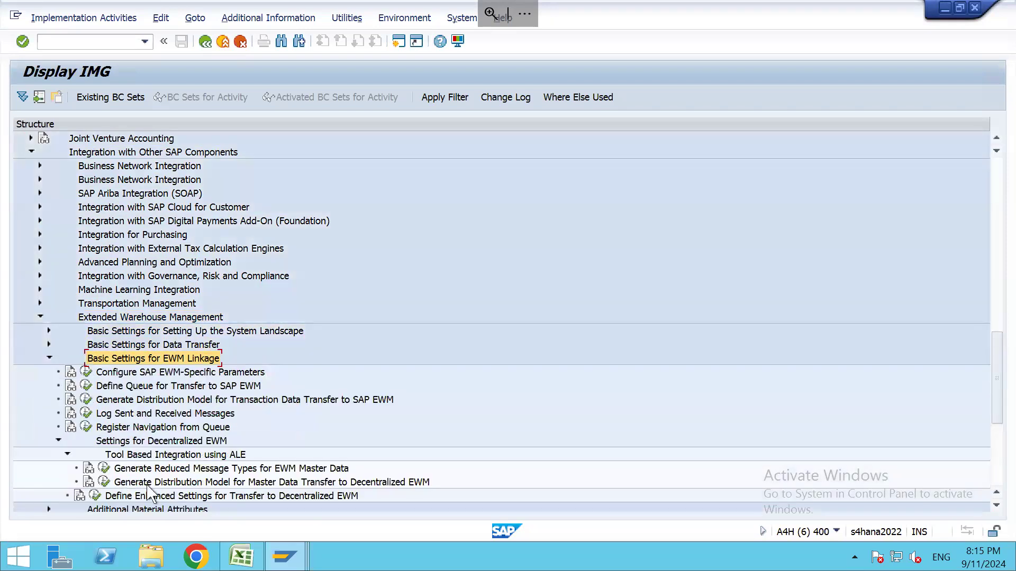
pyautogui.click(116, 401)
pyautogui.click(87, 400)
# Set the warehouse number to A73 and the logical system of SAP EWM to EWMCLNT400
pyautogui.press('Down')
pyautogui.press('Down')
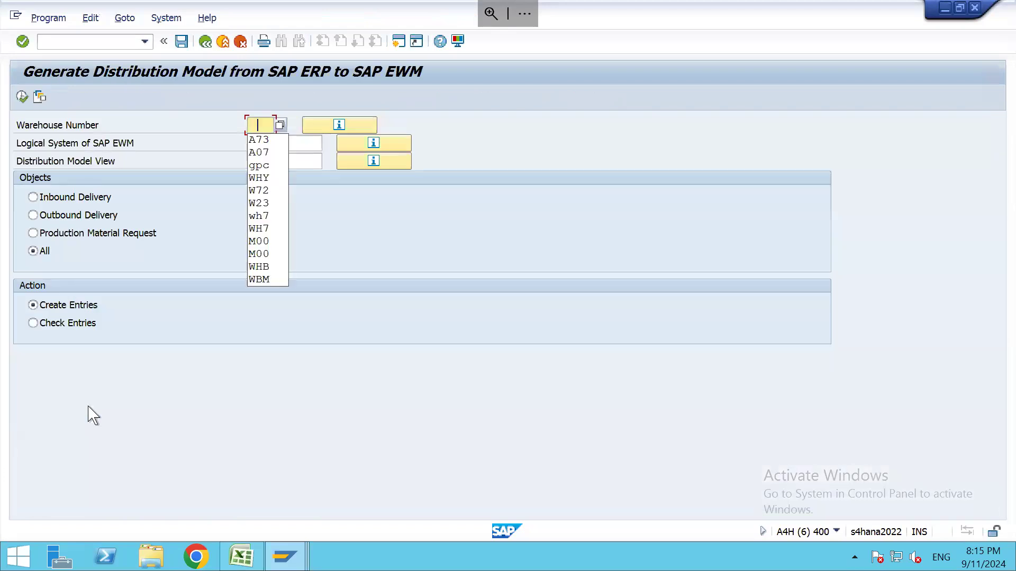
pyautogui.press('Return')
pyautogui.press('Tab')
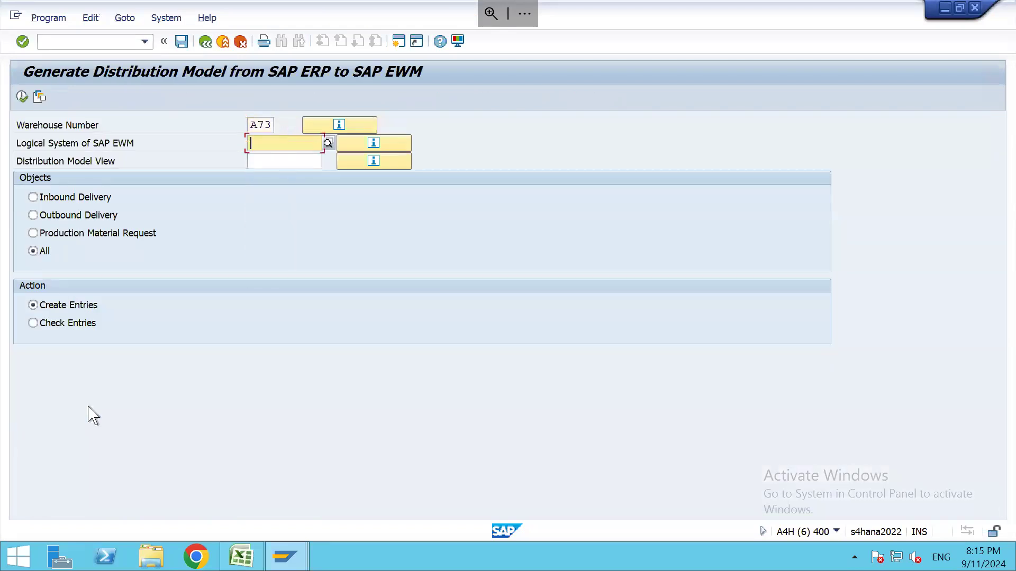
pyautogui.press('Down')
pyautogui.press('Return')
# Set the distribution model view to S4HANA2022, generate the entries for all objects and close the protocol
pyautogui.click(284, 161)
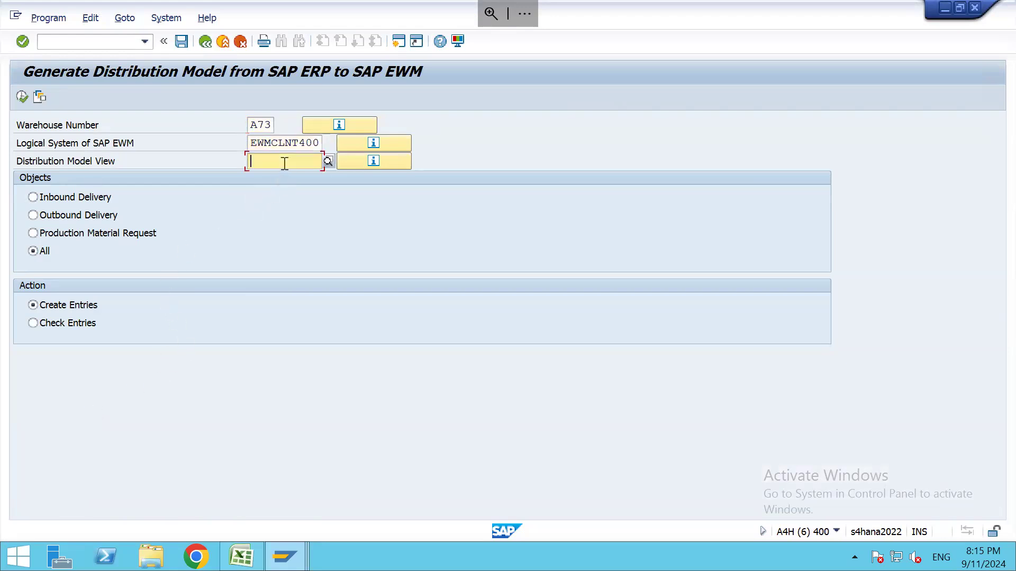
pyautogui.press('Down')
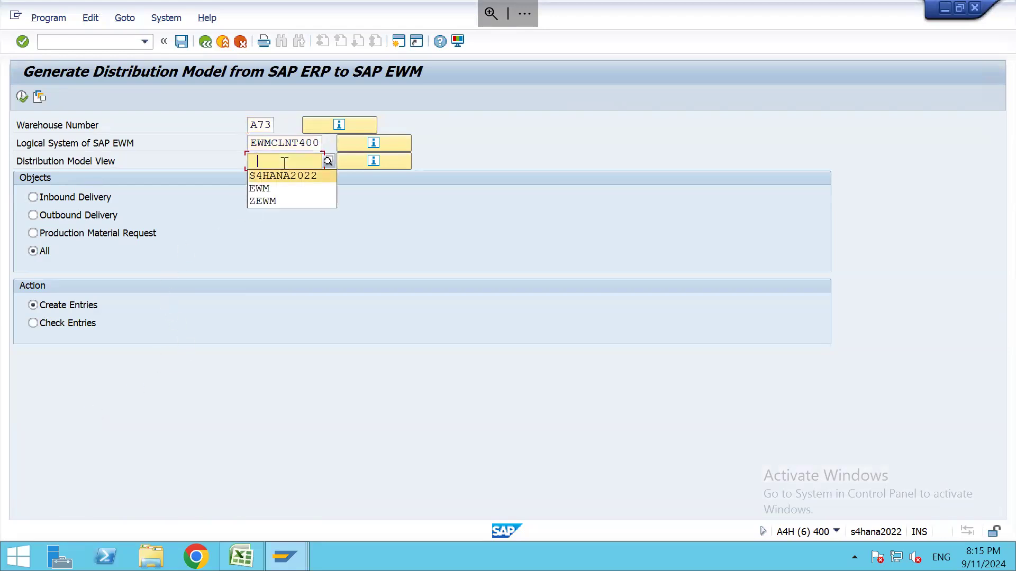
pyautogui.press('Down')
pyautogui.click(288, 180)
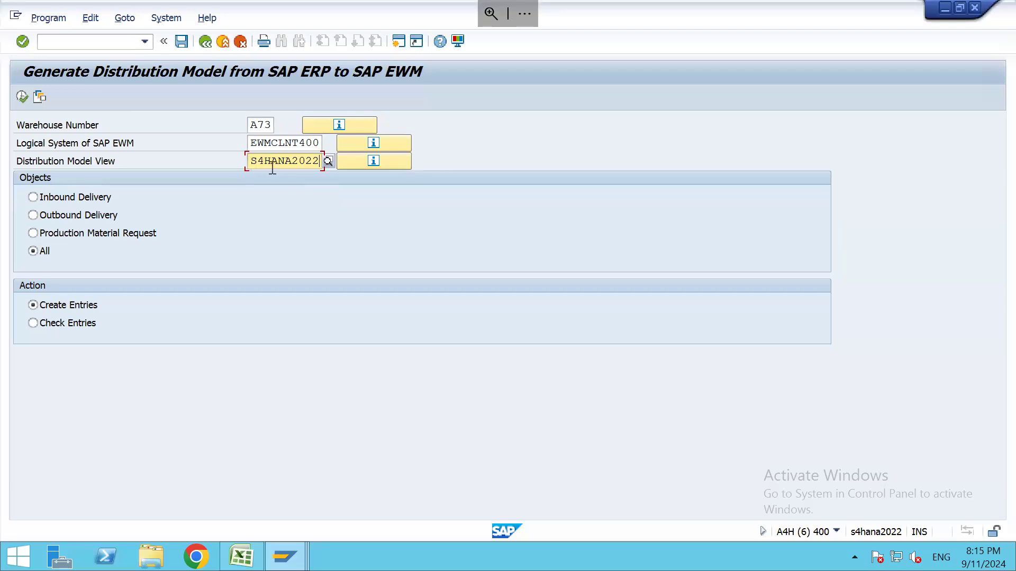
pyautogui.moveTo(248, 161); pyautogui.dragTo(328, 161)
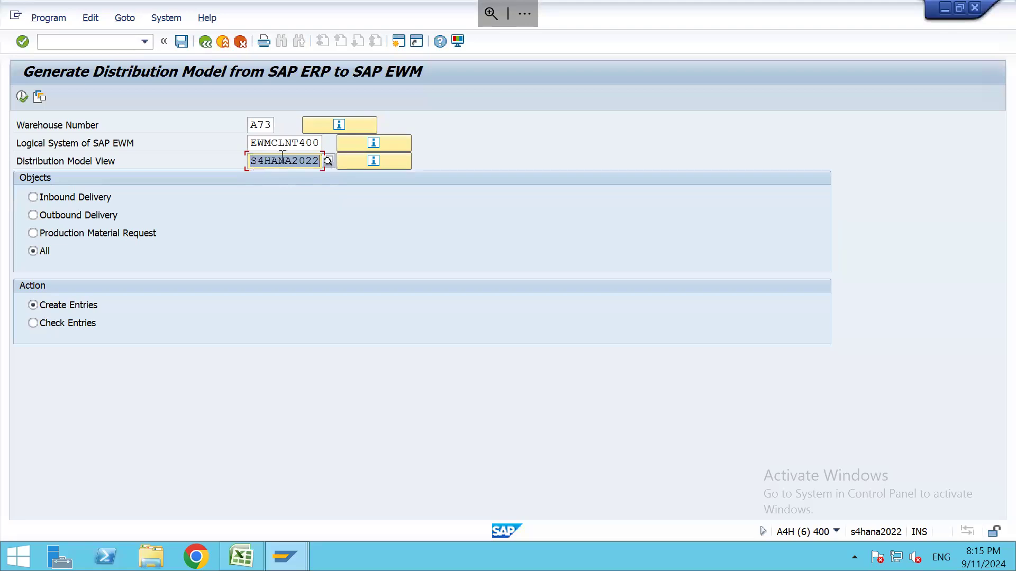
pyautogui.click(21, 97)
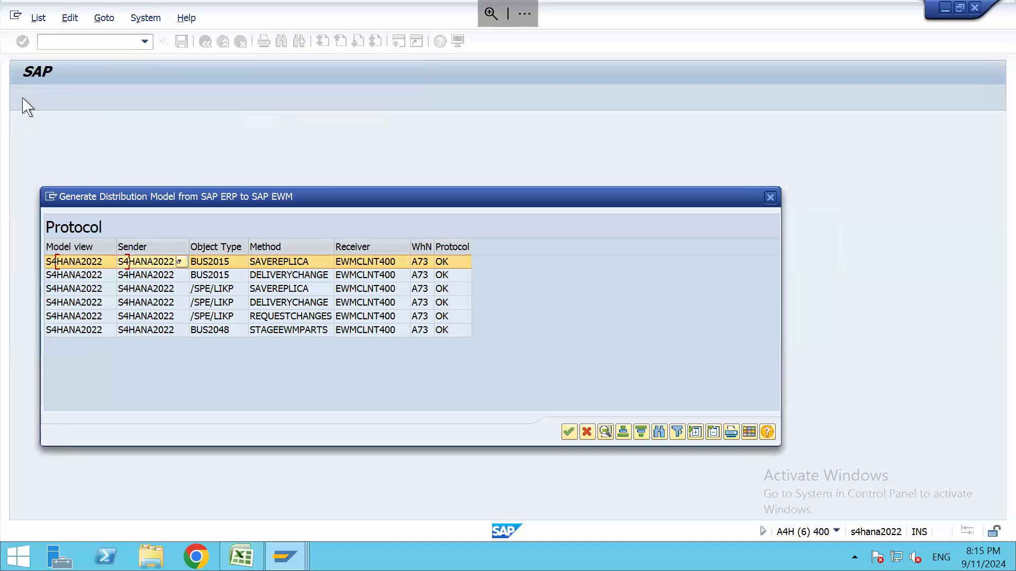
pyautogui.click(568, 432)
# Switch to the Display Distribution Model session, replace it with transaction SMQ2 and list all inbound queues of client 400
pyautogui.hotkey('alt', 'Tab')
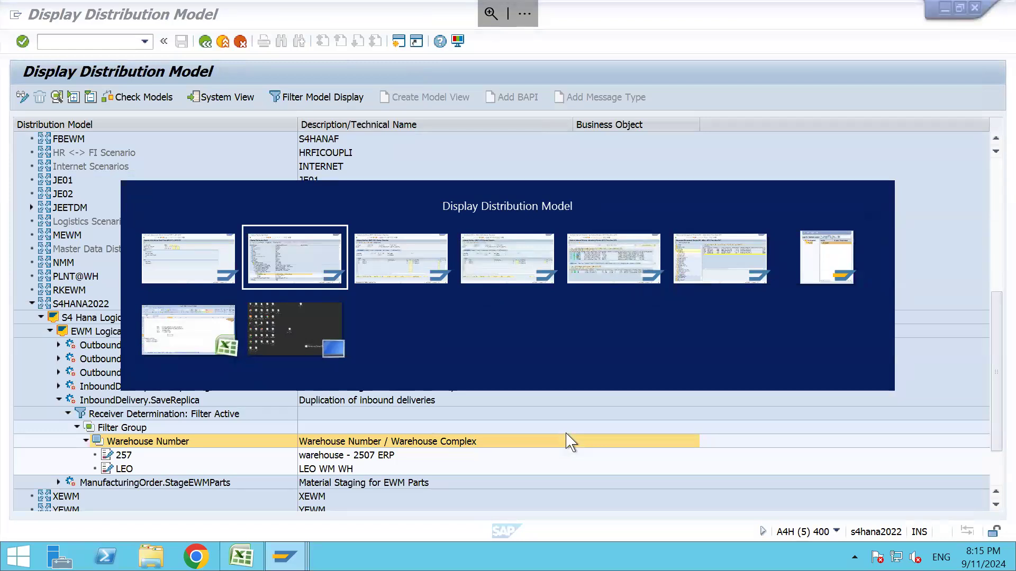
pyautogui.write('/NSMQ2')
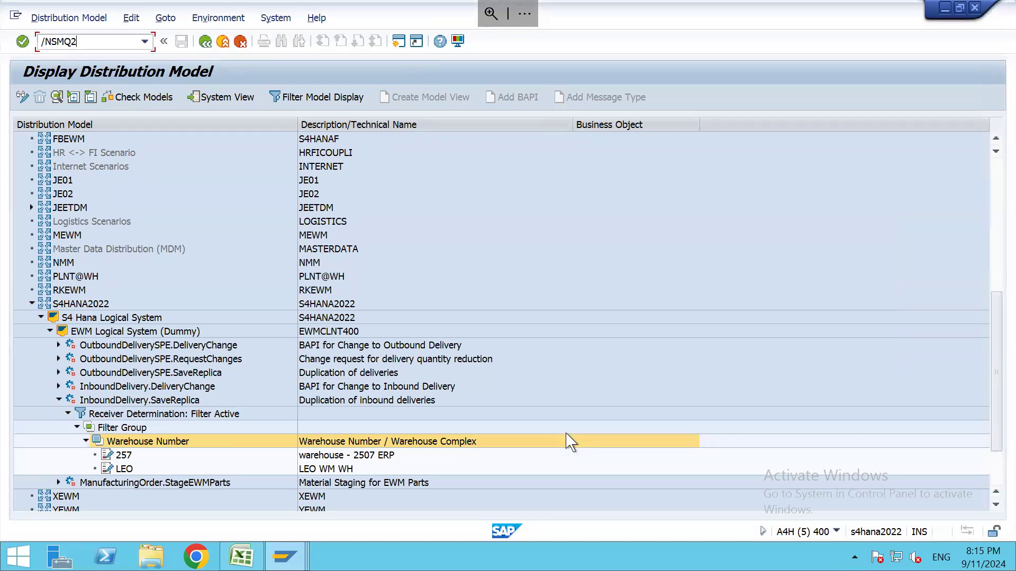
pyautogui.press('Return')
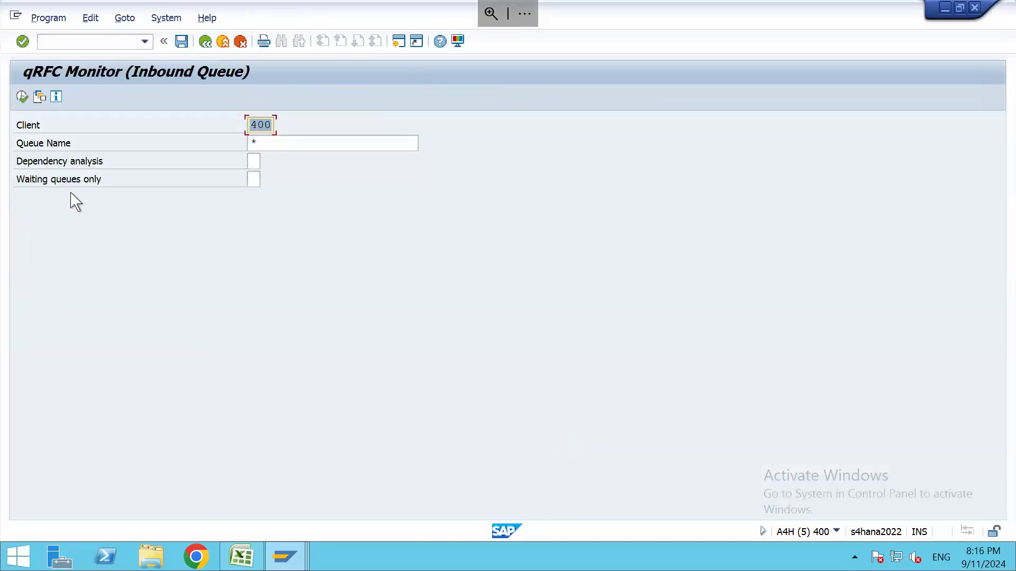
pyautogui.click(22, 97)
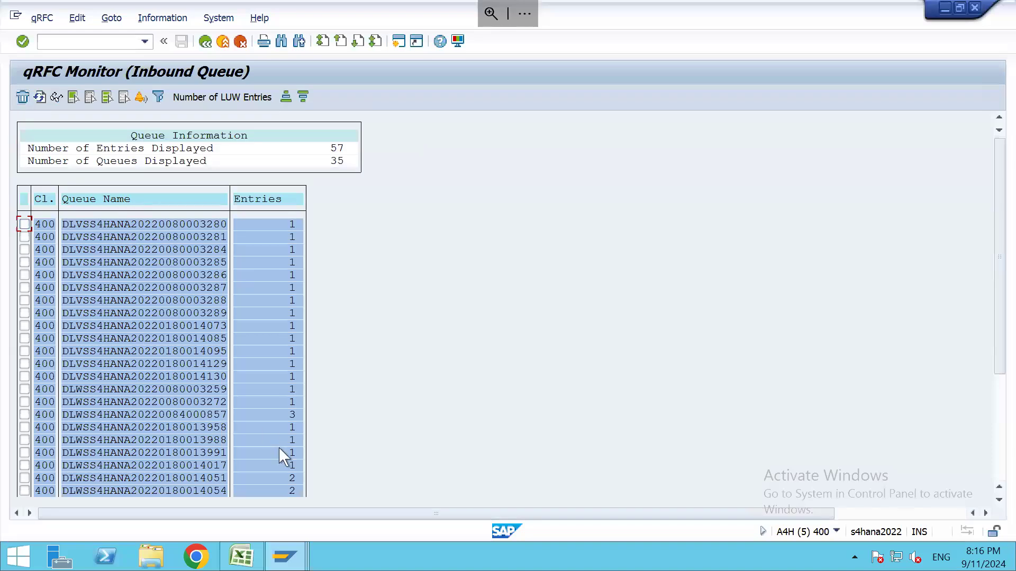
# Switch to the Maintain Inbound Delivery session for warehouse A073 and locate the putaway-completed delivery's document number
pyautogui.hotkey('alt', 'Tab')
pyautogui.hotkey('alt', 'Tab')
pyautogui.hotkey('alt', 'Tab')
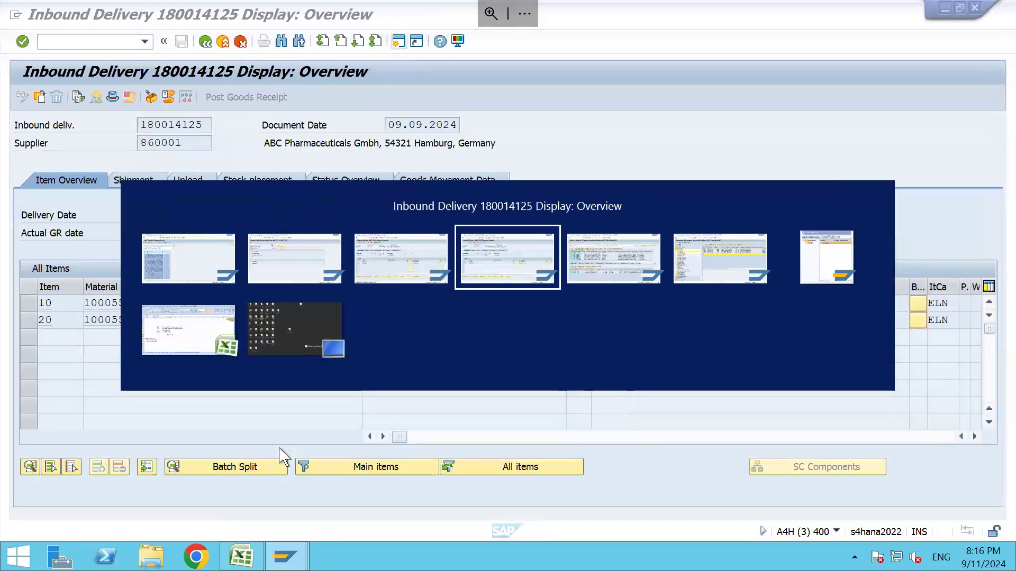
pyautogui.hotkey('alt', 'Tab')
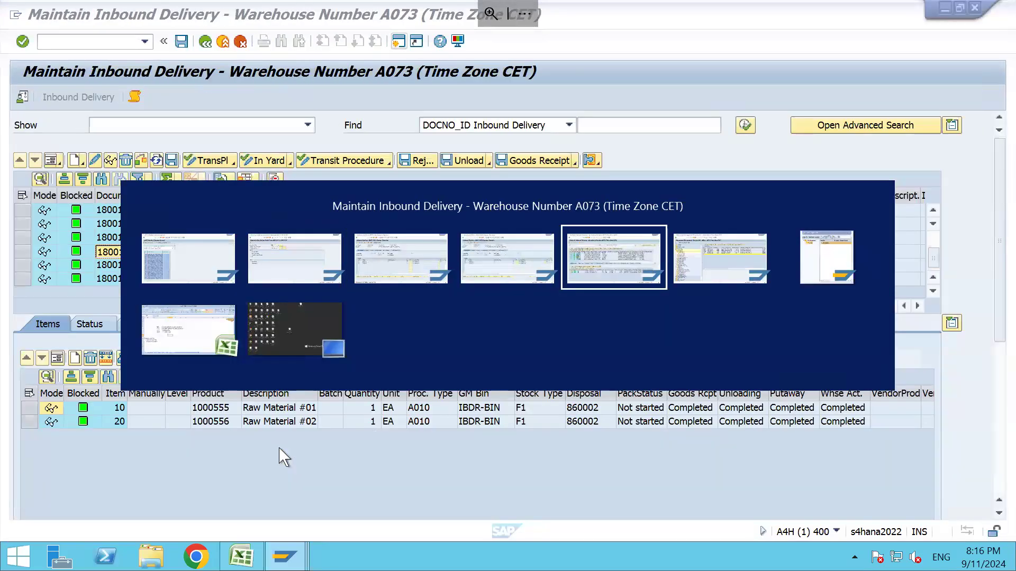
pyautogui.hotkey('alt', 'Tab')
pyautogui.hotkey('alt', 'Tab')
pyautogui.hotkey('alt', 'Tab')
pyautogui.hotkey('alt', 'Tab')
pyautogui.hotkey('alt', 'Tab')
pyautogui.hotkey('alt', 'Tab')
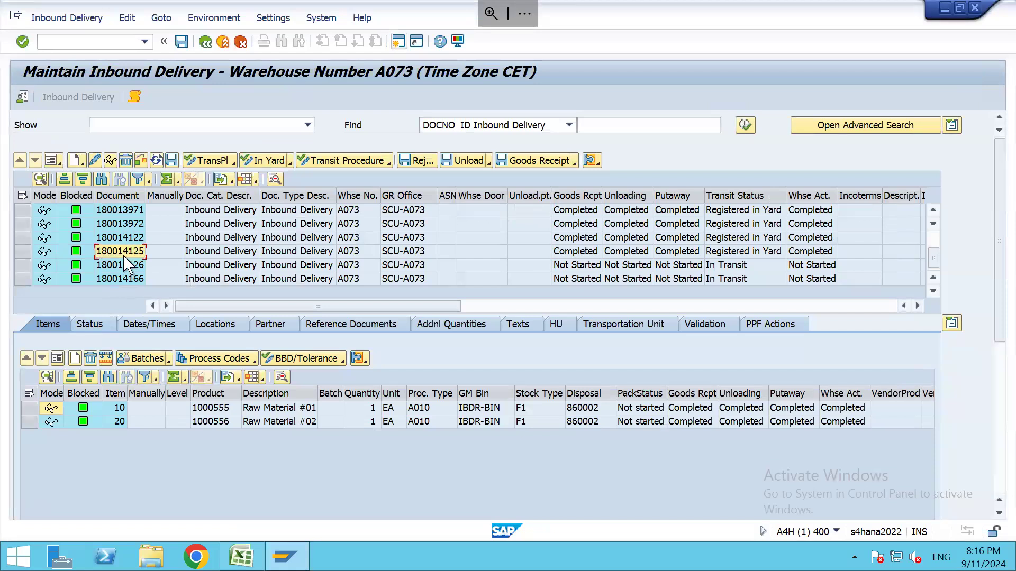
# Return to the inbound queue list and search it for the putaway-completed delivery's number
pyautogui.hotkey('alt', 'Tab')
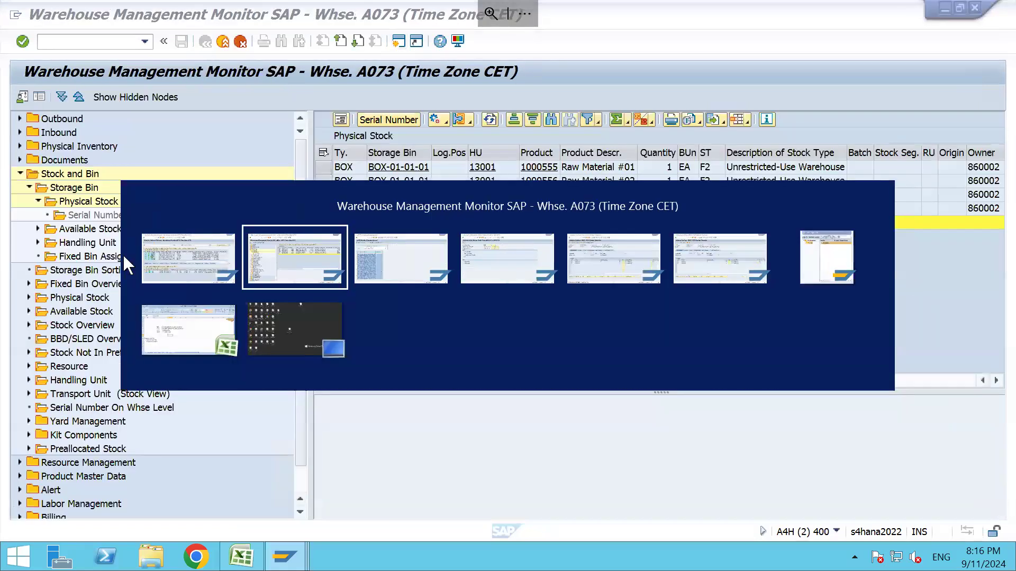
pyautogui.hotkey('alt', 'Tab')
pyautogui.hotkey('ctrl', 'f')
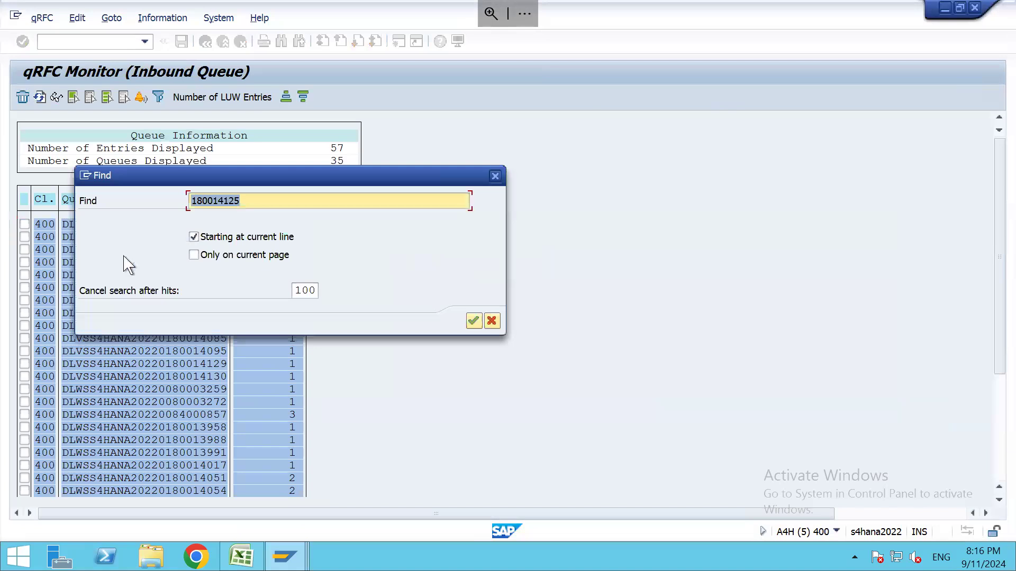
pyautogui.press('Return')
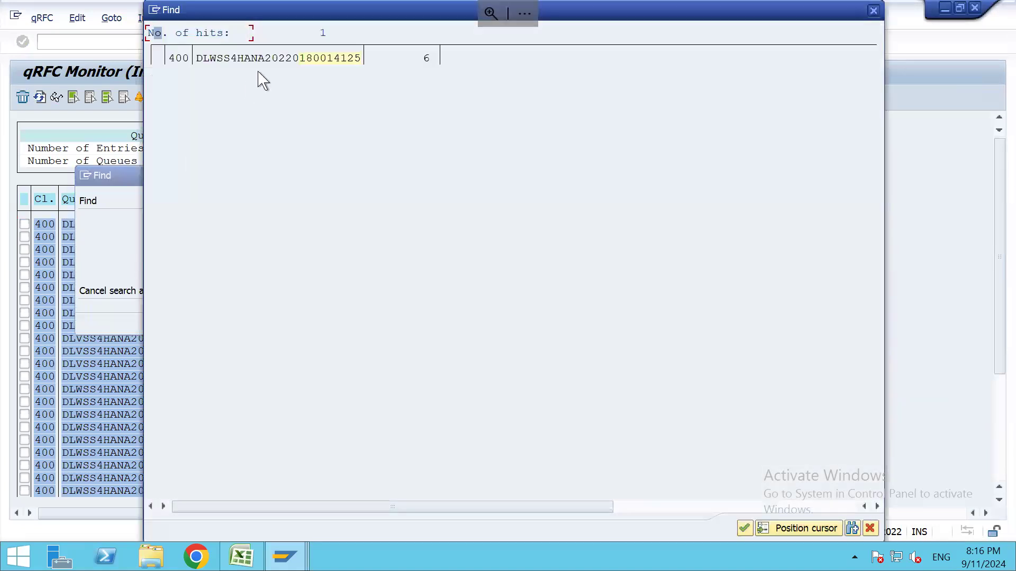
# Go to the search hit in the inbound queue list and open that queue down to its individual LUW entries
pyautogui.doubleClick(325, 67)
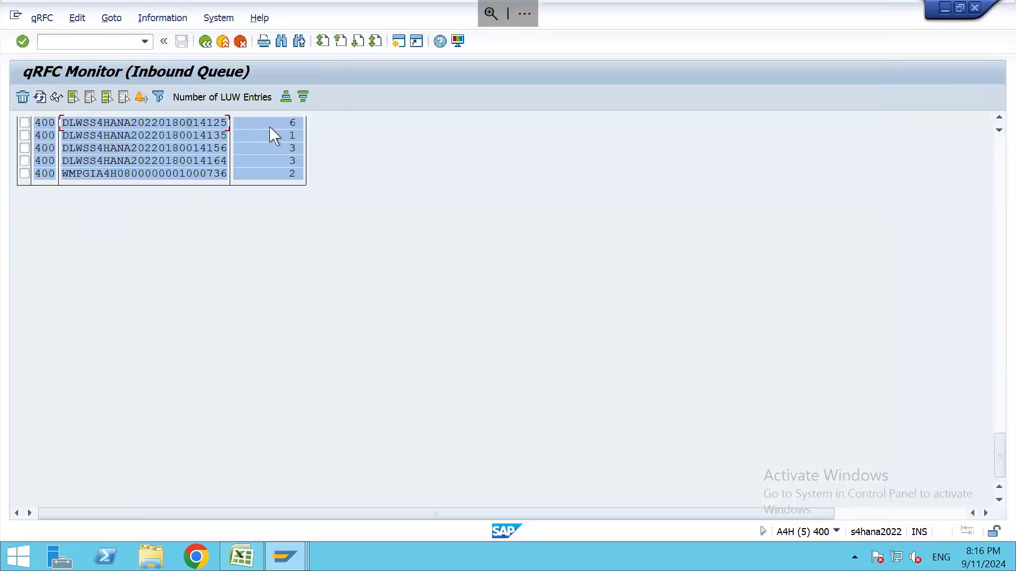
pyautogui.doubleClick(198, 123)
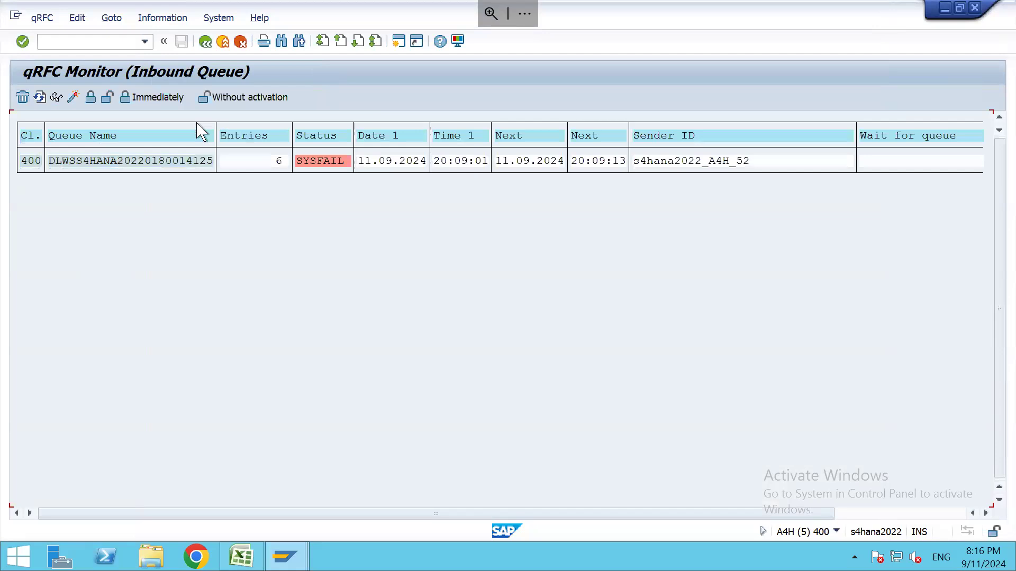
pyautogui.doubleClick(184, 165)
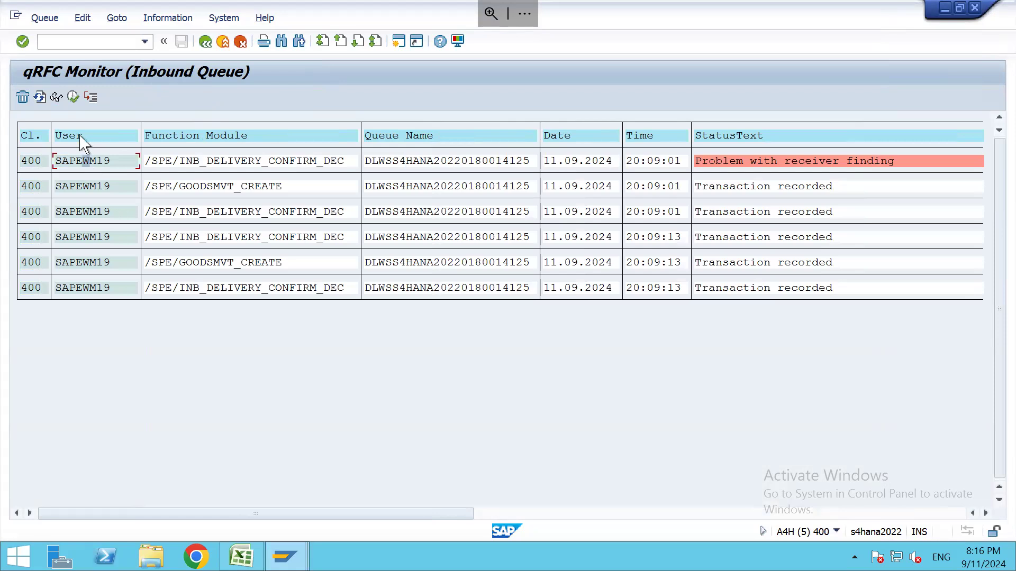
# Try to execute the first /SPE/INB_DELIVERY_CONFIRM_DEC entry again, refresh the entries and open its error log
pyautogui.click(71, 96)
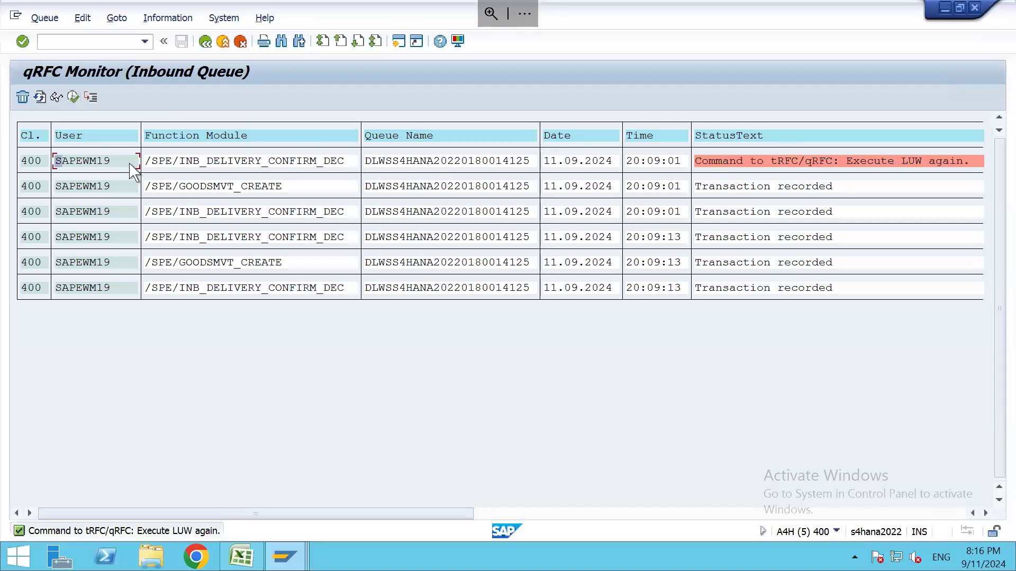
pyautogui.click(116, 162)
pyautogui.click(73, 98)
pyautogui.click(40, 97)
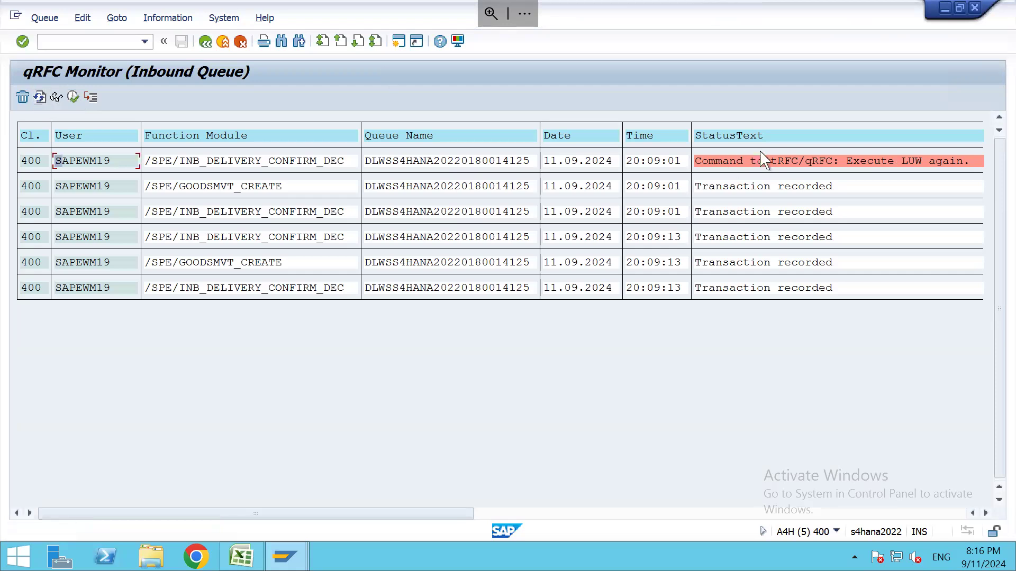
pyautogui.doubleClick(781, 165)
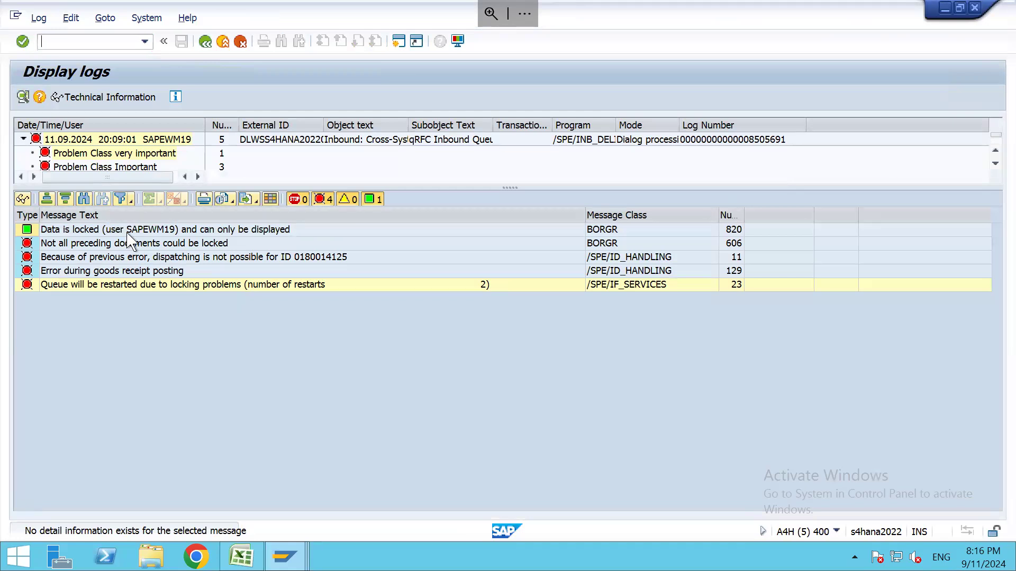
# Find the sessions holding inbound deliveries open in display and change mode, and exit both deliveries to their initial screens
pyautogui.hotkey('alt', 'Tab')
pyautogui.hotkey('alt', 'Tab')
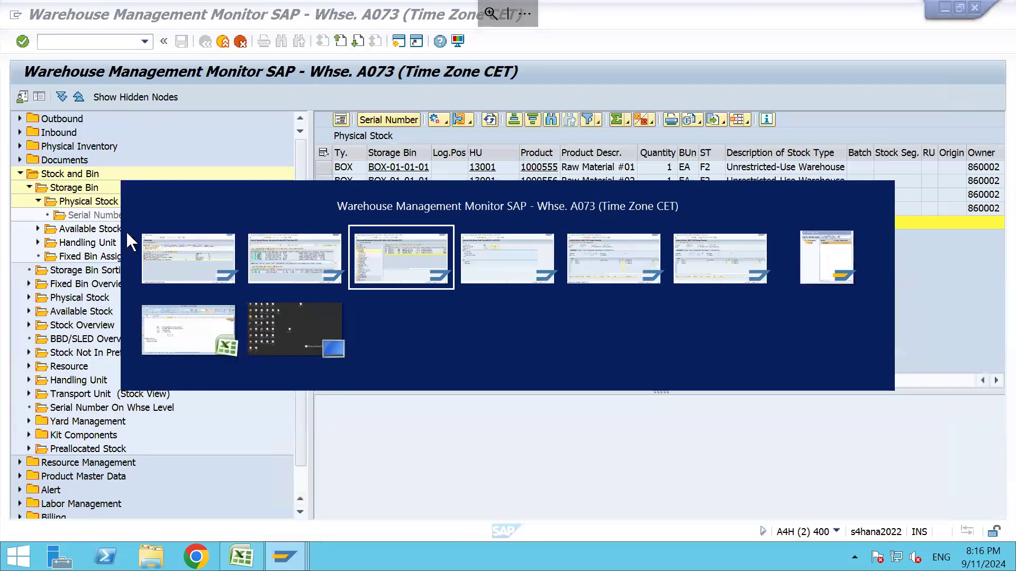
pyautogui.hotkey('alt', 'Tab')
pyautogui.hotkey('alt', 'Tab')
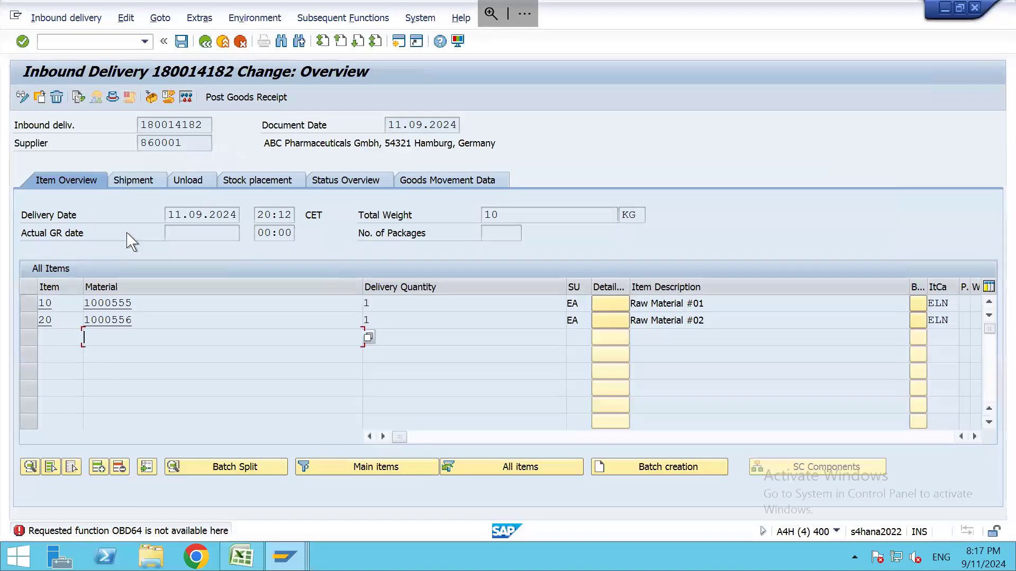
pyautogui.hotkey('alt', 'Tab')
pyautogui.hotkey('alt', 'Tab')
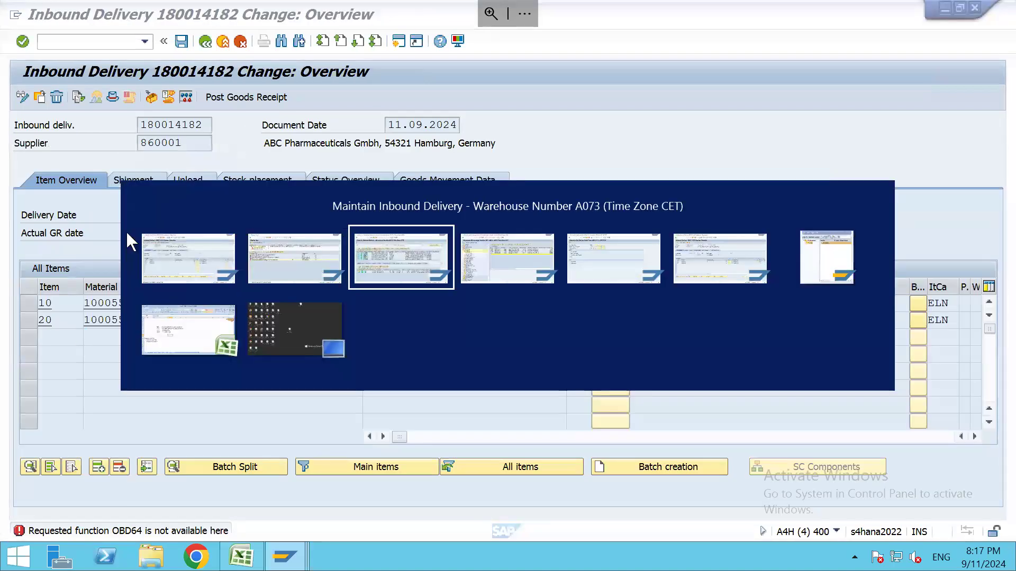
pyautogui.hotkey('alt', 'Tab')
pyautogui.hotkey('alt', 'Tab')
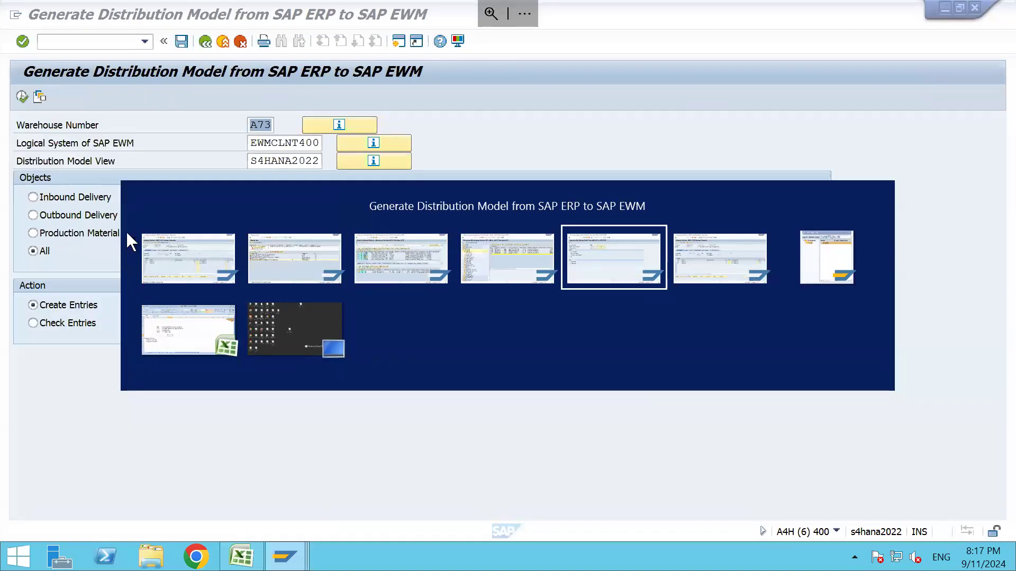
pyautogui.hotkey('alt', 'Tab')
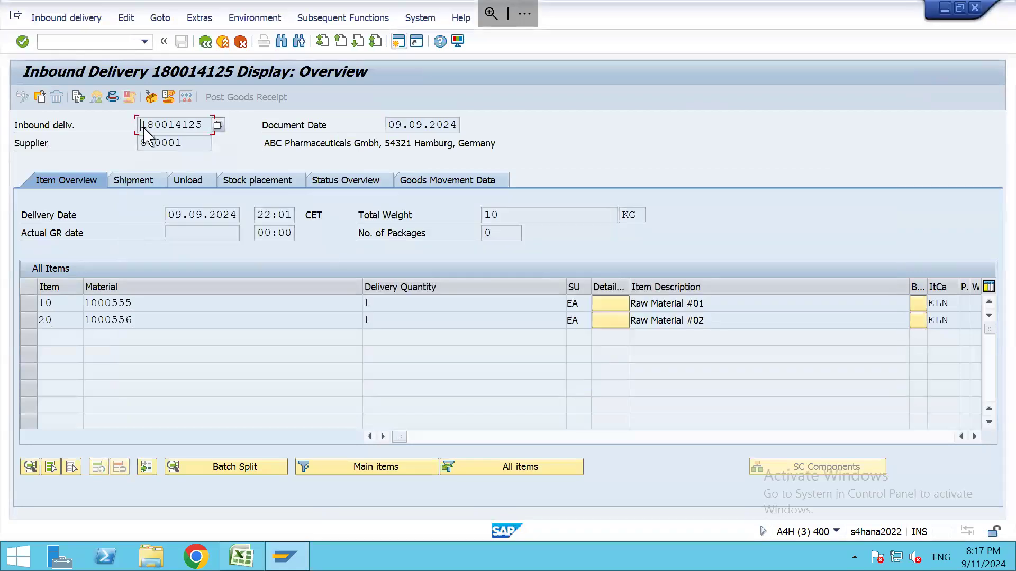
pyautogui.click(205, 42)
pyautogui.hotkey('alt', 'Tab')
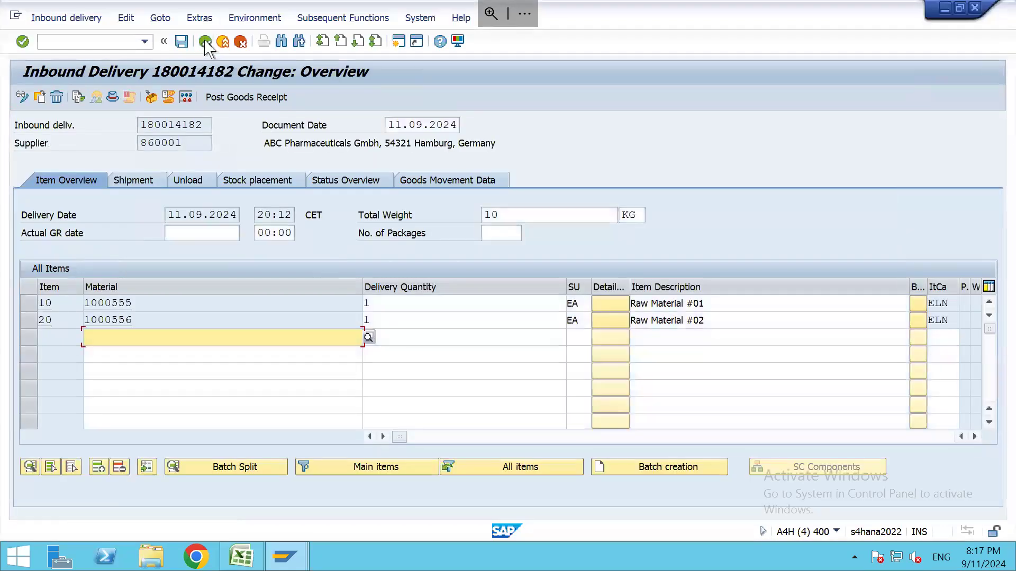
pyautogui.click(205, 41)
pyautogui.click(206, 42)
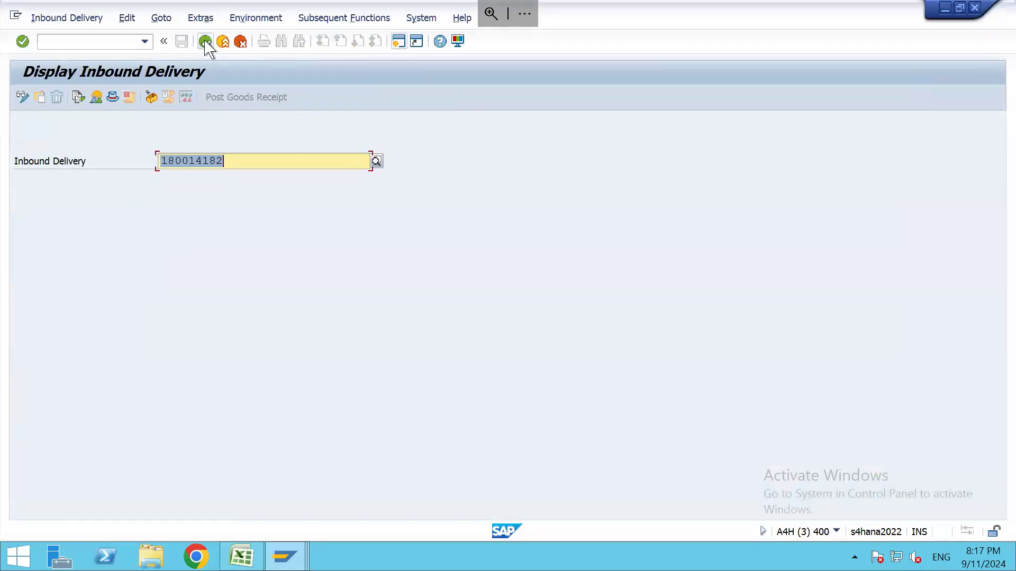
# Return to the queue session, close the log and execute the failed first LUW of the delivery's queue again
pyautogui.hotkey('alt', 'Tab')
pyautogui.hotkey('alt', 'Tab')
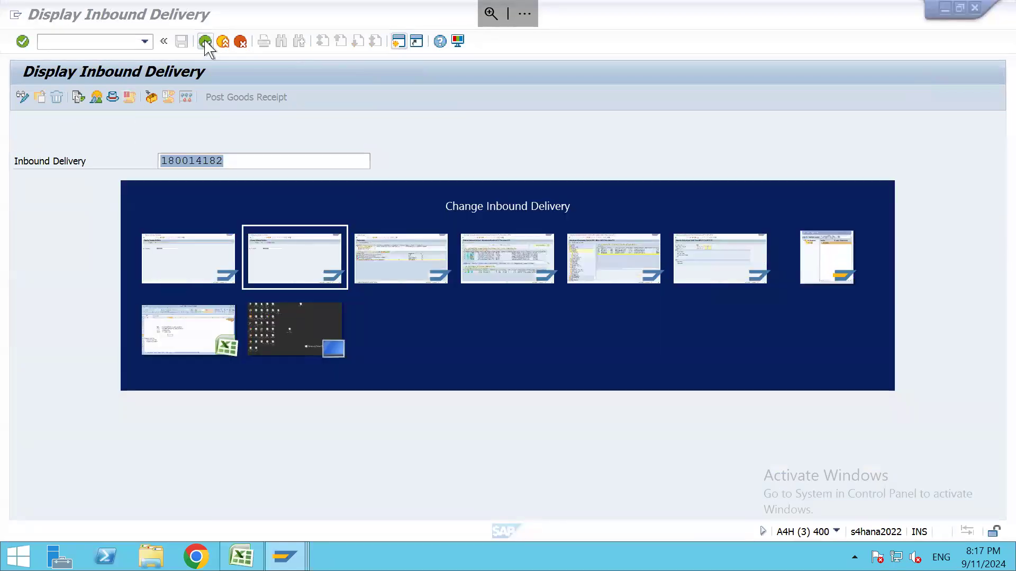
pyautogui.click(205, 41)
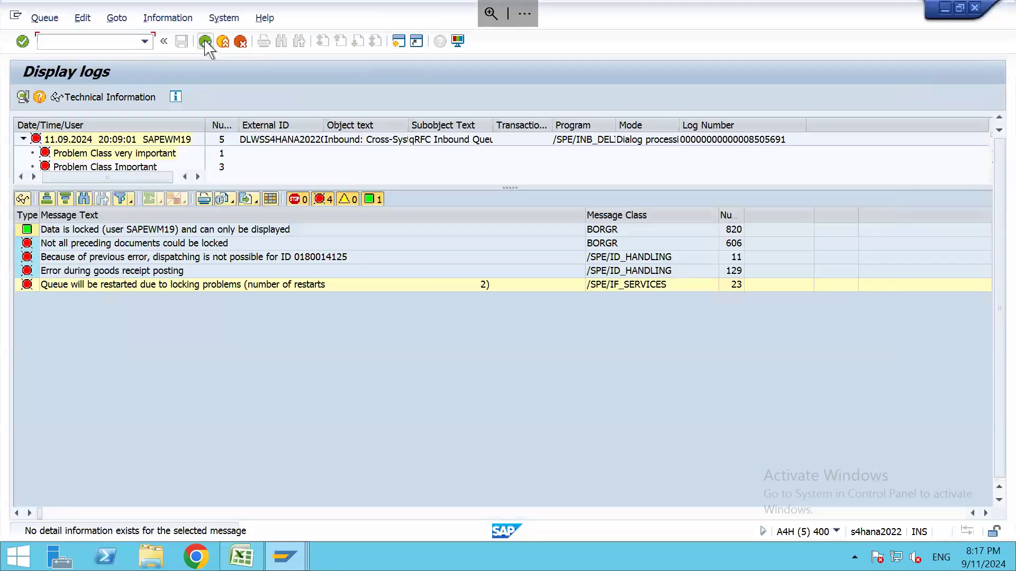
pyautogui.click(72, 97)
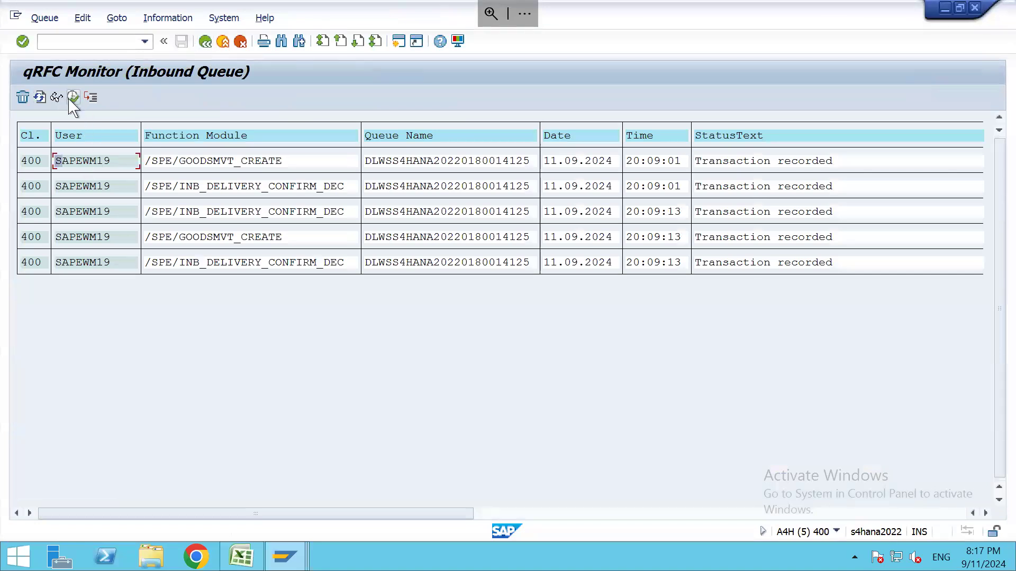
# Copy the putaway-completed delivery's number from Maintain Inbound Delivery for warehouse A073 and open it in Display Inbound Delivery
pyautogui.hotkey('alt', 'Tab')
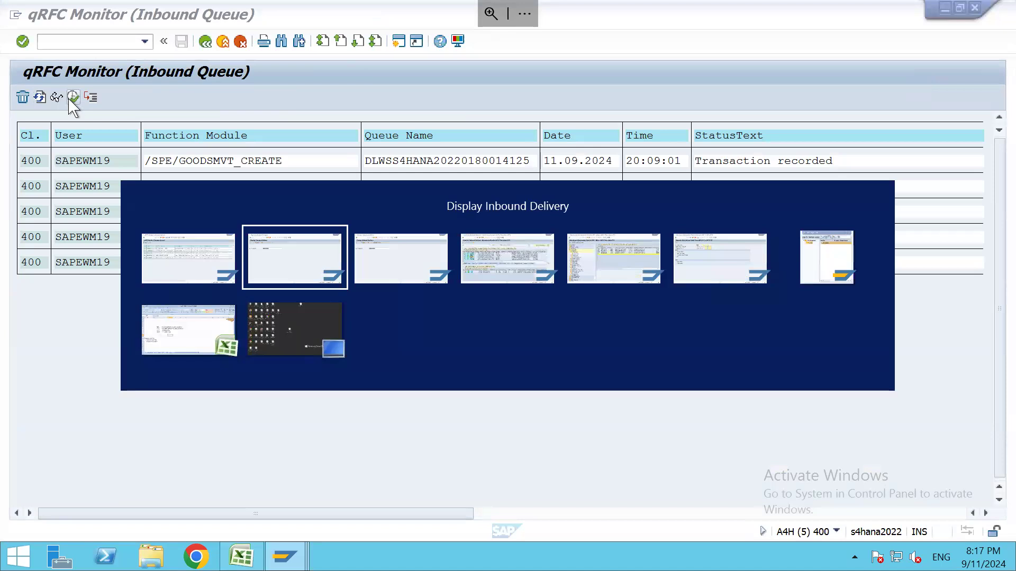
pyautogui.hotkey('alt', 'Tab')
pyautogui.hotkey('alt', 'Tab')
pyautogui.hotkey('alt', 'Tab')
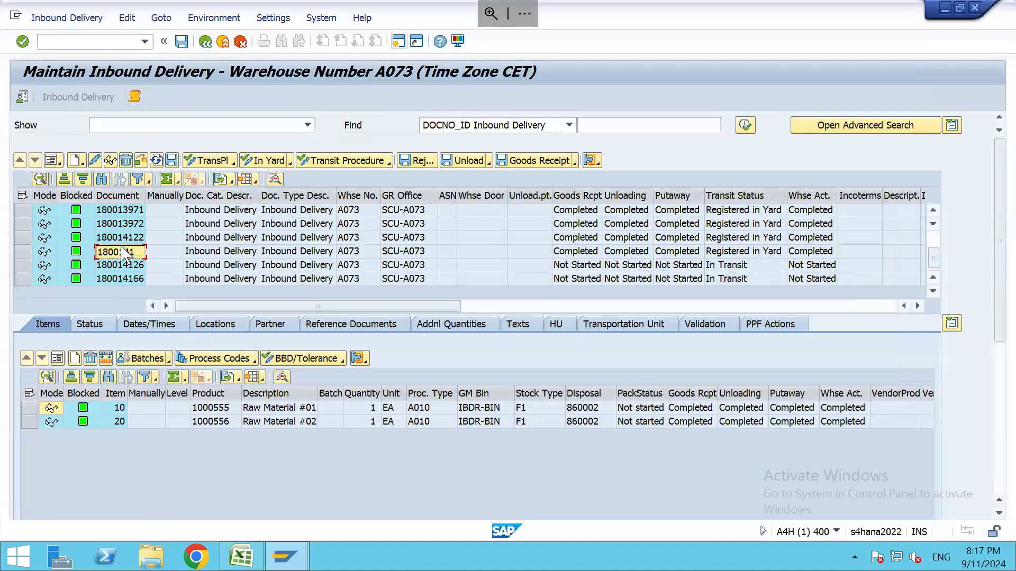
pyautogui.click(121, 252)
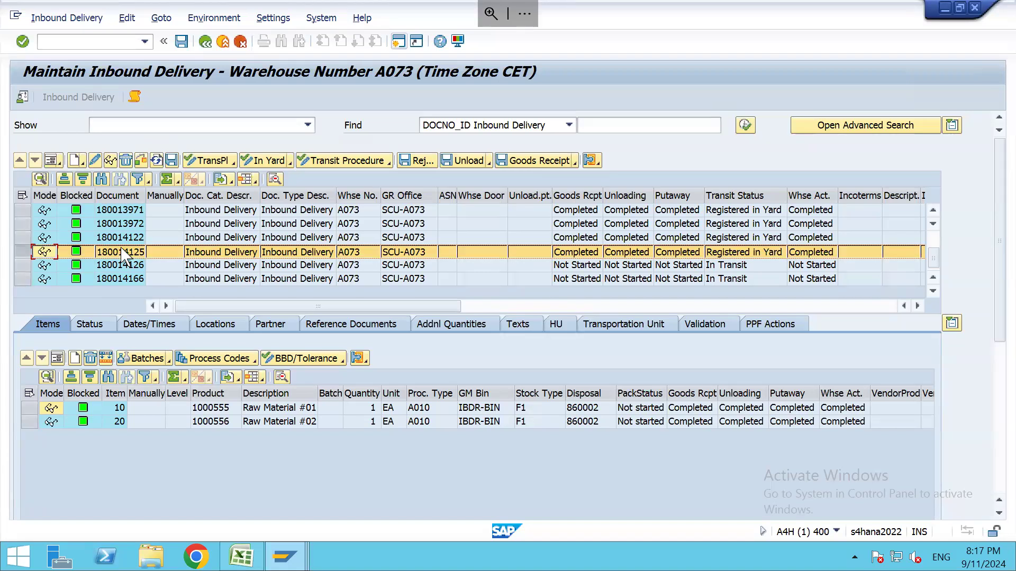
pyautogui.click(121, 252)
pyautogui.hotkey('ctrl', 'c')
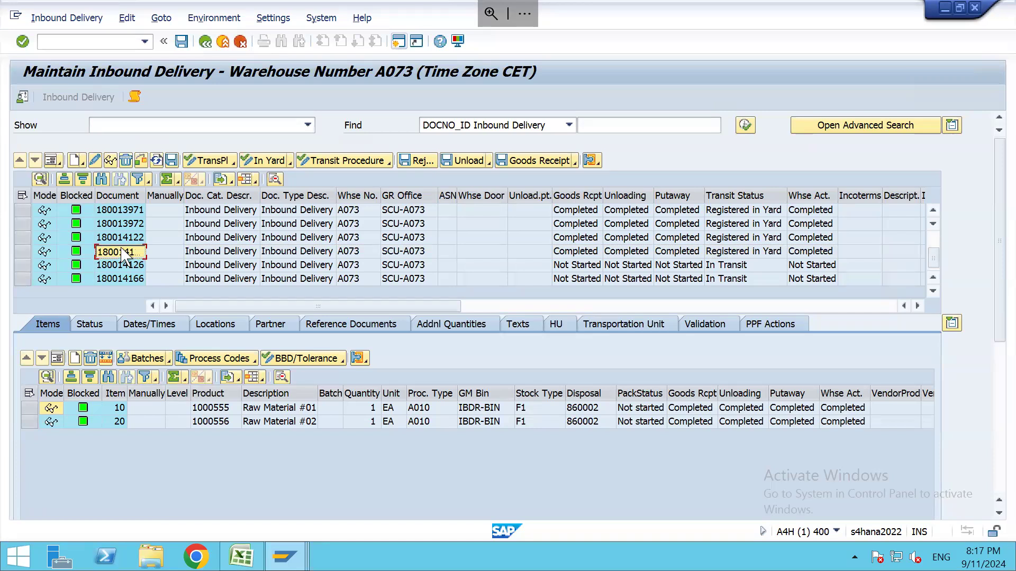
pyautogui.hotkey('alt', 'Tab')
pyautogui.hotkey('ctrl', 'v')
pyautogui.press('Return')
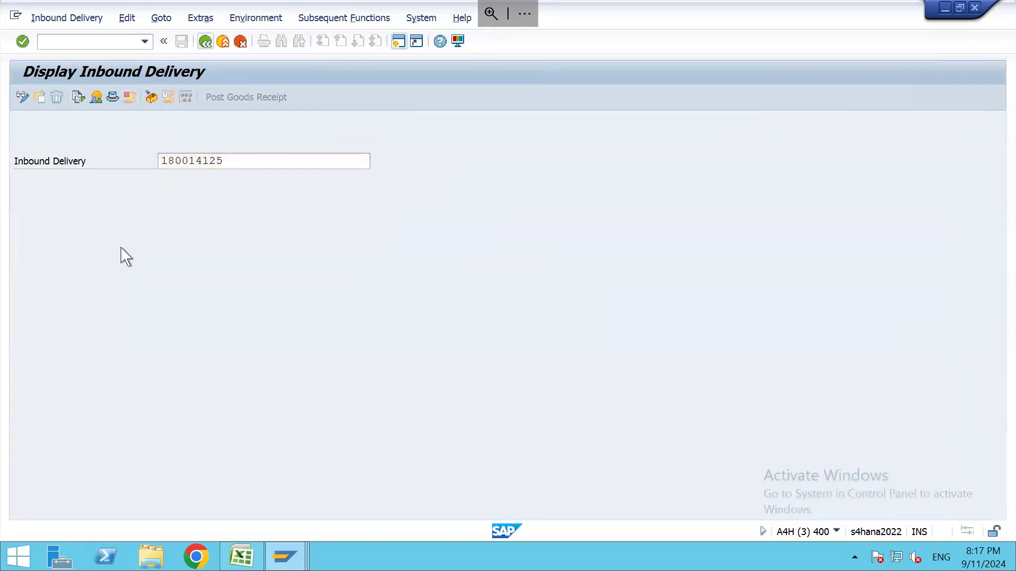
# Review the inbound delivery's document flow for handling units and goods receipts, and return to the delivery overview
pyautogui.click(78, 98)
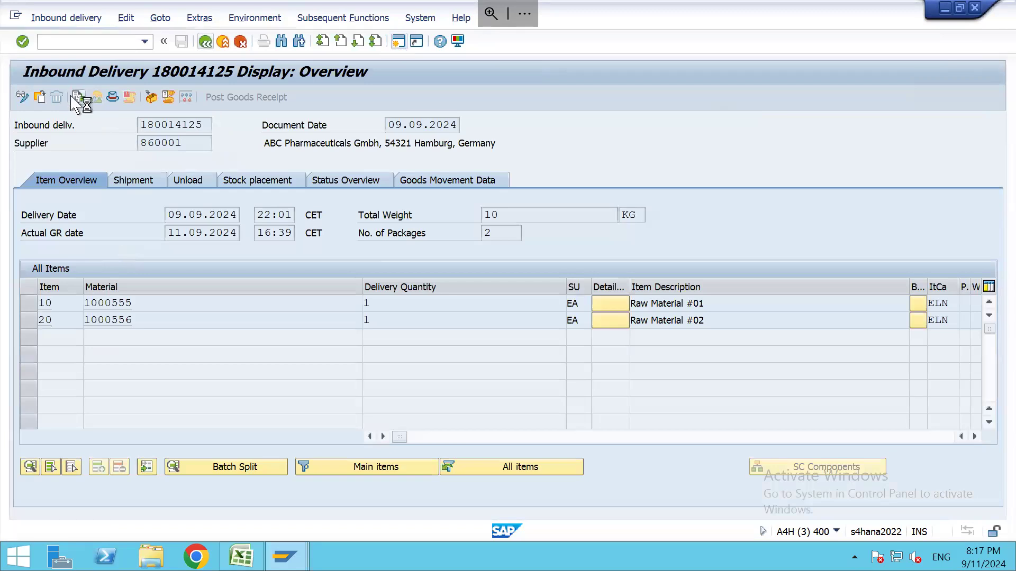
pyautogui.click(124, 195)
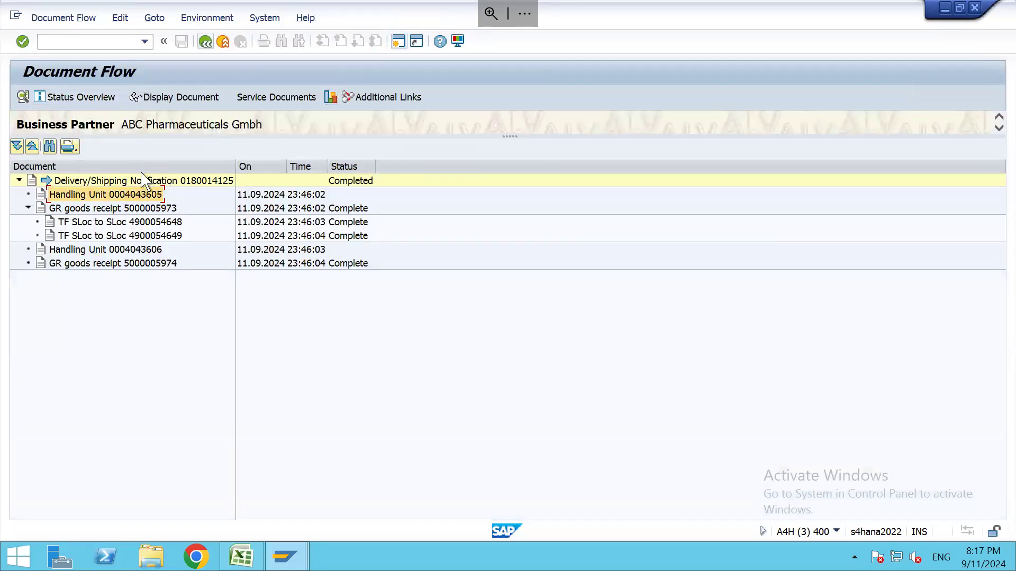
pyautogui.click(205, 43)
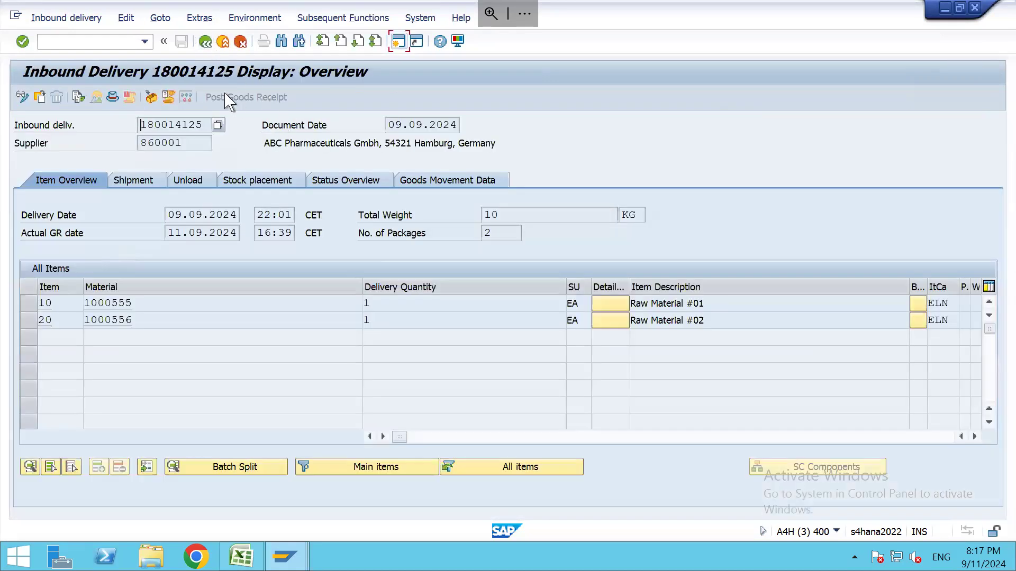
# Display the inbound delivery's handling units and examine the line identifications in their total content
pyautogui.click(152, 97)
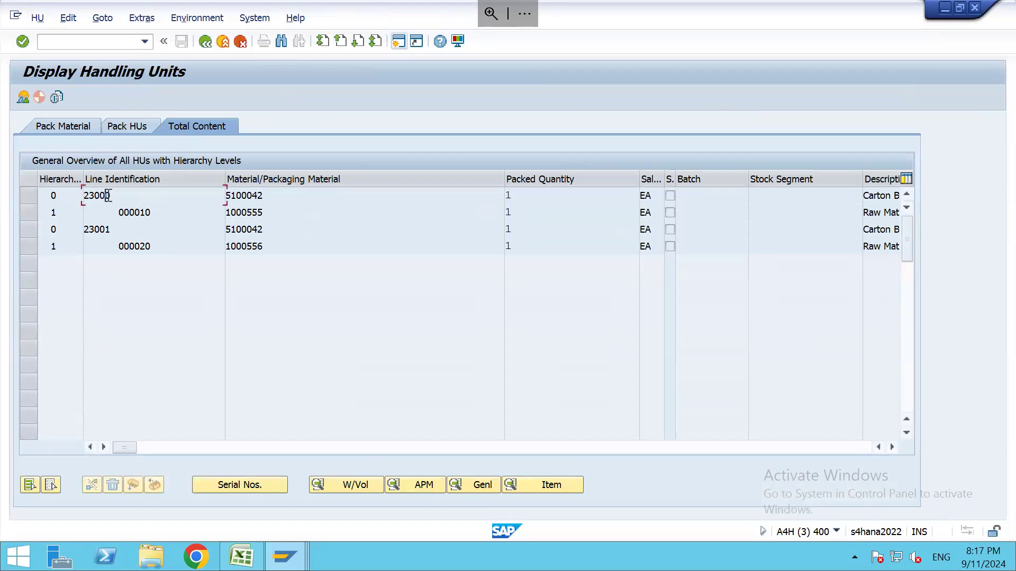
pyautogui.click(112, 230)
pyautogui.doubleClick(88, 230)
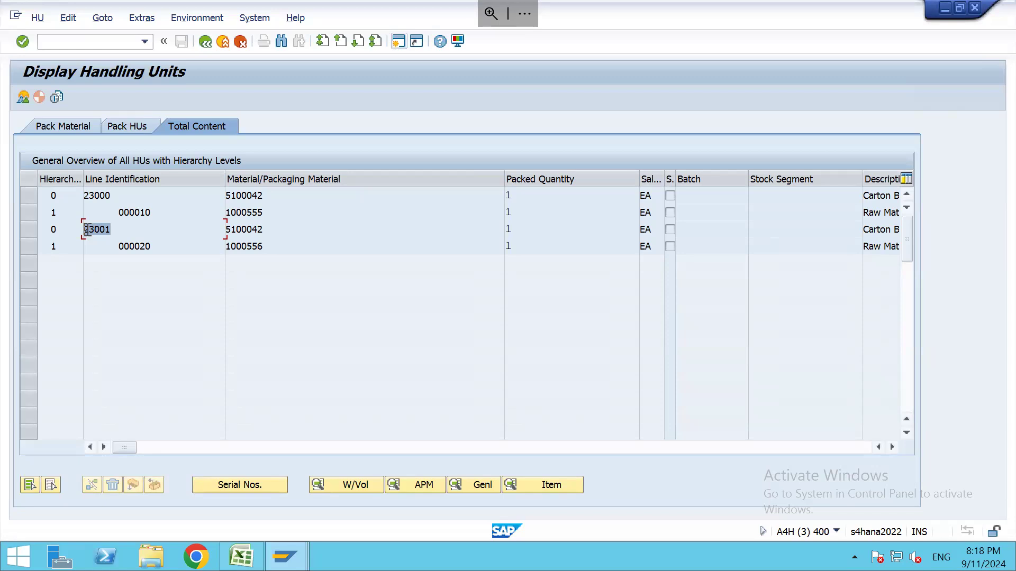
# Switch to the Generate Distribution Model session, check the distribution model view entry and return to the IMG structure
pyautogui.hotkey('alt', 'Tab')
pyautogui.hotkey('alt', 'Tab')
pyautogui.hotkey('alt', 'Tab')
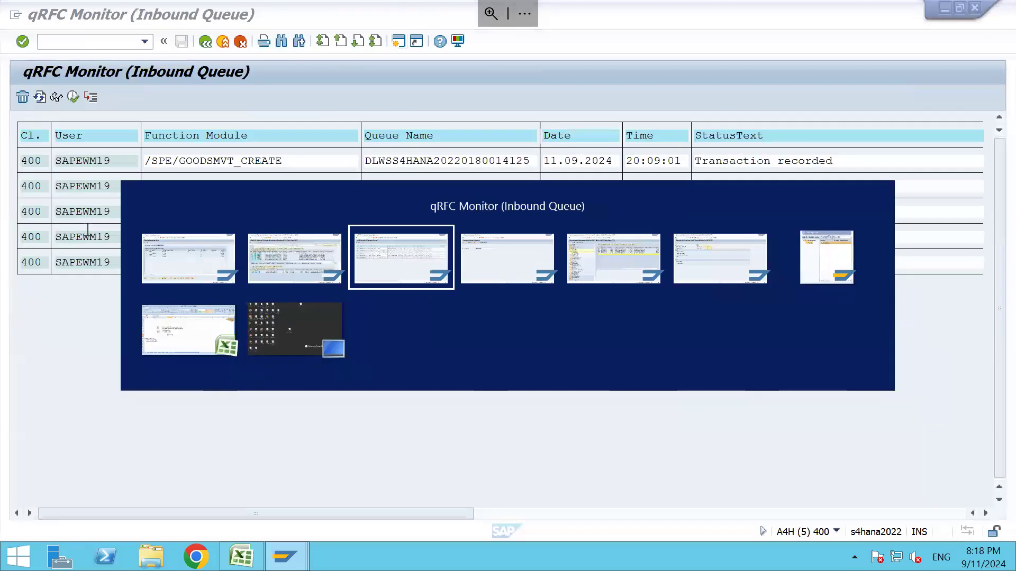
pyautogui.hotkey('alt', 'shift', 'Tab')
pyautogui.hotkey('alt', 'Tab')
pyautogui.hotkey('alt', 'Tab')
pyautogui.hotkey('alt', 'Tab')
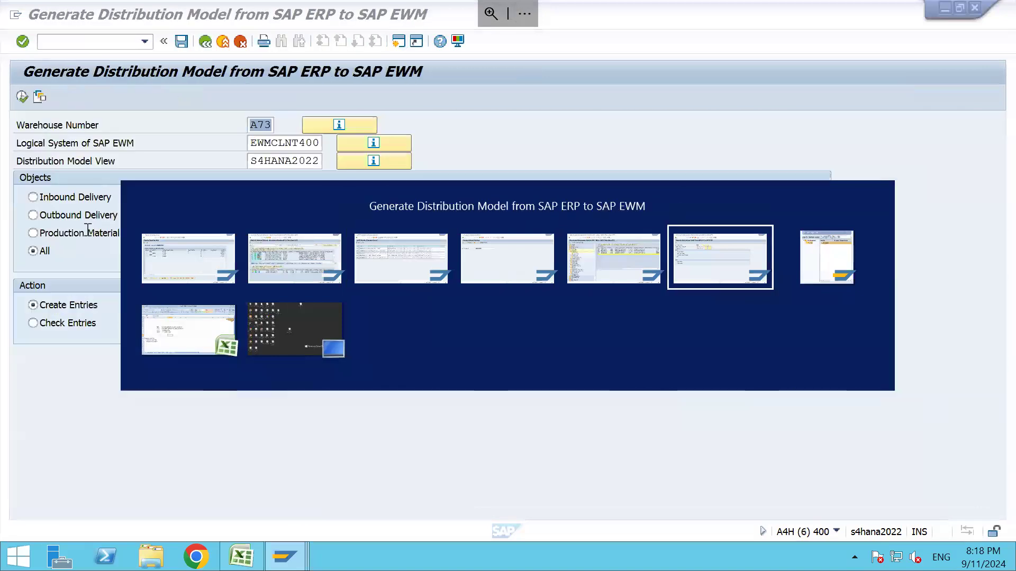
pyautogui.moveTo(249, 161); pyautogui.dragTo(324, 163)
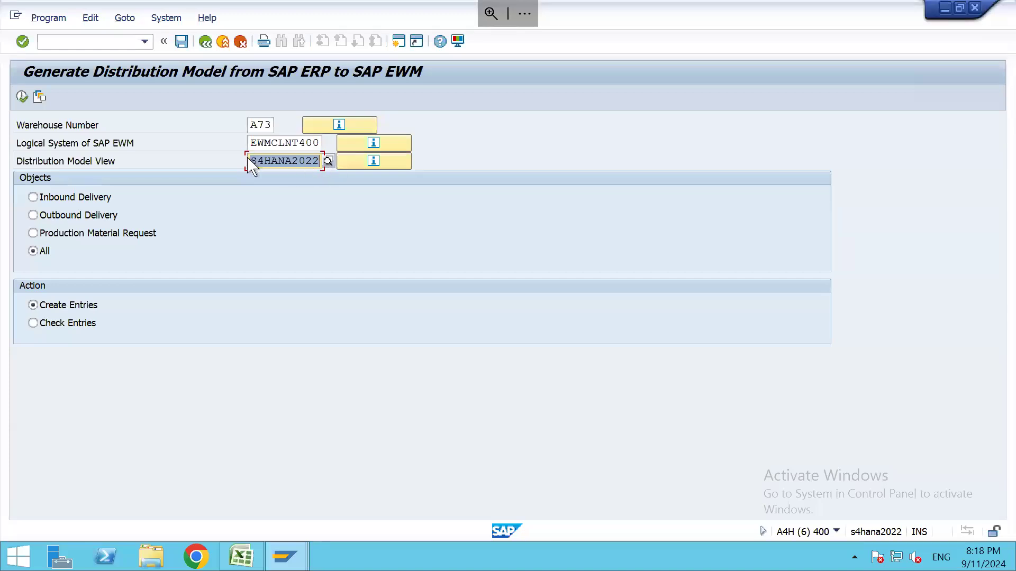
pyautogui.moveTo(253, 161); pyautogui.dragTo(325, 162)
pyautogui.click(205, 42)
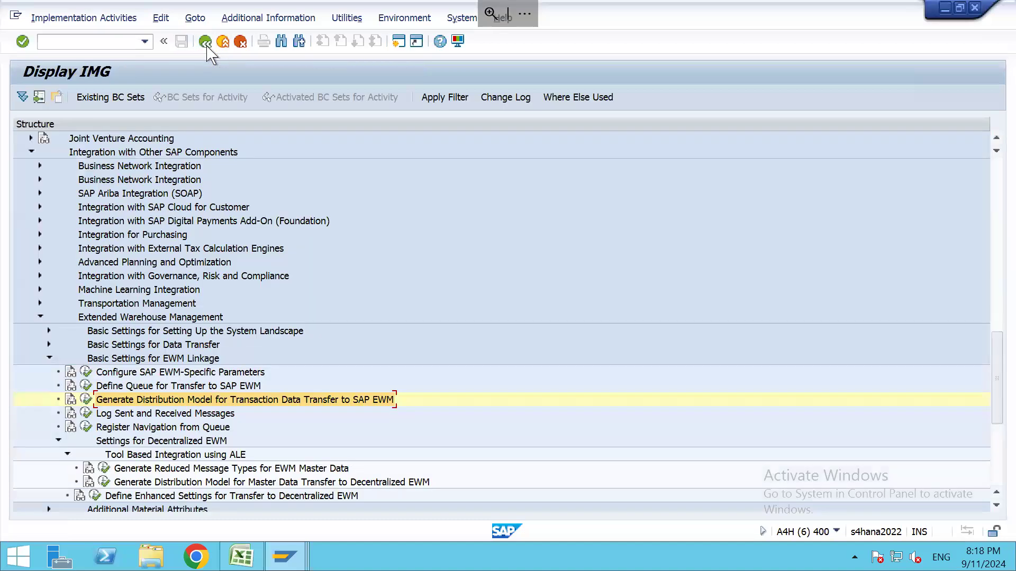
# Collapse the Integration with Other SAP Components branch of the IMG and select the SCM Extended Warehouse Management node
pyautogui.click(49, 358)
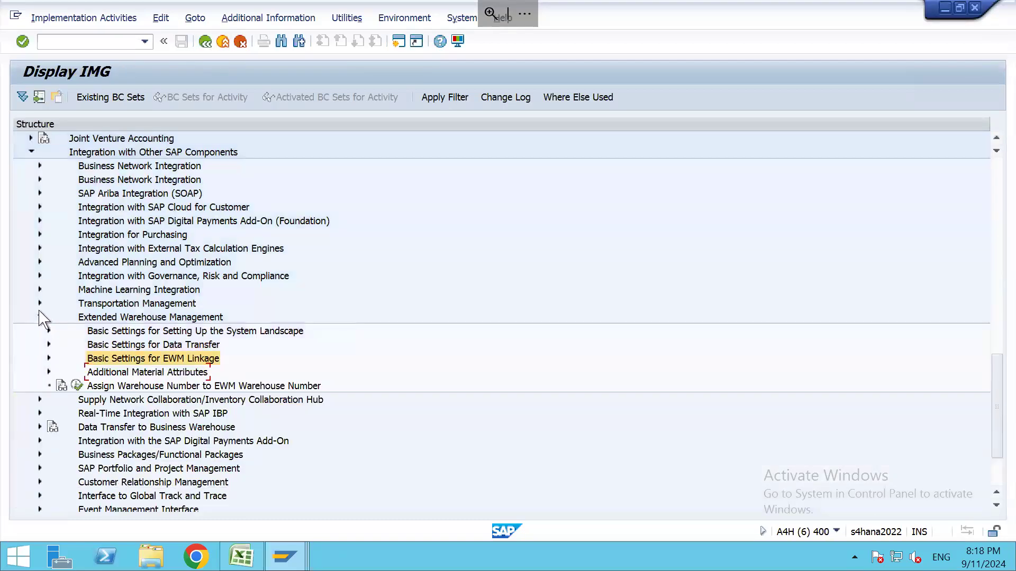
pyautogui.click(40, 317)
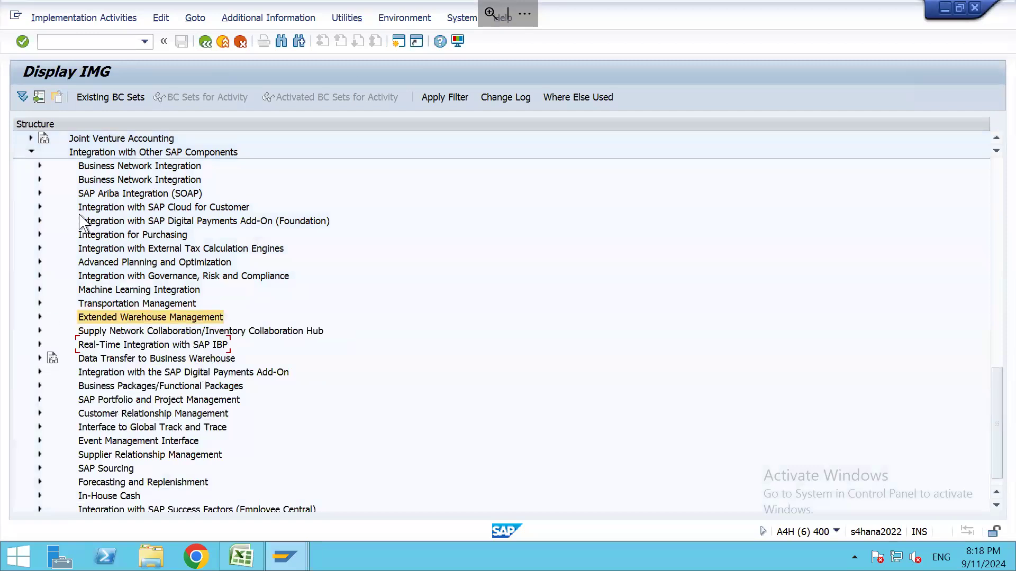
pyautogui.click(31, 152)
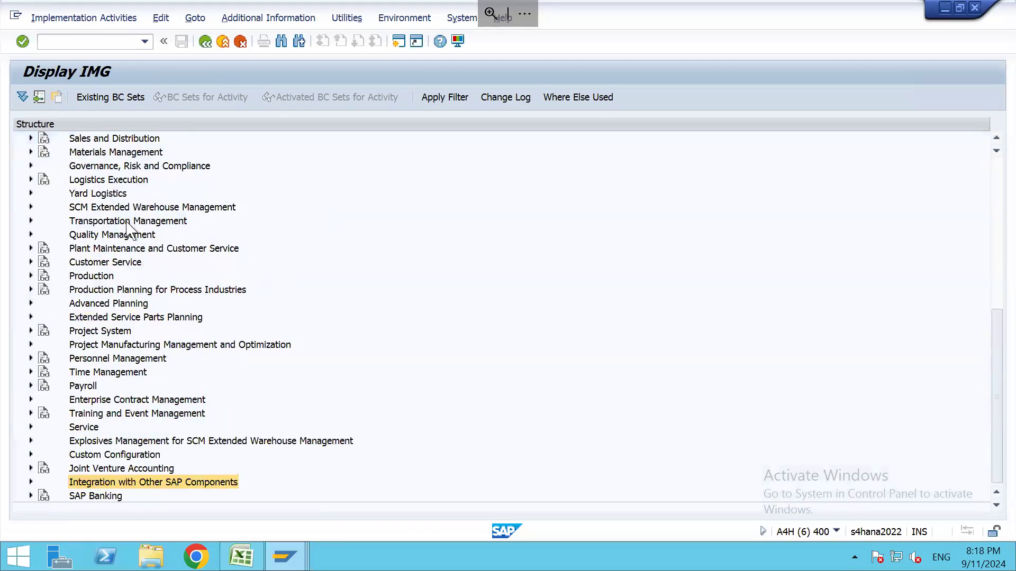
pyautogui.scroll(3, 128, 224)
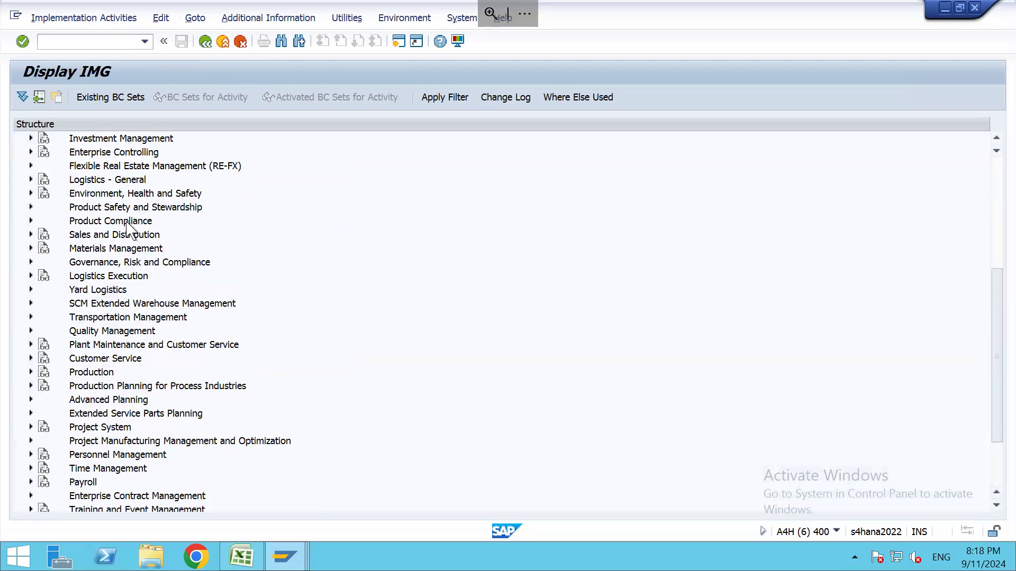
pyautogui.click(231, 307)
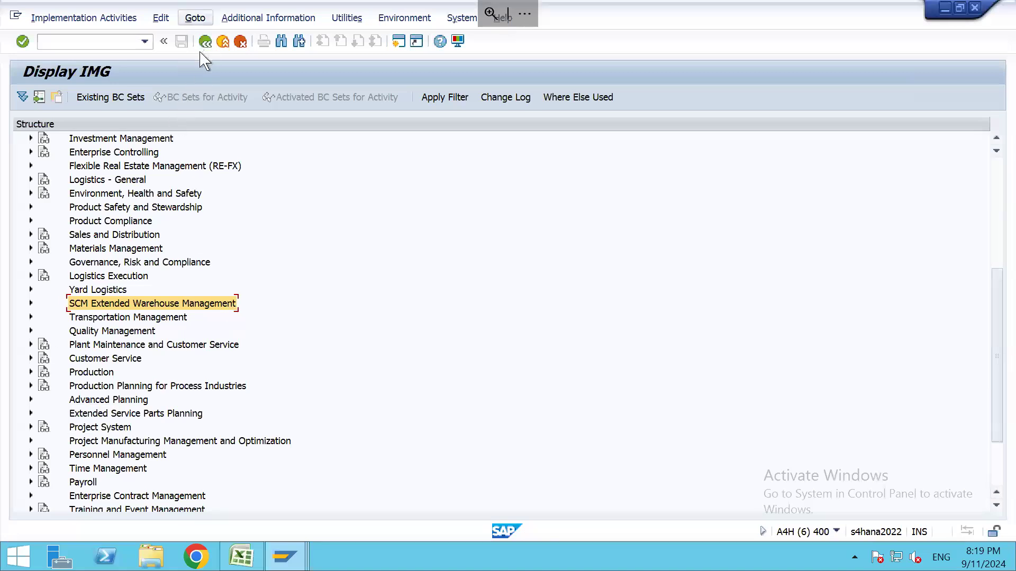
# Switch to the inbound queue monitor session, run transaction /nspro in it and display the SAP reference IMG
pyautogui.hotkey('alt', 'Tab')
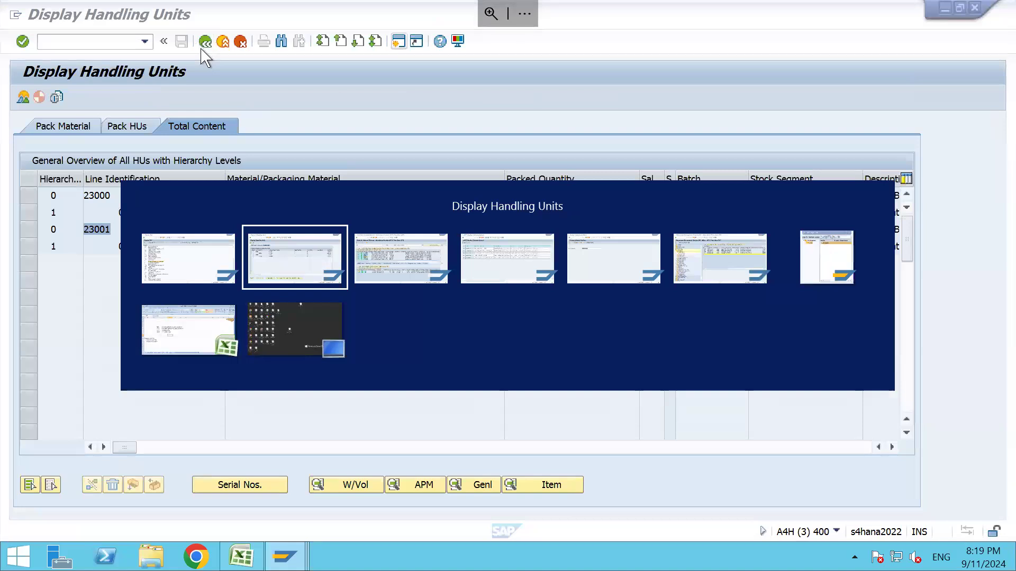
pyautogui.hotkey('alt', 'Tab')
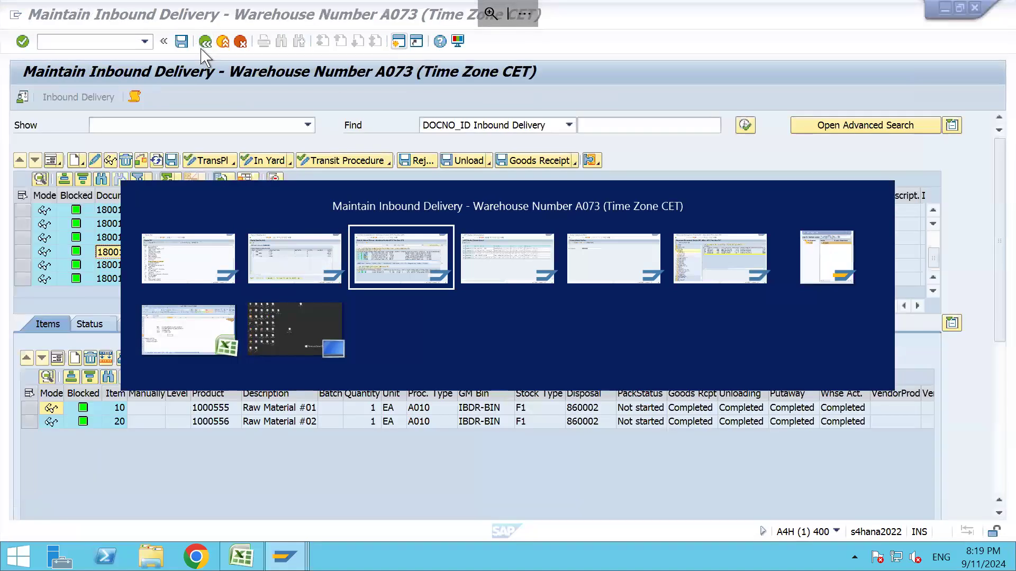
pyautogui.hotkey('alt', 'Tab')
pyautogui.hotkey('ctrl', '/')
pyautogui.write('/nspro')
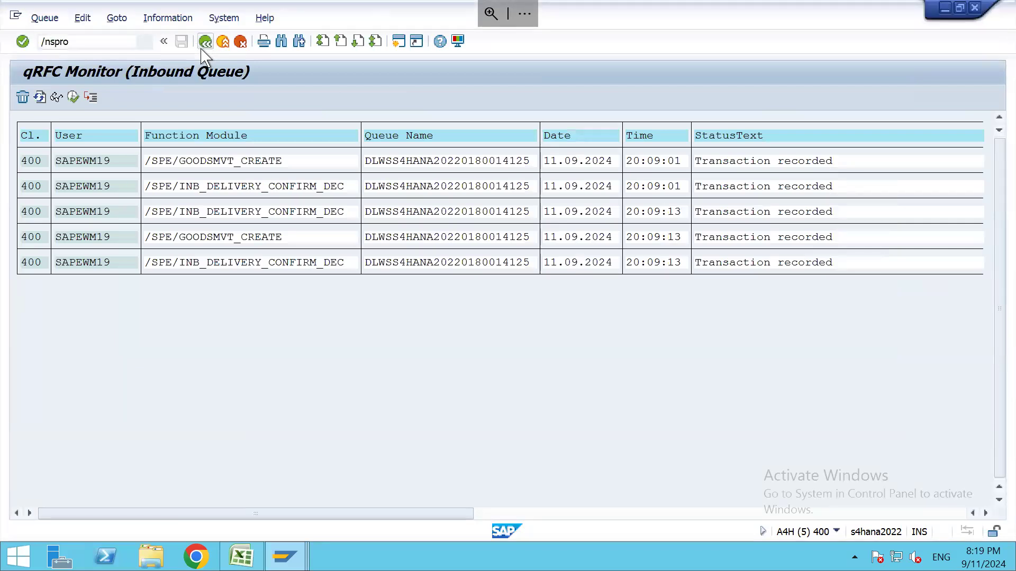
pyautogui.press('Return')
pyautogui.click(77, 99)
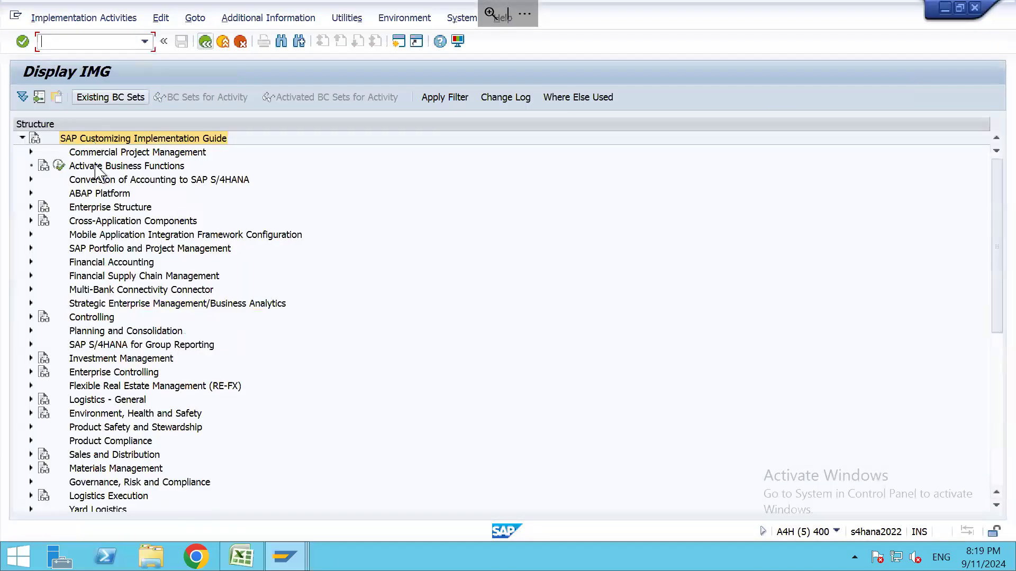
# Expand SCM Extended Warehouse Management and its Extended Warehouse Management branch in the IMG structure
pyautogui.click(119, 358)
pyautogui.scroll(-3, 117, 363)
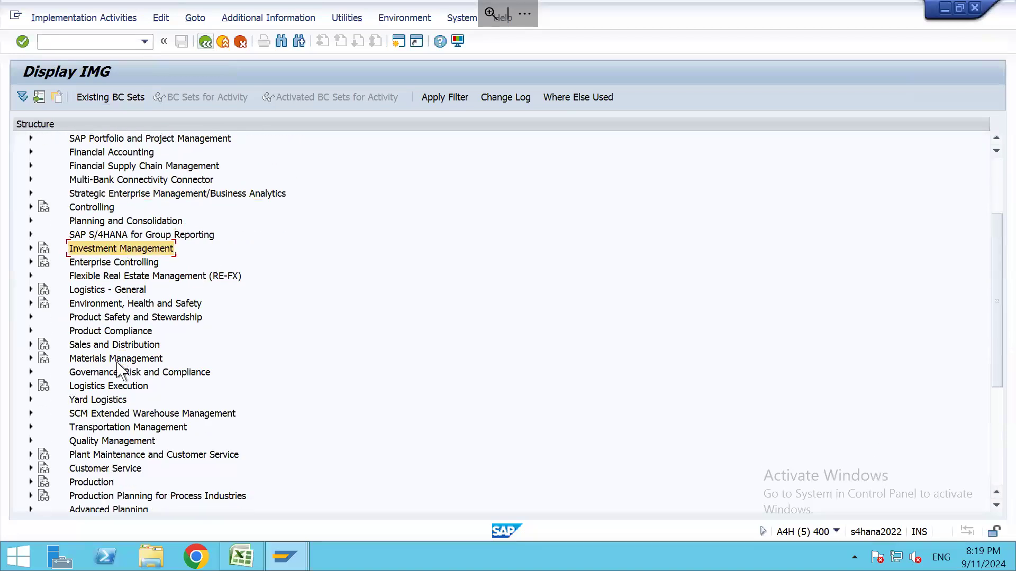
pyautogui.click(127, 416)
pyautogui.doubleClick(127, 418)
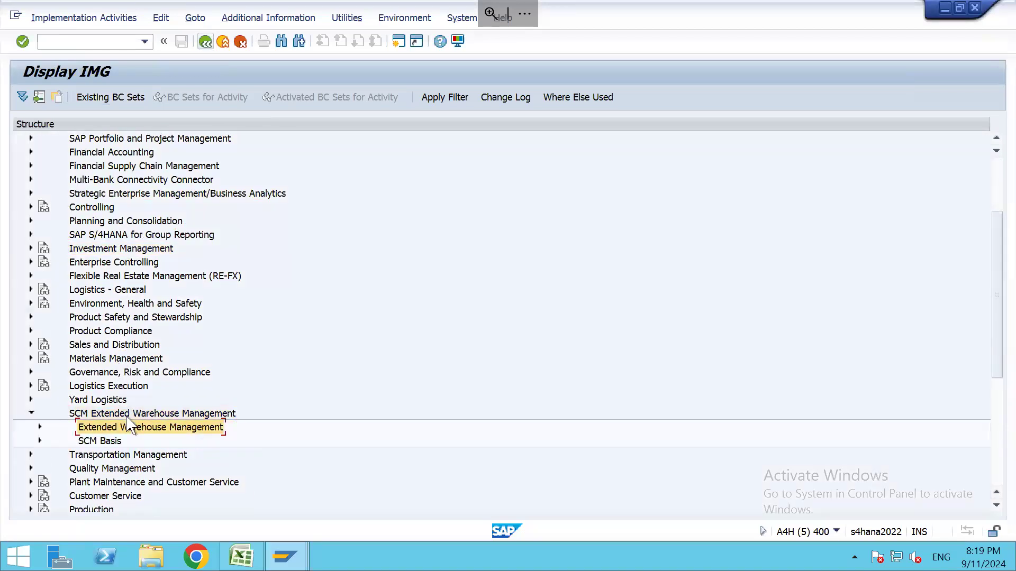
pyautogui.doubleClick(129, 423)
pyautogui.press('Down')
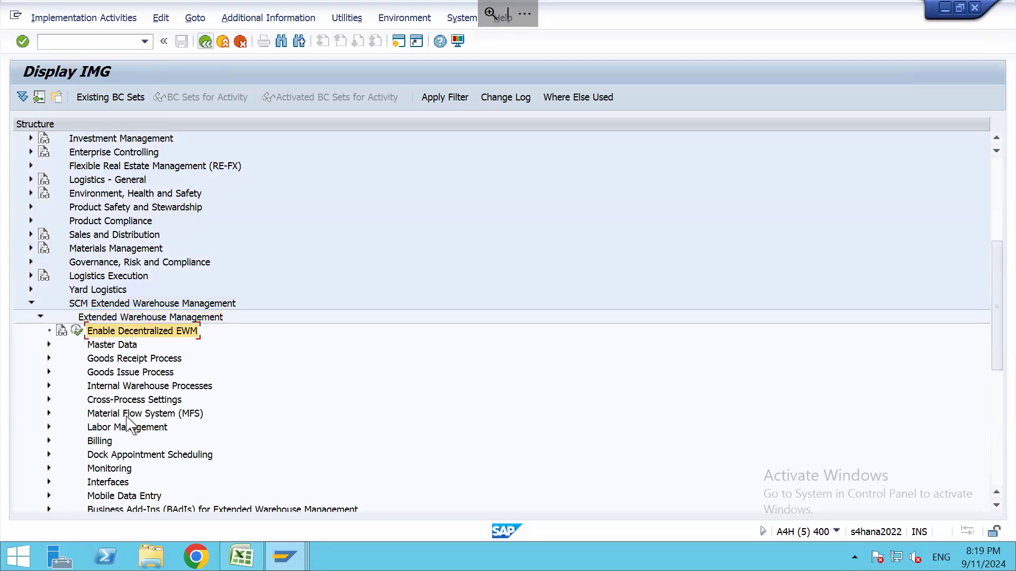
# Expand the Goods Receipt Process branch down through Strategies to Storage Type Search
pyautogui.press('Down')
pyautogui.press('Down')
pyautogui.press('Right')
pyautogui.press('Down')
pyautogui.press('Down')
pyautogui.press('Down')
pyautogui.press('Down')
pyautogui.press('Right')
pyautogui.doubleClick(149, 455)
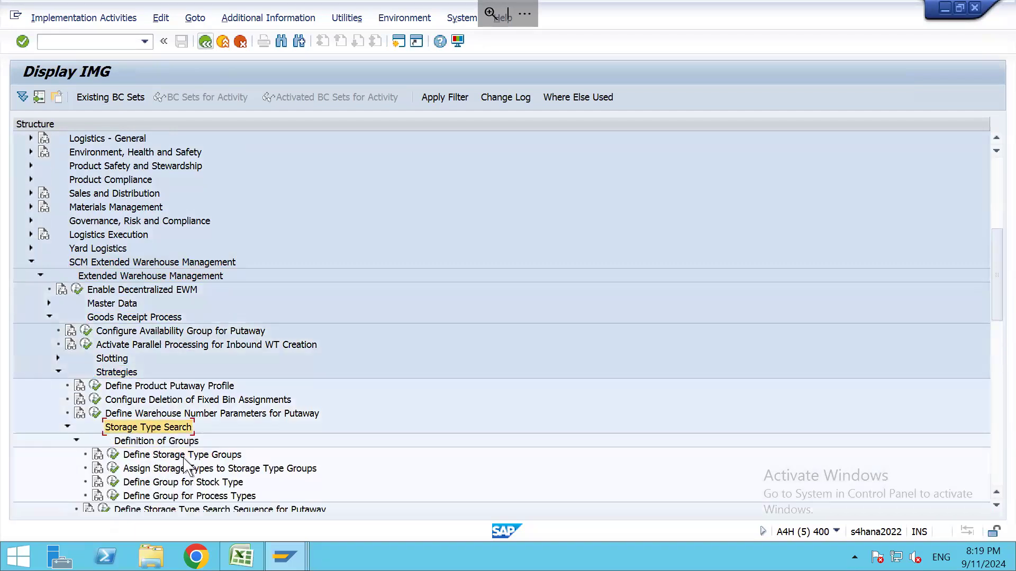
# Collapse Definition of Groups and execute the Assign Storage Types to Storage Type Search Sequence activity
pyautogui.scroll(-2, 149, 460)
pyautogui.click(77, 358)
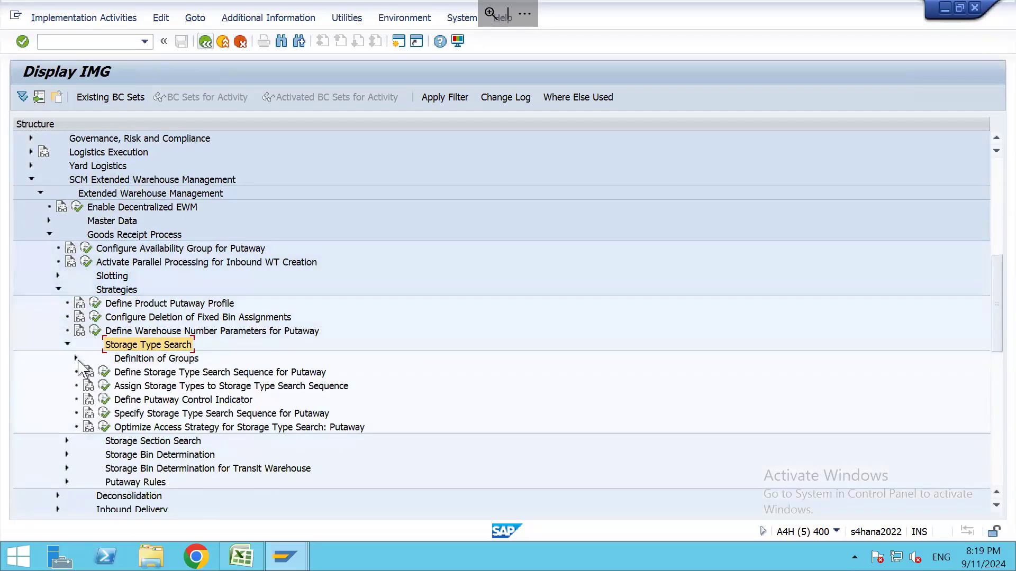
pyautogui.click(149, 375)
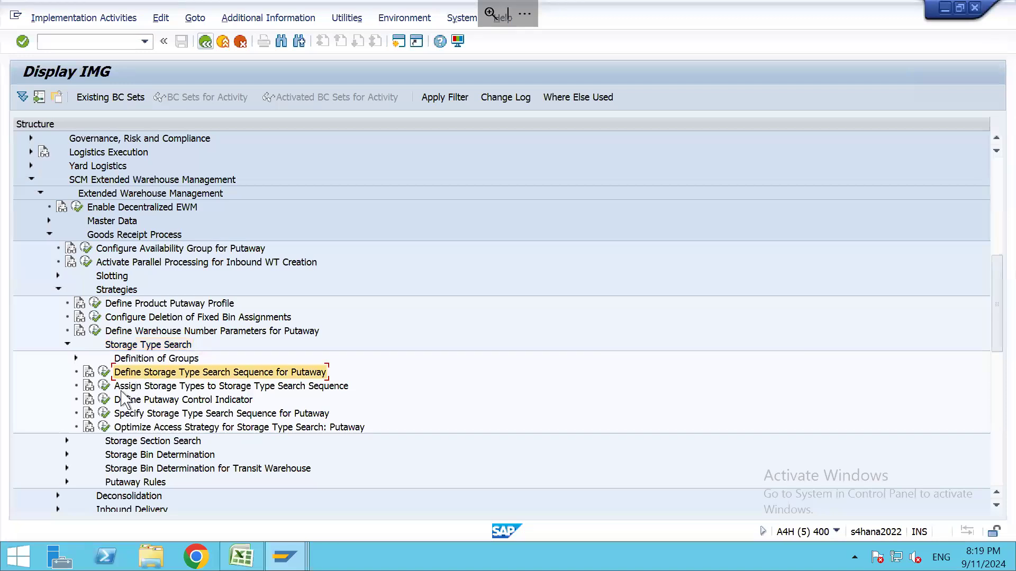
pyautogui.click(123, 390)
pyautogui.click(104, 387)
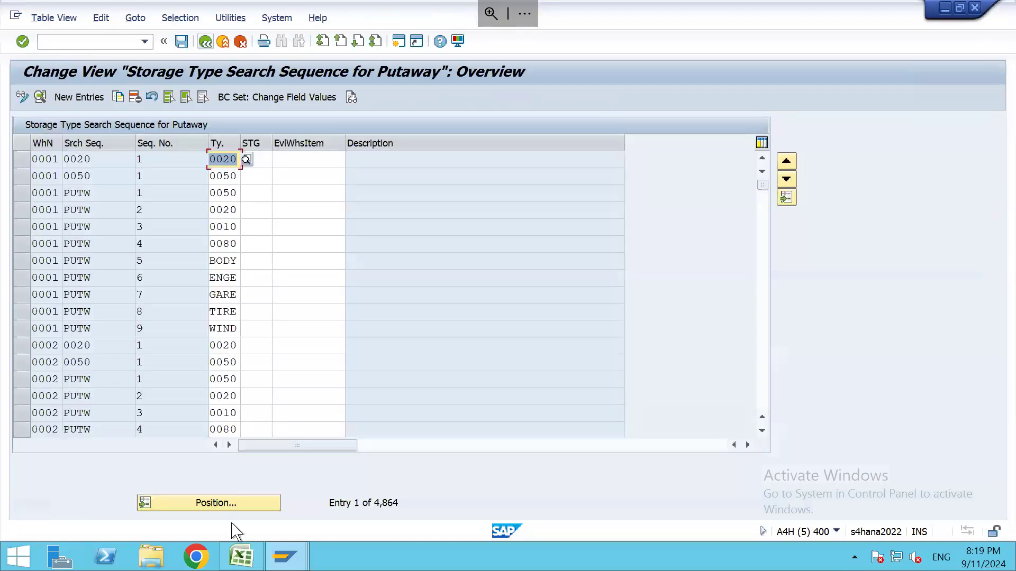
# Position the storage type search sequence list at warehouse number A073
pyautogui.click(233, 504)
pyautogui.write('A073')
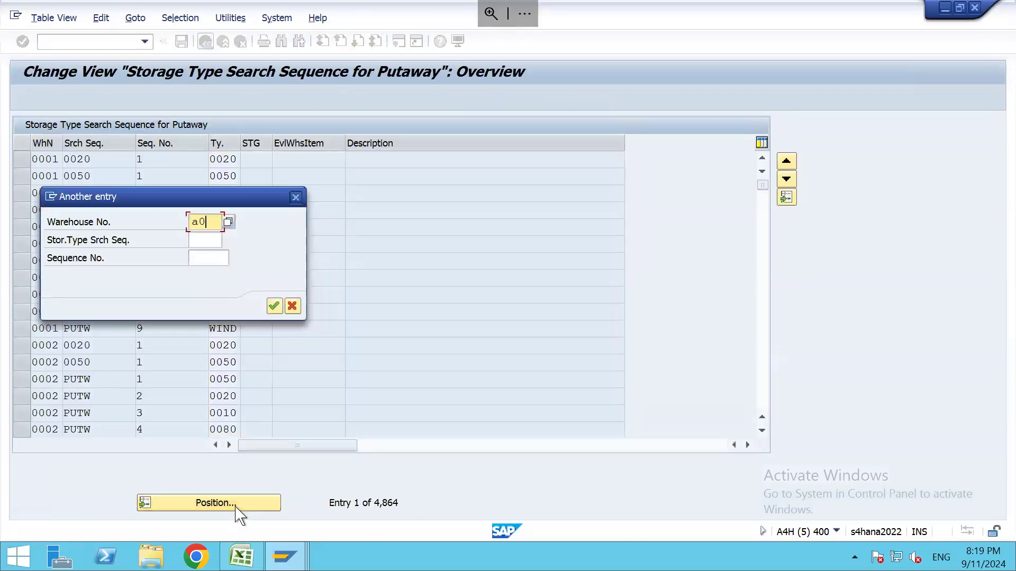
pyautogui.press('Return')
# Examine the sequence numbers and storage types of warehouse A073's MIX search sequence and return to the IMG structure
pyautogui.doubleClick(74, 159)
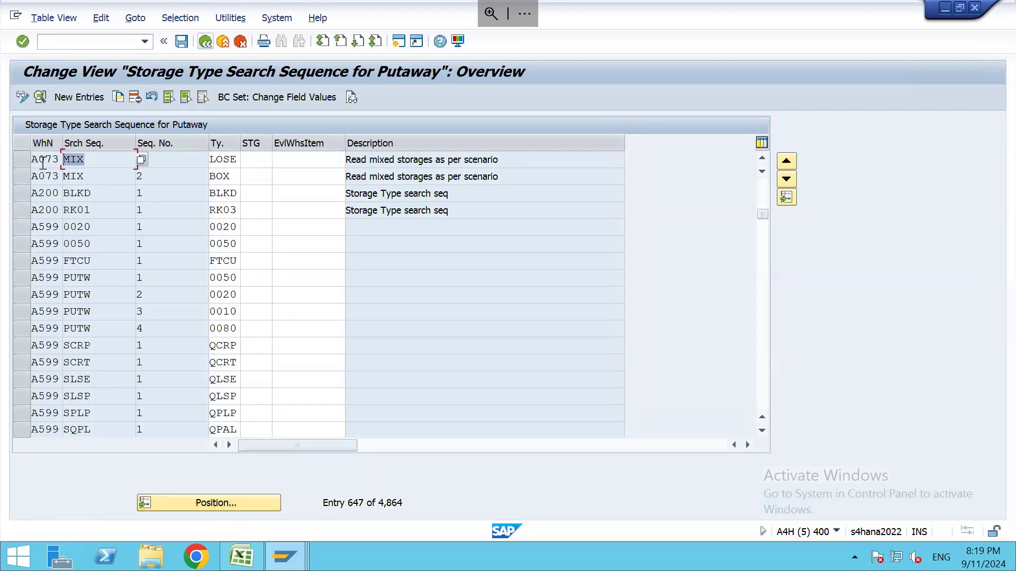
pyautogui.doubleClick(88, 176)
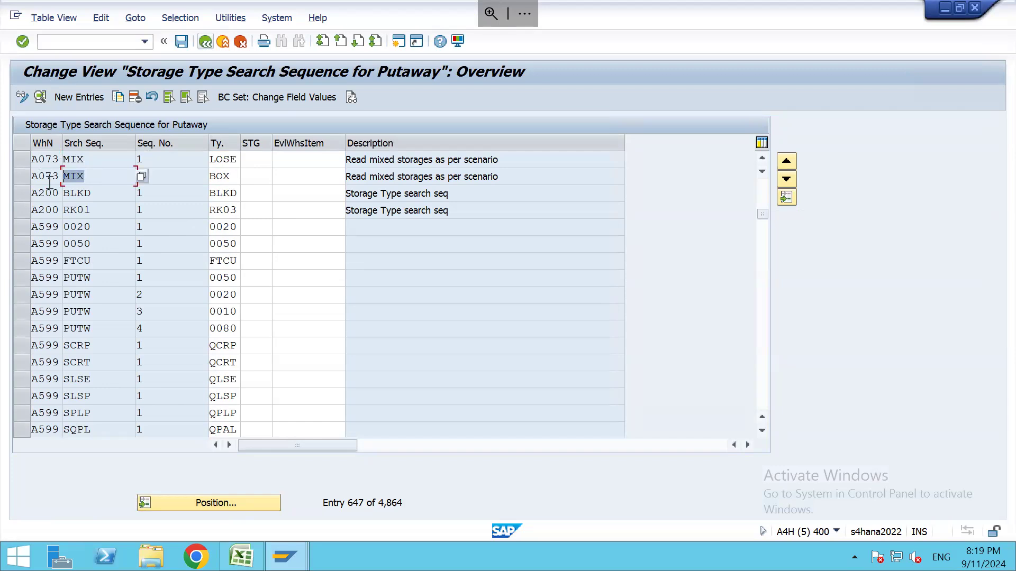
pyautogui.click(222, 160)
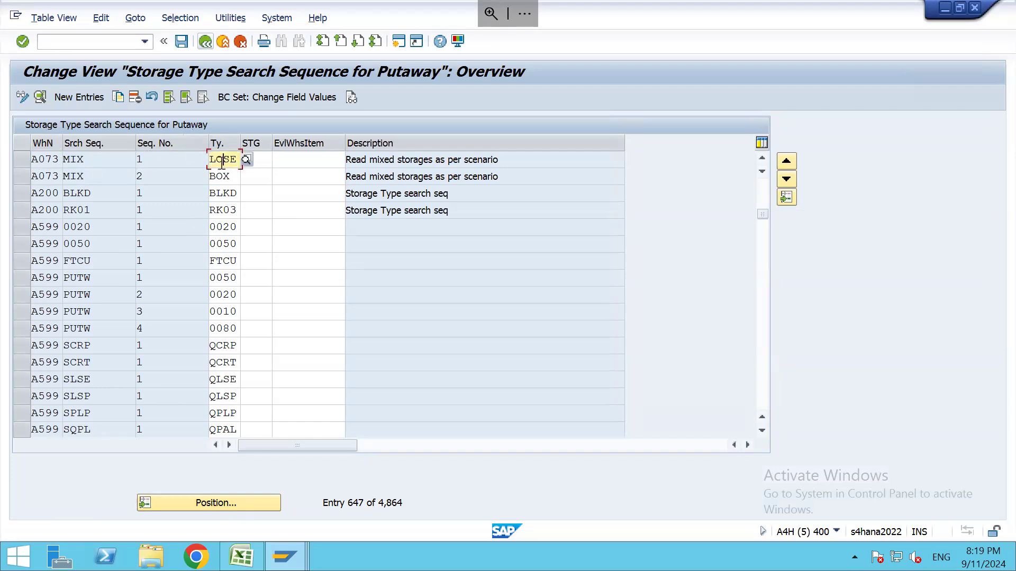
pyautogui.click(234, 176)
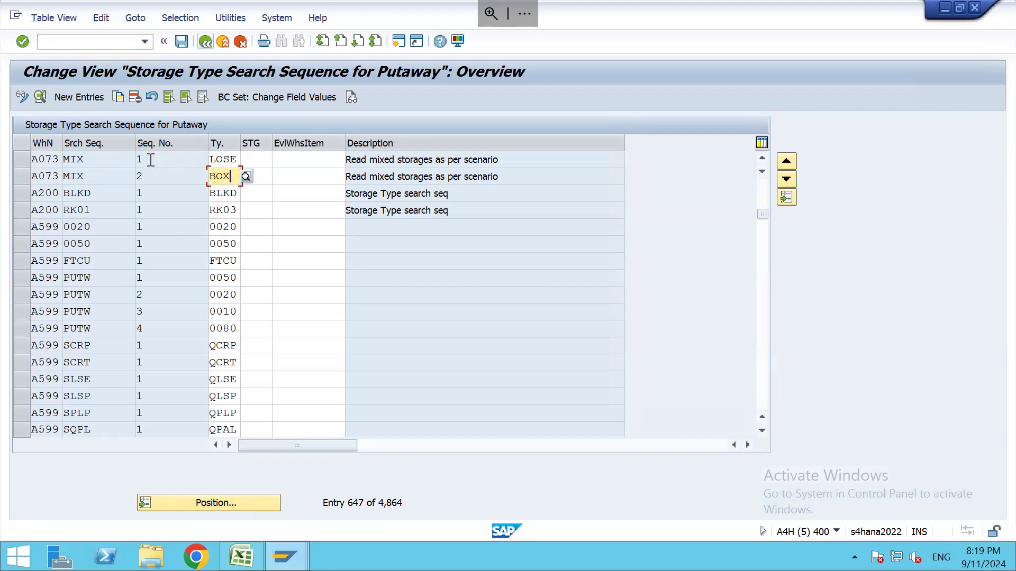
pyautogui.click(144, 176)
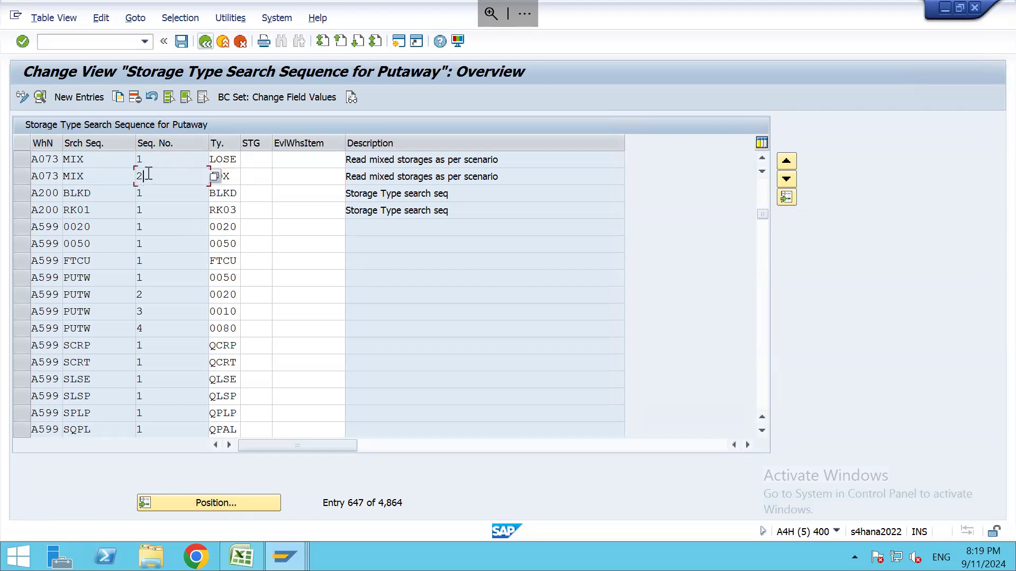
pyautogui.click(151, 157)
pyautogui.moveTo(115, 165); pyautogui.dragTo(53, 159)
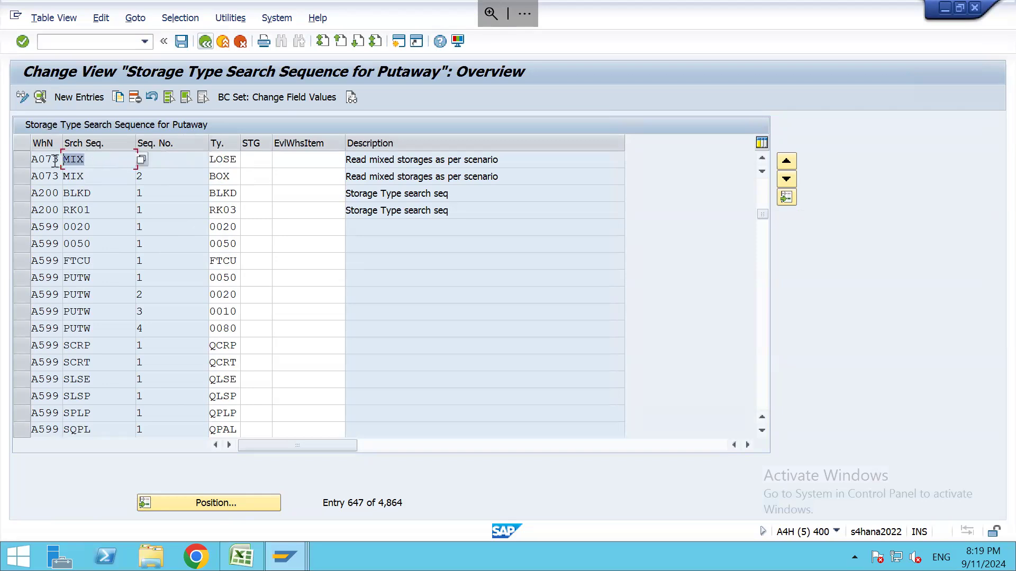
pyautogui.click(193, 161)
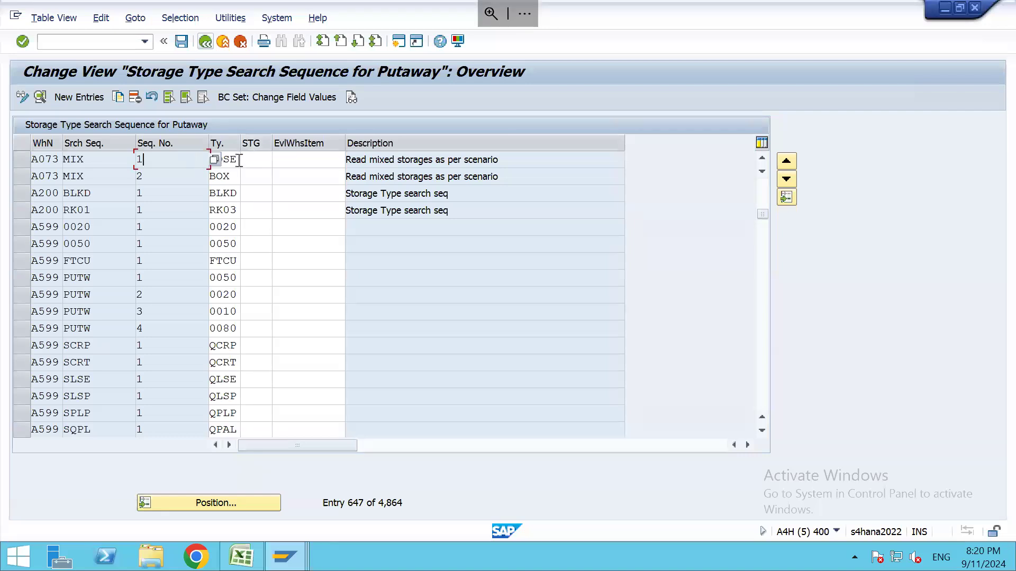
pyautogui.moveTo(238, 159); pyautogui.dragTo(204, 164)
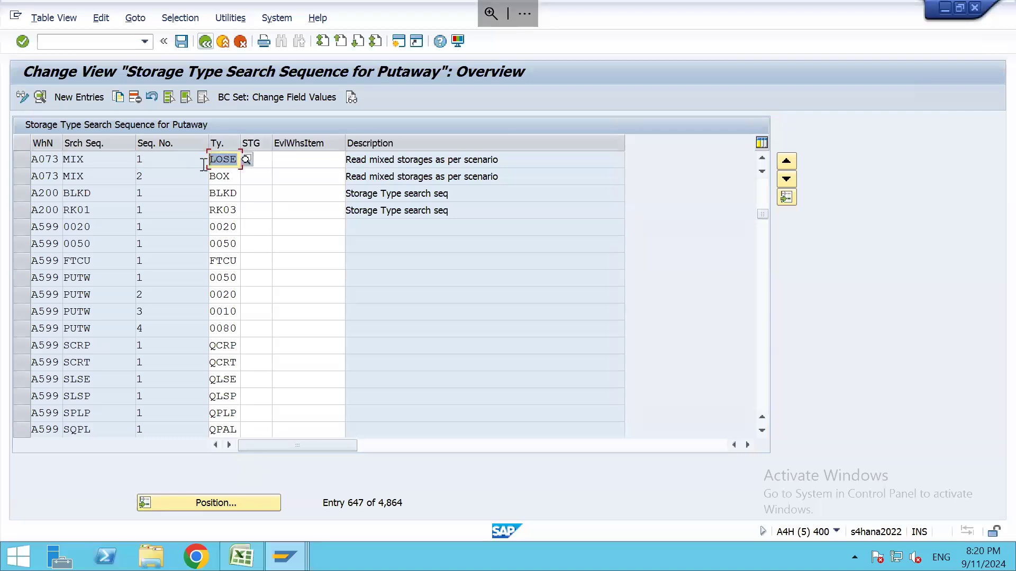
pyautogui.click(154, 160)
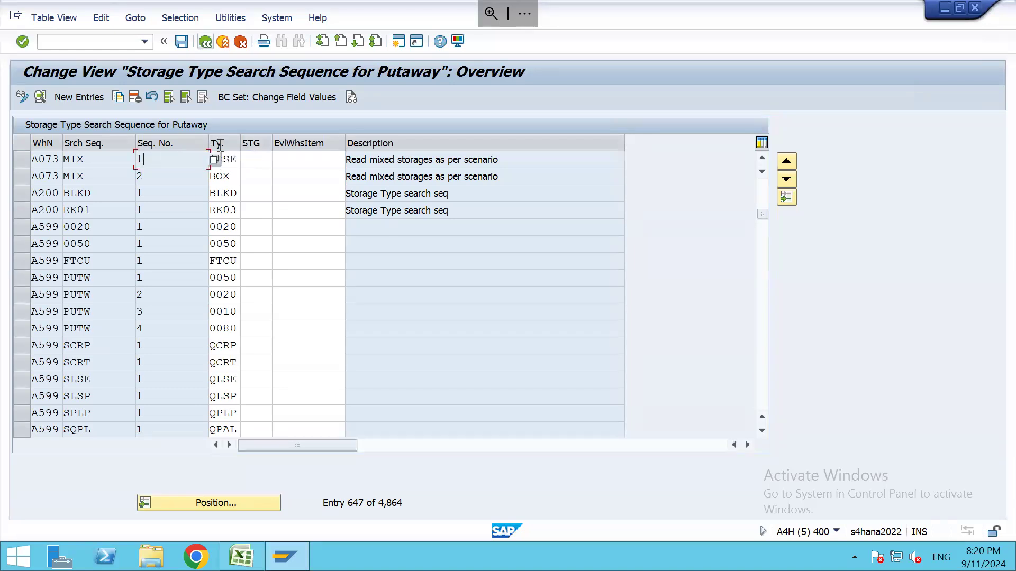
pyautogui.moveTo(237, 175); pyautogui.dragTo(183, 178)
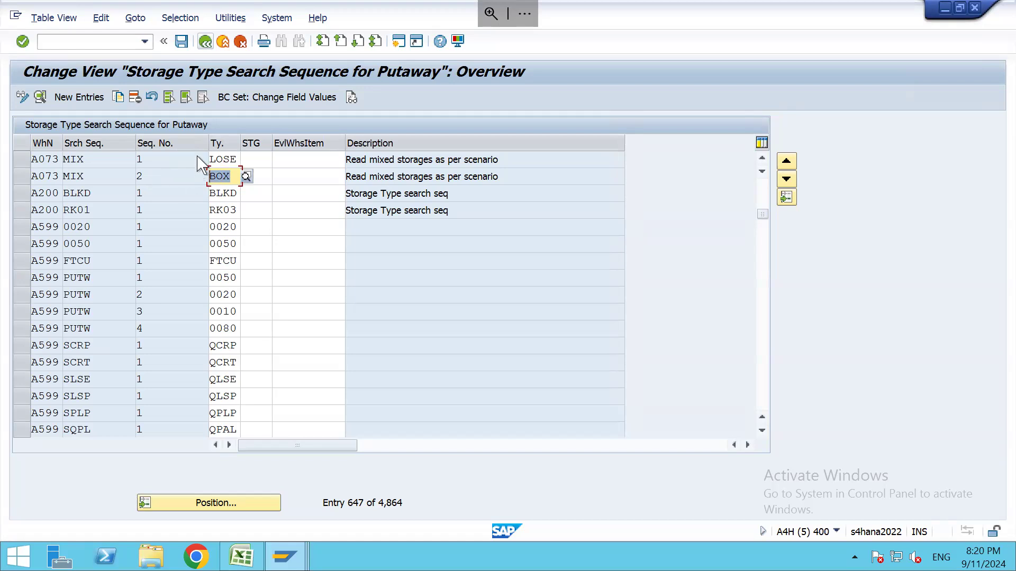
pyautogui.click(224, 160)
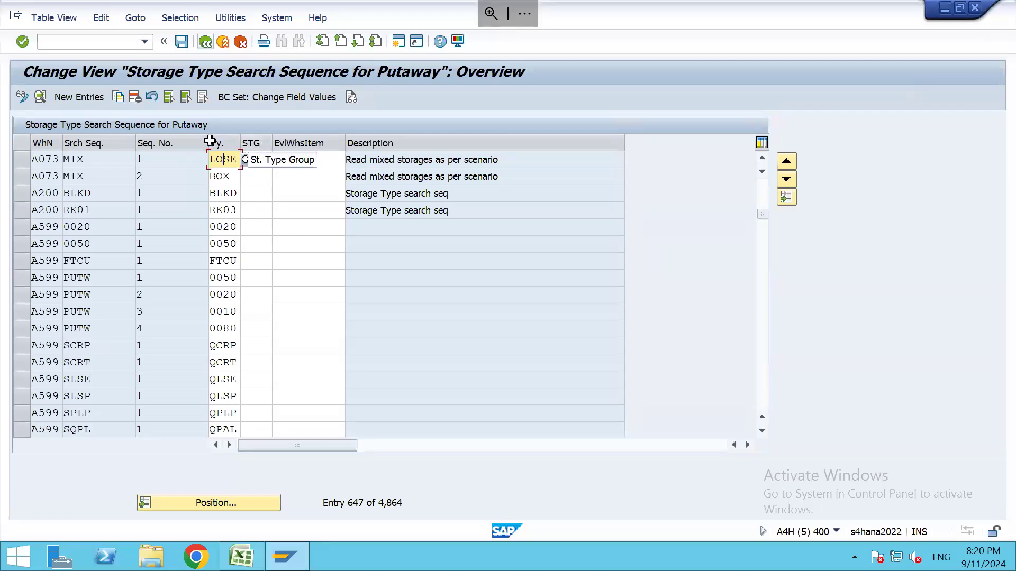
pyautogui.click(79, 163)
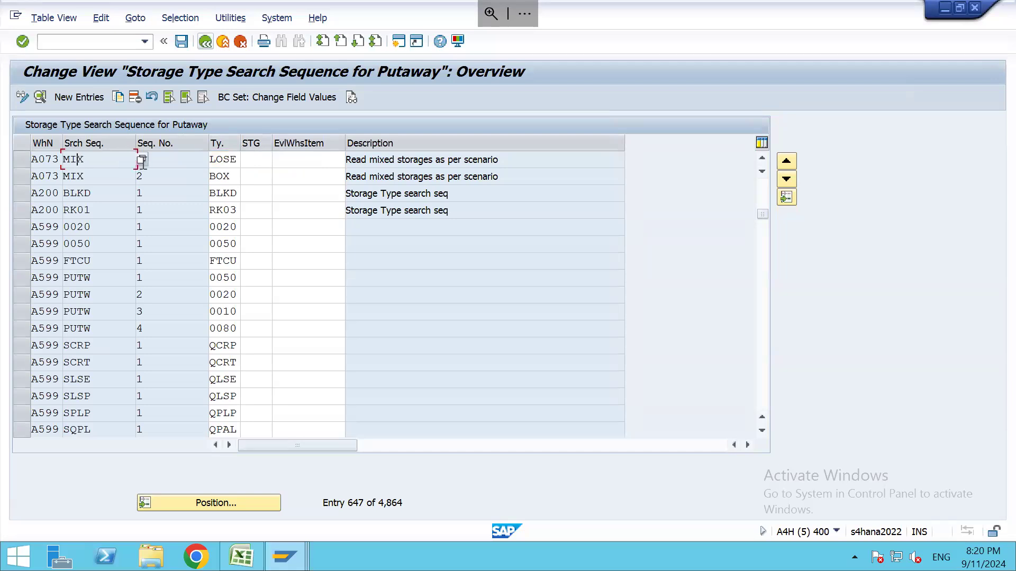
pyautogui.click(160, 160)
pyautogui.write('1')
pyautogui.click(144, 180)
pyautogui.click(205, 42)
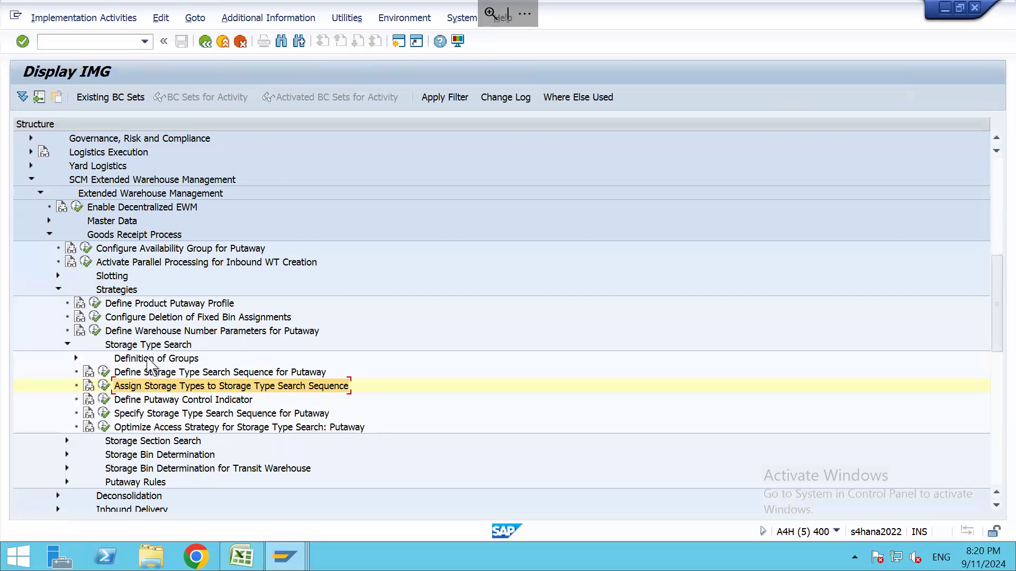
# Expand Definition of Groups under Storage Type Search and execute the Define Storage Type Groups activity
pyautogui.click(150, 360)
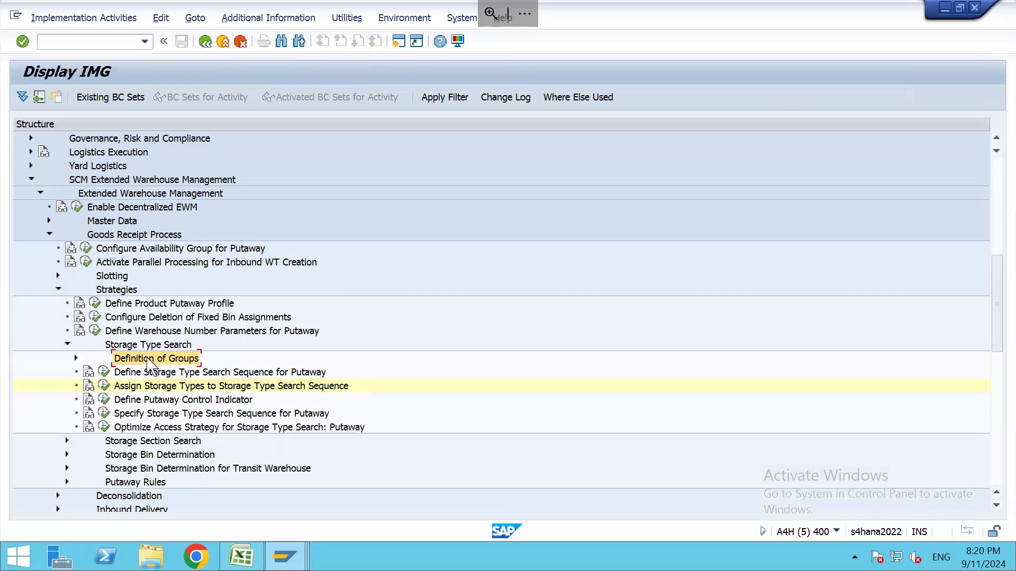
pyautogui.doubleClick(149, 359)
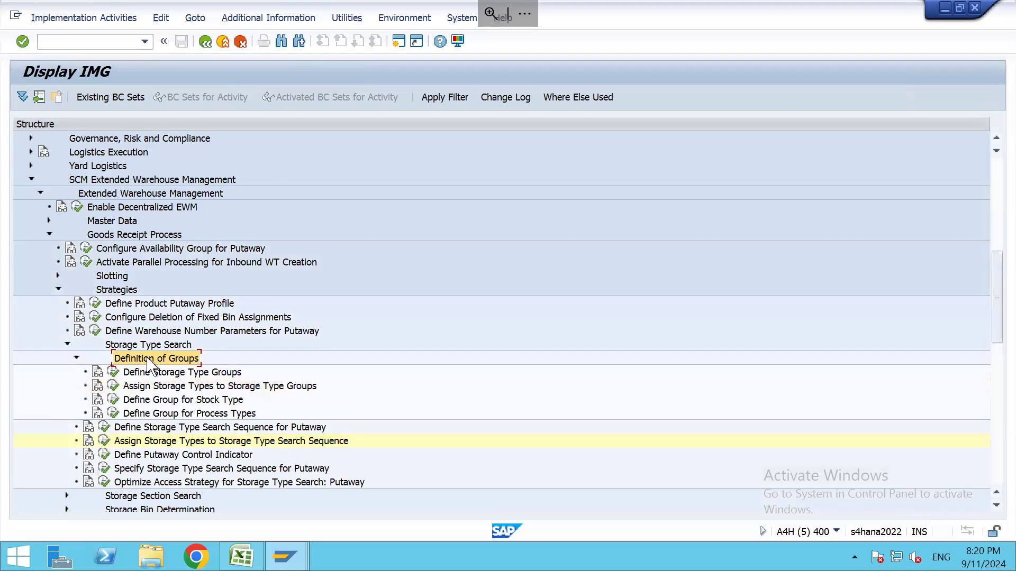
pyautogui.click(193, 373)
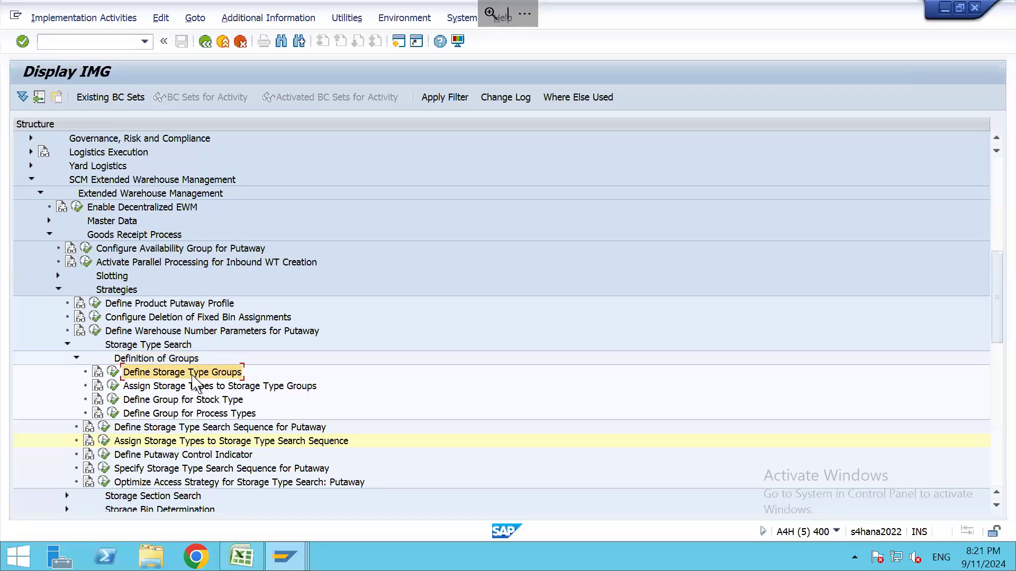
pyautogui.click(115, 374)
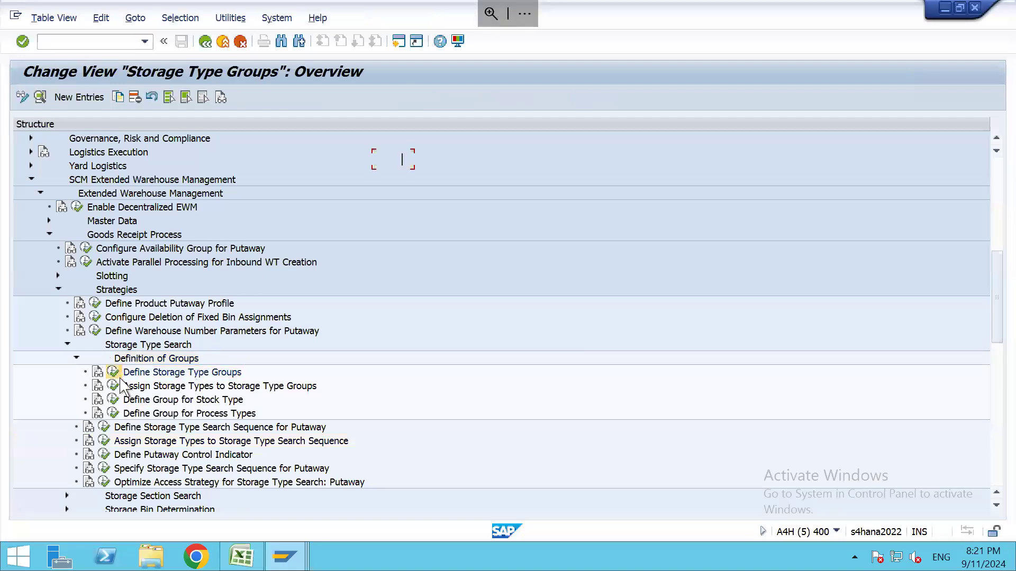
# Start a new storage type group entry with warehouse number A073 and storage type group A0MX
pyautogui.click(80, 98)
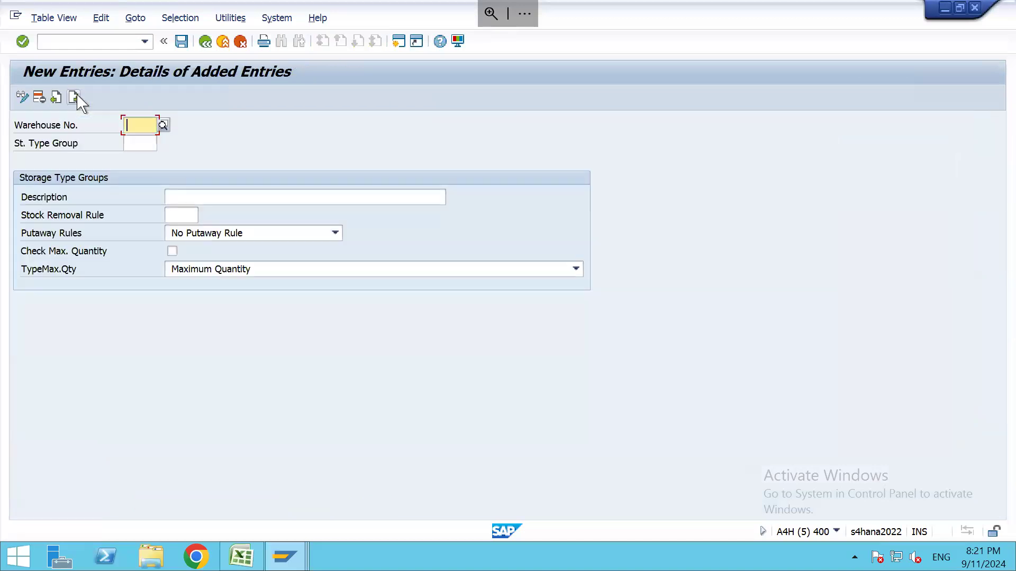
pyautogui.write('A073')
pyautogui.press('Tab')
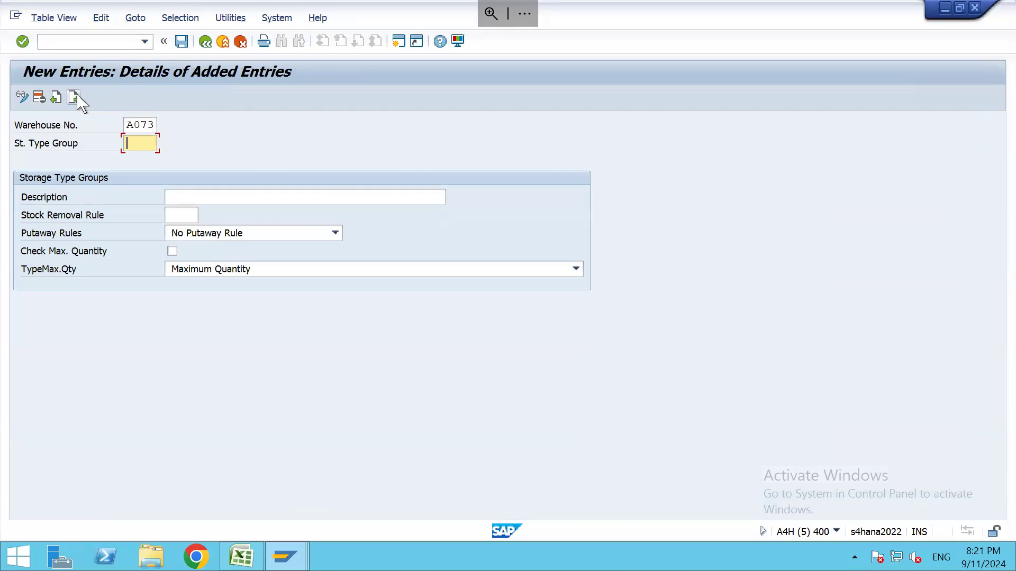
pyautogui.write('A0MX')
pyautogui.press('Return')
# Set the new storage type group's description to "Mix Storage types-LOSE/BOX/Pallet"
pyautogui.write('Mis')
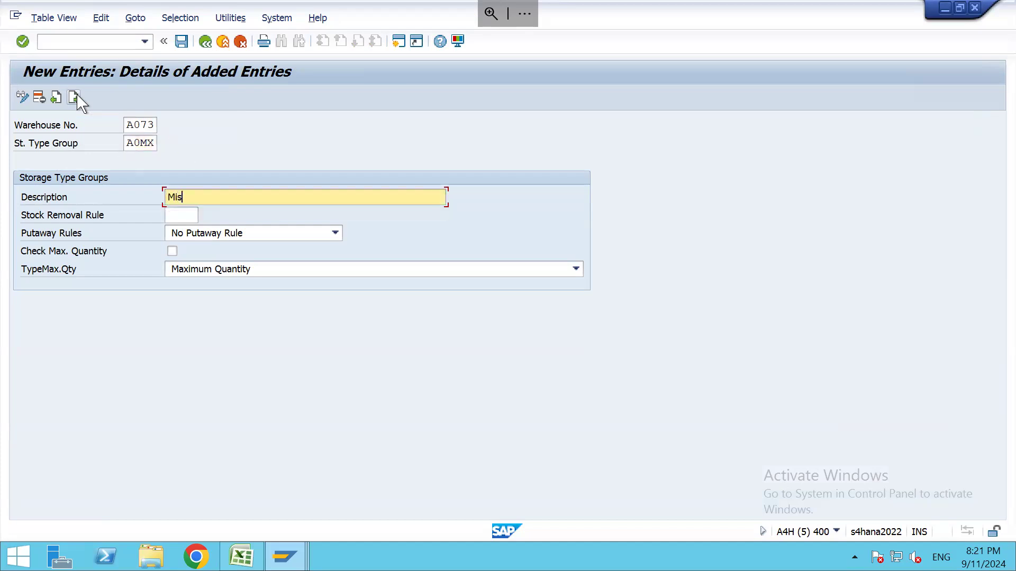
pyautogui.press('BackSpace')
pyautogui.write('x Storage types-LOSE/BOX/Pallet')
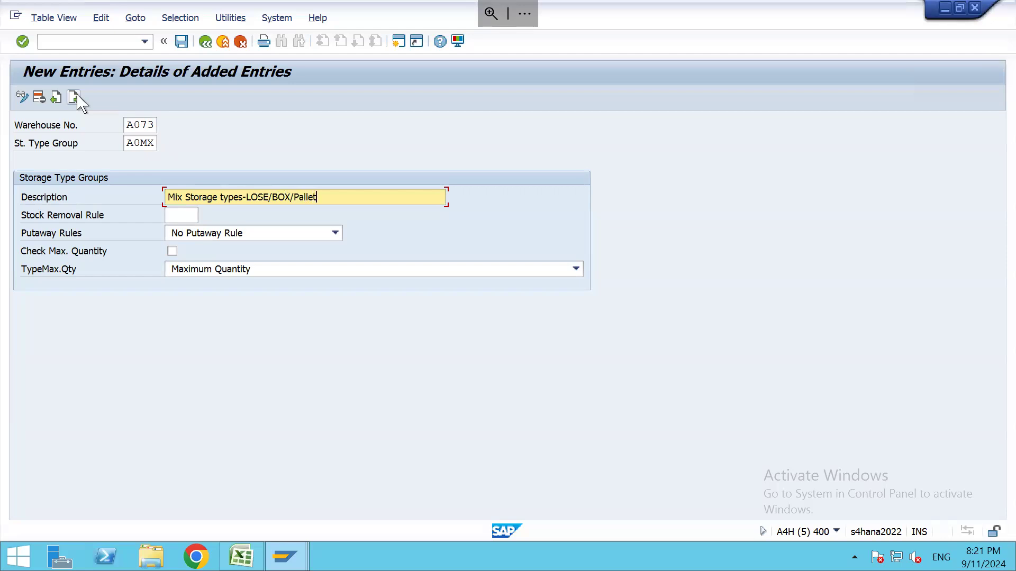
pyautogui.press('Return')
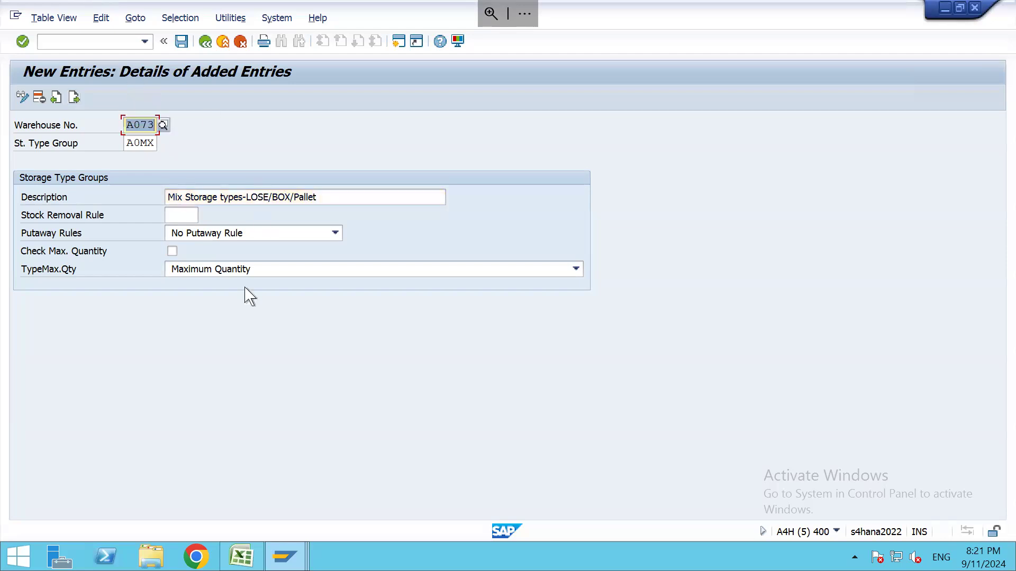
pyautogui.click(49, 217)
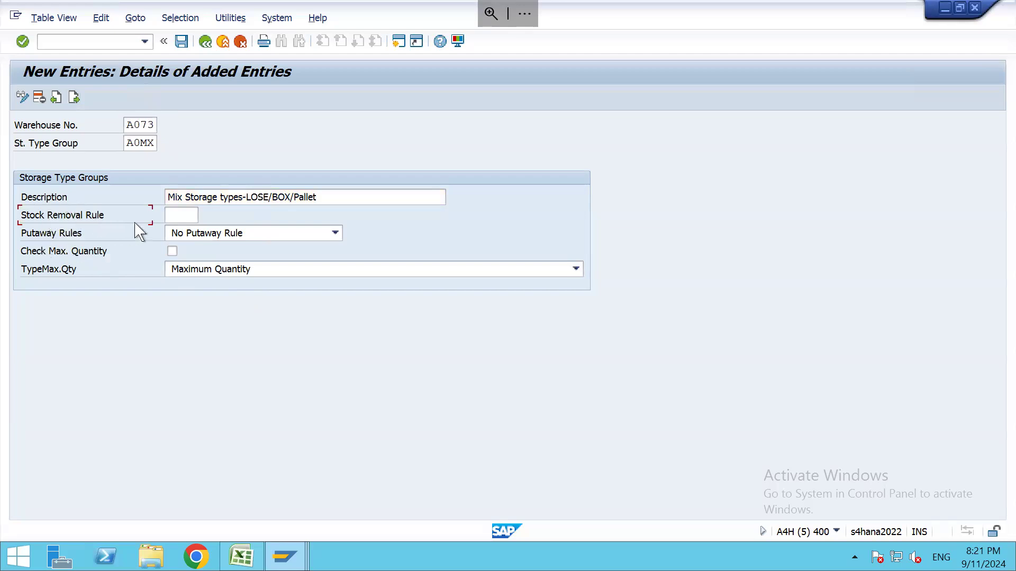
# Save the new storage type group under customizing request A4HK902829 and return to the IMG structure
pyautogui.click(181, 43)
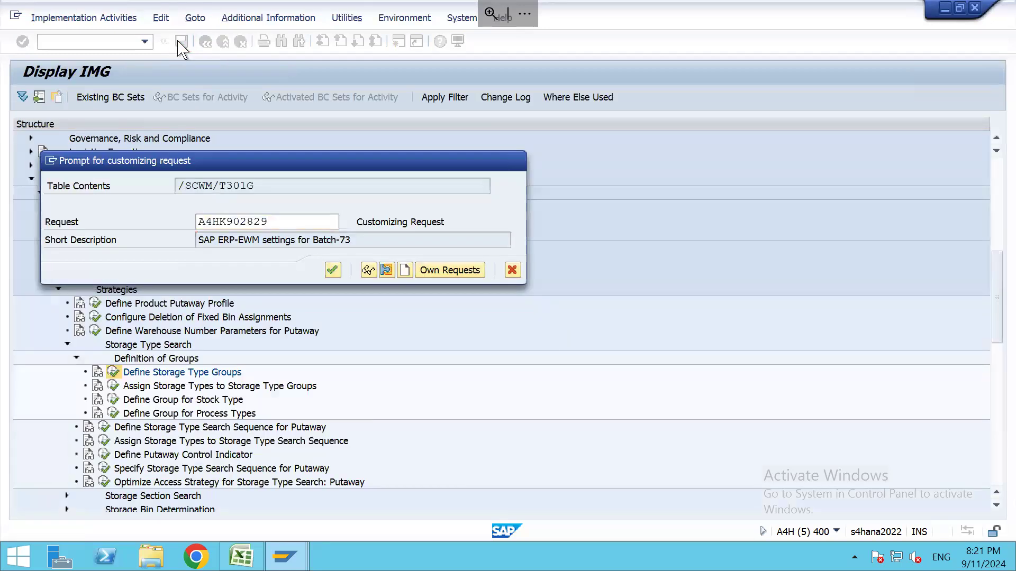
pyautogui.press('Return')
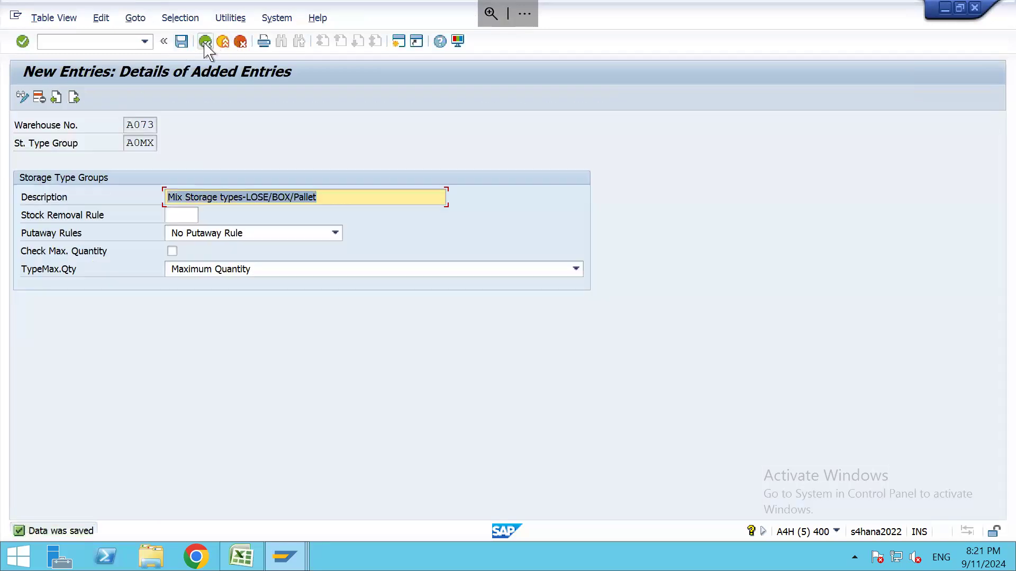
pyautogui.click(204, 43)
pyautogui.click(205, 42)
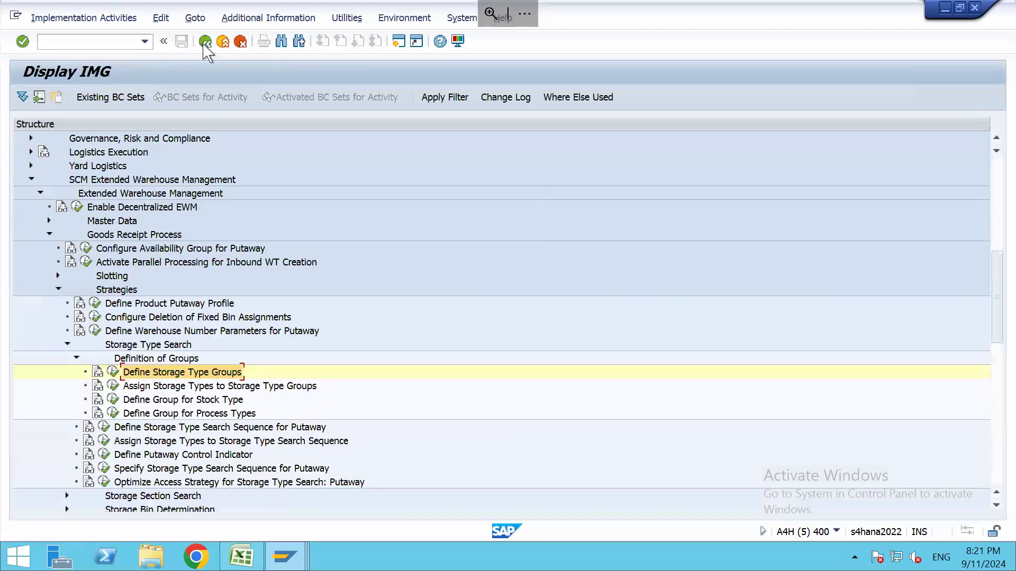
# Execute the Assign Storage Types to Storage Type Groups activity and start new entries
pyautogui.click(132, 387)
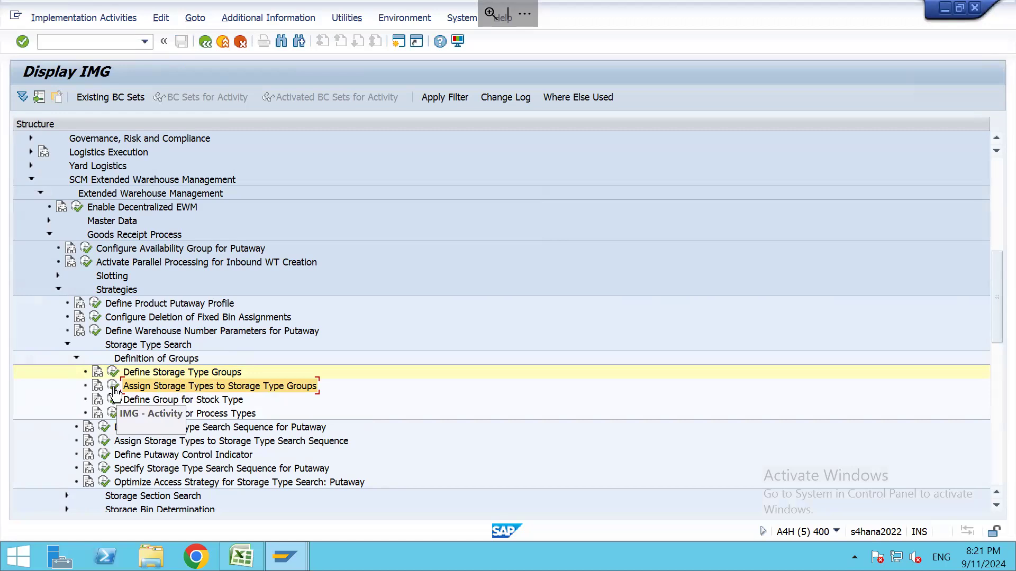
pyautogui.click(114, 390)
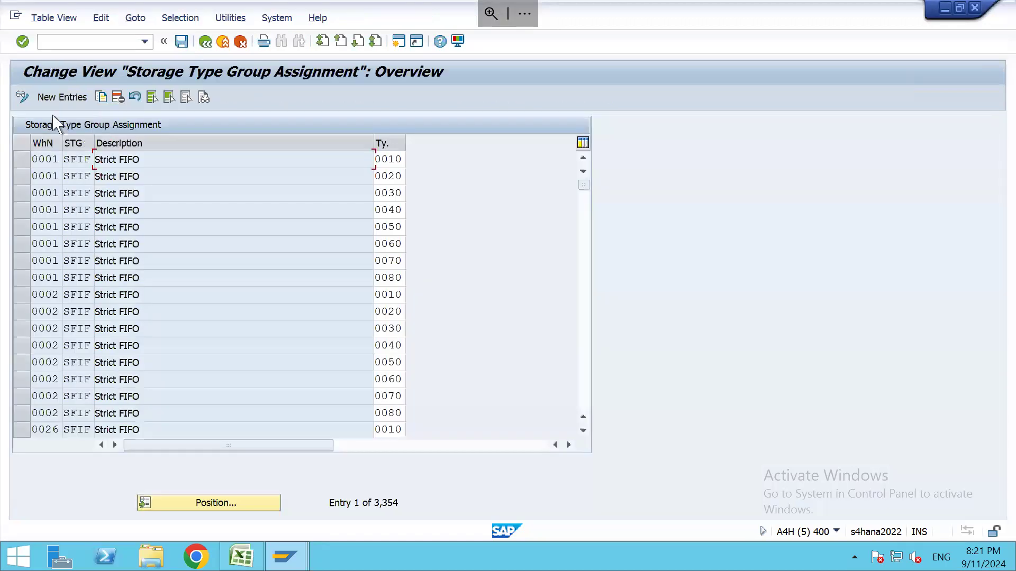
pyautogui.click(60, 98)
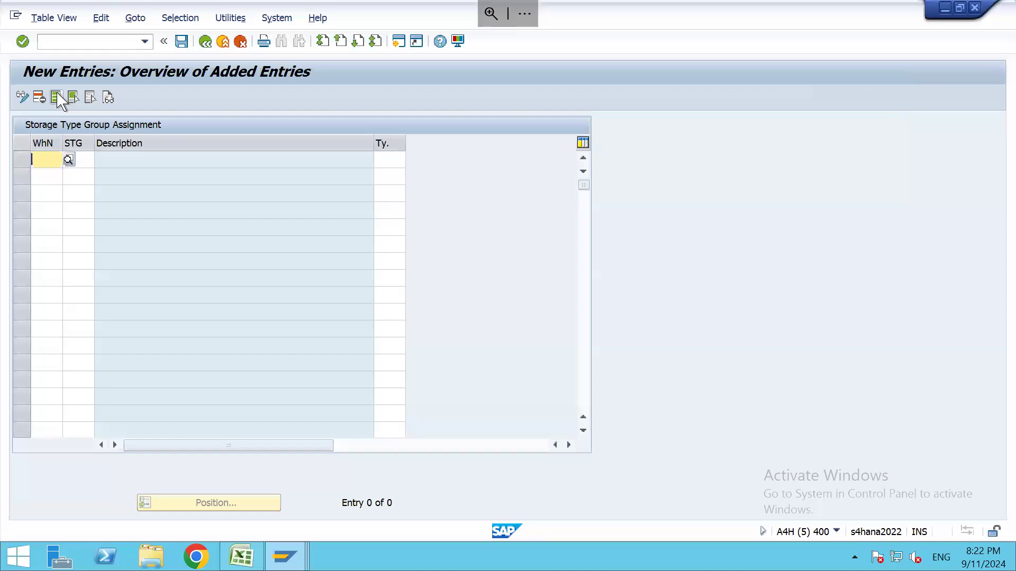
# Assign storage type LOSE to storage type group A0MX in warehouse A073
pyautogui.write('A073')
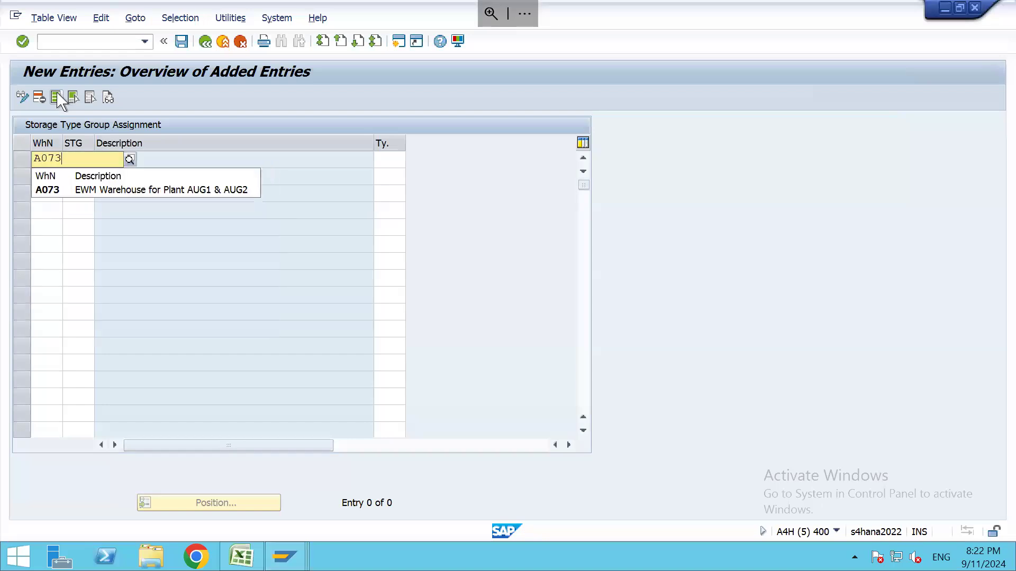
pyautogui.press('Tab')
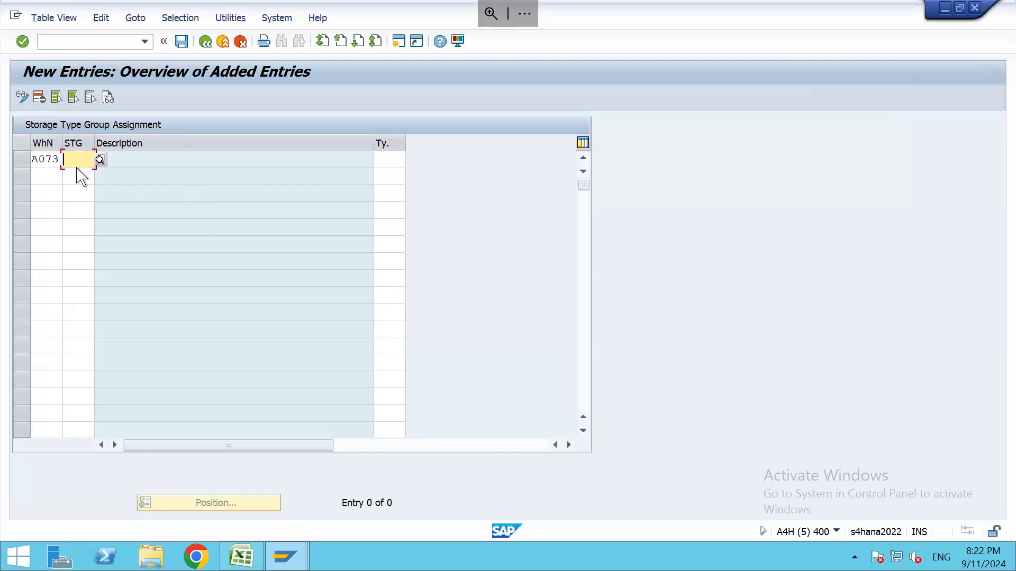
pyautogui.write('A0MX')
pyautogui.press('Tab')
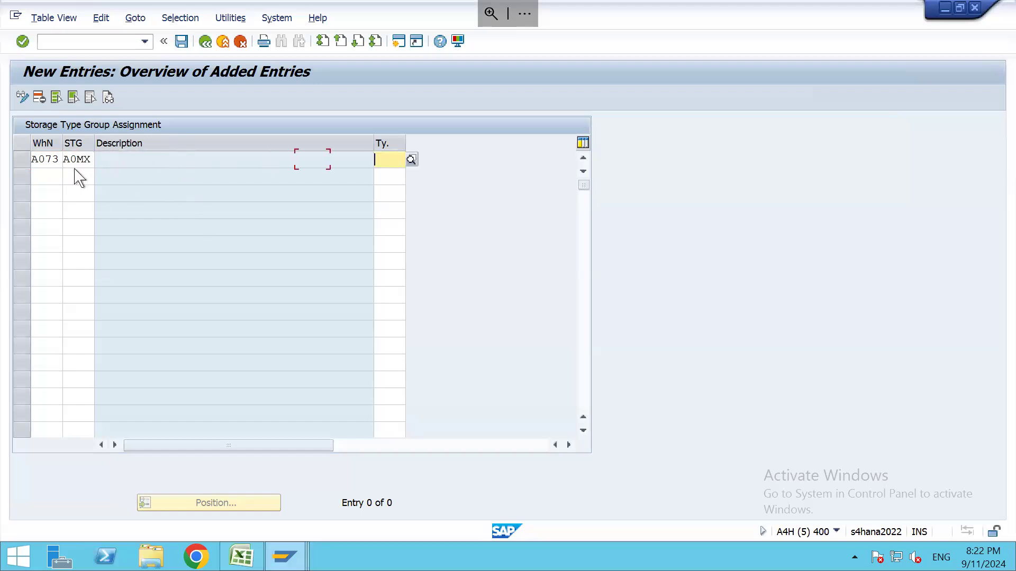
pyautogui.write('LOSE')
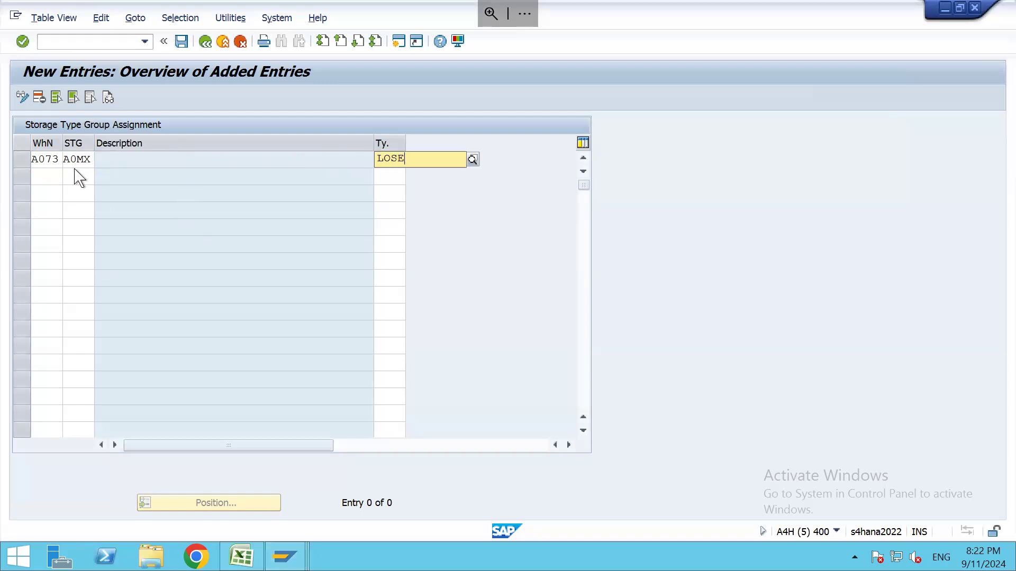
pyautogui.press('Return')
# Add a second assignment for warehouse A073, linking storage type BOX to group A0MX
pyautogui.write('A0')
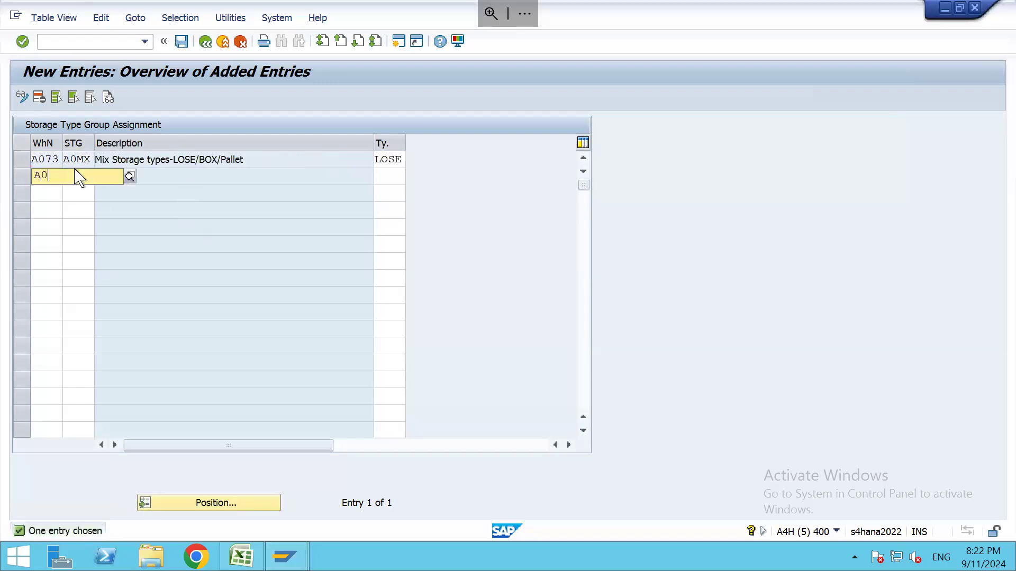
pyautogui.write('73')
pyautogui.press('Tab')
pyautogui.write('A0MX')
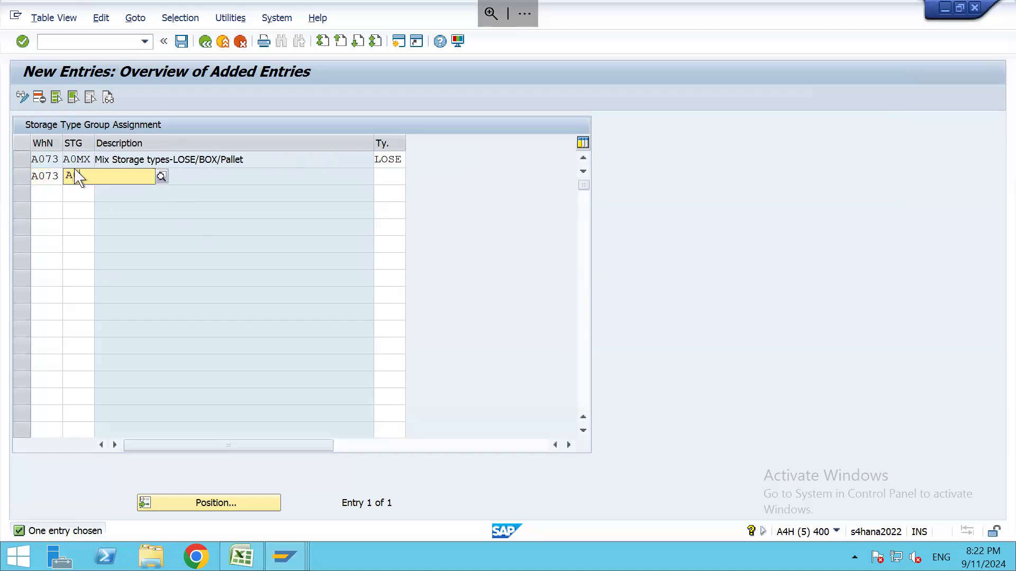
pyautogui.press('Tab')
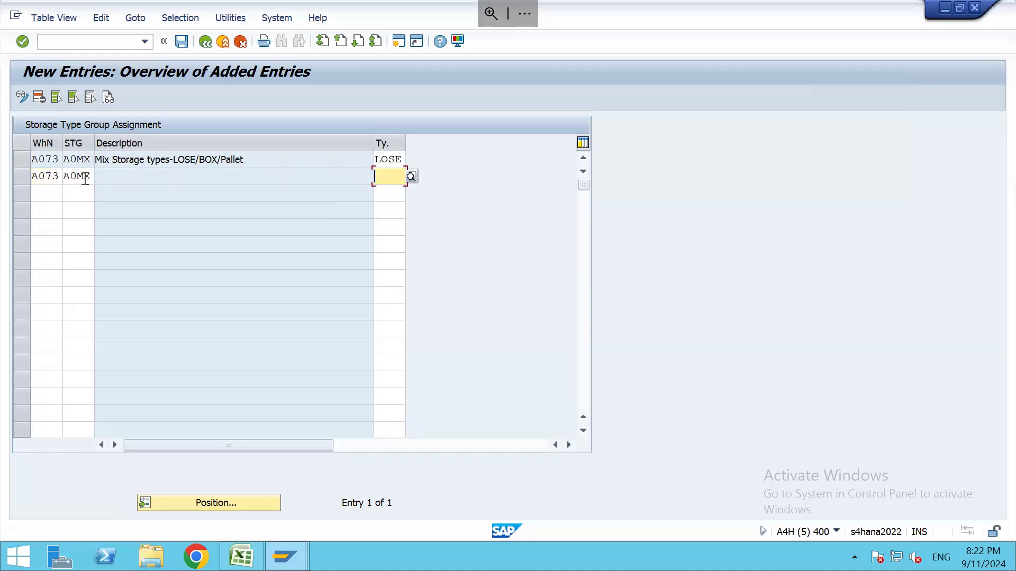
pyautogui.click(84, 179)
pyautogui.click(388, 176)
pyautogui.write('BOX')
pyautogui.press('Return')
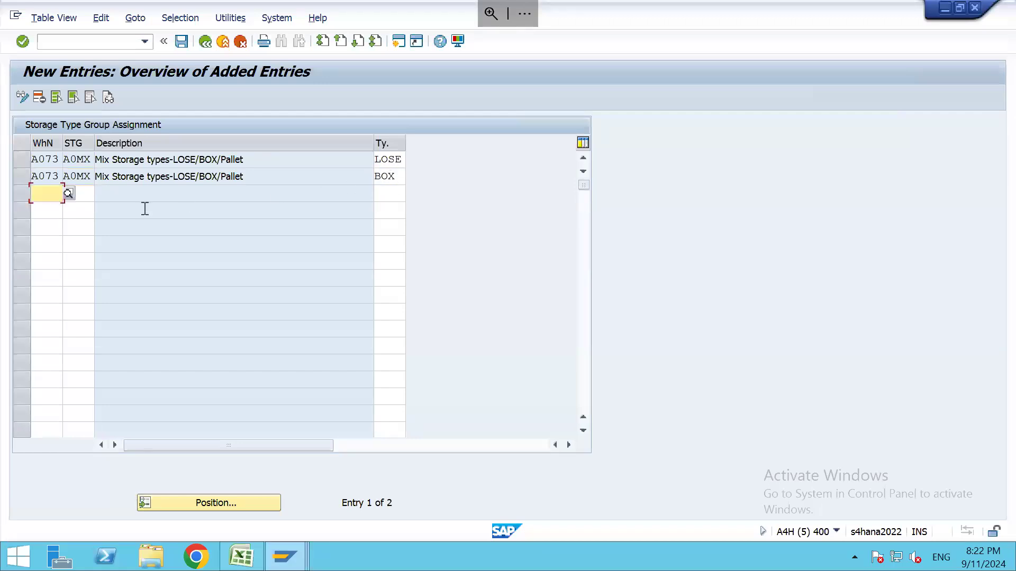
# Add a third assignment linking storage type PALT to group A0MX in warehouse A073, and save the entries
pyautogui.write('A073 ')
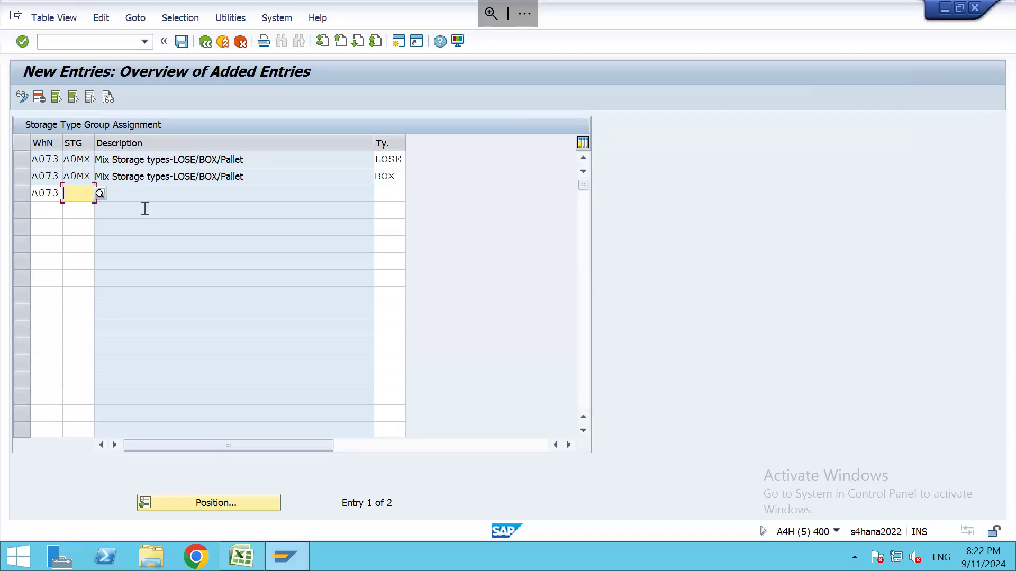
pyautogui.write('M0X')
pyautogui.press('Tab')
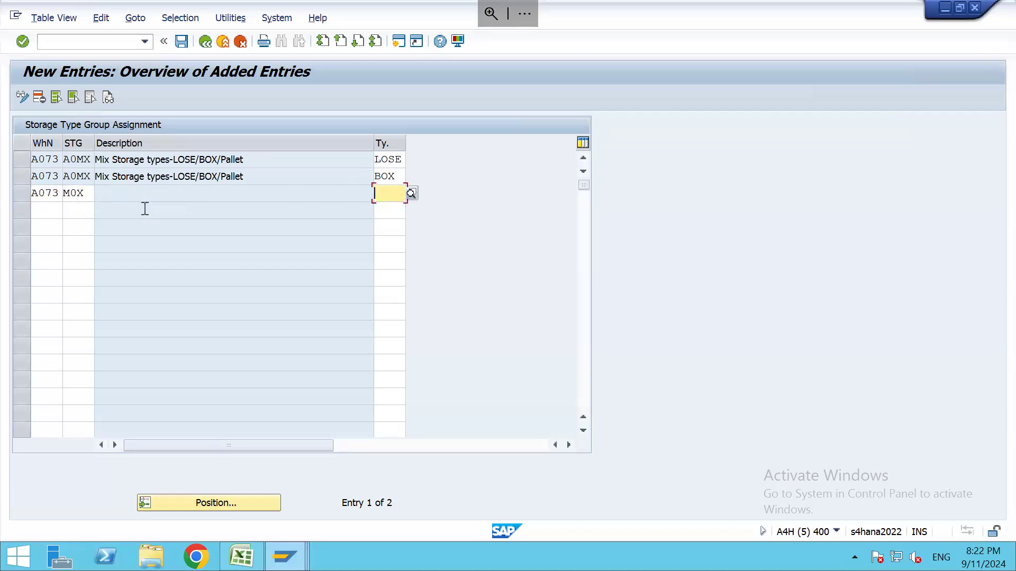
pyautogui.hotkey('shift', 'Tab')
pyautogui.press('BackSpace')
pyautogui.write('A0MX')
pyautogui.press('Tab')
pyautogui.press('Down')
pyautogui.press('Down')
pyautogui.press('Down')
pyautogui.press('Down')
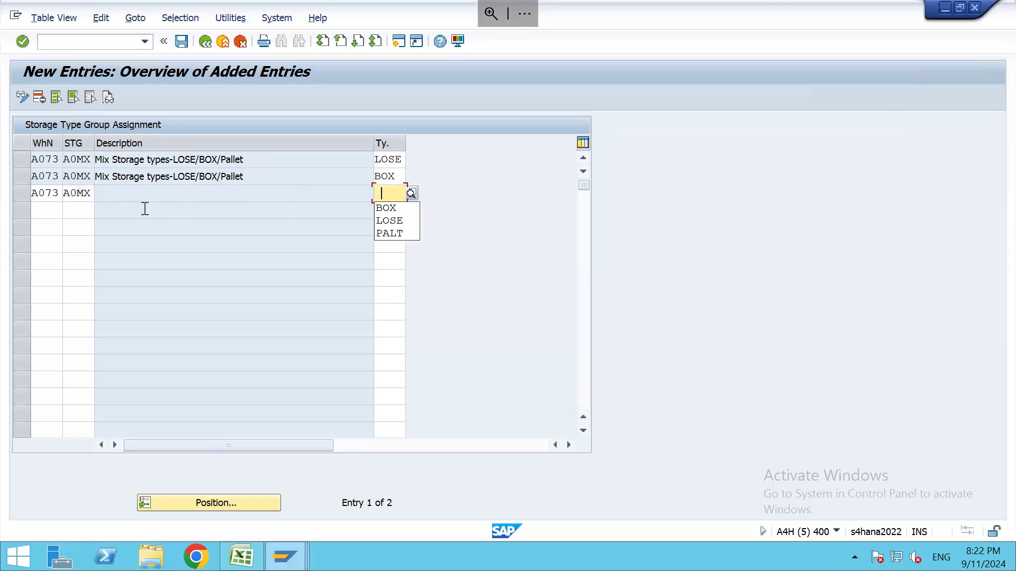
pyautogui.press('Return')
pyautogui.press('Return')
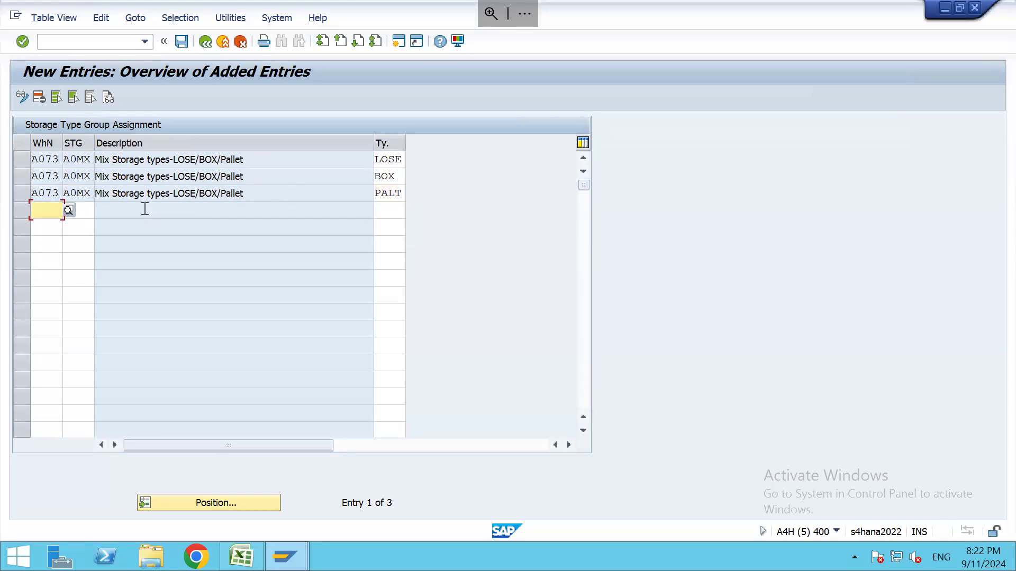
pyautogui.hotkey('ctrl', 's')
pyautogui.press('Return')
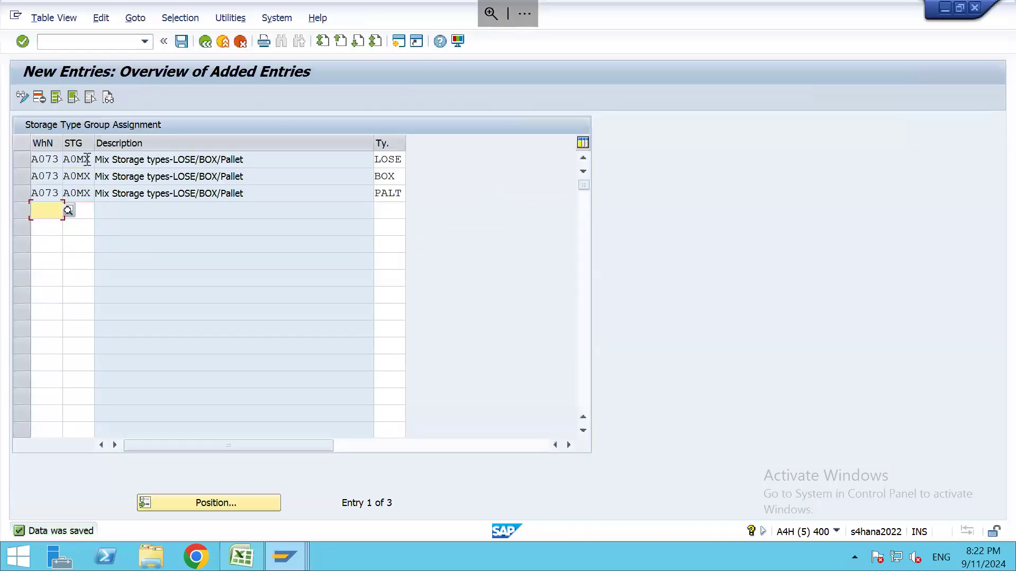
# Copy the storage type group code A0MX and return to the IMG structure
pyautogui.moveTo(89, 159); pyautogui.dragTo(53, 159)
pyautogui.hotkey('ctrl', 'c')
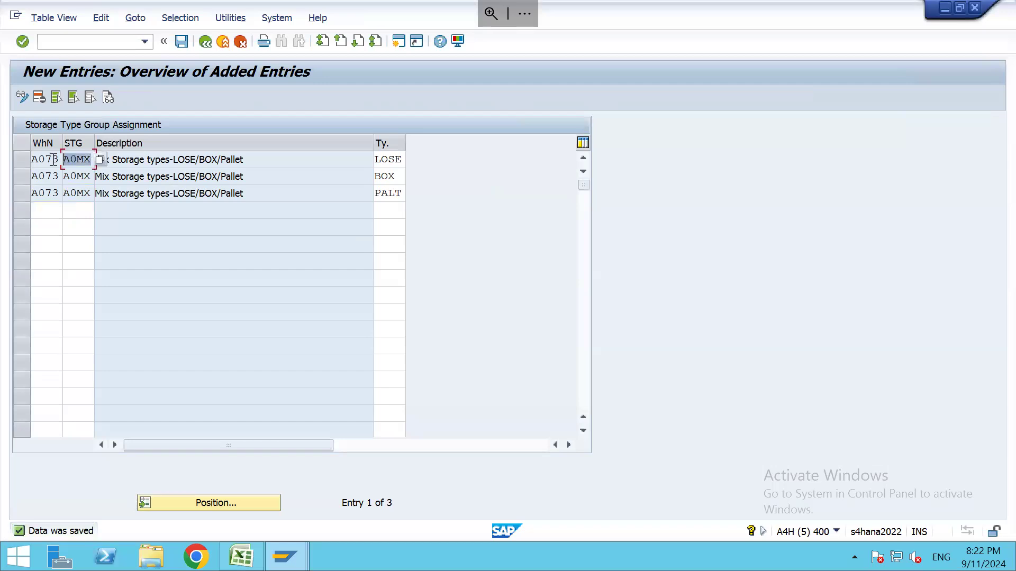
pyautogui.click(205, 42)
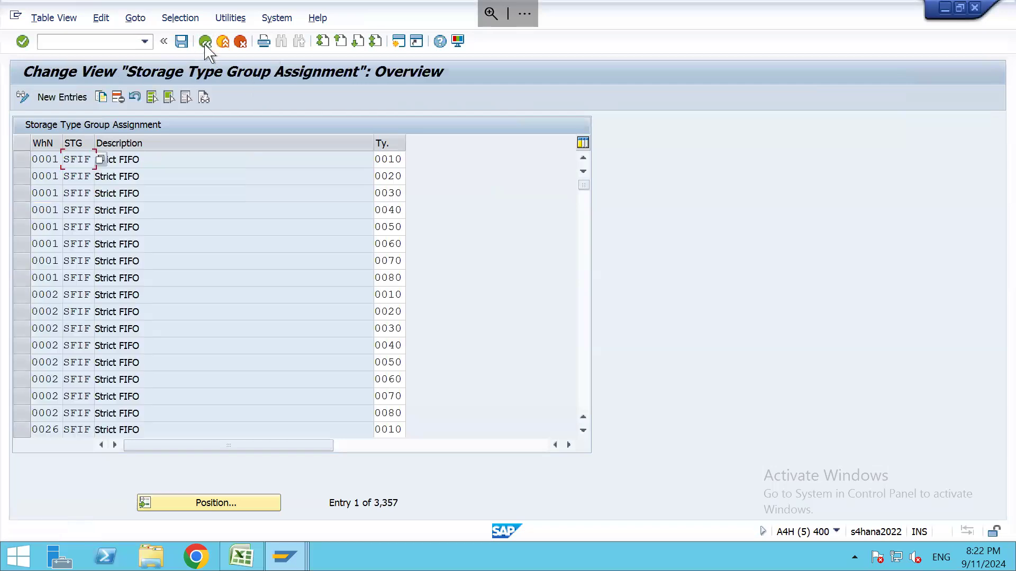
pyautogui.click(205, 42)
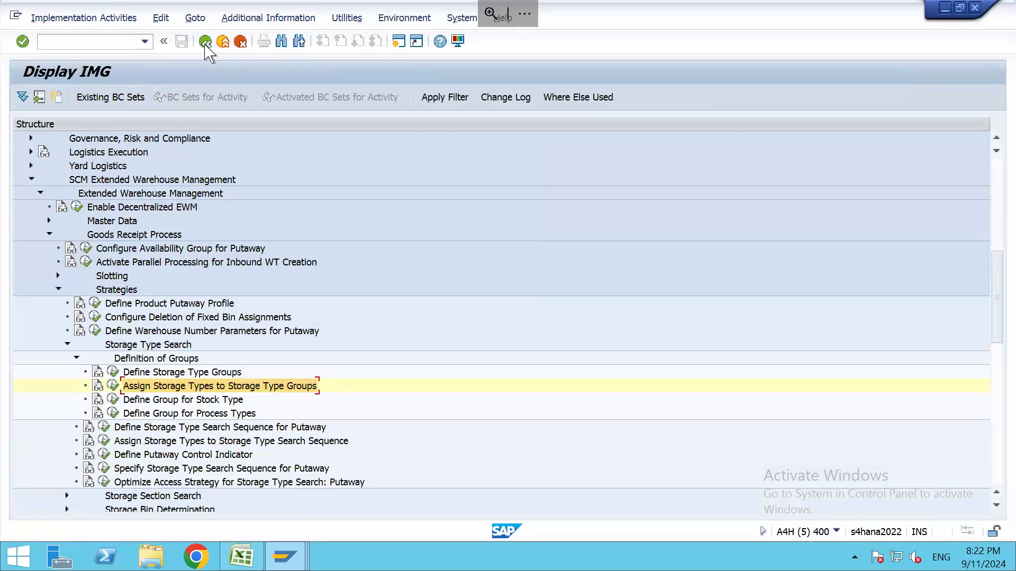
# Execute Assign Storage Types to Storage Type Search Sequence and position the list at warehouse A073
pyautogui.click(76, 358)
pyautogui.click(104, 386)
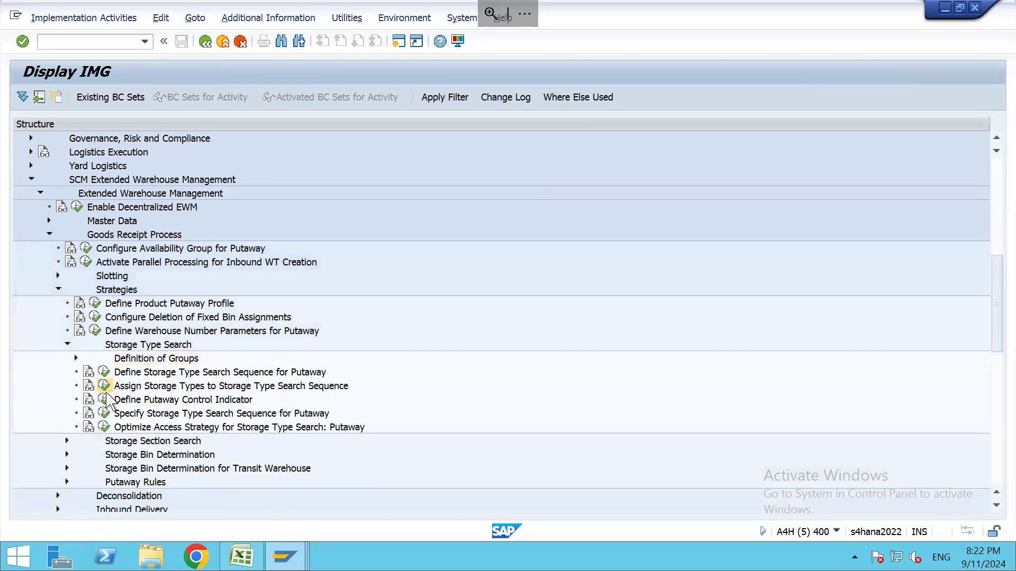
pyautogui.click(209, 503)
pyautogui.write('A073')
pyautogui.press('Return')
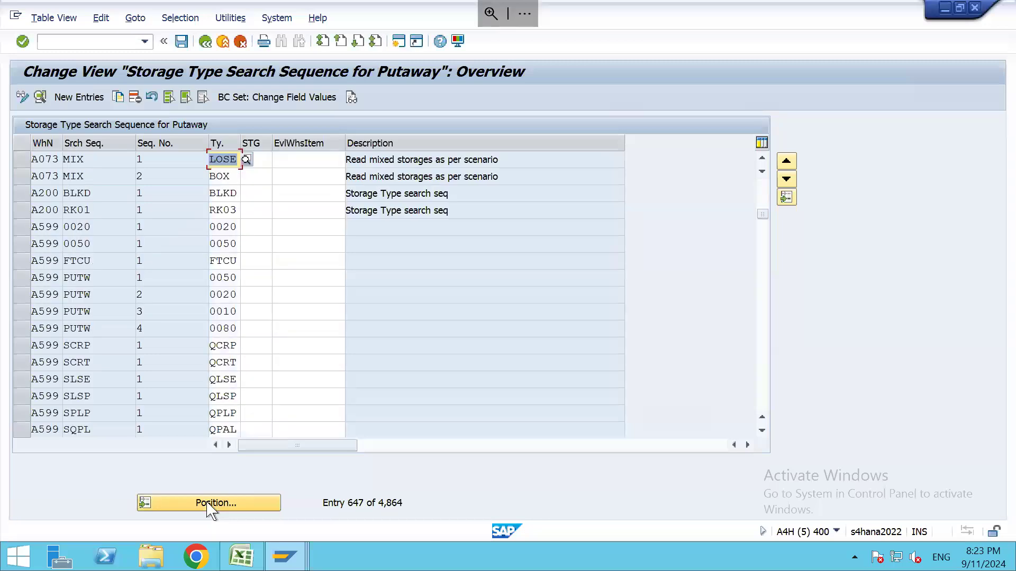
# Delete the sequence number 2 entry with storage type BOX from warehouse A073's MIX search sequence
pyautogui.click(21, 177)
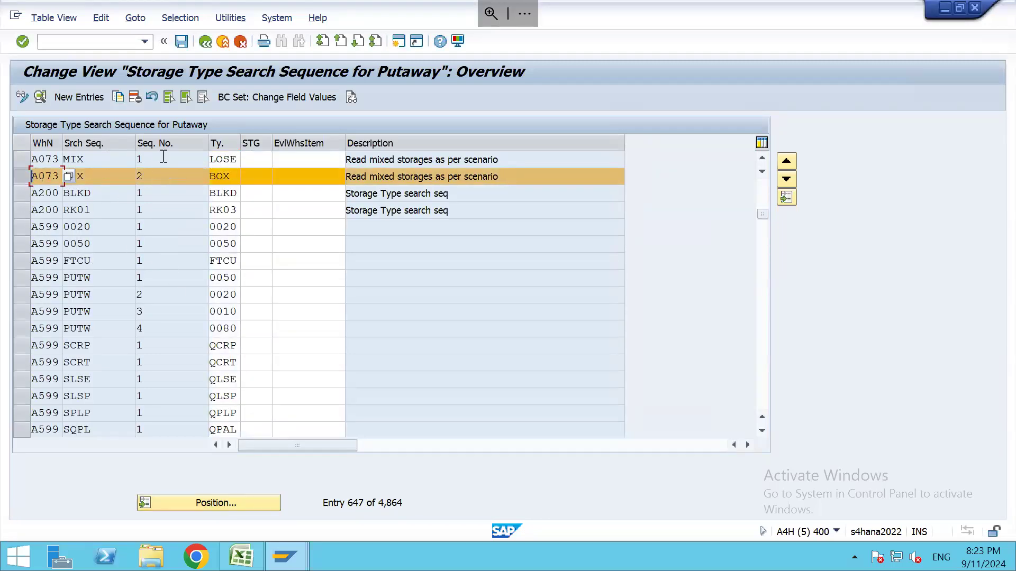
pyautogui.click(134, 97)
pyautogui.click(99, 161)
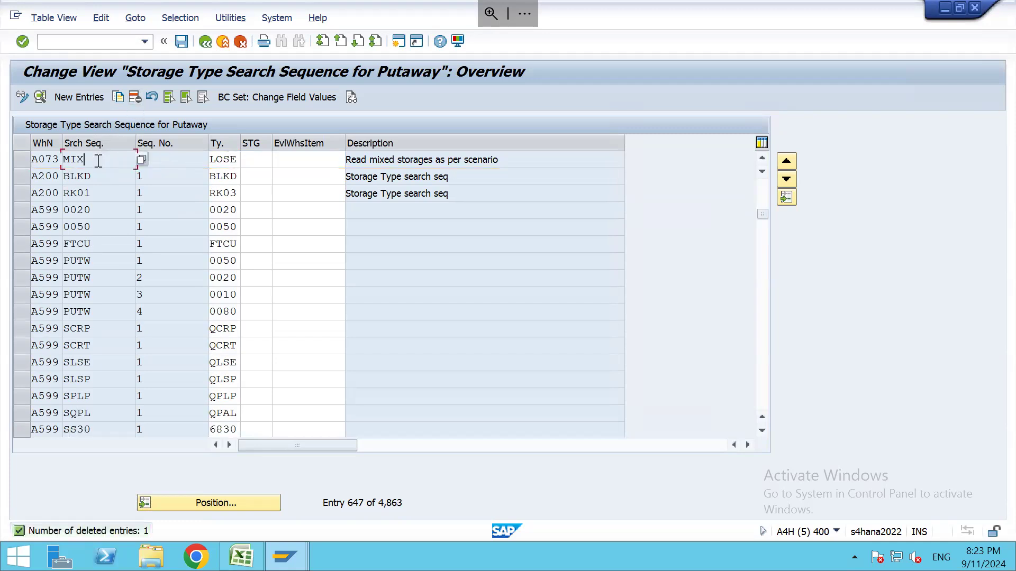
pyautogui.doubleClick(63, 160)
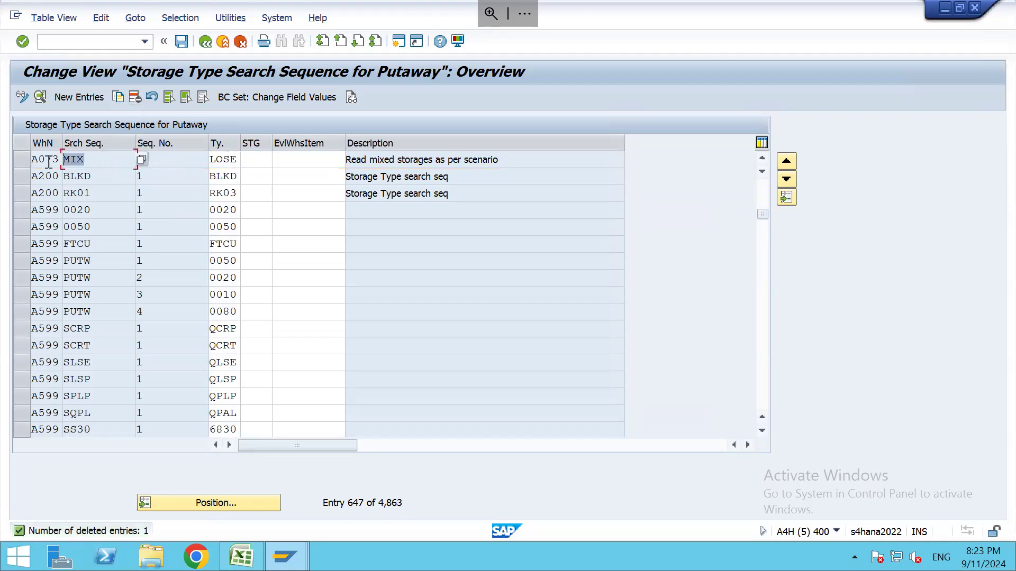
# Replace storage type LOSE in the remaining A073 MIX entry with storage type group A0MX
pyautogui.doubleClick(224, 161)
pyautogui.press('Delete')
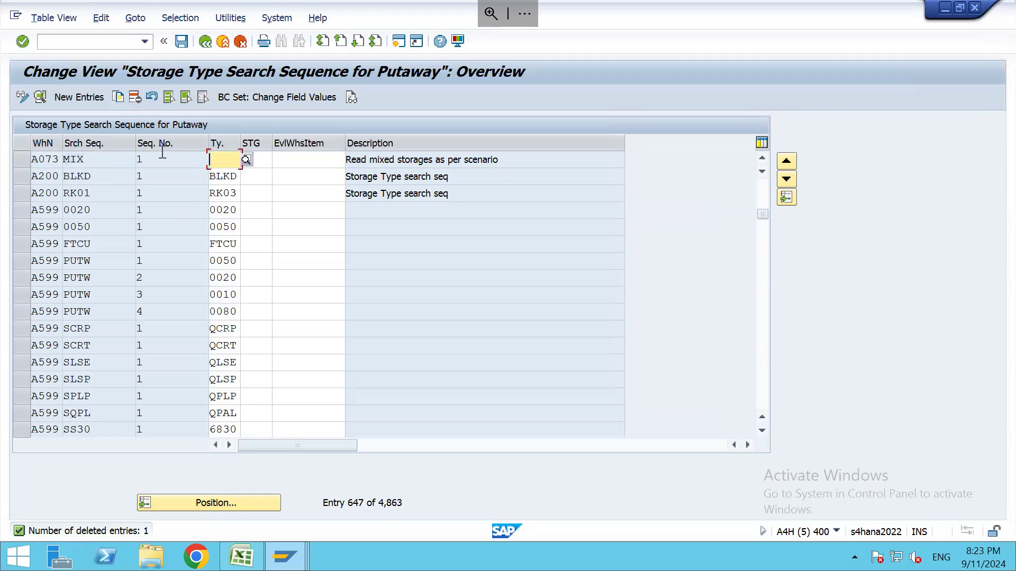
pyautogui.press('Tab')
pyautogui.hotkey('ctrl', 'v')
pyautogui.press('Return')
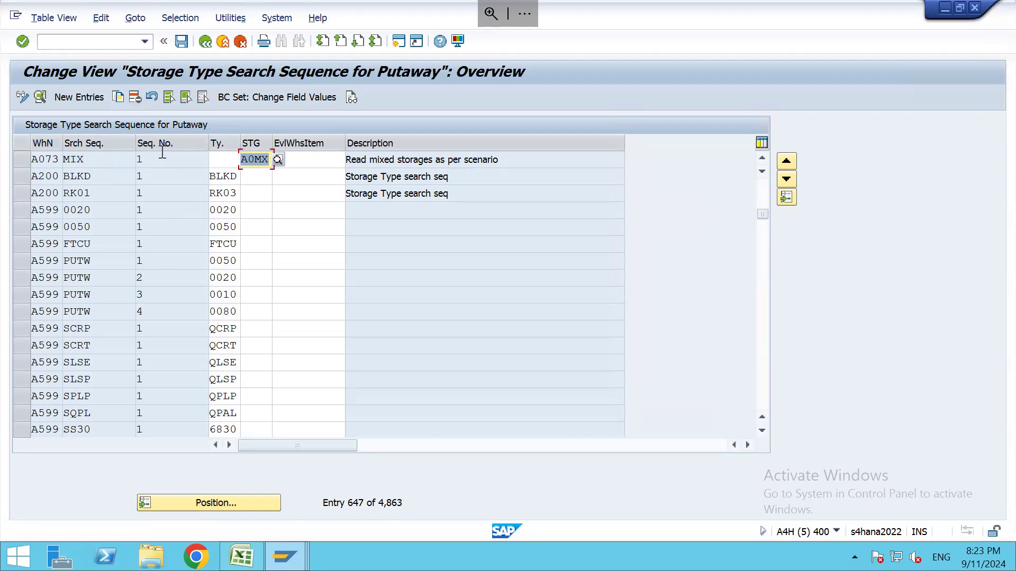
pyautogui.click(143, 158)
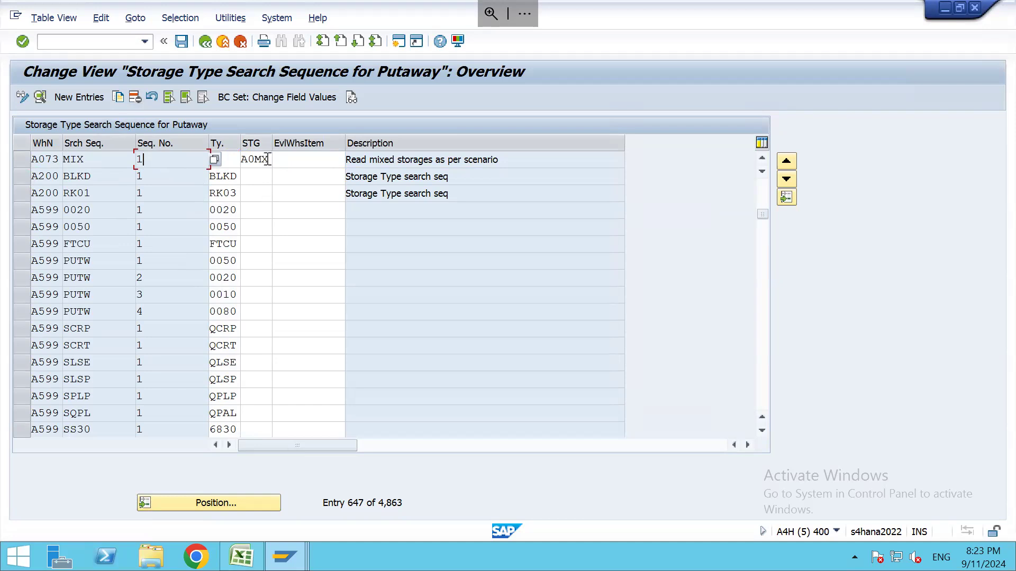
pyautogui.moveTo(268, 159); pyautogui.dragTo(240, 159)
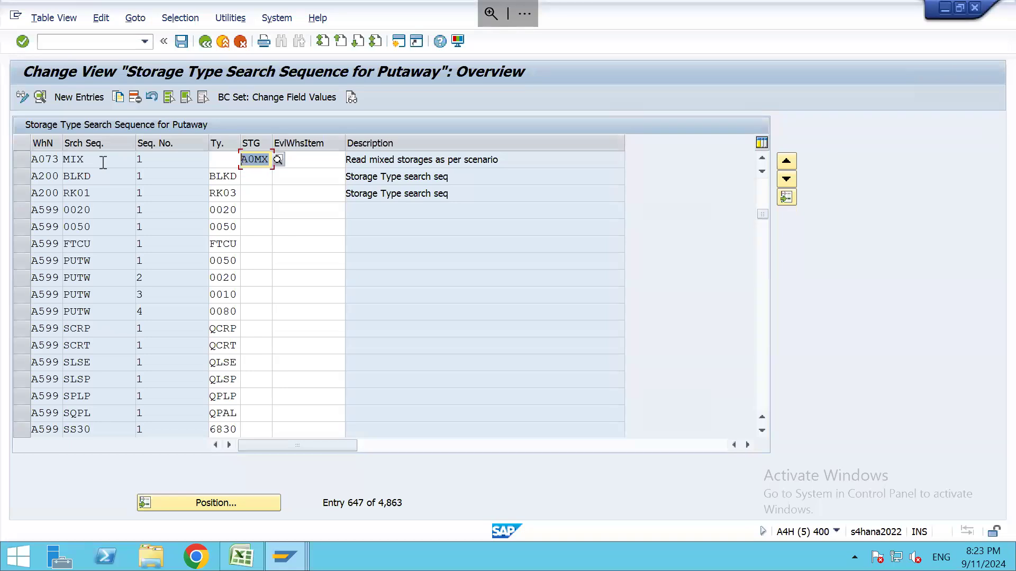
# Save the search sequence change under customizing request A4HK902829 and return to the IMG structure
pyautogui.click(181, 41)
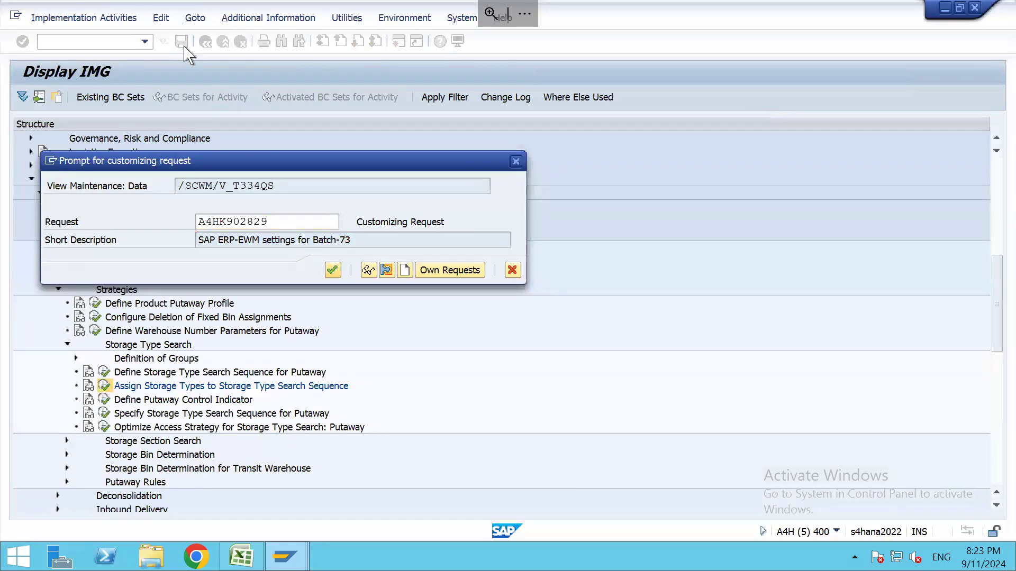
pyautogui.press('Return')
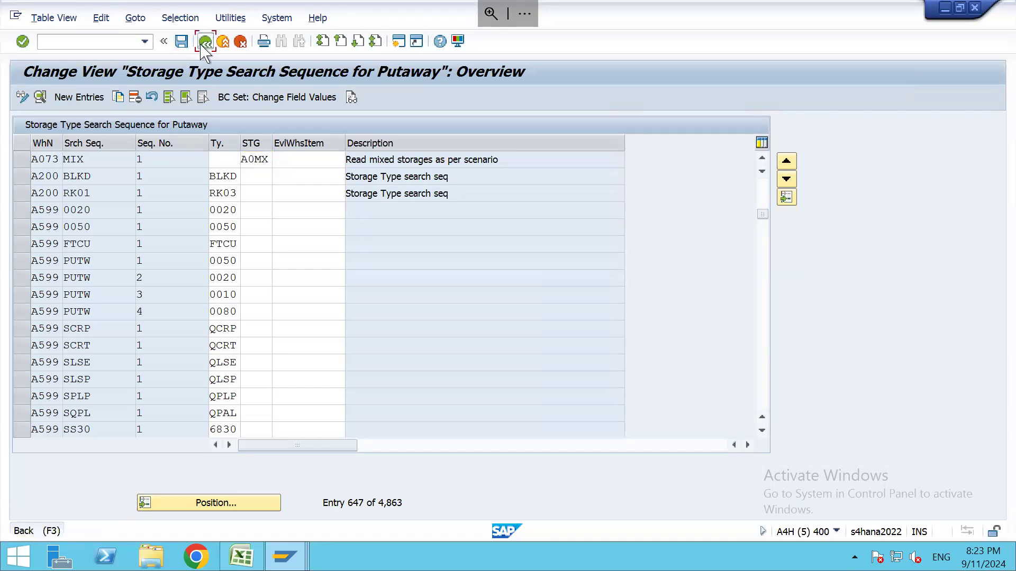
pyautogui.click(205, 42)
# Switch to the handling units session and go back to the initial Display Inbound Delivery screen
pyautogui.hotkey('alt', 'Tab')
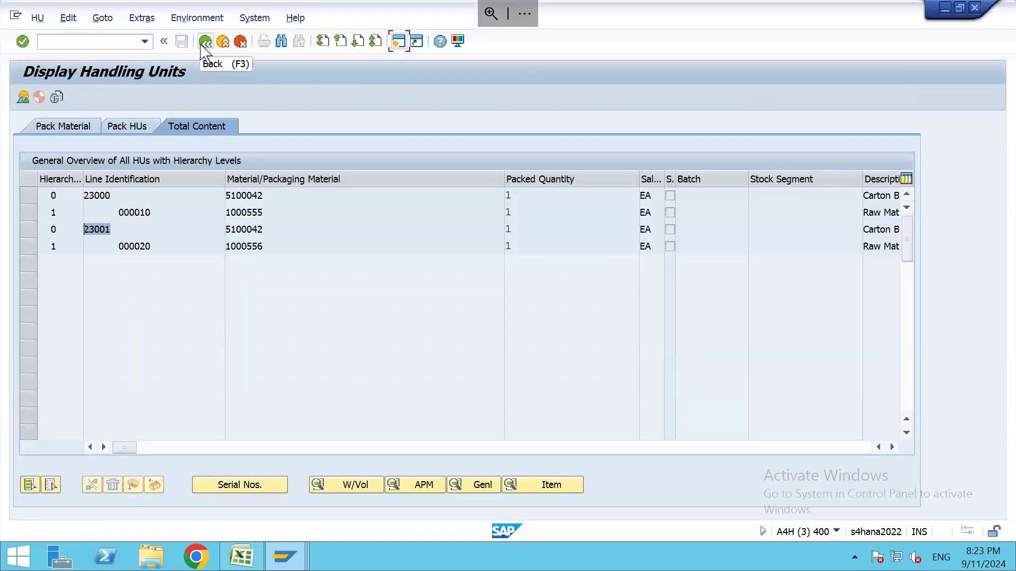
pyautogui.click(205, 42)
pyautogui.click(205, 41)
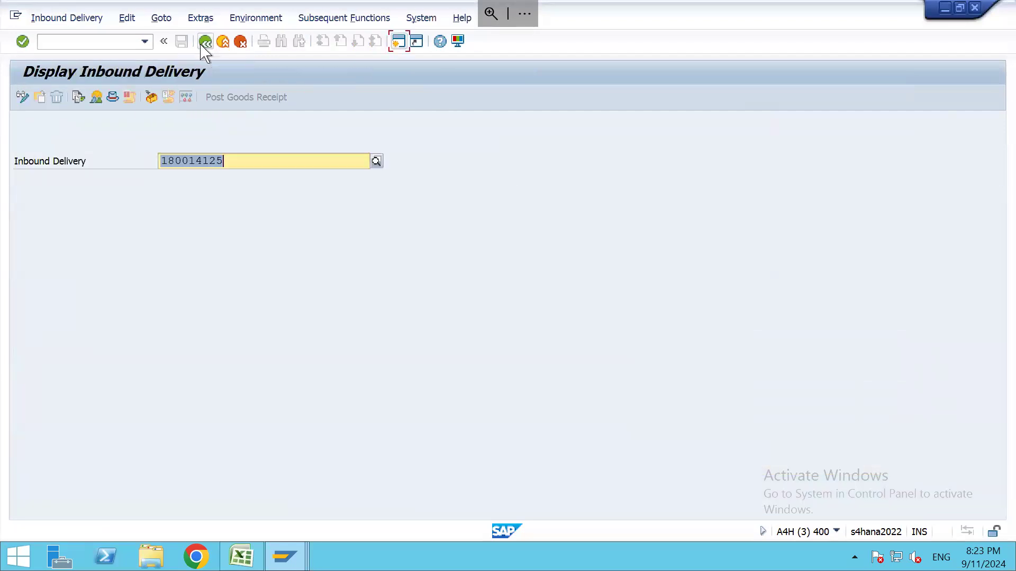
# Open the Create Inbound Delivery transaction and create a delivery from the most recently used purchase order
pyautogui.hotkey('ctrl', '/')
pyautogui.write('/')
pyautogui.press('Return')
pyautogui.press('Tab')
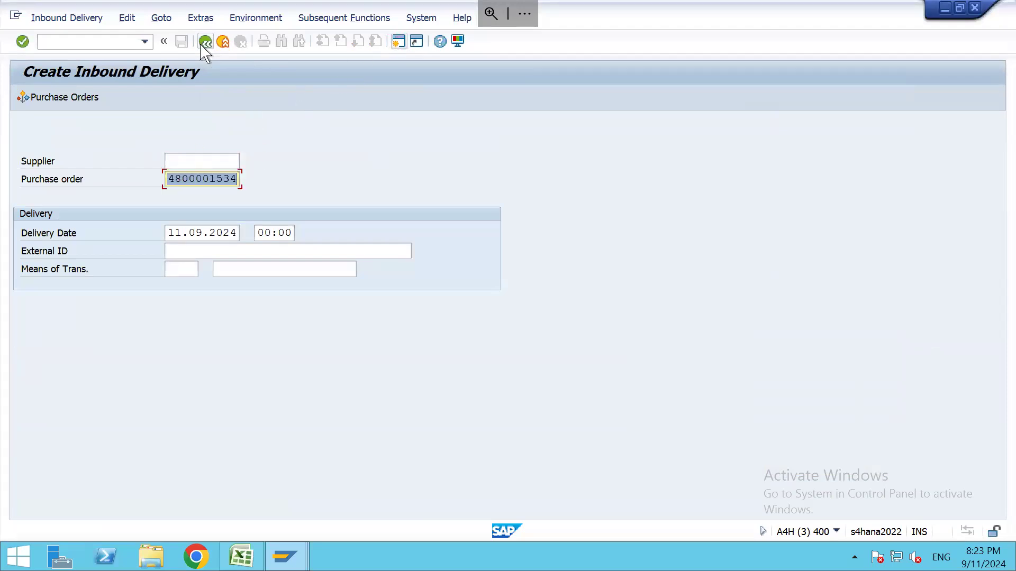
pyautogui.press('Delete')
pyautogui.press('Down')
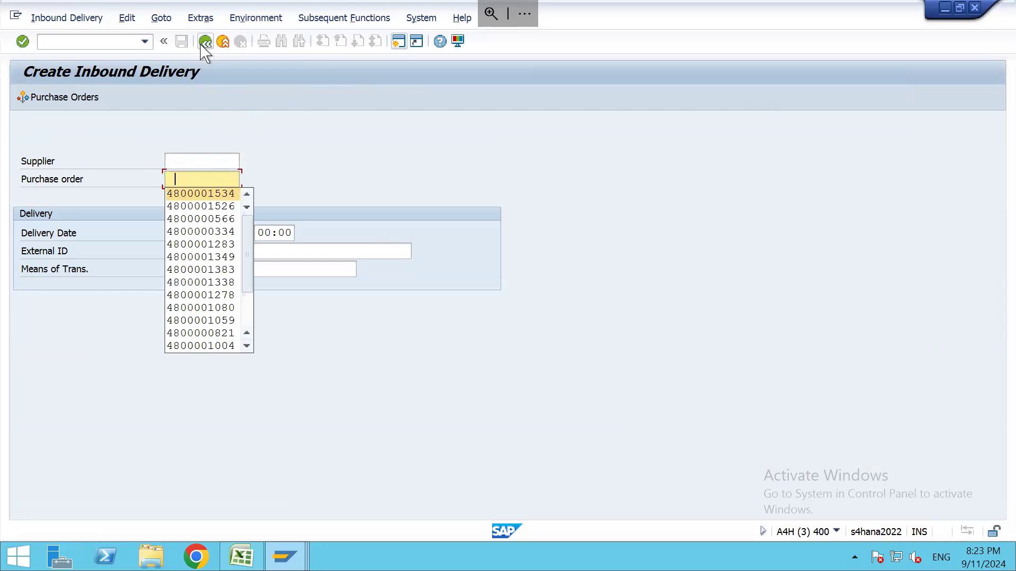
pyautogui.press('Return')
pyautogui.press('Return')
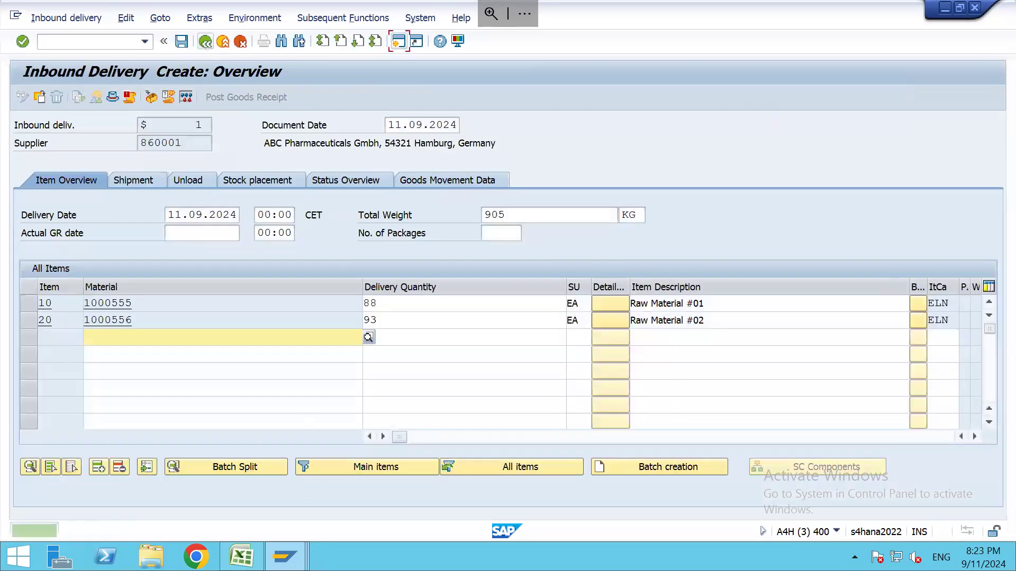
# Switch to the Master Data workbook in Excel and enter the heading "Types of Packing" in cell A45 of the HUM sheet
pyautogui.click(239, 558)
pyautogui.click(359, 377)
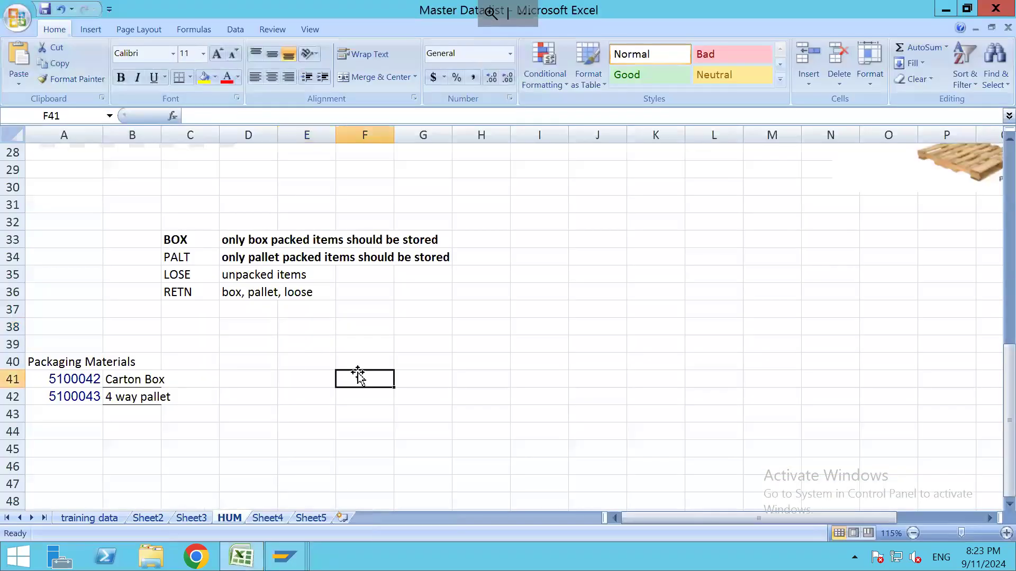
pyautogui.click(41, 451)
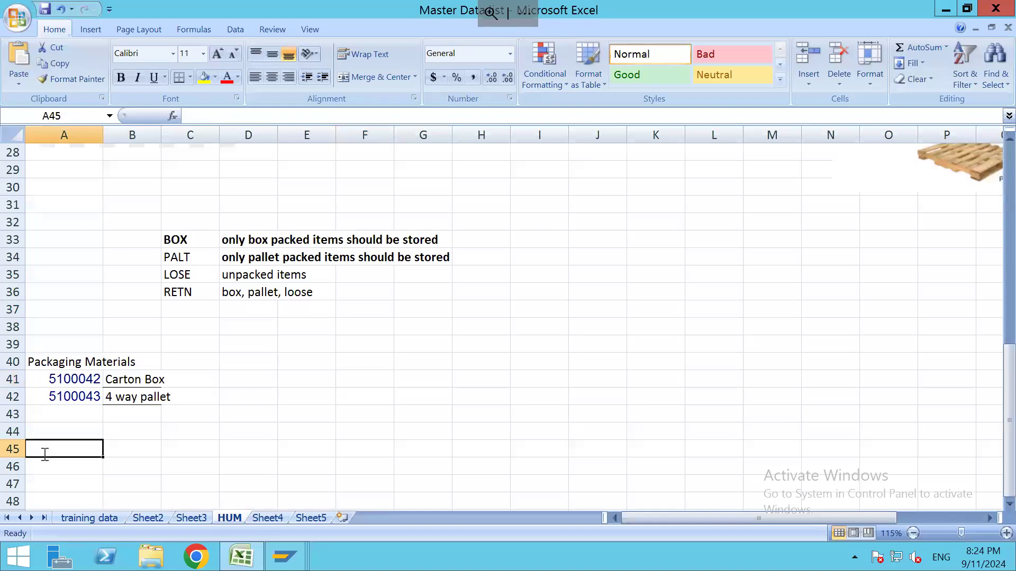
pyautogui.write('nES')
pyautogui.press('BackSpace')
pyautogui.press('BackSpace')
pyautogui.press('BackSpace')
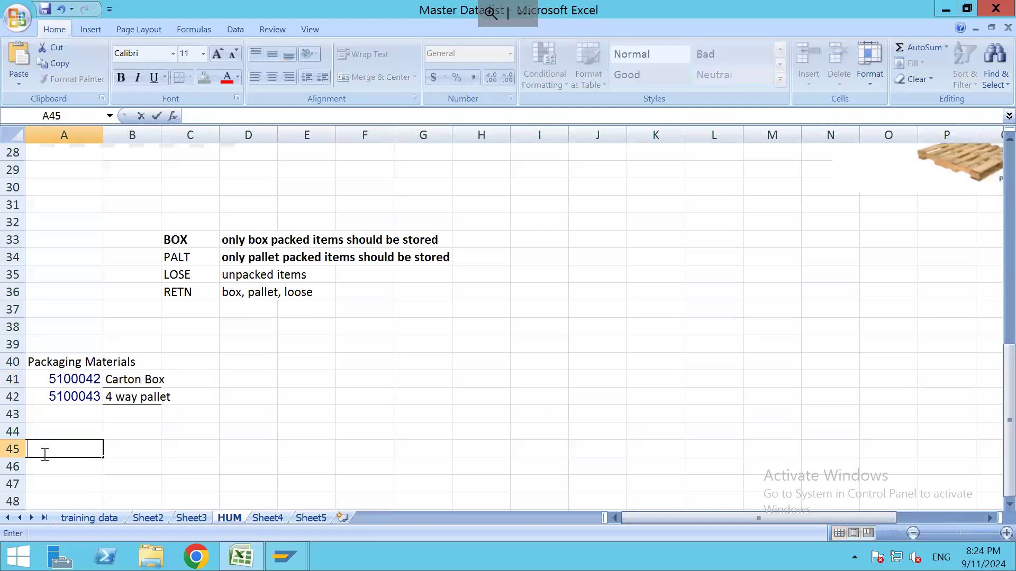
pyautogui.write('Types of Packing')
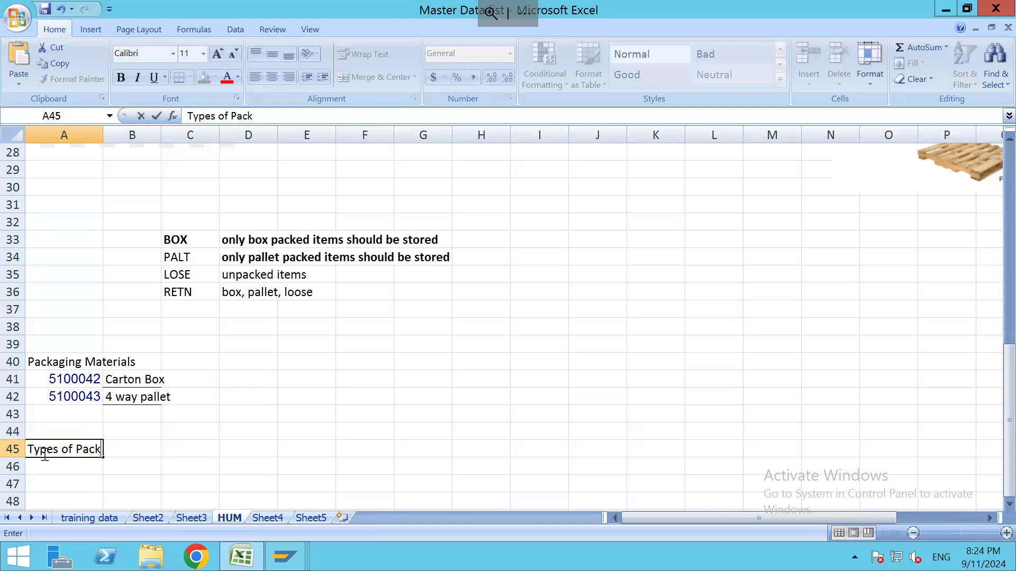
pyautogui.press('Return')
# Enter "1. Simple Packing" in cell A46 and its description "Product inside a HU" in C46
pyautogui.write('1. ')
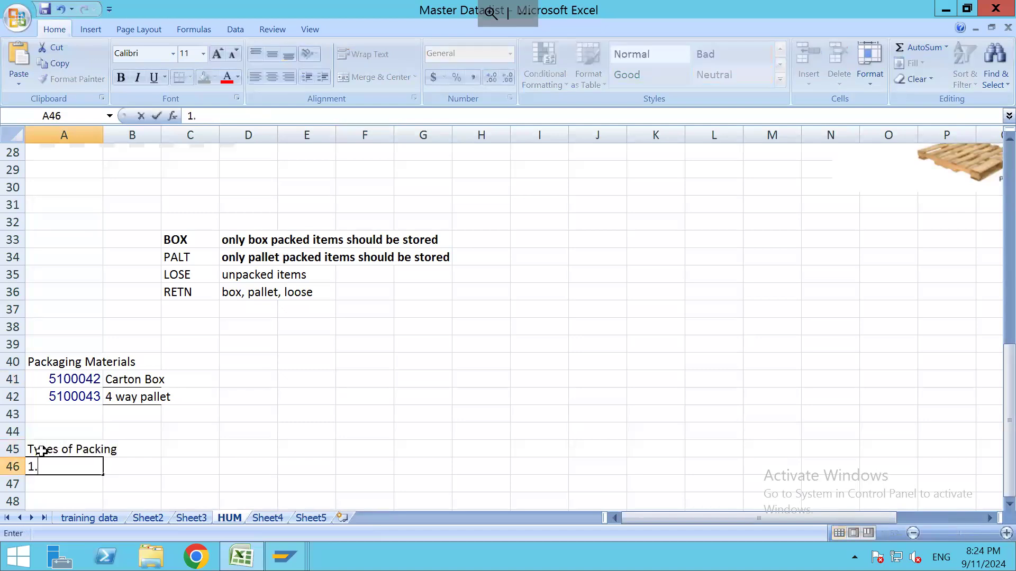
pyautogui.write('Simple Packing')
pyautogui.press('Tab')
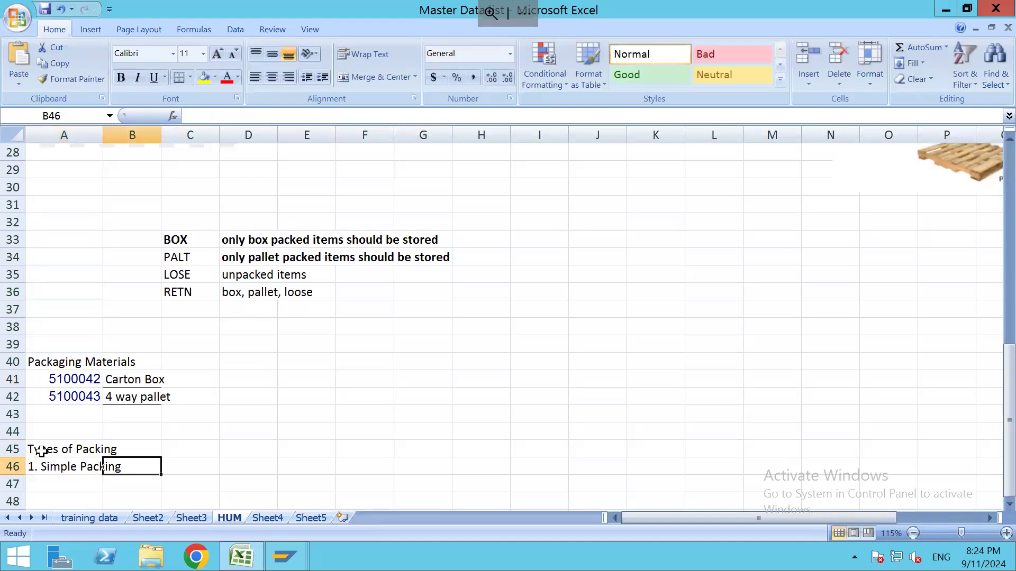
pyautogui.press('Tab')
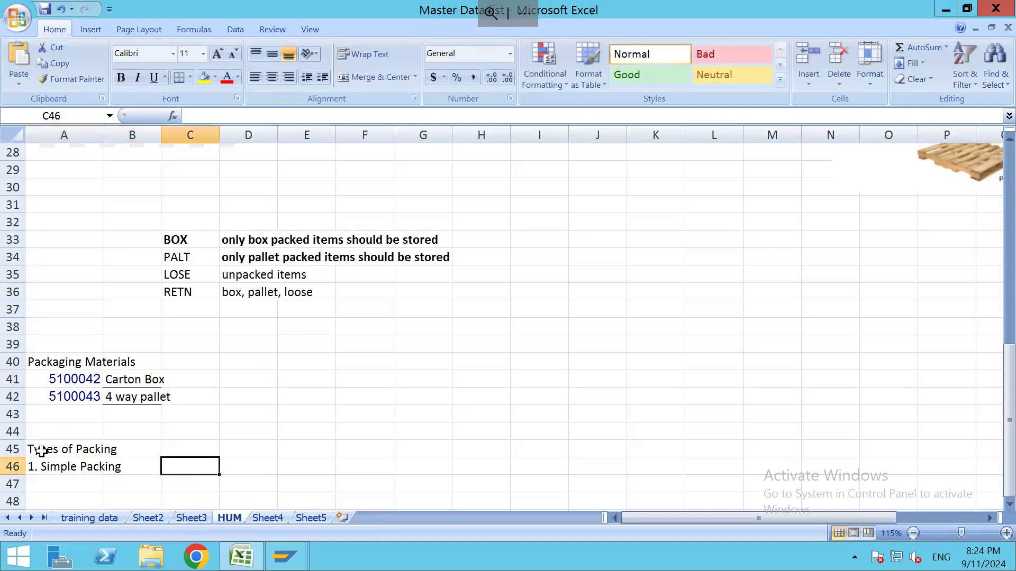
pyautogui.write('Product insid')
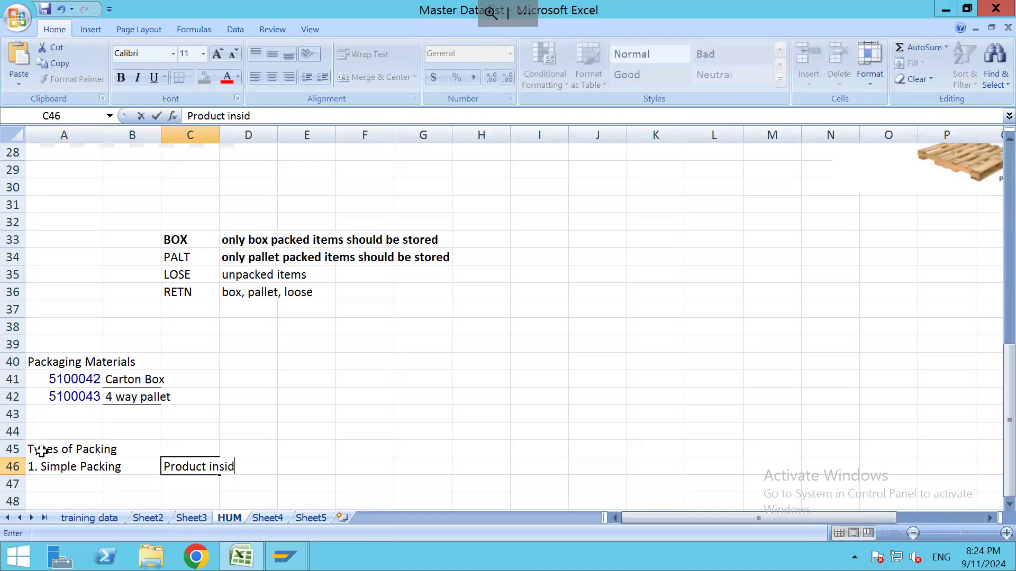
pyautogui.write('e a HU')
pyautogui.press('Return')
# Enter "2. Nested Packing" in cell A47 and its description "HU inside another HU" in C47
pyautogui.write('2')
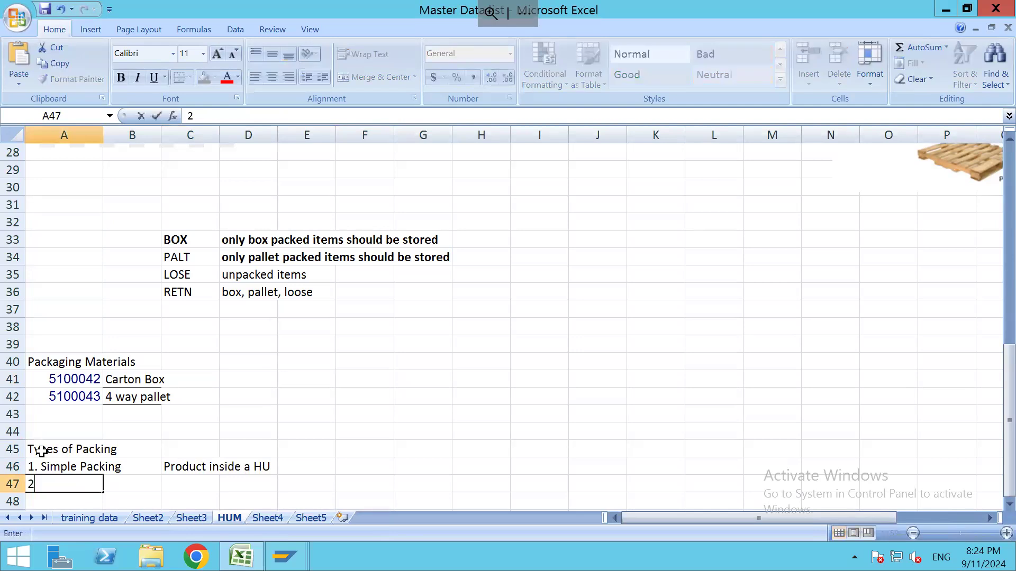
pyautogui.write('. Nested Packing')
pyautogui.press('Tab')
pyautogui.press('Tab')
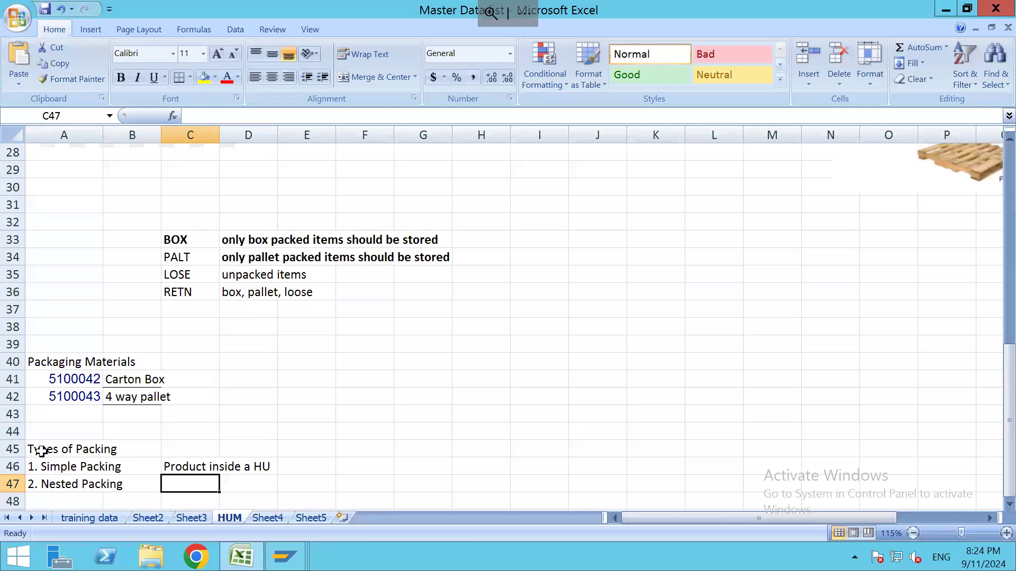
pyautogui.write('HU ins')
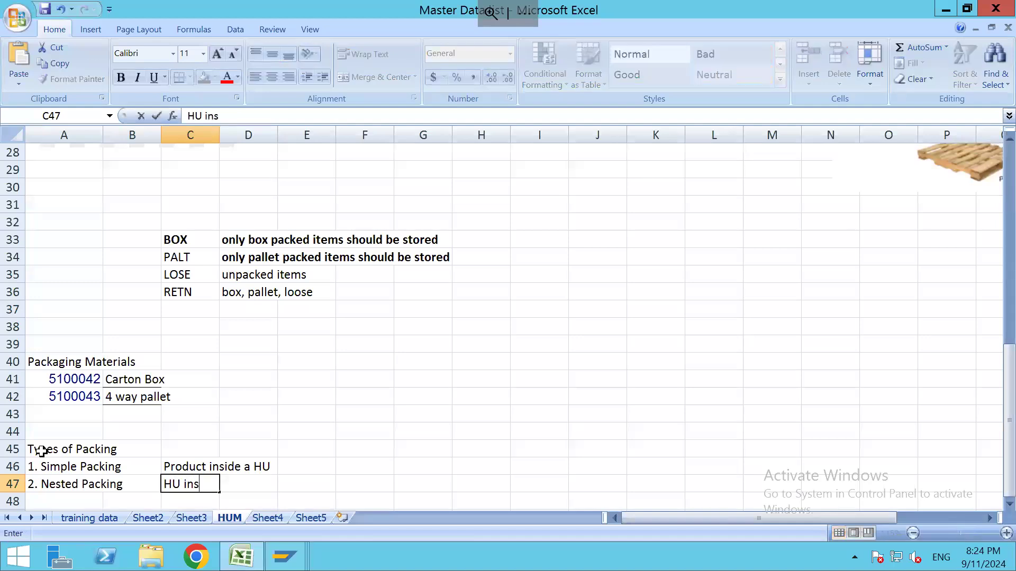
pyautogui.write('ide another HU')
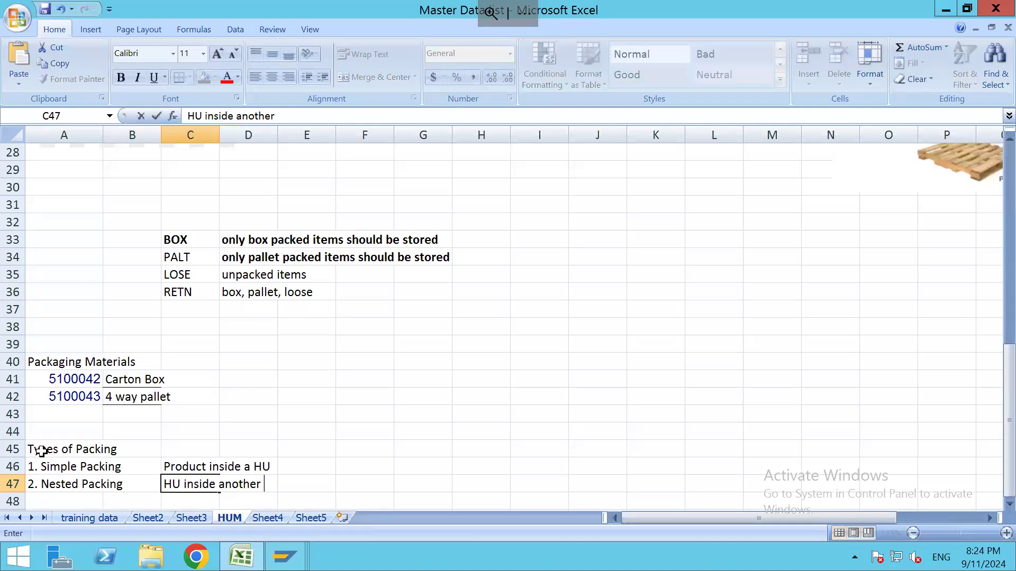
pyautogui.click(411, 448)
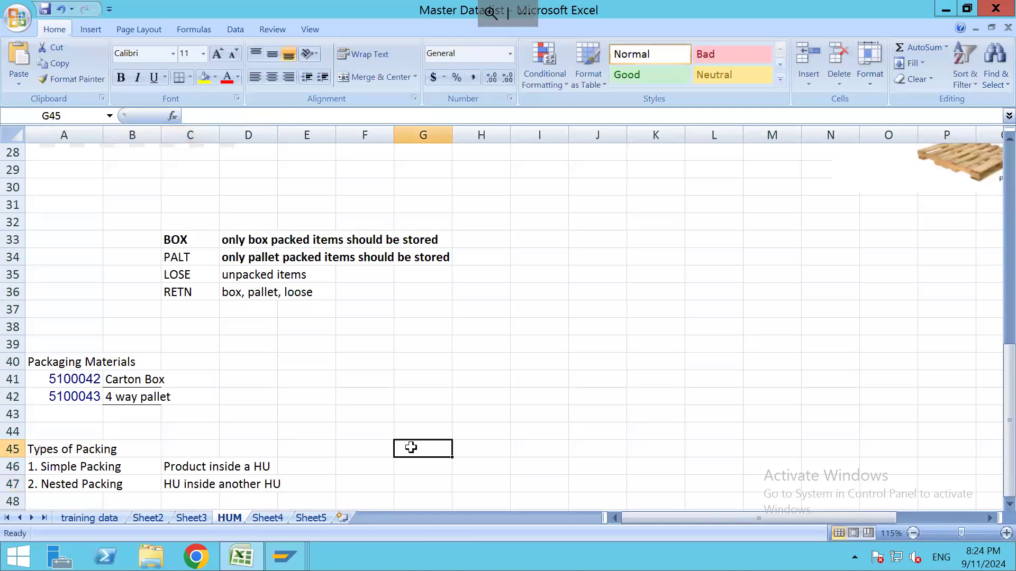
# Draw a cube about 0.74" high and 0.86" wide around cells H40 to I43 and set it to No Fill
pyautogui.click(91, 29)
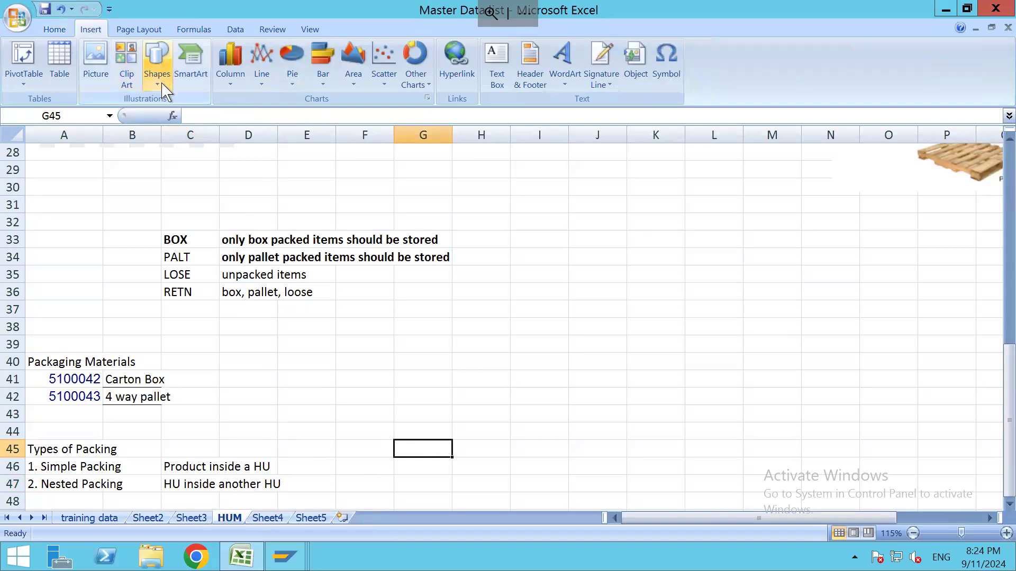
pyautogui.click(165, 91)
pyautogui.click(314, 232)
pyautogui.moveTo(494, 359); pyautogui.dragTo(568, 422)
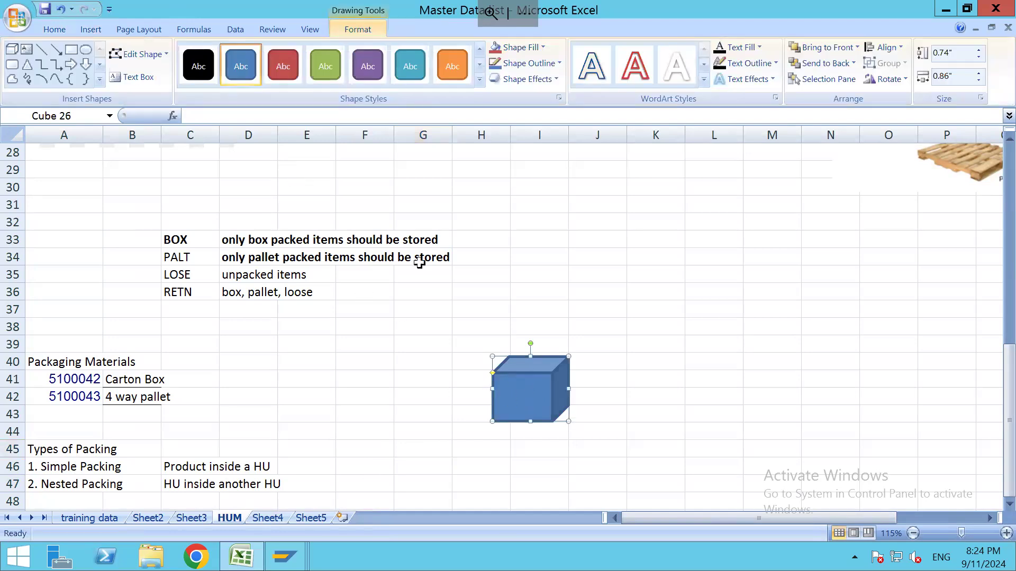
pyautogui.click(529, 47)
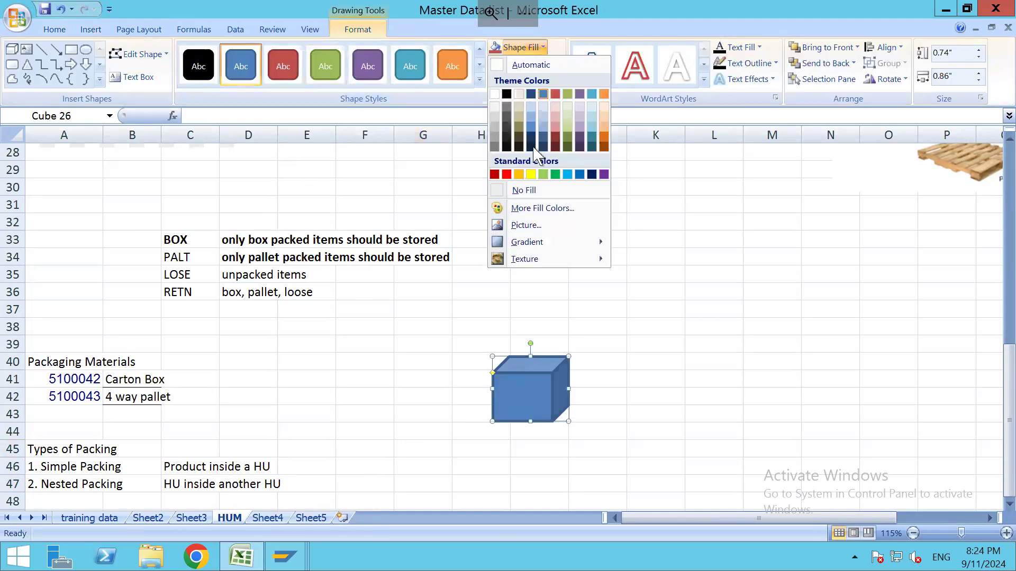
pyautogui.click(545, 196)
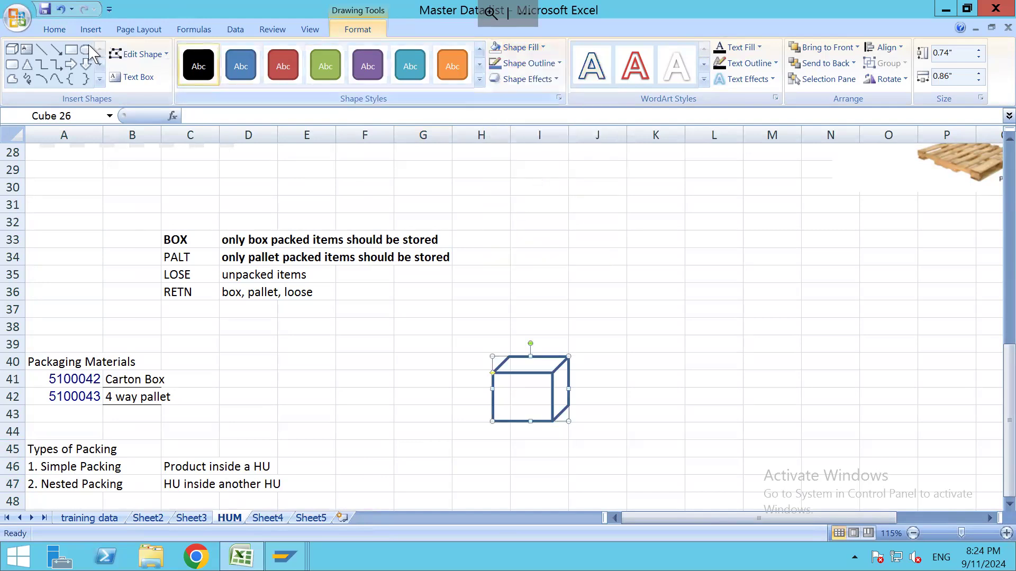
# Draw a can shape about 0.49" high and 0.32" wide inside the cube and fill it red
pyautogui.click(73, 30)
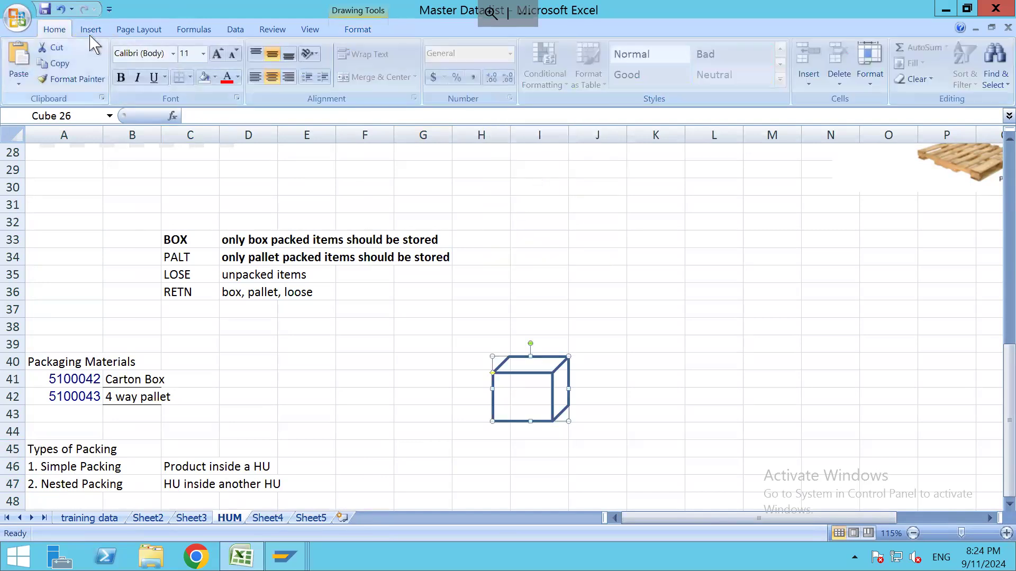
pyautogui.click(91, 30)
pyautogui.click(157, 77)
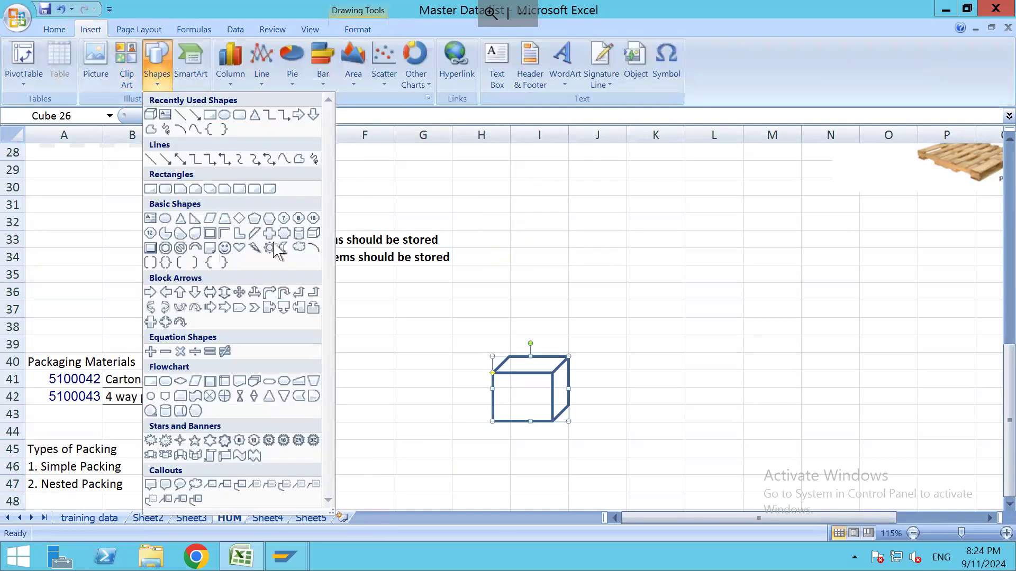
pyautogui.click(299, 236)
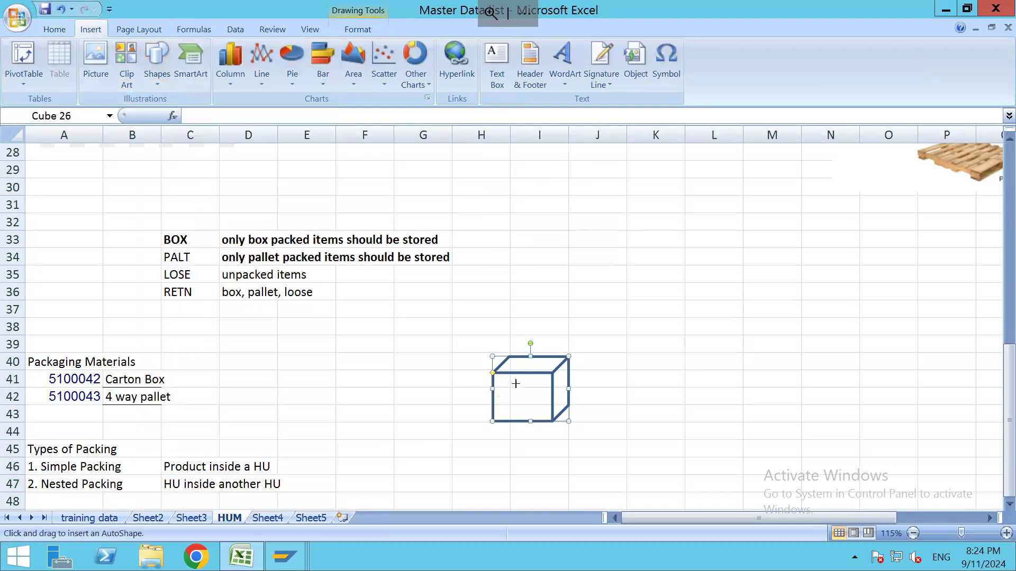
pyautogui.moveTo(516, 366)
pyautogui.mouseDown()
pyautogui.moveTo(546, 415)
pyautogui.moveTo(526, 396)
pyautogui.mouseUp()
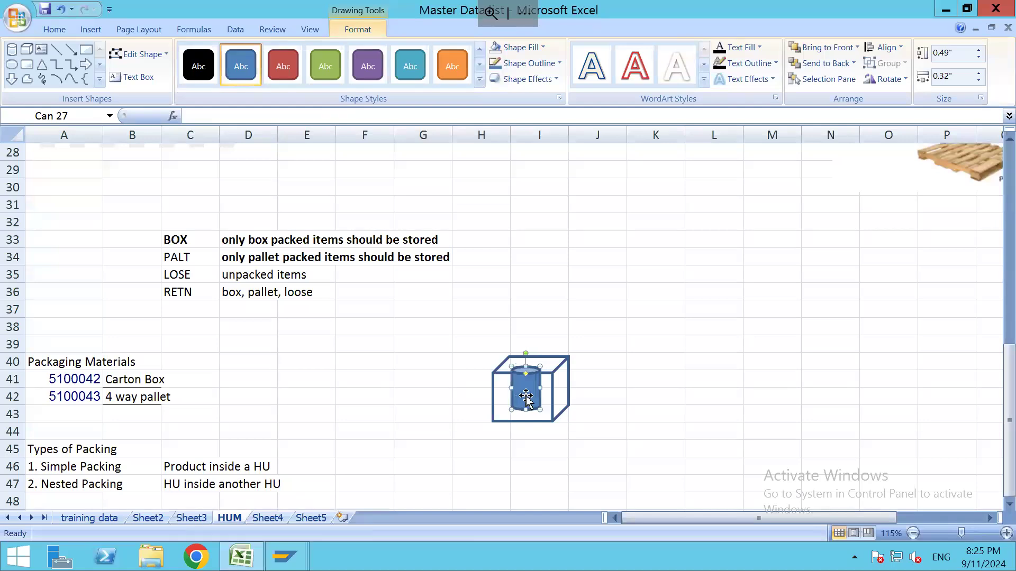
pyautogui.click(544, 48)
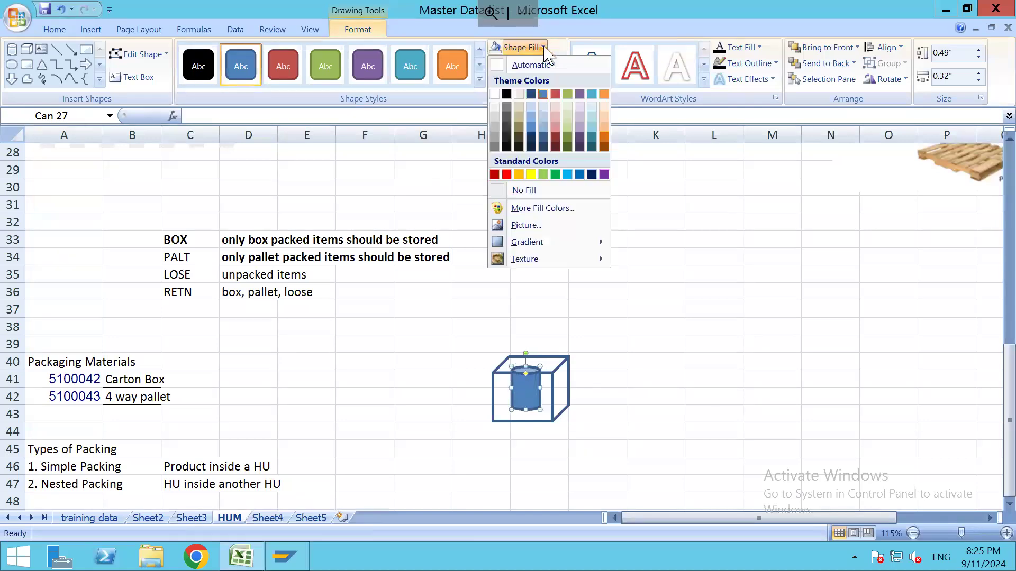
pyautogui.click(509, 171)
# Stretch the cube upward to a height of about 0.87" so it encloses the red can
pyautogui.click(558, 375)
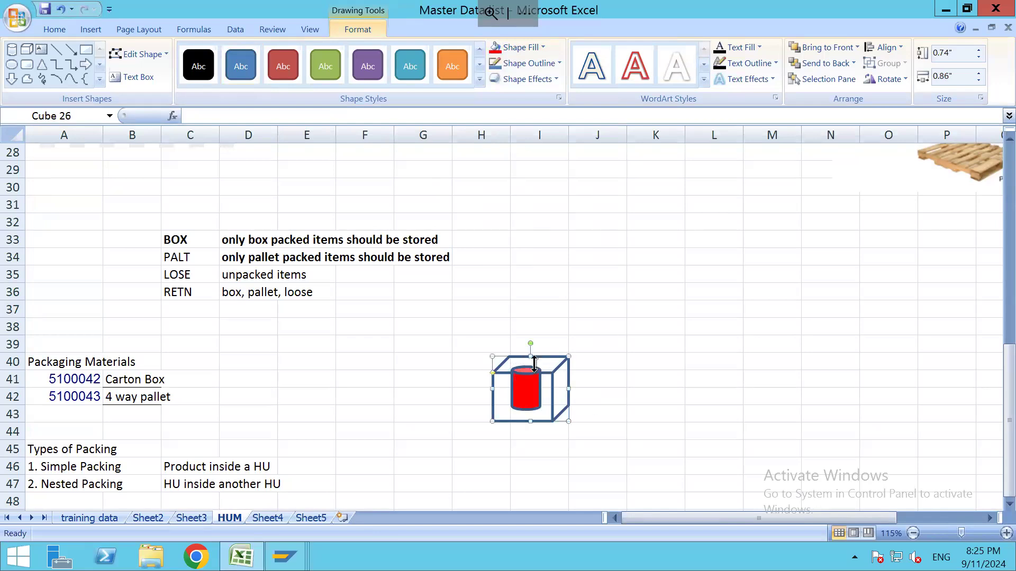
pyautogui.moveTo(531, 356); pyautogui.dragTo(530, 346)
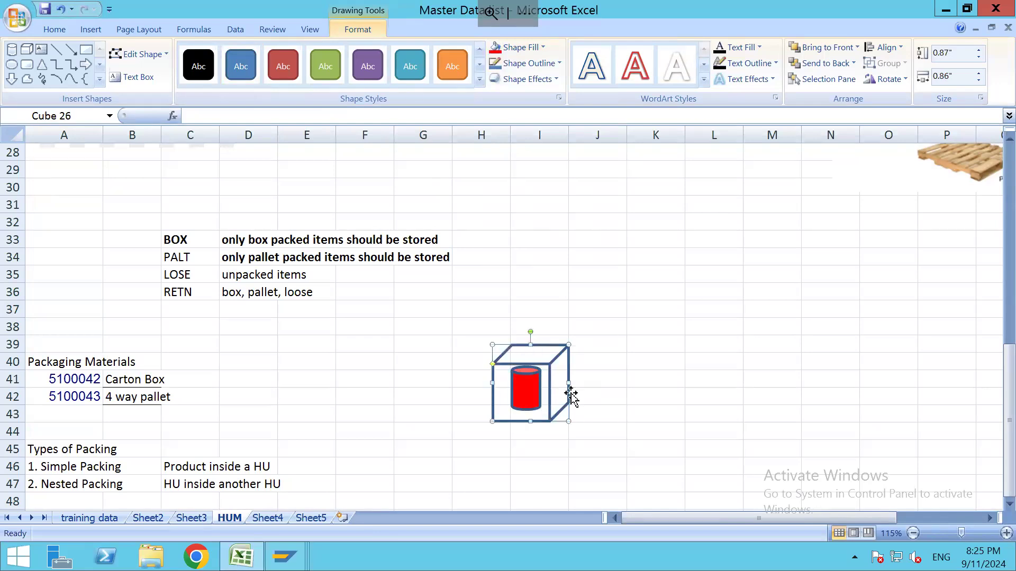
pyautogui.click(613, 413)
pyautogui.click(528, 391)
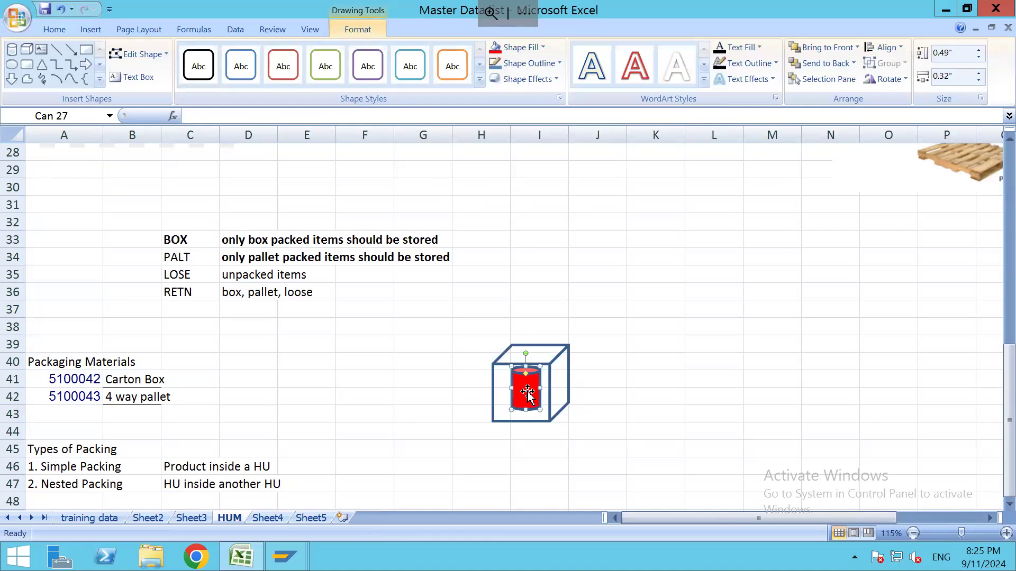
pyautogui.click(556, 366)
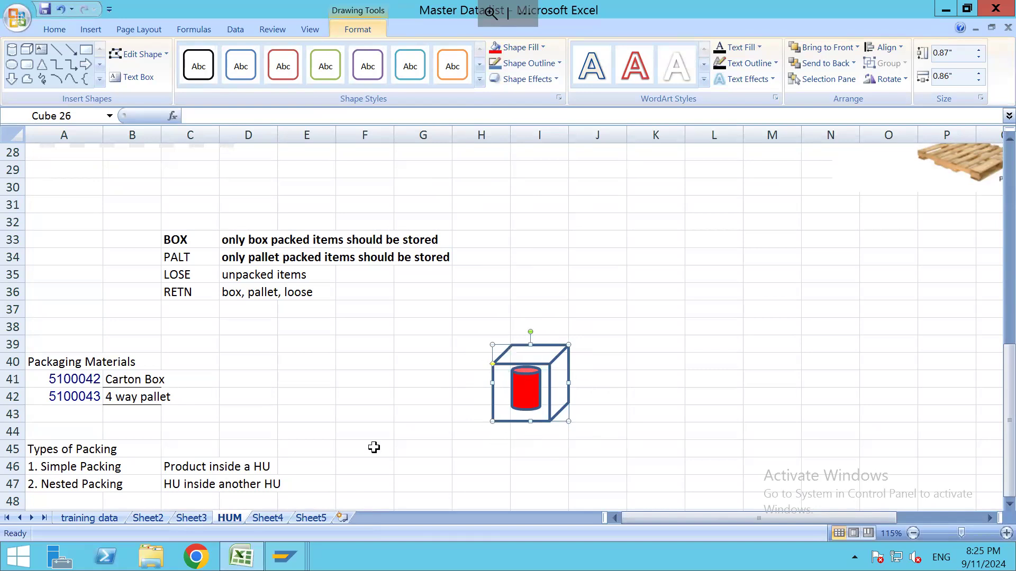
# Highlight the Simple Packing entry and its description in row 46 for comparison with the cube drawing
pyautogui.moveTo(165, 464); pyautogui.dragTo(252, 466)
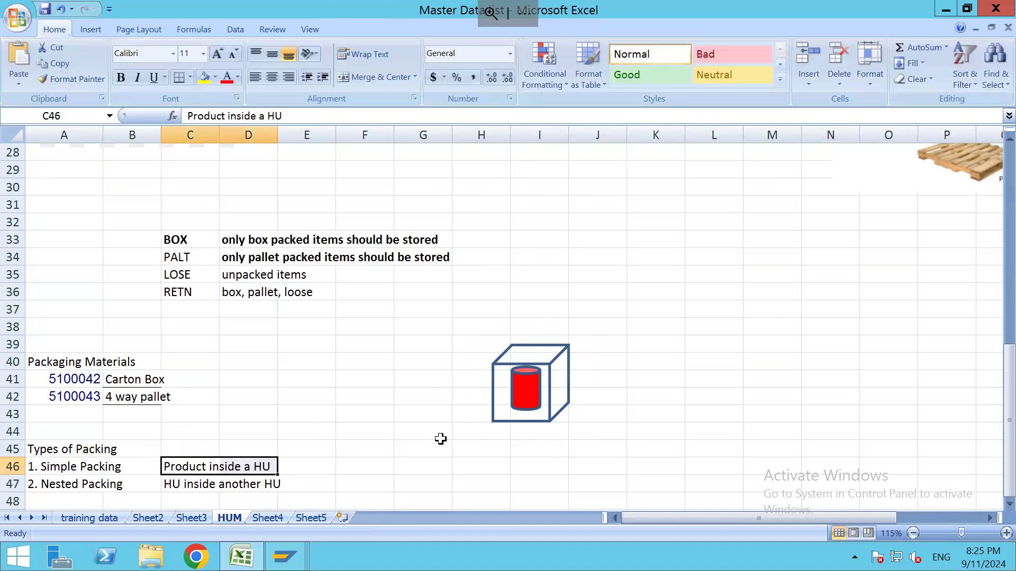
pyautogui.click(74, 467)
pyautogui.moveTo(74, 467); pyautogui.dragTo(249, 465)
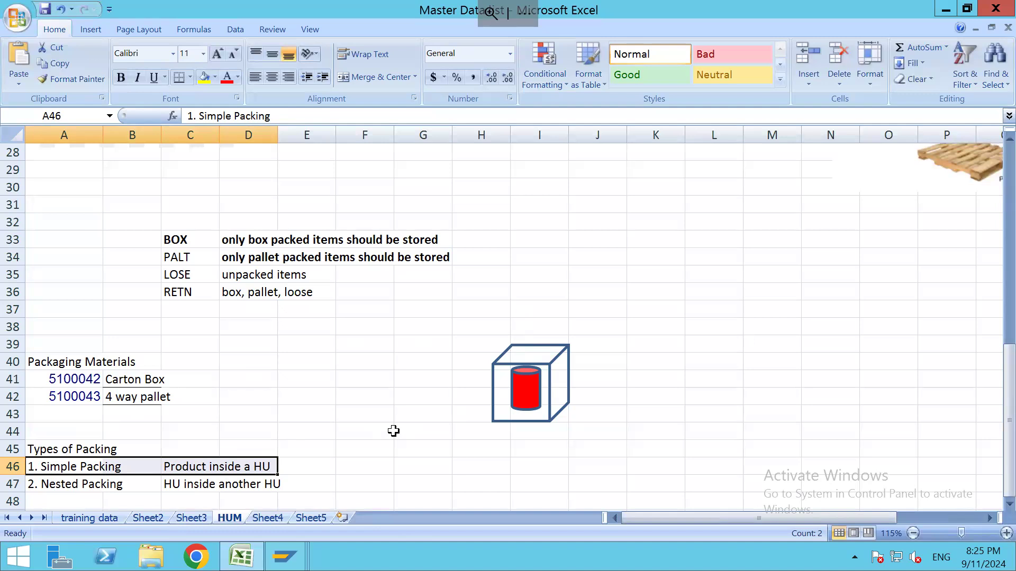
pyautogui.moveTo(620, 552)
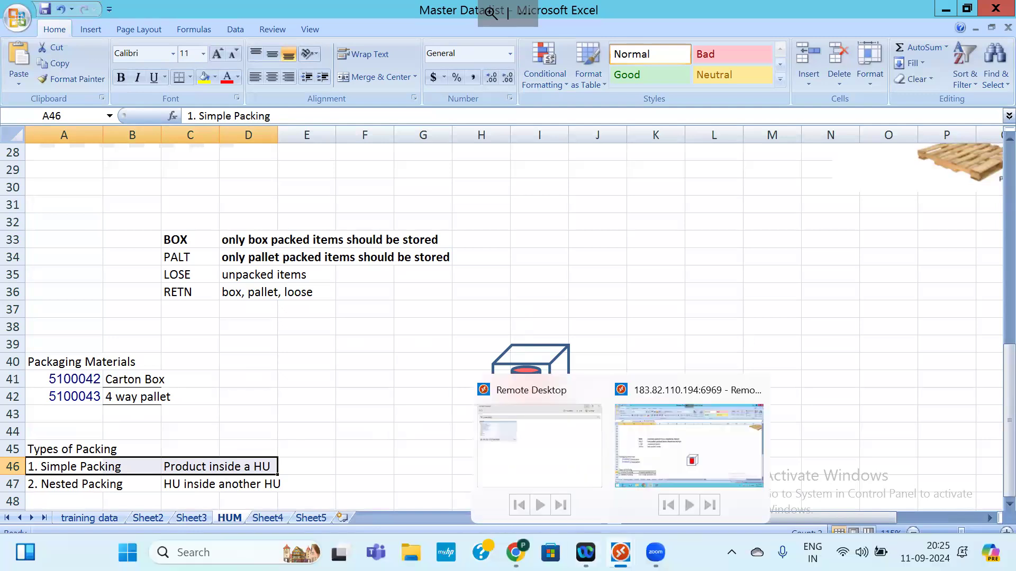
# Move the cube slightly upward around the red can, leaving the cube selected
pyautogui.click(542, 365)
pyautogui.moveTo(533, 339); pyautogui.dragTo(533, 336)
pyautogui.click(626, 394)
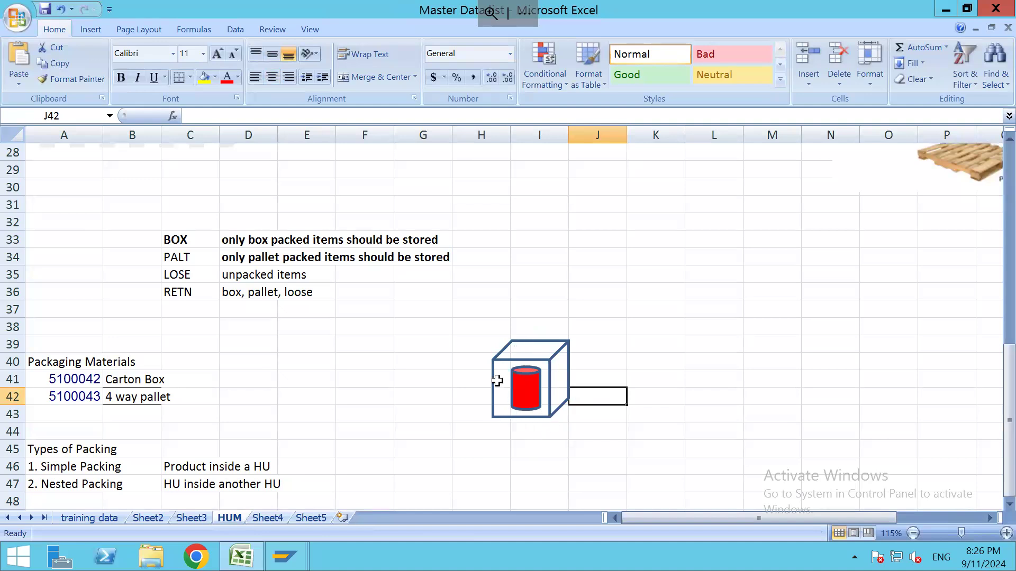
pyautogui.click(526, 396)
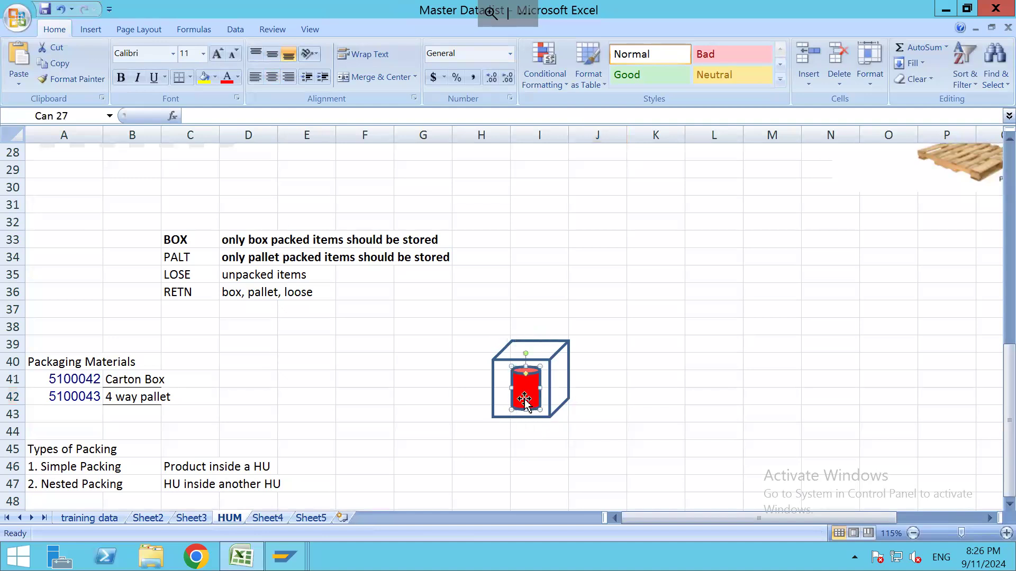
pyautogui.click(561, 362)
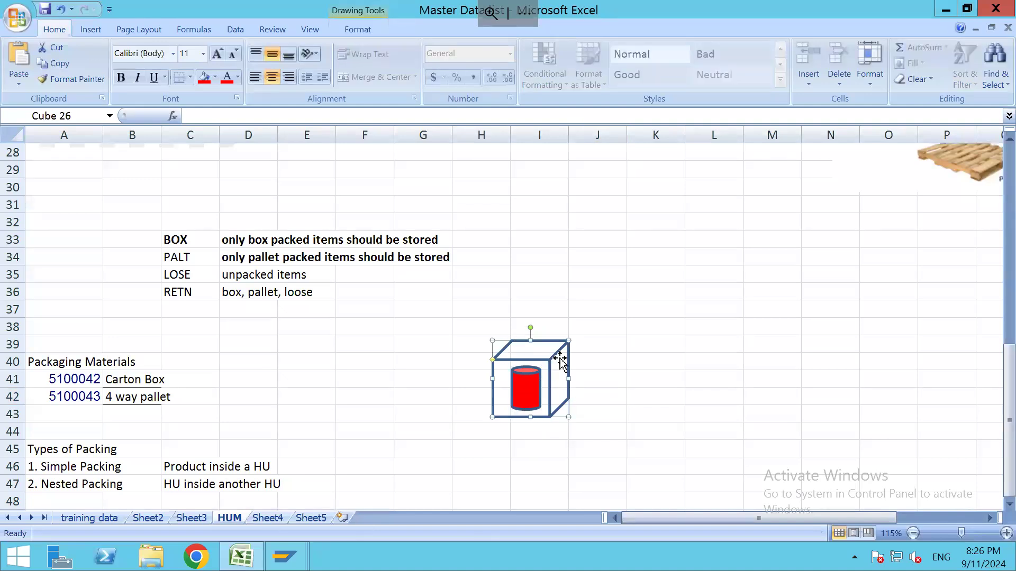
# Duplicate the cube without the red can, placing the copy near cell K40, and enlarge it so it exceeds the original
pyautogui.click(617, 426)
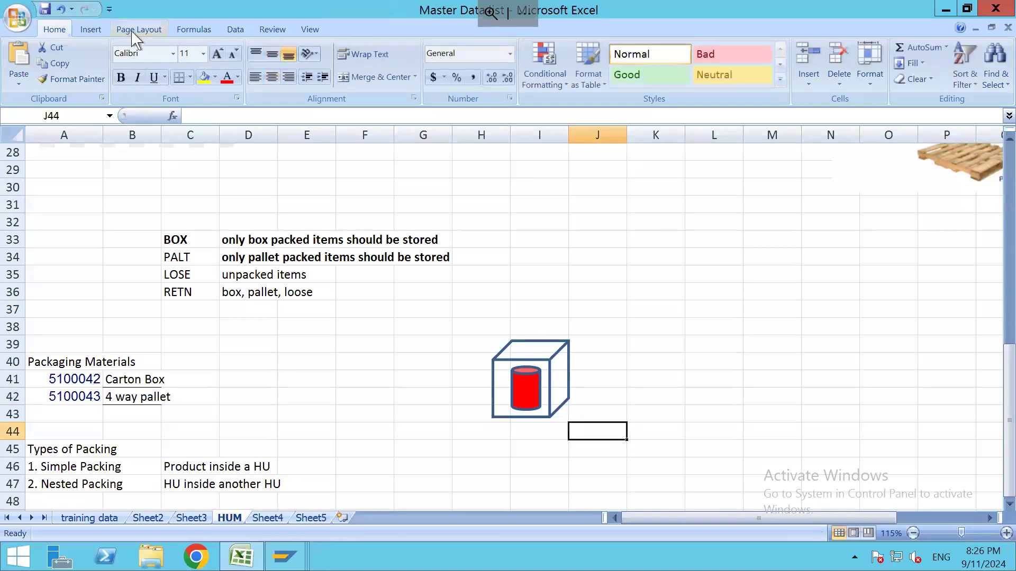
pyautogui.click(503, 380)
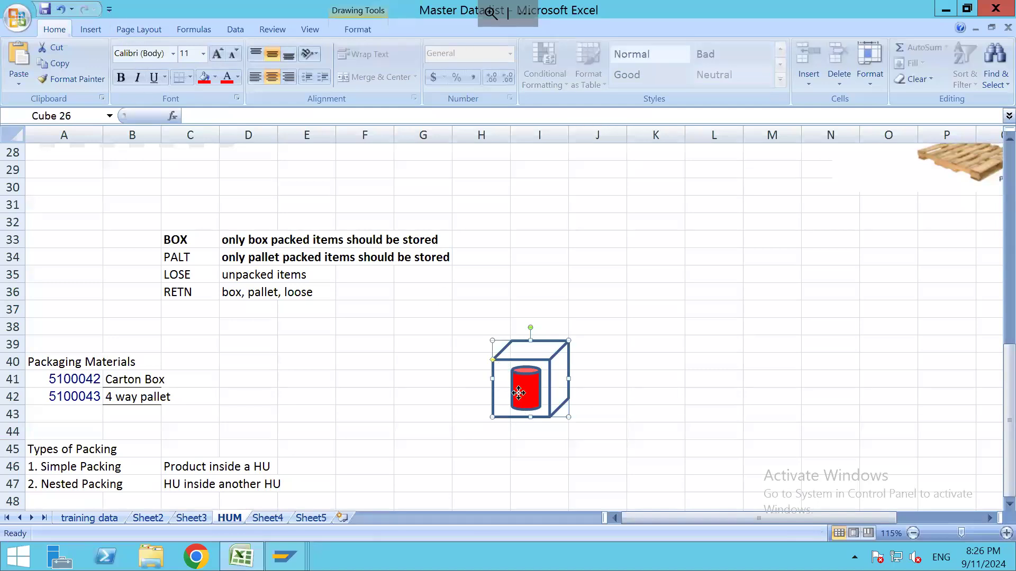
pyautogui.click(519, 392)
pyautogui.click(410, 422)
pyautogui.click(497, 363)
pyautogui.hotkey('ctrl', 'c')
pyautogui.click(630, 359)
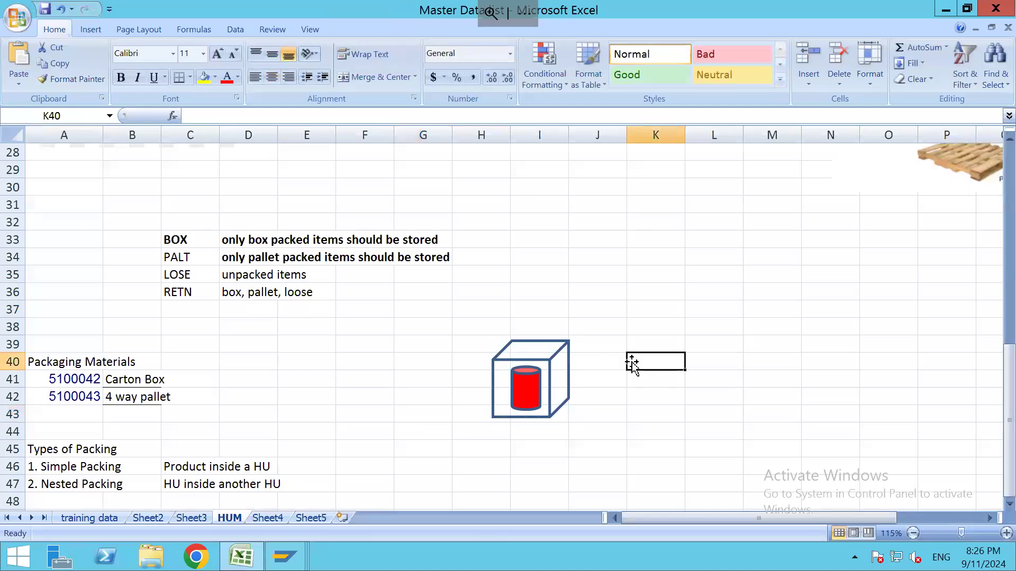
pyautogui.hotkey('ctrl', 'v')
pyautogui.moveTo(703, 390); pyautogui.dragTo(732, 391)
pyautogui.moveTo(678, 352); pyautogui.dragTo(678, 328)
# Group the red can with the small cube around it into one object
pyautogui.click(518, 387)
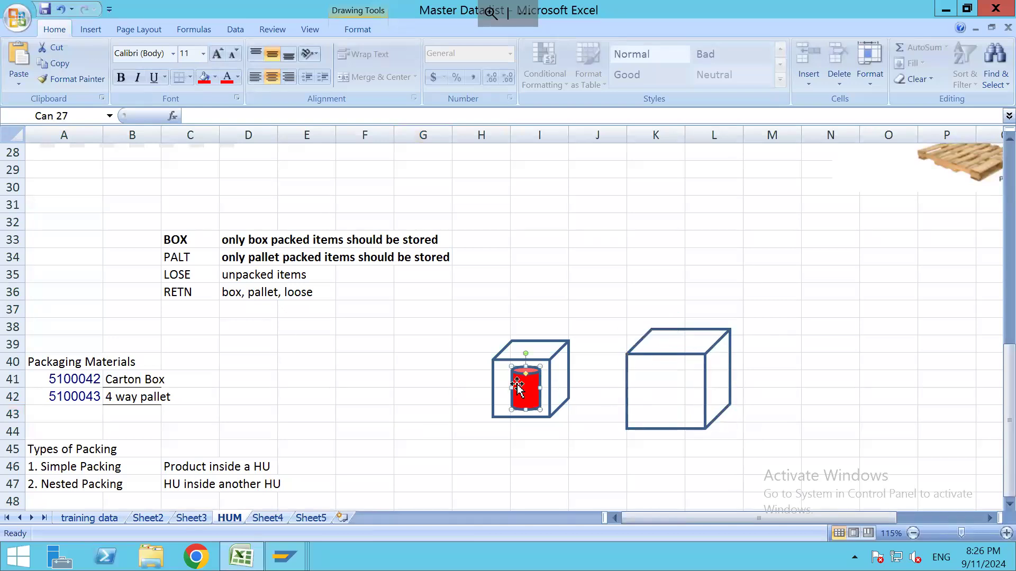
pyautogui.keyDown('shift'); pyautogui.click(542, 360); pyautogui.keyUp('shift')
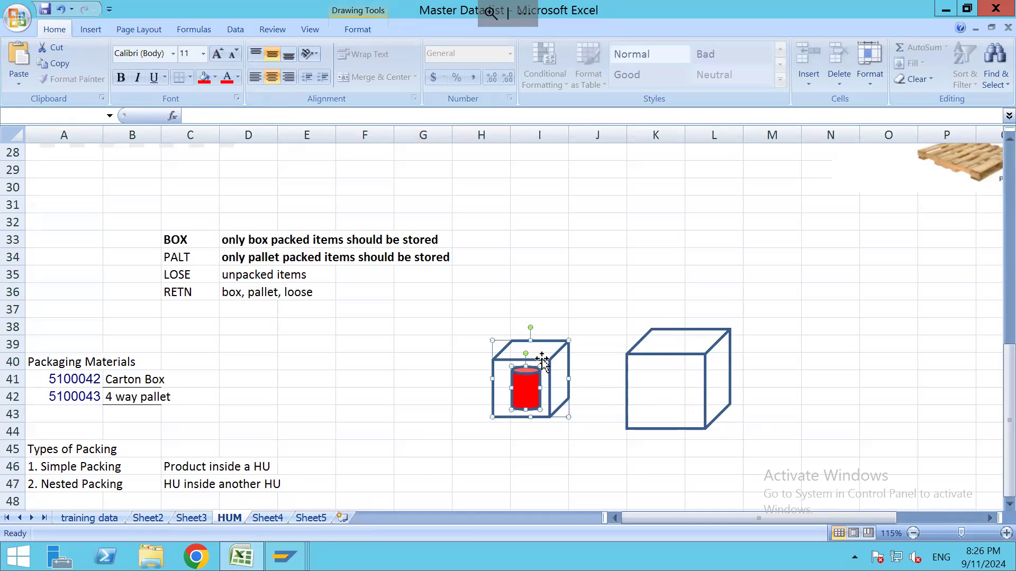
pyautogui.rightClick(542, 360)
pyautogui.moveTo(654, 424)
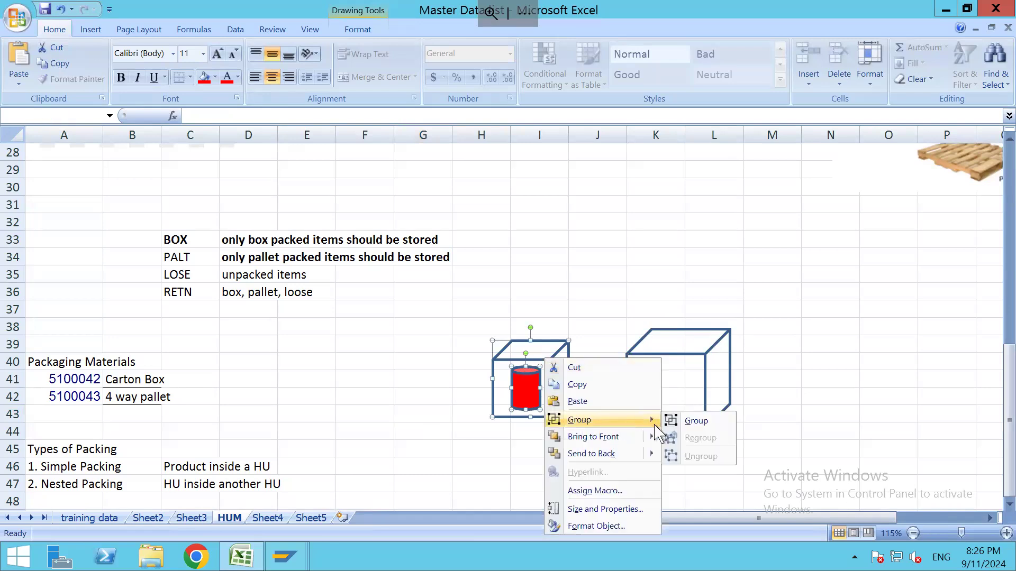
pyautogui.click(693, 421)
# Enlarge the copied cube to span about columns K to M, and move the grouped small cube with the can inside it
pyautogui.click(692, 354)
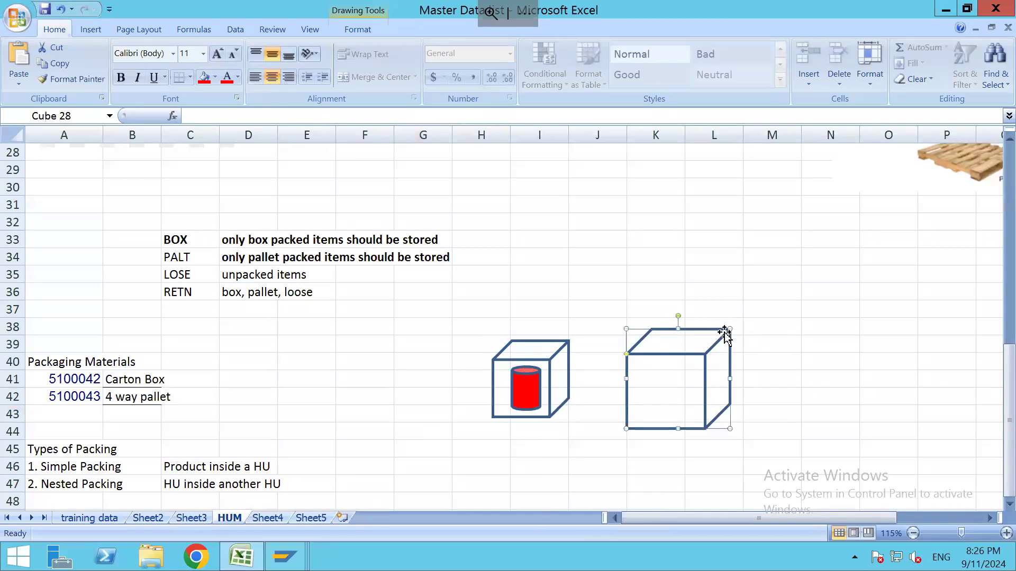
pyautogui.moveTo(729, 329); pyautogui.dragTo(785, 299)
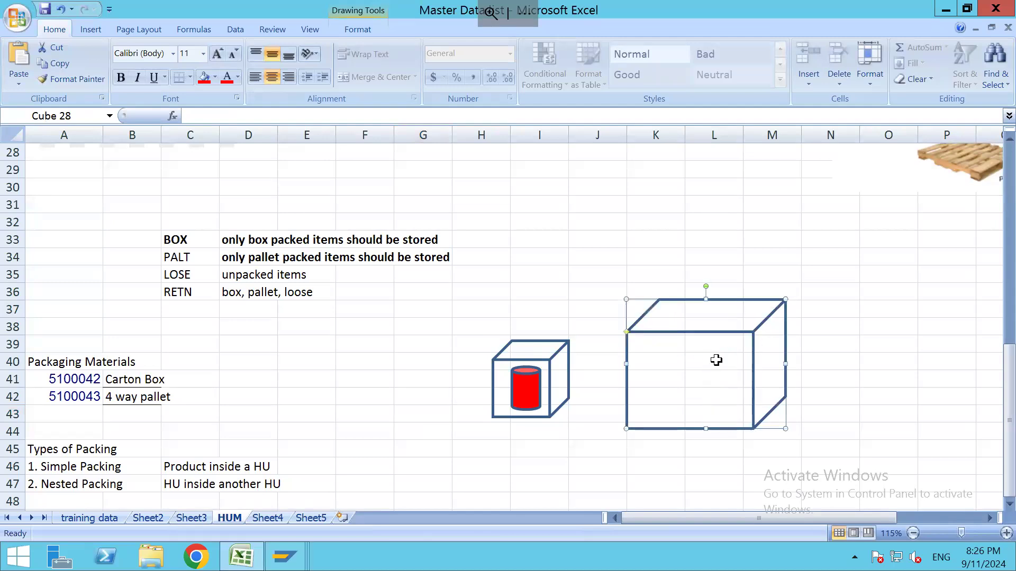
pyautogui.click(528, 383)
pyautogui.moveTo(528, 383); pyautogui.dragTo(686, 373)
pyautogui.click(505, 400)
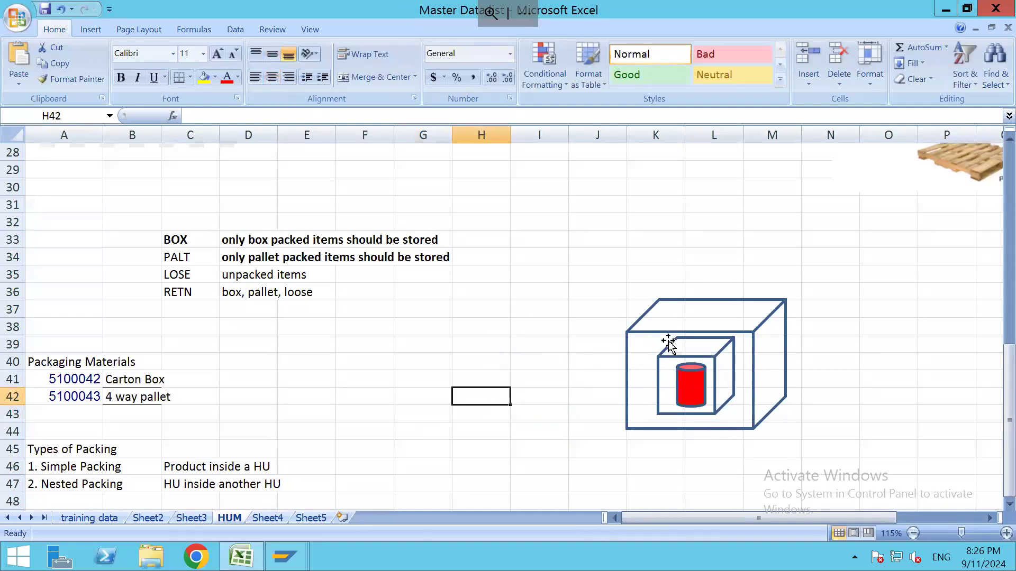
pyautogui.click(726, 358)
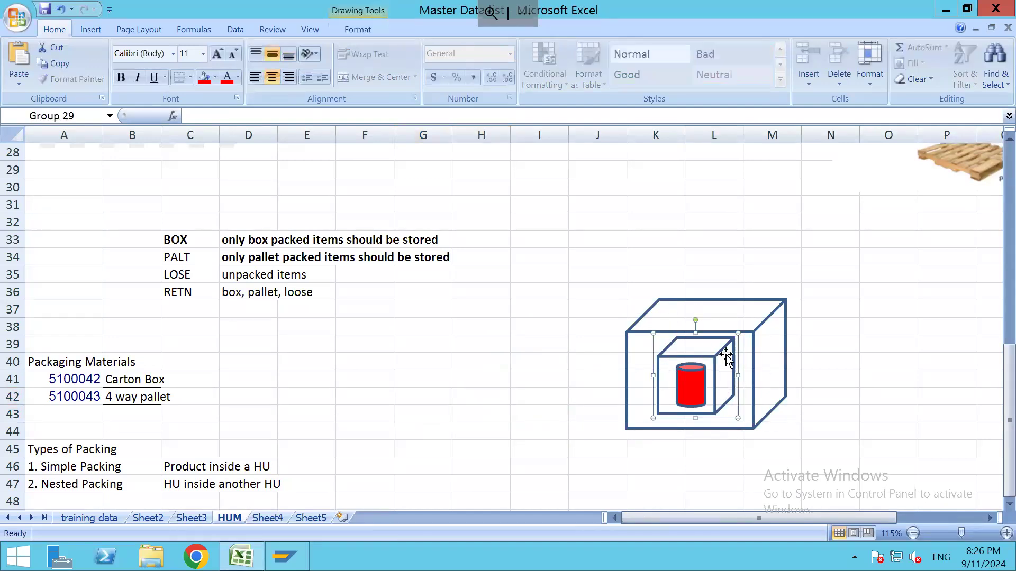
pyautogui.click(751, 310)
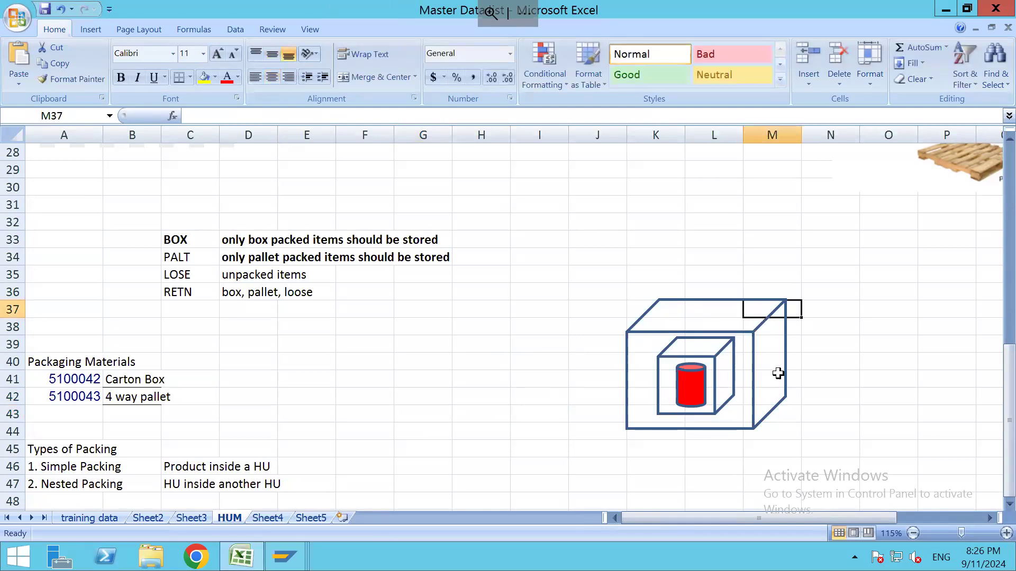
pyautogui.click(845, 395)
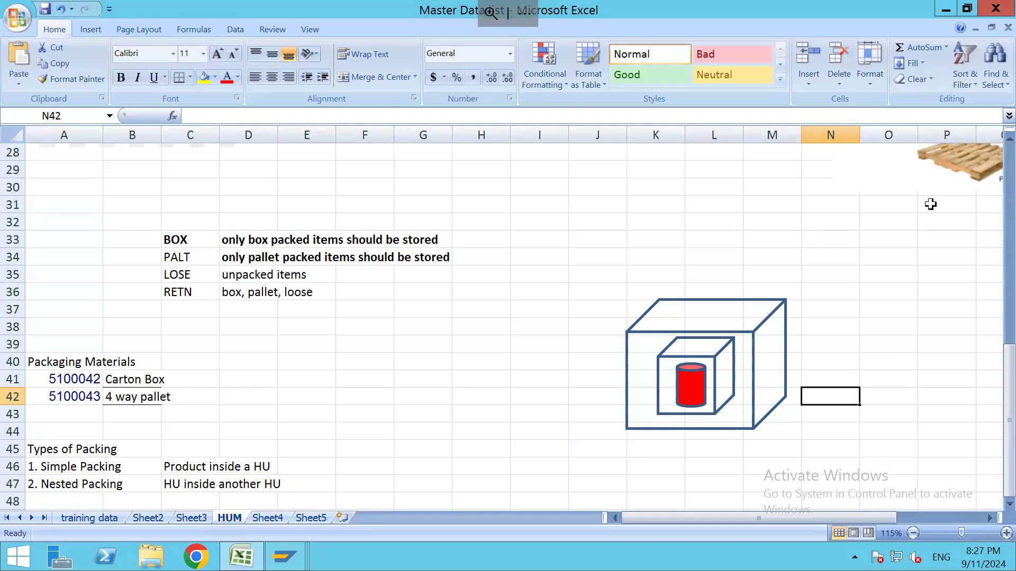
# Move the pallet picture above the large cube and place the grouped cube with the can on the 2-Way Stringer Pallet
pyautogui.moveTo(961, 159); pyautogui.dragTo(685, 248)
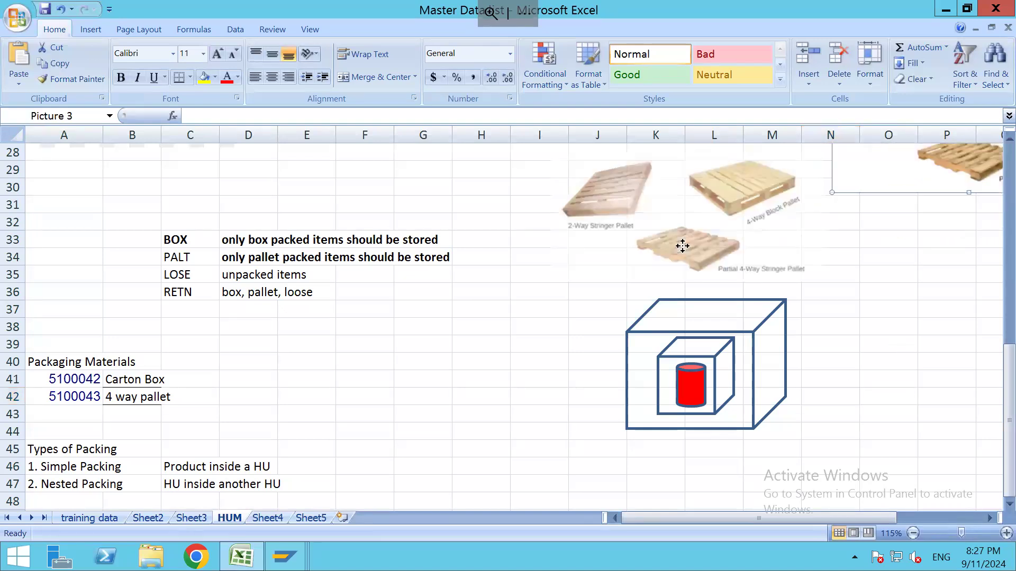
pyautogui.click(706, 365)
pyautogui.moveTo(706, 365)
pyautogui.mouseDown()
pyautogui.moveTo(682, 360)
pyautogui.moveTo(640, 272)
pyautogui.moveTo(656, 323)
pyautogui.mouseUp()
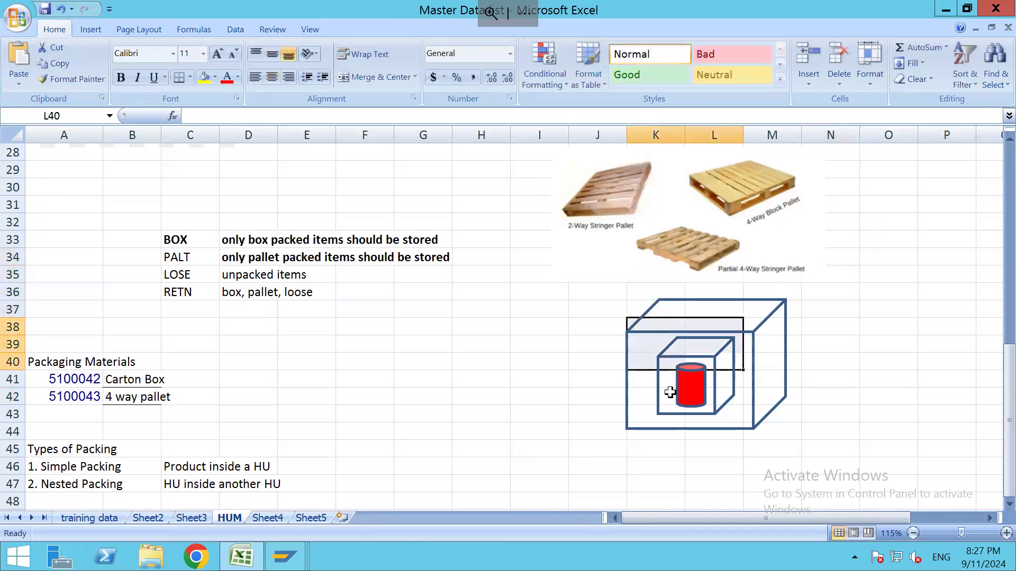
pyautogui.click(639, 408)
pyautogui.click(673, 363)
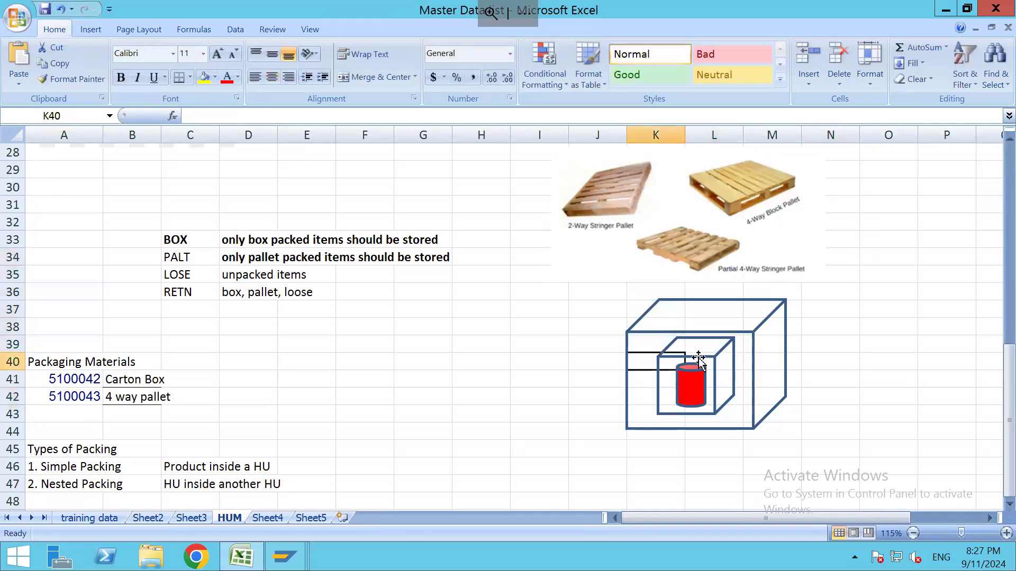
pyautogui.click(672, 363)
pyautogui.moveTo(695, 363)
pyautogui.mouseDown()
pyautogui.moveTo(554, 323)
pyautogui.moveTo(603, 190)
pyautogui.moveTo(606, 151)
pyautogui.mouseUp()
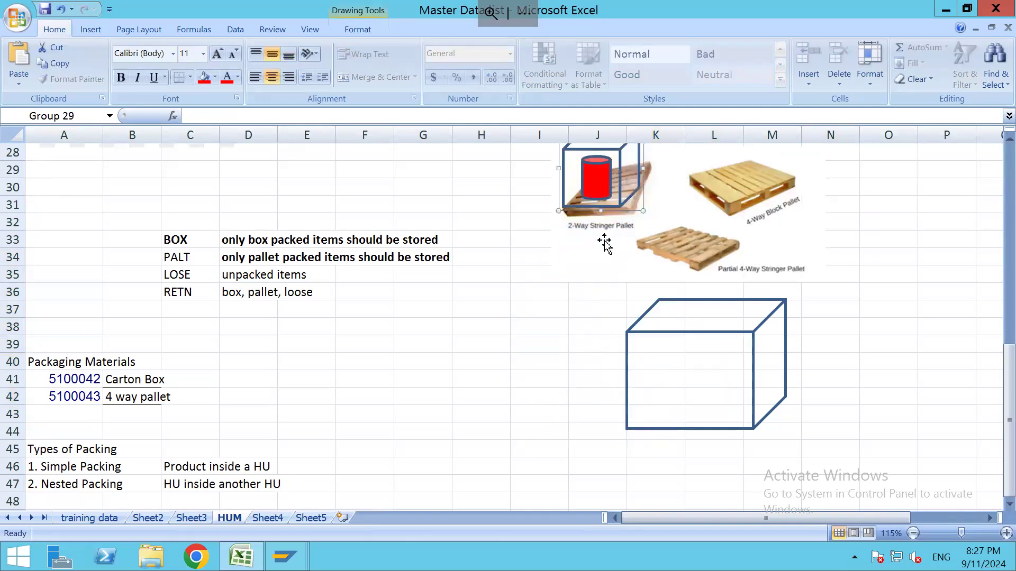
pyautogui.click(530, 411)
pyautogui.scroll(1, 529, 411)
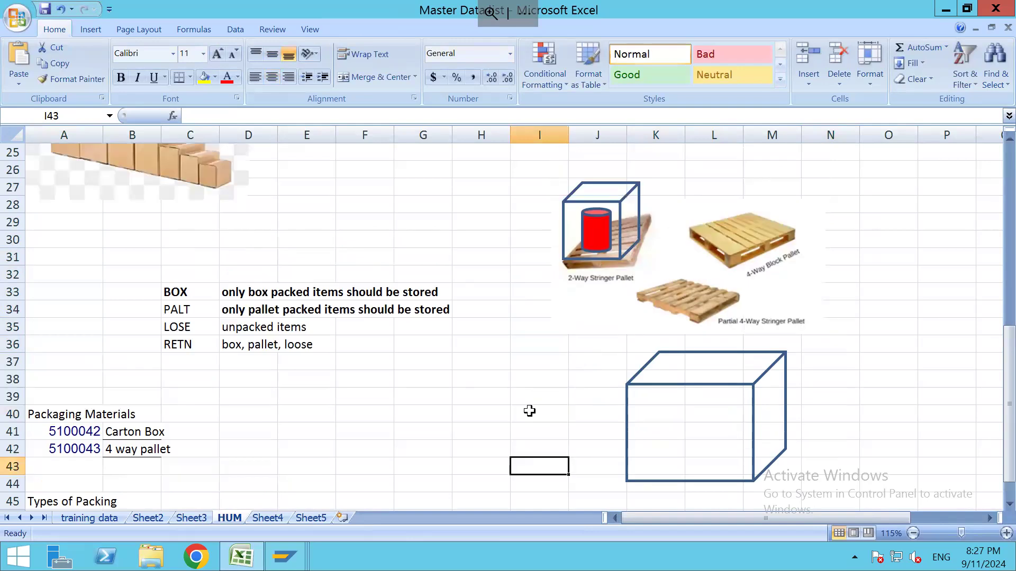
pyautogui.scroll(-2, 487, 411)
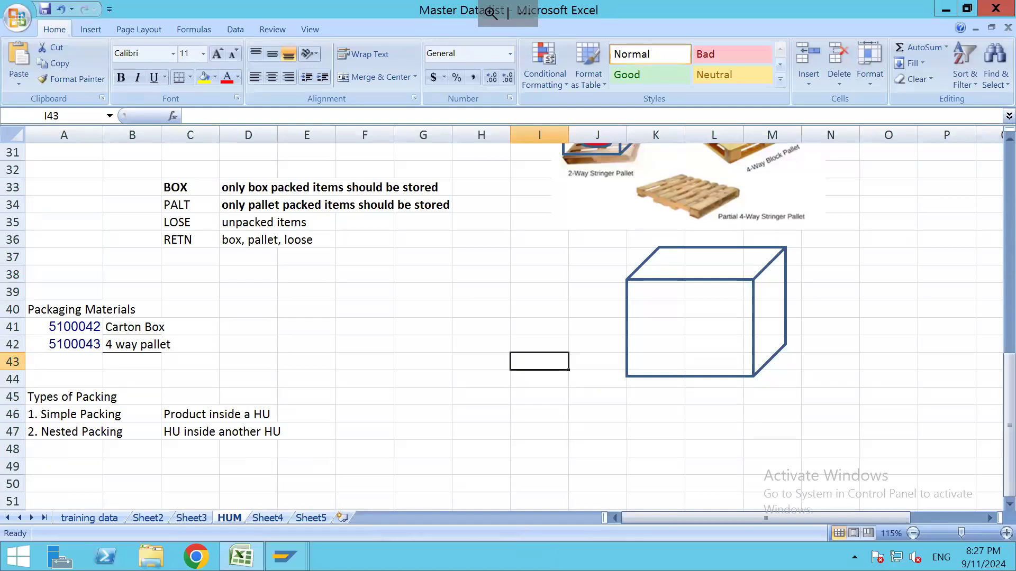
# Switch to Chrome, open google.com in a new tab, and search for "pallet packing png"
pyautogui.click(516, 552)
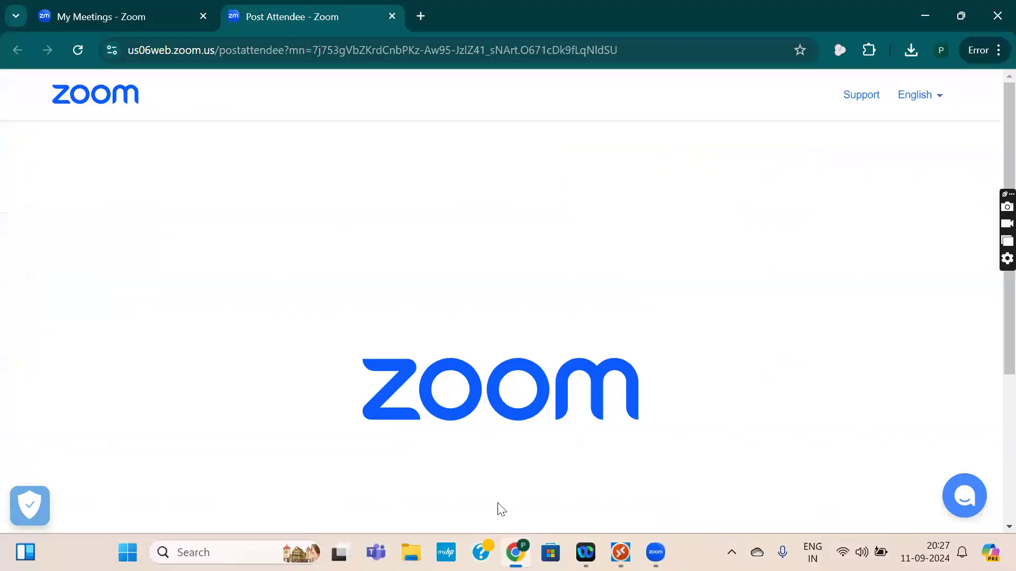
pyautogui.click(418, 22)
pyautogui.write('google.com')
pyautogui.press('Return')
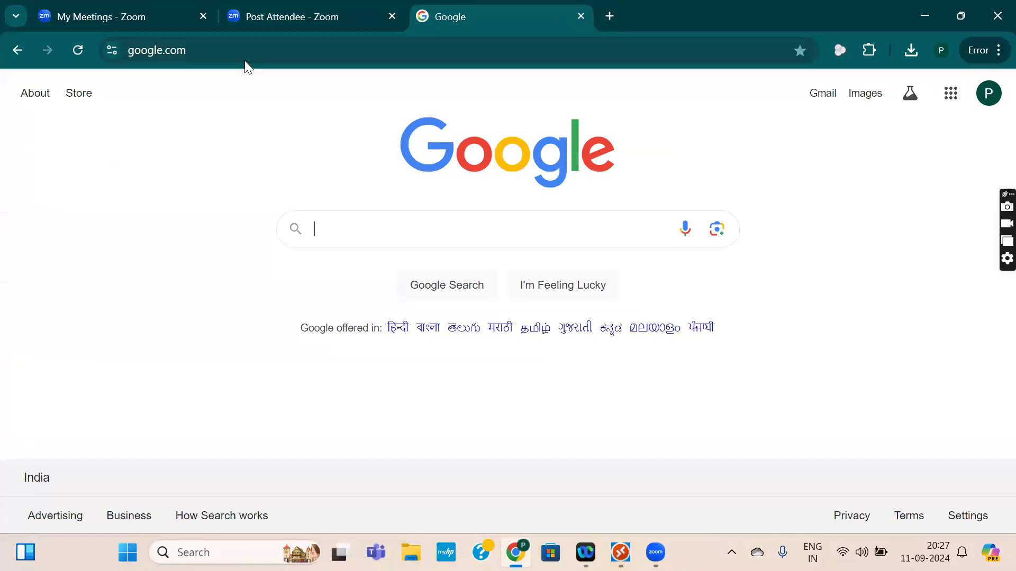
pyautogui.write('pallet packing png')
pyautogui.press('Return')
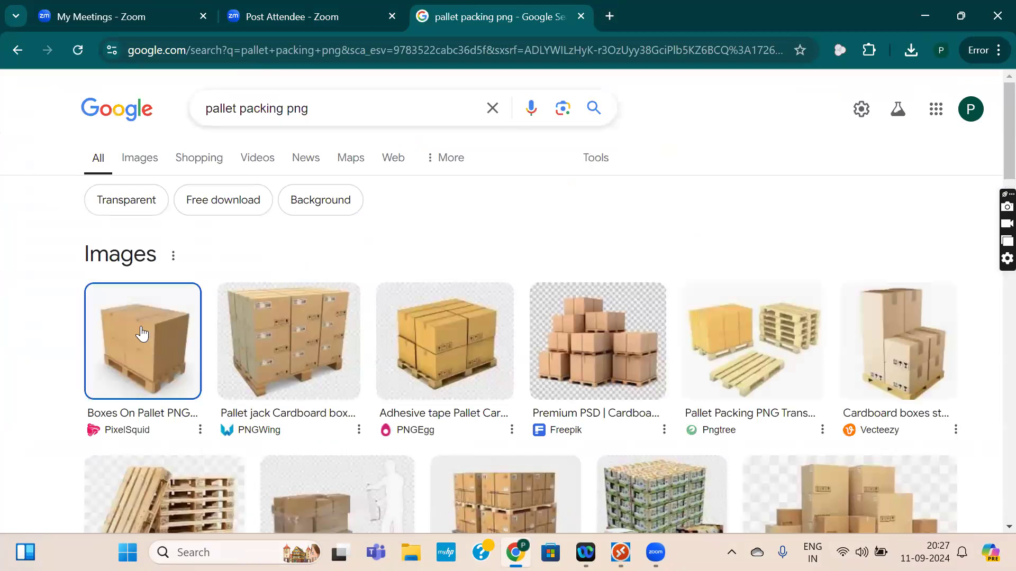
# Preview the PixelSquid boxes-on-pallet image as a nested packing example, look through the other pallet images, and close the preview
pyautogui.click(141, 333)
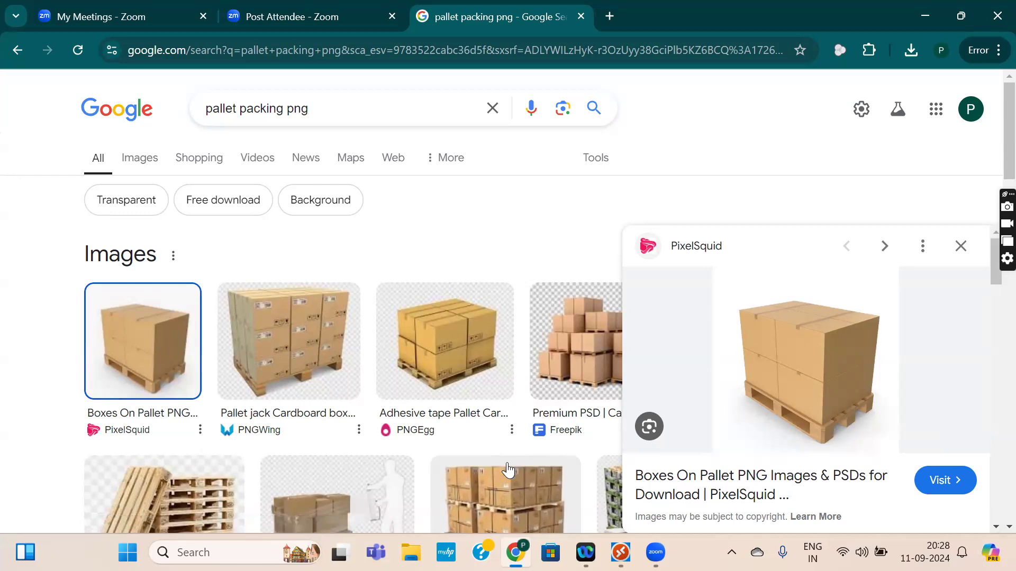
pyautogui.scroll(-4, 508, 470)
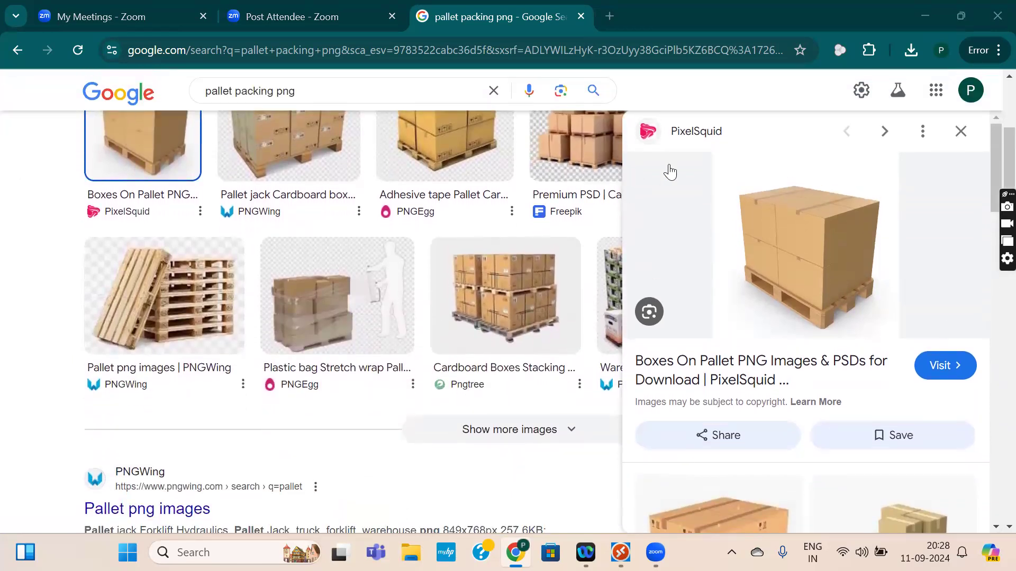
pyautogui.click(960, 132)
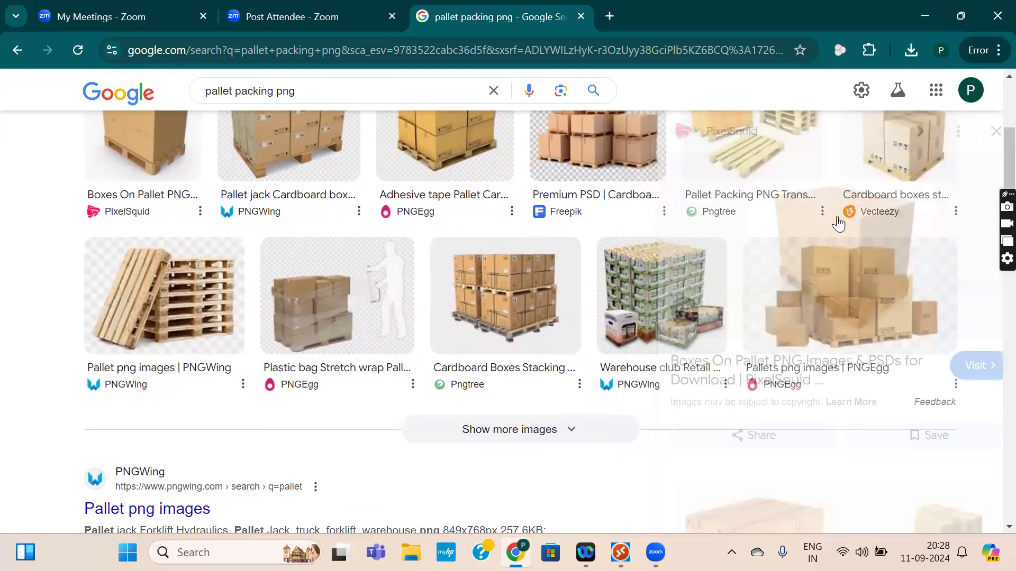
# Preview the PNGEgg adhesive tape pallet image among the pallet packing results, and close the preview
pyautogui.scroll(3, 807, 265)
pyautogui.scroll(-1, 806, 264)
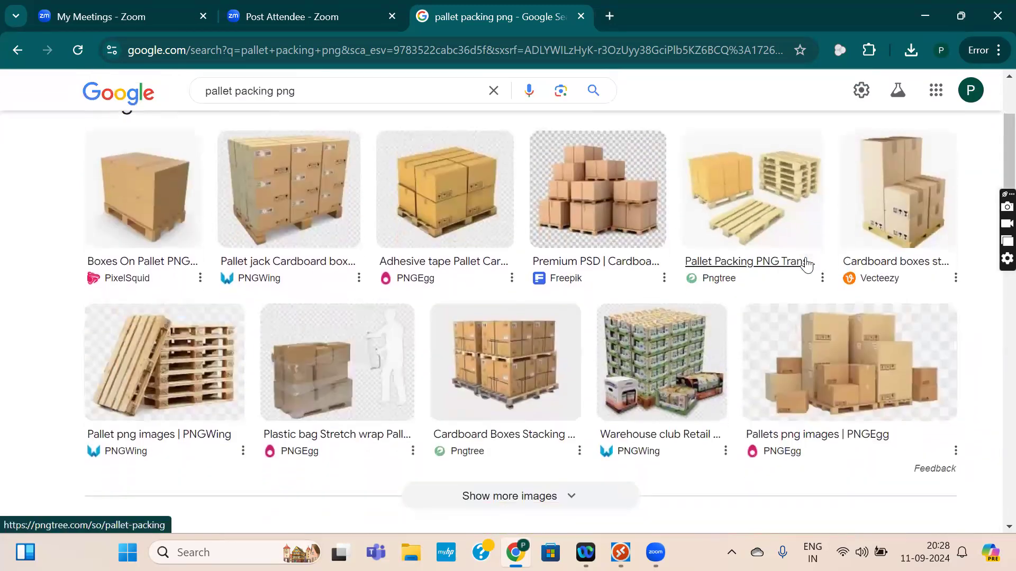
pyautogui.click(459, 192)
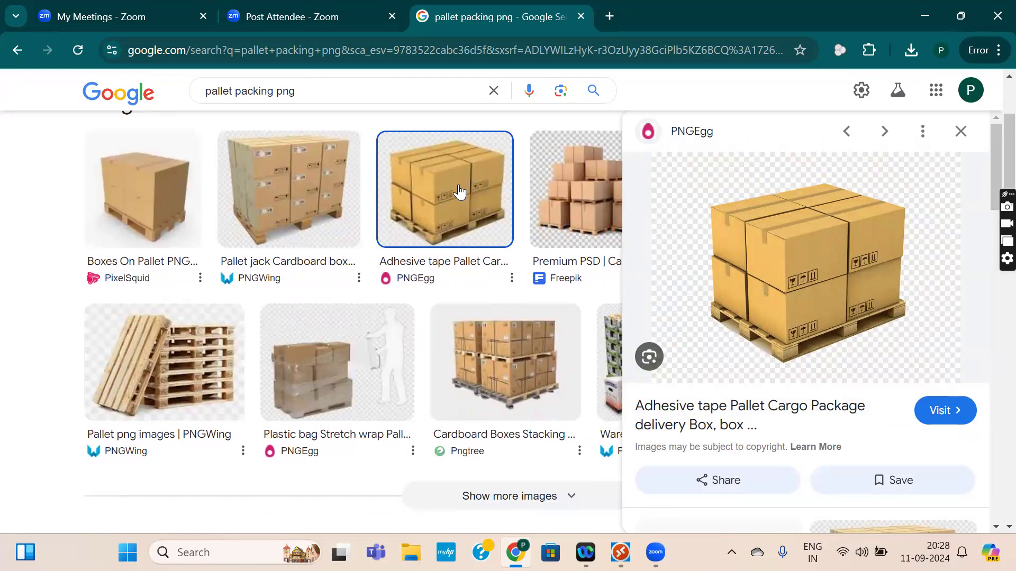
pyautogui.click(961, 131)
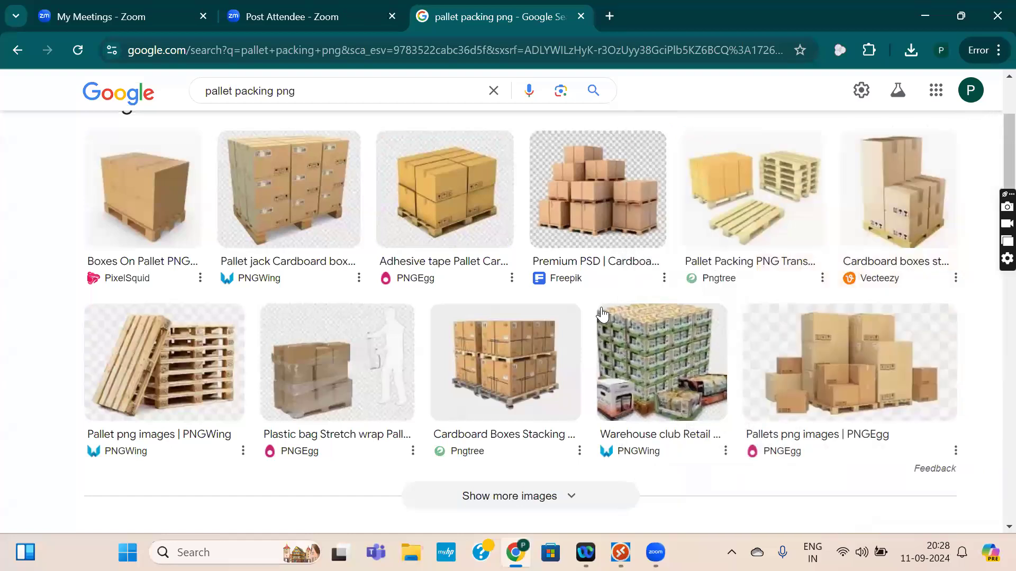
# Search Google for "box packing png" and preview the ClipartPNG packaging box image, closing it again
pyautogui.scroll(3, 602, 314)
pyautogui.click(239, 89)
pyautogui.press('BackSpace')
pyautogui.press('BackSpace')
pyautogui.press('BackSpace')
pyautogui.press('BackSpace')
pyautogui.press('BackSpace')
pyautogui.press('BackSpace')
pyautogui.press('BackSpace')
pyautogui.write('bpo')
pyautogui.press('BackSpace')
pyautogui.press('BackSpace')
pyautogui.press('BackSpace')
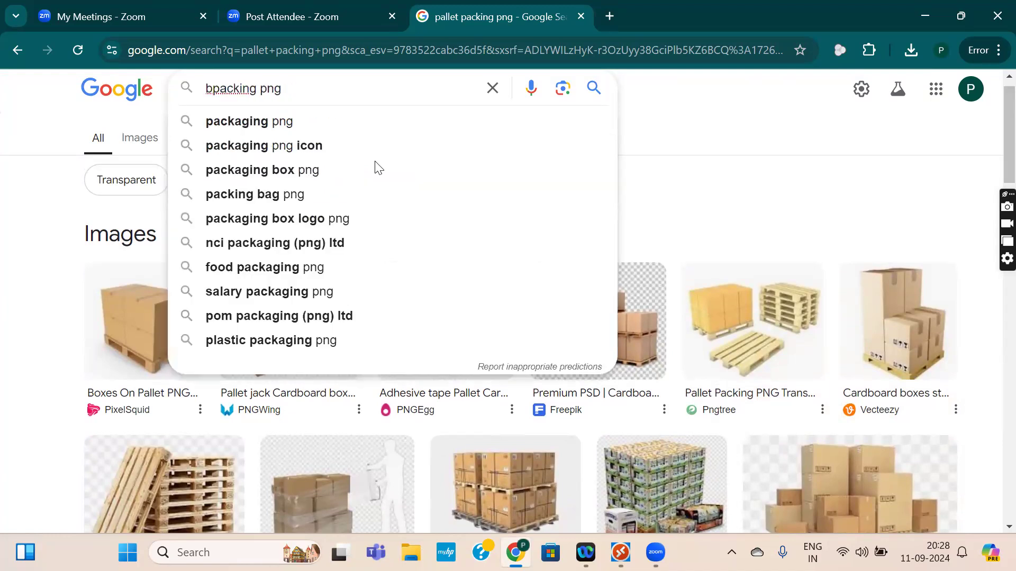
pyautogui.write('ox')
pyautogui.press('Return')
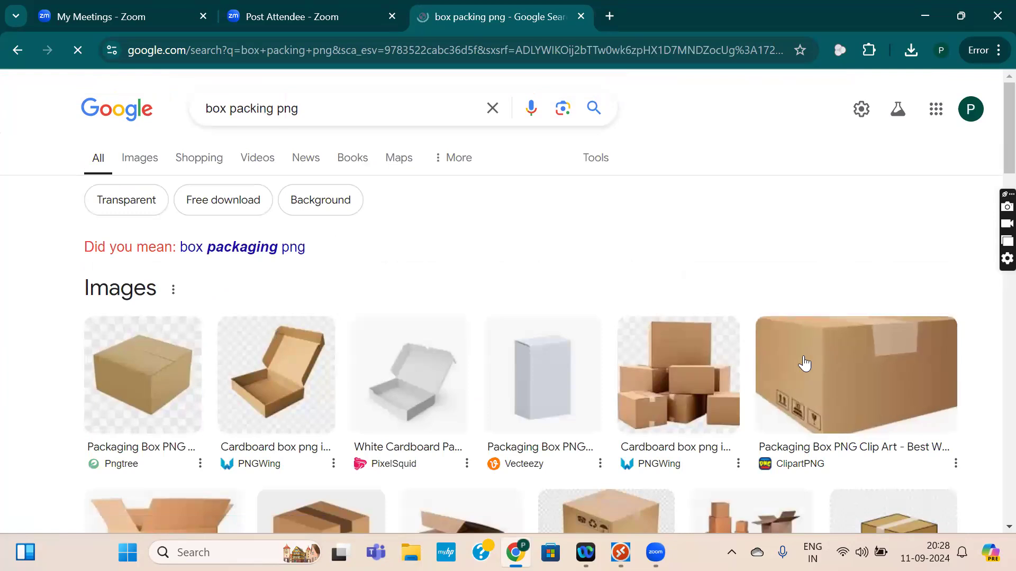
pyautogui.click(797, 379)
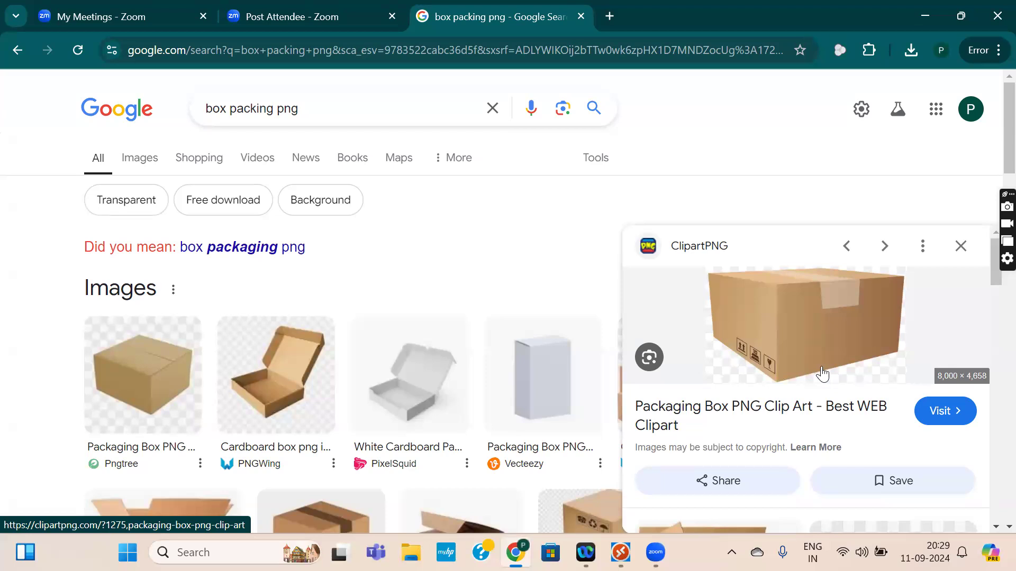
pyautogui.click(960, 246)
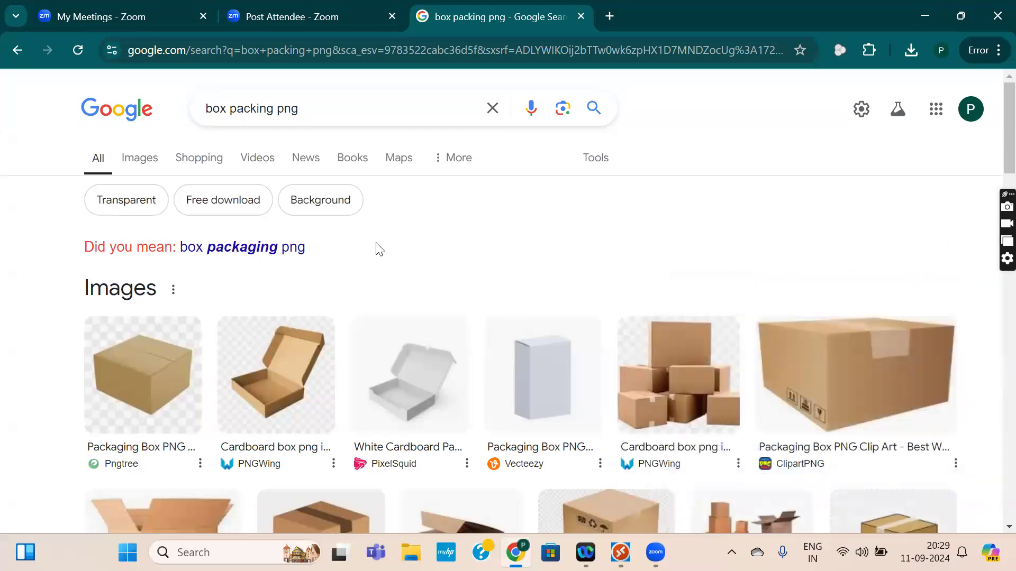
# Replace the search query with "pallet packing" and run the search
pyautogui.click(326, 121)
pyautogui.press('BackSpace')
pyautogui.press('BackSpace')
pyautogui.press('BackSpace')
pyautogui.press('BackSpace')
pyautogui.press('BackSpace')
pyautogui.press('BackSpace')
pyautogui.press('BackSpace')
pyautogui.press('BackSpace')
pyautogui.press('BackSpace')
pyautogui.press('BackSpace')
pyautogui.press('BackSpace')
pyautogui.press('BackSpace')
pyautogui.press('BackSpace')
pyautogui.press('BackSpace')
pyautogui.press('BackSpace')
pyautogui.write('pallet packing')
pyautogui.press('Return')
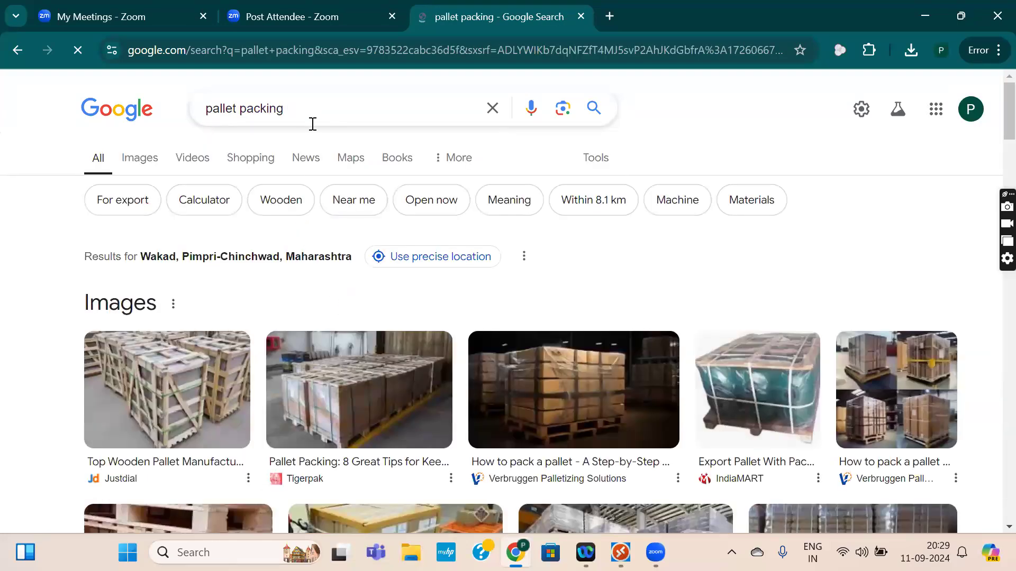
# Extend the search to "pallet packing png" and preview the PixelSquid image of boxes on a pallet
pyautogui.click(315, 114)
pyautogui.write('png')
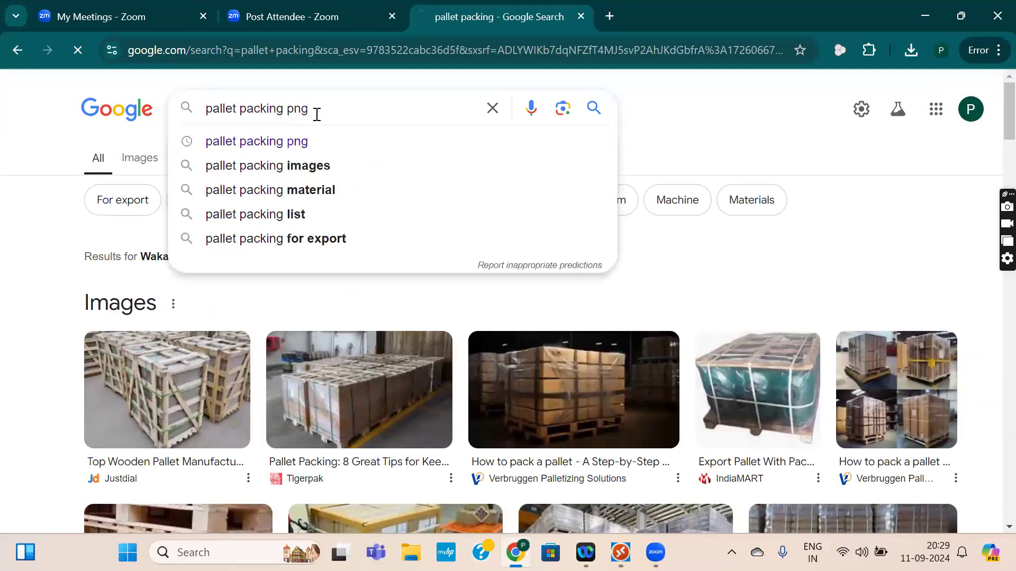
pyautogui.press('Return')
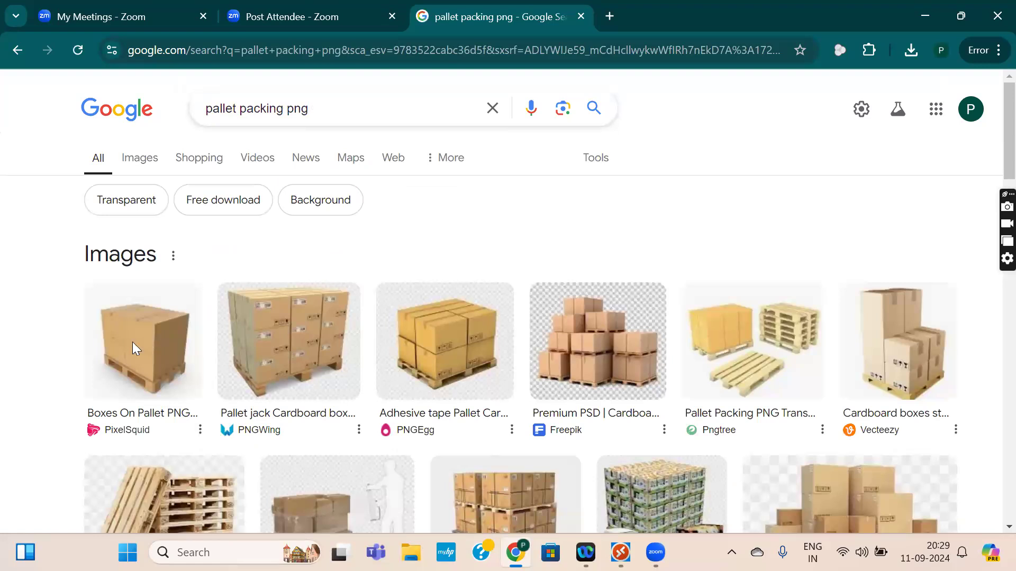
pyautogui.click(132, 341)
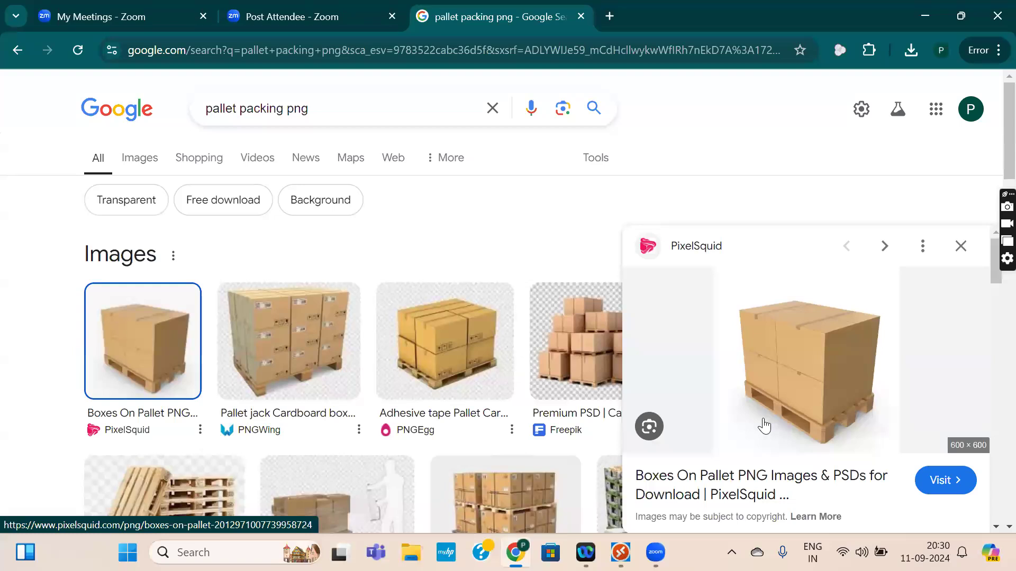
# Switch to the SAP inbound delivery creation window and exit the open delivery overview without saving
pyautogui.hotkey('alt', 'Tab')
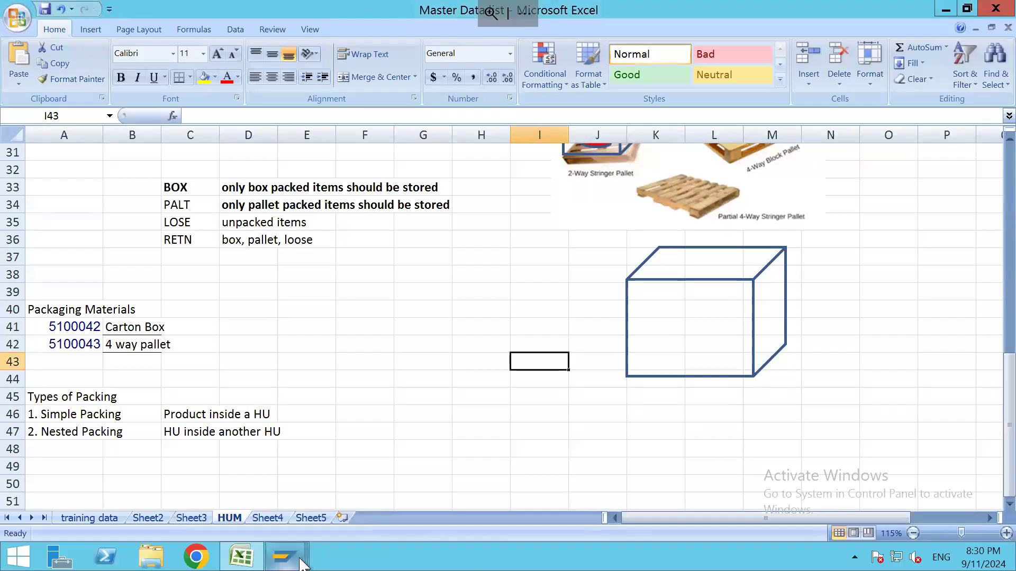
pyautogui.moveTo(300, 562)
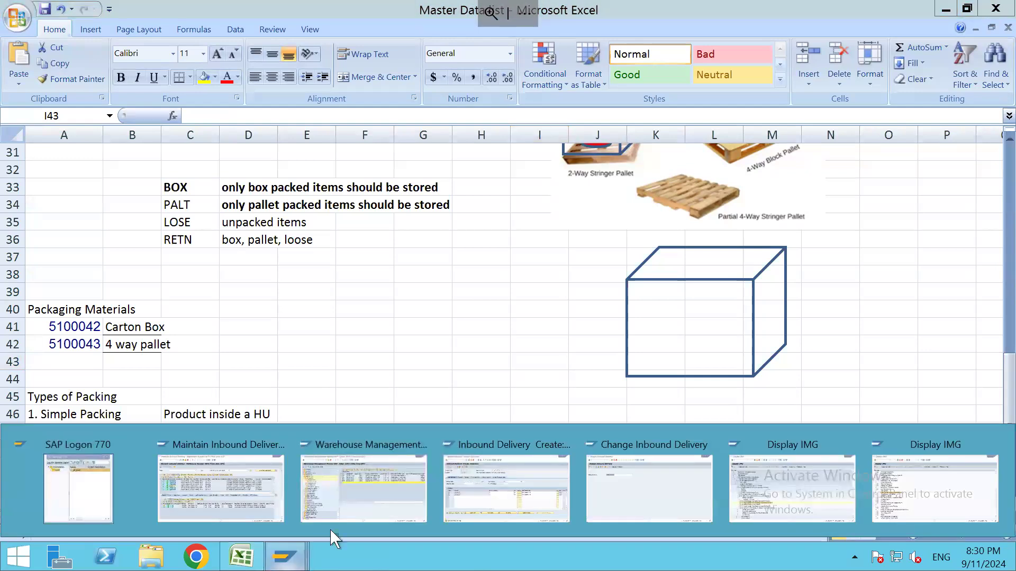
pyautogui.click(531, 511)
pyautogui.click(205, 42)
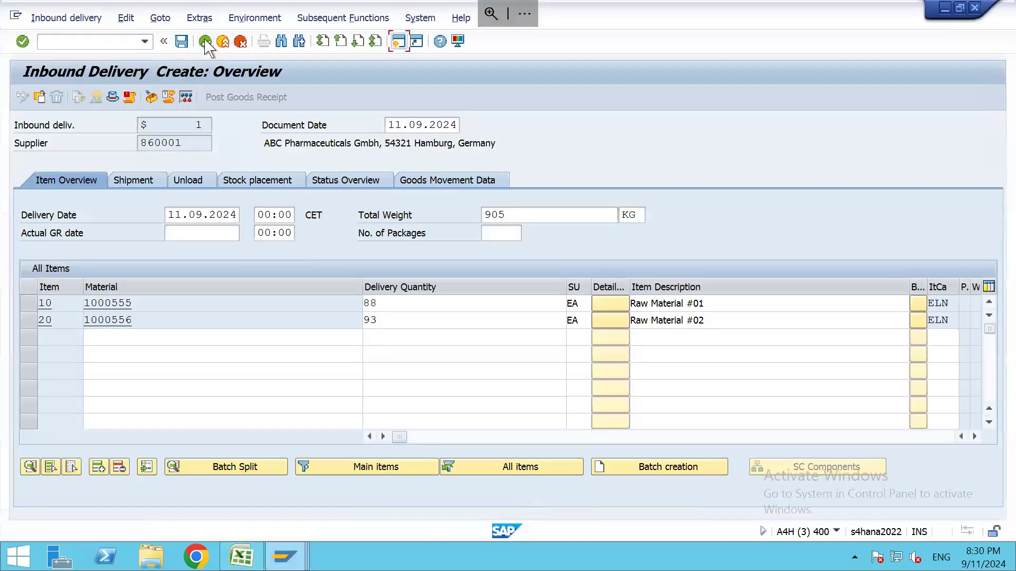
pyautogui.click(333, 295)
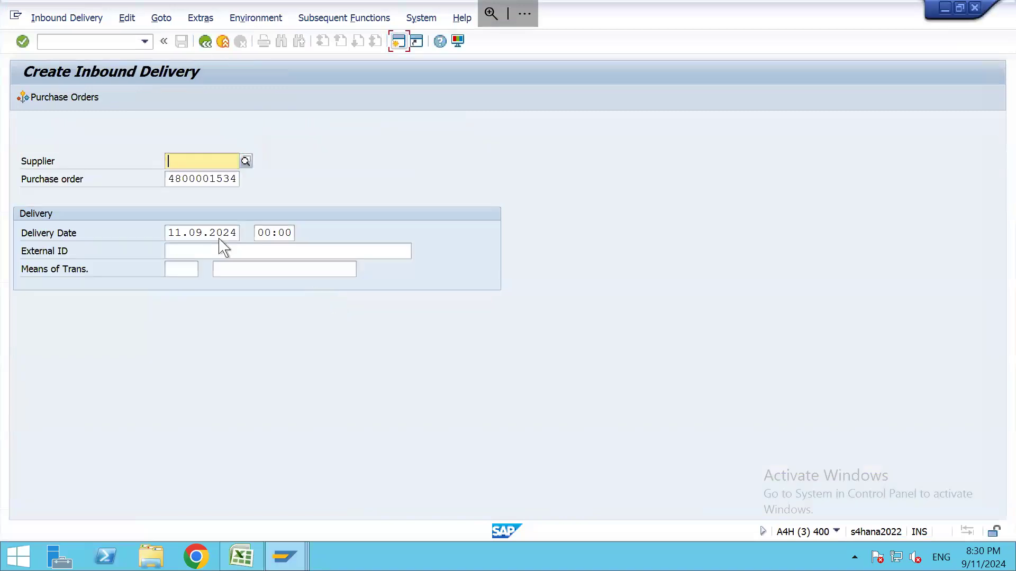
# Start an inbound delivery for the prefilled purchase order and set the delivery quantity of items 10 and 20 to 2 each
pyautogui.click(203, 179)
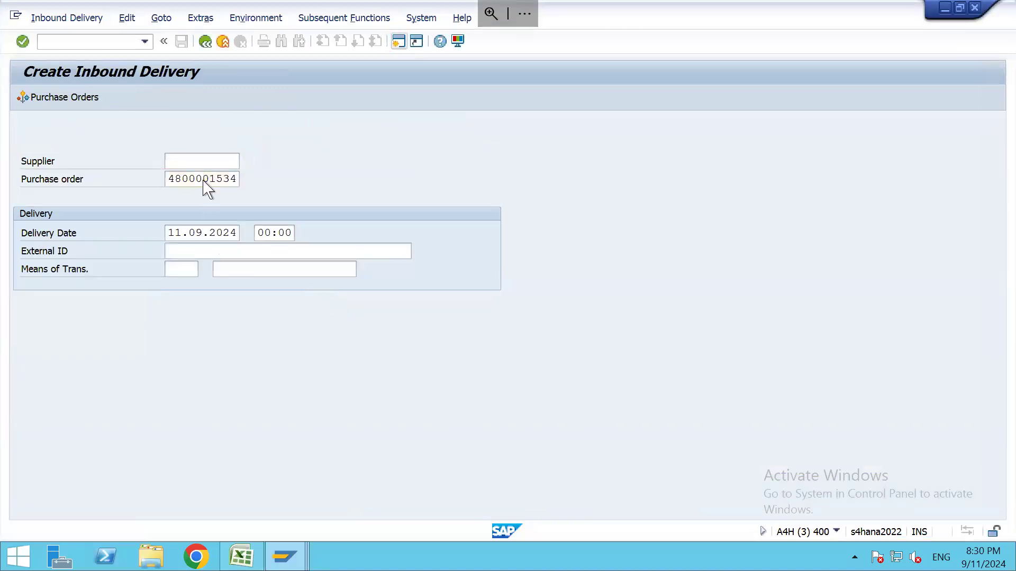
pyautogui.press('Return')
pyautogui.click(401, 301)
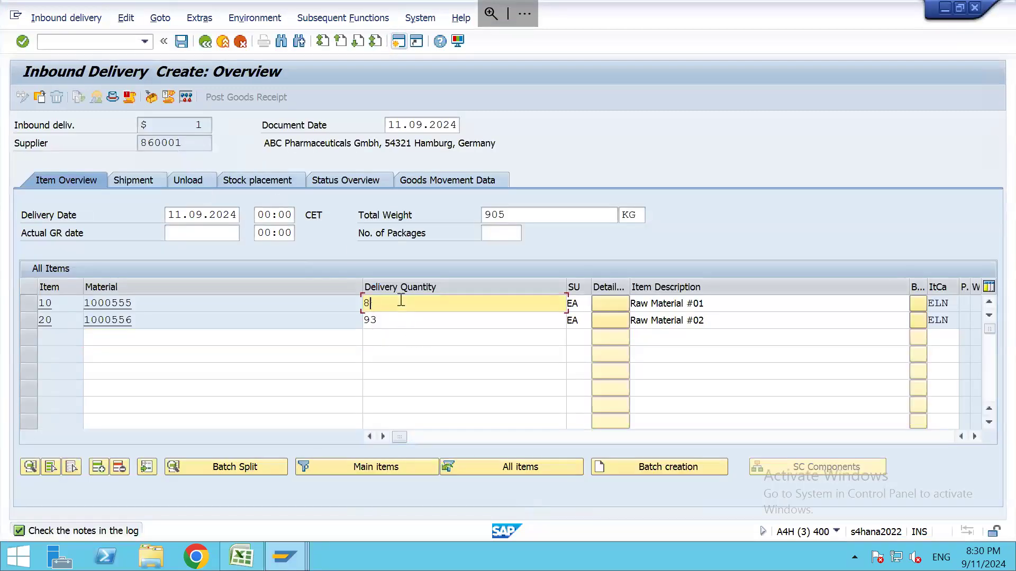
pyautogui.press('BackSpace')
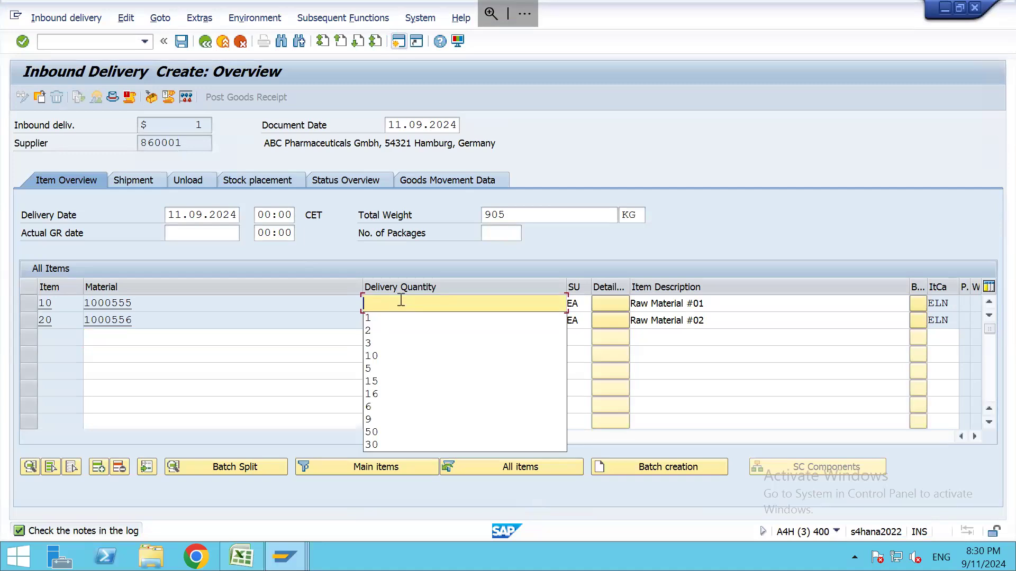
pyautogui.write('2')
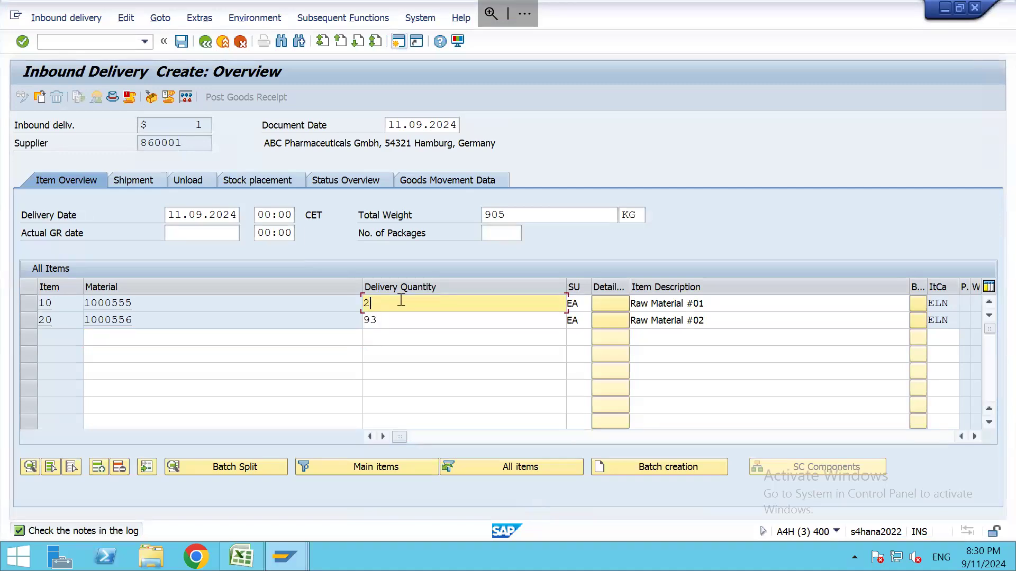
pyautogui.press('Down')
pyautogui.press('BackSpace')
pyautogui.write('2')
pyautogui.press('Return')
pyautogui.press('Return')
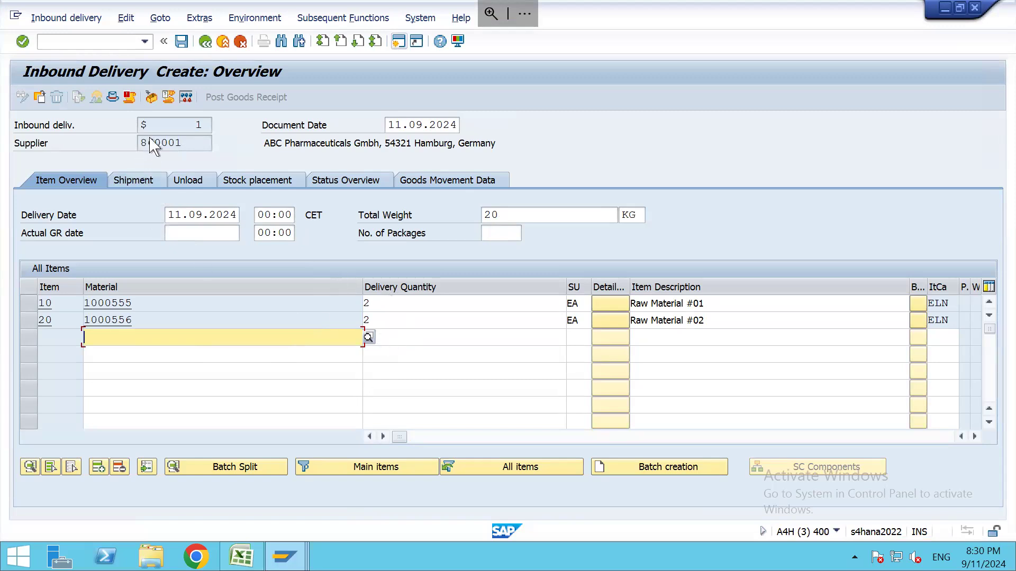
# Open packing for the inbound delivery and create four handling units with packaging material 5100042
pyautogui.click(151, 100)
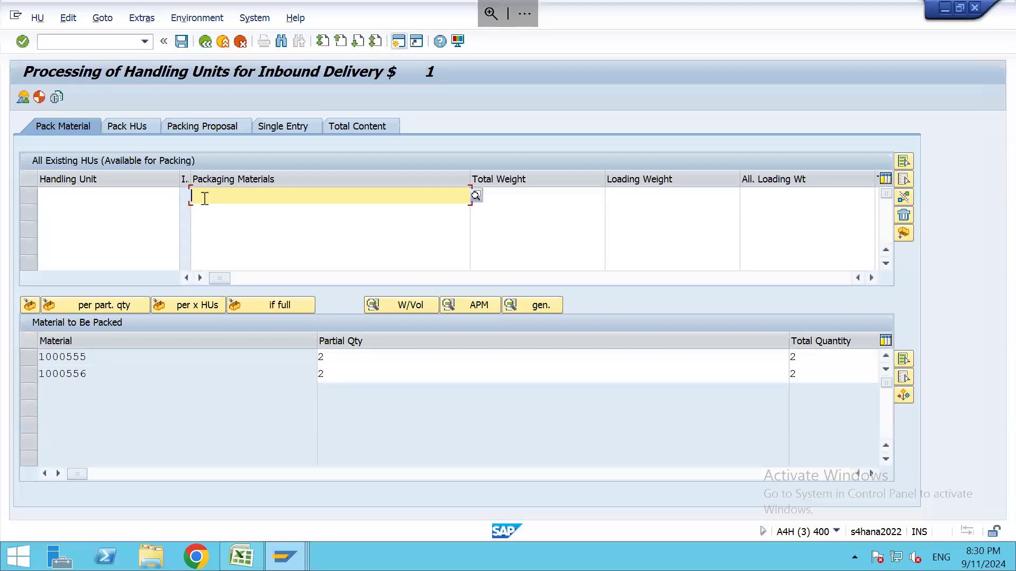
pyautogui.click(204, 198)
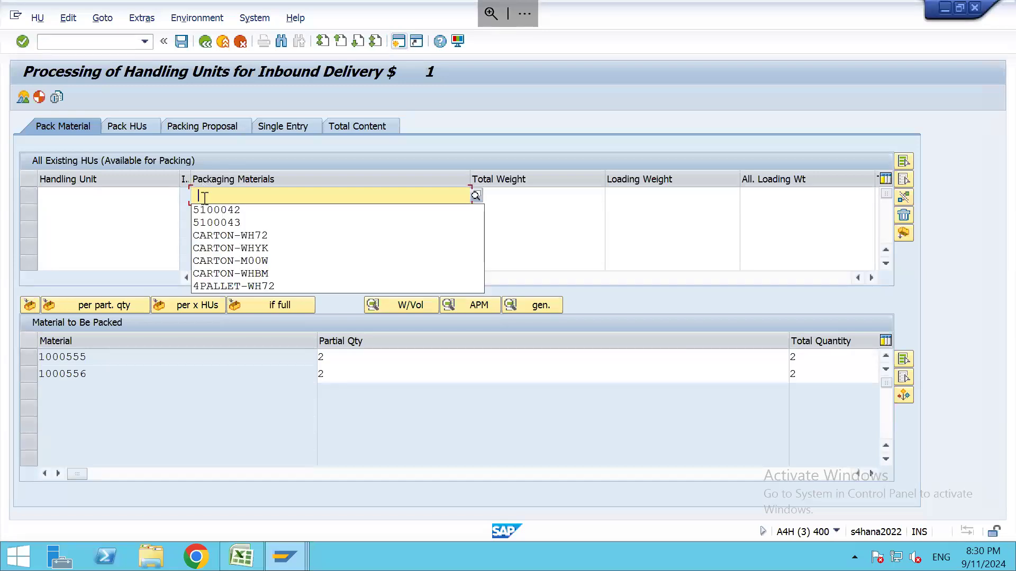
pyautogui.click(222, 210)
pyautogui.press('Return')
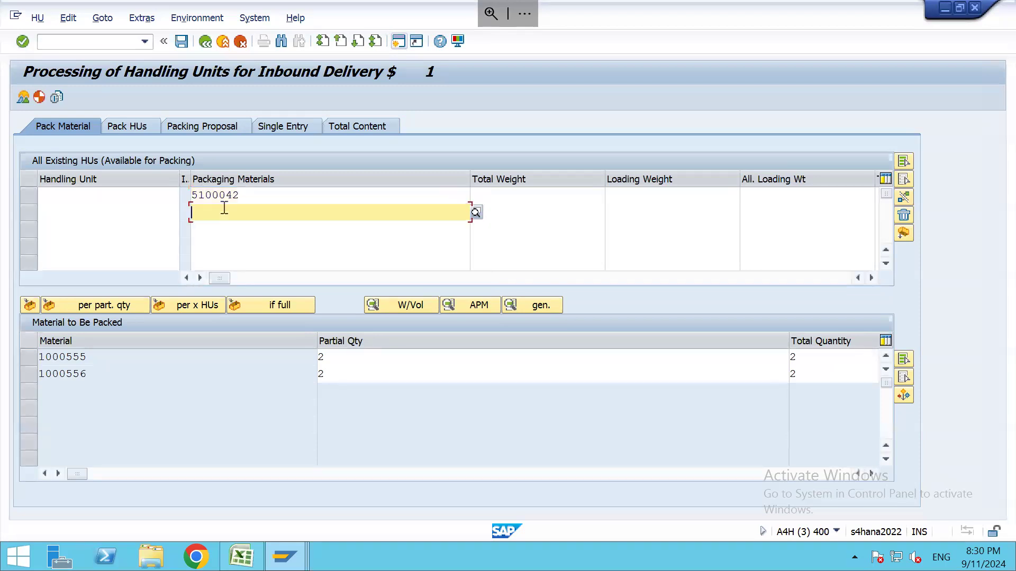
pyautogui.click(224, 209)
pyautogui.click(228, 229)
pyautogui.press('Return')
pyautogui.click(227, 229)
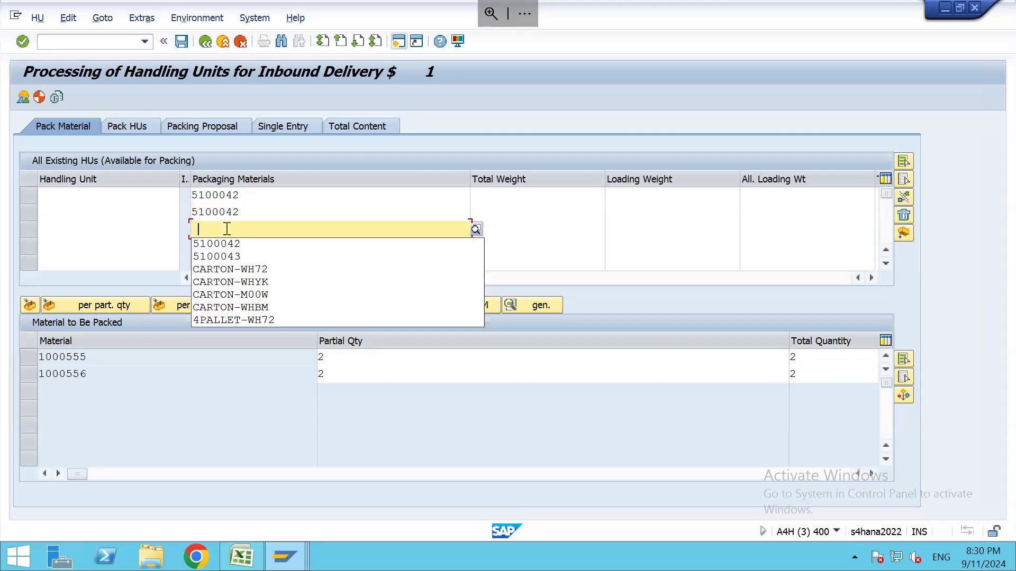
pyautogui.click(227, 244)
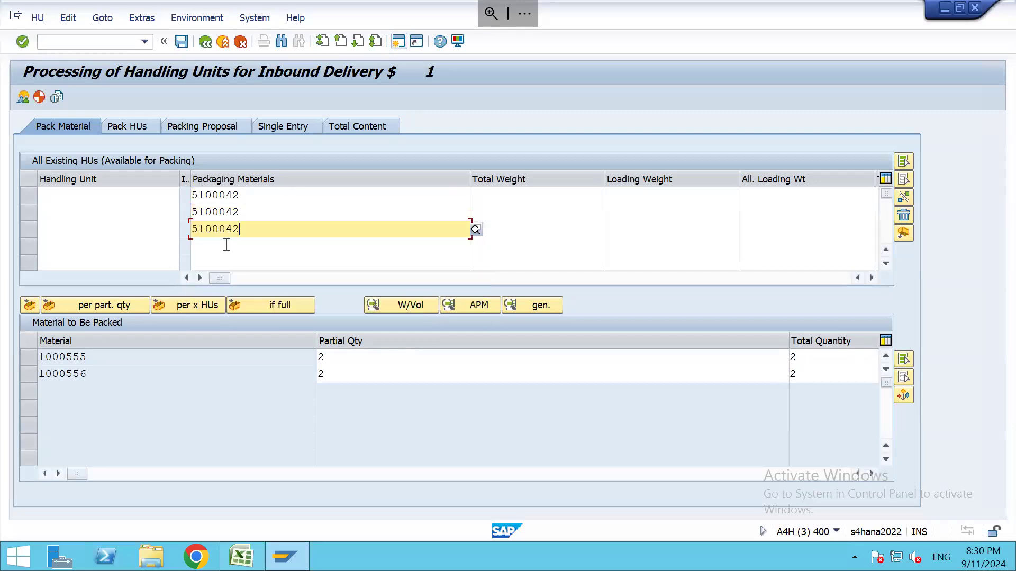
pyautogui.press('Return')
pyautogui.click(228, 246)
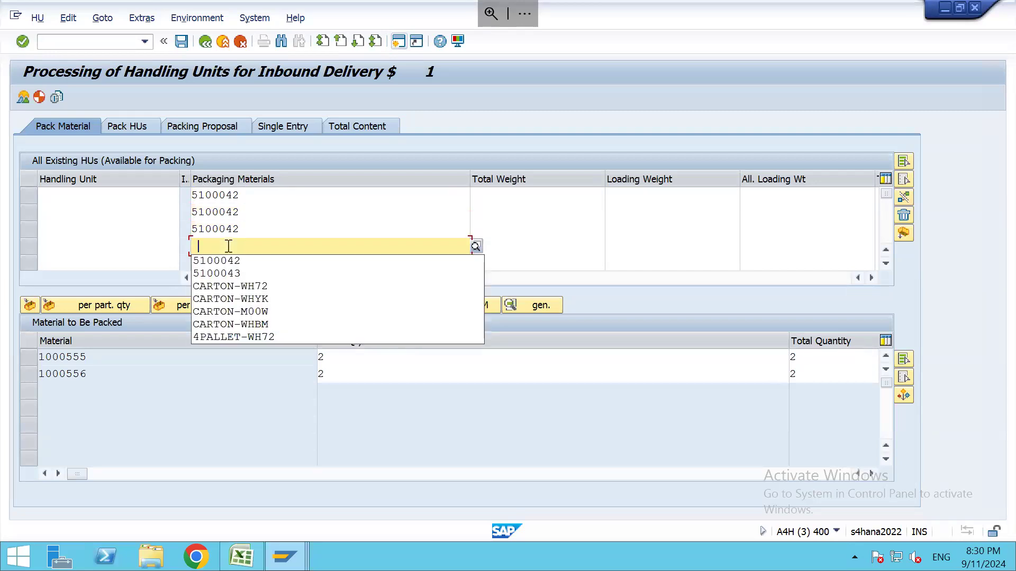
pyautogui.click(229, 261)
pyautogui.press('Return')
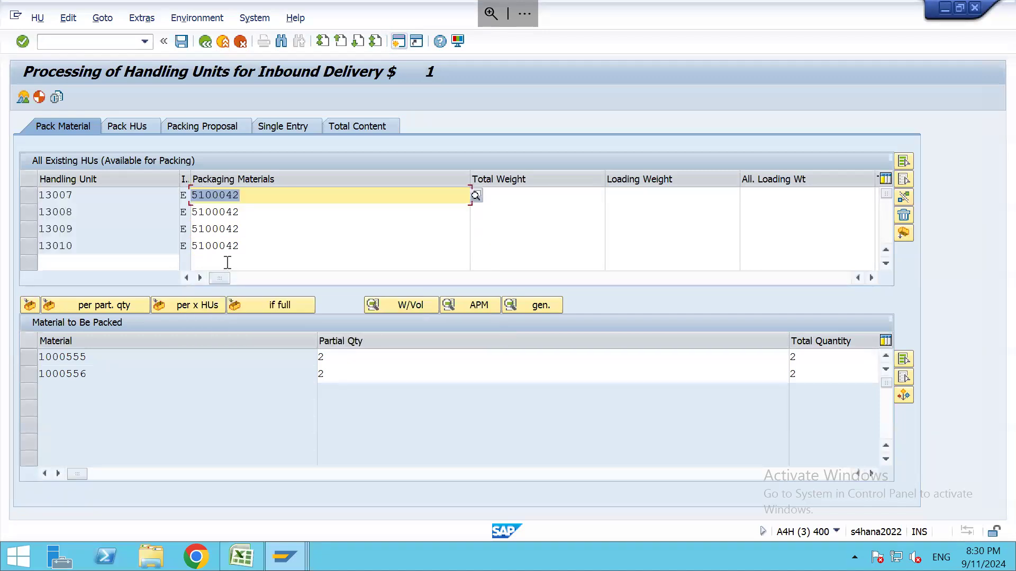
# Examine how the handling units and their packaging materials relate to materials 1000555 and 1000556 and their partial quantities
pyautogui.moveTo(256, 195); pyautogui.dragTo(205, 195)
pyautogui.click(108, 194)
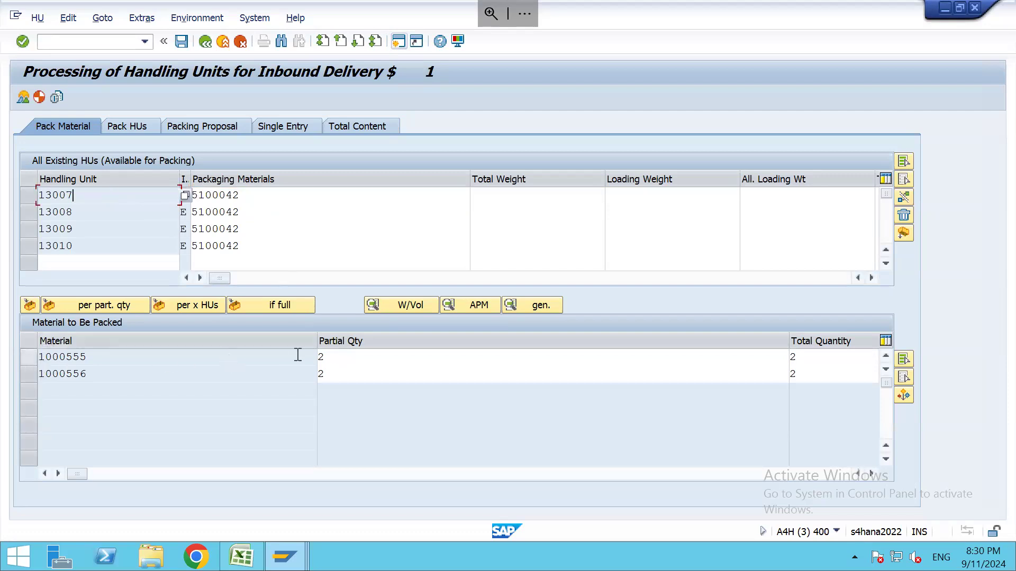
pyautogui.moveTo(329, 359); pyautogui.dragTo(317, 359)
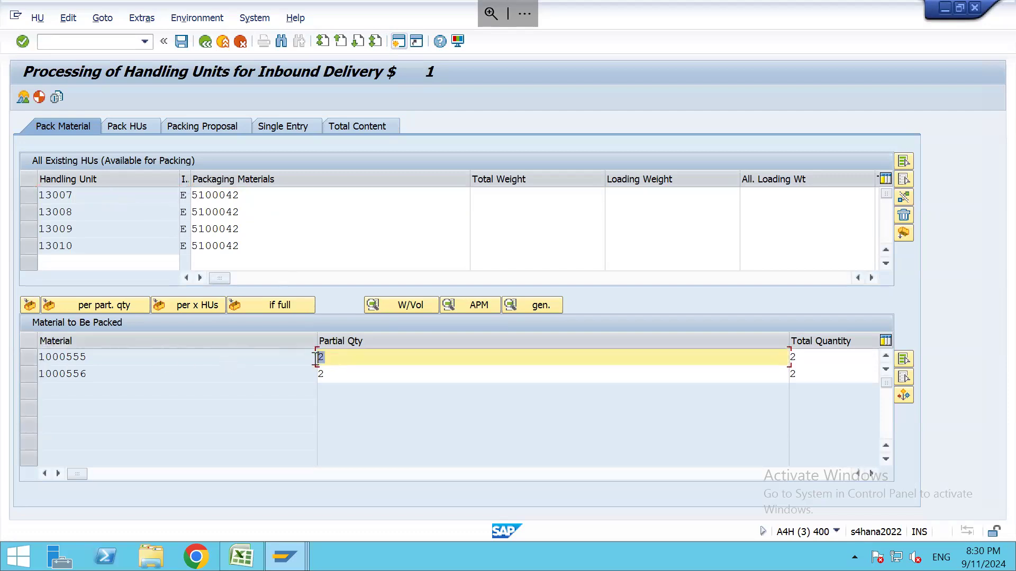
pyautogui.click(171, 357)
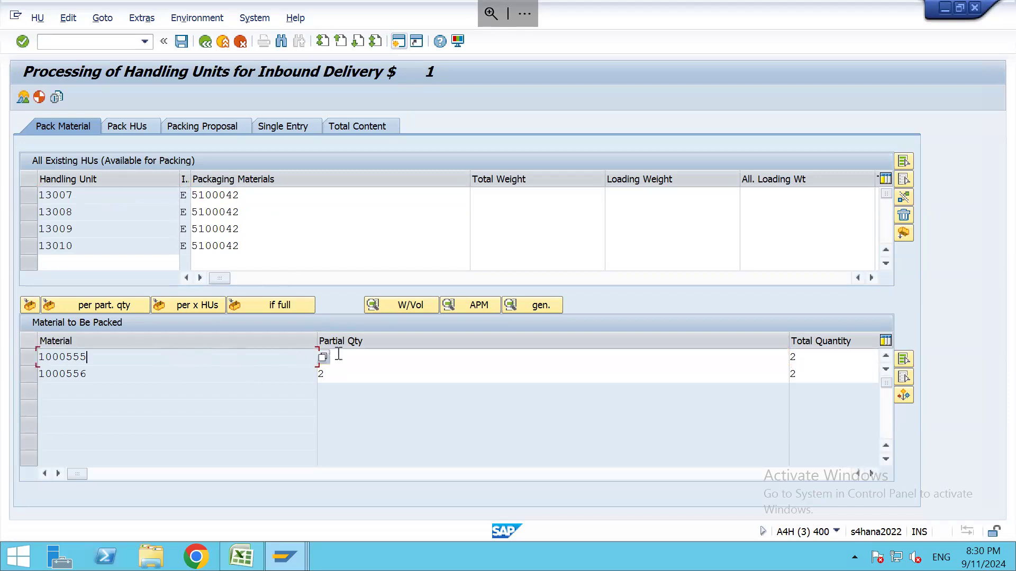
pyautogui.click(338, 354)
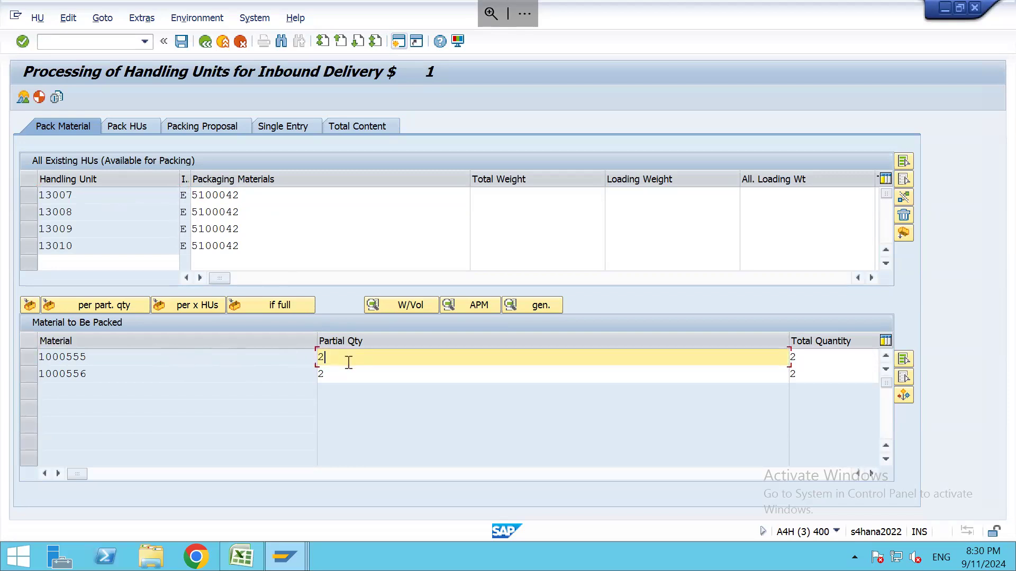
pyautogui.moveTo(239, 197); pyautogui.dragTo(149, 193)
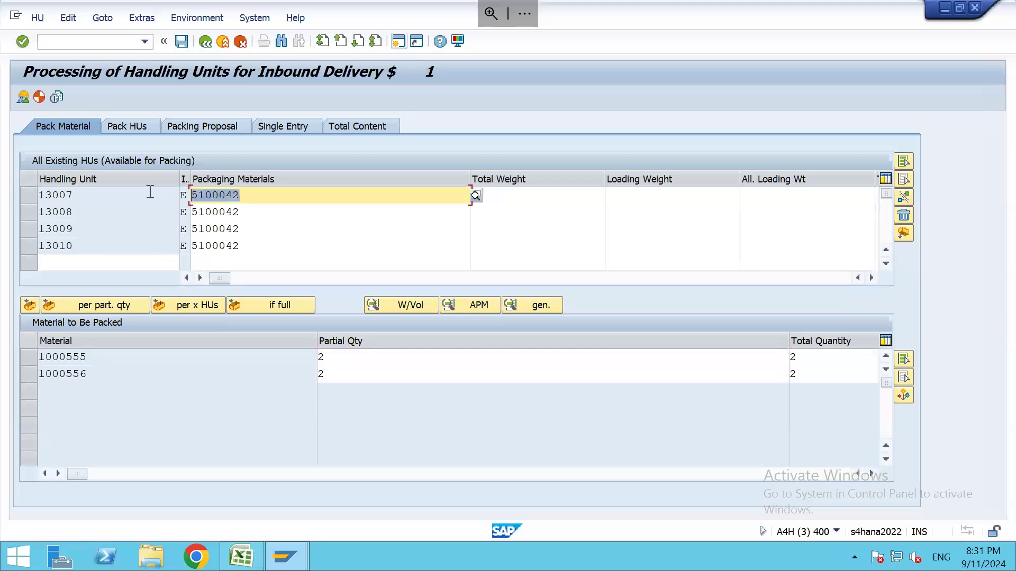
pyautogui.moveTo(79, 195); pyautogui.dragTo(2, 199)
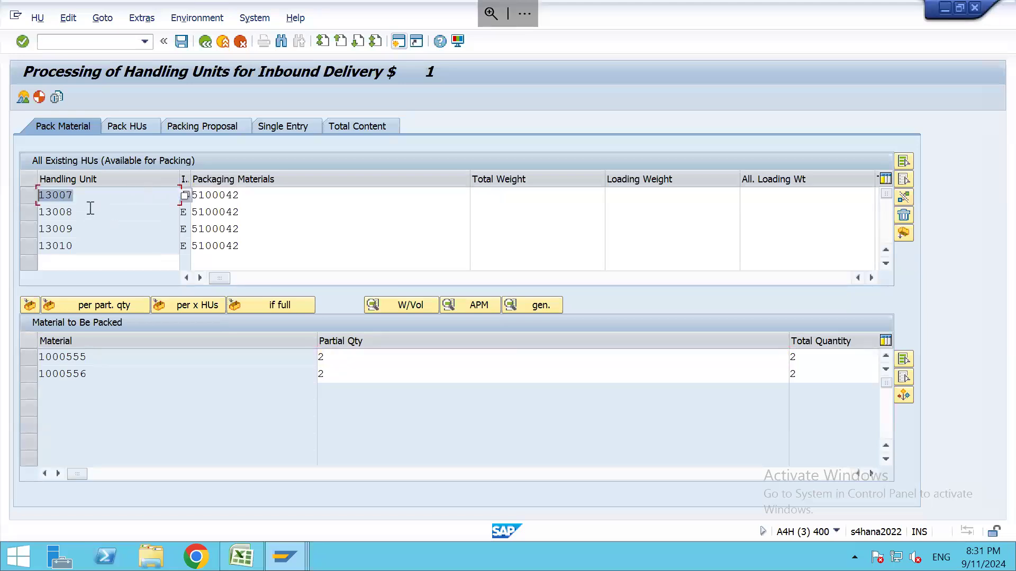
pyautogui.moveTo(91, 353); pyautogui.dragTo(18, 362)
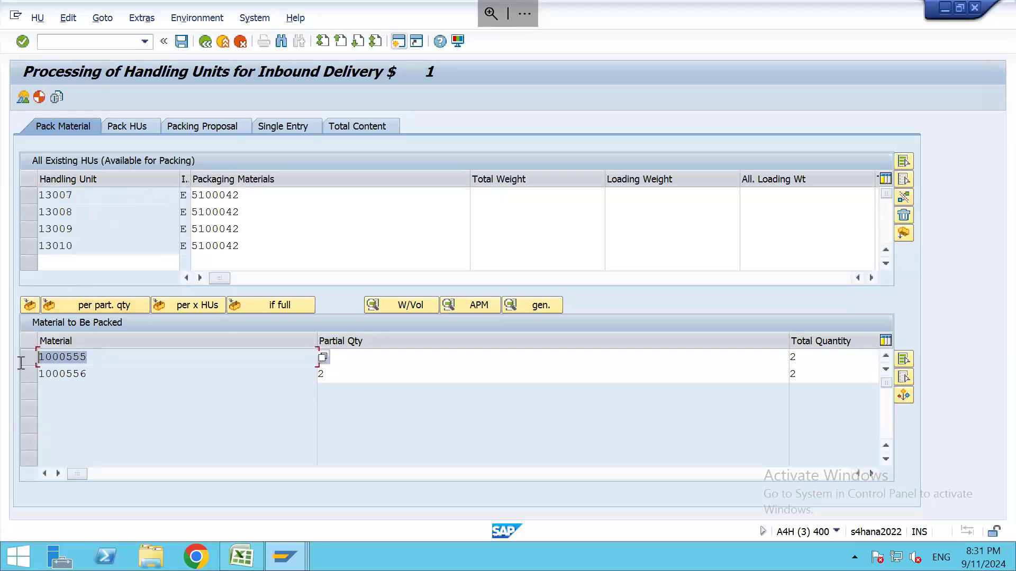
pyautogui.click(80, 212)
pyautogui.moveTo(91, 373); pyautogui.dragTo(26, 374)
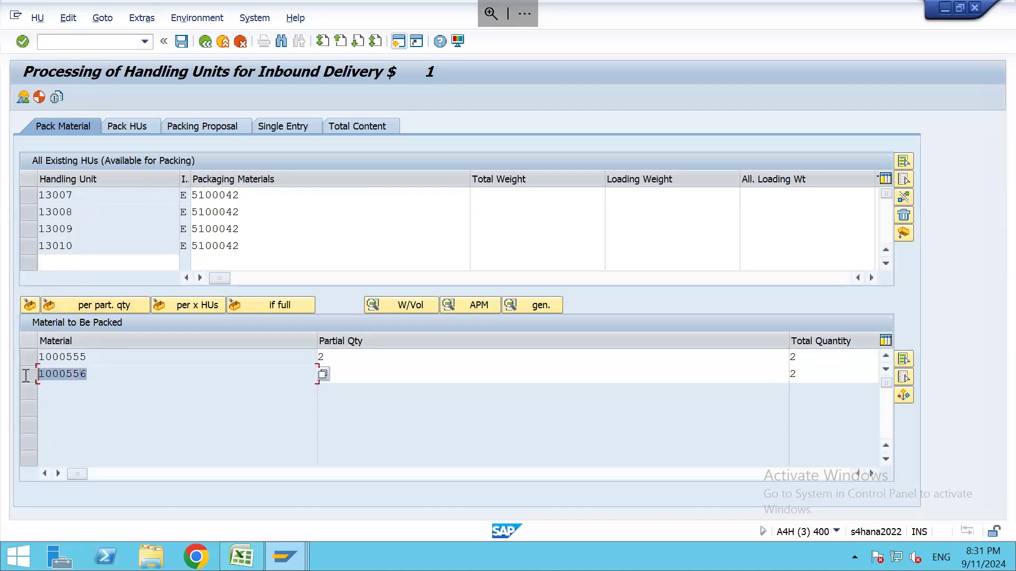
pyautogui.moveTo(78, 227); pyautogui.dragTo(8, 244)
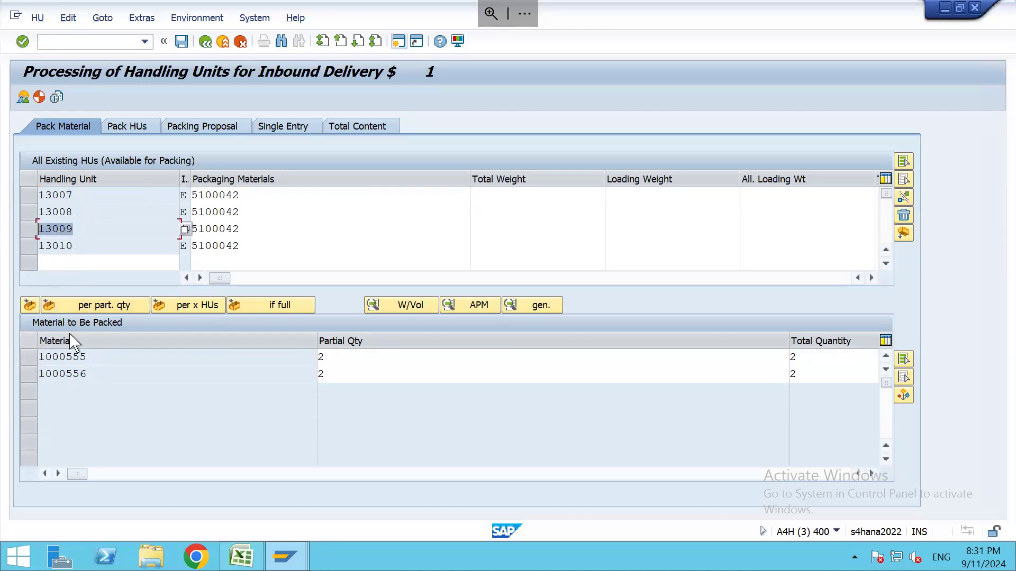
pyautogui.moveTo(71, 247); pyautogui.dragTo(3, 254)
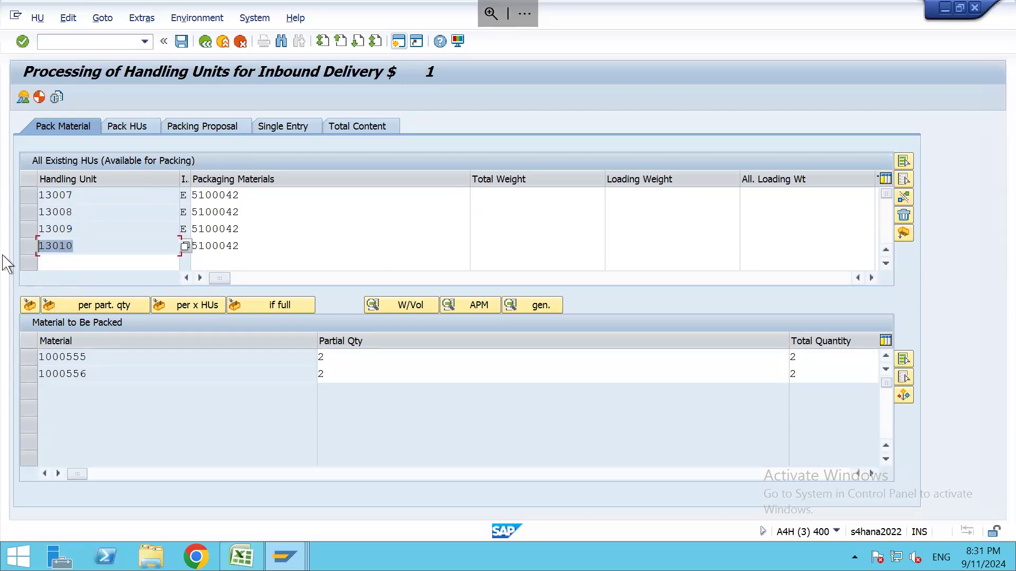
# Set the partial quantity of material 1000555 to 1 and pack it into handling unit 13007
pyautogui.click(354, 356)
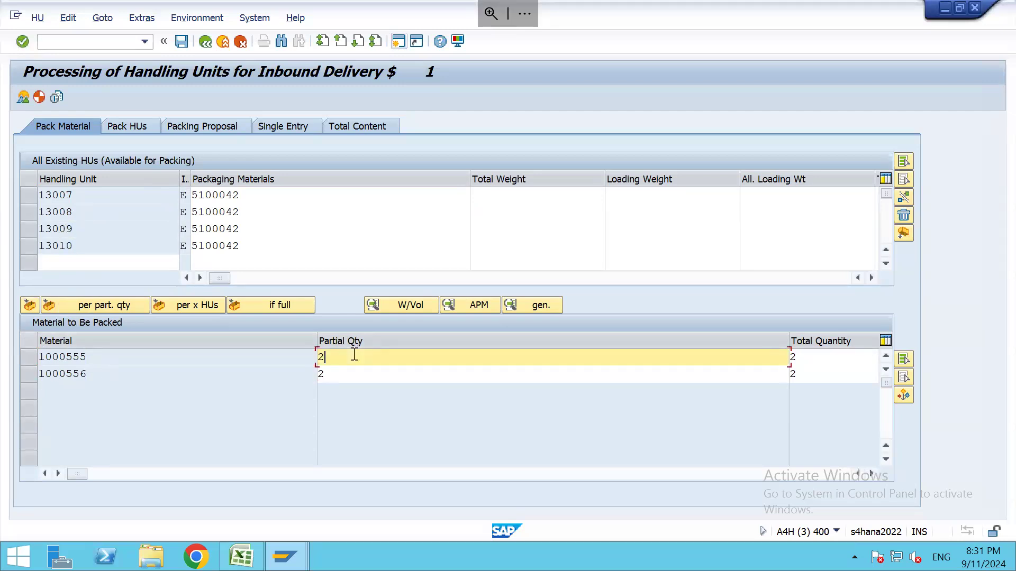
pyautogui.press('BackSpace')
pyautogui.write('1')
pyautogui.press('Return')
pyautogui.click(29, 358)
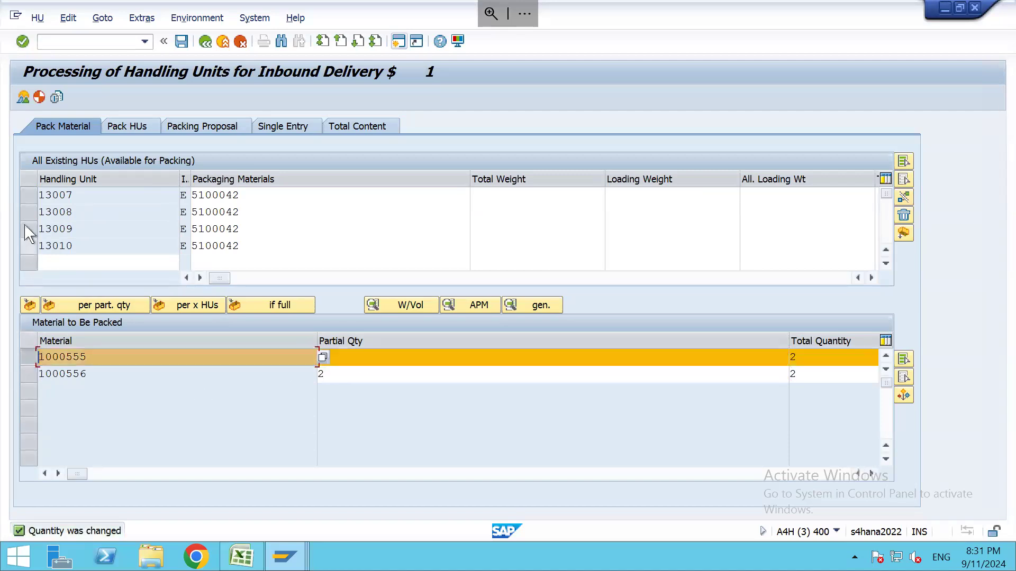
pyautogui.click(27, 196)
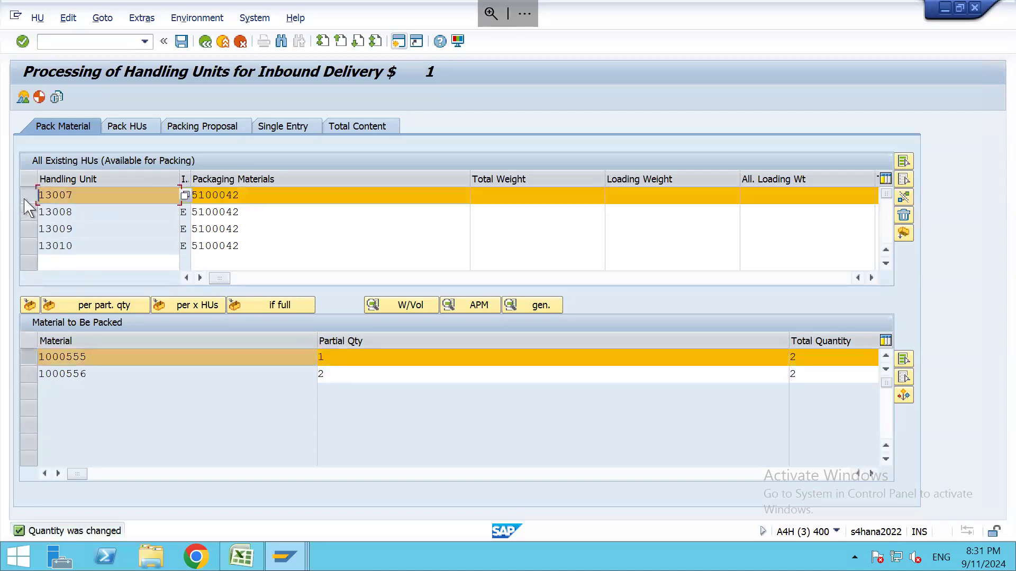
pyautogui.click(29, 306)
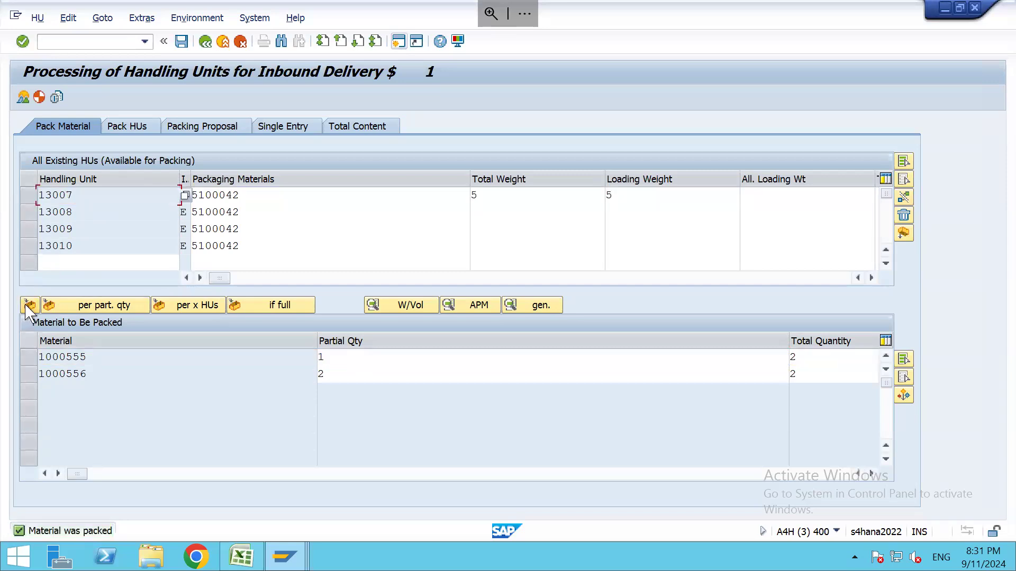
# Pack the remaining unit of material 1000555 into handling unit 13008
pyautogui.click(333, 356)
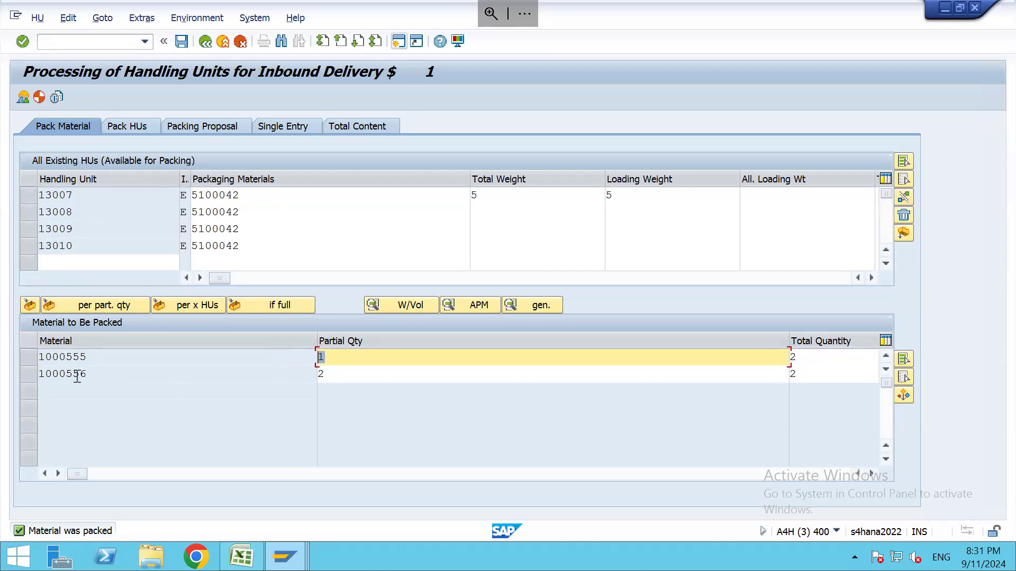
pyautogui.click(29, 357)
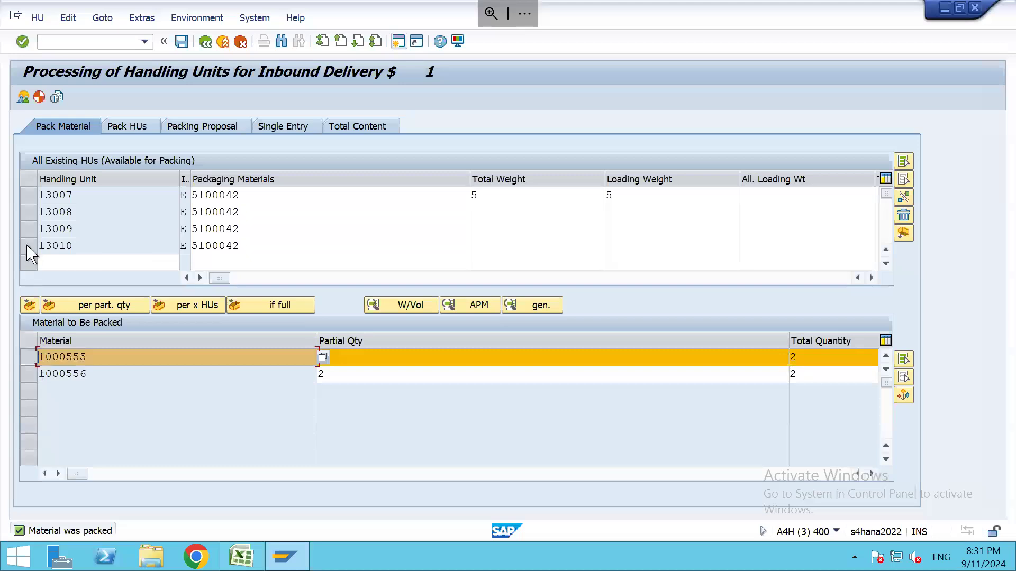
pyautogui.click(29, 212)
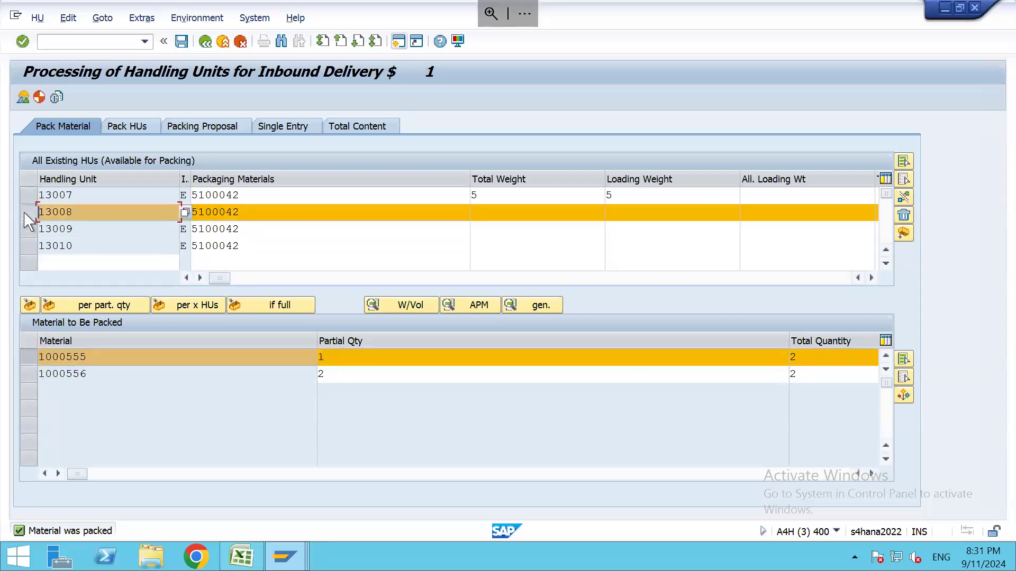
pyautogui.click(27, 307)
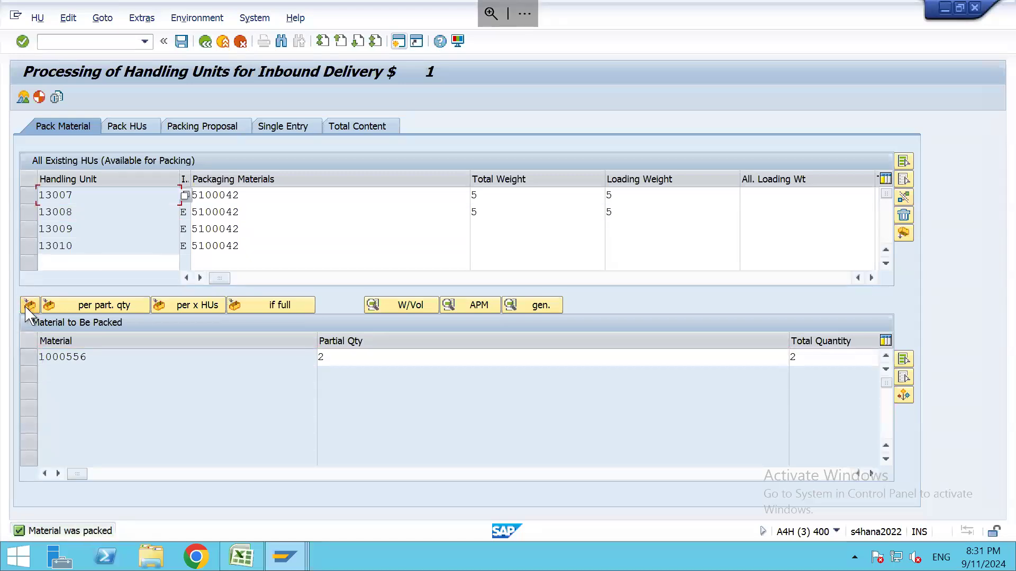
# Set the partial quantity of material 1000556 to 1 and pack it into handling unit 13009
pyautogui.moveTo(88, 357); pyautogui.dragTo(23, 357)
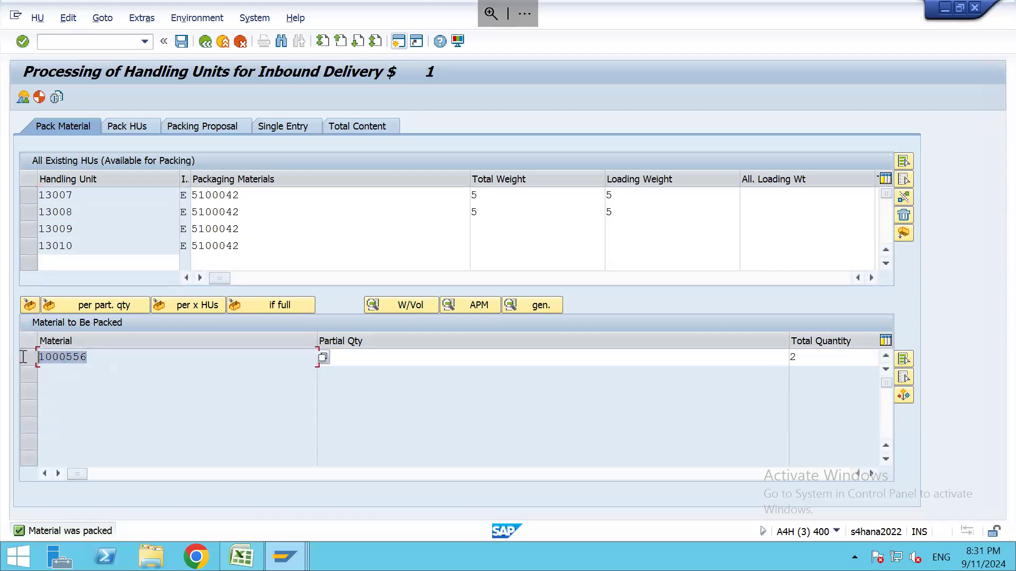
pyautogui.click(347, 359)
pyautogui.write('2')
pyautogui.press('BackSpace')
pyautogui.write('1')
pyautogui.press('Return')
pyautogui.click(28, 228)
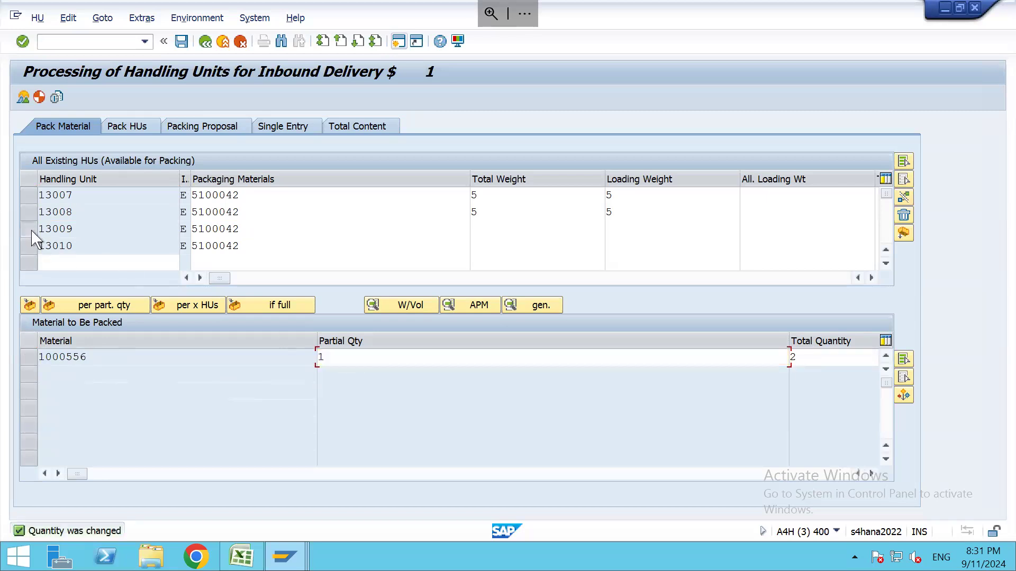
pyautogui.click(27, 360)
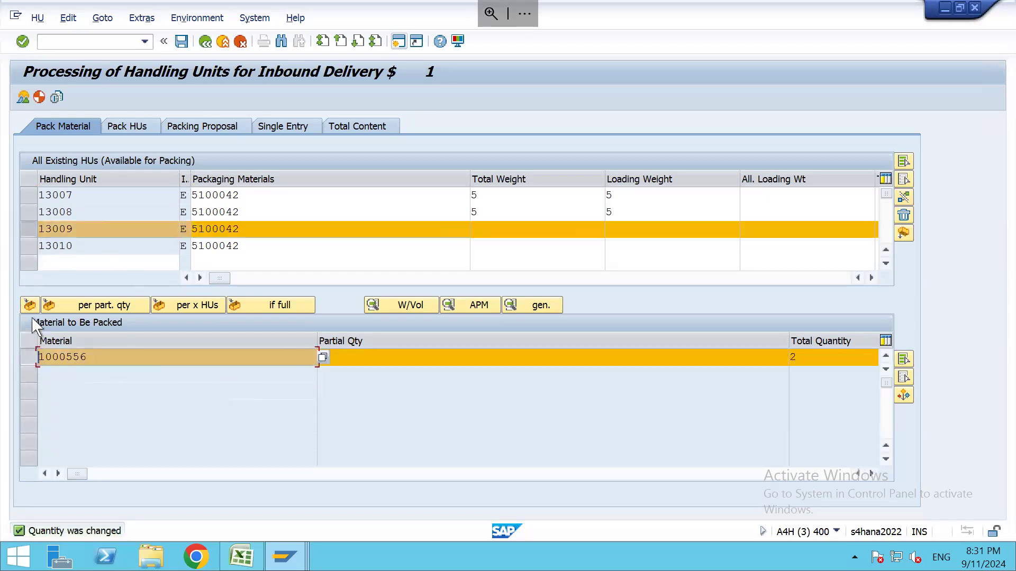
pyautogui.click(30, 305)
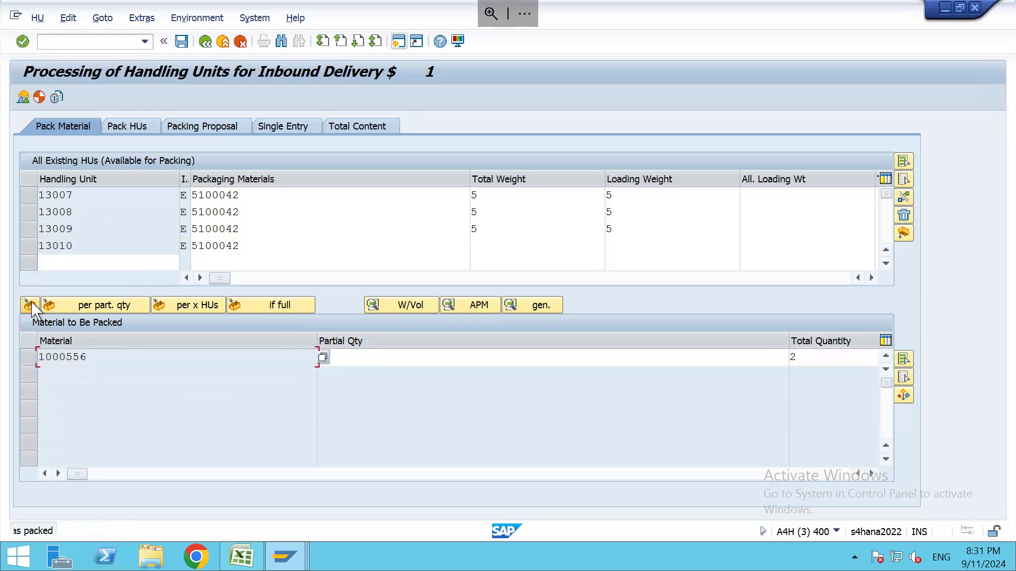
# Pack the remaining unit of material 1000556 into handling unit 13010
pyautogui.click(364, 363)
pyautogui.write('1')
pyautogui.click(33, 359)
pyautogui.click(30, 358)
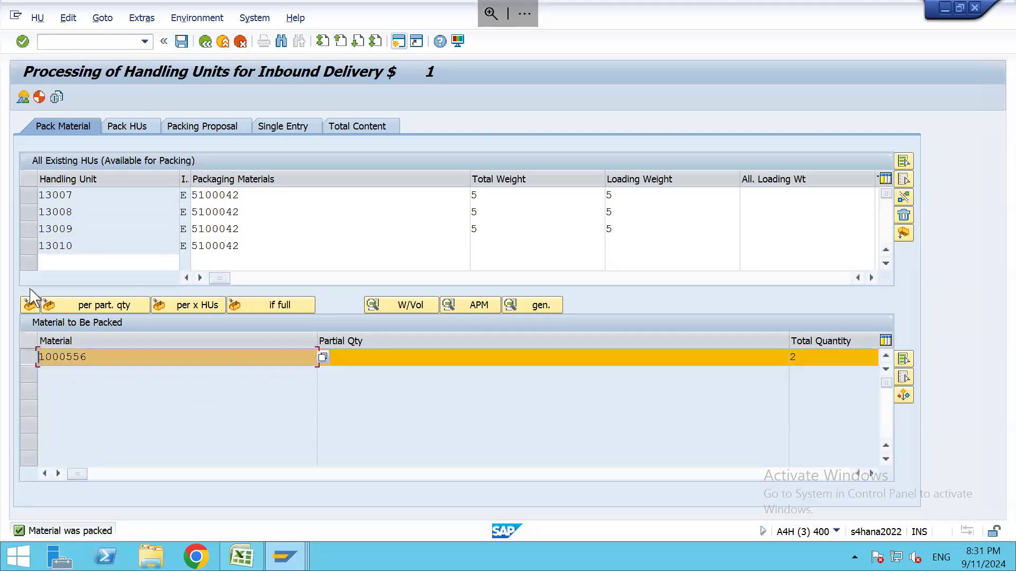
pyautogui.click(28, 246)
pyautogui.click(29, 305)
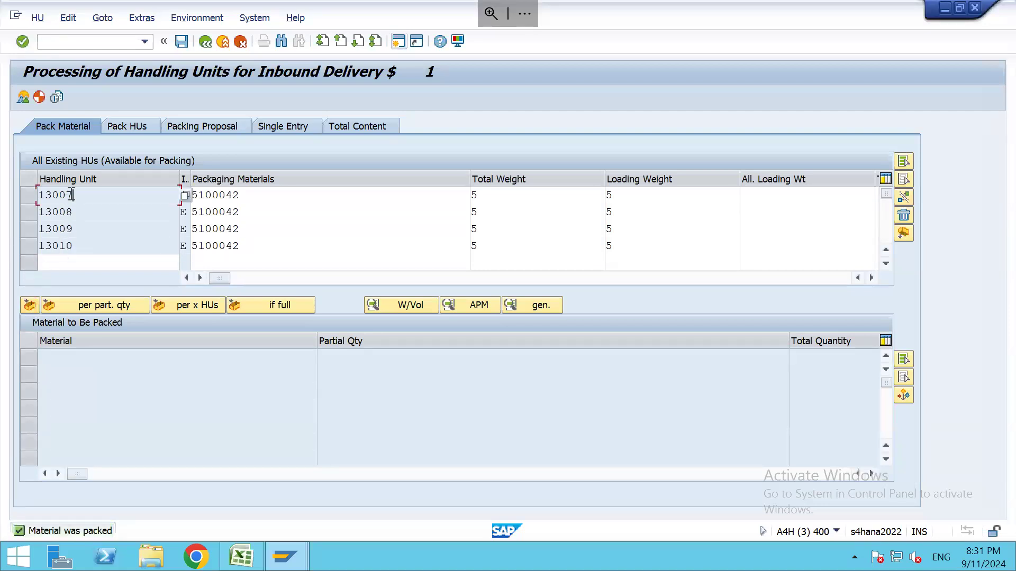
# Create one more handling unit with packaging material 5100043 below the four carton handling units
pyautogui.click(73, 212)
pyautogui.click(73, 228)
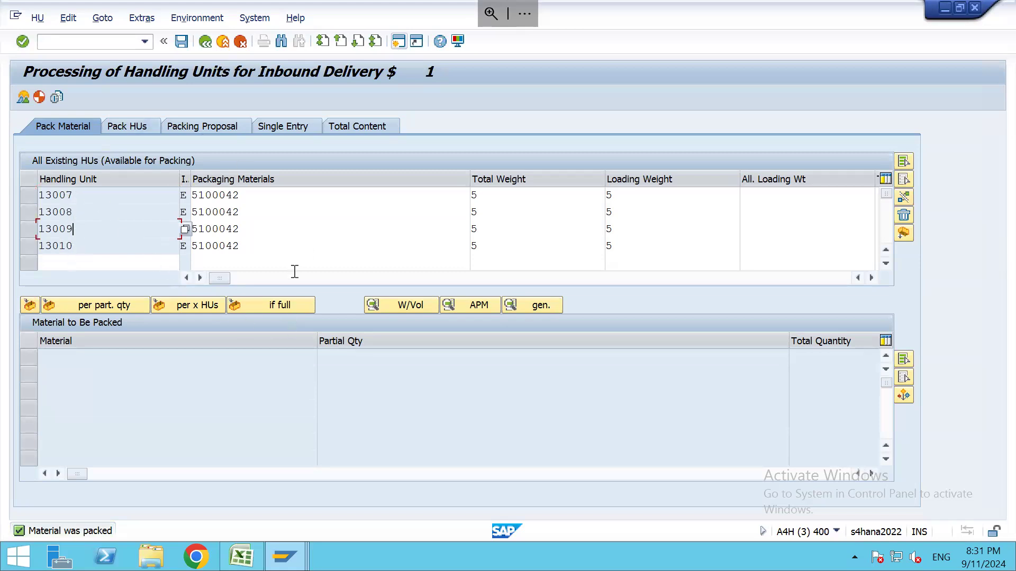
pyautogui.click(248, 263)
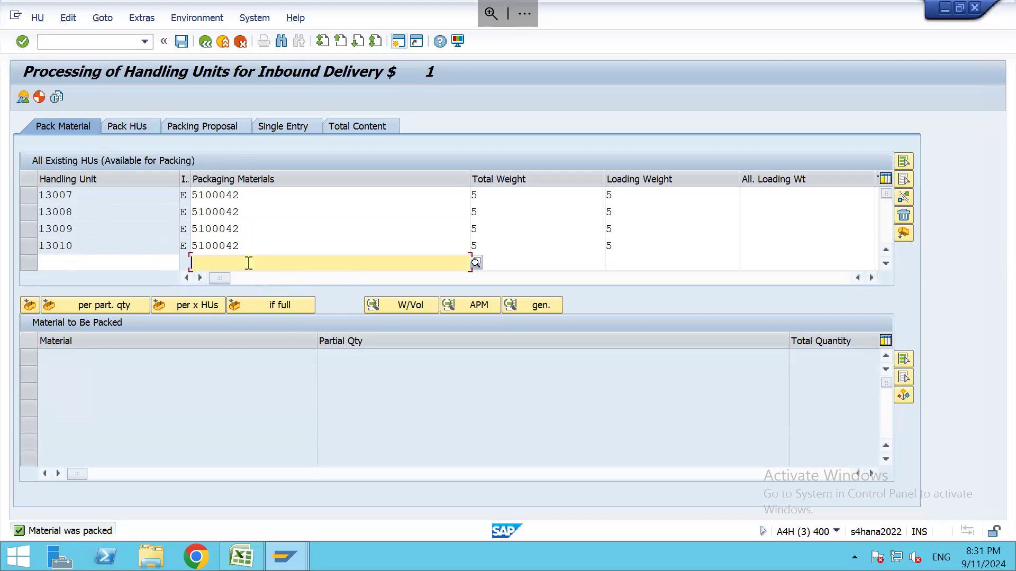
pyautogui.click(227, 289)
pyautogui.press('Return')
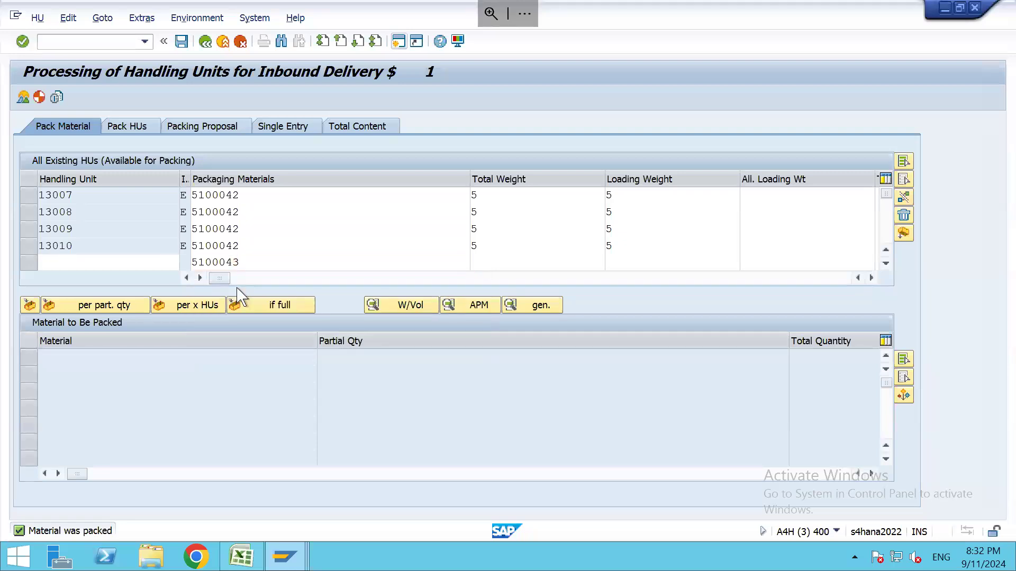
pyautogui.moveTo(93, 263); pyautogui.dragTo(7, 268)
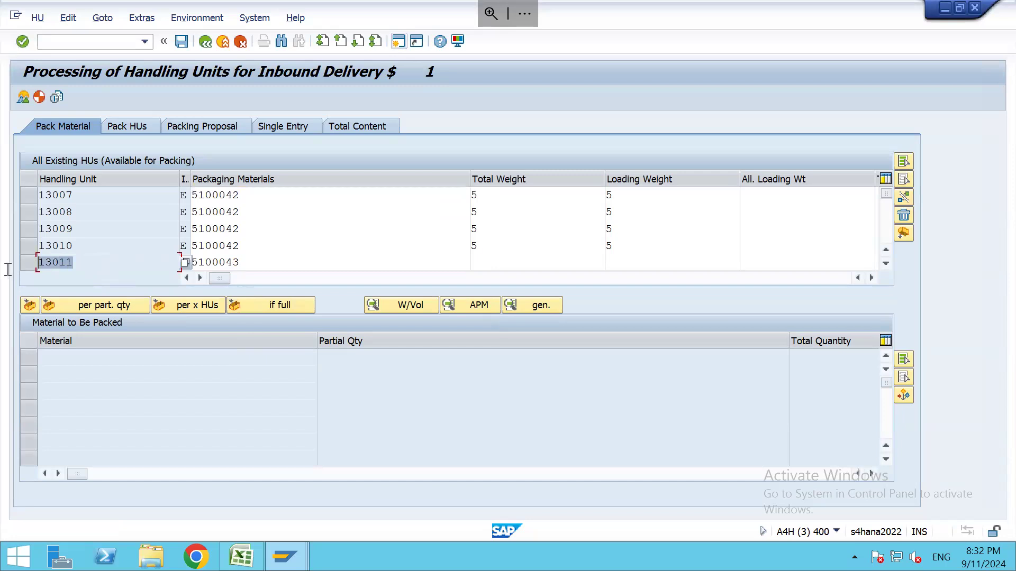
# Examine carton handling units 13007 to 13010 against pallet handling unit 13011 that should hold them
pyautogui.click(78, 196)
pyautogui.click(76, 229)
pyautogui.click(77, 247)
pyautogui.moveTo(76, 263); pyautogui.dragTo(8, 286)
pyautogui.click(72, 196)
pyautogui.click(73, 212)
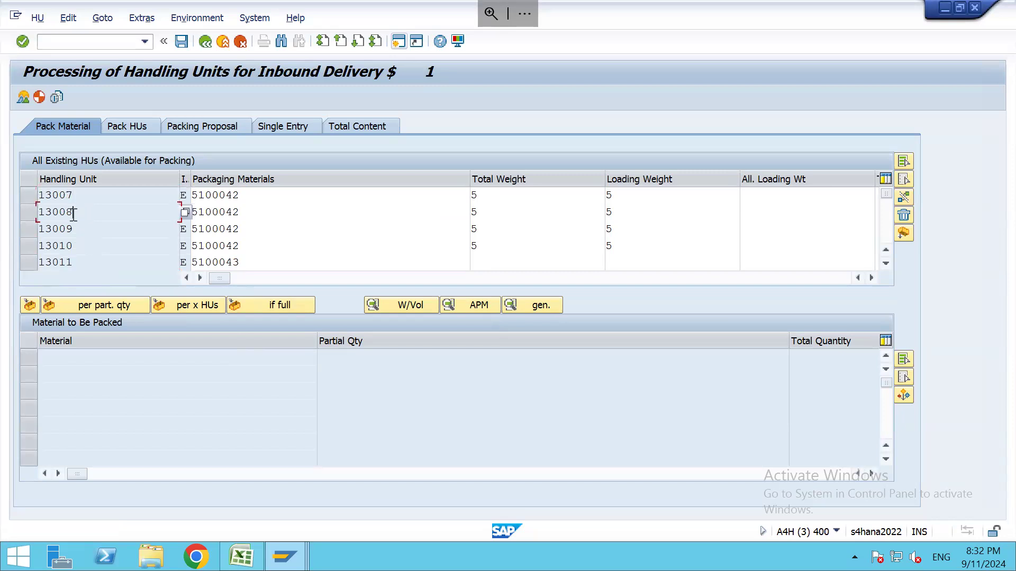
pyautogui.click(75, 231)
pyautogui.click(75, 244)
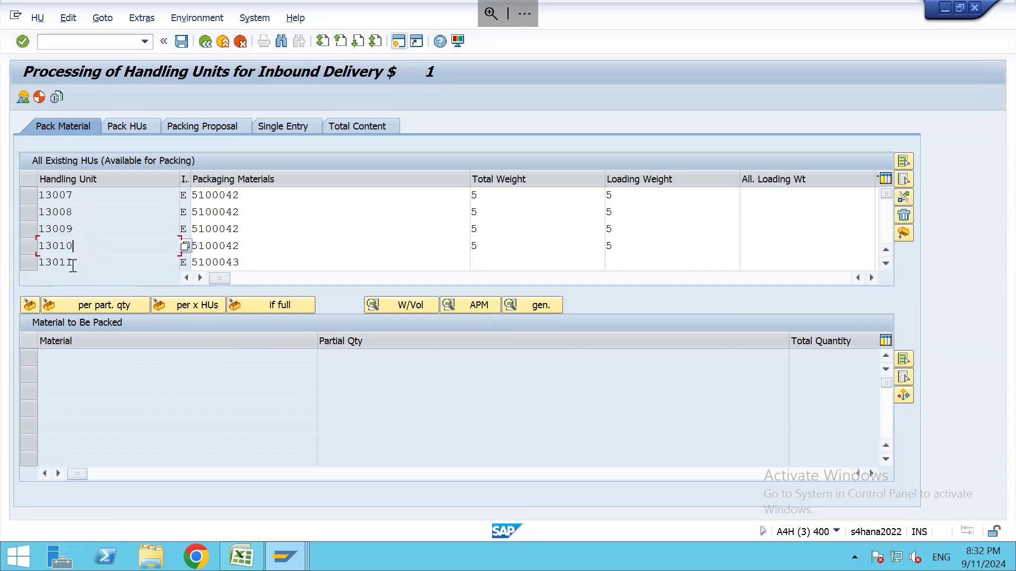
pyautogui.click(72, 263)
pyautogui.moveTo(72, 264); pyautogui.dragTo(31, 267)
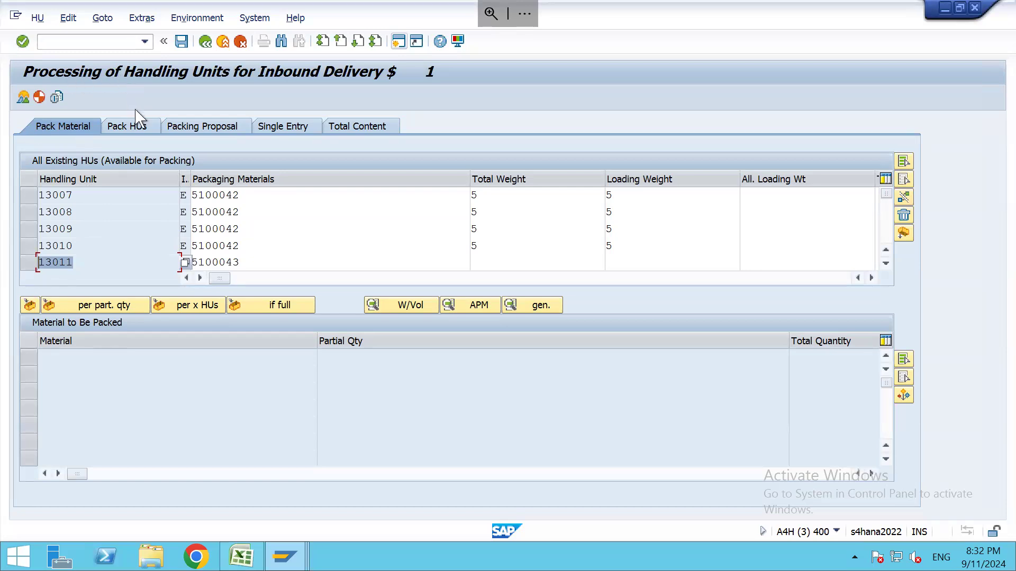
# Pack handling units 13007, 13008, 13009 and 13010 into pallet handling unit 13011 and save the inbound delivery
pyautogui.click(136, 128)
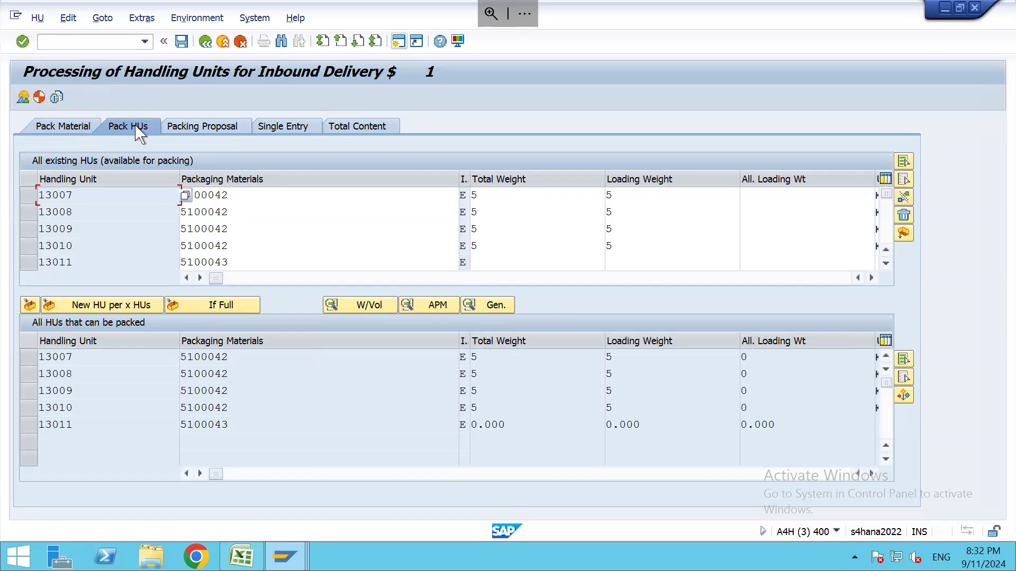
pyautogui.moveTo(91, 265); pyautogui.dragTo(36, 262)
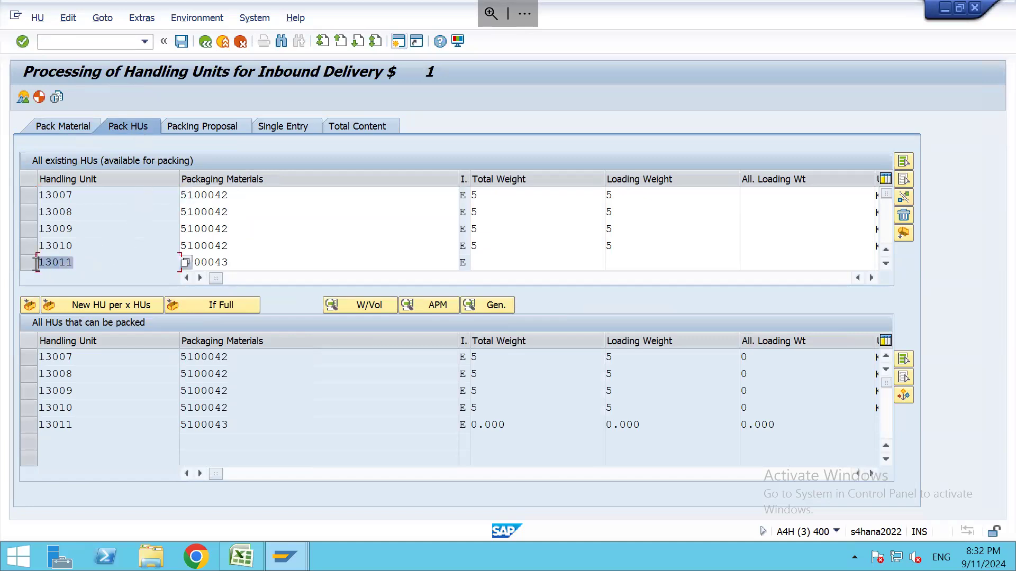
pyautogui.click(27, 264)
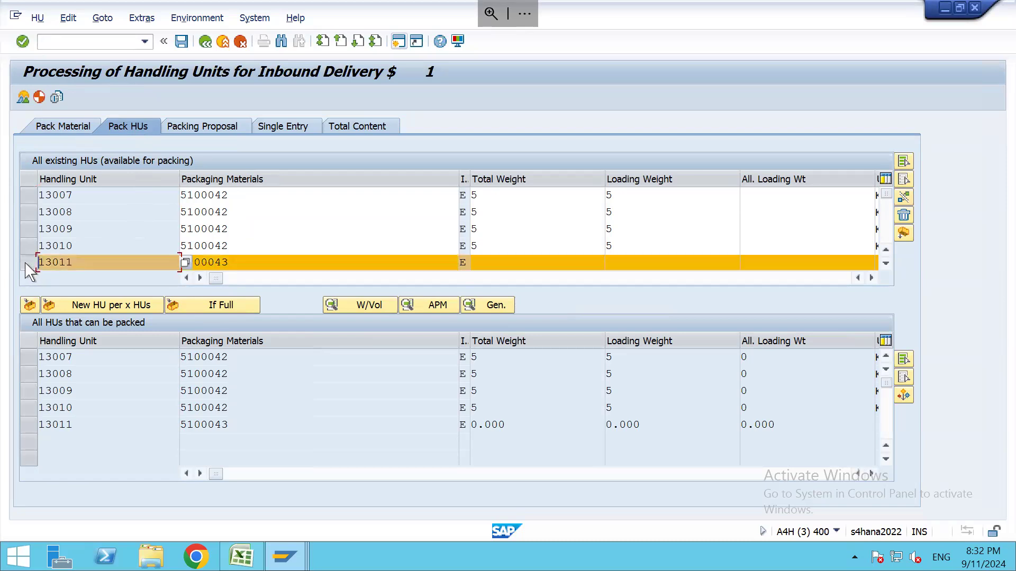
pyautogui.click(26, 358)
pyautogui.click(28, 374)
pyautogui.click(27, 391)
pyautogui.click(27, 408)
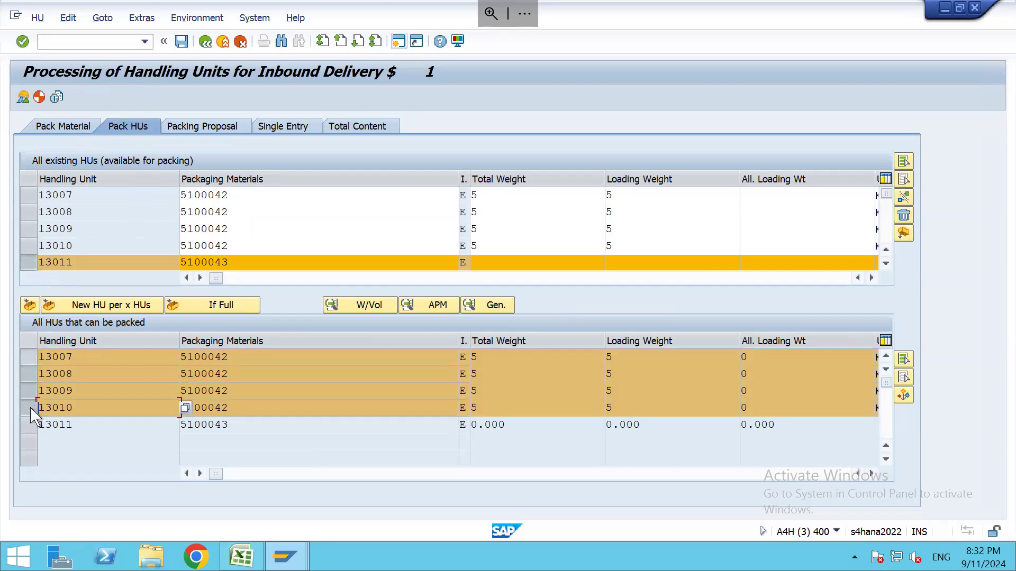
pyautogui.click(30, 306)
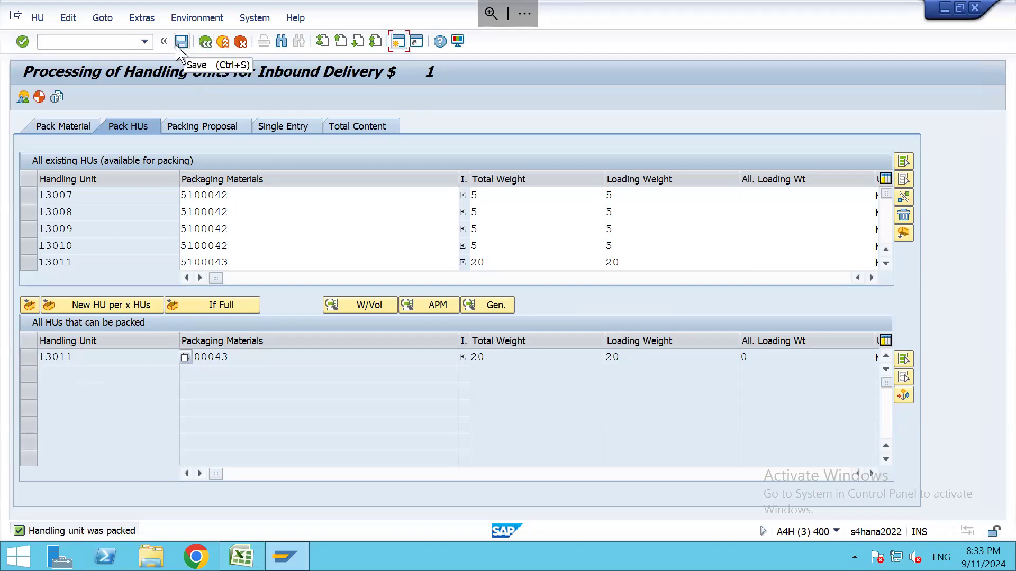
pyautogui.click(177, 46)
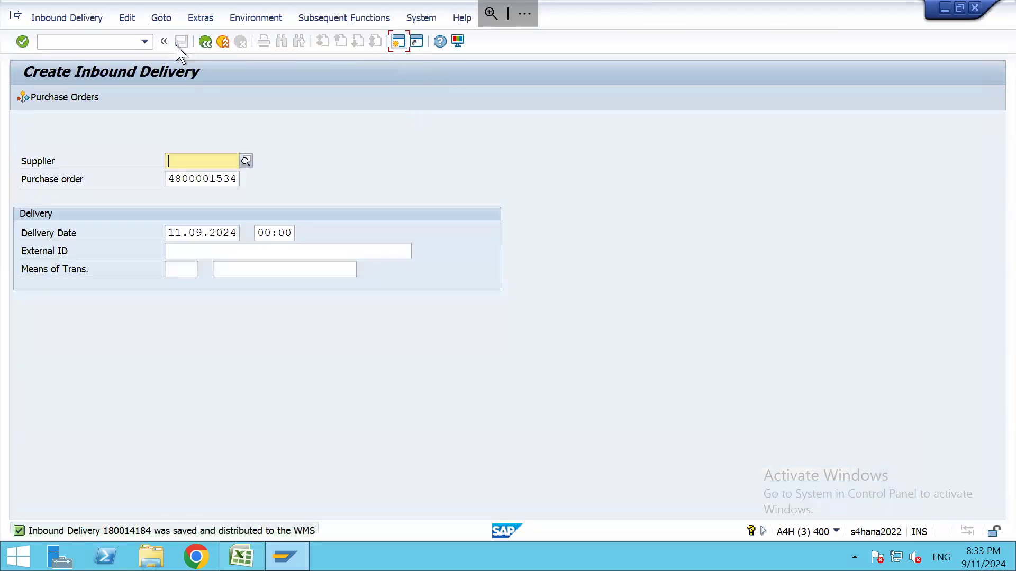
# Run transaction /n/scwm/prdi, find the newly saved inbound delivery, and display its items and its handling units
pyautogui.hotkey('ctrl', '/')
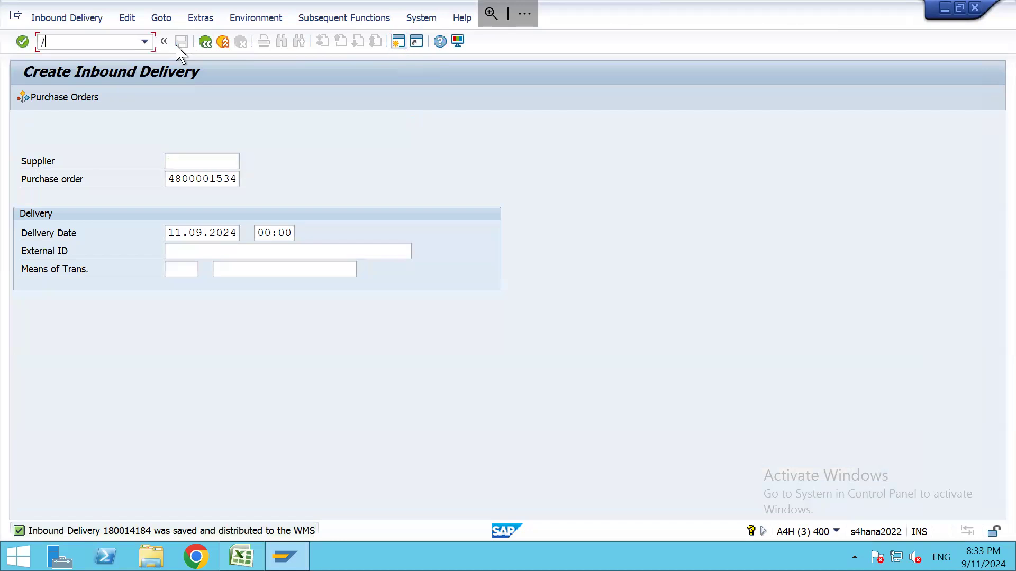
pyautogui.write('/n/scwm/prdi')
pyautogui.press('Return')
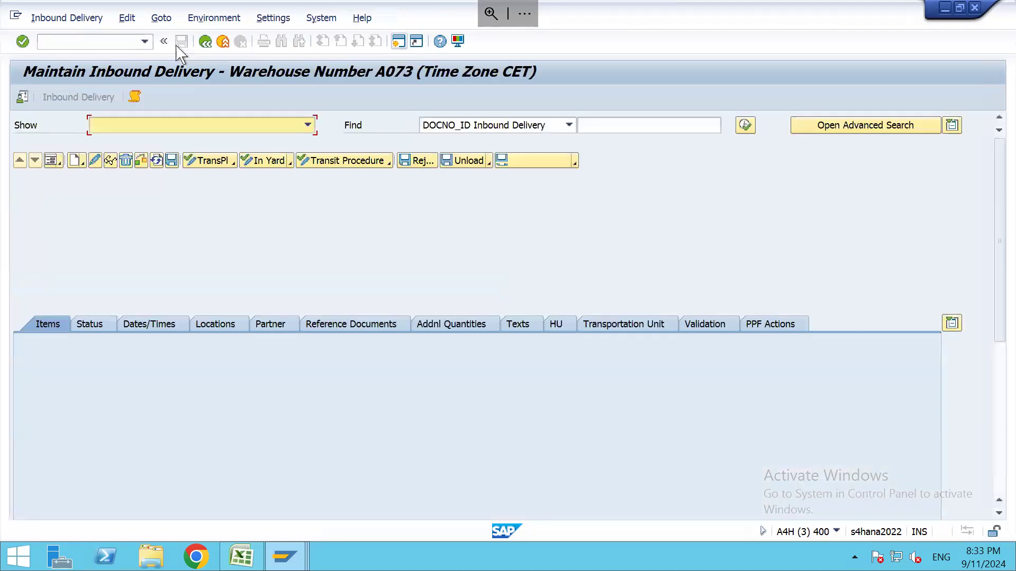
pyautogui.write('1800141')
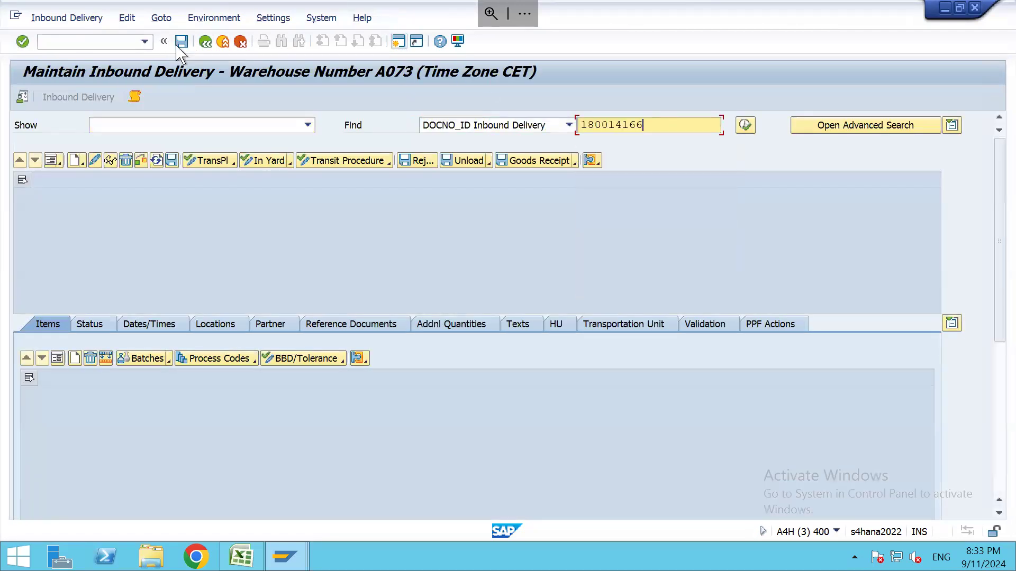
pyautogui.write('84')
pyautogui.press('Return')
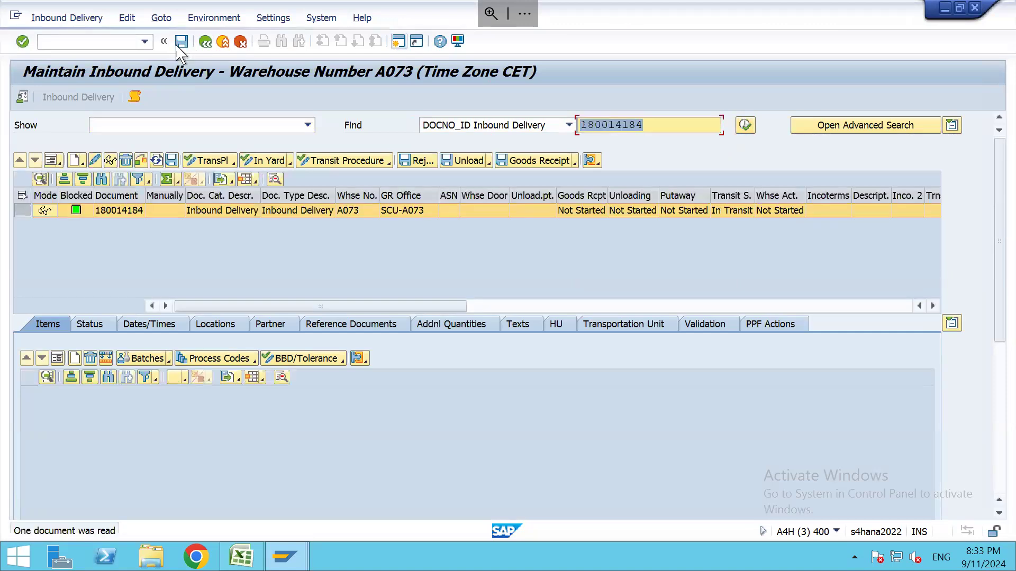
pyautogui.click(29, 393)
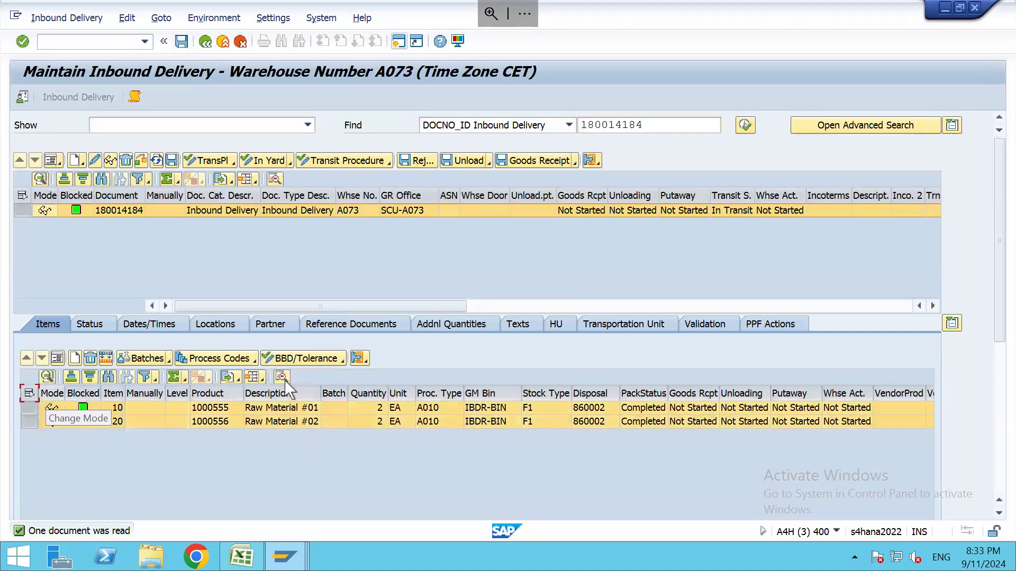
pyautogui.click(555, 324)
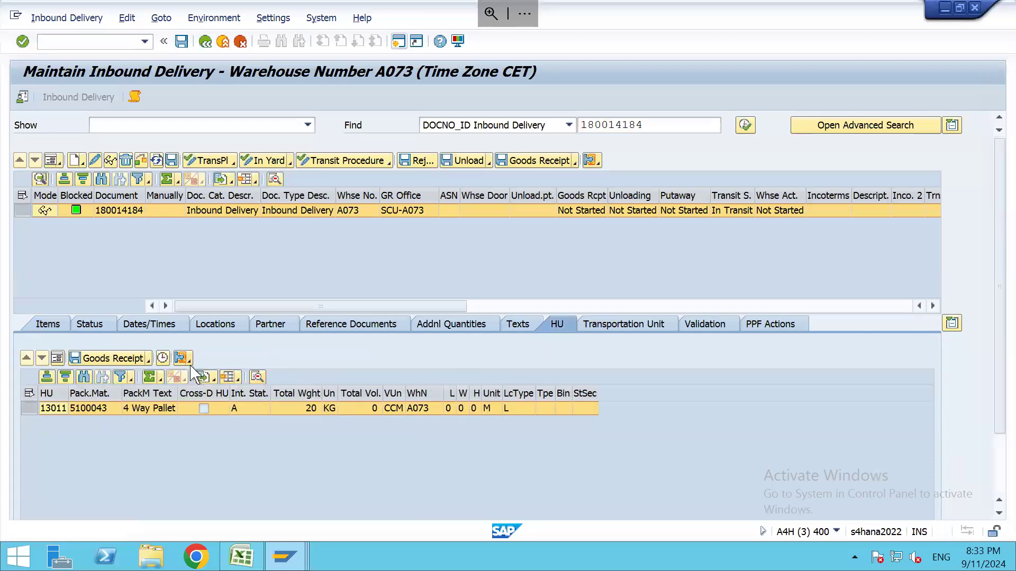
# Display the current status of pallet handling unit 13011 from the inbound delivery's handling units
pyautogui.click(189, 363)
pyautogui.click(77, 440)
pyautogui.moveTo(66, 397); pyautogui.dragTo(82, 397)
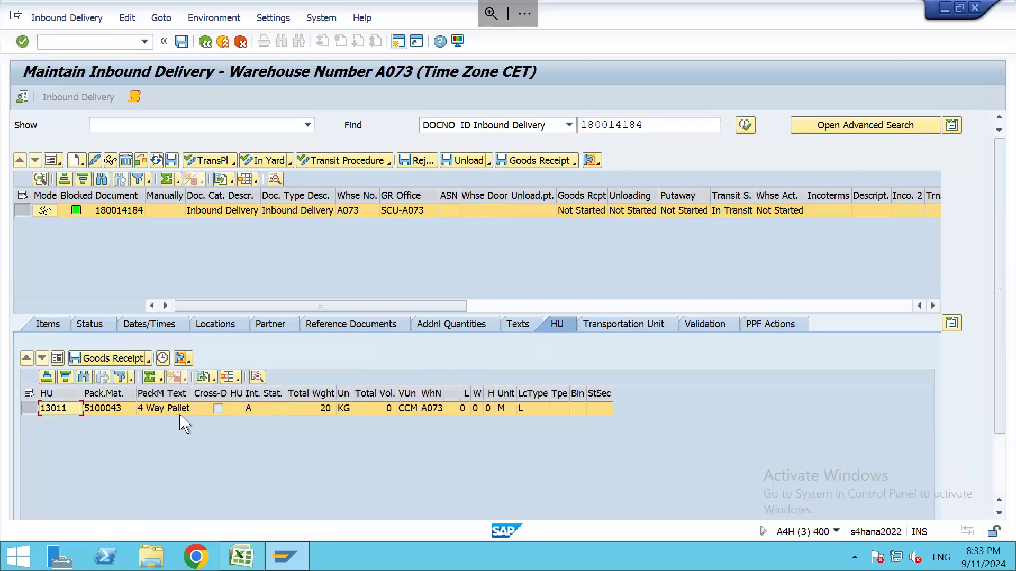
pyautogui.click(179, 414)
pyautogui.click(29, 410)
pyautogui.click(204, 376)
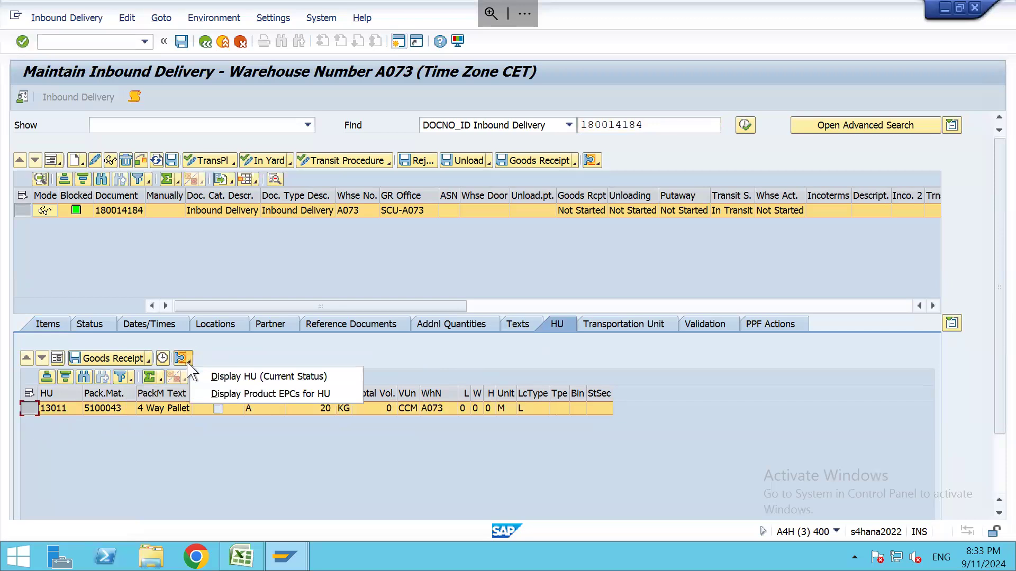
pyautogui.click(213, 379)
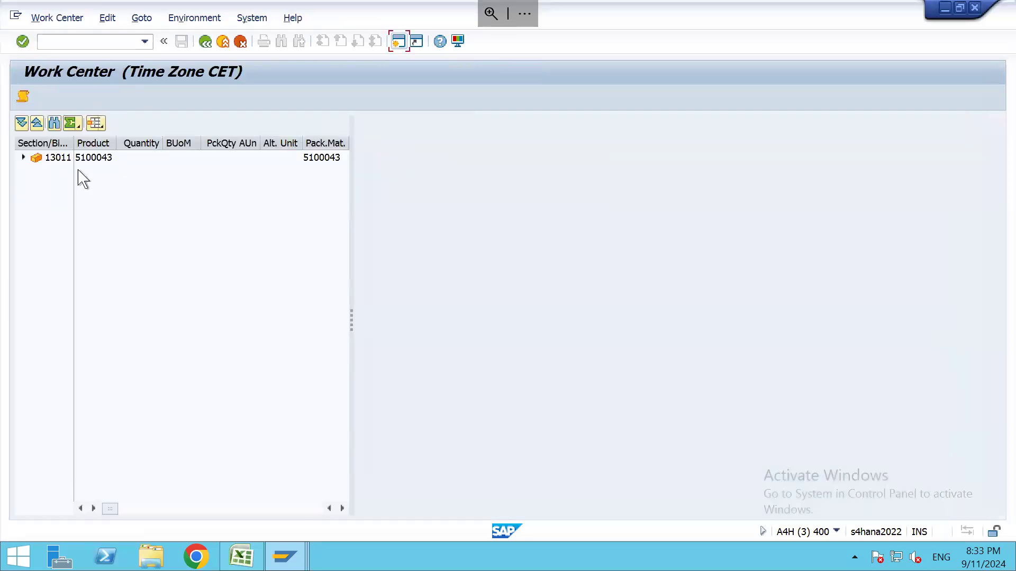
# Expand pallet handling unit 13011 and examine the nested carton handling units 13007 to 13010 with their packaging materials
pyautogui.moveTo(74, 143); pyautogui.dragTo(143, 143)
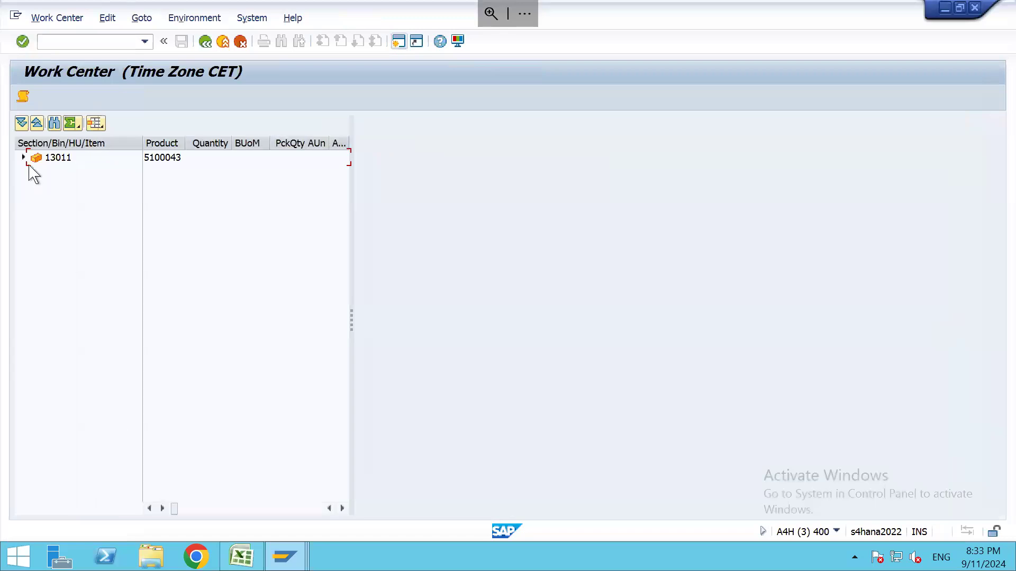
pyautogui.click(57, 160)
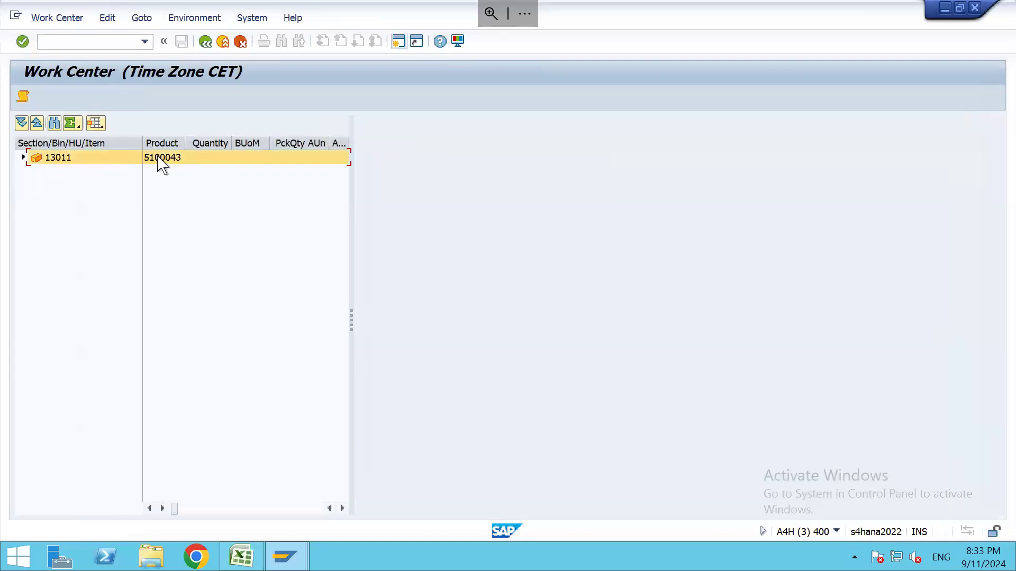
pyautogui.click(24, 158)
pyautogui.click(61, 173)
pyautogui.click(65, 186)
pyautogui.click(66, 202)
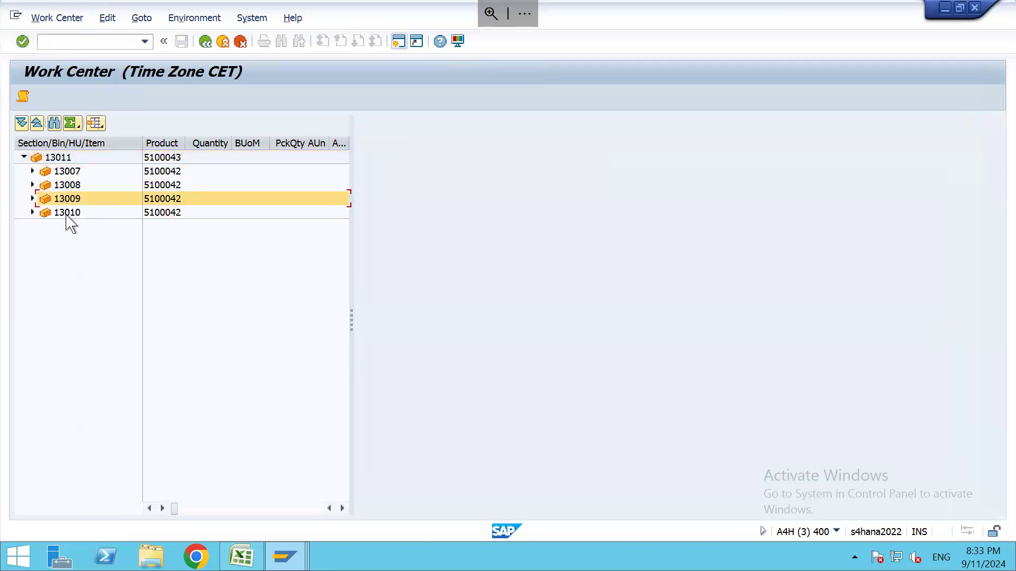
pyautogui.click(67, 213)
pyautogui.moveTo(351, 320); pyautogui.dragTo(421, 323)
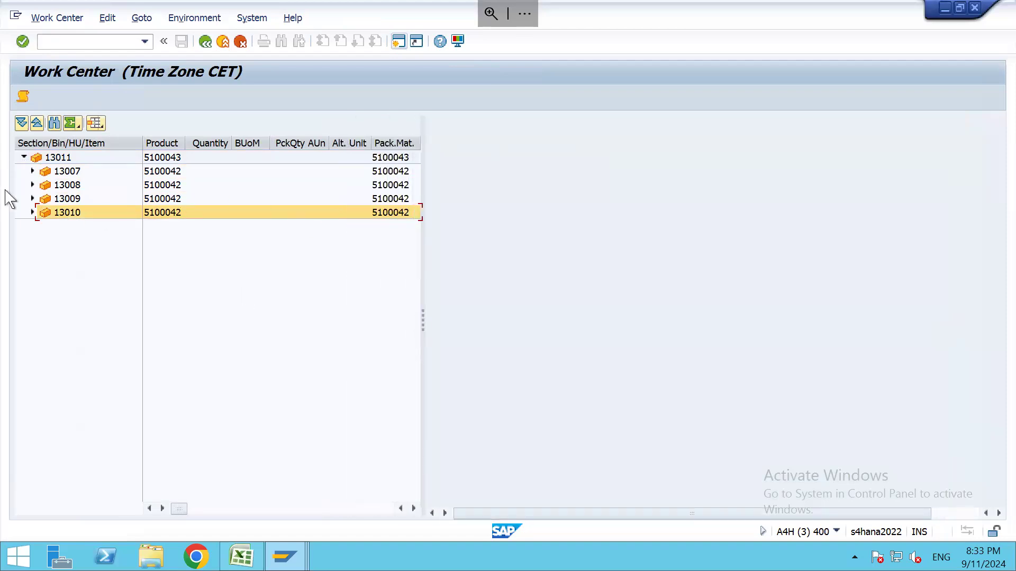
# Inspect the material and quantity packed in each carton 13007 to 13010, collapse them, and return to the inbound delivery
pyautogui.click(31, 171)
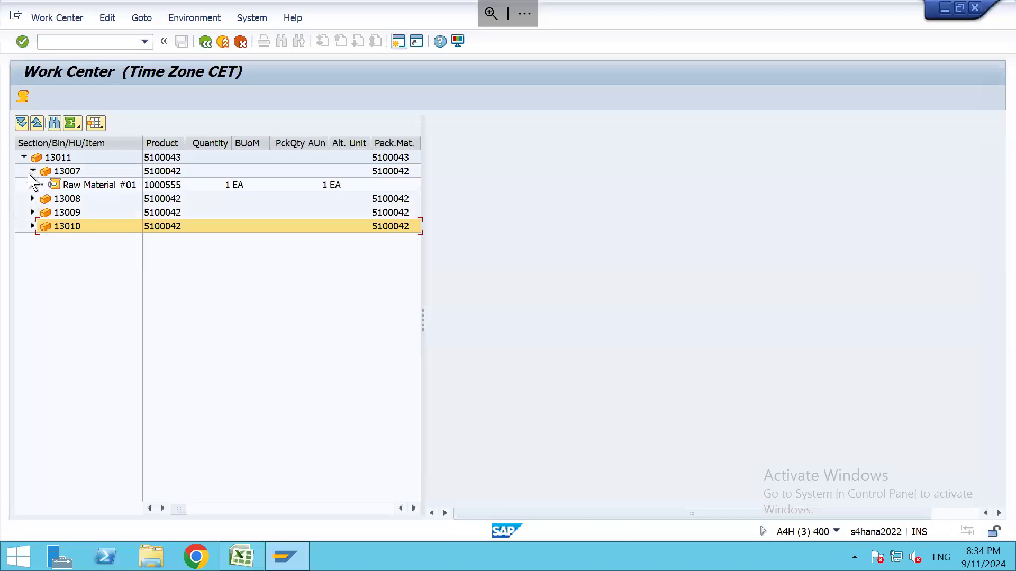
pyautogui.click(33, 199)
pyautogui.click(33, 227)
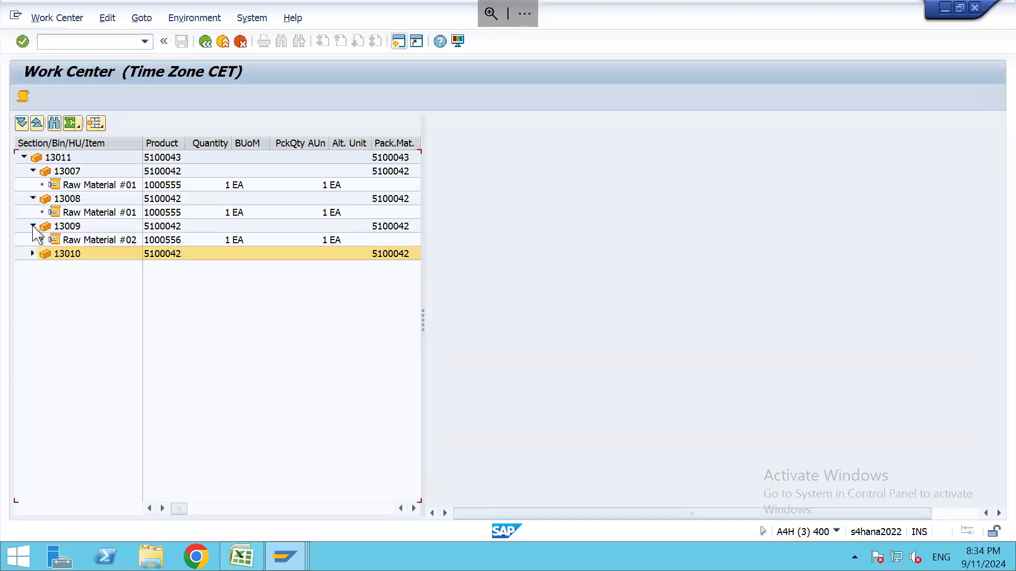
pyautogui.click(33, 254)
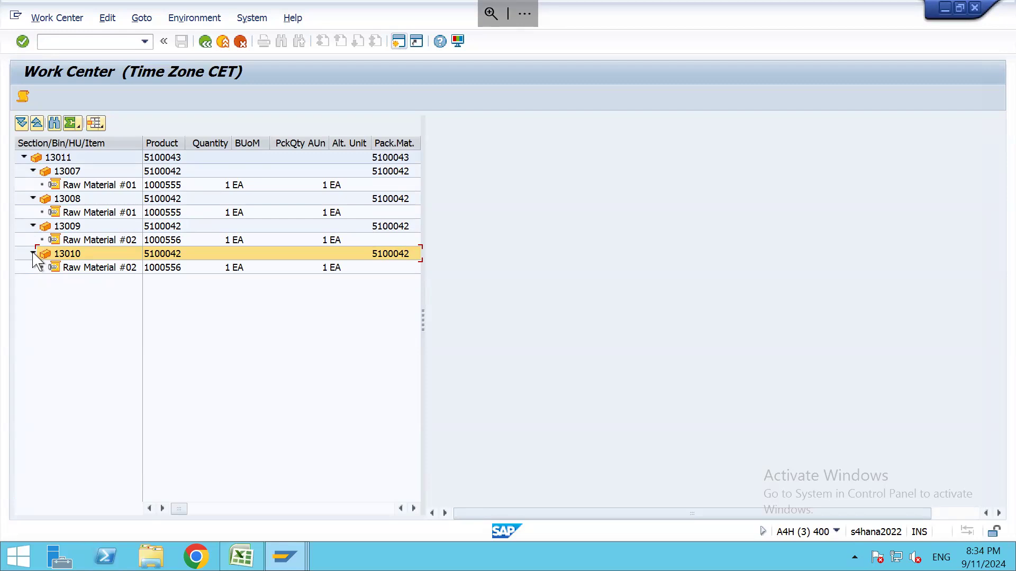
pyautogui.click(33, 254)
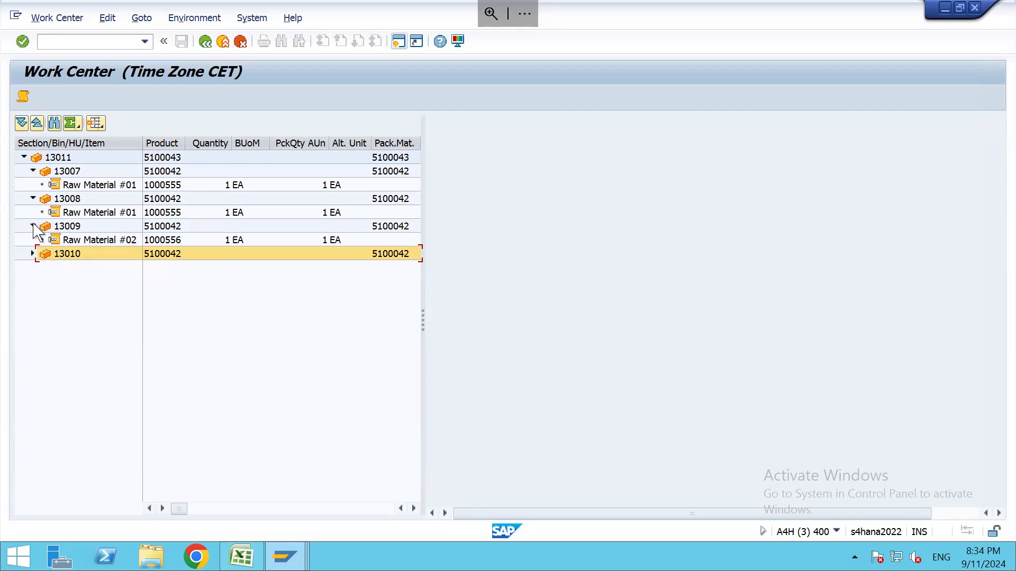
pyautogui.click(33, 226)
pyautogui.click(33, 199)
pyautogui.click(33, 171)
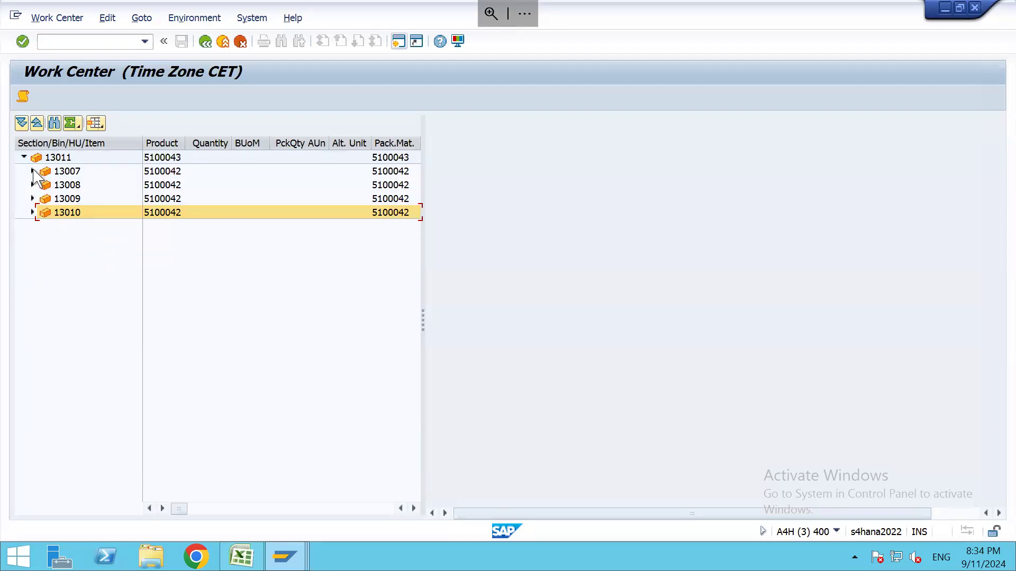
pyautogui.click(205, 42)
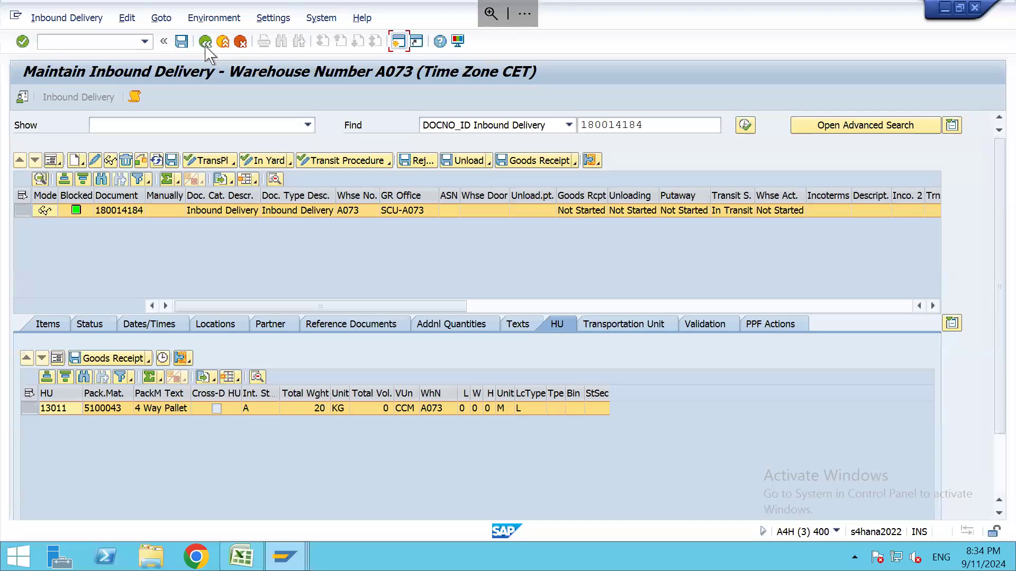
# Start the follow-on warehouse task for the inbound delivery and create a putaway task proposal for handling unit 13011
pyautogui.click(49, 326)
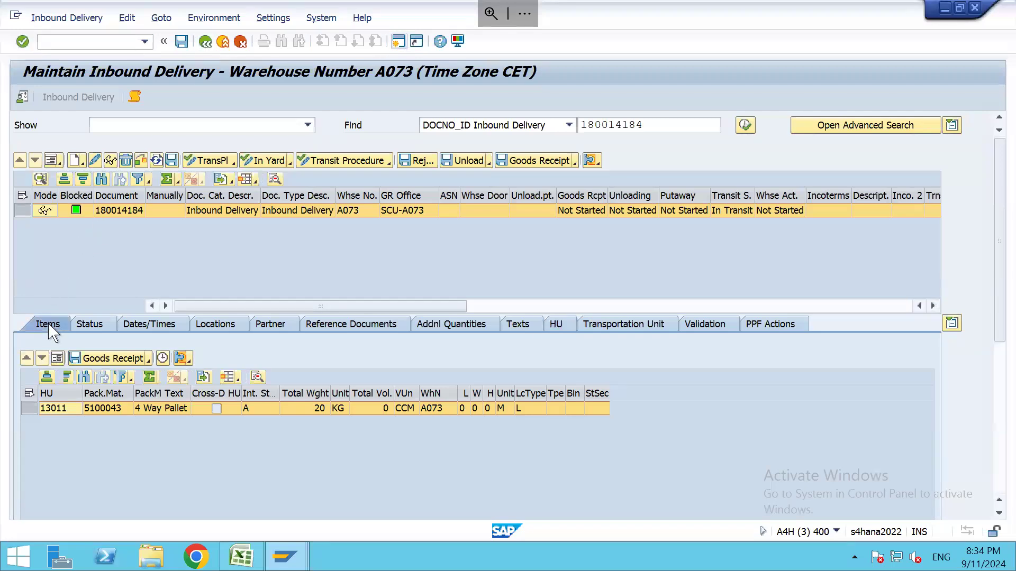
pyautogui.click(41, 19)
pyautogui.moveTo(62, 54)
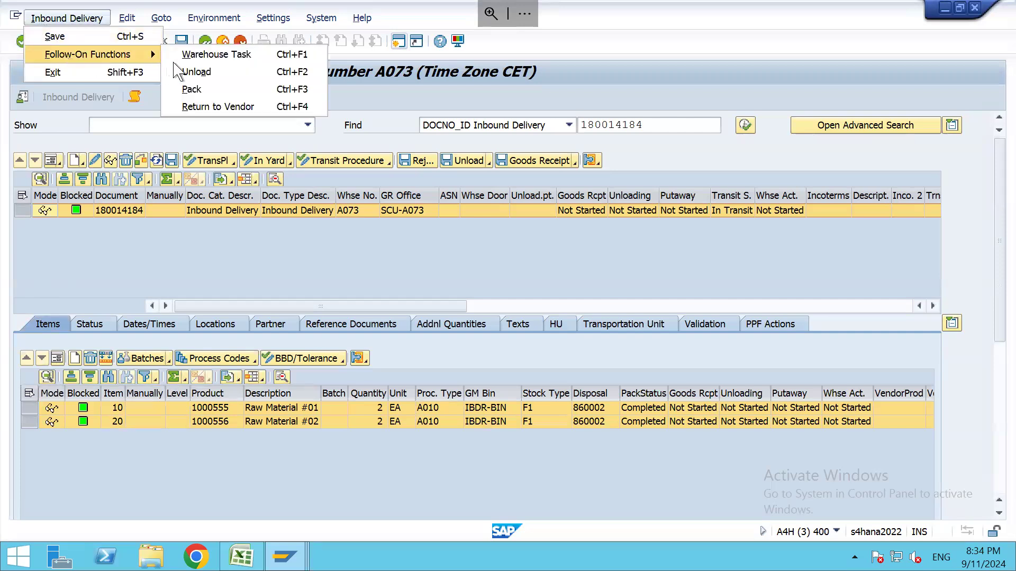
pyautogui.click(186, 58)
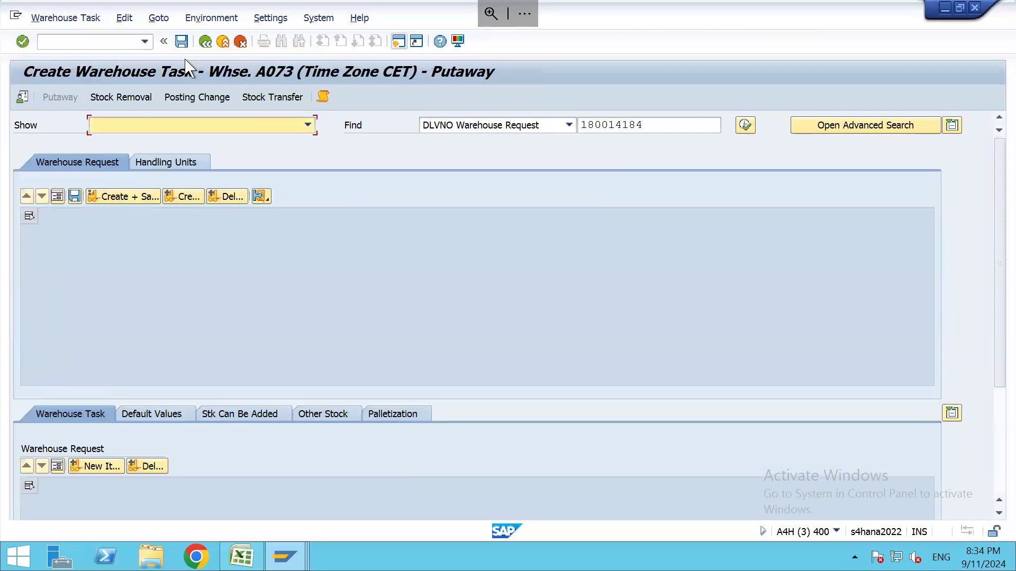
pyautogui.click(172, 166)
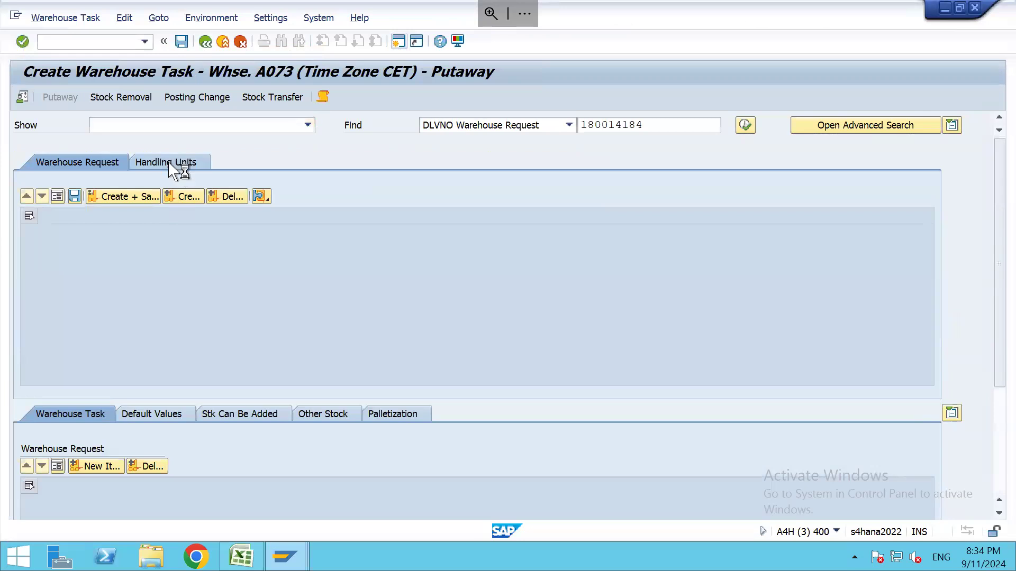
pyautogui.click(181, 204)
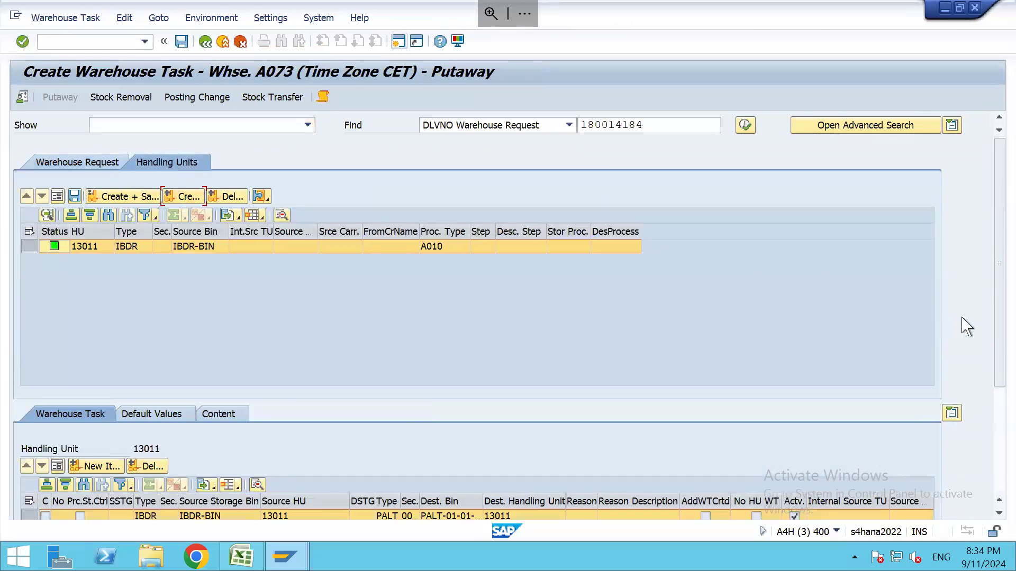
# Read the full destination bin of the proposed putaway task for handling unit 13011
pyautogui.moveTo(1002, 331); pyautogui.dragTo(979, 410)
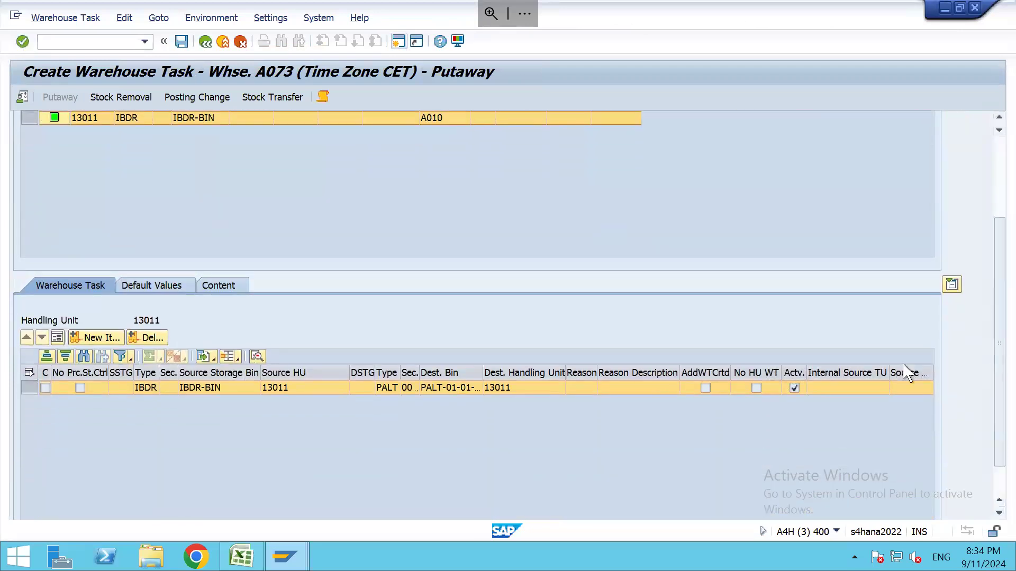
pyautogui.moveTo(481, 380); pyautogui.dragTo(542, 375)
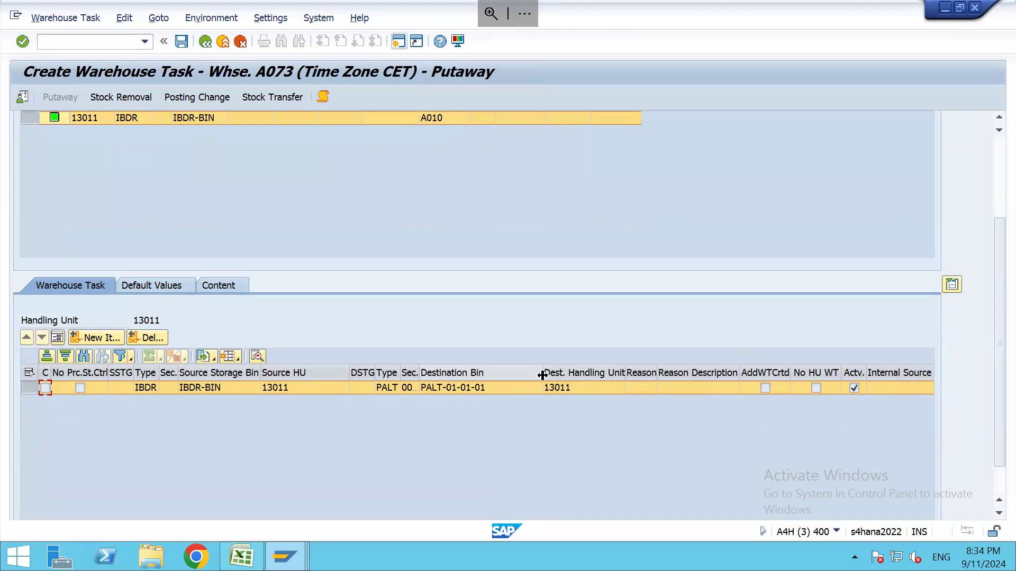
pyautogui.click(1000, 150)
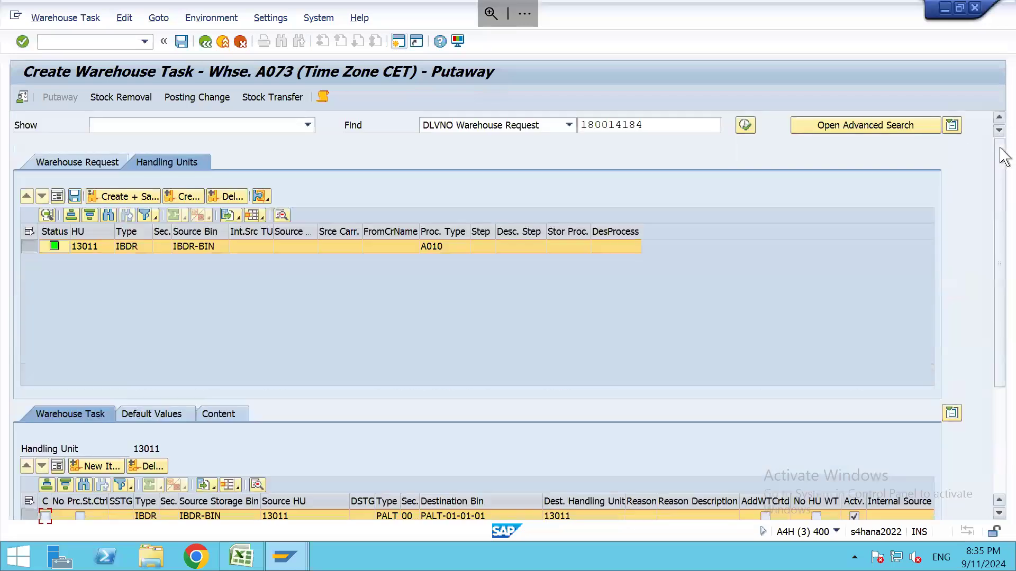
# Create and save the putaway task for handling unit 13011, confirm and save its warehouse order, and return to task creation
pyautogui.click(123, 199)
pyautogui.click(74, 16)
pyautogui.click(79, 70)
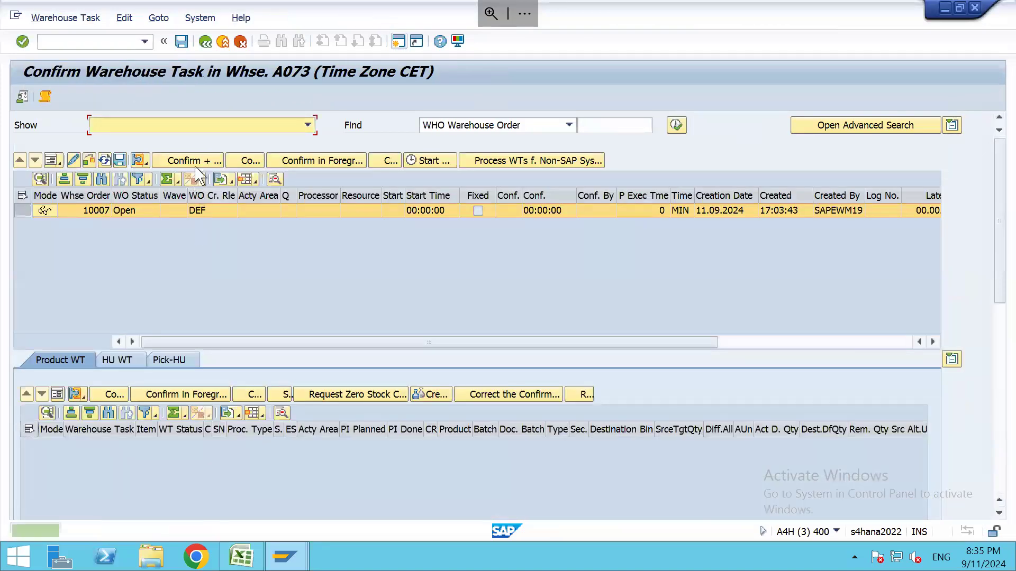
pyautogui.click(191, 160)
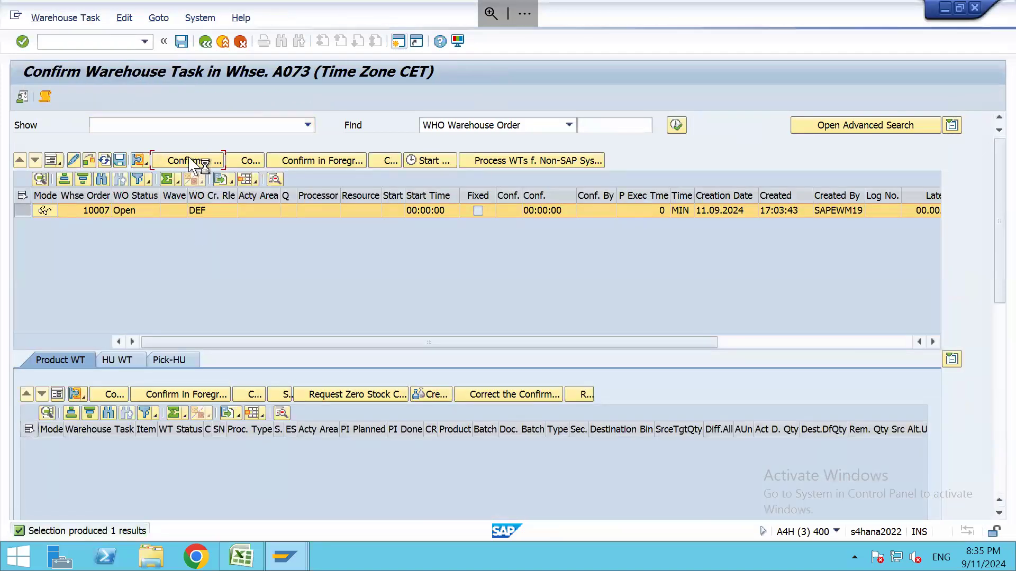
pyautogui.click(204, 41)
# Switch to Chrome, look at the pallet packing images, and return to the SAP remote session
pyautogui.moveTo(481, 570)
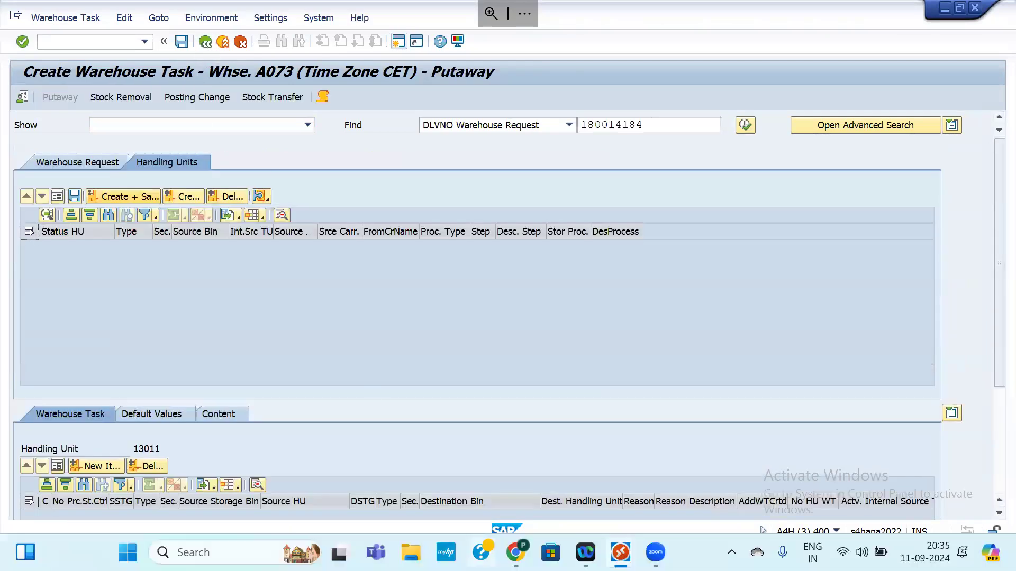
pyautogui.moveTo(621, 553)
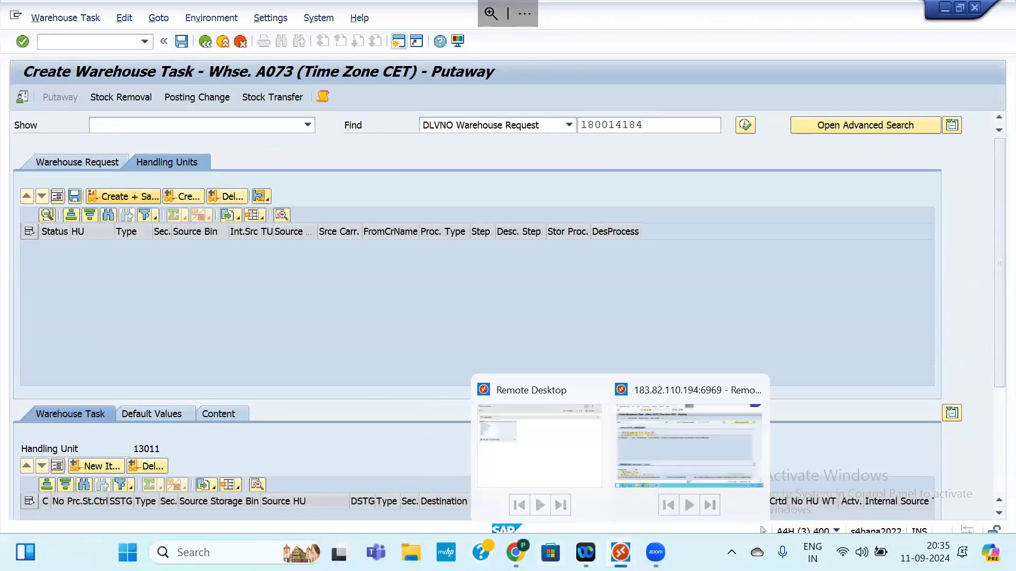
pyautogui.moveTo(516, 553)
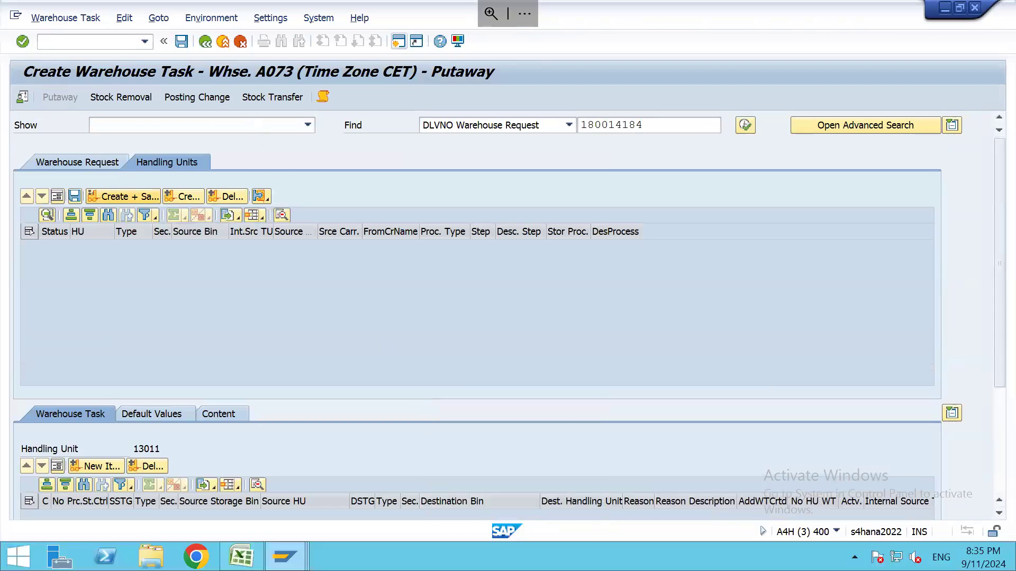
pyautogui.hotkey('alt', 'Tab')
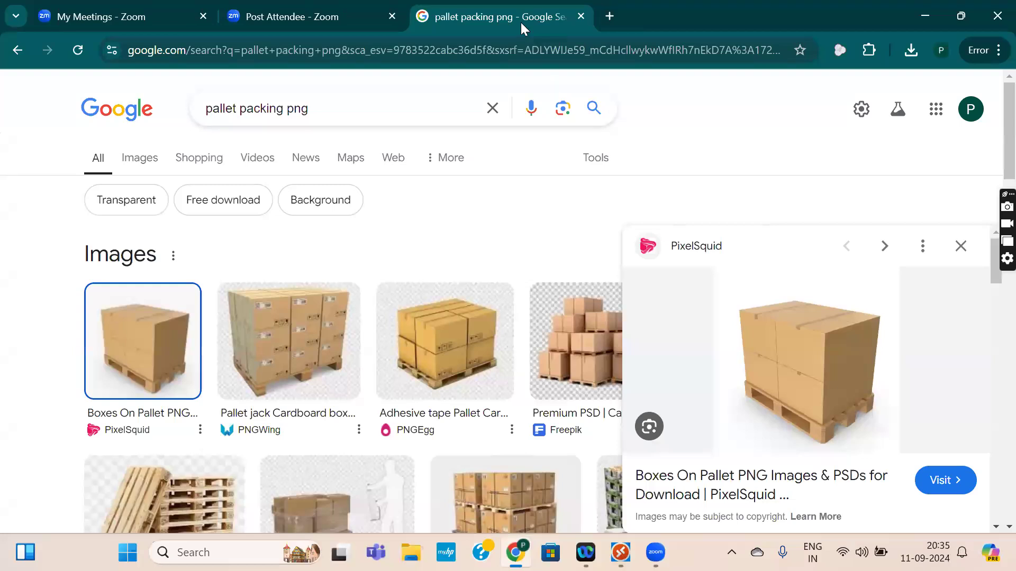
pyautogui.hotkey('alt', 'Tab')
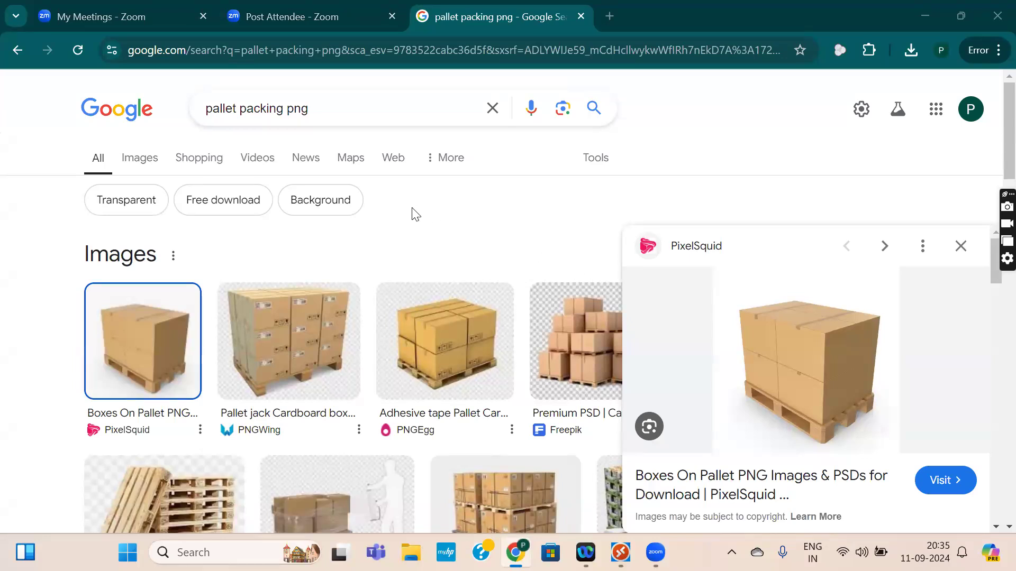
pyautogui.hotkey('alt', 'Tab')
# Leave warehouse task creation and start a new inbound delivery with /nvl31n for the proposed purchase order
pyautogui.click(205, 42)
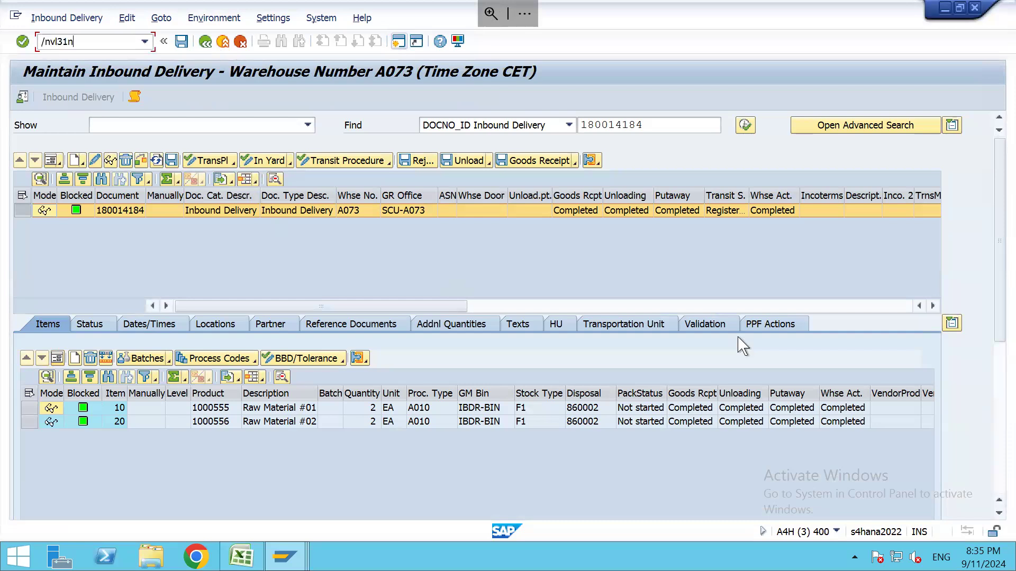
pyautogui.press('Return')
pyautogui.press('Return')
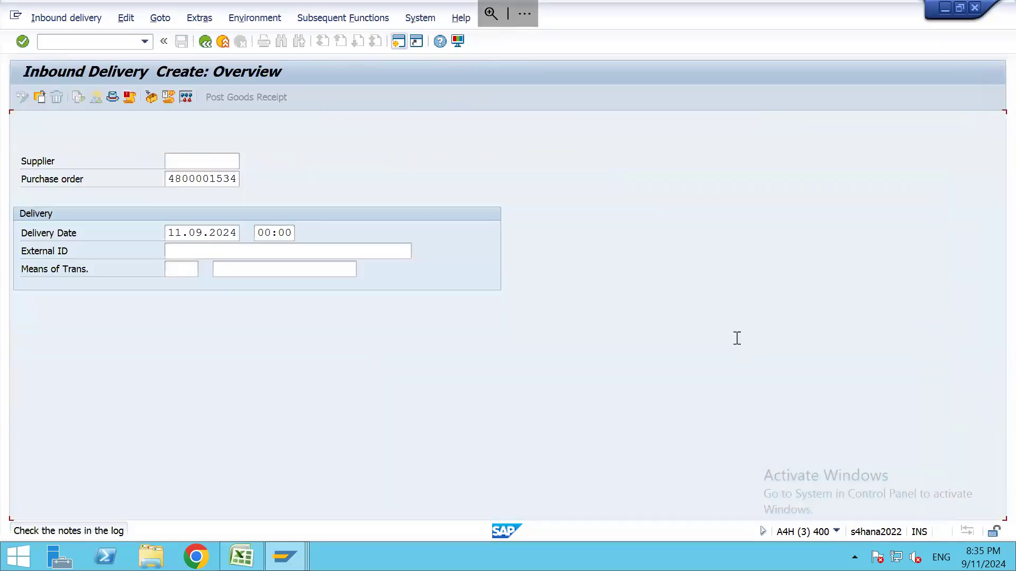
# Set the delivery quantity of item 10, material 1000555, to 1
pyautogui.click(420, 305)
pyautogui.press('BackSpace')
pyautogui.press('BackSpace')
pyautogui.write('1')
pyautogui.press('Down')
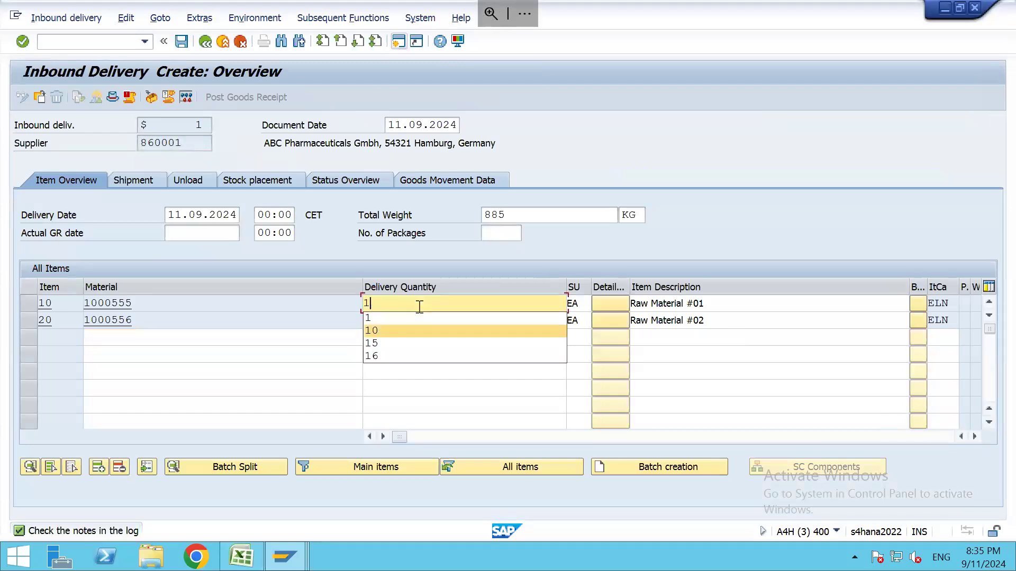
pyautogui.press('Escape')
# Delete item 20, material 1000556, from the new inbound delivery
pyautogui.click(29, 320)
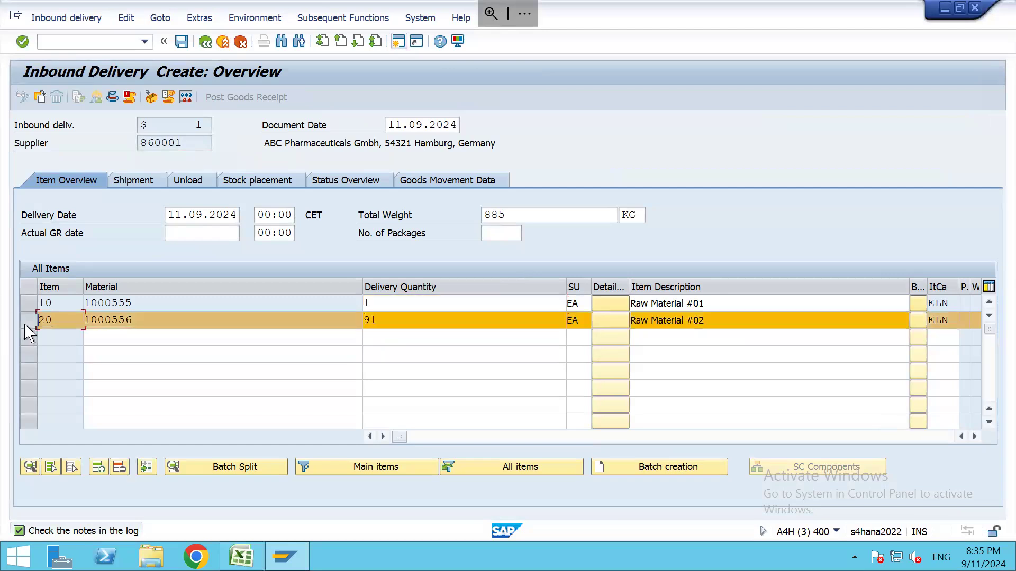
pyautogui.click(119, 468)
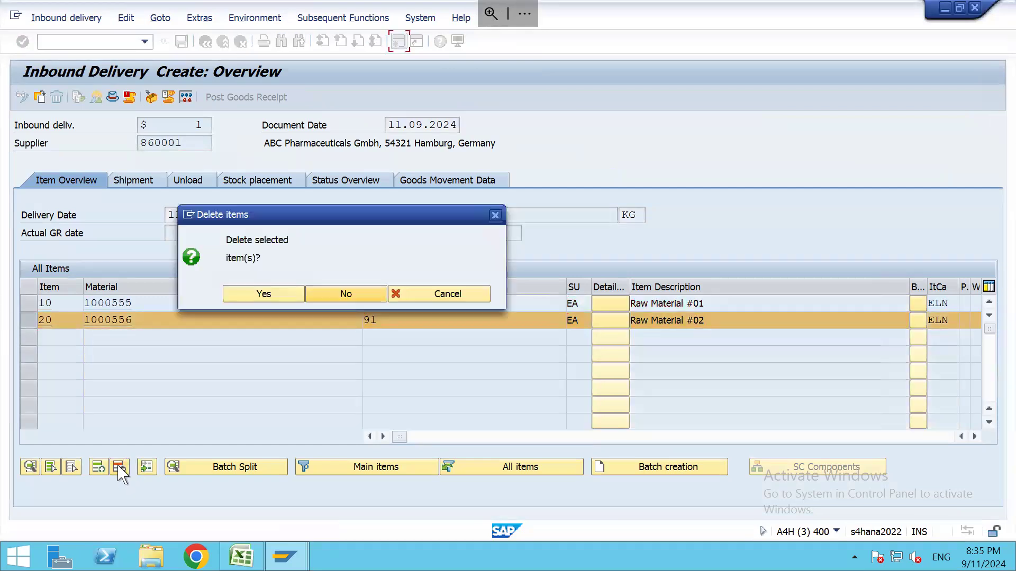
pyautogui.click(264, 298)
# Pack material 1000555 into a handling unit using packaging material 5100042 and save the inbound delivery
pyautogui.click(150, 97)
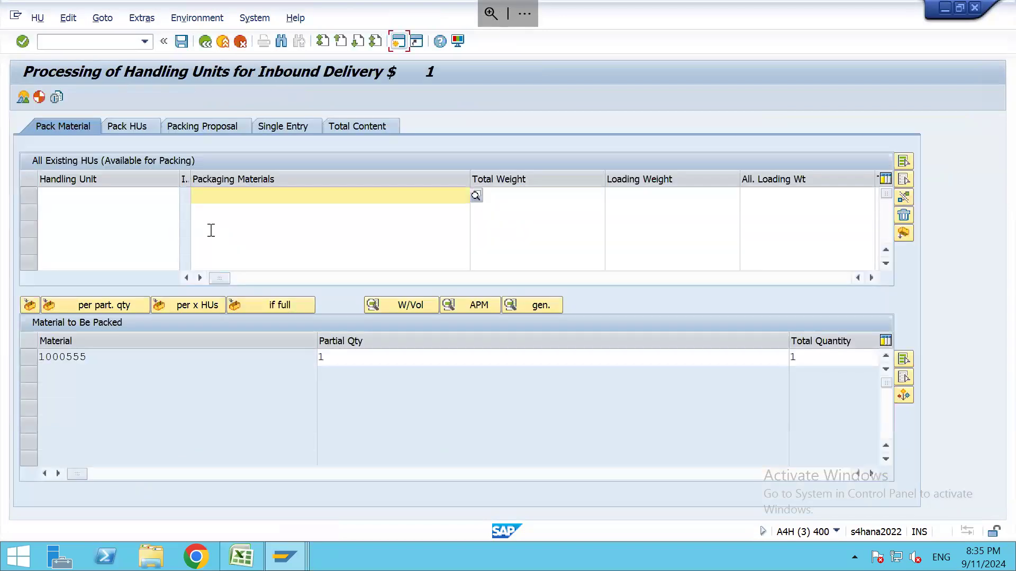
pyautogui.click(227, 198)
pyautogui.press('Down')
pyautogui.press('Down')
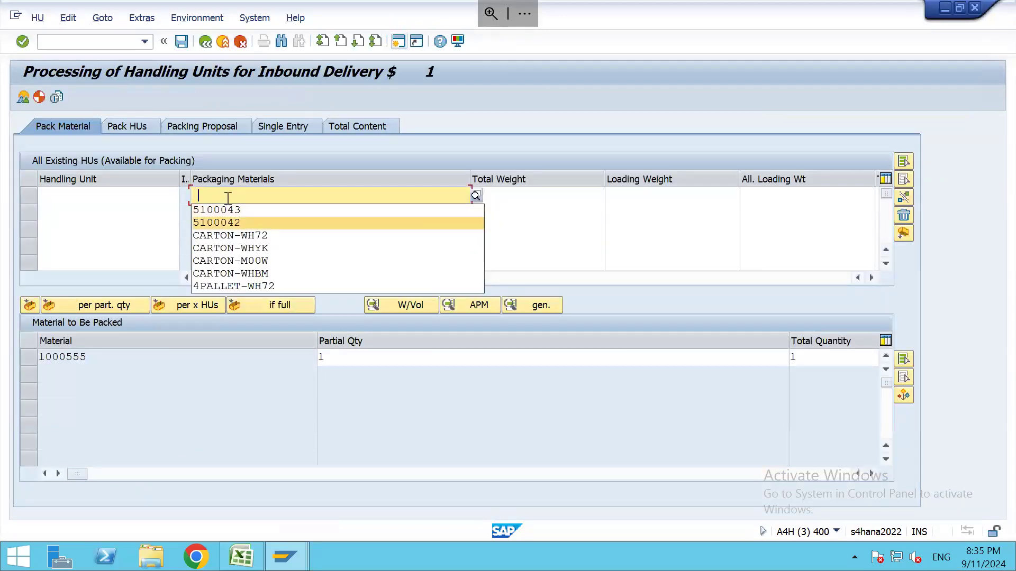
pyautogui.press('Return')
pyautogui.click(28, 198)
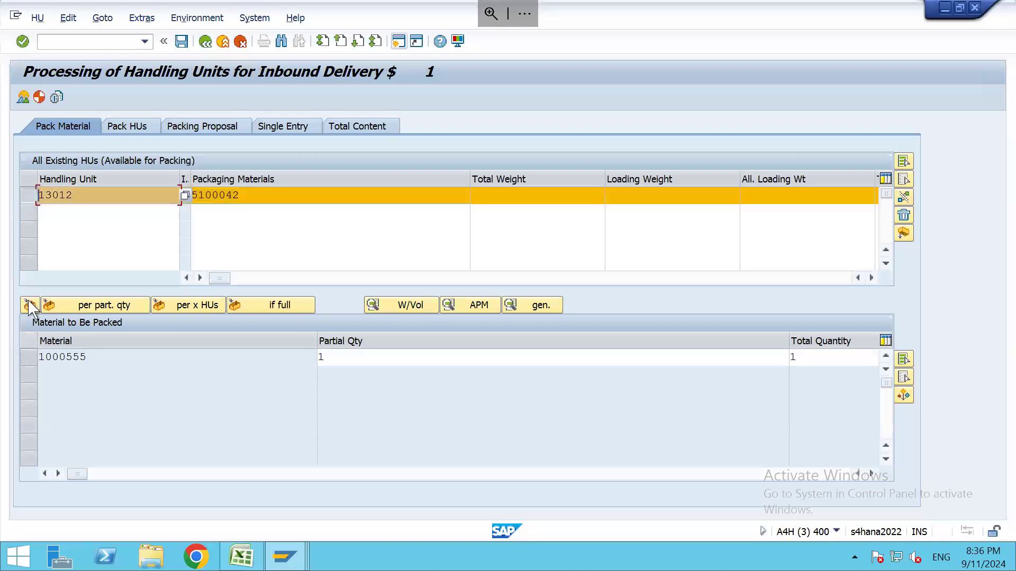
pyautogui.click(29, 357)
pyautogui.click(30, 306)
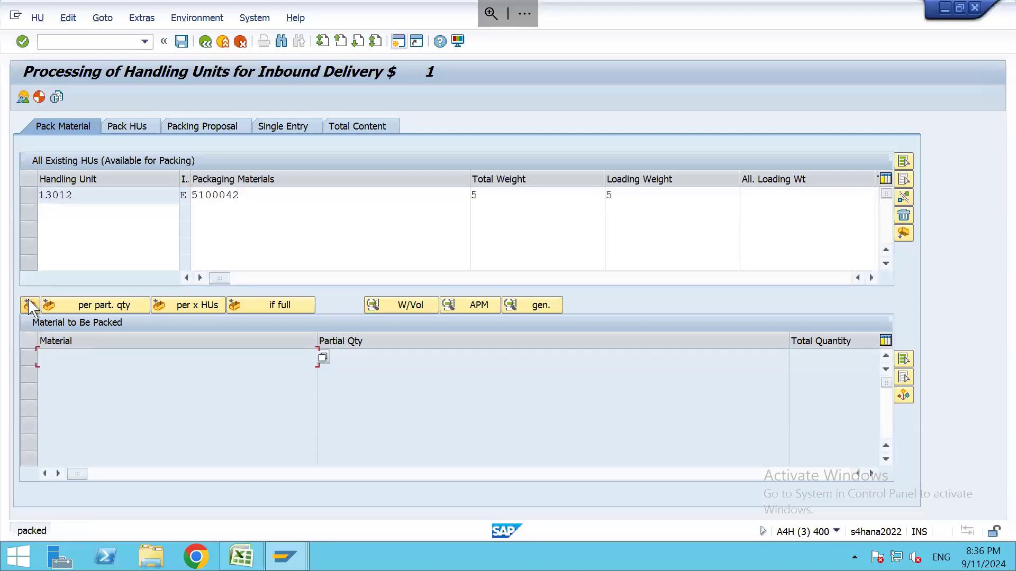
pyautogui.hotkey('ctrl', 's')
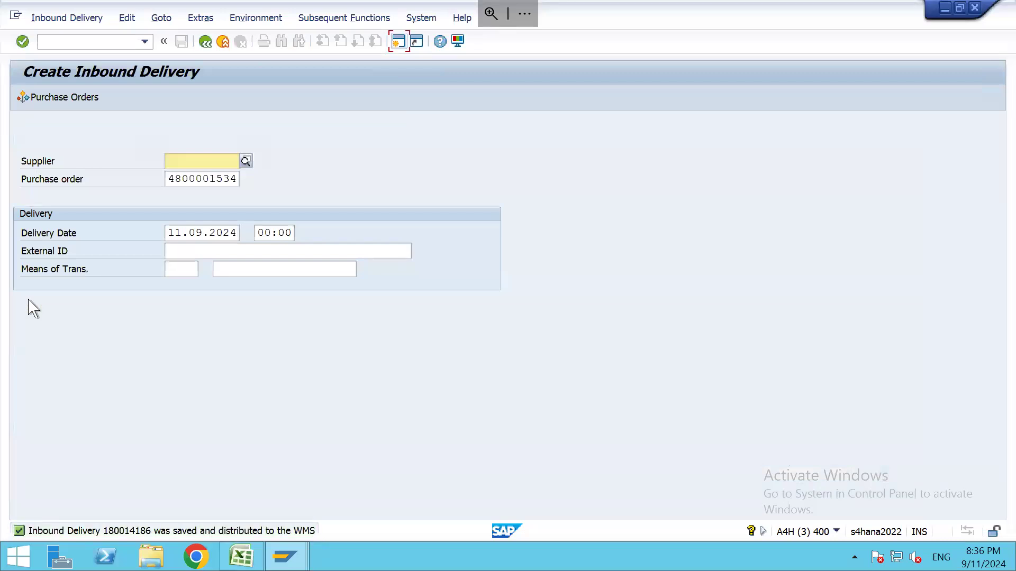
# Start transaction /n/scwm/prdi and find the newly saved inbound delivery by its document number
pyautogui.hotkey('ctrl', '/')
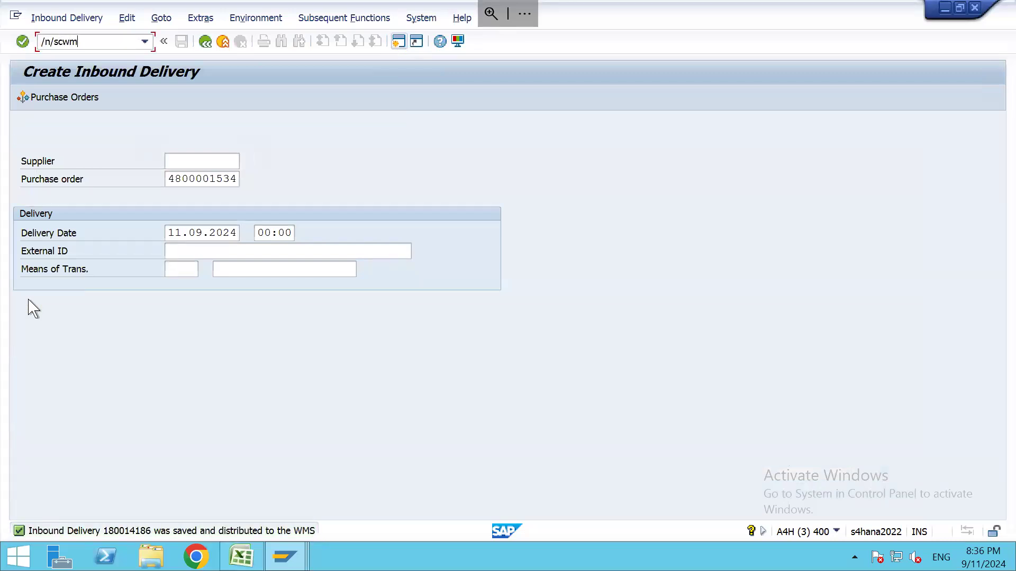
pyautogui.write('/n/scwm/prdi')
pyautogui.press('Return')
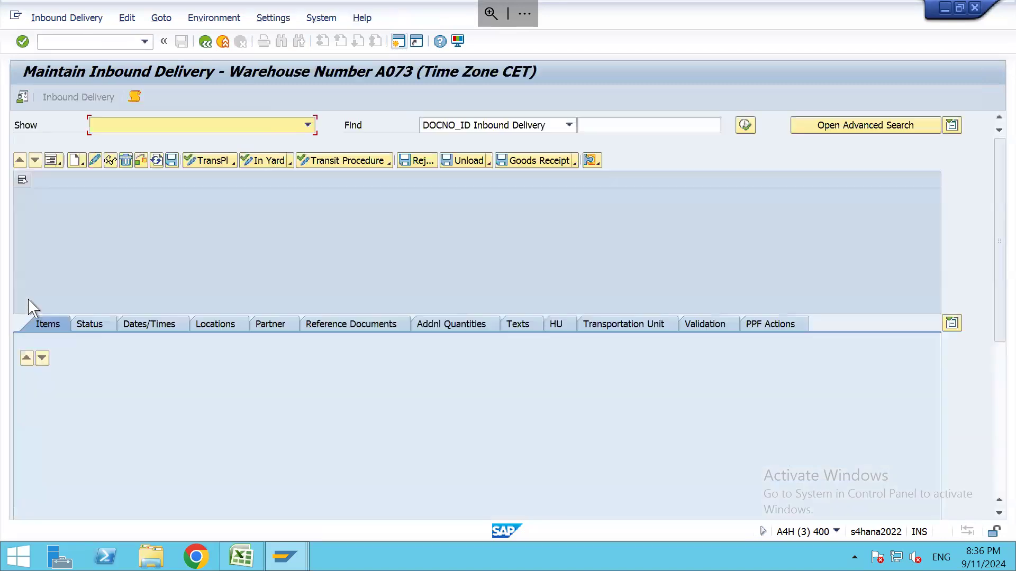
pyautogui.write('18001418')
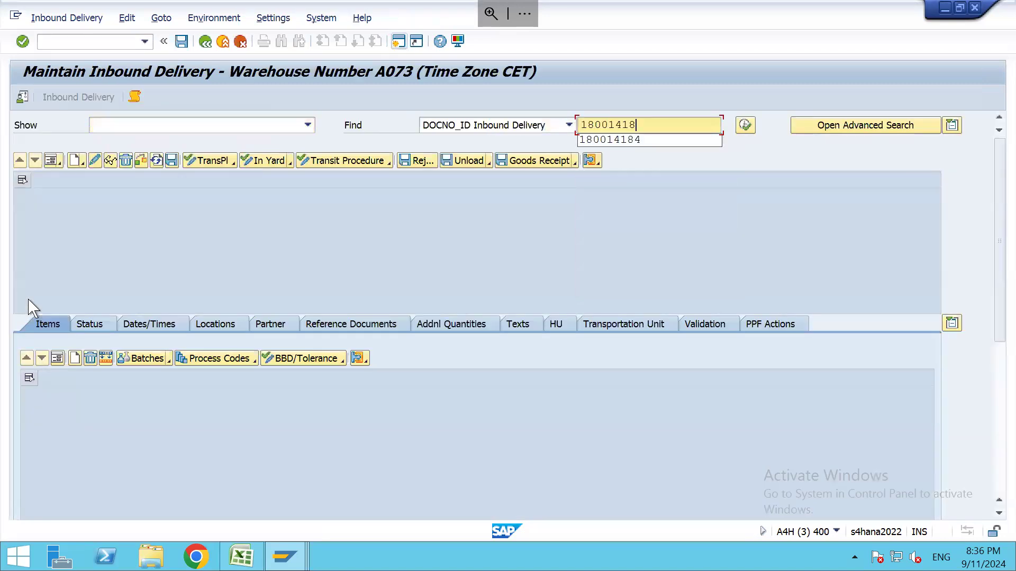
pyautogui.write('6')
pyautogui.press('Return')
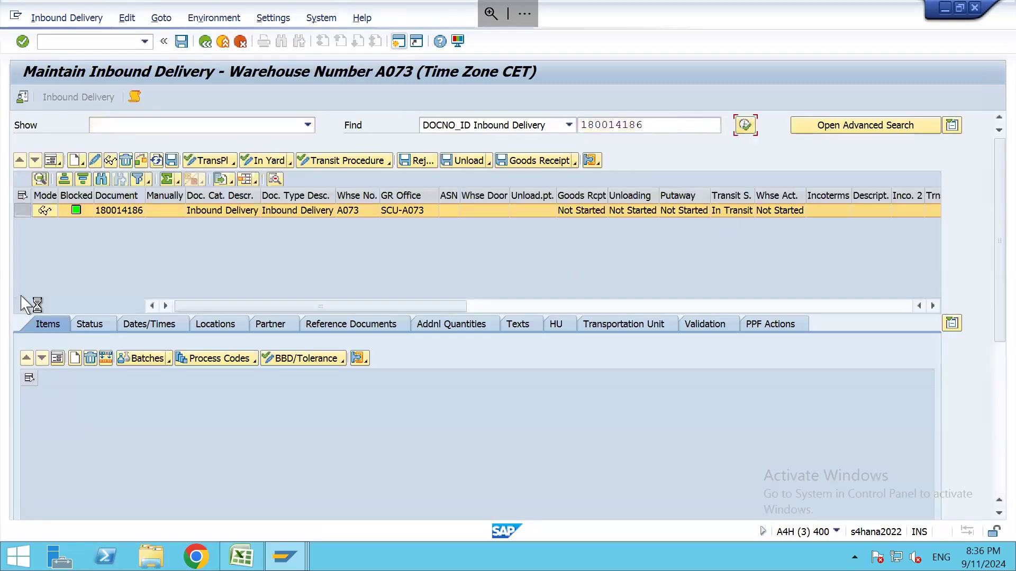
# Check the handling unit assigned to the inbound delivery and return to its item list
pyautogui.click(559, 324)
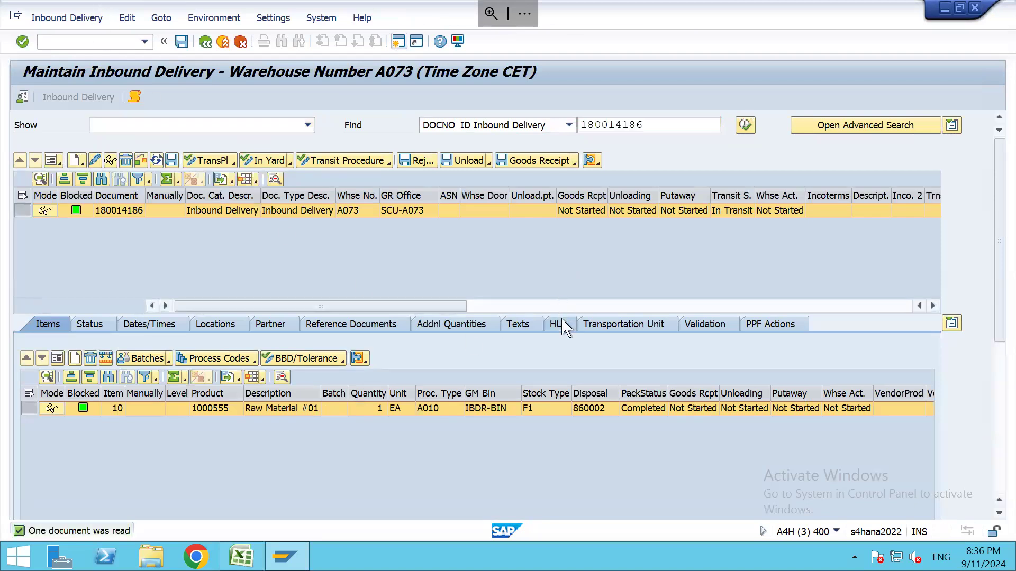
pyautogui.click(148, 408)
pyautogui.click(43, 409)
pyautogui.click(29, 408)
pyautogui.click(47, 324)
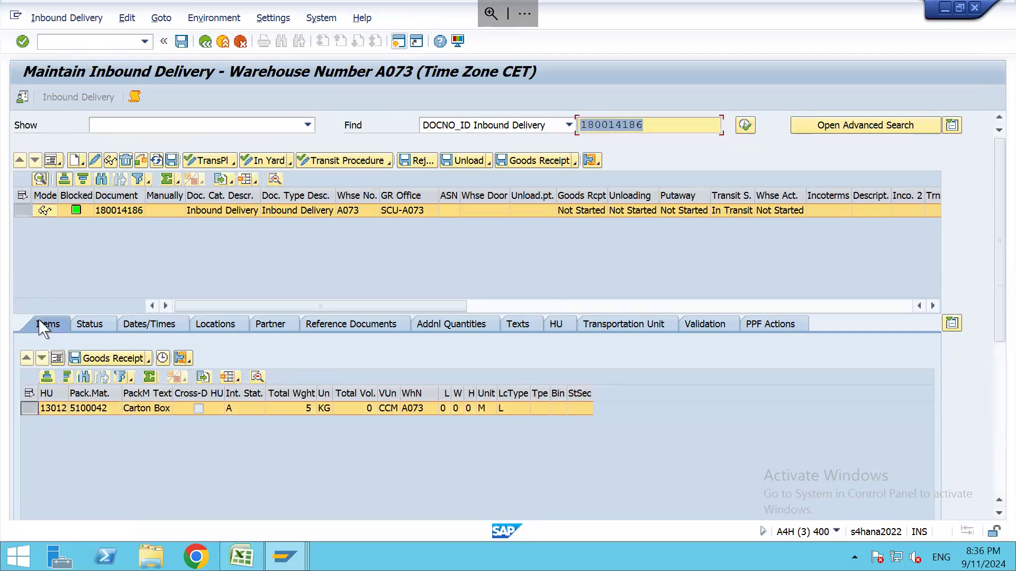
# Generate a putaway warehouse task for handling unit 13012, review its destination bin, and leave without saving
pyautogui.click(53, 20)
pyautogui.moveTo(87, 54)
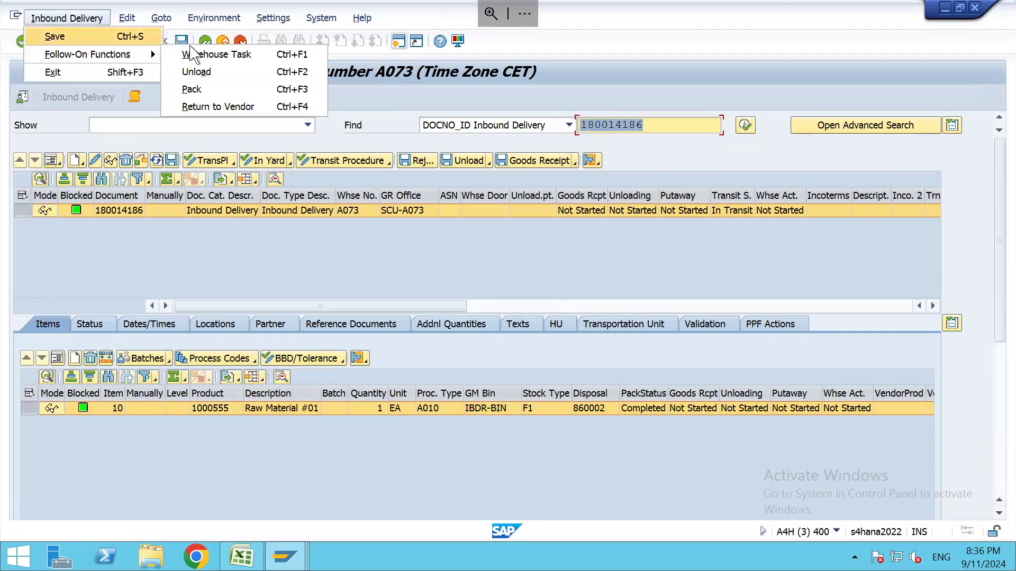
pyautogui.click(196, 55)
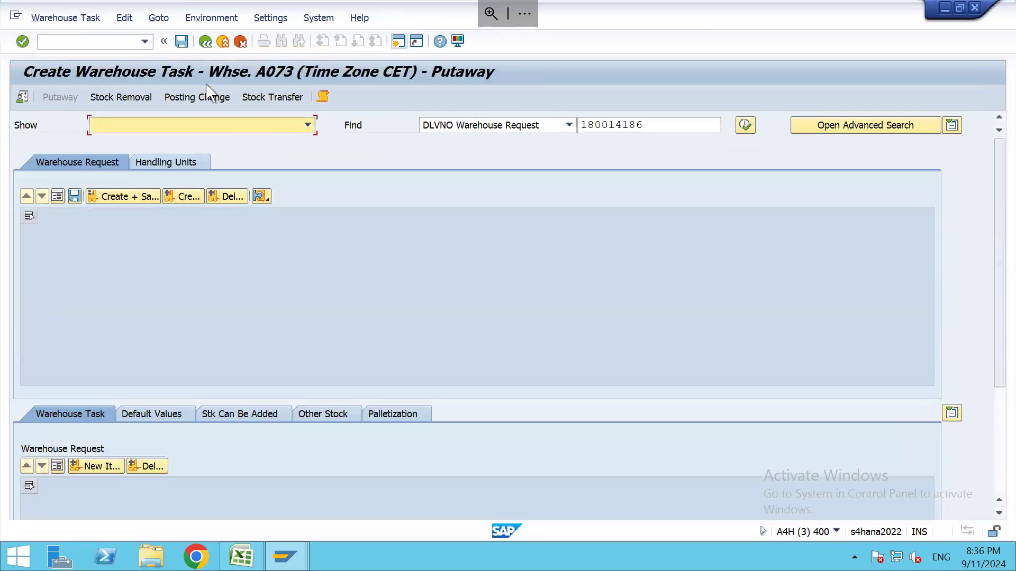
pyautogui.click(174, 165)
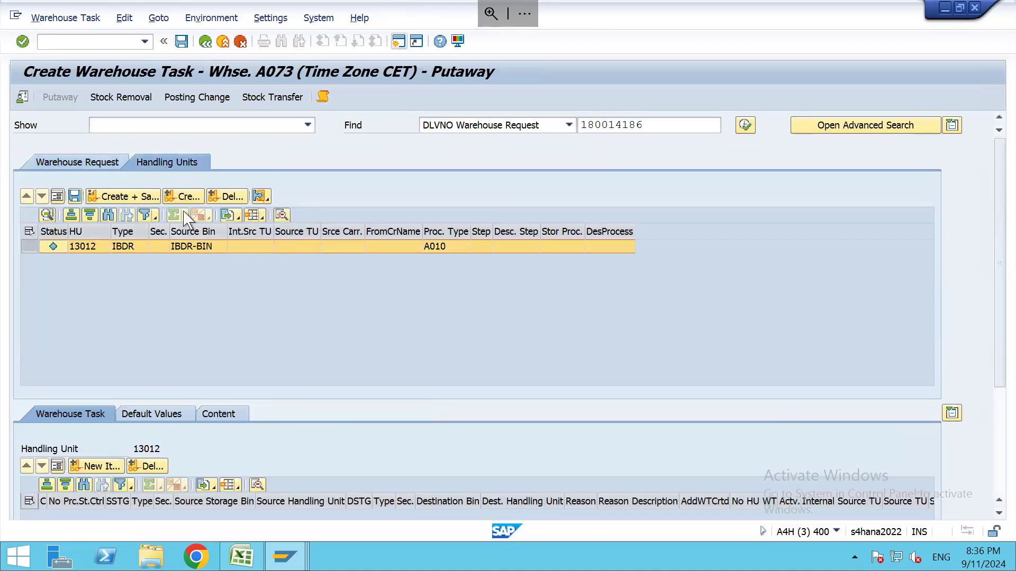
pyautogui.click(188, 198)
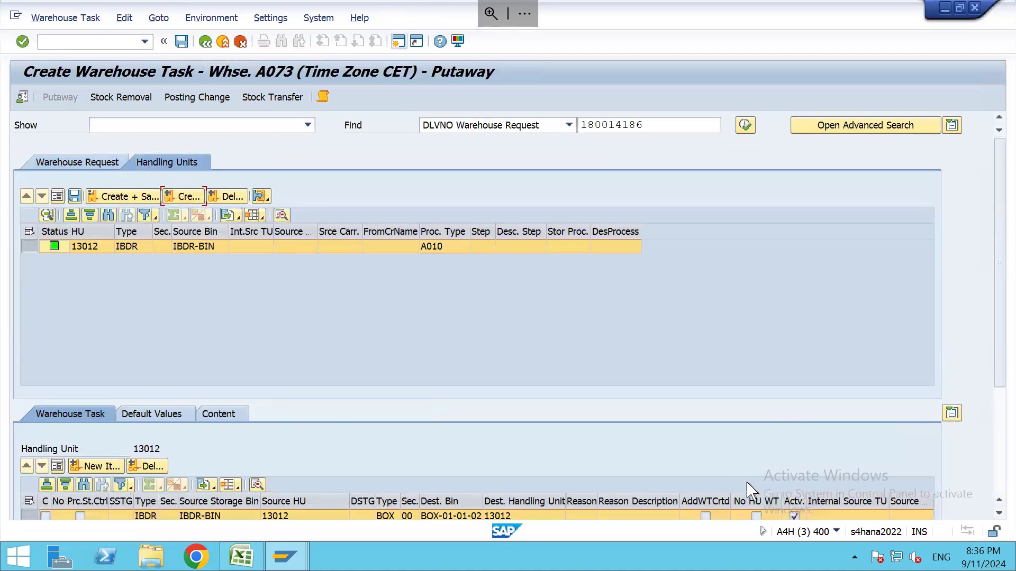
pyautogui.scroll(-3, 1000, 444)
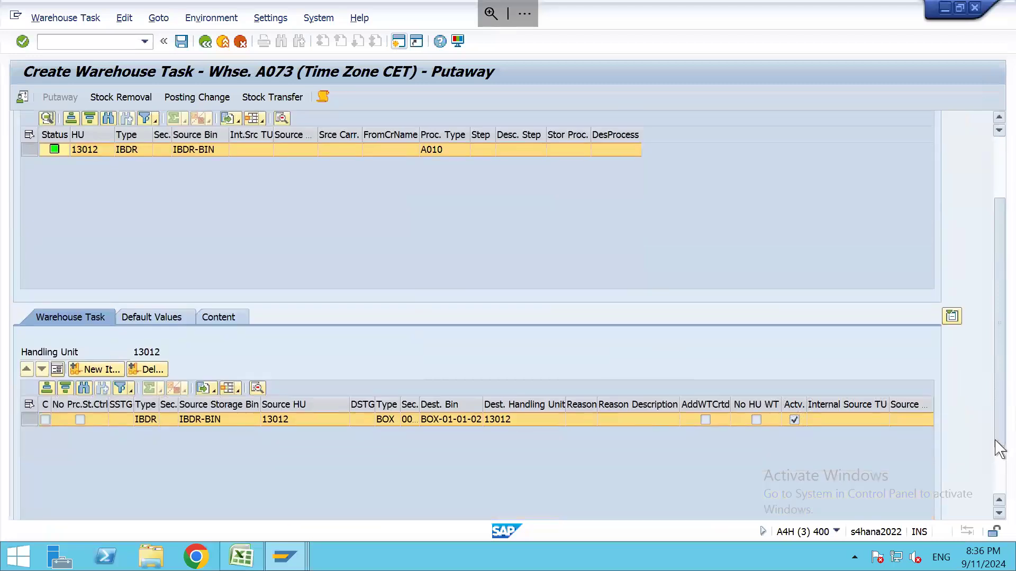
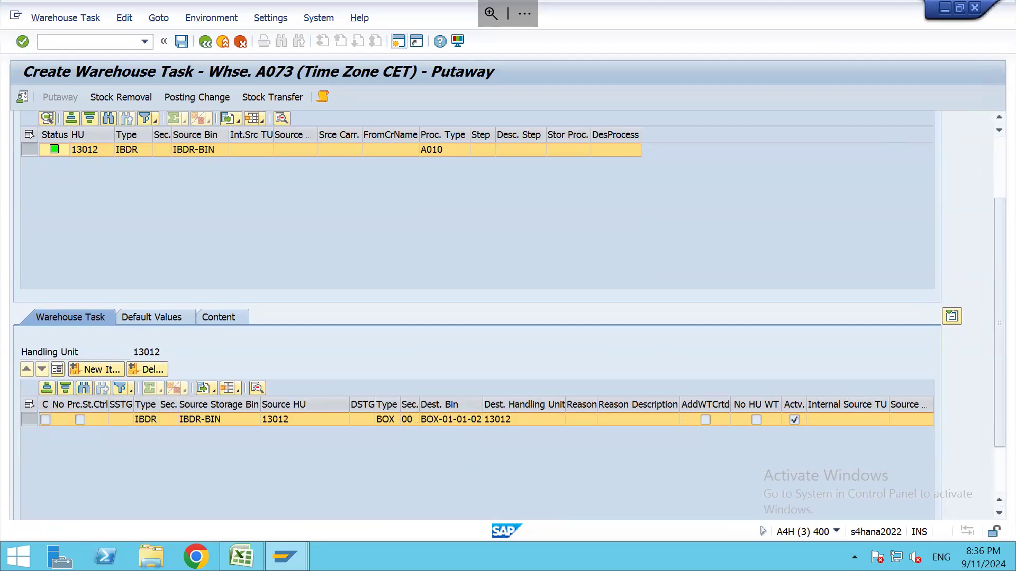
pyautogui.click(210, 45)
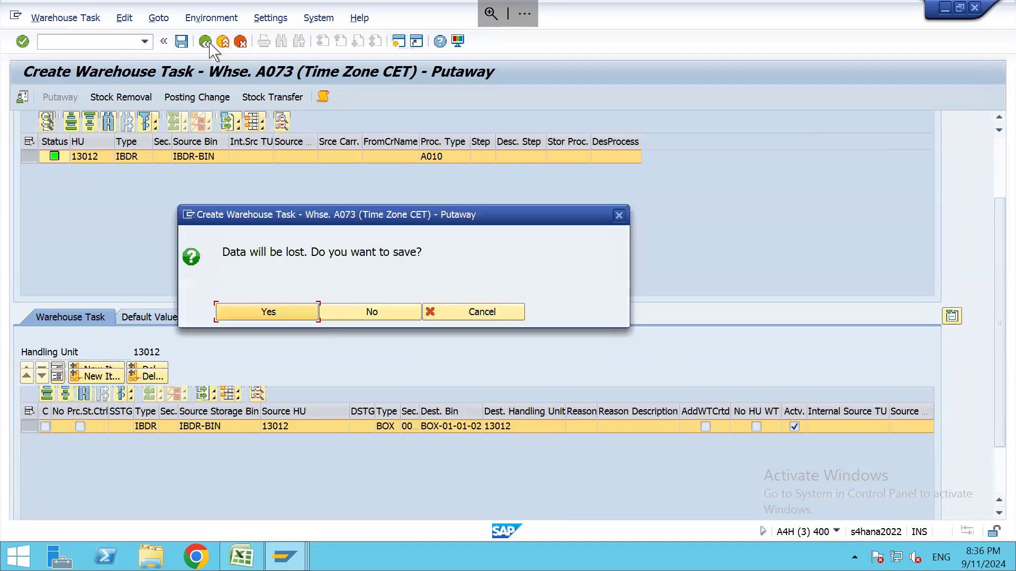
pyautogui.click(392, 315)
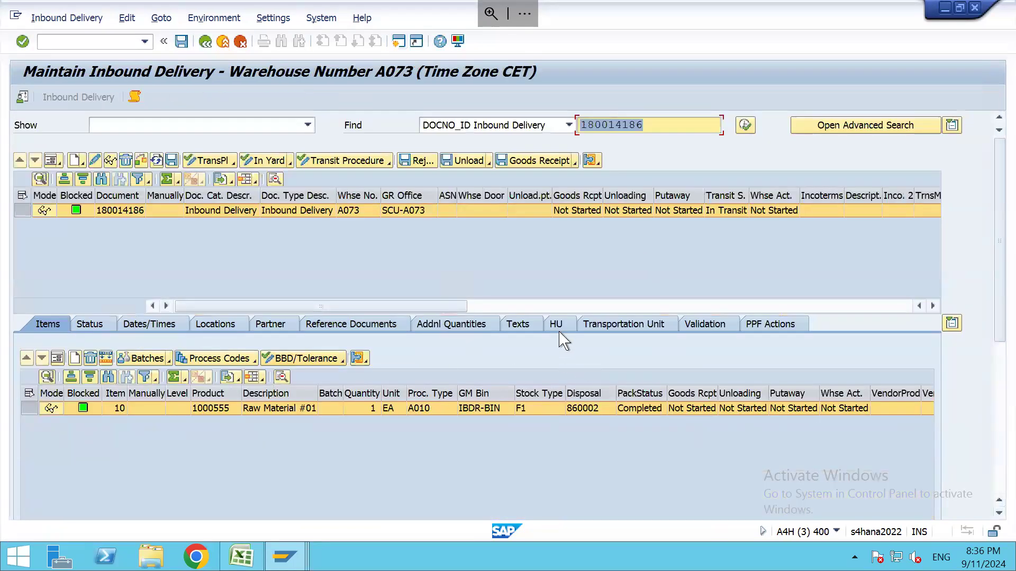
# Display the contents of handling unit 13012 and return to the inbound delivery
pyautogui.click(557, 324)
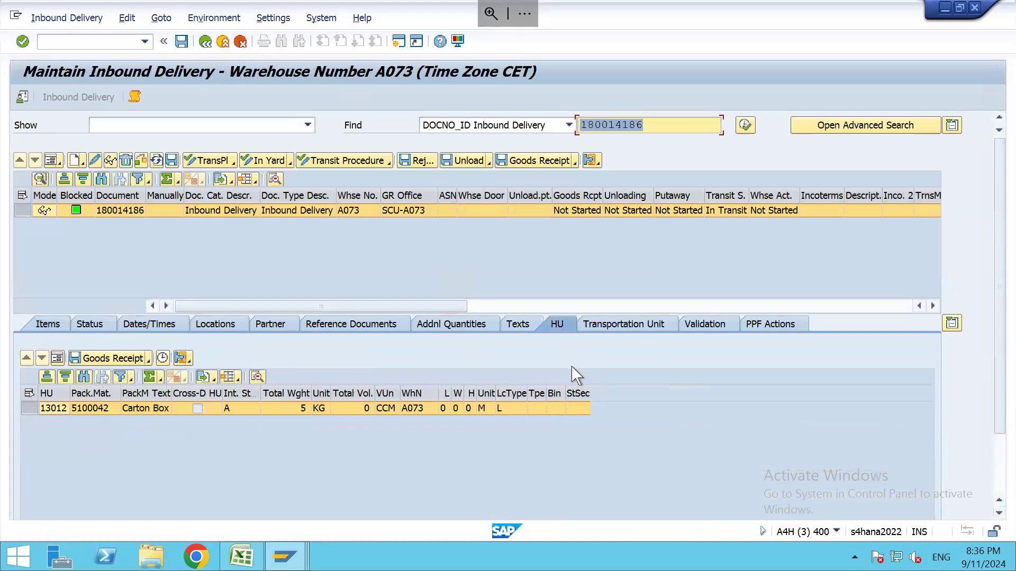
pyautogui.click(190, 362)
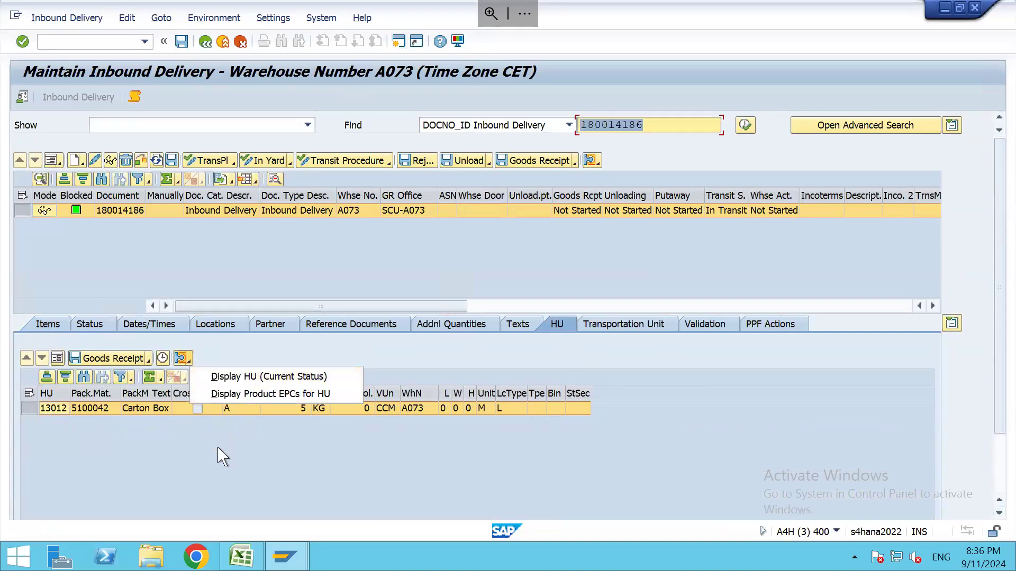
pyautogui.click(236, 393)
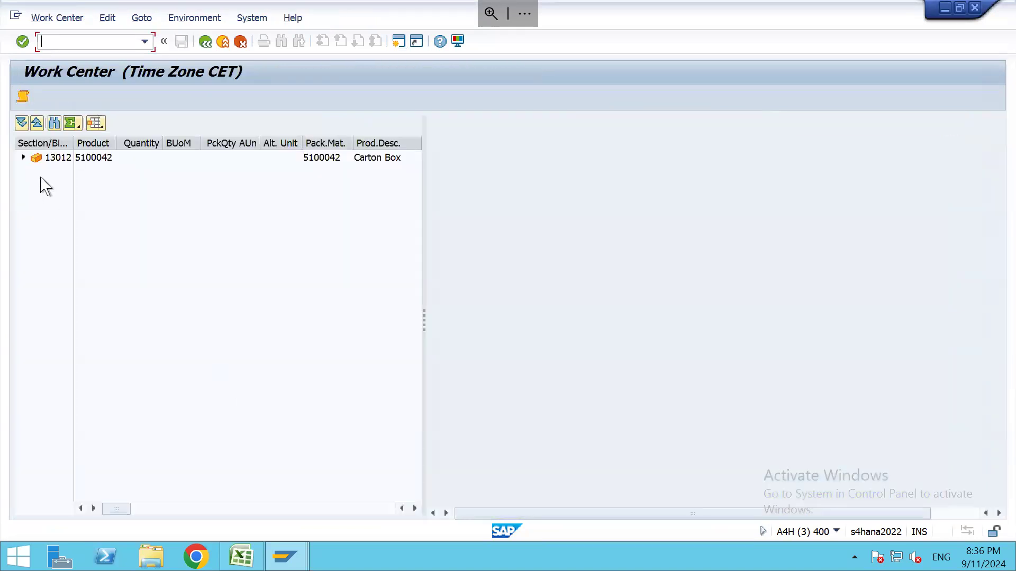
pyautogui.click(23, 157)
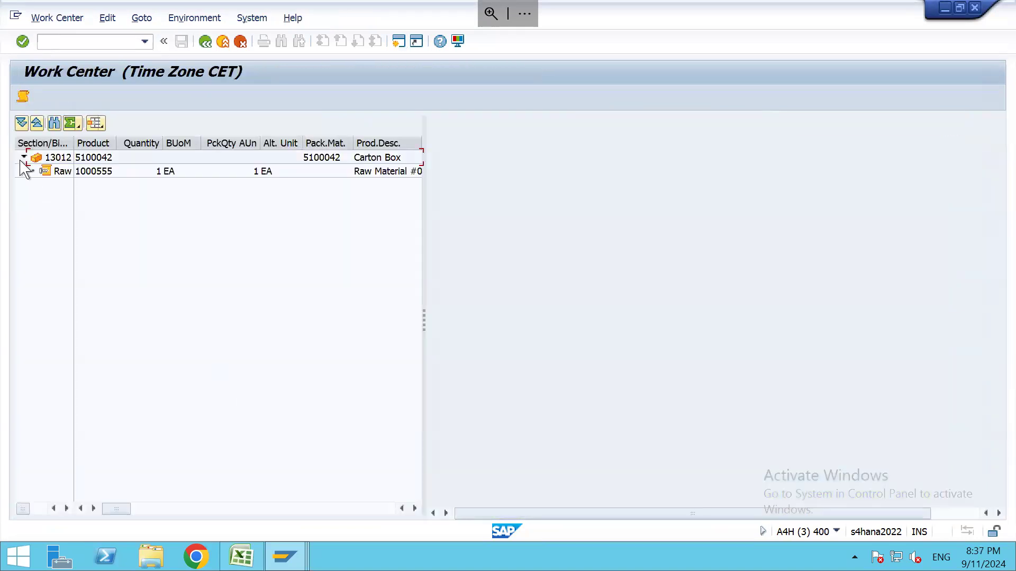
pyautogui.click(204, 42)
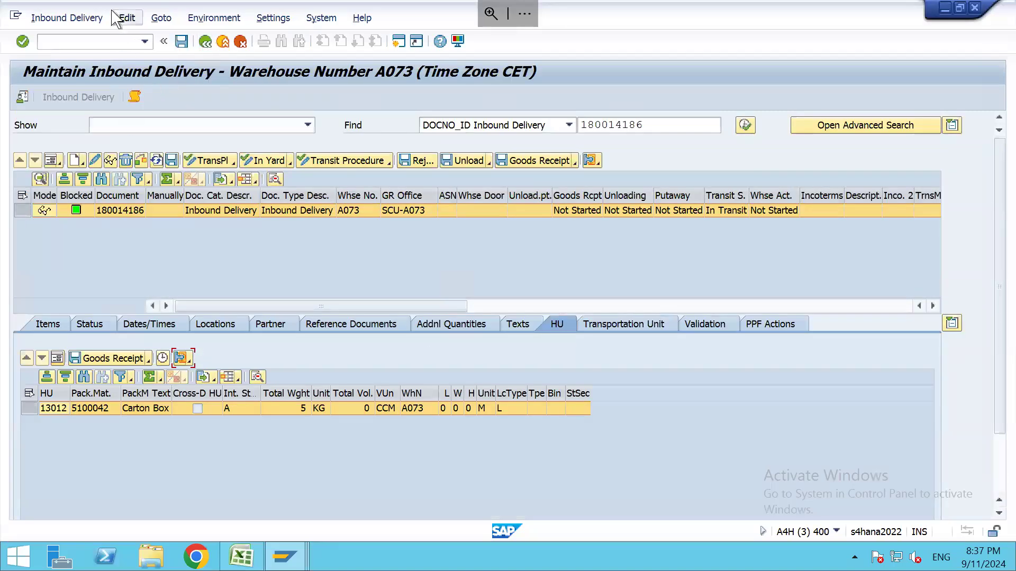
# Open packing for the inbound delivery and unpack Raw Material #01 from handling unit 13012
pyautogui.click(89, 19)
pyautogui.moveTo(151, 53)
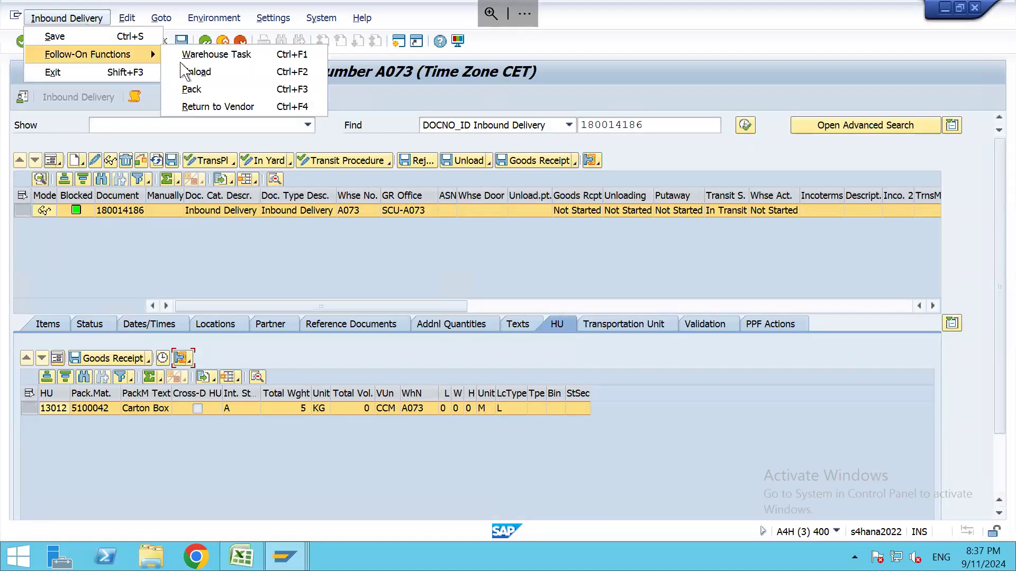
pyautogui.click(191, 88)
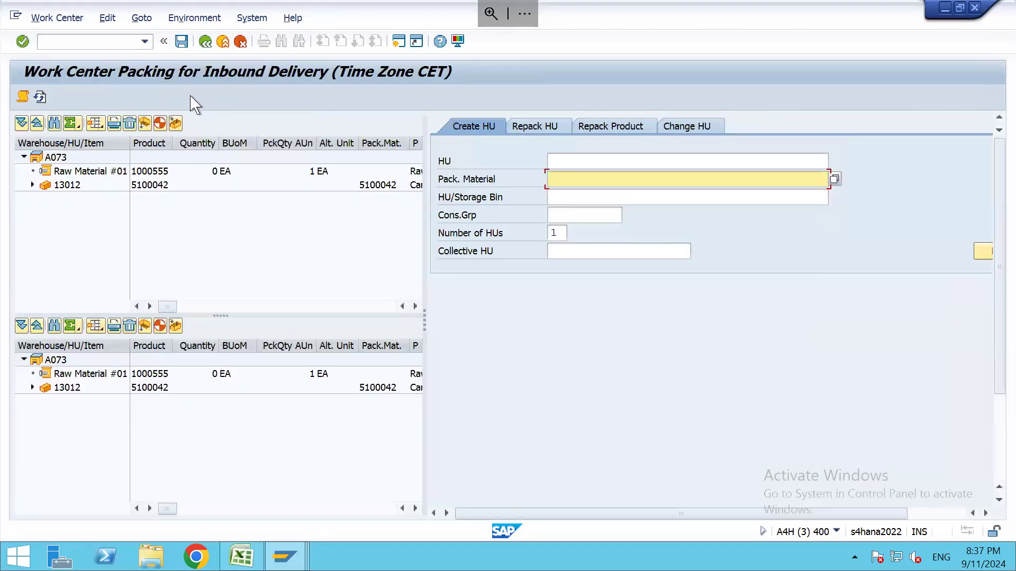
pyautogui.click(63, 178)
pyautogui.click(63, 186)
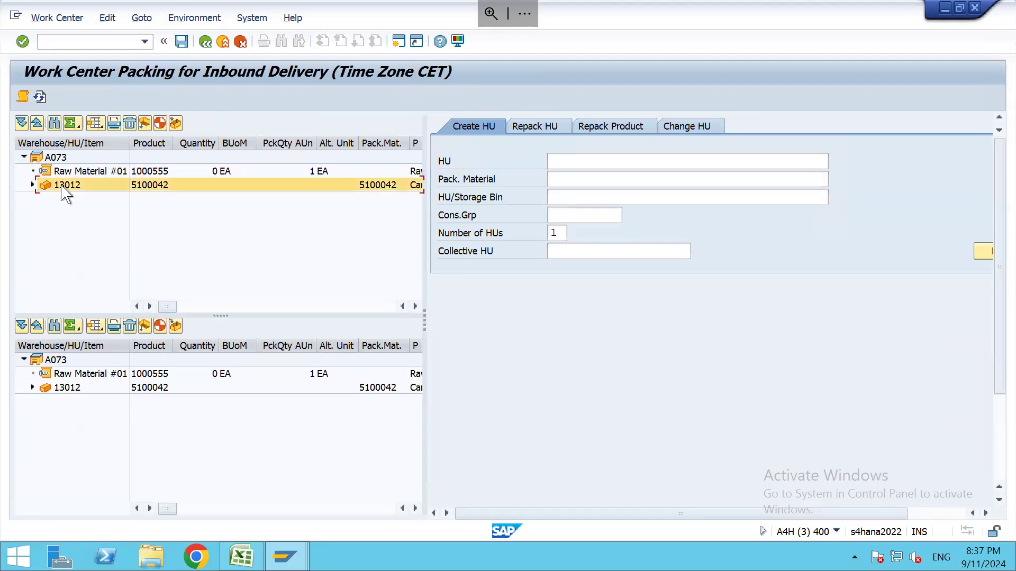
pyautogui.click(33, 184)
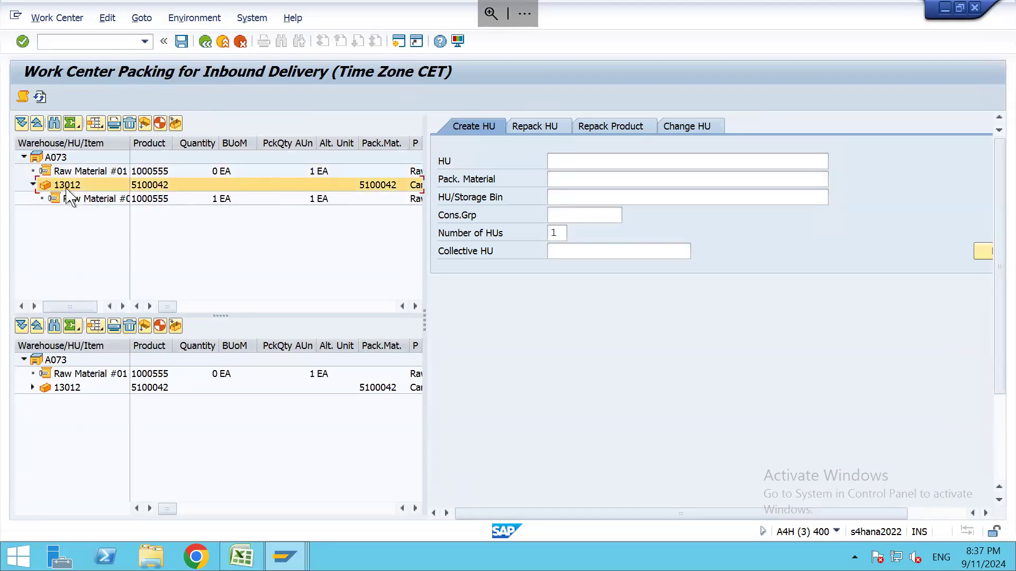
pyautogui.click(145, 124)
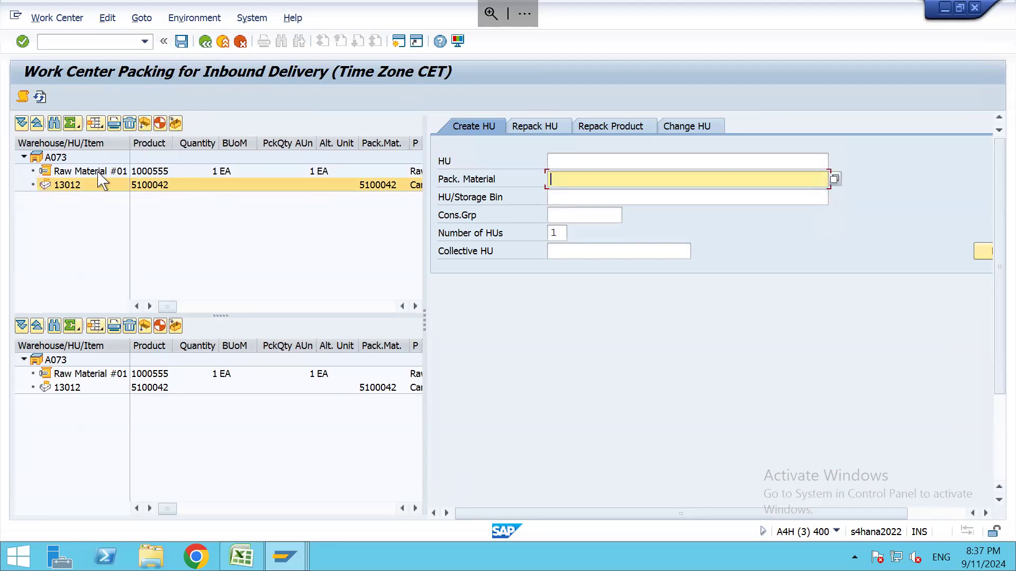
# Save the unpacking, accept that empty handling units are dropped, and return to the inbound delivery's items
pyautogui.click(182, 42)
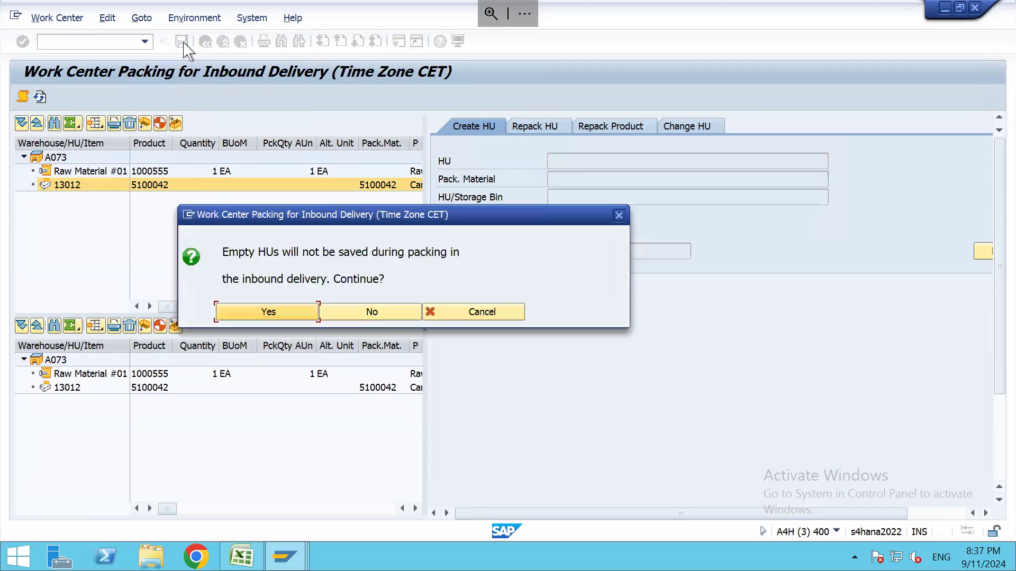
pyautogui.moveTo(225, 256); pyautogui.dragTo(469, 261)
pyautogui.click(248, 315)
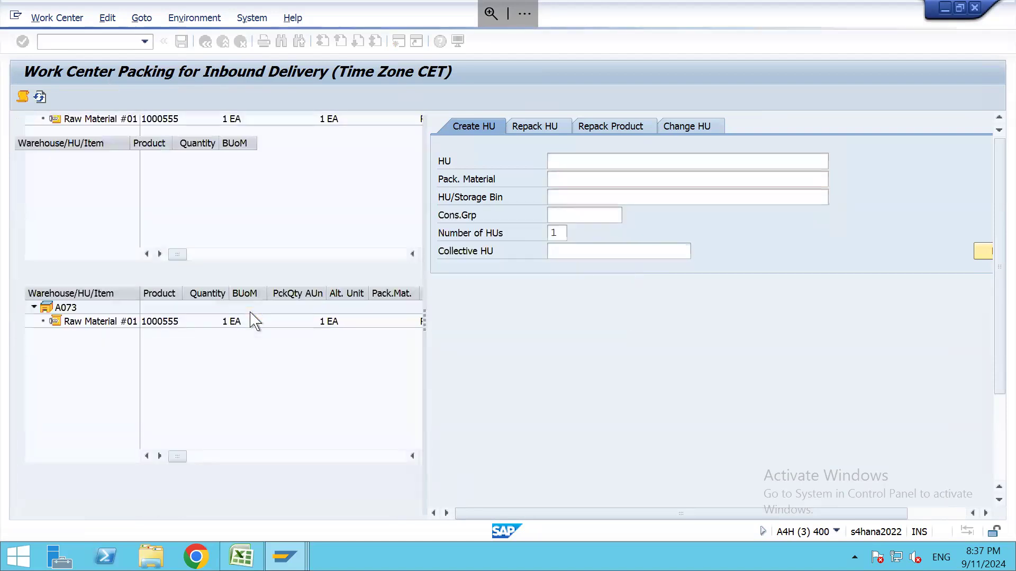
pyautogui.click(204, 38)
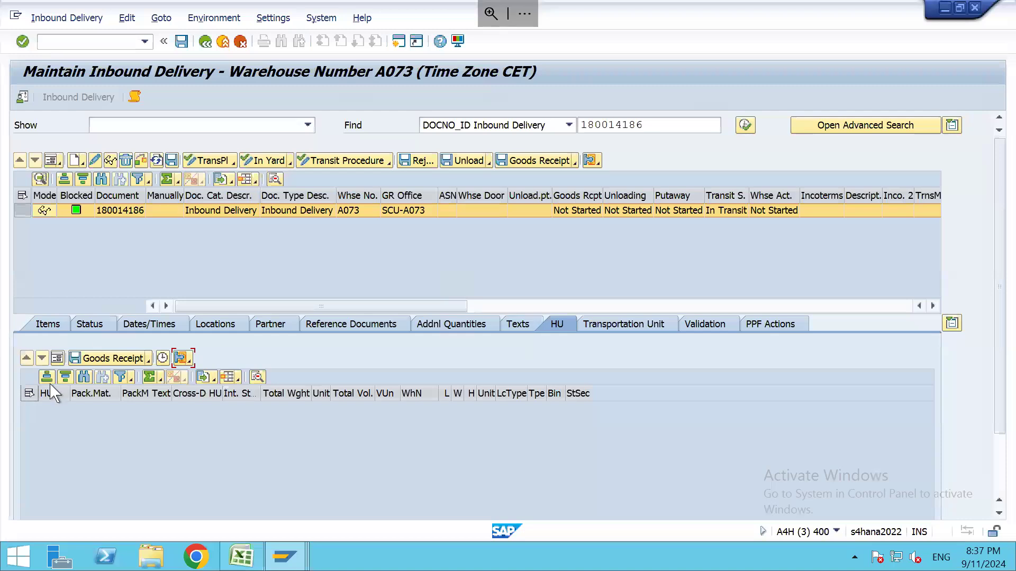
pyautogui.click(47, 324)
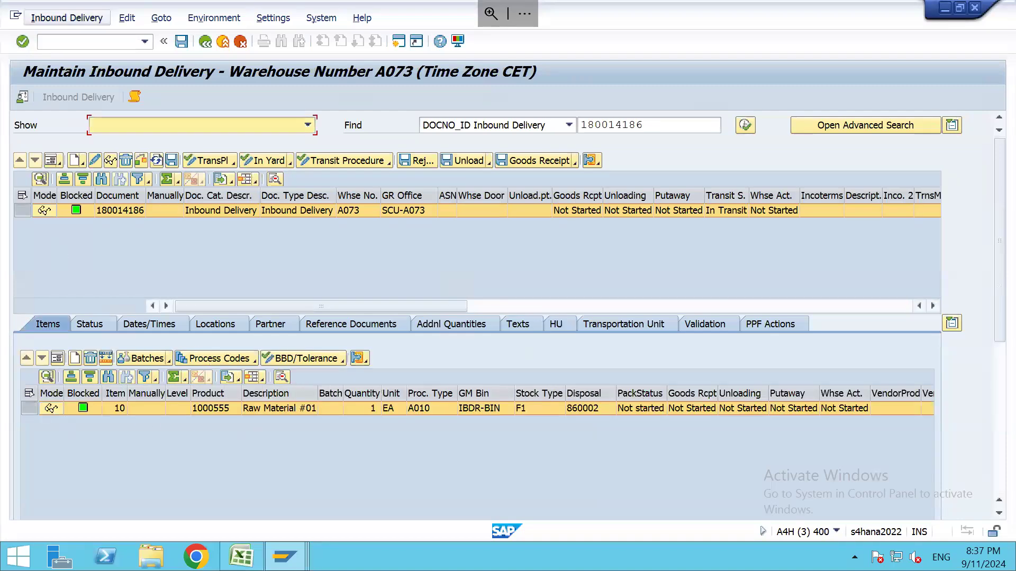
# Generate a putaway warehouse task for the unpacked inbound delivery and widen the destination bin column to read the full bin
pyautogui.click(67, 18)
pyautogui.moveTo(101, 57)
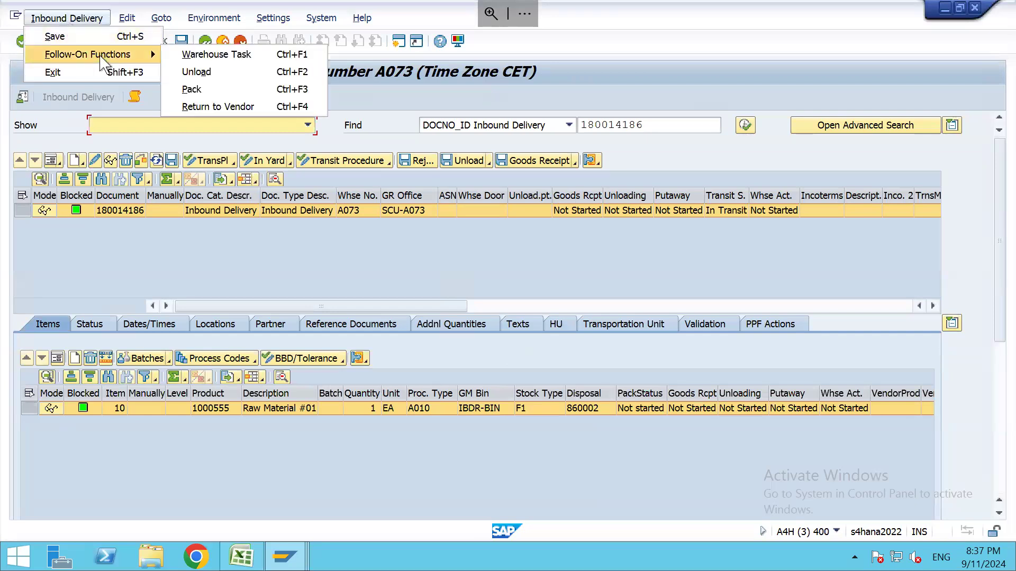
pyautogui.click(185, 55)
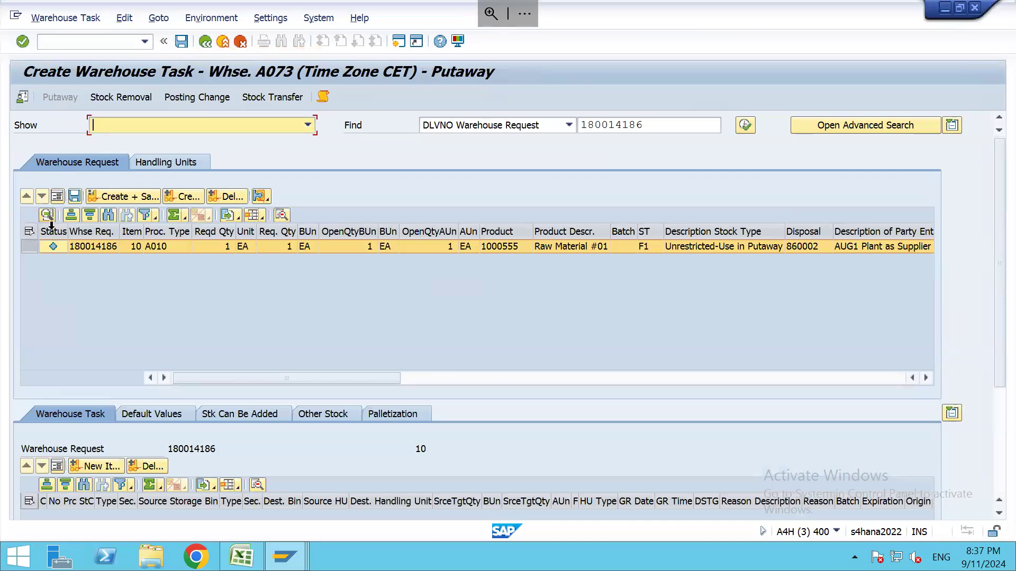
pyautogui.click(187, 196)
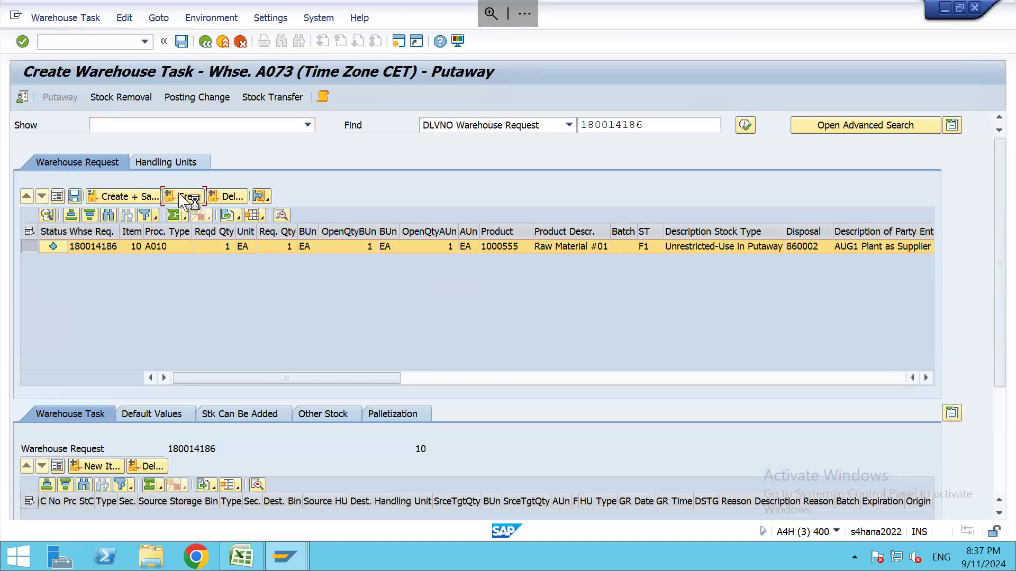
pyautogui.moveTo(999, 316); pyautogui.dragTo(994, 410)
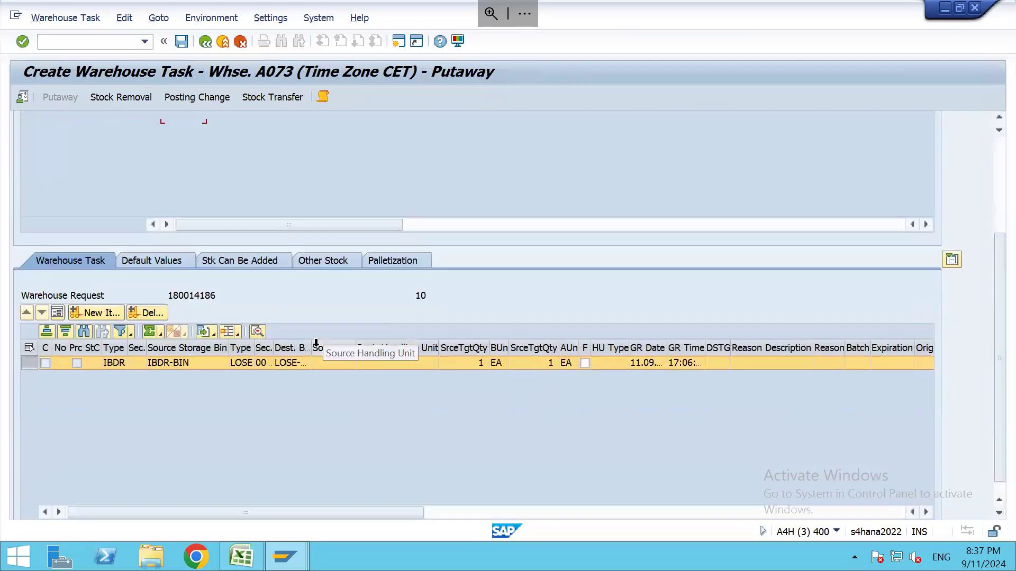
pyautogui.moveTo(312, 345); pyautogui.dragTo(422, 348)
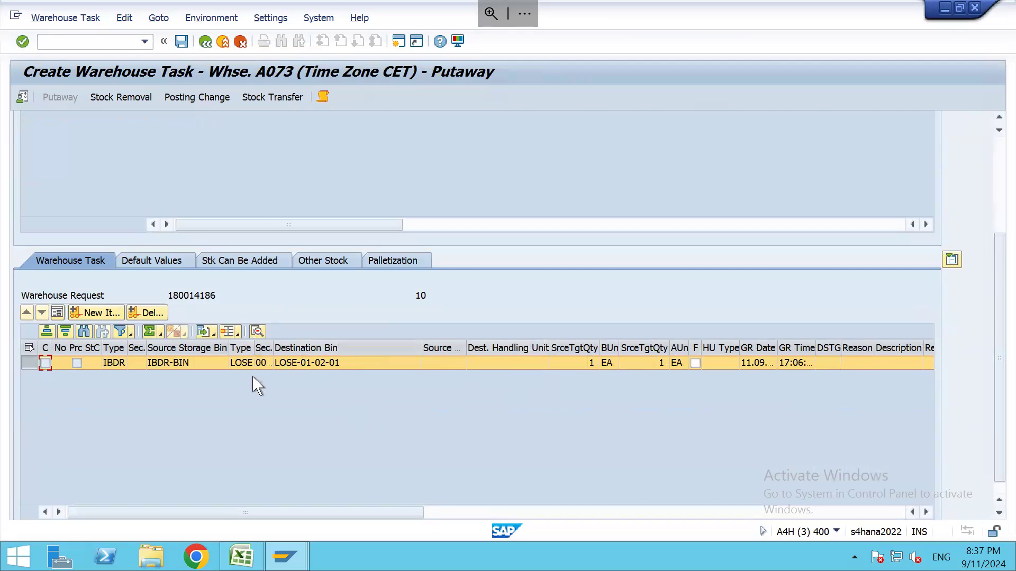
# Leave warehouse task creation without saving and exit the inbound delivery to the SAP Easy Access screen
pyautogui.click(999, 154)
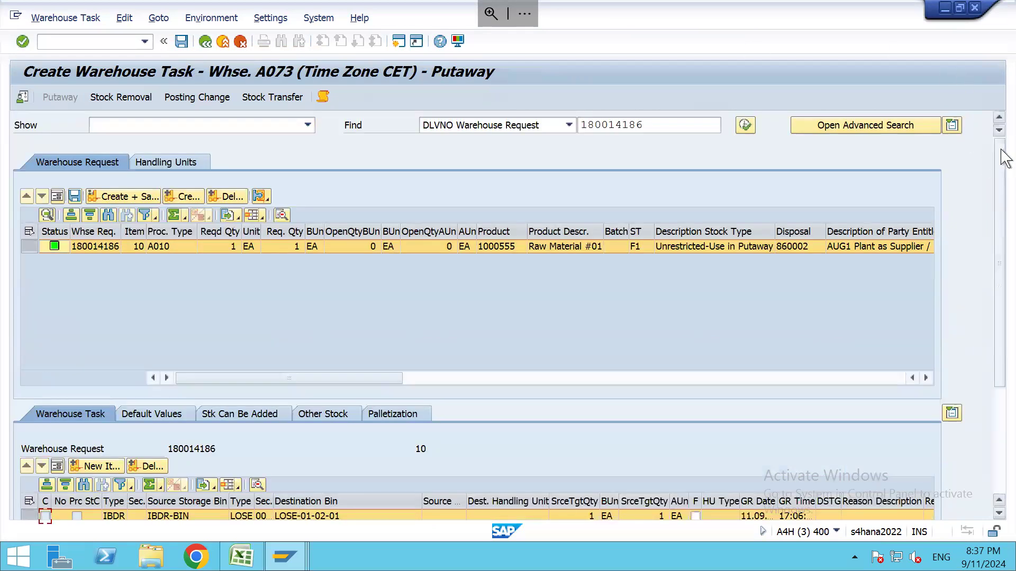
pyautogui.click(206, 42)
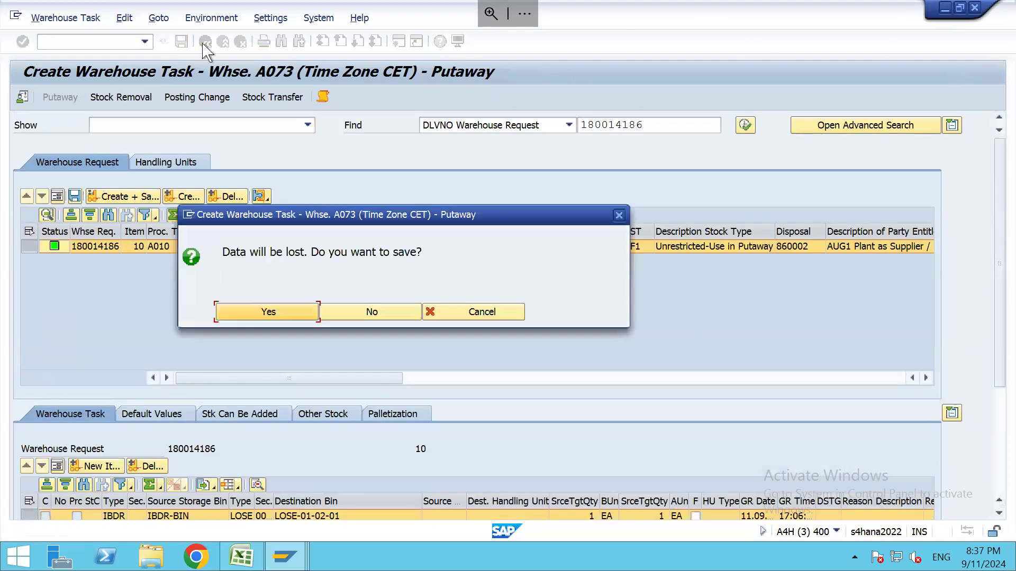
pyautogui.click(347, 317)
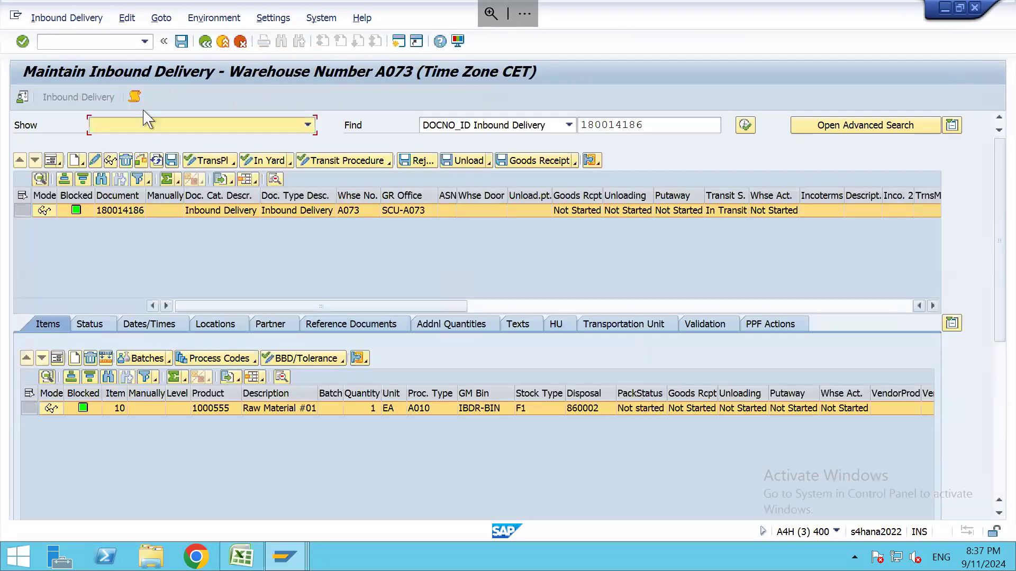
pyautogui.click(205, 41)
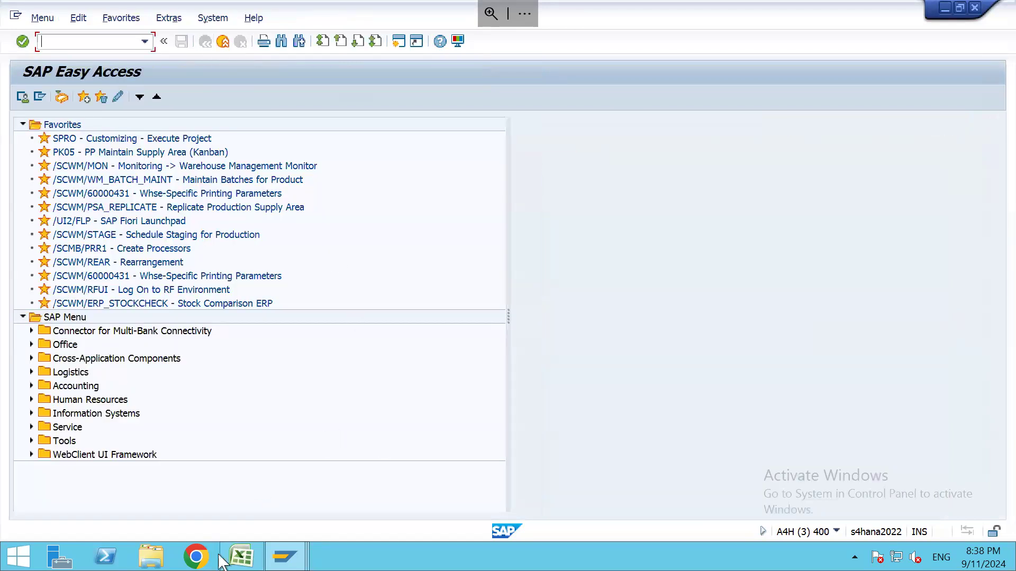
# Switch to the Master Data workbook in Excel and enter Mat-X in cell A52 of the HUM sheet
pyautogui.click(243, 564)
pyautogui.click(325, 362)
pyautogui.scroll(-4, 336, 371)
pyautogui.scroll(-2, 336, 371)
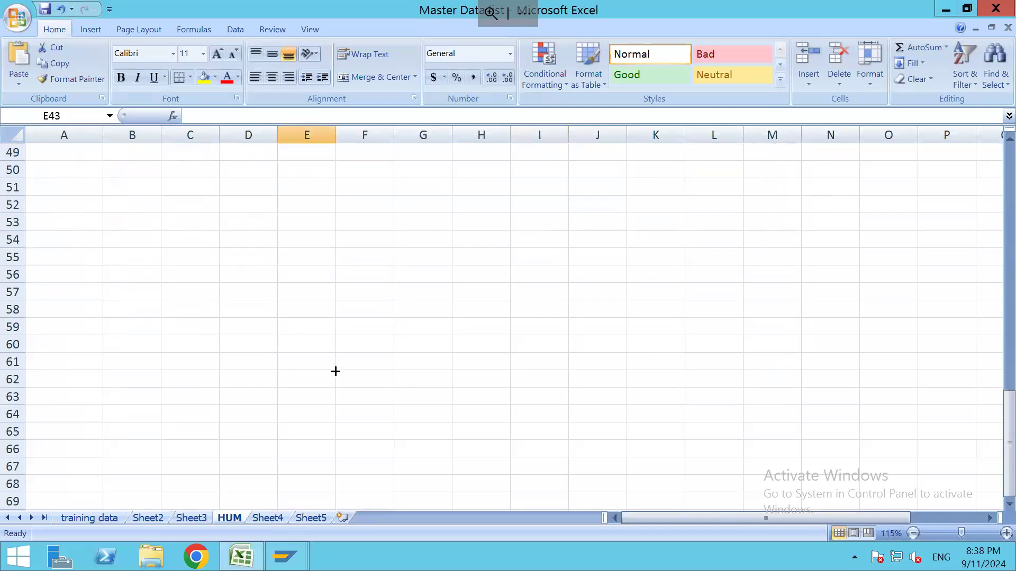
pyautogui.click(84, 198)
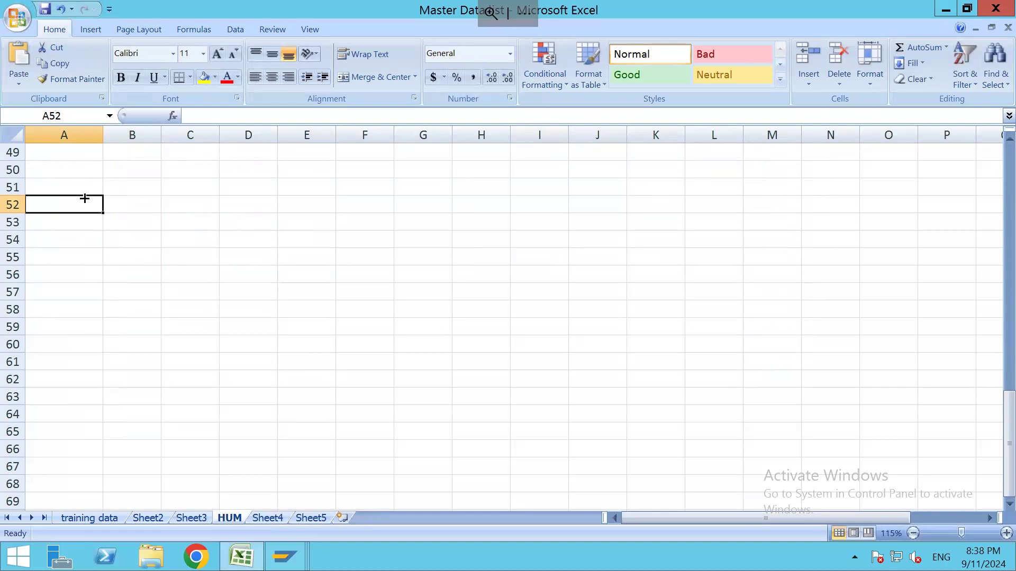
pyautogui.write('t')
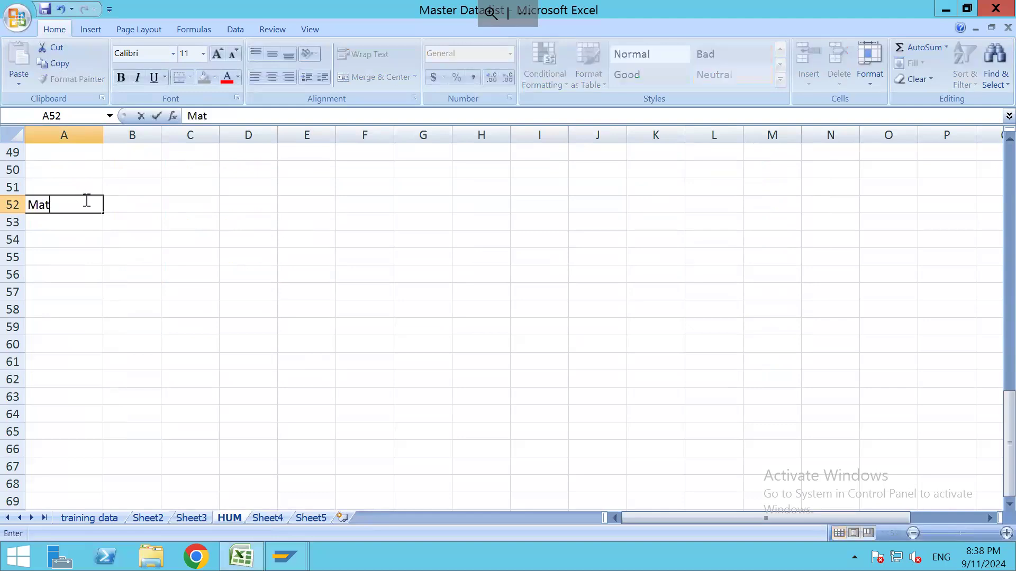
pyautogui.write('-x')
pyautogui.press('BackSpace')
pyautogui.write('X')
pyautogui.moveTo(27, 205)
pyautogui.mouseDown()
pyautogui.moveTo(61, 205)
pyautogui.moveTo(26, 206)
pyautogui.mouseUp()
pyautogui.click(61, 205)
# Enter the quantity 10 EA in cell B52 and 1 BOX in cell D52 for Mat-X
pyautogui.click(131, 205)
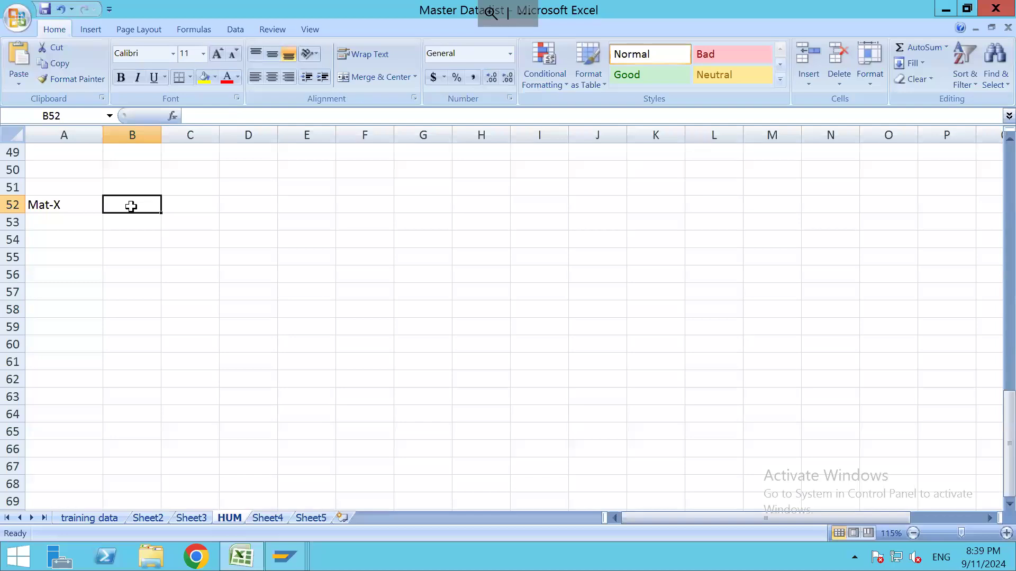
pyautogui.write('10 EA')
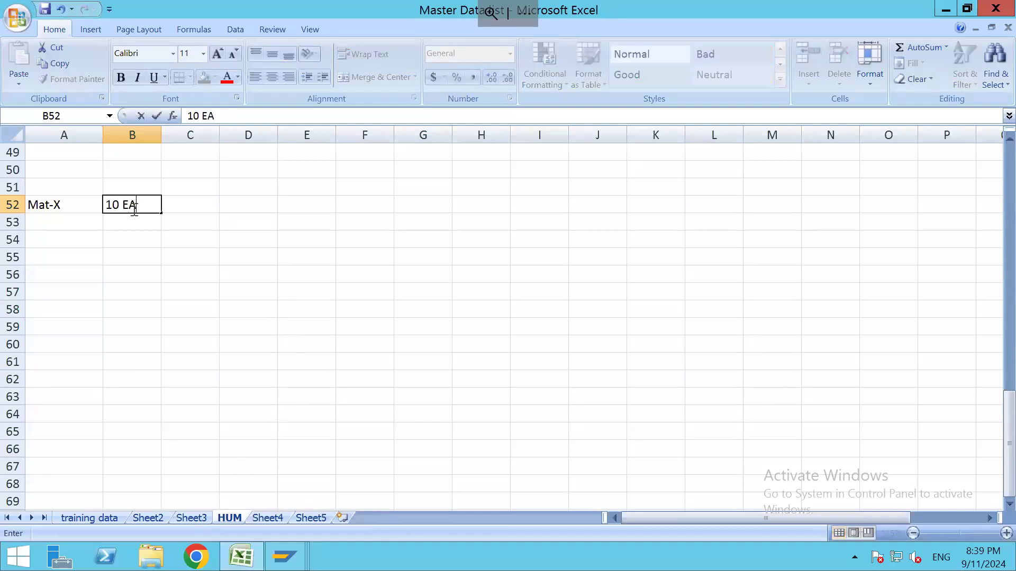
pyautogui.click(249, 256)
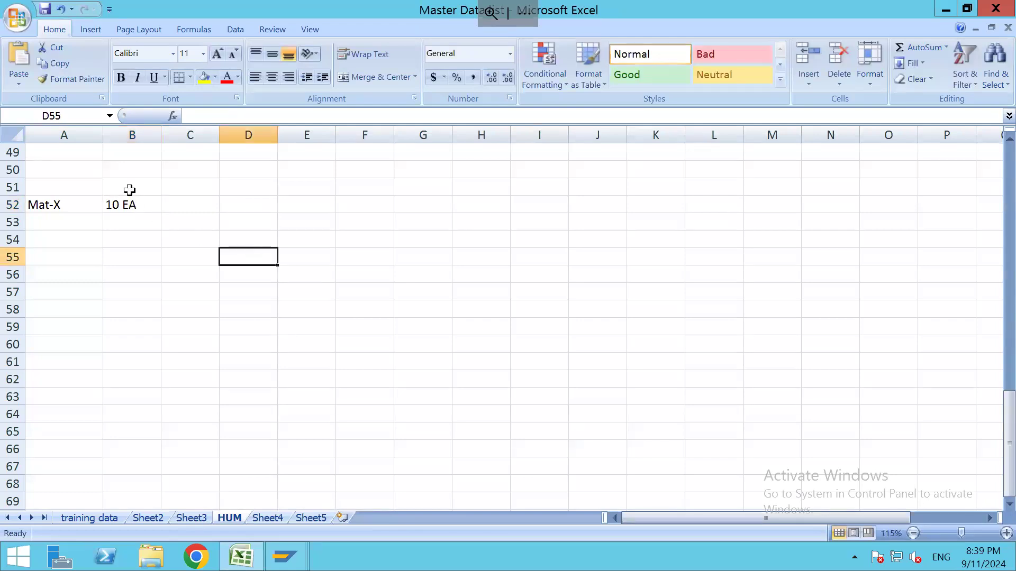
pyautogui.click(130, 189)
pyautogui.click(131, 202)
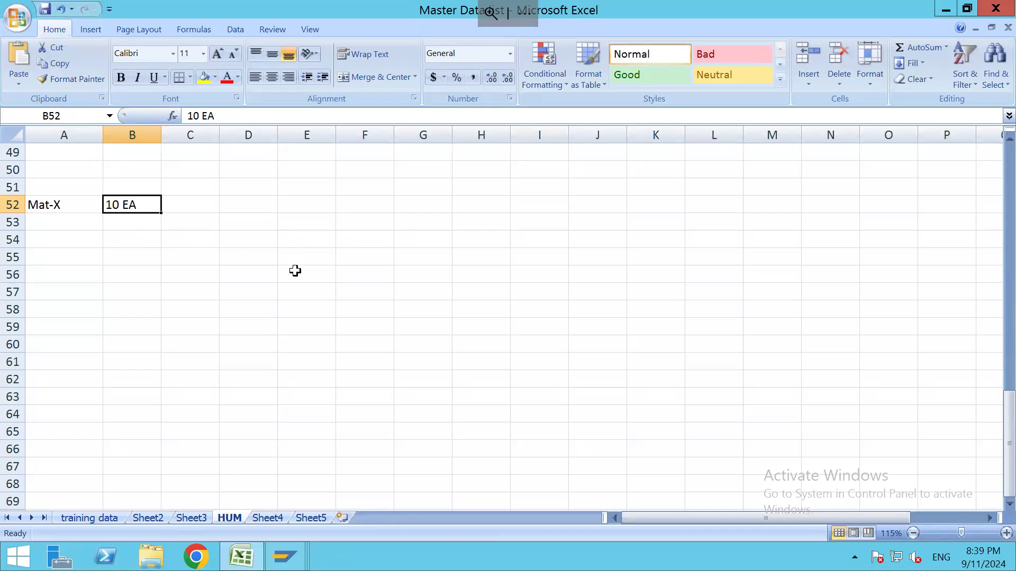
pyautogui.click(242, 206)
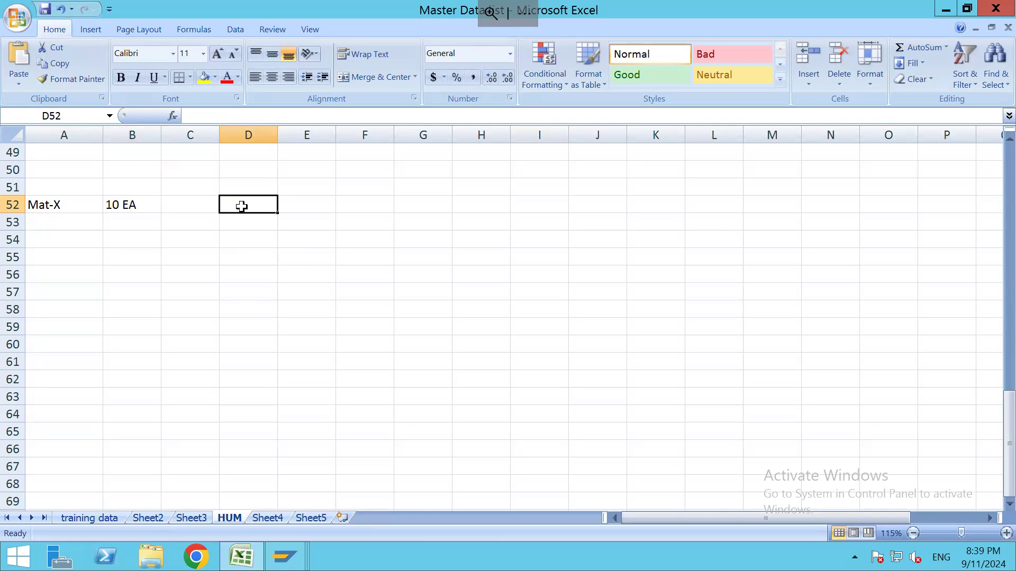
pyautogui.write('1')
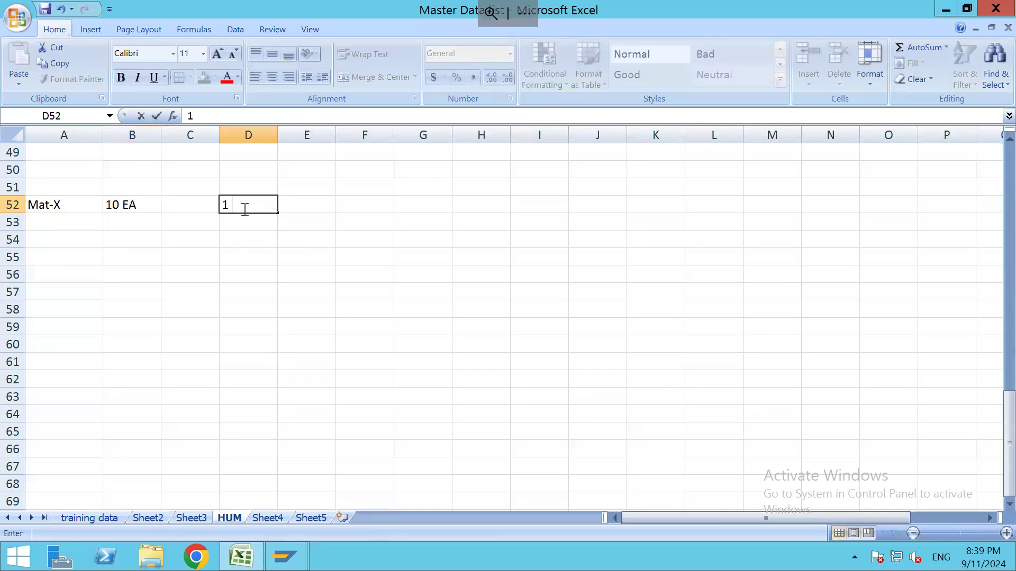
pyautogui.write(' BOX')
pyautogui.click(350, 219)
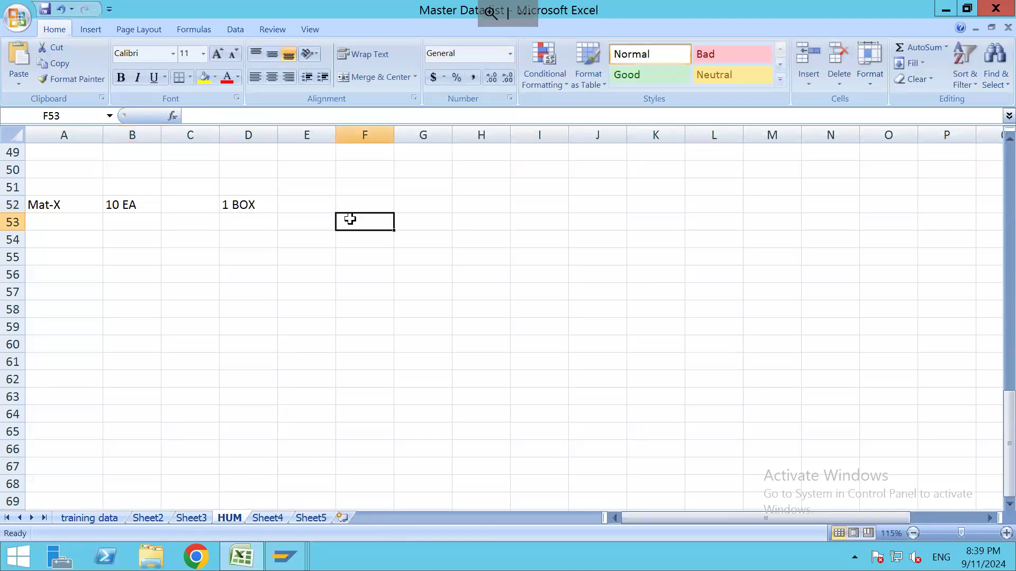
pyautogui.click(177, 205)
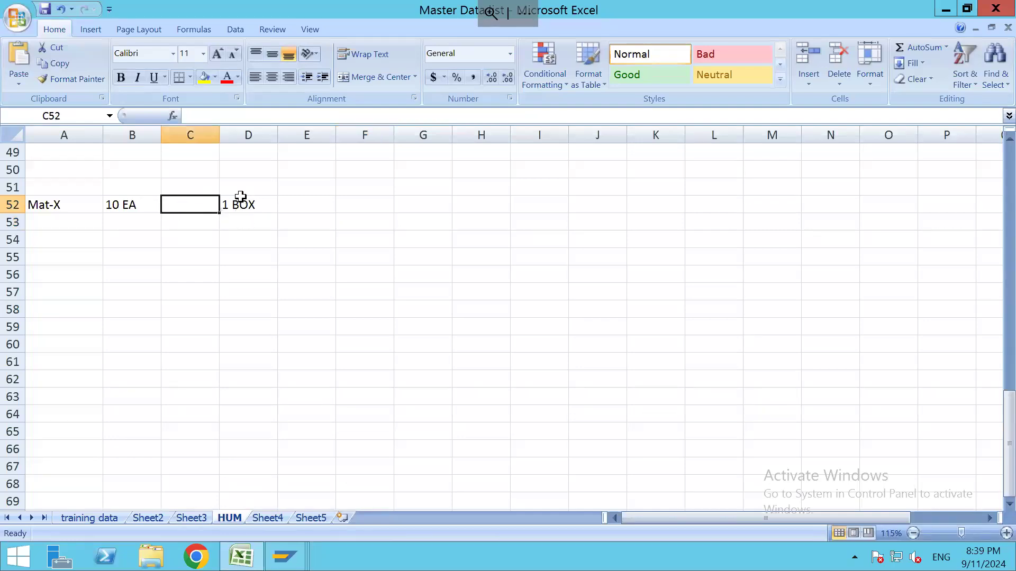
pyautogui.click(108, 208)
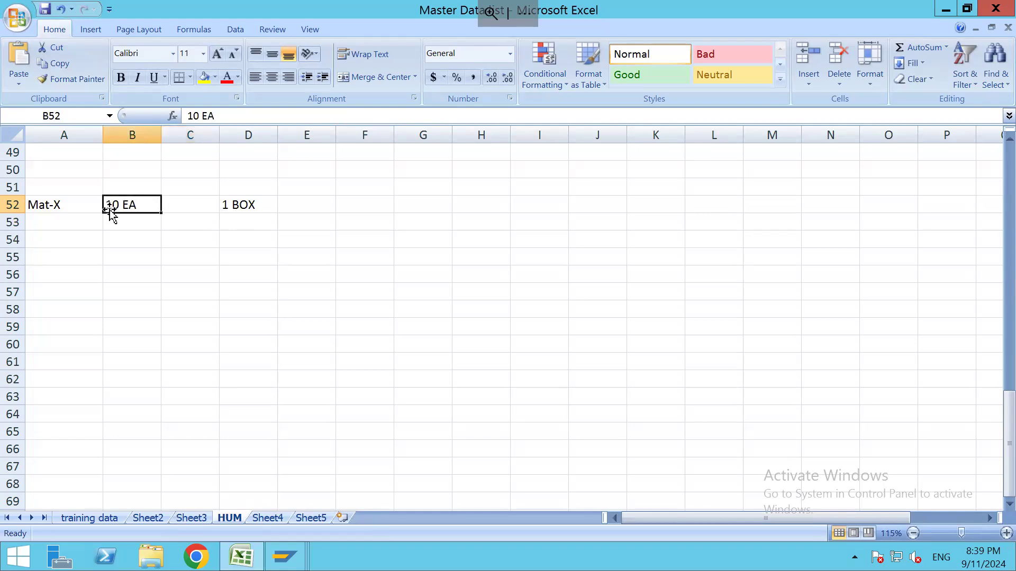
pyautogui.click(57, 206)
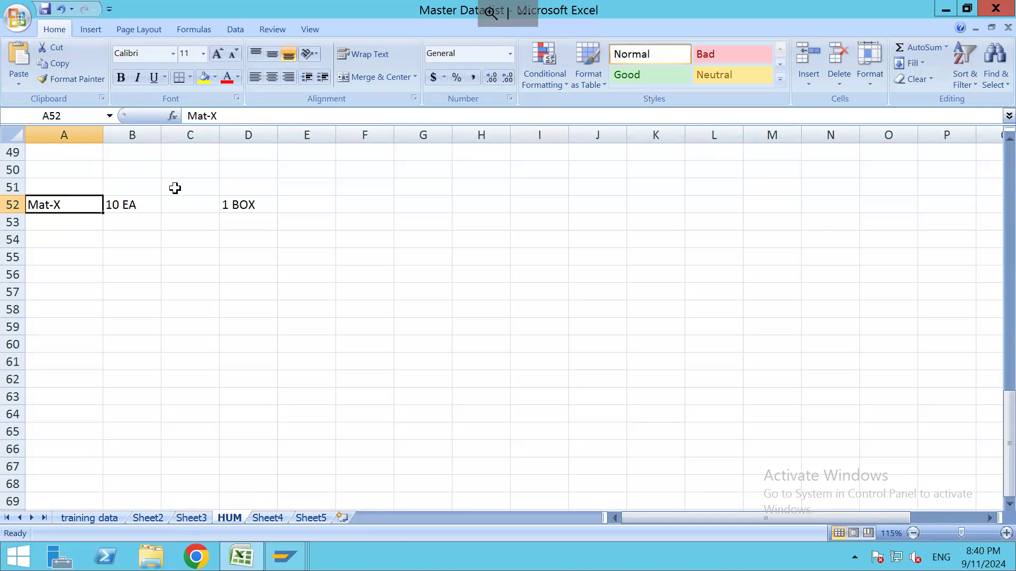
pyautogui.click(184, 206)
pyautogui.click(135, 211)
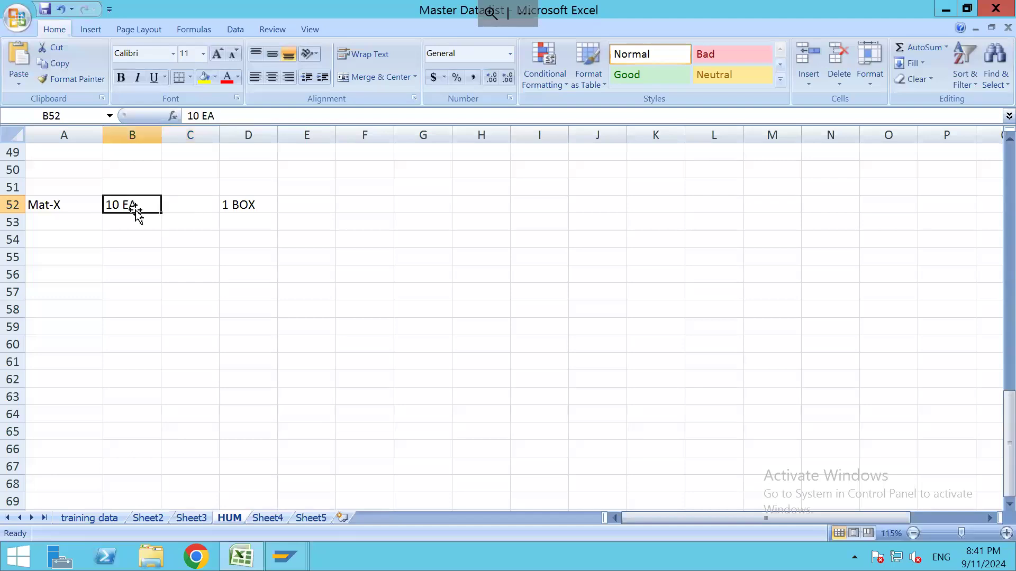
pyautogui.click(245, 211)
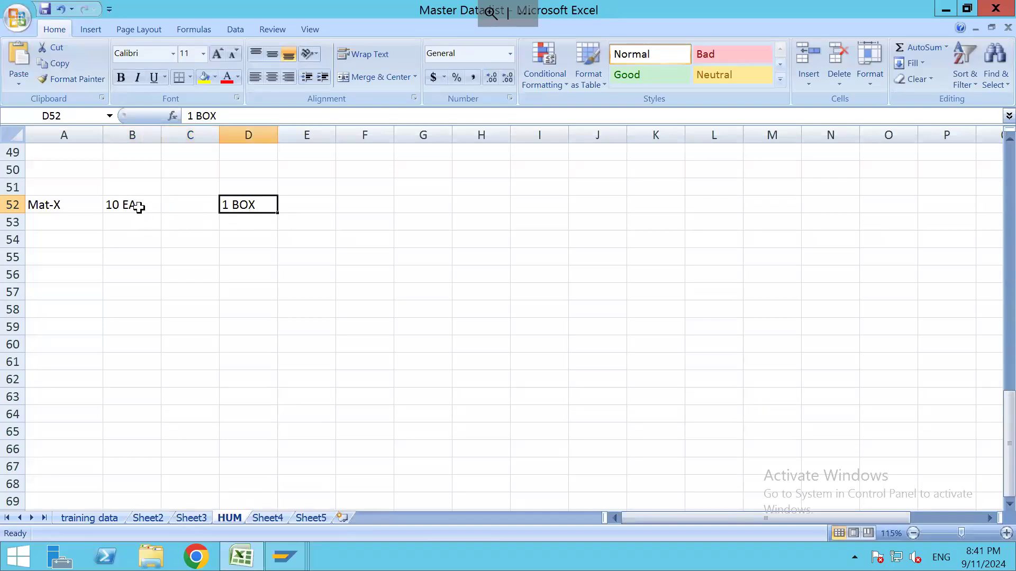
# Set the Mat-X quantity in cell B52 to 11 EA and enter 1 EA in cell D53 under the box entry
pyautogui.doubleClick(119, 205)
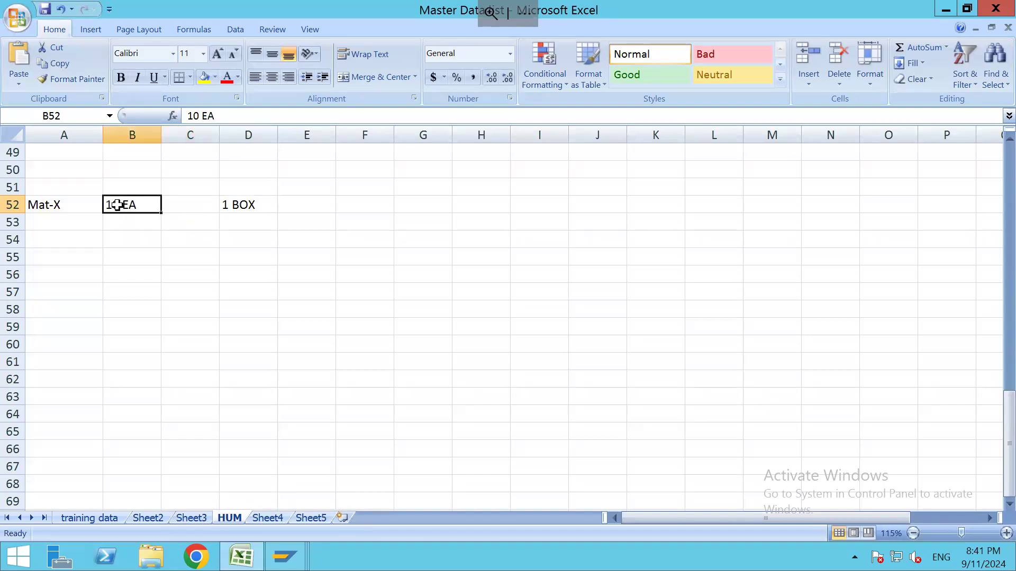
pyautogui.press('BackSpace')
pyautogui.write('1')
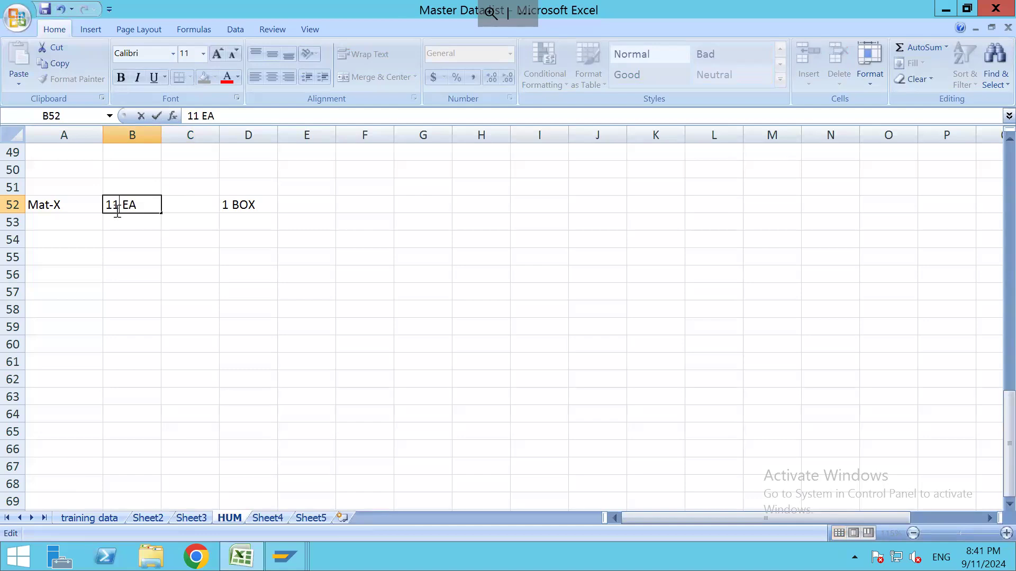
pyautogui.click(247, 221)
pyautogui.write('1 ea')
pyautogui.press('BackSpace')
pyautogui.press('BackSpace')
pyautogui.press('BackSpace')
pyautogui.write('EA')
pyautogui.moveTo(251, 206); pyautogui.dragTo(254, 221)
# Enter the heading "Alternate unit of measure" in cell H52
pyautogui.click(488, 203)
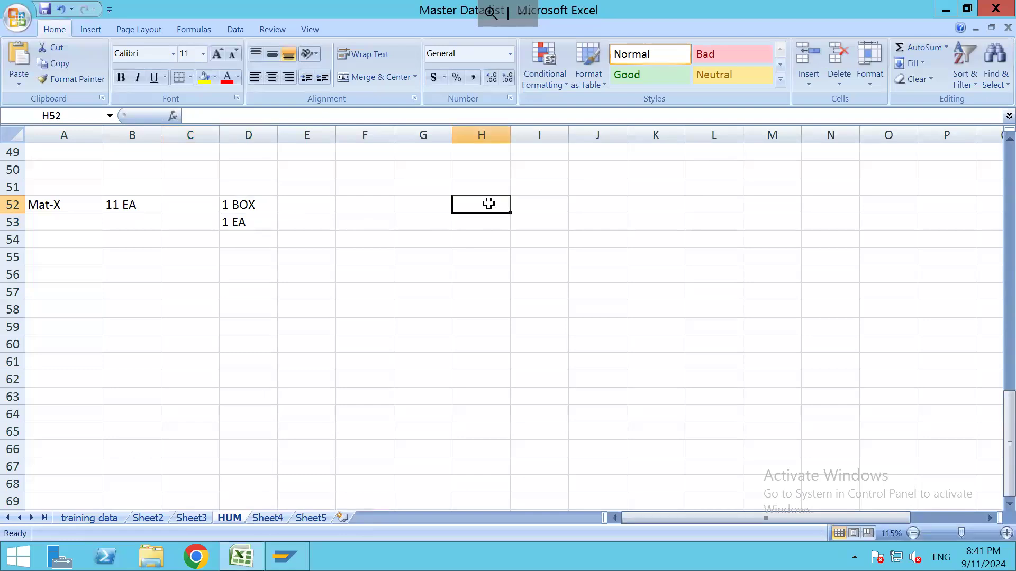
pyautogui.write('Aulter')
pyautogui.press('BackSpace')
pyautogui.press('BackSpace')
pyautogui.press('BackSpace')
pyautogui.press('BackSpace')
pyautogui.press('BackSpace')
pyautogui.press('BackSpace')
pyautogui.write('A')
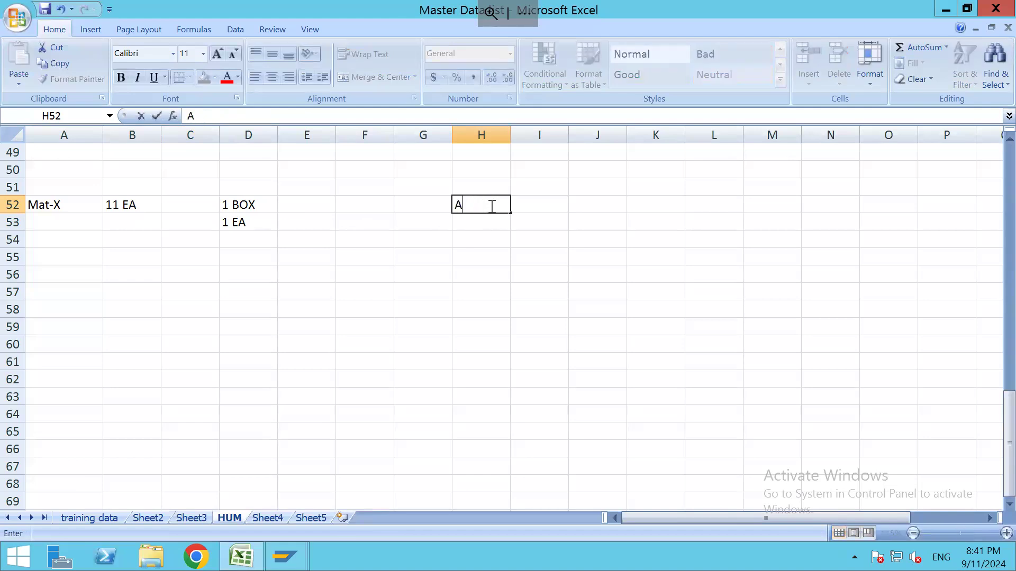
pyautogui.write('lternatw')
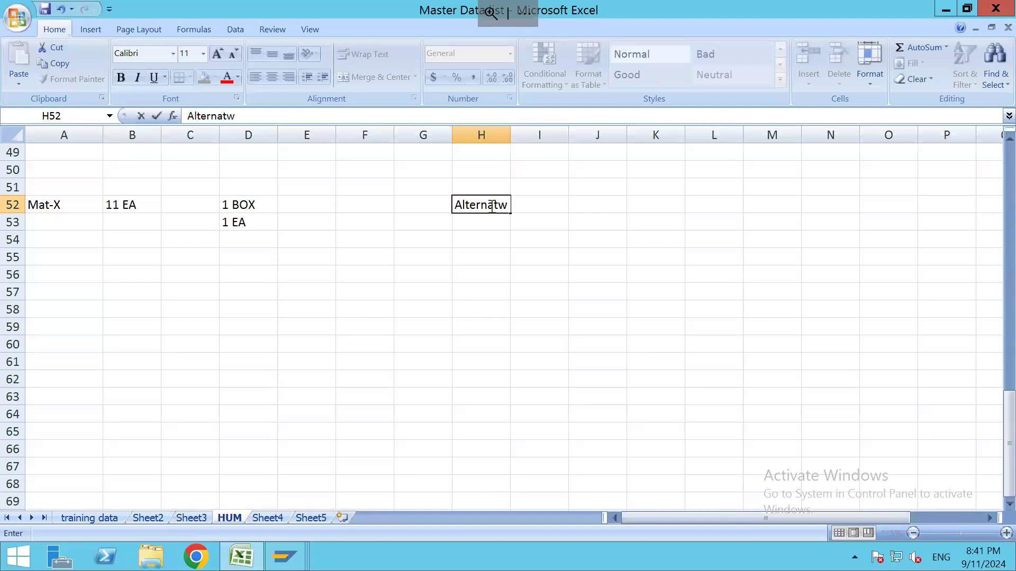
pyautogui.write(' un')
pyautogui.press('BackSpace')
pyautogui.press('BackSpace')
pyautogui.press('BackSpace')
pyautogui.press('BackSpace')
pyautogui.write('e unit of measure')
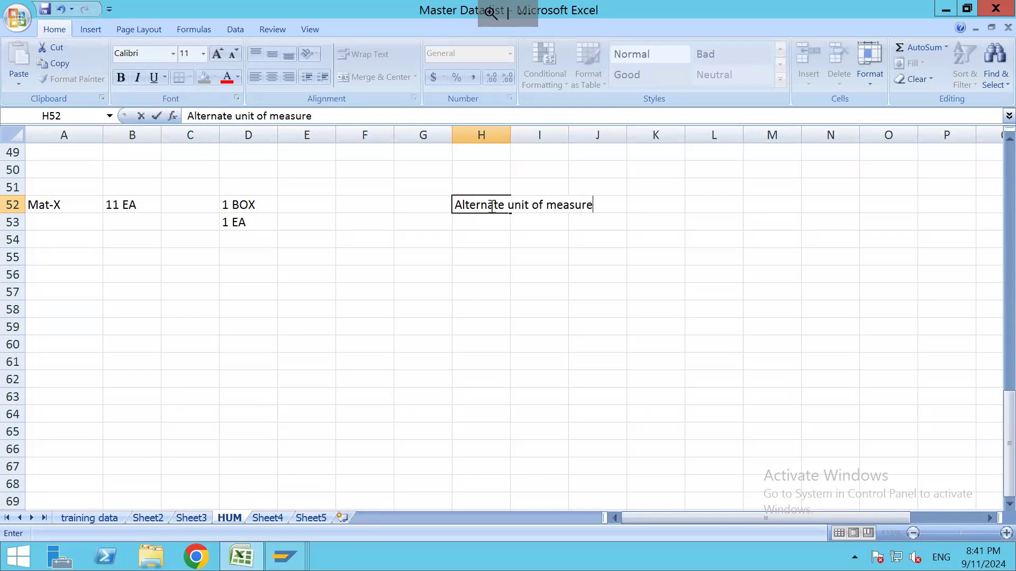
# Enter the label "Base UOM" in cell H54 and the unit EA below it in H55
pyautogui.click(486, 218)
pyautogui.click(482, 243)
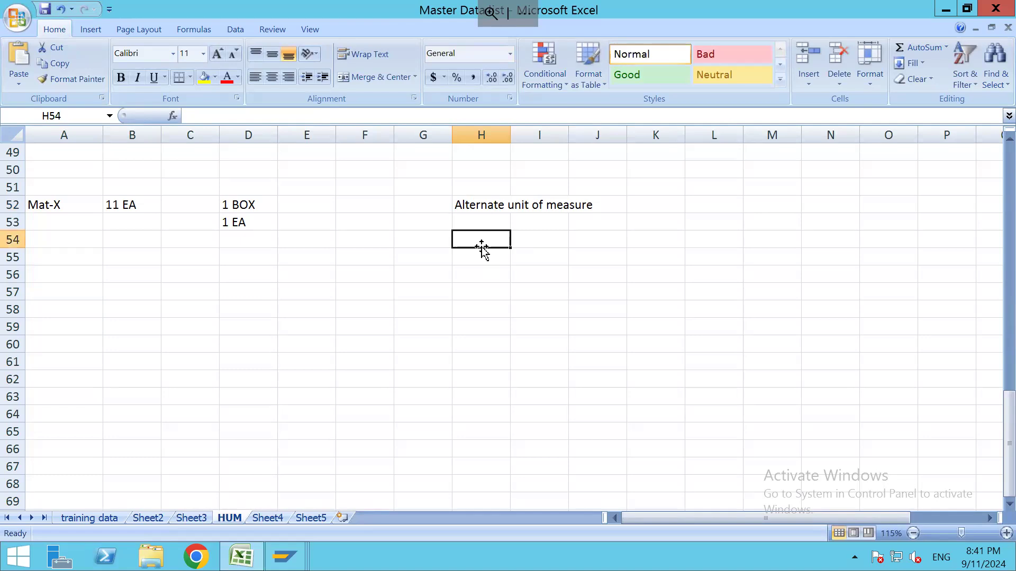
pyautogui.write('Base UOM')
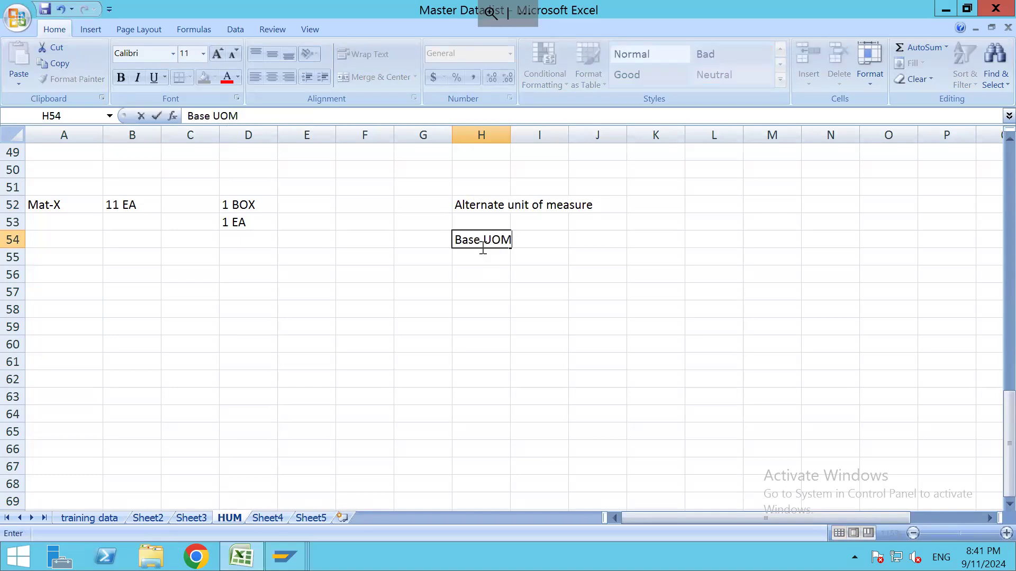
pyautogui.press('Return')
pyautogui.write('EA')
pyautogui.press('Tab')
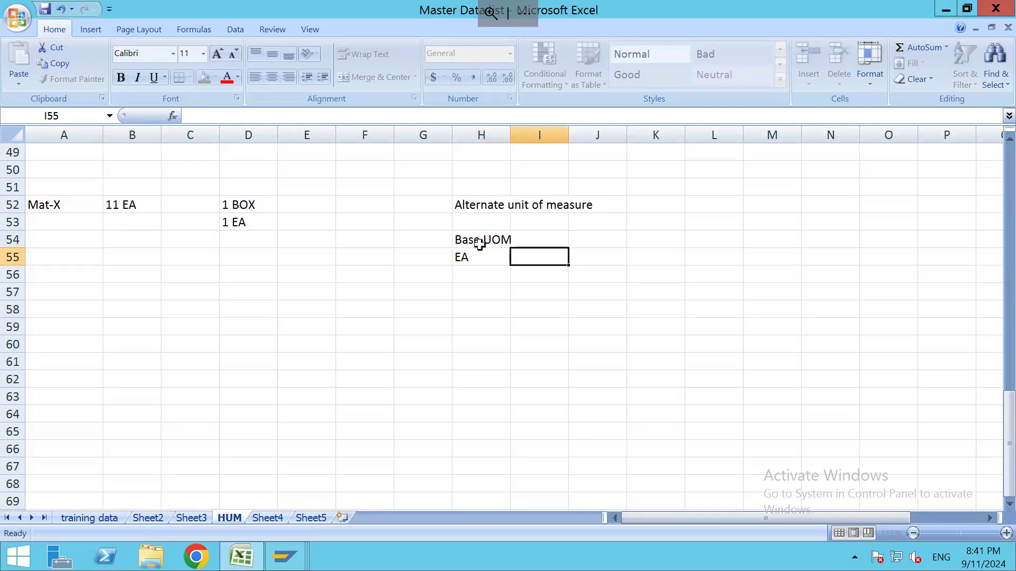
# Enter the label "Alternate UOM" in cell J54 beside the Base UOM label
pyautogui.press('Up')
pyautogui.press('Right')
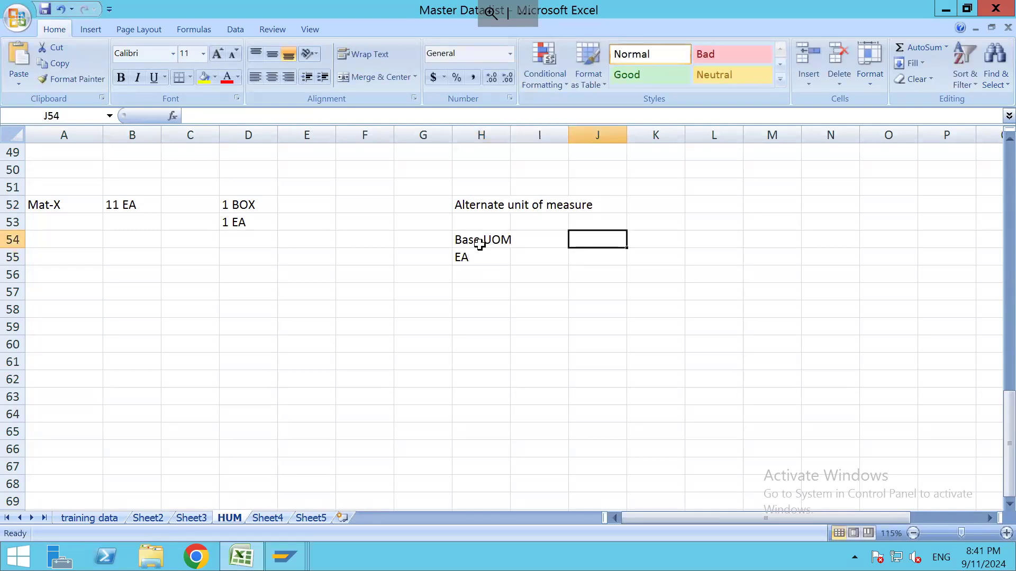
pyautogui.write('Laternate')
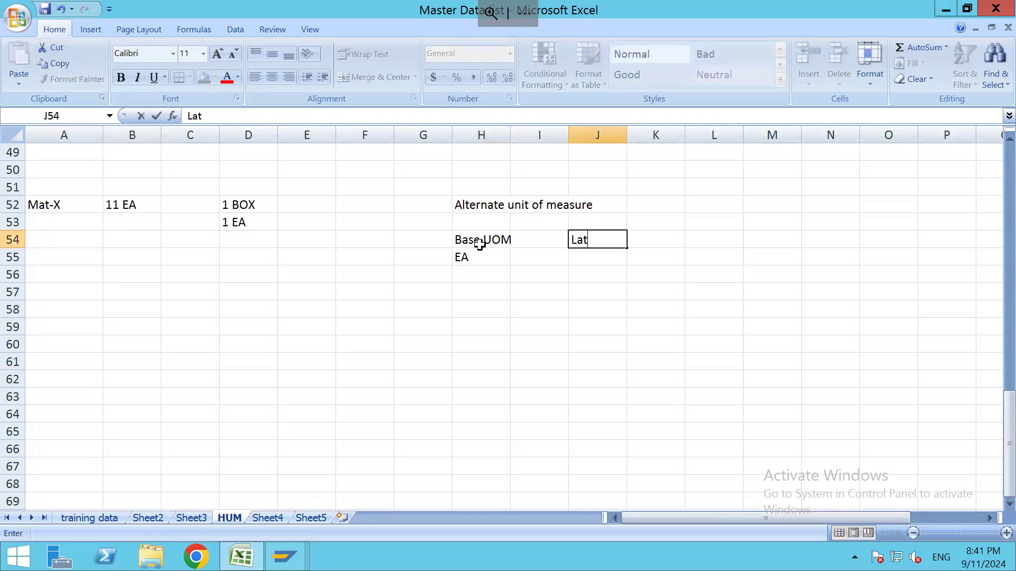
pyautogui.press('BackSpace')
pyautogui.press('BackSpace')
pyautogui.press('BackSpace')
pyautogui.press('BackSpace')
pyautogui.press('BackSpace')
pyautogui.press('BackSpace')
pyautogui.press('BackSpace')
pyautogui.press('BackSpace')
pyautogui.press('BackSpace')
pyautogui.write('Alternate UOM')
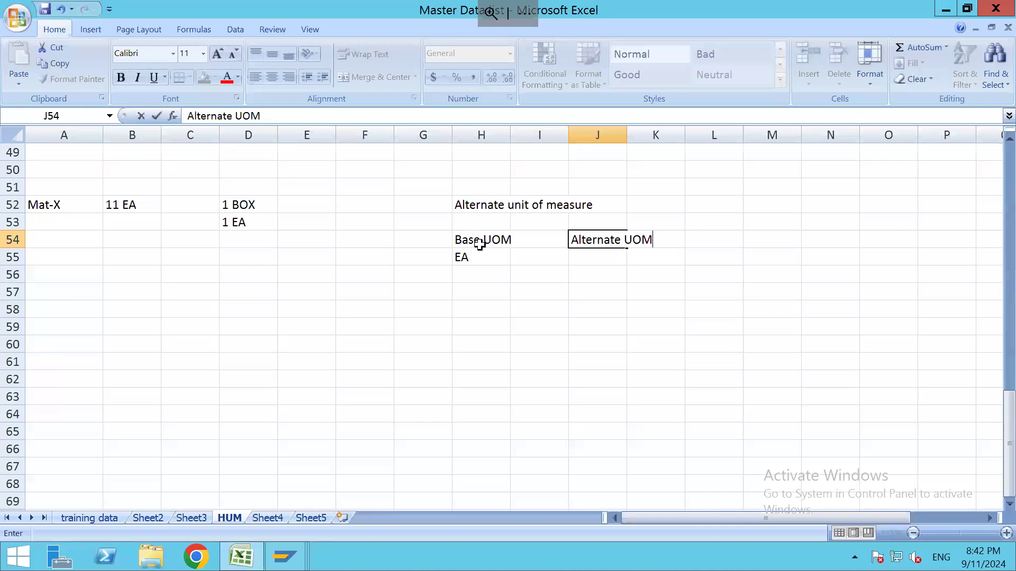
pyautogui.press('Return')
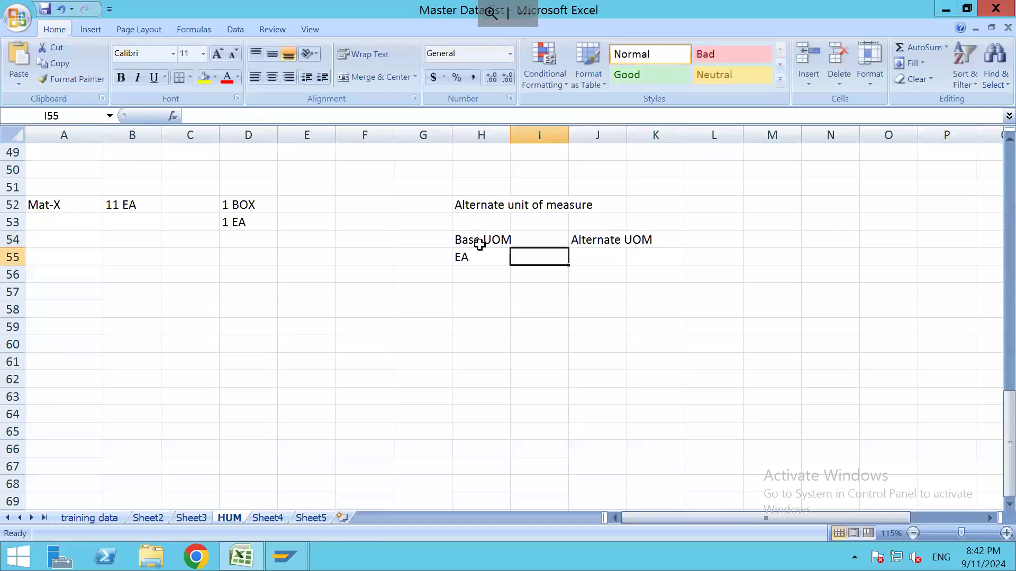
# List the alternate units BOX in cell J55 and PAL in cell J56
pyautogui.press('Right')
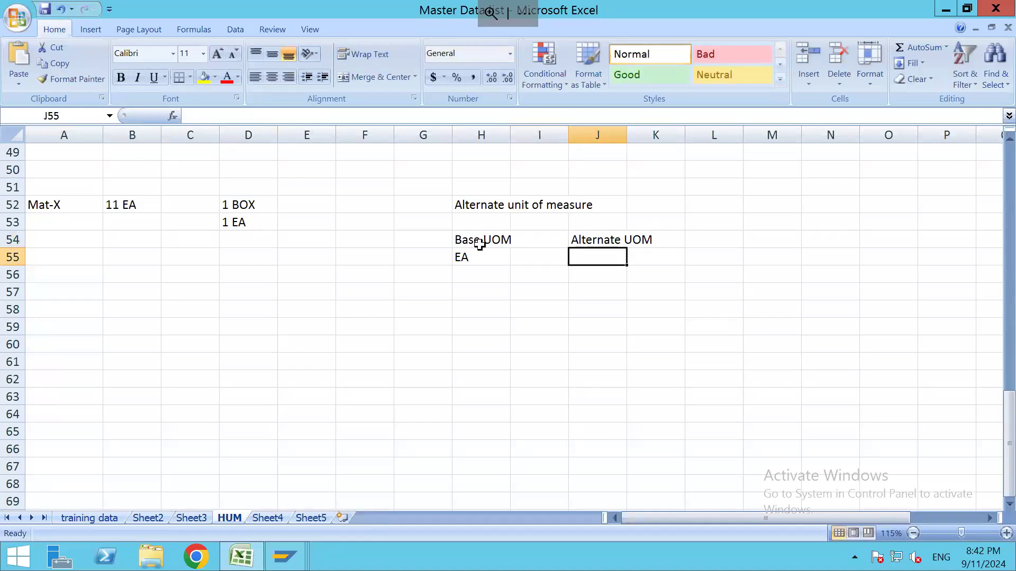
pyautogui.write('EA')
pyautogui.press('BackSpace')
pyautogui.press('BackSpace')
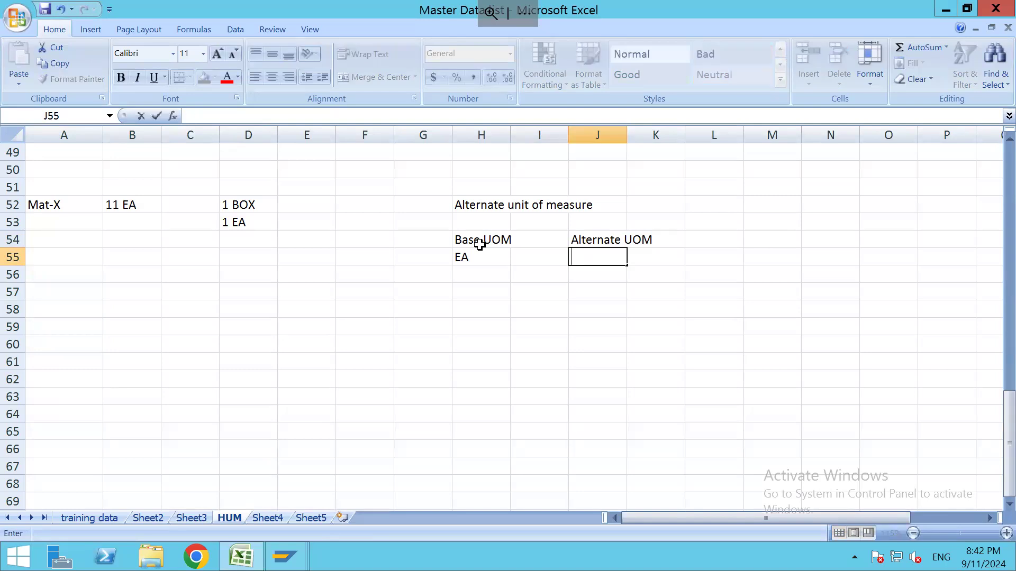
pyautogui.write('BOX')
pyautogui.press('Return')
pyautogui.write('PAL')
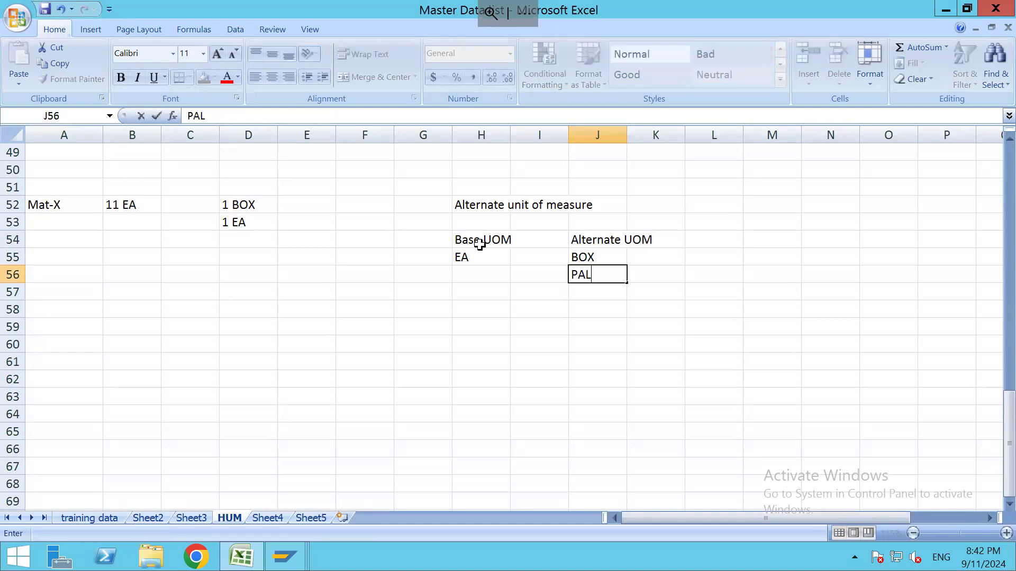
pyautogui.press('Return')
# Add quantities to the first conversion row so H55 reads 10 EA and J55 reads 1 BOX
pyautogui.click(490, 257)
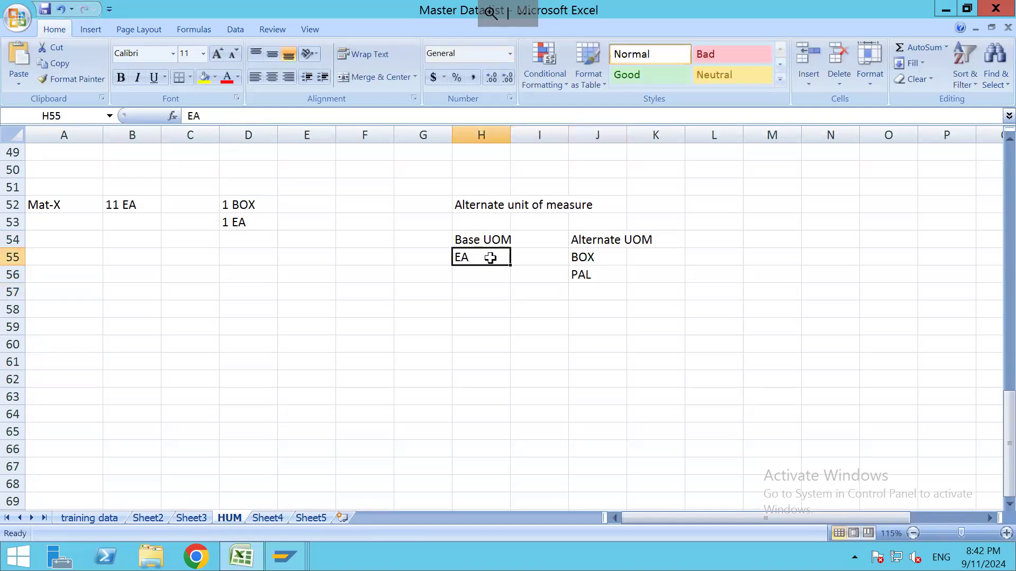
pyautogui.doubleClick(490, 258)
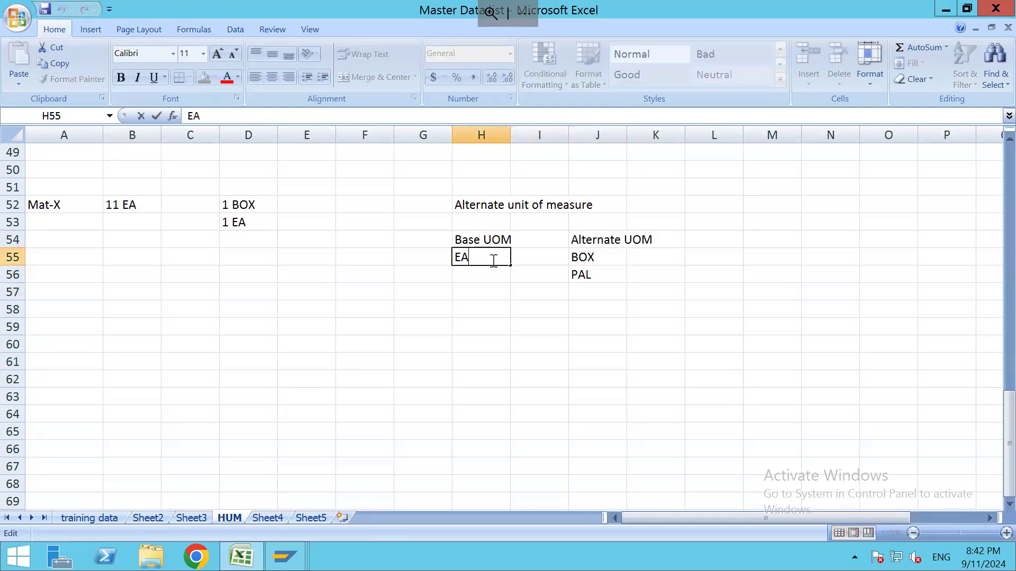
pyautogui.click(457, 258)
pyautogui.write('10')
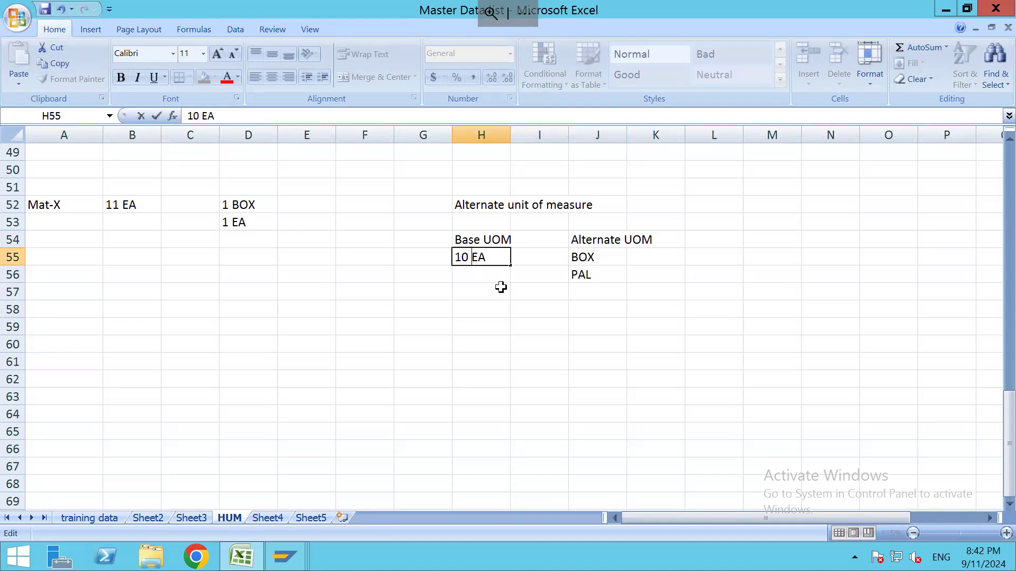
pyautogui.click(589, 251)
pyautogui.click(582, 247)
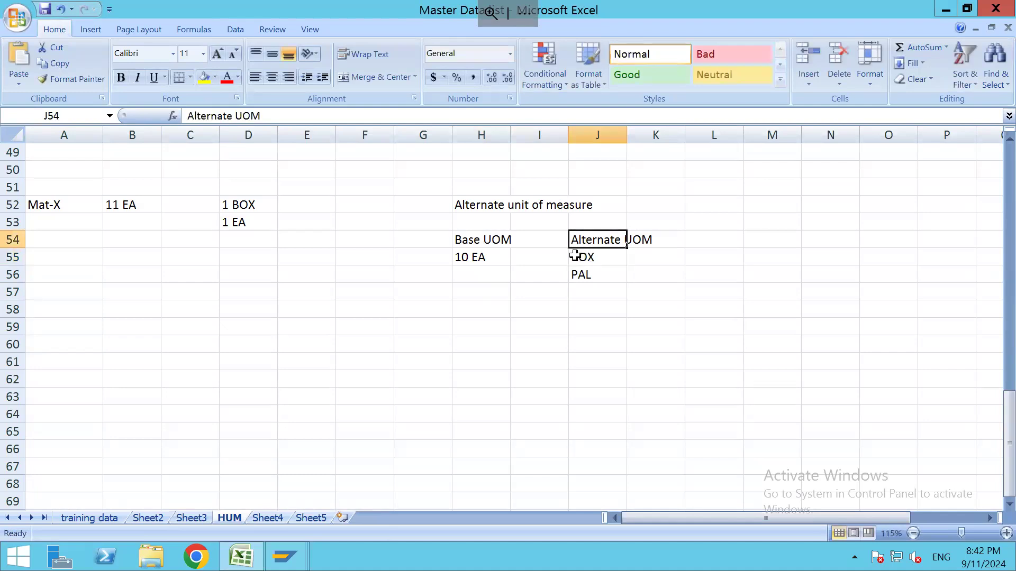
pyautogui.click(567, 258)
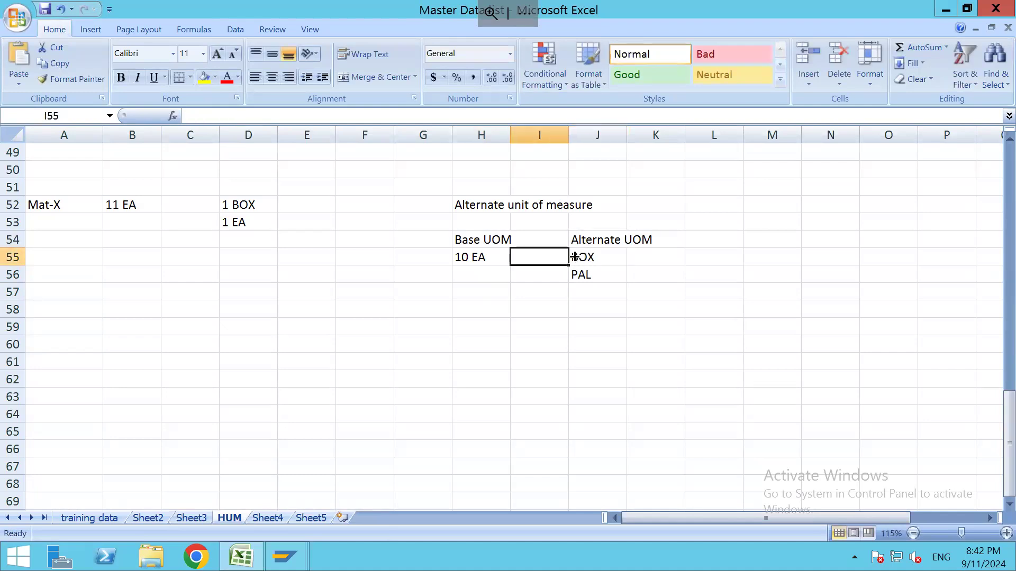
pyautogui.doubleClick(574, 257)
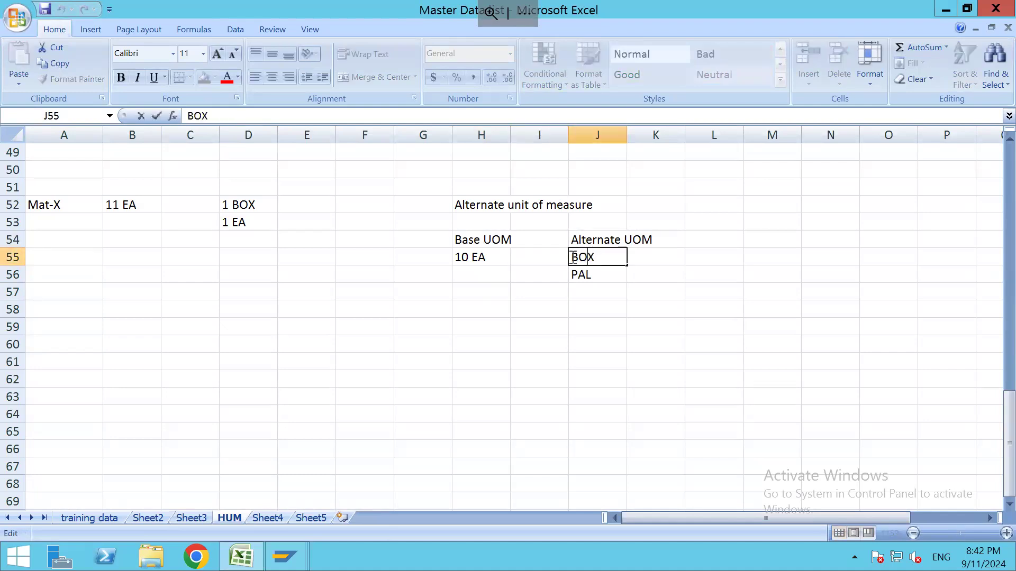
pyautogui.write('1')
# Enter the pallet conversion with 40 EA in cell H56 and 1 PAL in cell J56
pyautogui.click(481, 276)
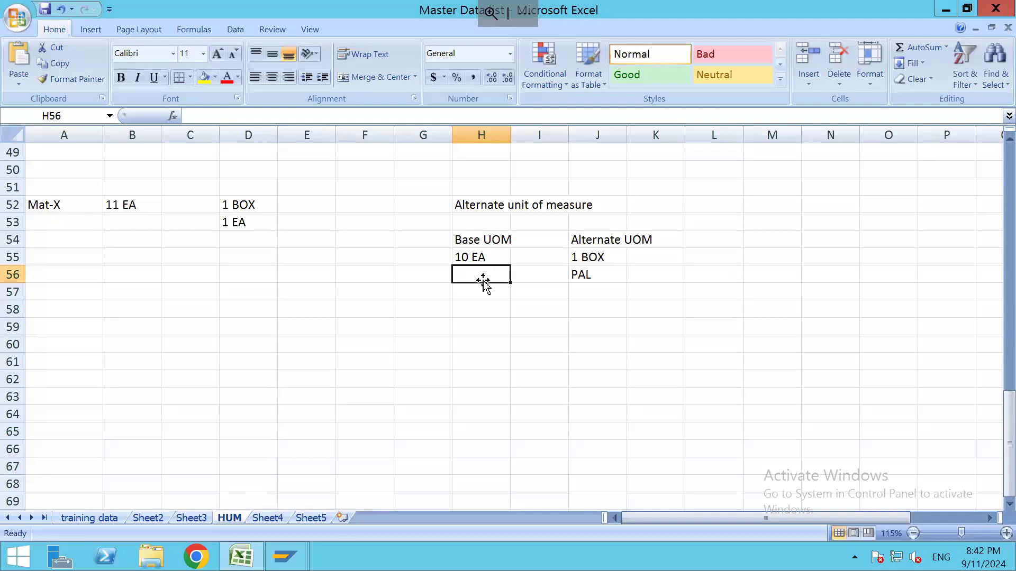
pyautogui.write('40 EA')
pyautogui.press('Tab')
pyautogui.press('Tab')
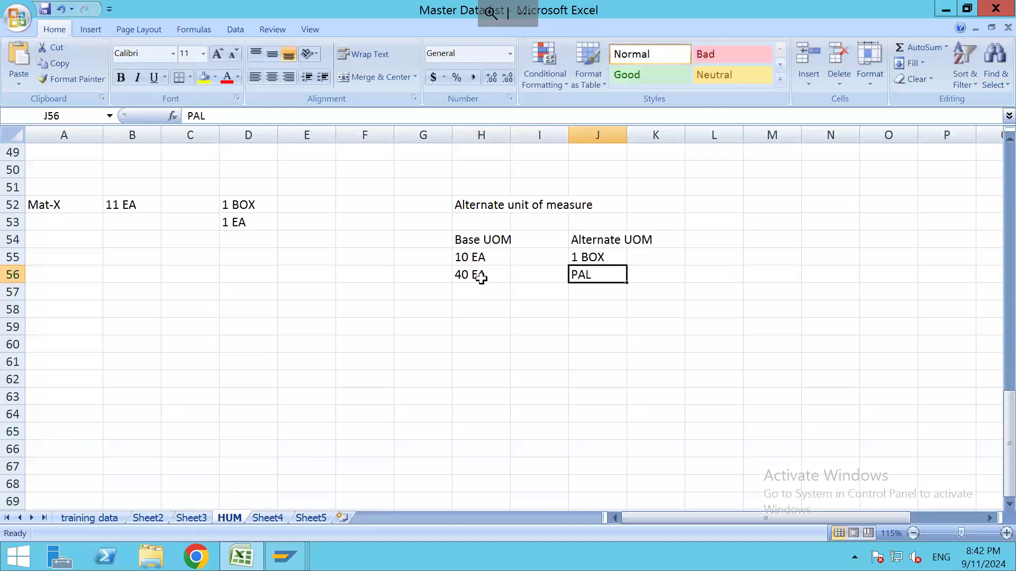
pyautogui.write('1 PAL')
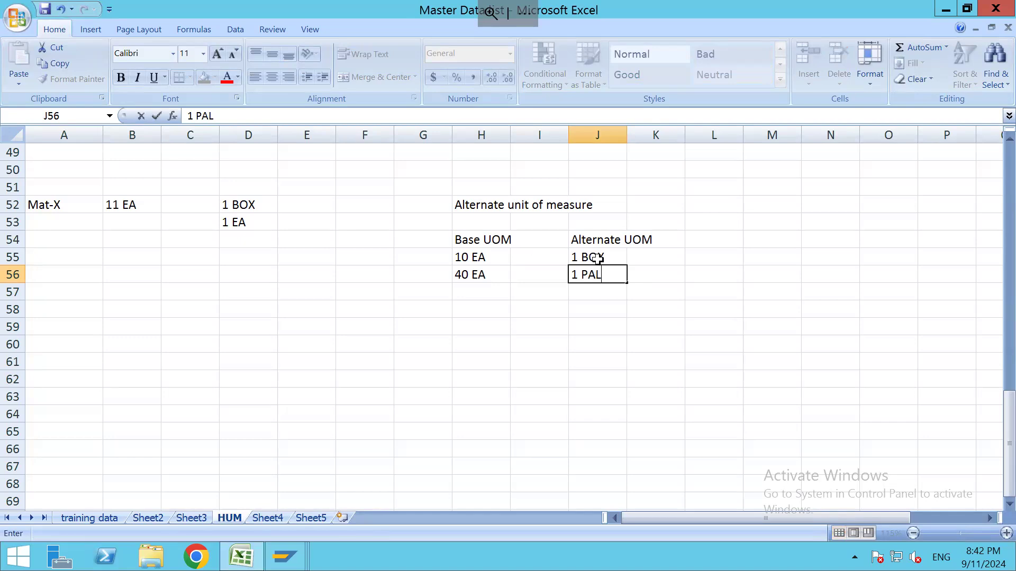
# Switch to Chrome to view the boxes-on-pallet image in the Google results, and return to the Excel sheet
pyautogui.hotkey('alt', 'Tab')
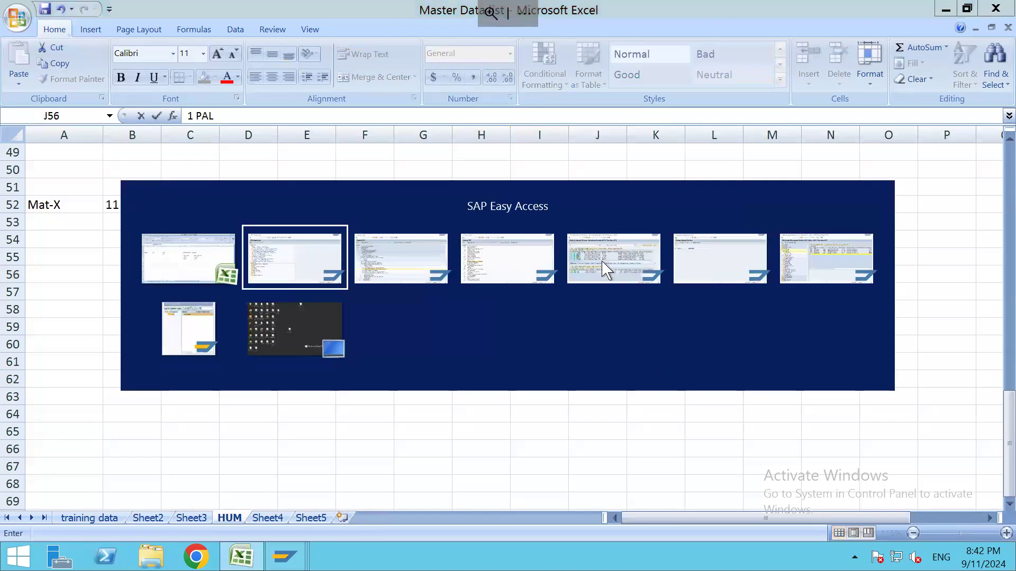
pyautogui.hotkey('alt', 'Tab')
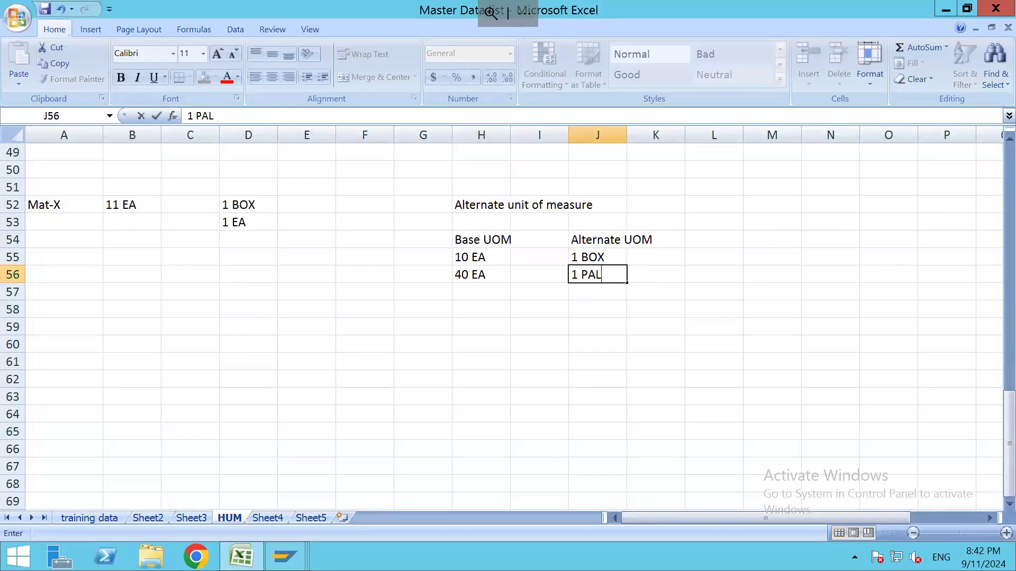
pyautogui.click(517, 553)
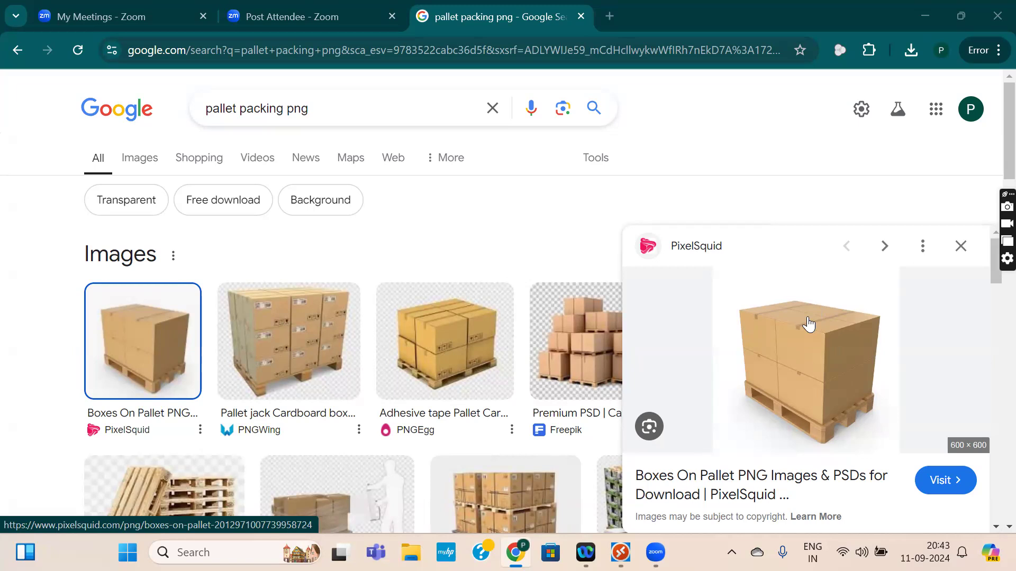
pyautogui.hotkey('alt', 'Tab')
pyautogui.press('Tab')
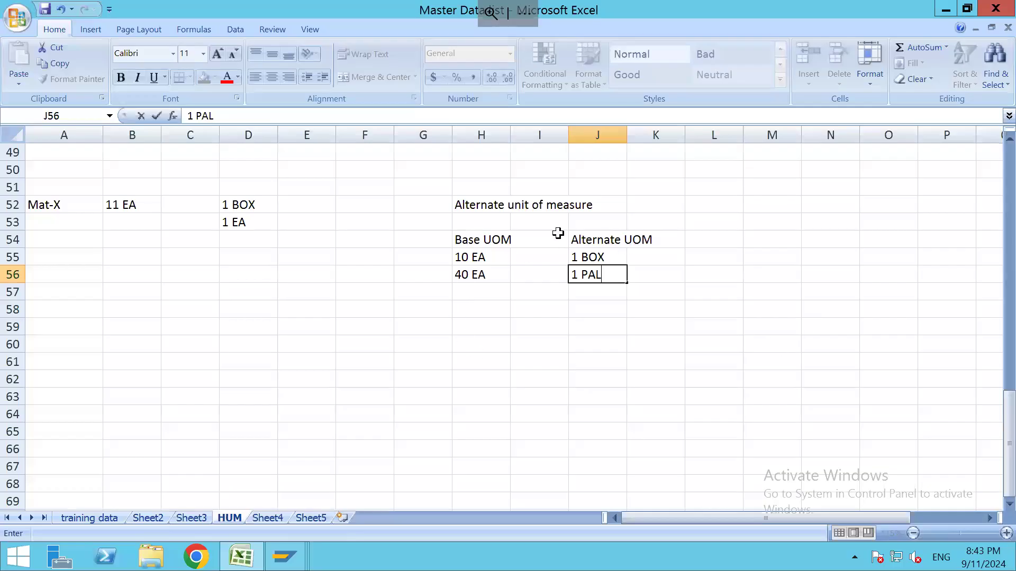
# Switch to the SAP Easy Access window and start transaction MM02 for changing a material
pyautogui.click(287, 559)
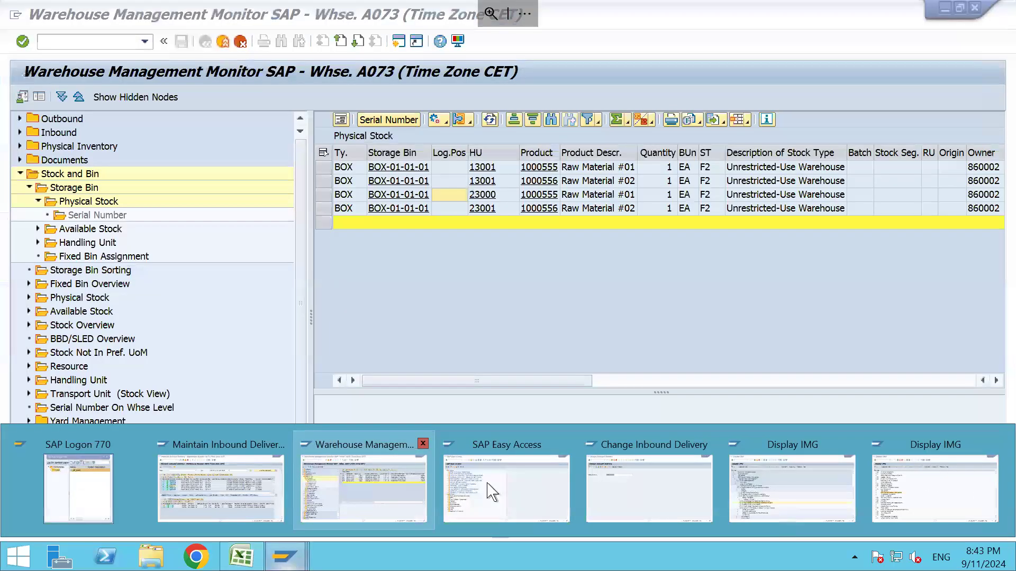
pyautogui.click(489, 485)
pyautogui.write('MM02')
pyautogui.press('Return')
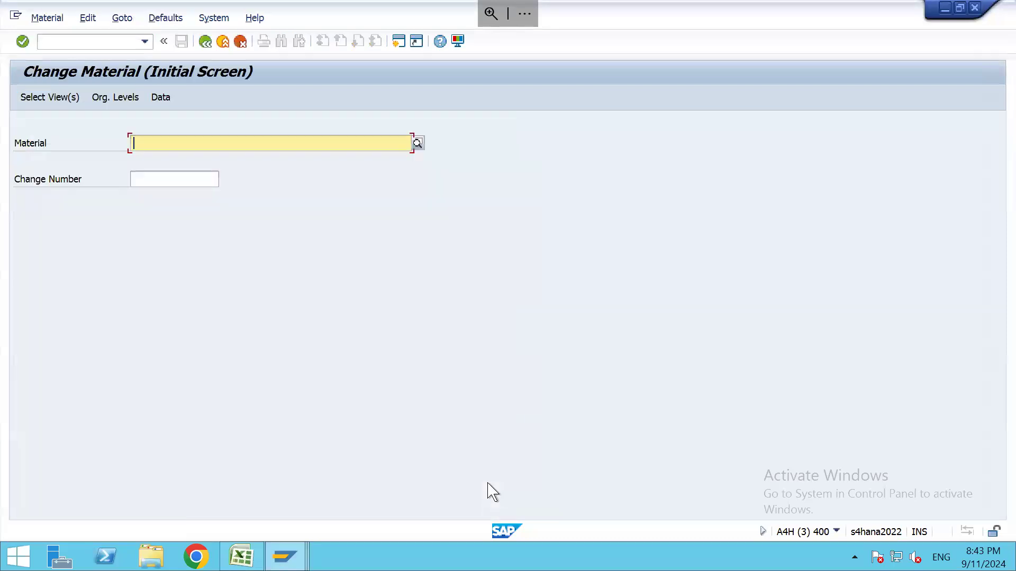
# Look up the product of item 10 in the inbound delivery window and enter material 1000555 on the Change Material screen
pyautogui.hotkey('alt', 'Tab')
pyautogui.hotkey('alt', 'Tab')
pyautogui.hotkey('alt', 'Tab')
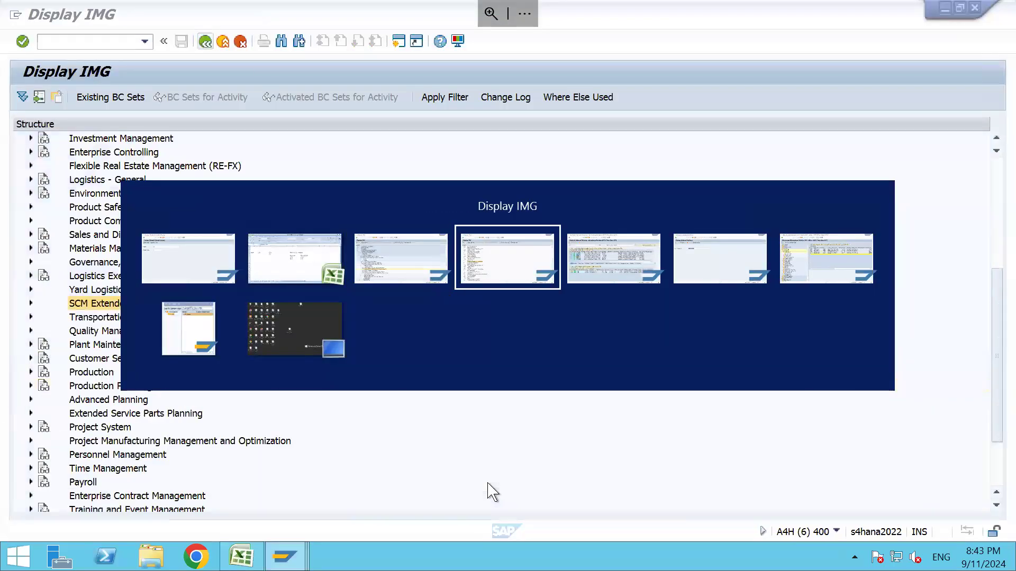
pyautogui.hotkey('alt', 'Tab')
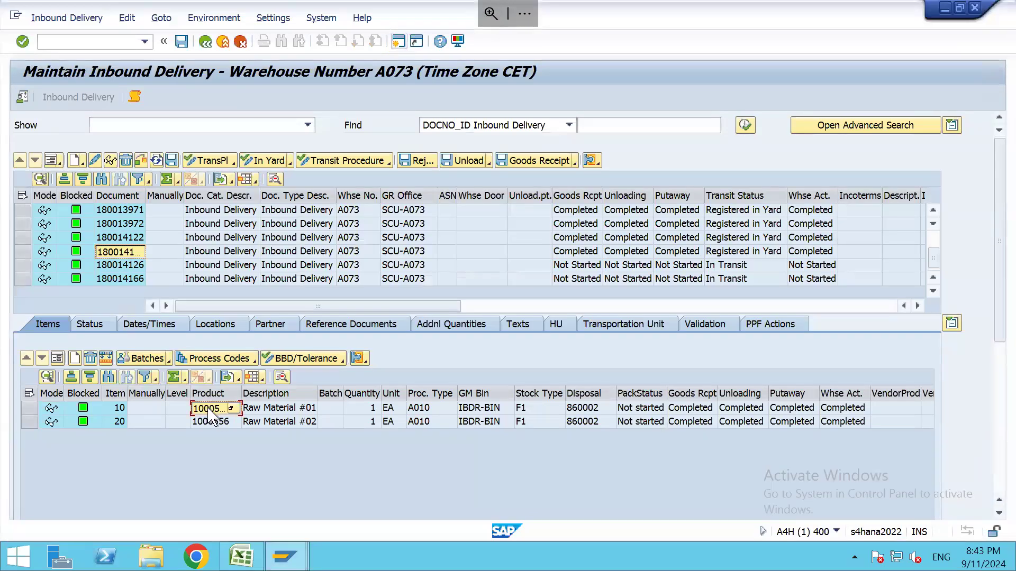
pyautogui.hotkey('alt', 'Tab')
pyautogui.write('1000555')
pyautogui.press('Return')
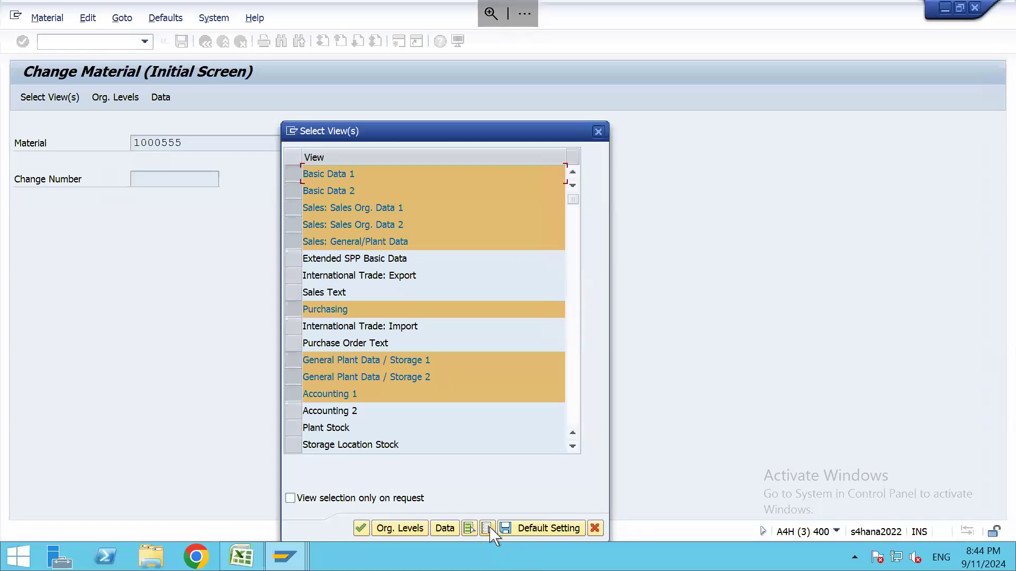
# Clear the preselected views and open the material with only the Basic Data 1 view selected
pyautogui.click(487, 528)
pyautogui.click(292, 176)
pyautogui.moveTo(358, 177); pyautogui.dragTo(263, 172)
pyautogui.press('Return')
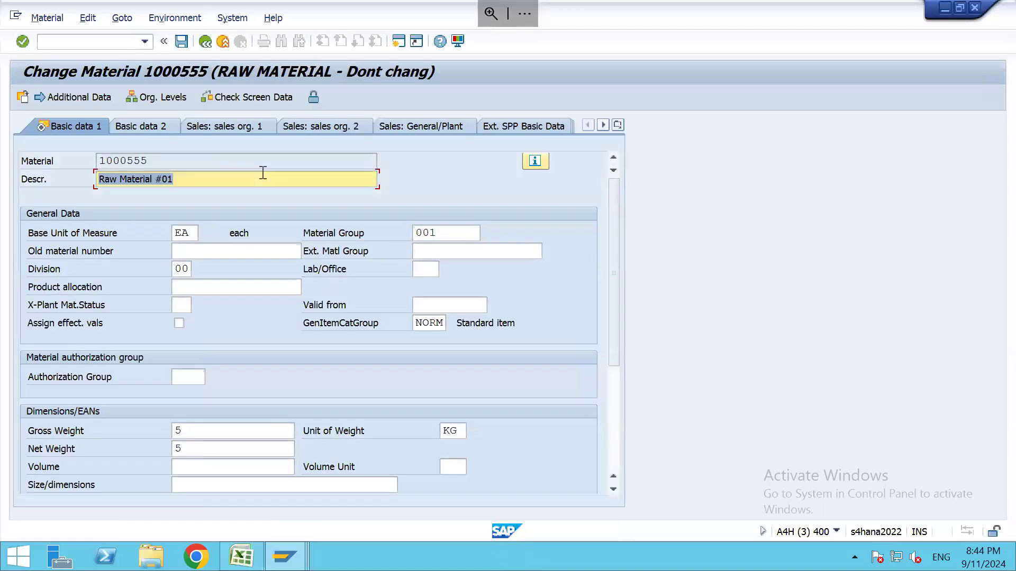
# Check the material's base unit of measure in its basic data and open the units of measure in its additional data
pyautogui.click(89, 103)
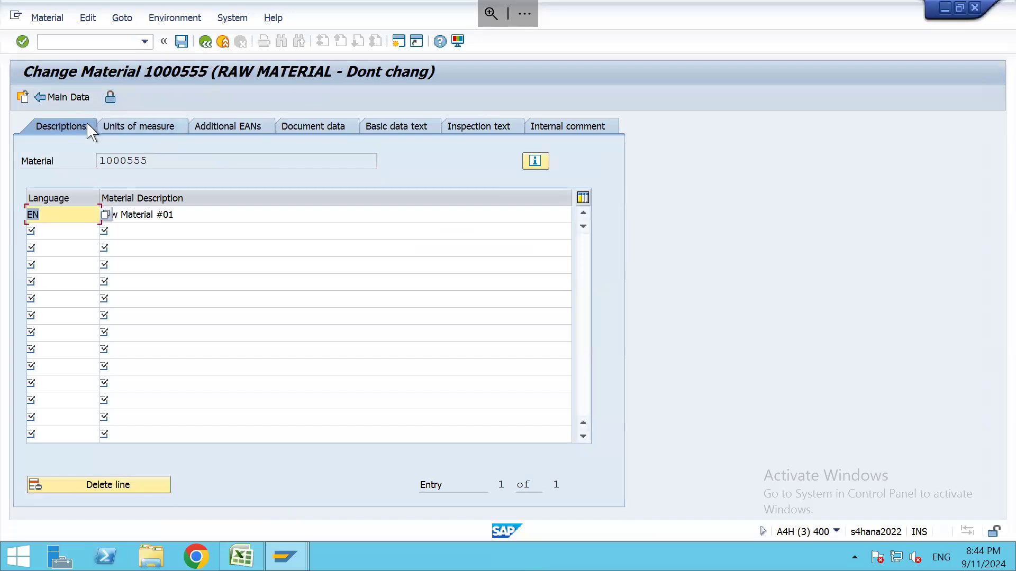
pyautogui.click(127, 135)
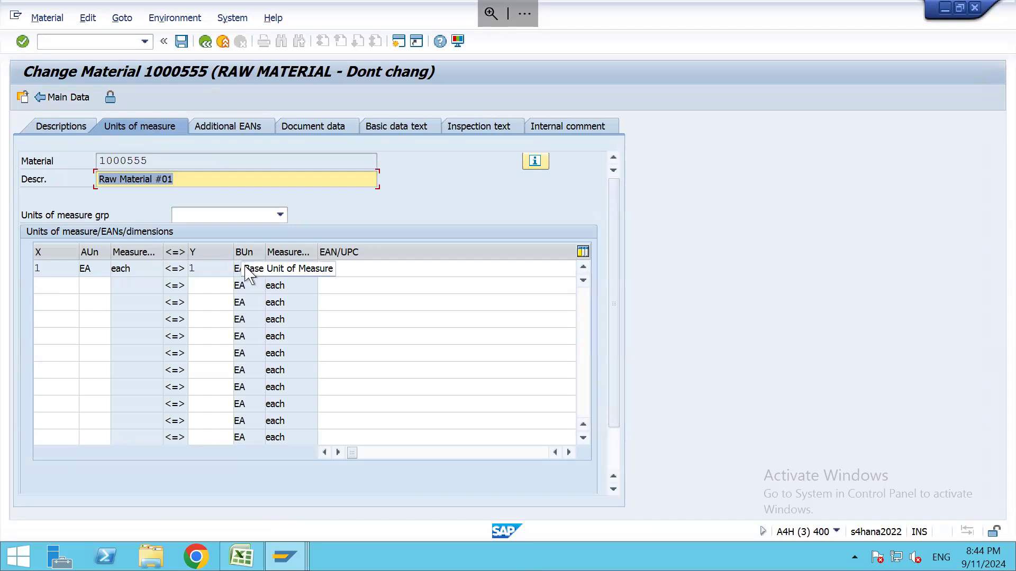
pyautogui.click(70, 99)
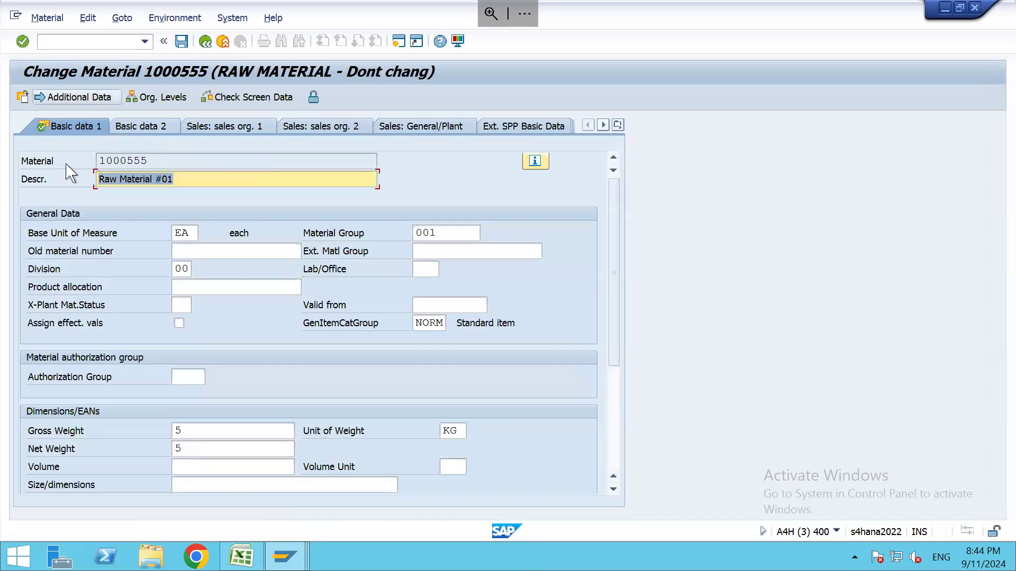
pyautogui.click(189, 233)
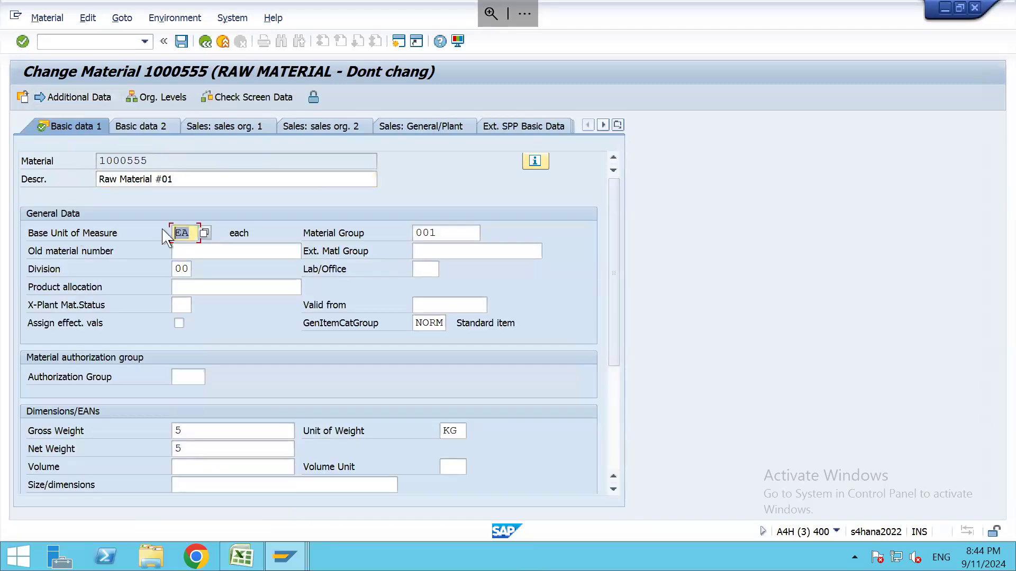
pyautogui.click(95, 102)
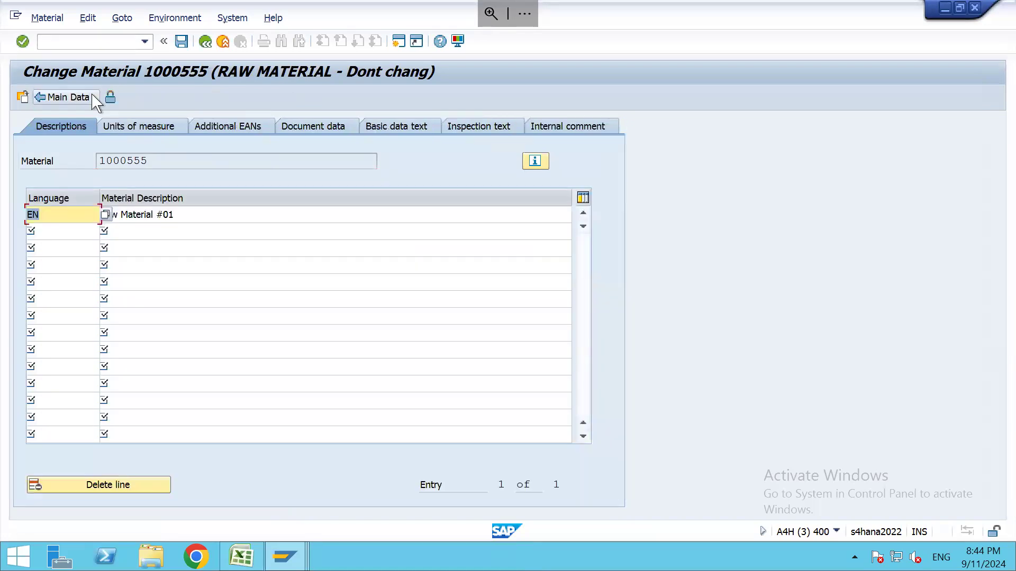
pyautogui.click(150, 127)
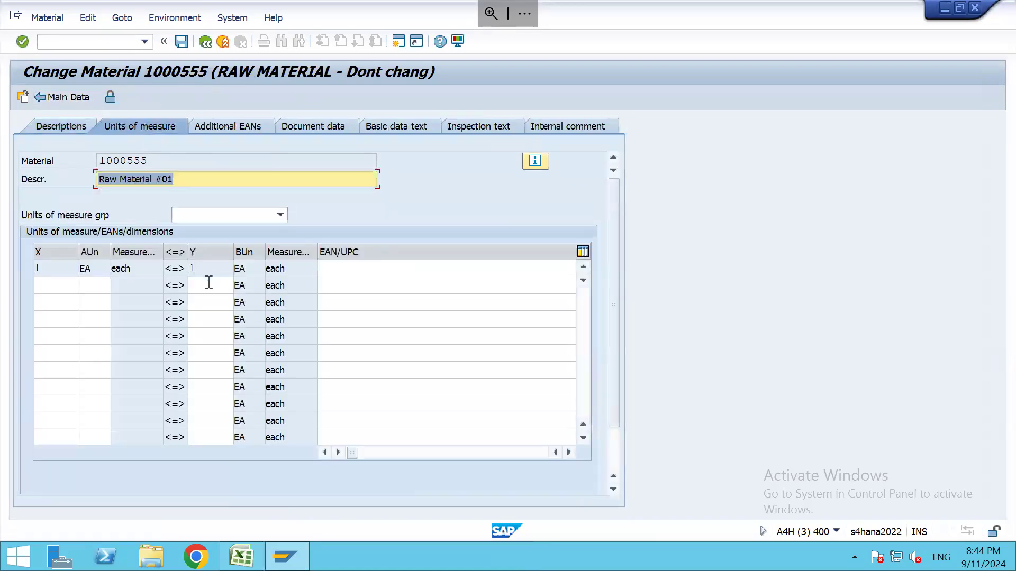
# Add BOX from the list of possible units as an alternate unit, with 1 BOX equal to 10 EA
pyautogui.click(56, 283)
pyautogui.write('1')
pyautogui.press('Tab')
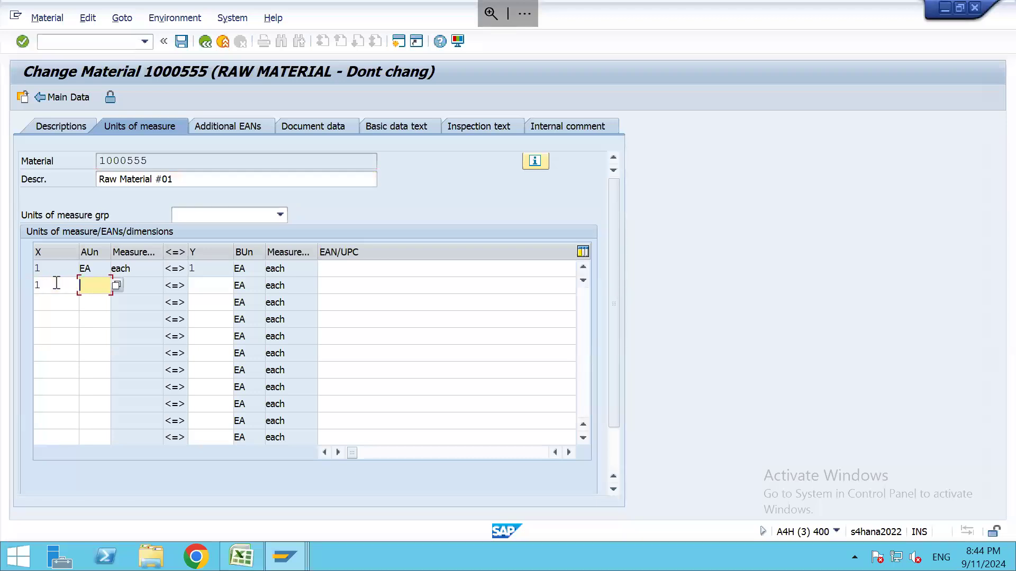
pyautogui.press('F4')
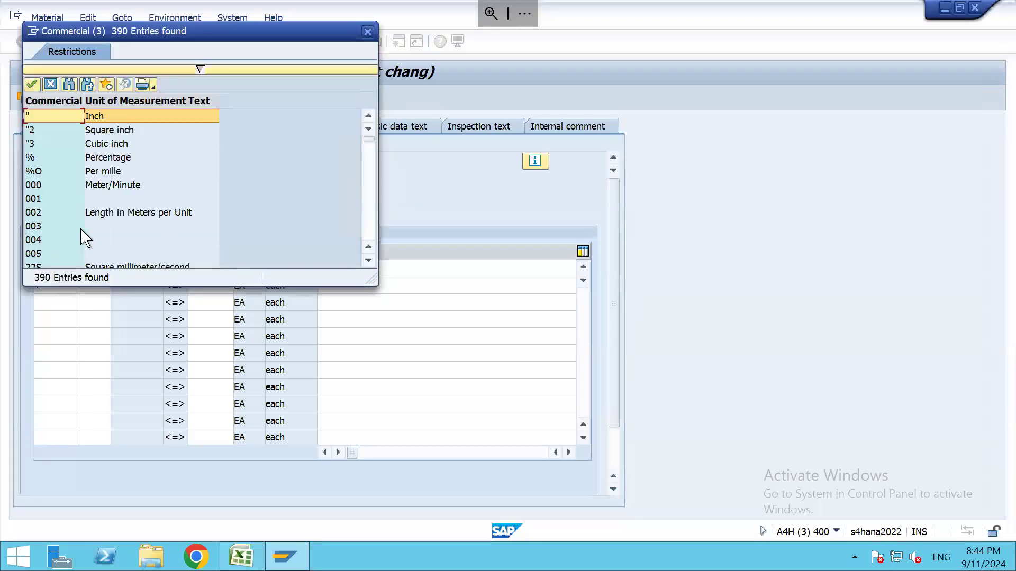
pyautogui.click(82, 229)
pyautogui.scroll(-2, 82, 229)
pyautogui.scroll(-1, 82, 232)
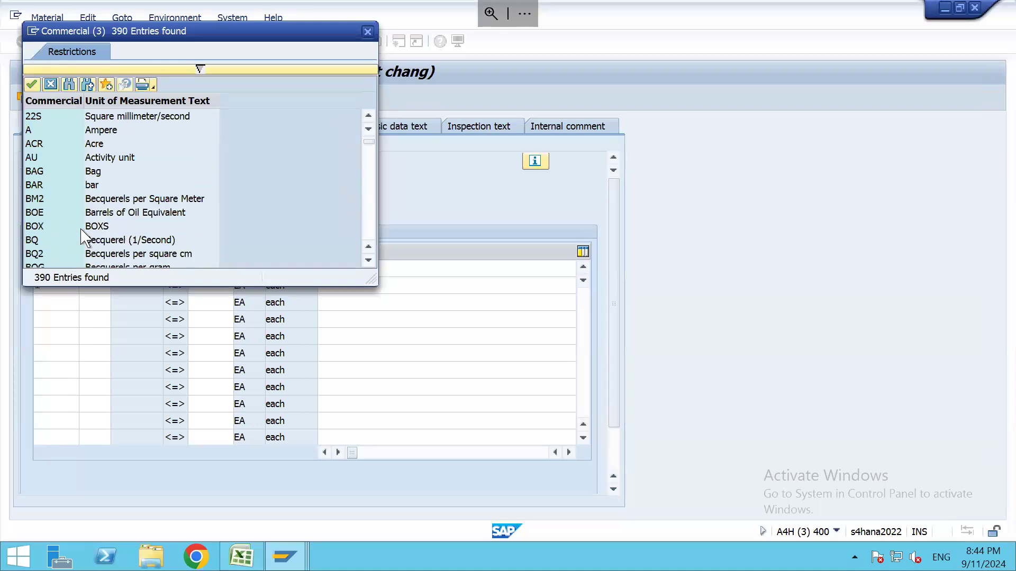
pyautogui.doubleClick(38, 231)
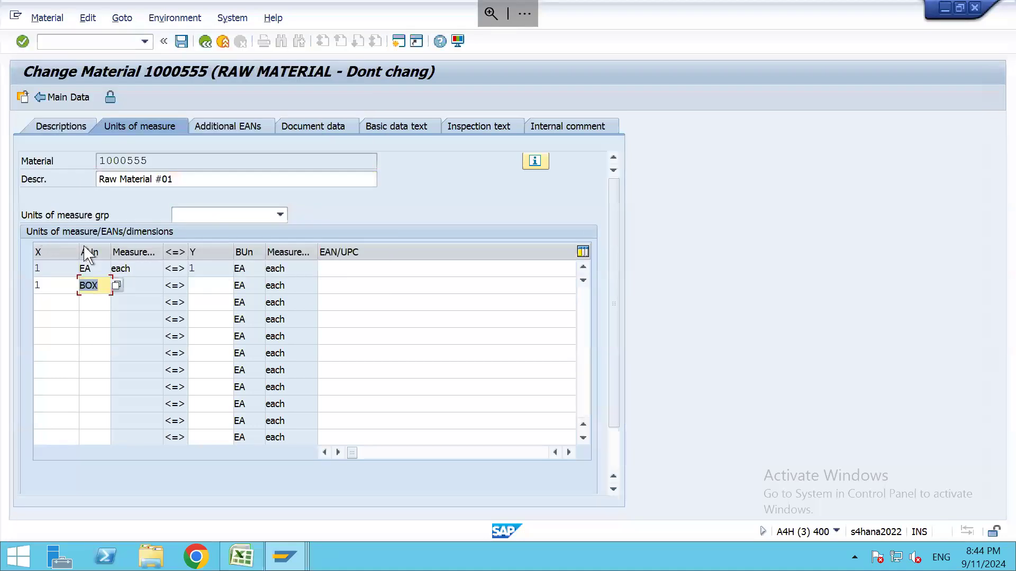
pyautogui.click(216, 290)
pyautogui.write('10')
pyautogui.press('Return')
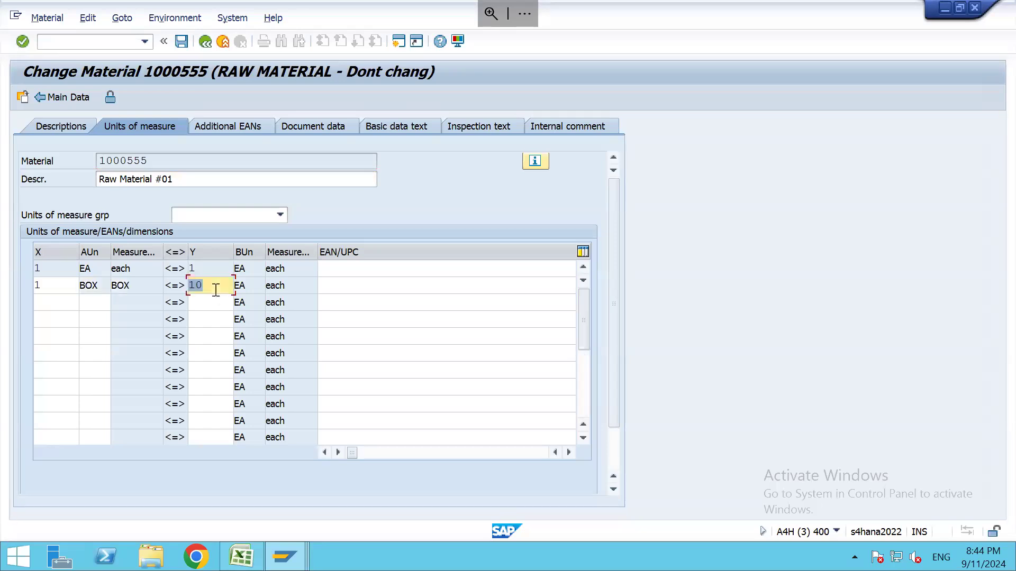
# Start a third conversion row with quantity 1 and choose PAL (Pallet) from the list of possible units
pyautogui.click(57, 307)
pyautogui.write('1')
pyautogui.press('Tab')
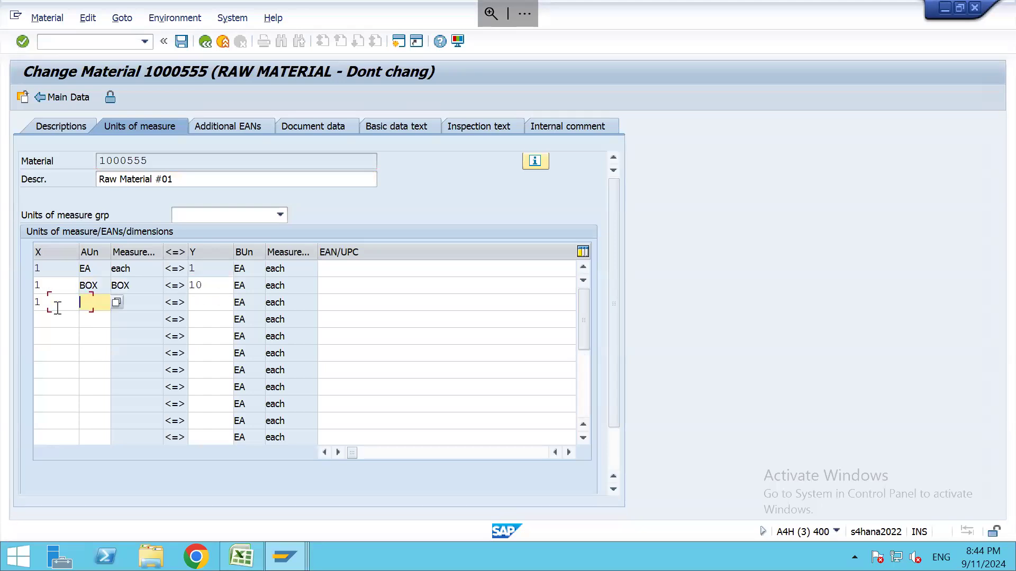
pyautogui.press('F4')
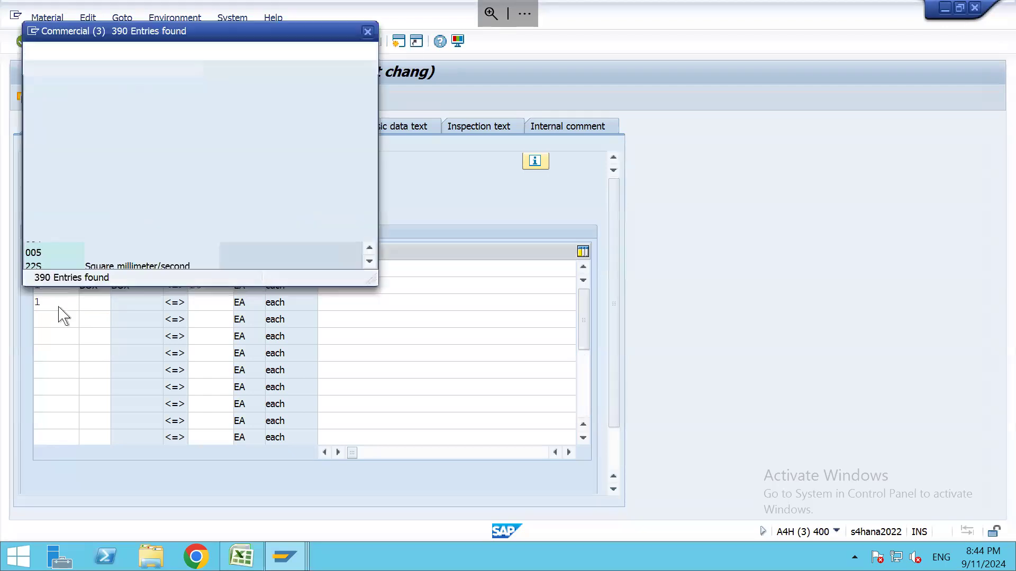
pyautogui.click(106, 215)
pyautogui.scroll(-10, 106, 214)
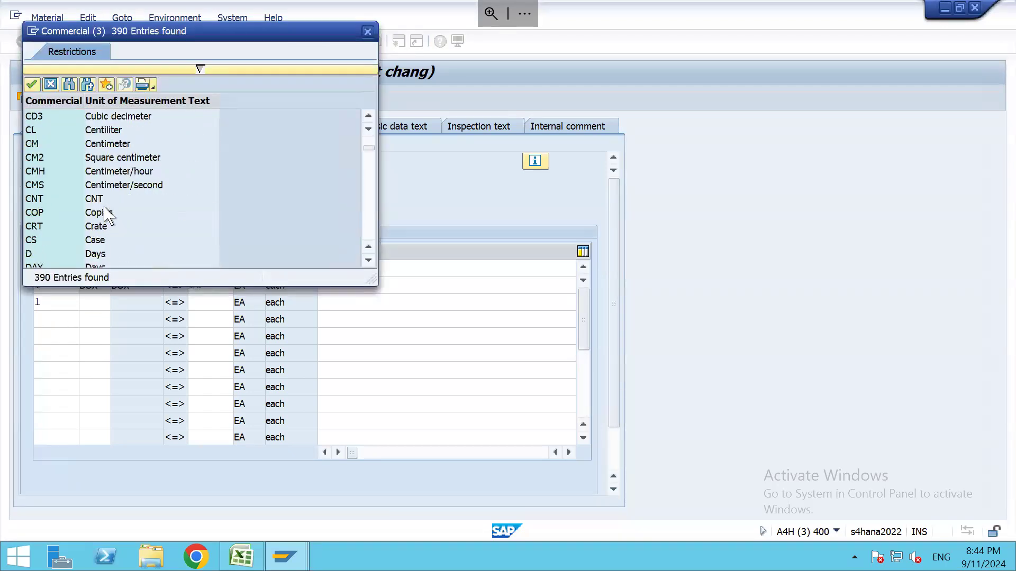
pyautogui.scroll(-10, 106, 214)
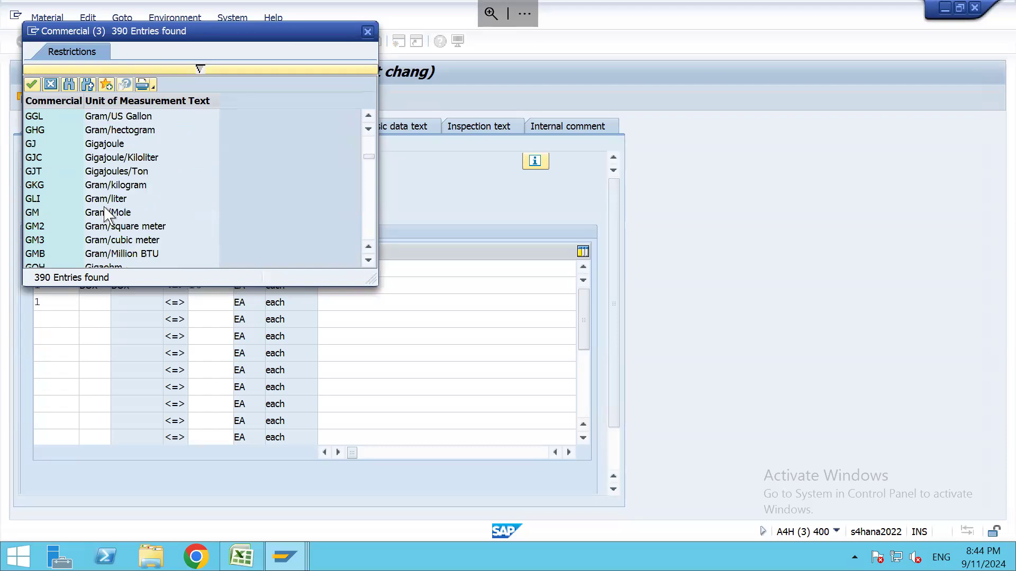
pyautogui.scroll(-8, 107, 214)
pyautogui.scroll(-5, 107, 214)
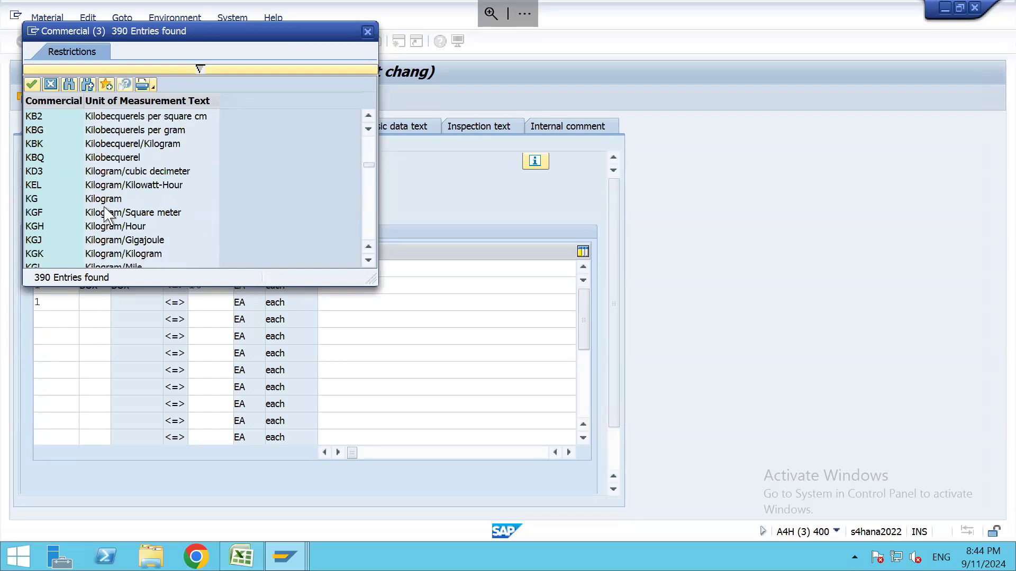
pyautogui.scroll(-20, 108, 214)
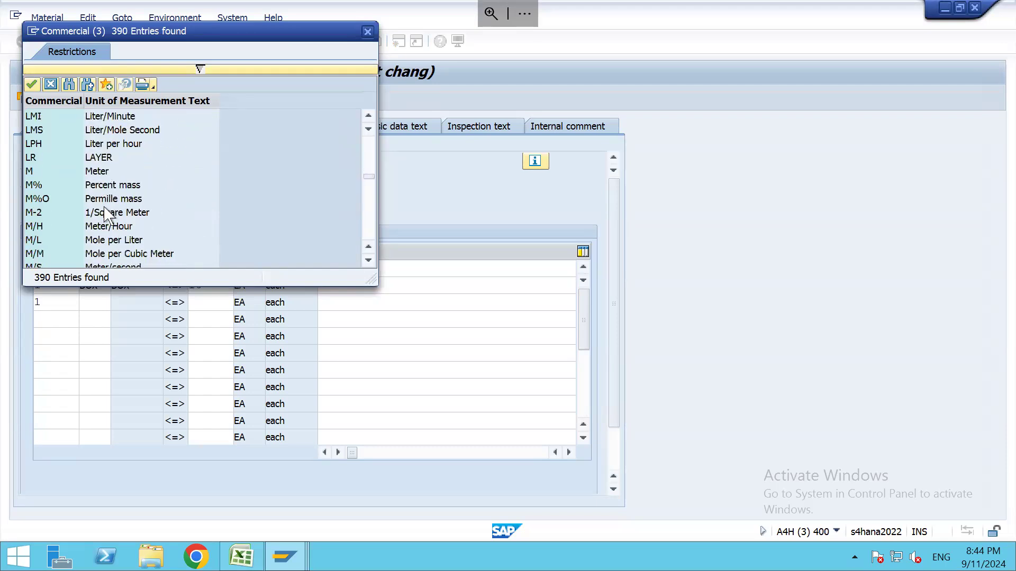
pyautogui.scroll(-15, 107, 214)
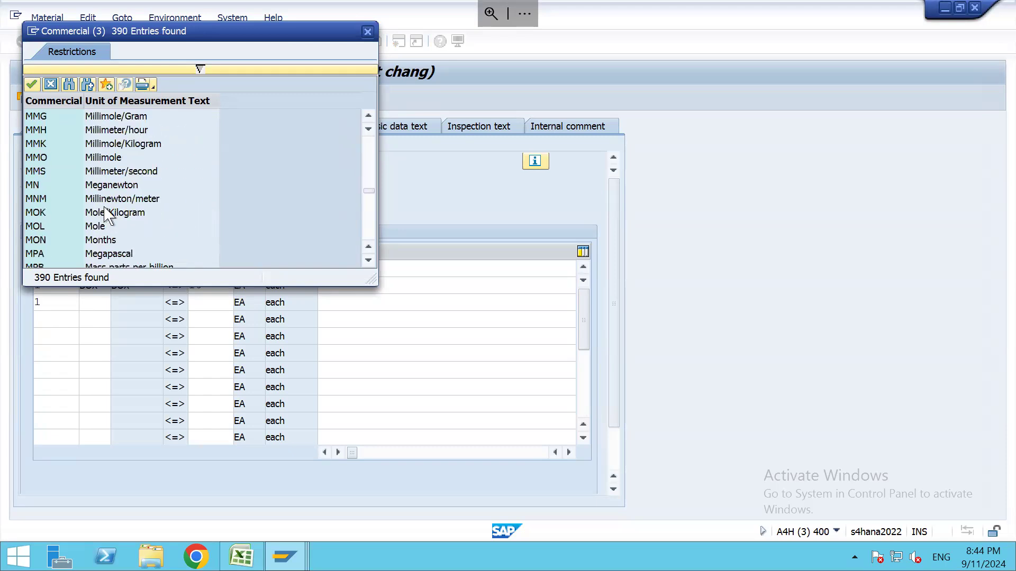
pyautogui.scroll(-10, 108, 214)
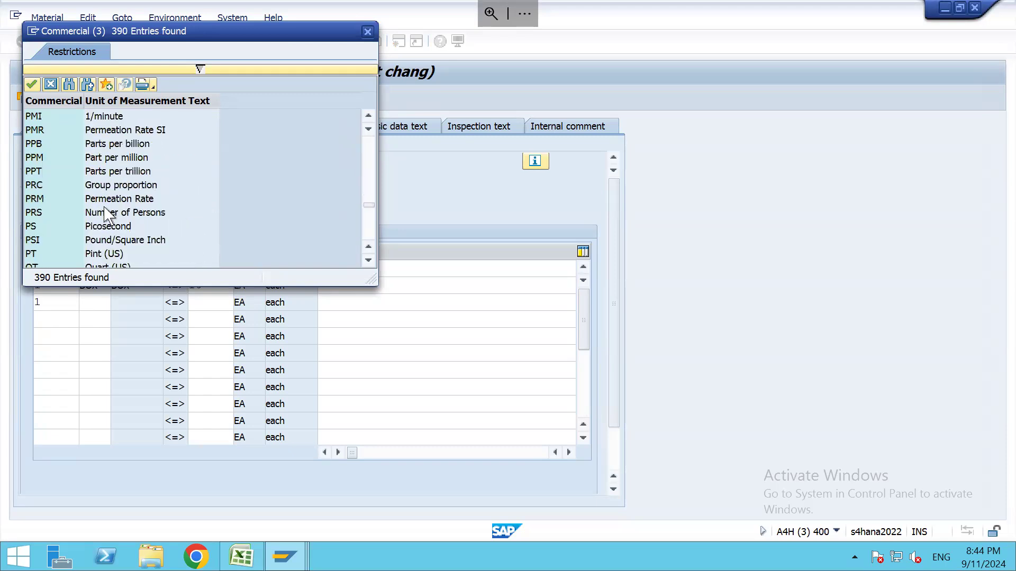
pyautogui.scroll(2, 107, 215)
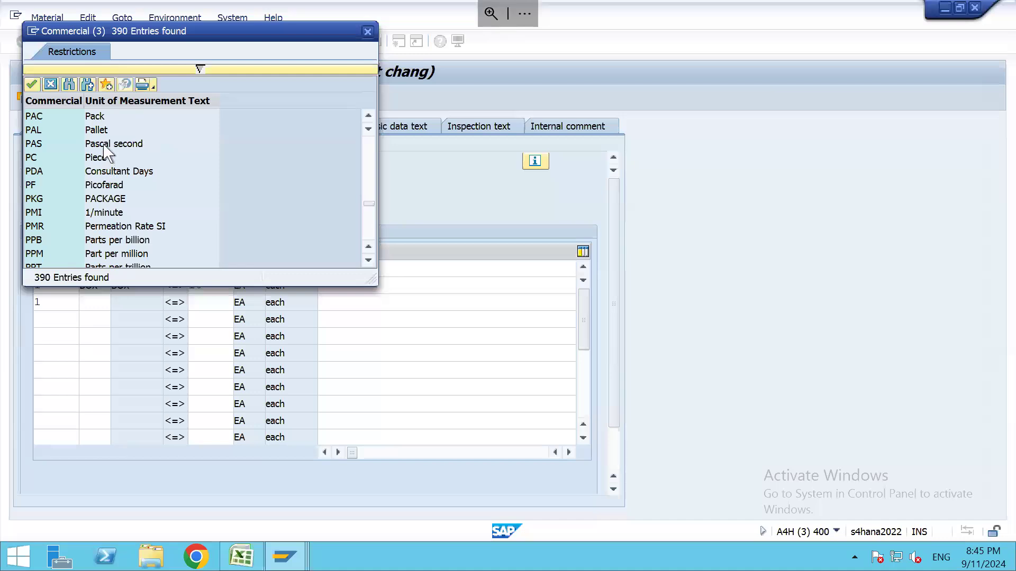
pyautogui.doubleClick(104, 130)
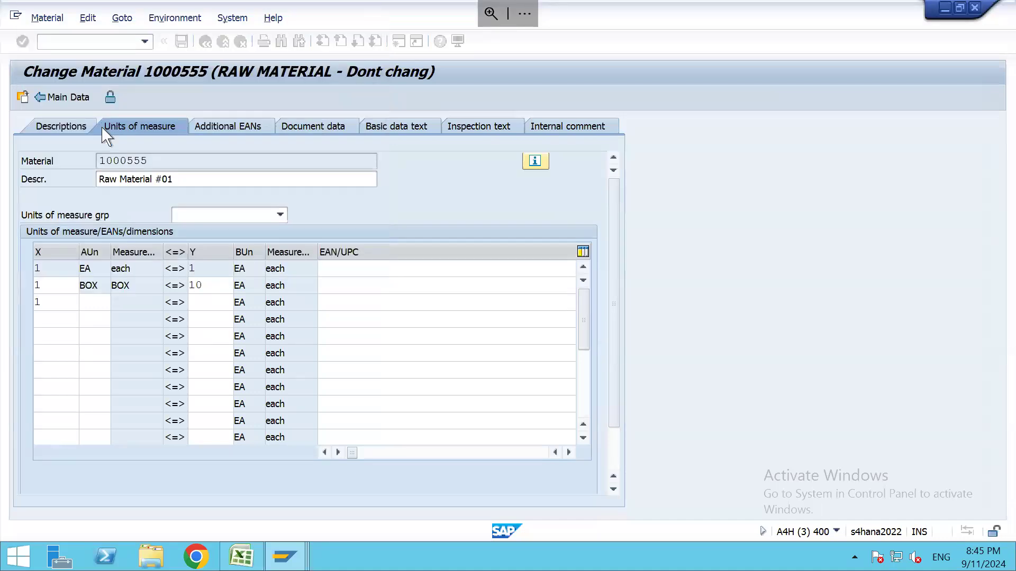
# Set the pallet row's base quantity to 40 EA and save the material
pyautogui.click(212, 302)
pyautogui.press('Return')
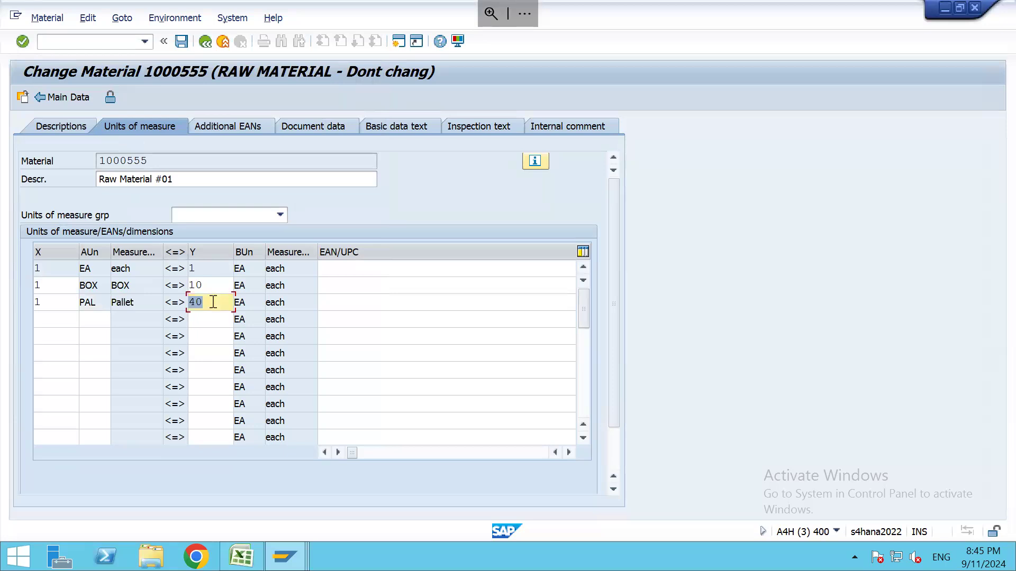
pyautogui.click(61, 289)
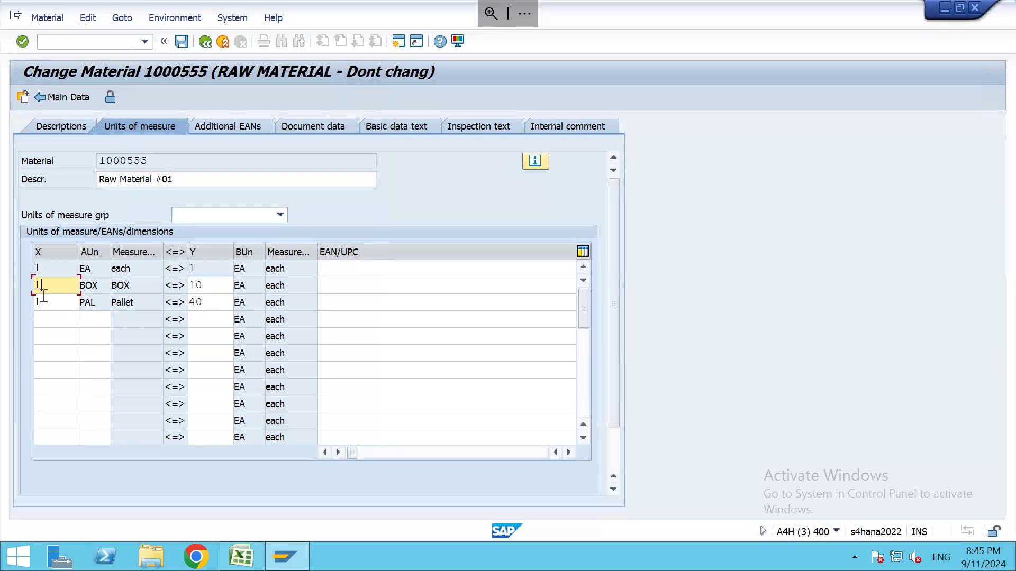
pyautogui.hotkey('ctrl', 's')
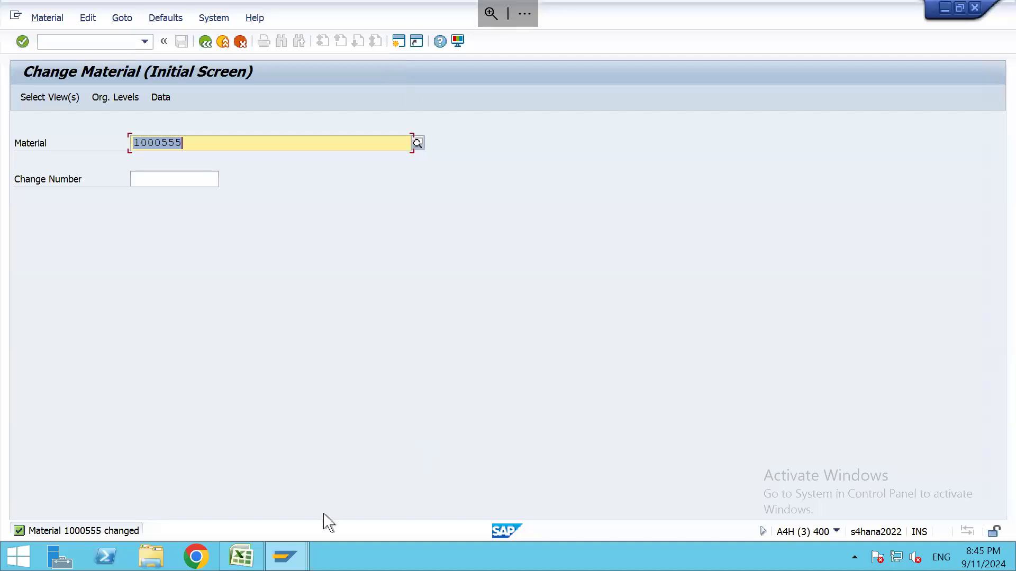
# Switch to the Excel workbook and enter the units EA and BOX in cells H58 and H59 of the HUM sheet
pyautogui.click(242, 557)
pyautogui.click(543, 362)
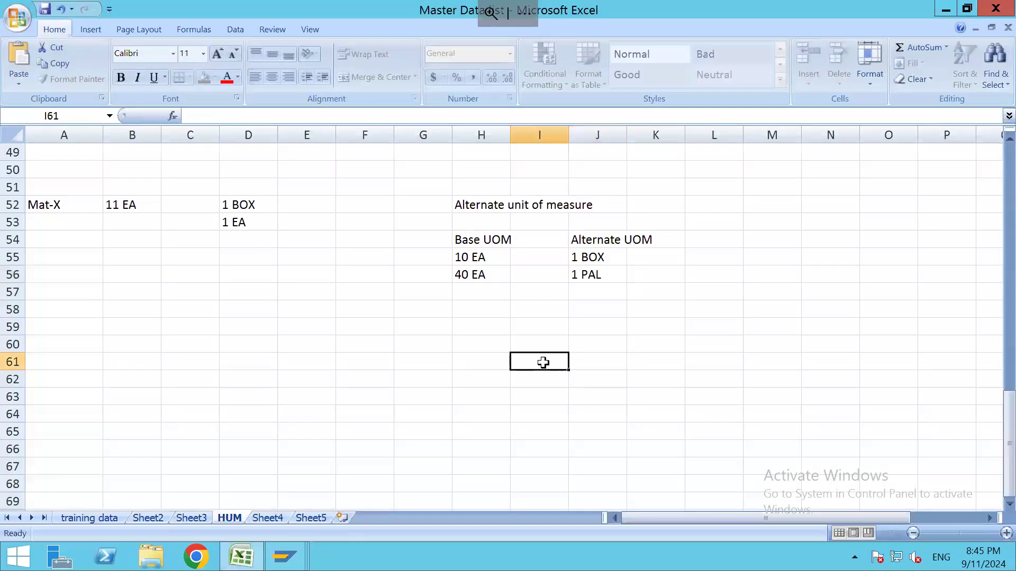
pyautogui.click(492, 315)
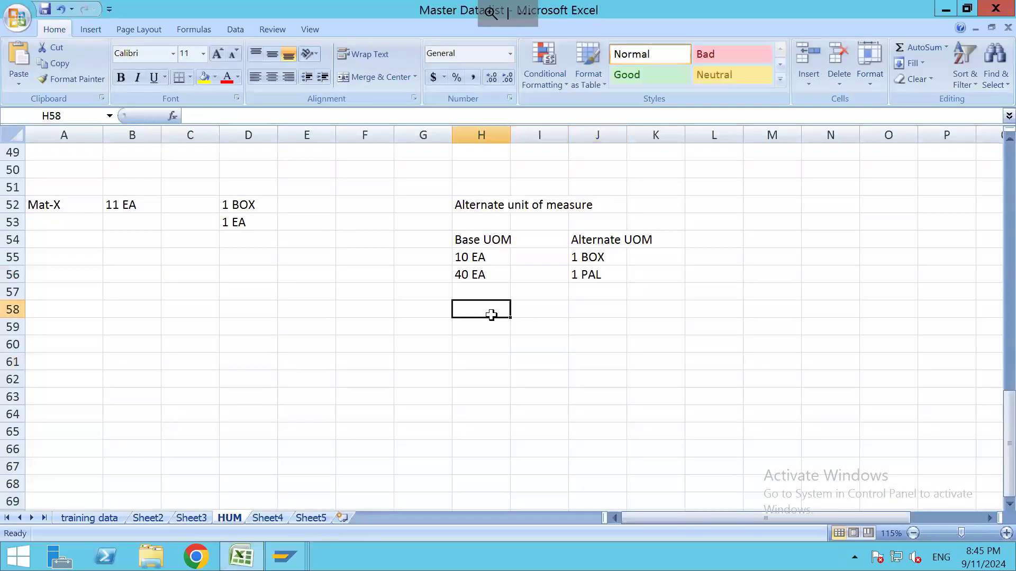
pyautogui.write('EA')
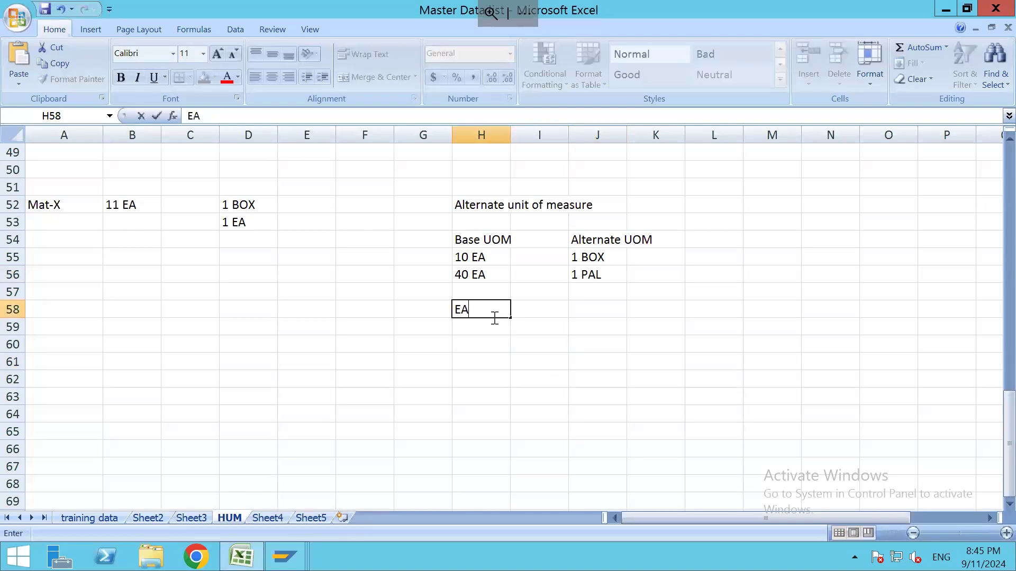
pyautogui.press('Return')
pyautogui.write('BOX')
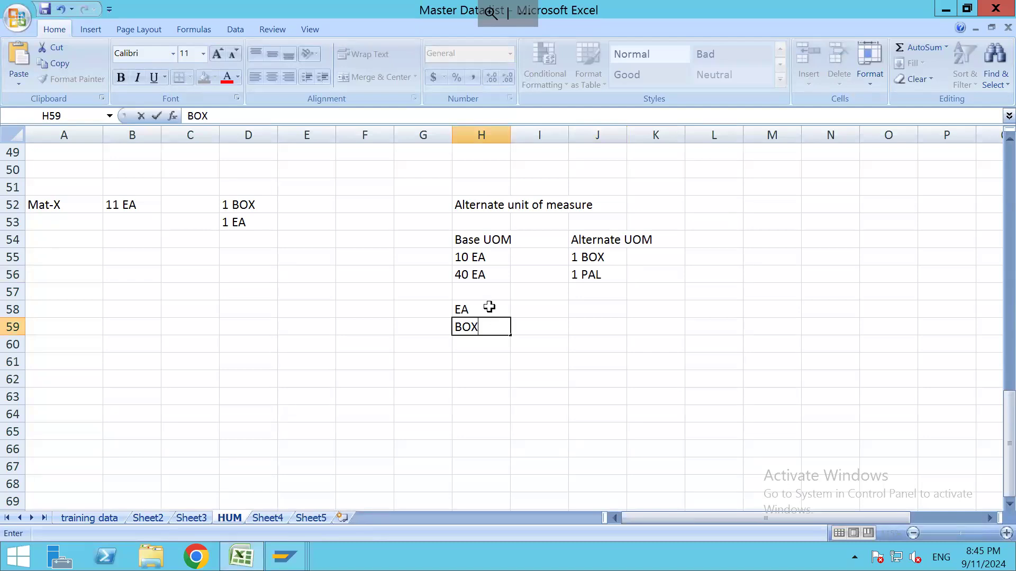
# Enter LOSE in cell I58 beside the EA unit
pyautogui.click(488, 305)
pyautogui.doubleClick(492, 309)
pyautogui.doubleClick(457, 310)
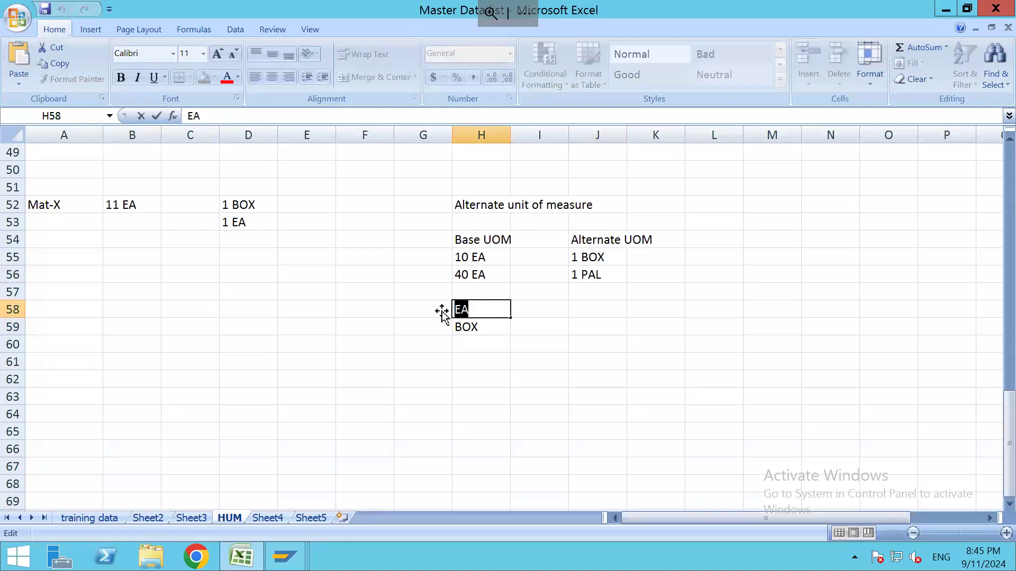
pyautogui.click(528, 306)
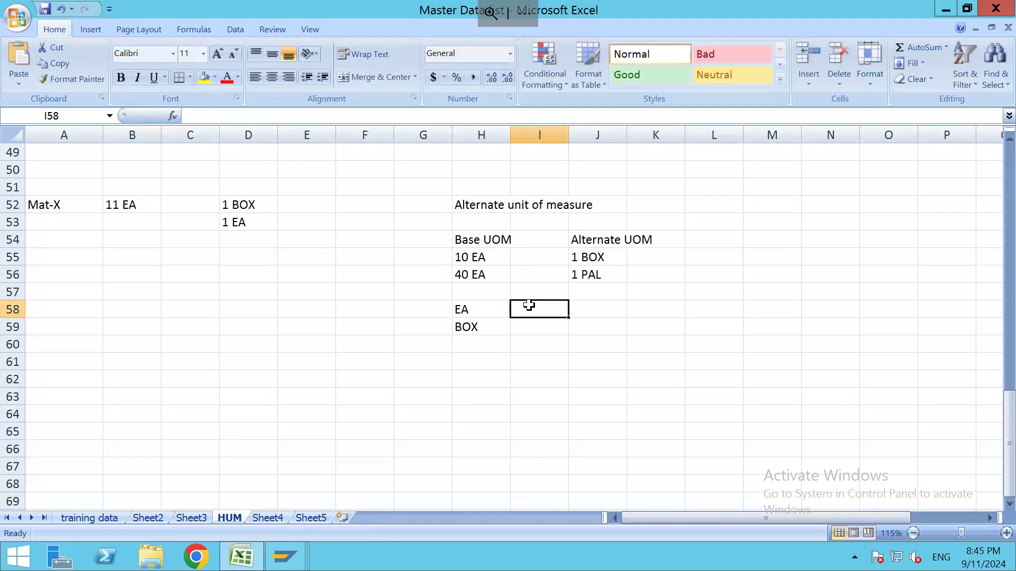
pyautogui.write('LOSE')
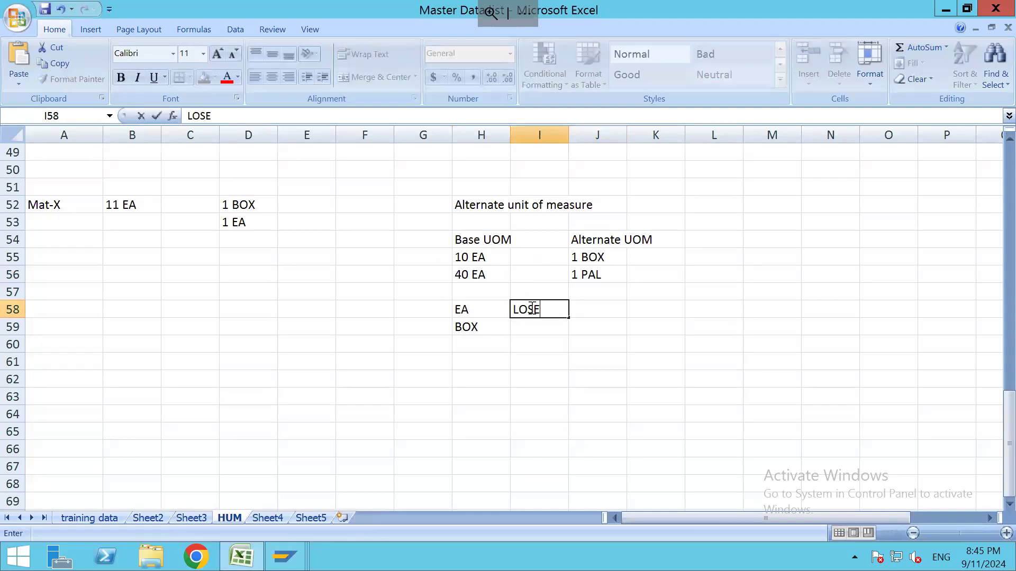
pyautogui.press('Return')
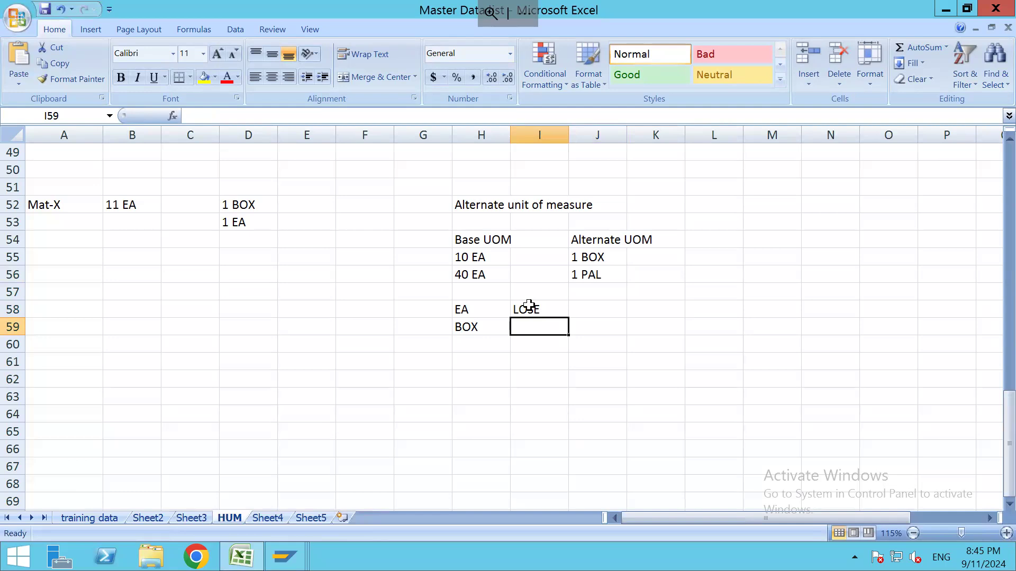
# Enter BOX in I59, then fill row 60 with PAL in column H and PALT in column I
pyautogui.write('BOX')
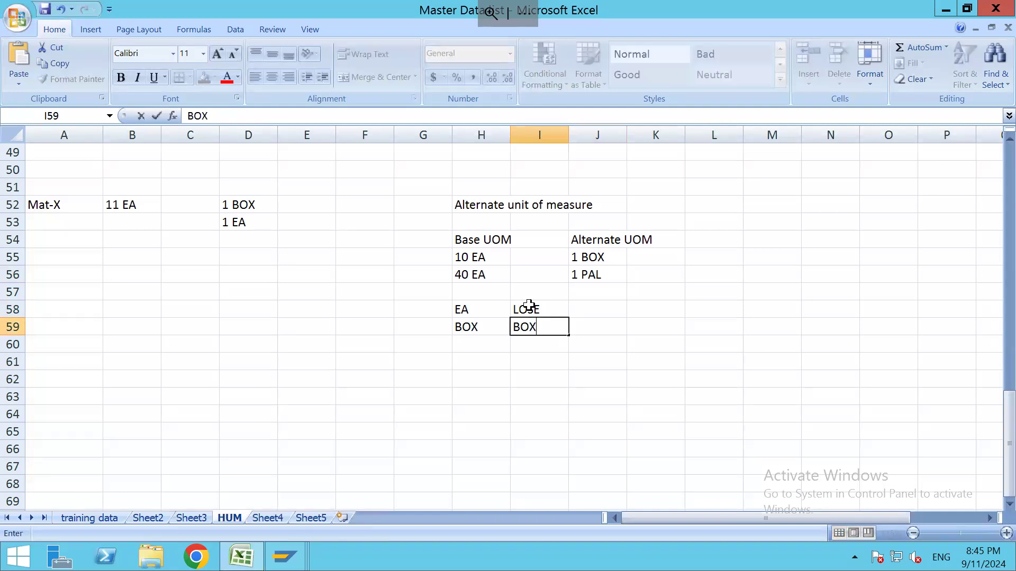
pyautogui.press('Return')
pyautogui.press('Left')
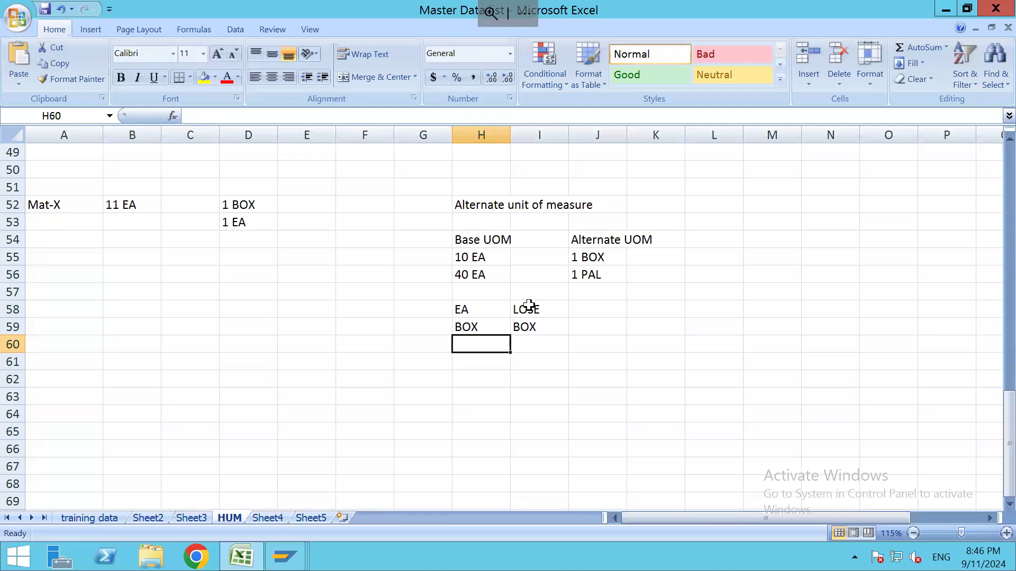
pyautogui.write('PAL')
pyautogui.press('Tab')
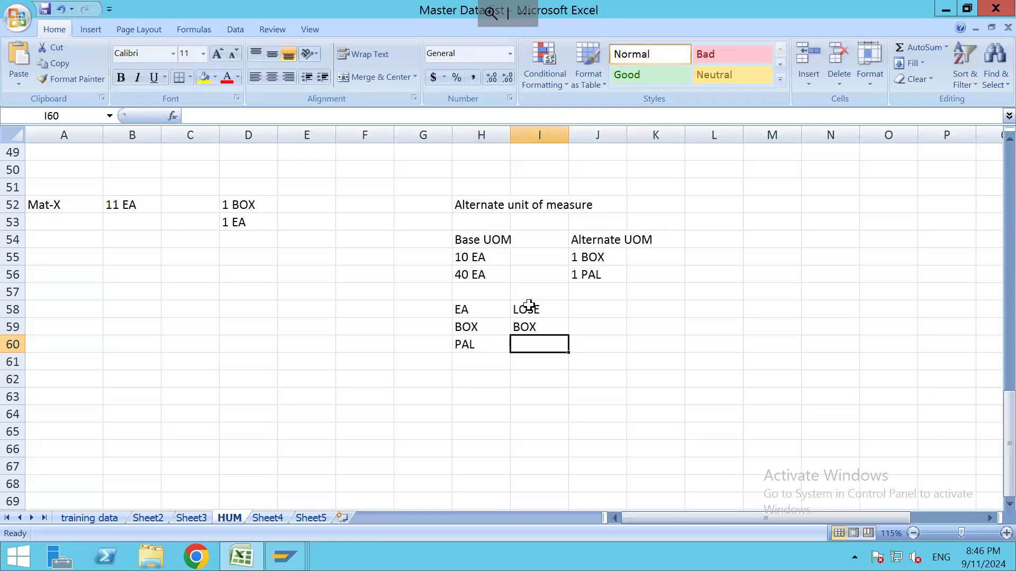
pyautogui.write('PALT')
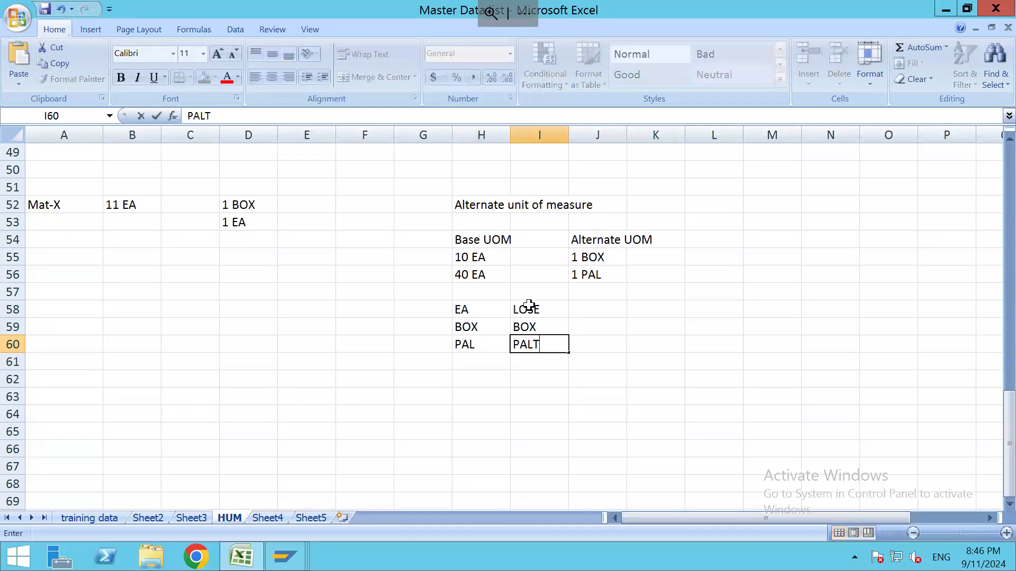
pyautogui.press('Return')
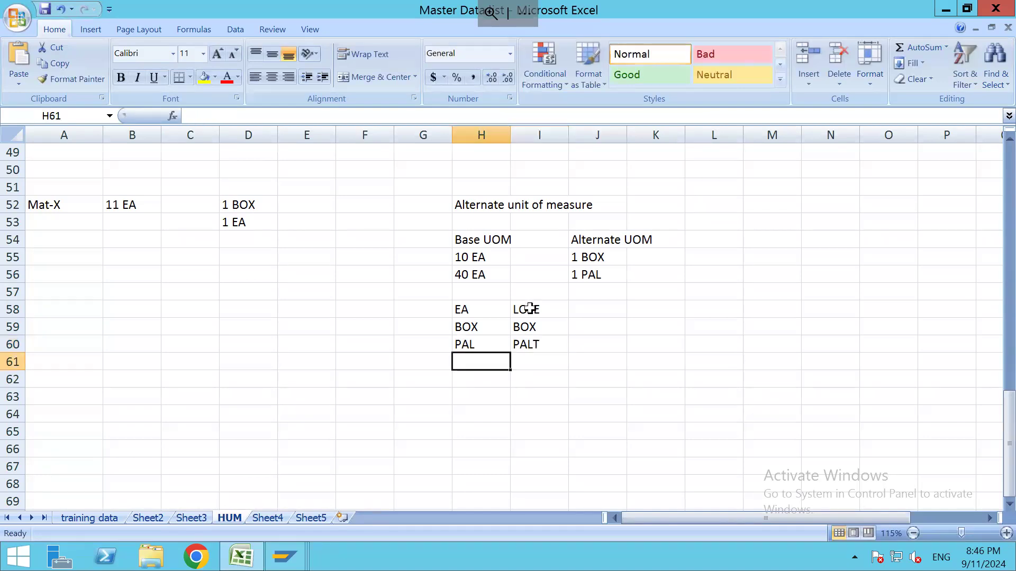
# Enter the heading UoM in cell H57 above the list of units
pyautogui.click(529, 366)
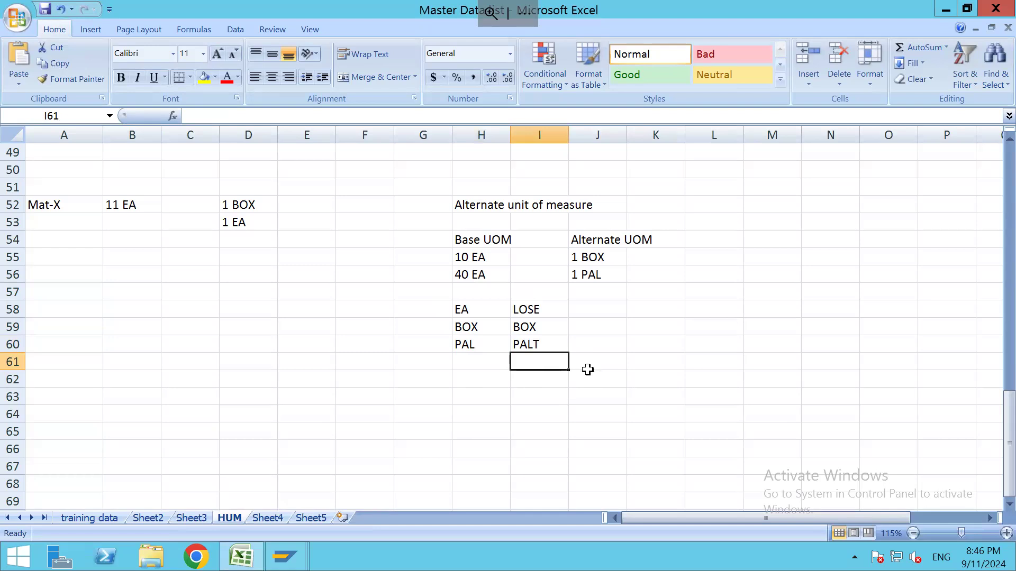
pyautogui.click(475, 292)
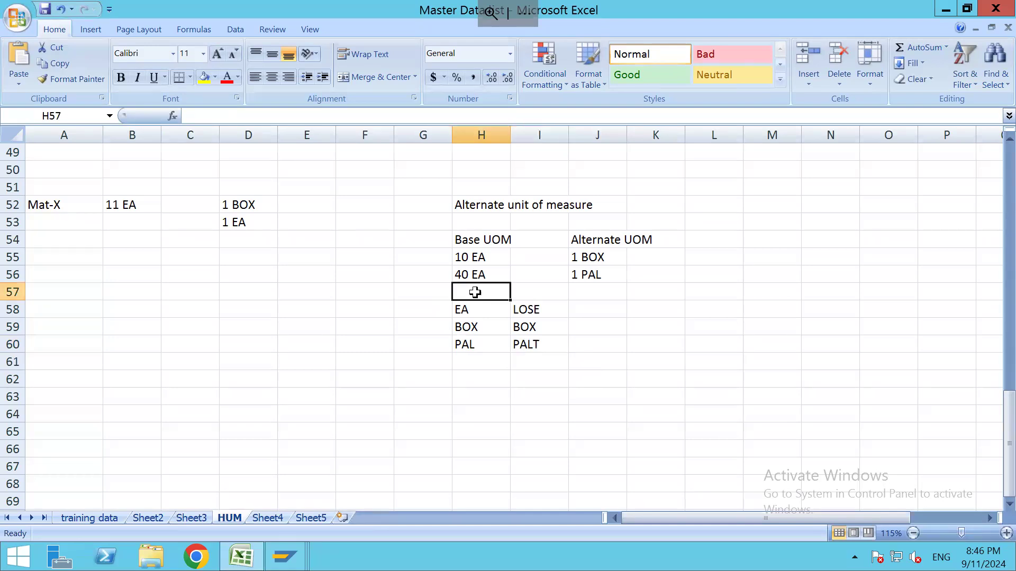
pyautogui.write('UoM')
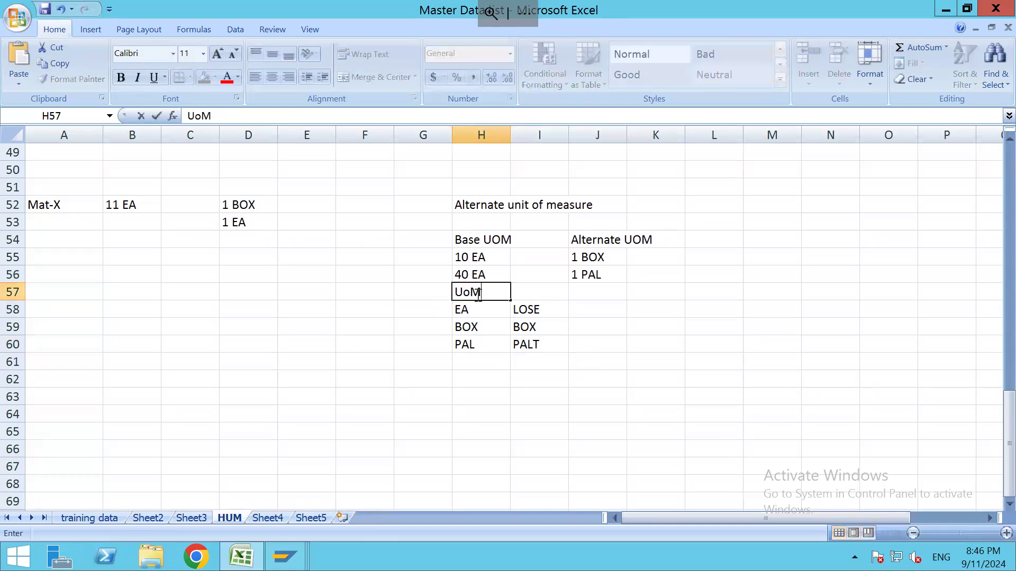
pyautogui.click(464, 311)
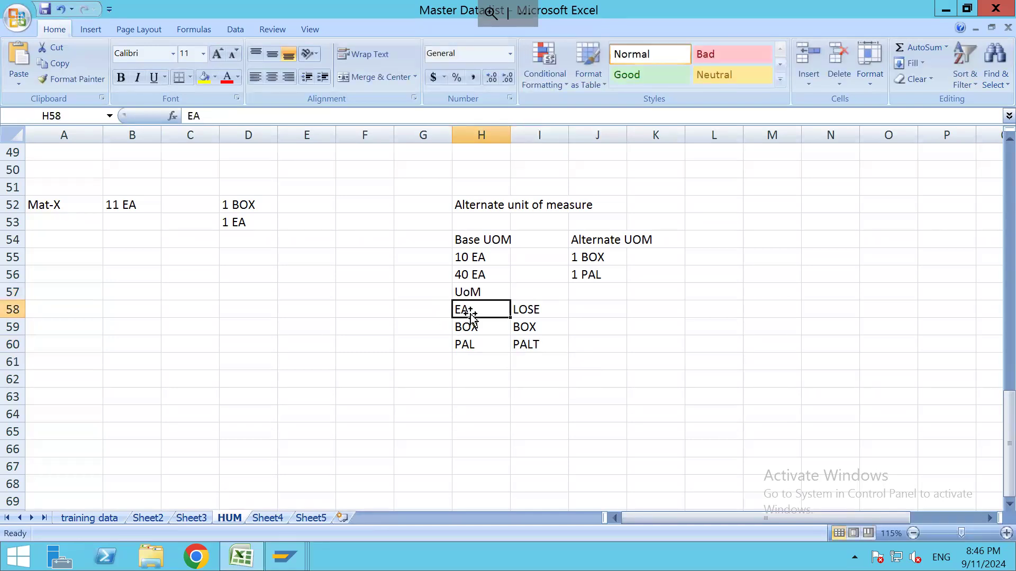
pyautogui.click(528, 309)
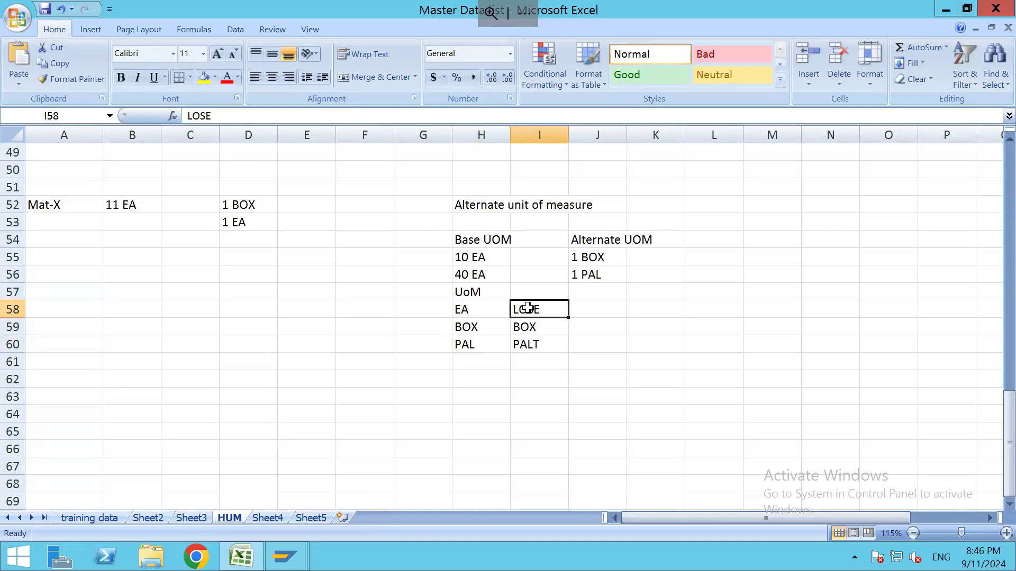
pyautogui.click(483, 328)
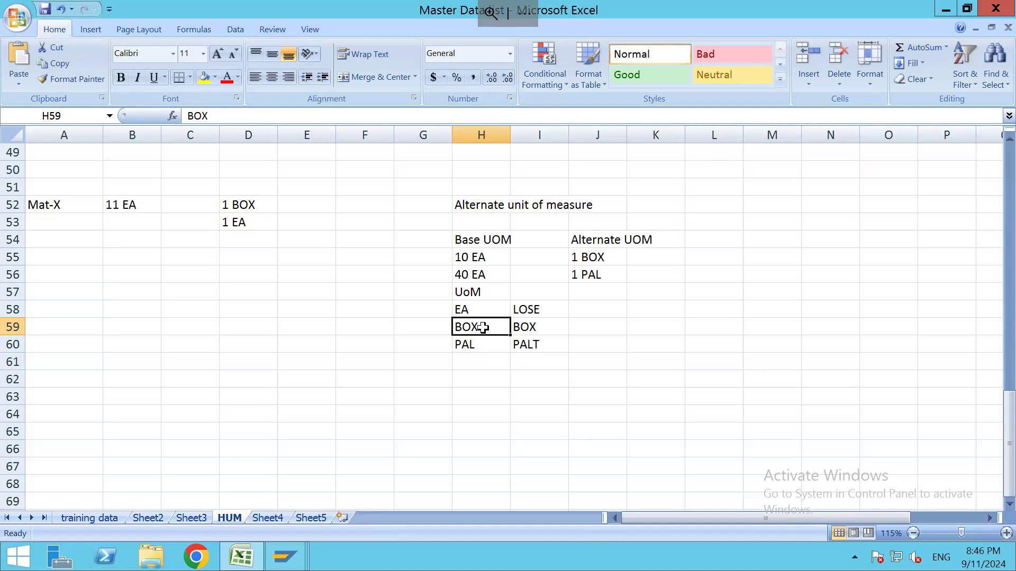
pyautogui.hotkey('alt', 'Tab')
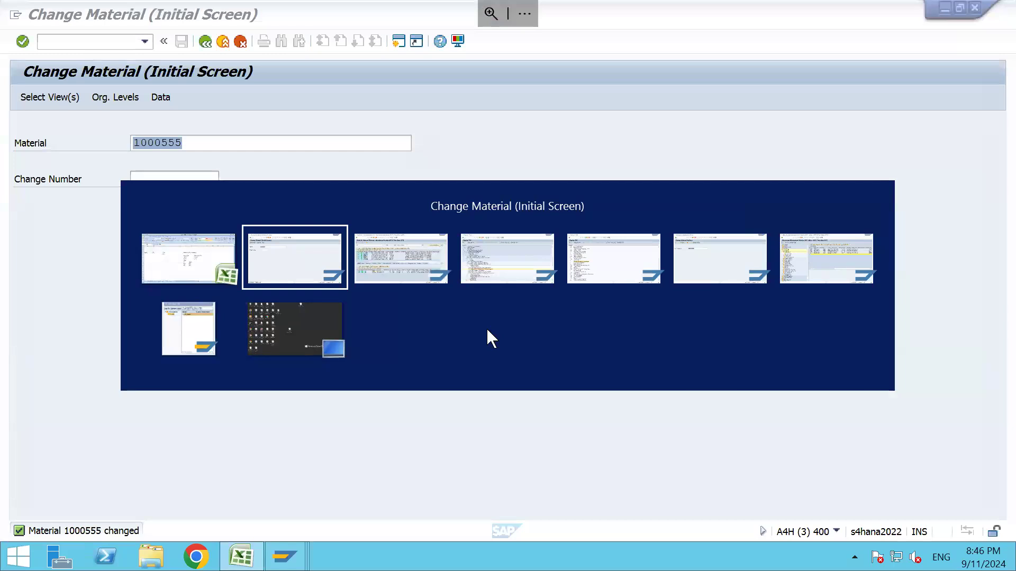
pyautogui.hotkey('alt', 'shift', 'Tab')
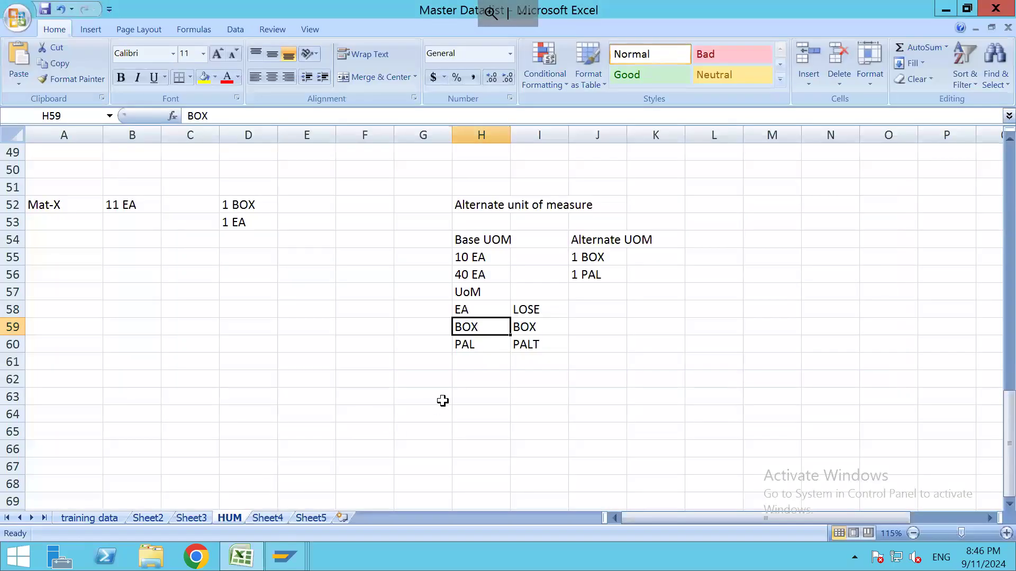
# Move the UoM list from H57:I60 to the range starting at cell A55 on the HUM sheet
pyautogui.click(56, 258)
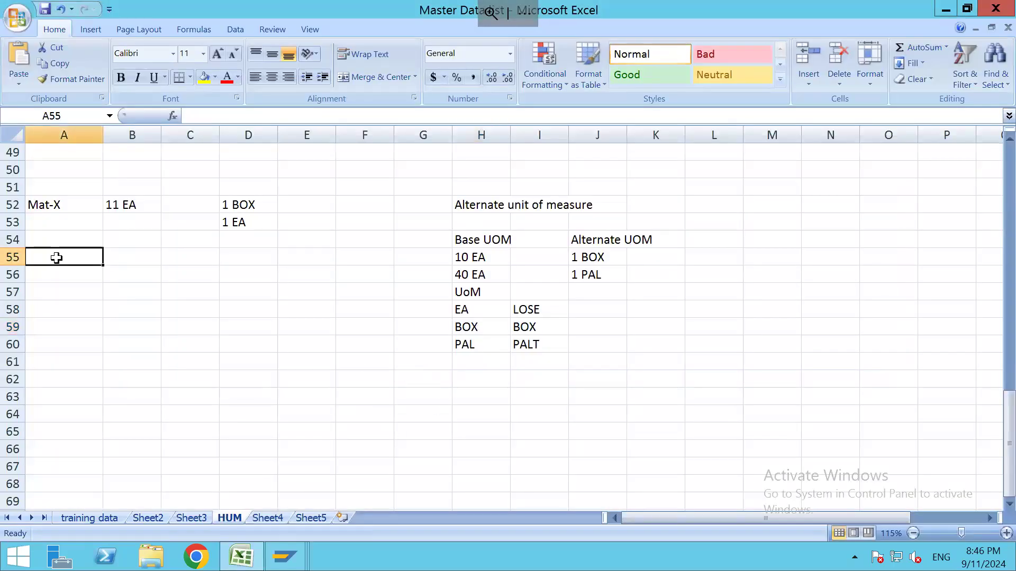
pyautogui.moveTo(472, 294); pyautogui.dragTo(527, 350)
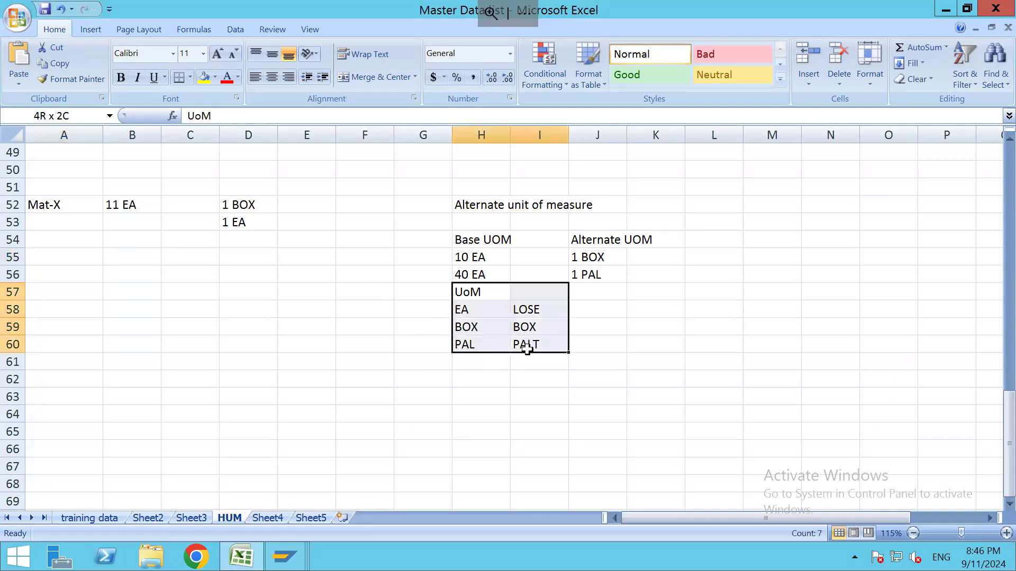
pyautogui.hotkey('ctrl', 'c')
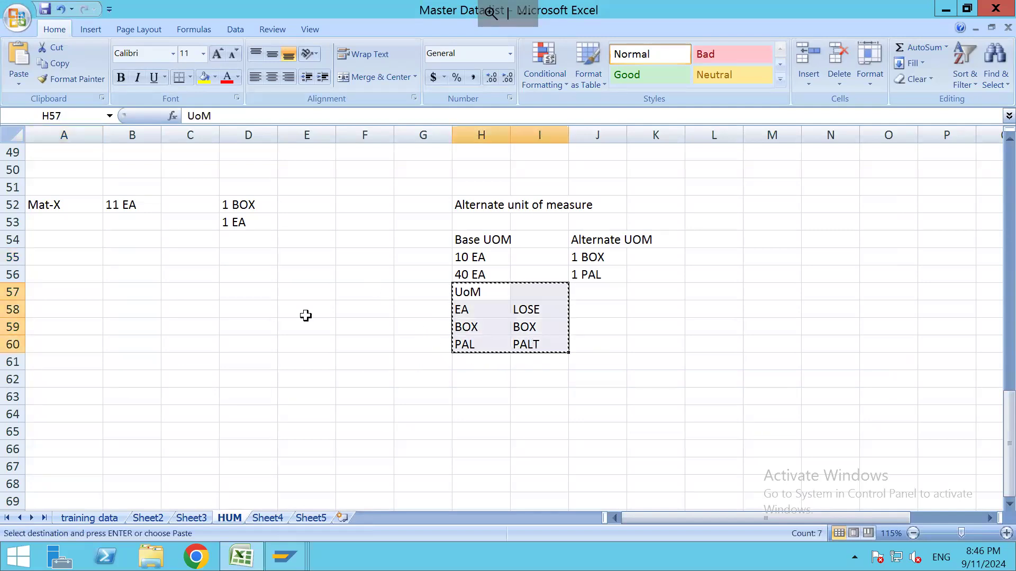
pyautogui.click(79, 264)
pyautogui.press('Return')
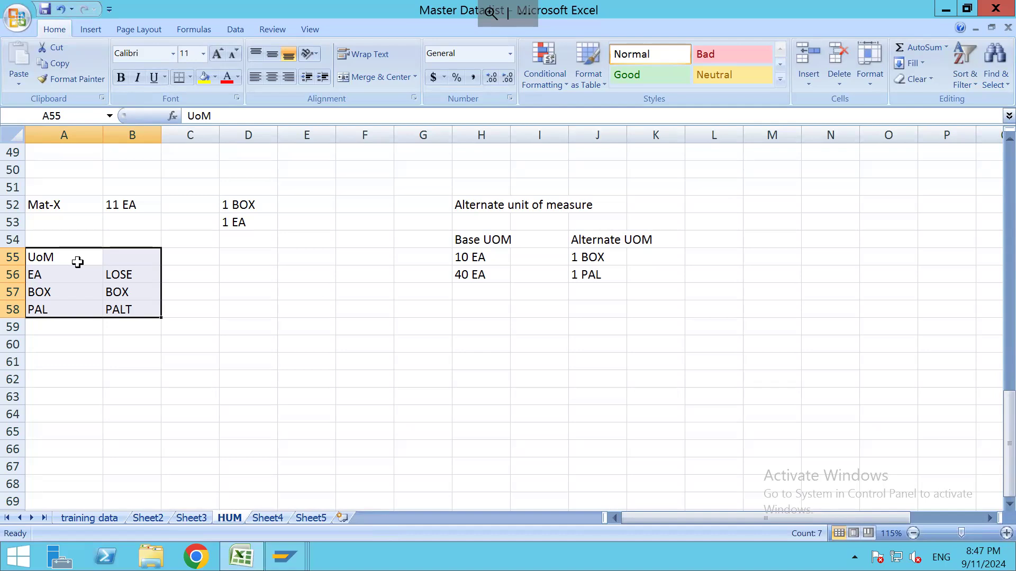
# Enter the note "Quantity Classification<===>UOM" in cell A60 below the unit list
pyautogui.click(76, 347)
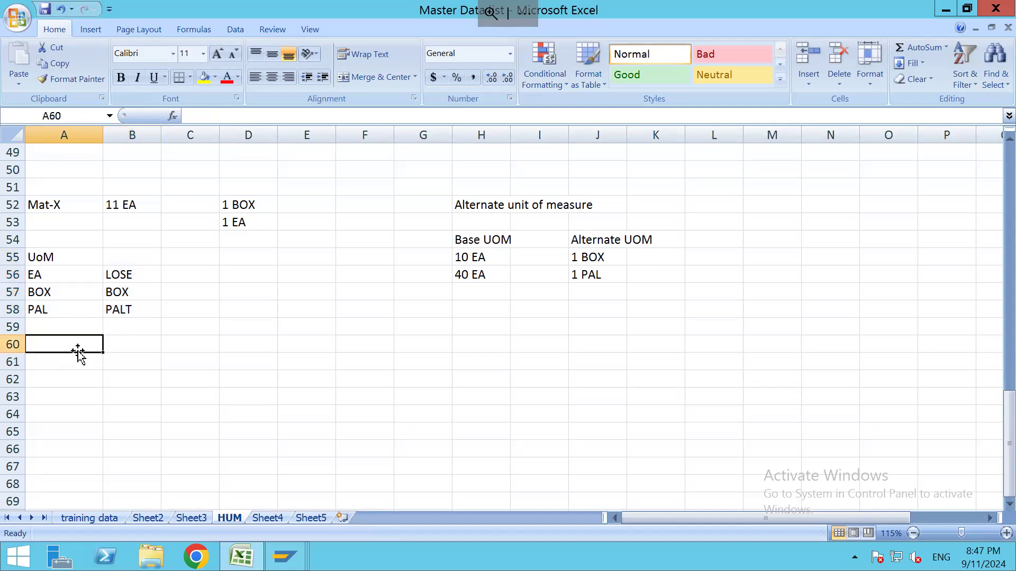
pyautogui.write('Quantit')
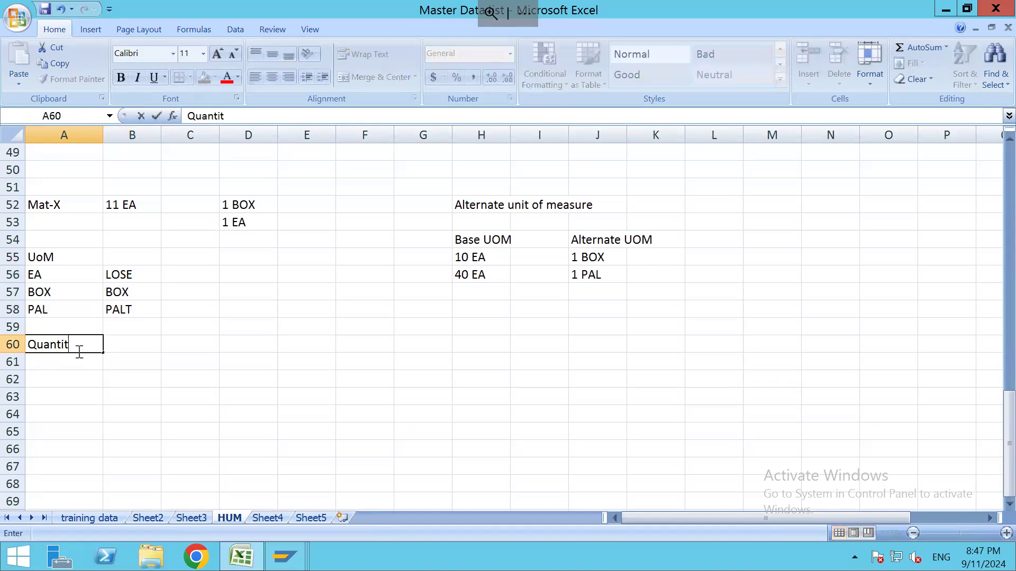
pyautogui.write('y Classification')
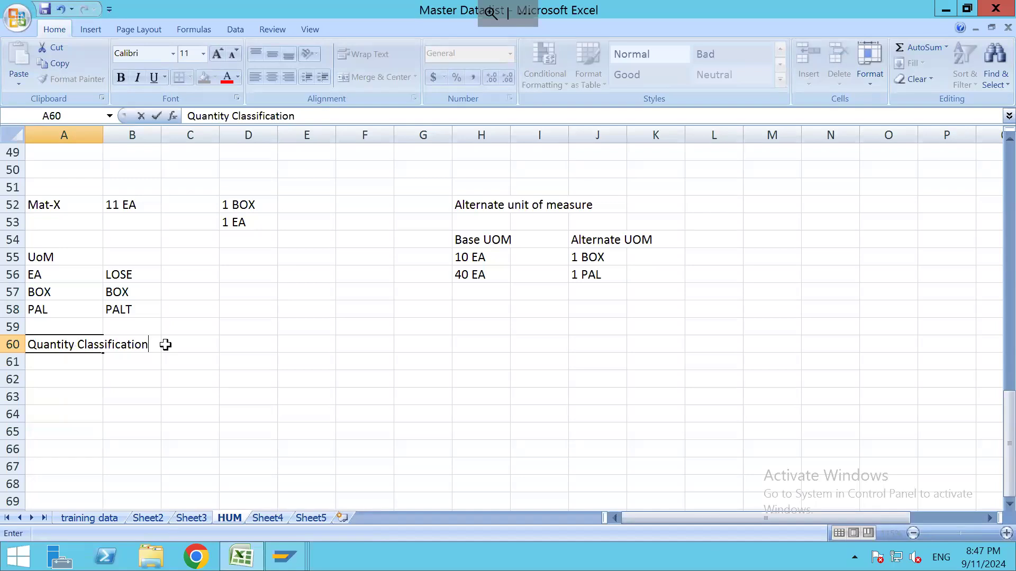
pyautogui.write('<===>UOM')
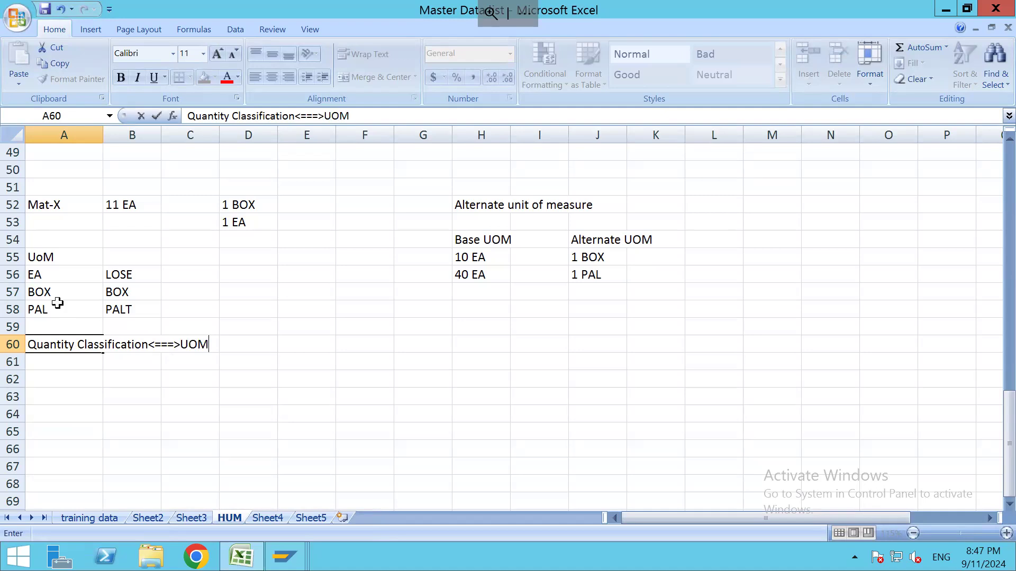
pyautogui.moveTo(82, 275); pyautogui.dragTo(67, 311)
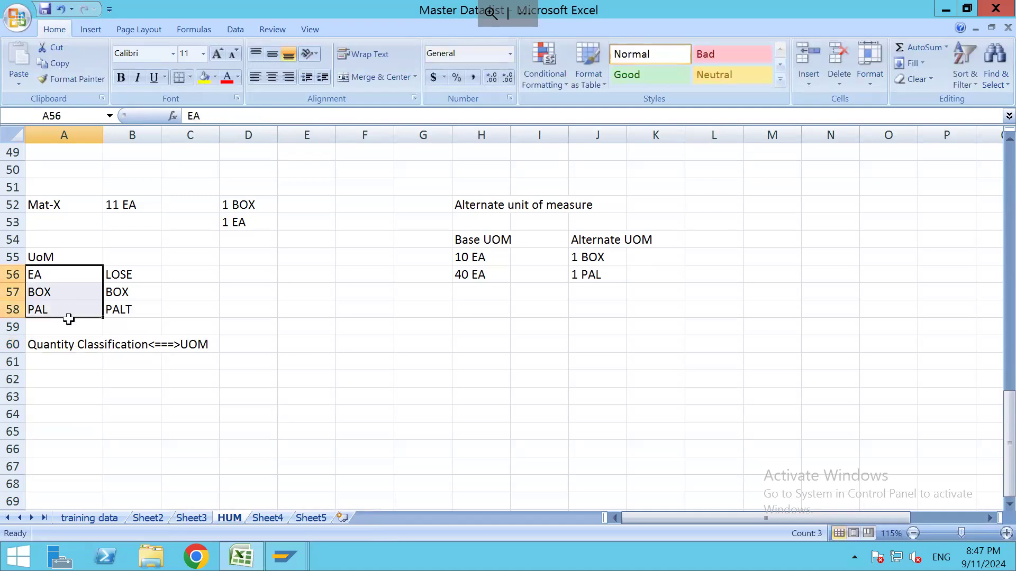
pyautogui.click(70, 344)
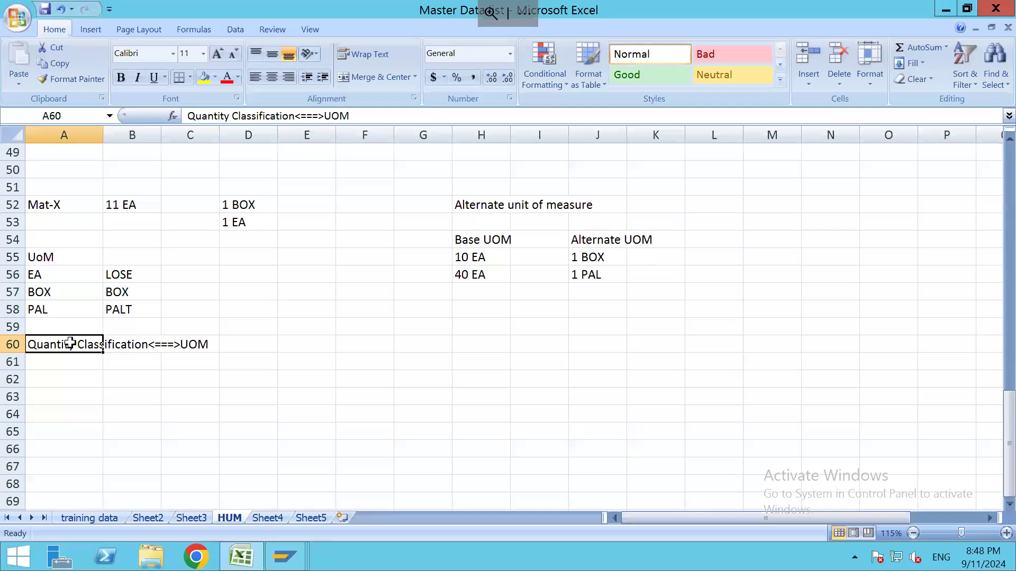
# Switch to the SAP Display IMG window and collapse the Storage Type Search, Strategies and Goods Receipt Process nodes
pyautogui.hotkey('alt', 'Tab')
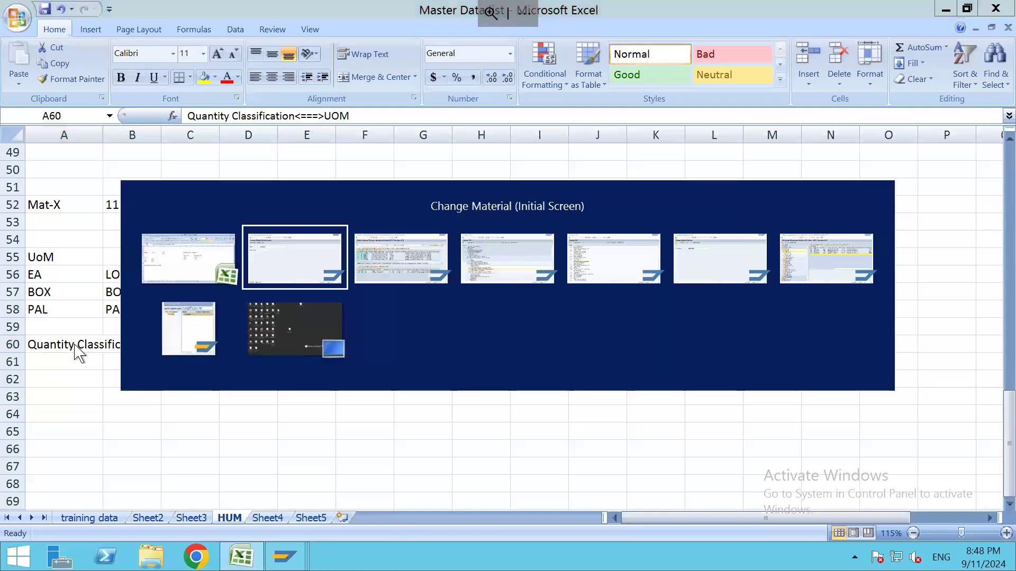
pyautogui.hotkey('alt', 'Tab')
pyautogui.hotkey('alt', 'Tab')
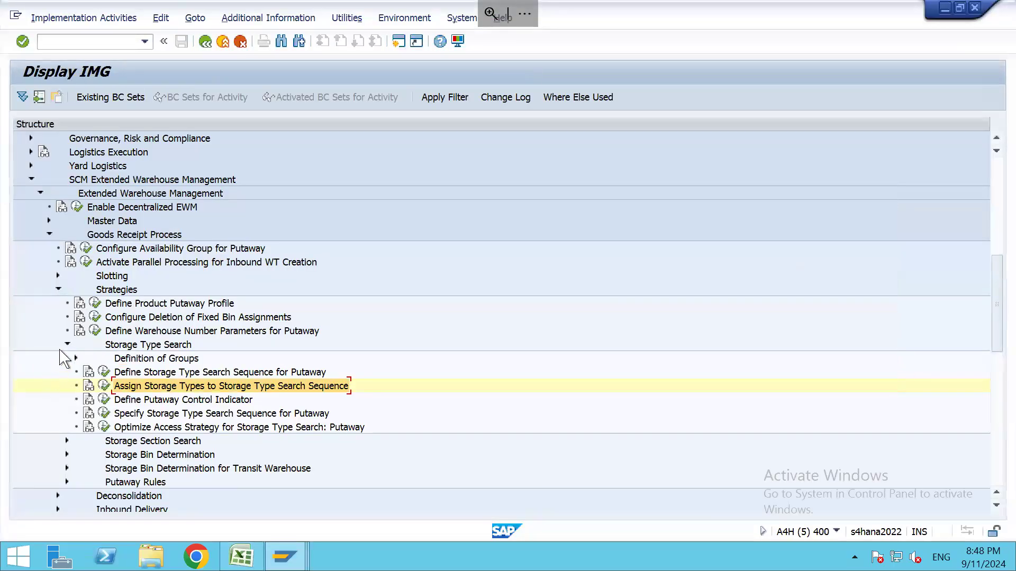
pyautogui.click(68, 344)
pyautogui.click(58, 289)
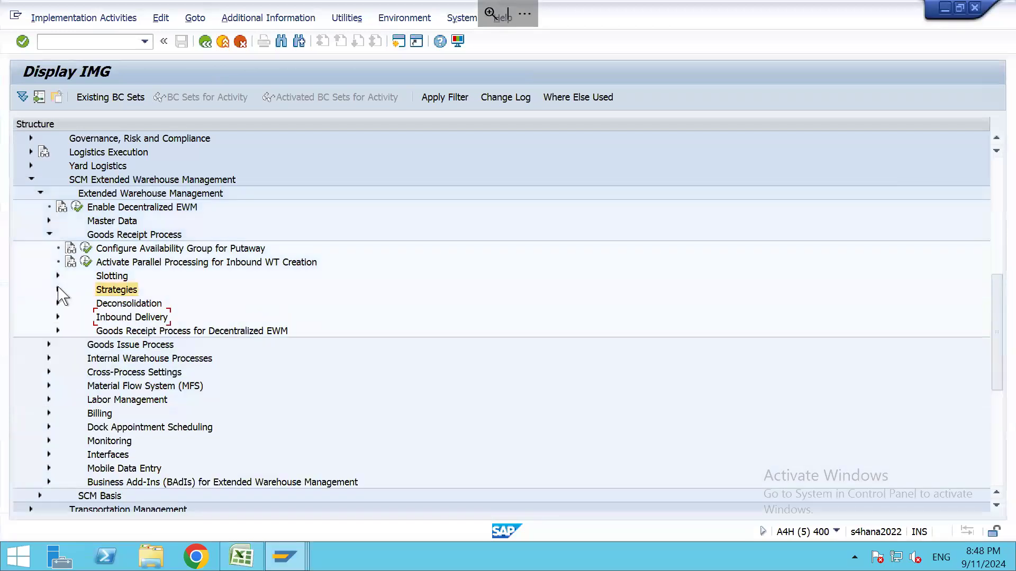
pyautogui.click(49, 233)
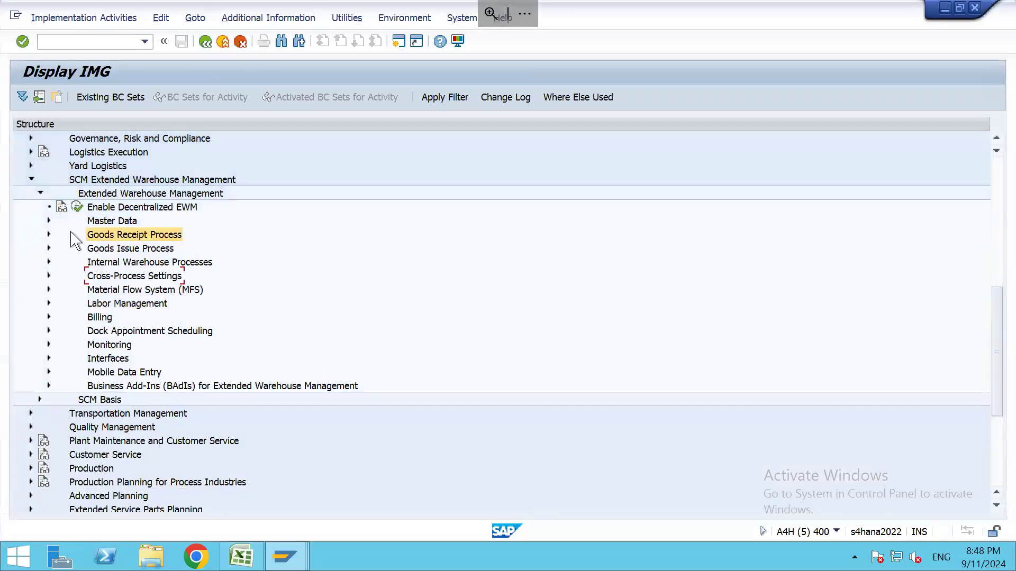
# Expand Master Data under Extended Warehouse Management and its Product node in the IMG structure
pyautogui.click(99, 224)
pyautogui.press('Right')
pyautogui.press('Down')
pyautogui.press('Down')
pyautogui.press('Down')
pyautogui.press('Down')
pyautogui.press('Down')
pyautogui.press('Down')
pyautogui.press('Down')
pyautogui.press('Down')
pyautogui.press('Down')
pyautogui.press('Down')
pyautogui.press('Down')
pyautogui.press('Down')
pyautogui.press('Down')
pyautogui.press('Down')
pyautogui.press('Down')
pyautogui.press('Down')
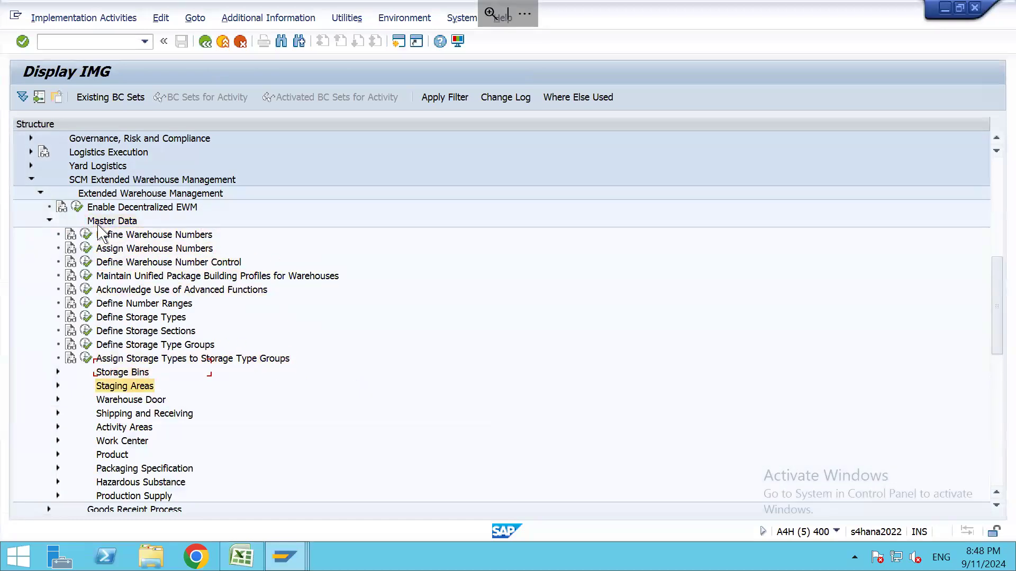
pyautogui.press('Down')
pyautogui.press('Right')
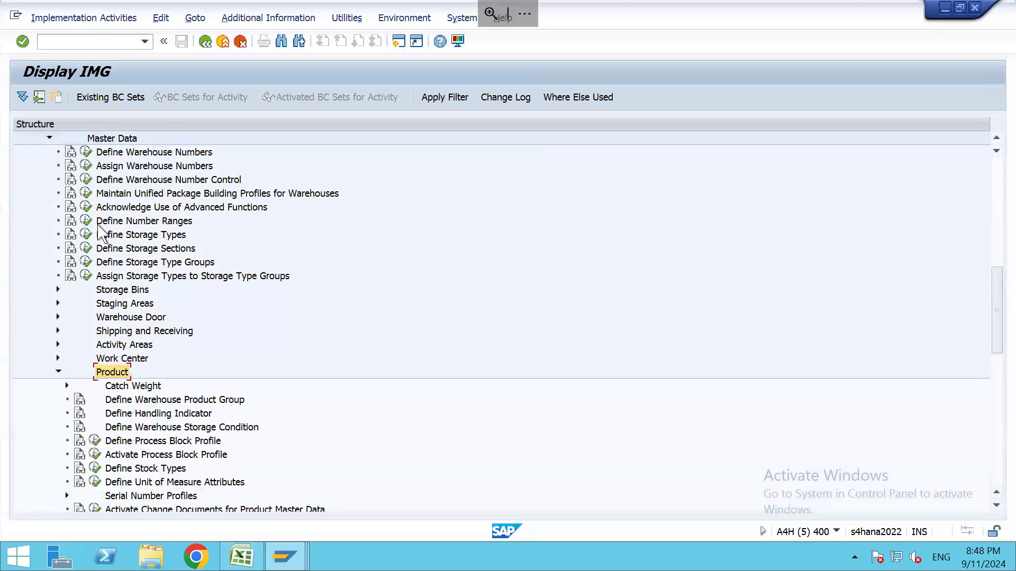
# View the Define Unit of Measure Attributes activity under Product, then return to the IMG structure
pyautogui.press('Down')
pyautogui.press('Down')
pyautogui.press('Down')
pyautogui.press('Down')
pyautogui.press('Down')
pyautogui.press('Down')
pyautogui.press('Down')
pyautogui.press('Down')
pyautogui.press('Down')
pyautogui.press('Down')
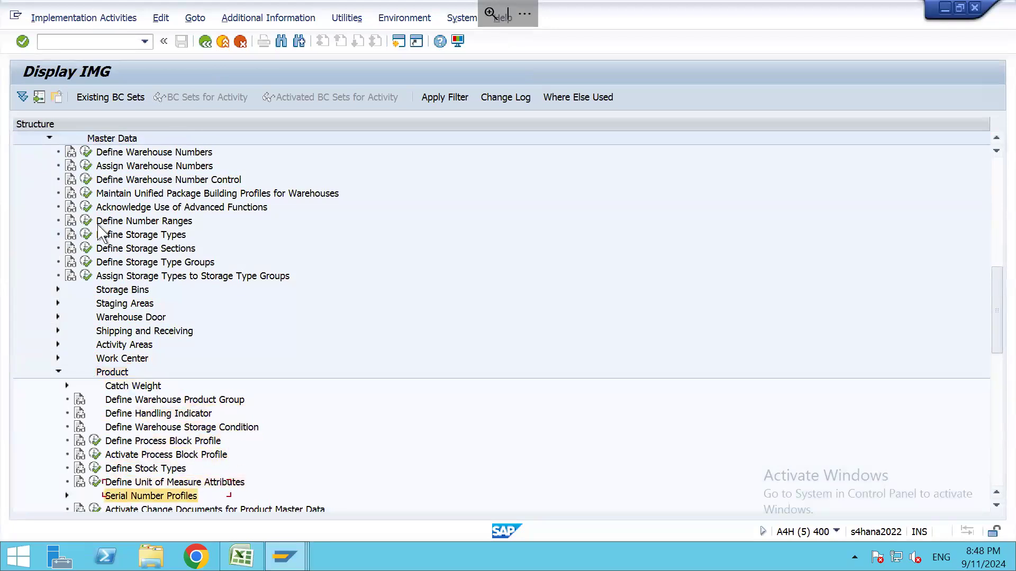
pyautogui.press('Up')
pyautogui.press('Up')
pyautogui.press('Up')
pyautogui.press('Up')
pyautogui.press('Up')
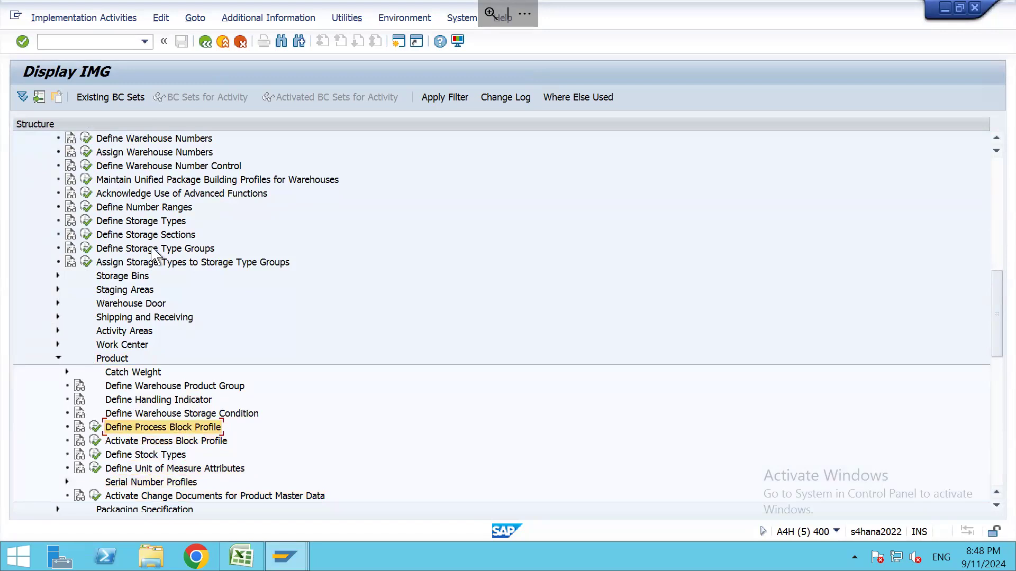
pyautogui.scroll(-2, 165, 407)
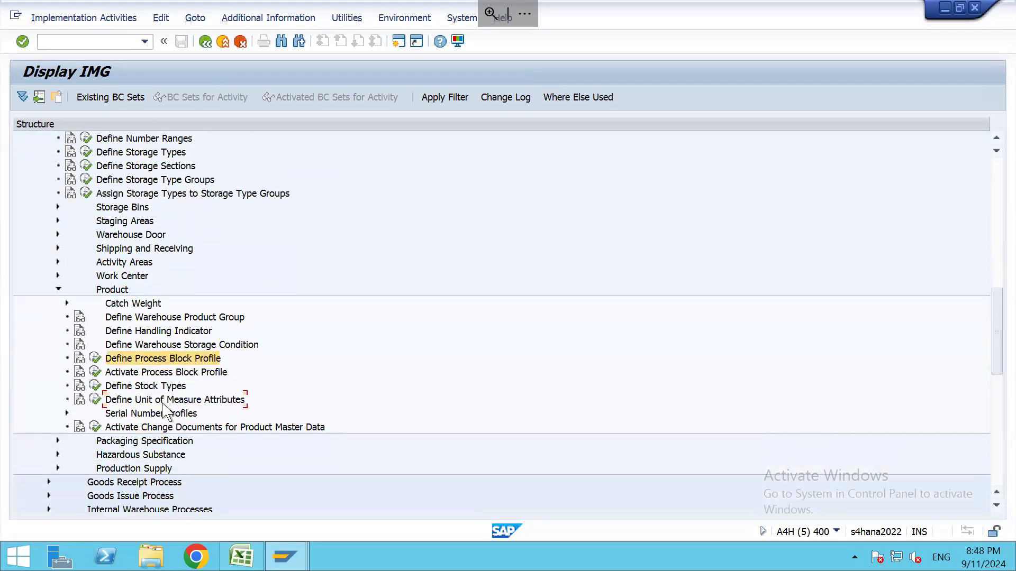
pyautogui.click(165, 403)
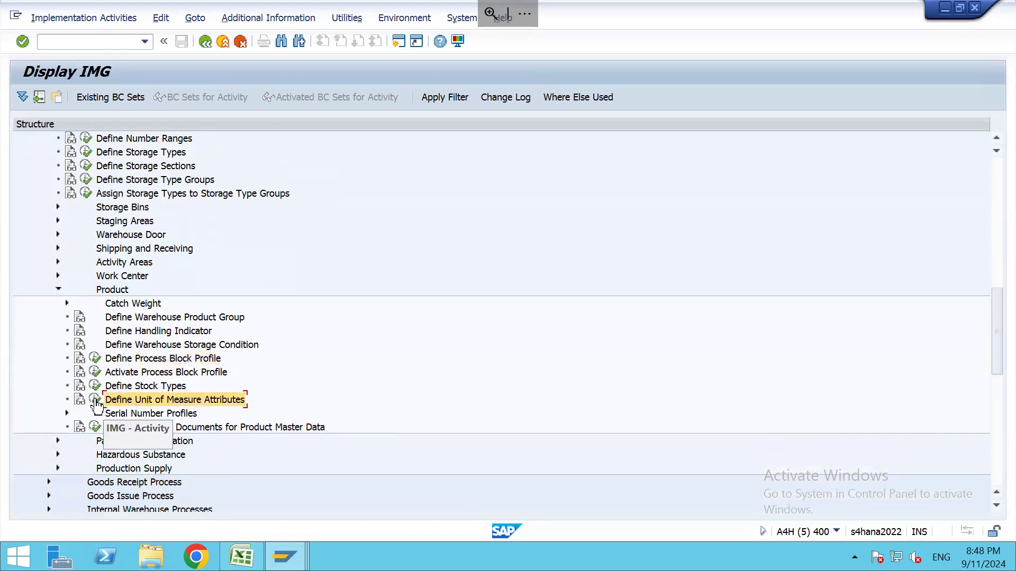
pyautogui.click(96, 400)
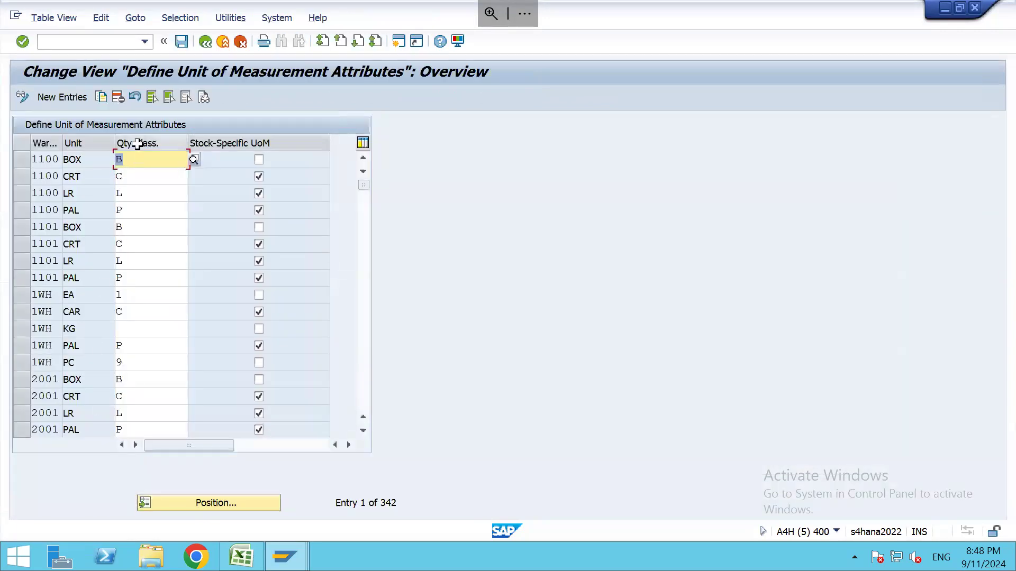
pyautogui.click(206, 43)
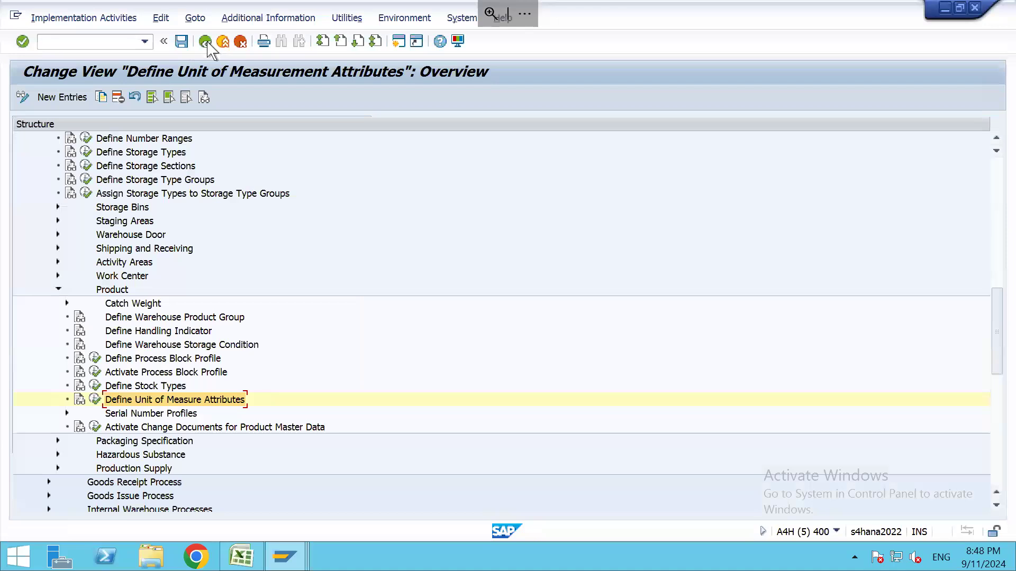
# Collapse Product and Master Data, and expand the Warehouse Task node under Cross-Process Settings
pyautogui.click(58, 289)
pyautogui.scroll(3, 90, 235)
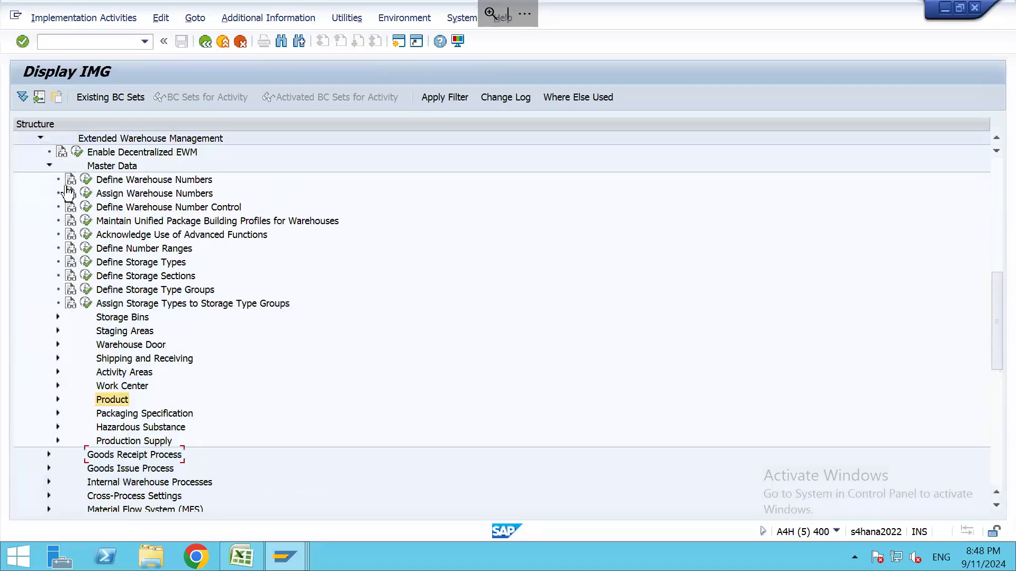
pyautogui.click(48, 165)
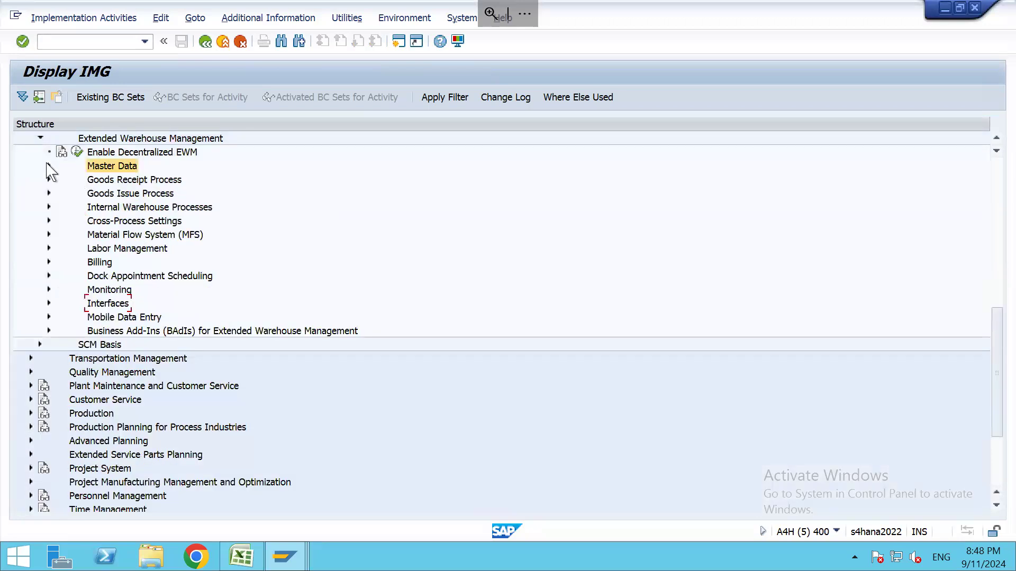
pyautogui.click(111, 222)
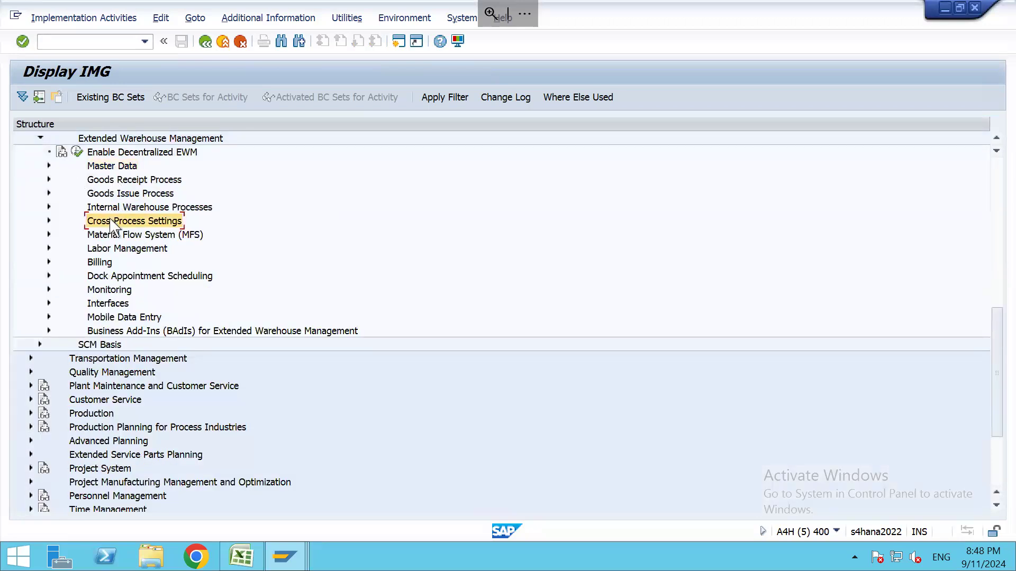
pyautogui.press('Right')
pyautogui.press('Down')
pyautogui.press('Down')
pyautogui.press('Down')
pyautogui.press('Down')
pyautogui.press('Down')
pyautogui.press('Right')
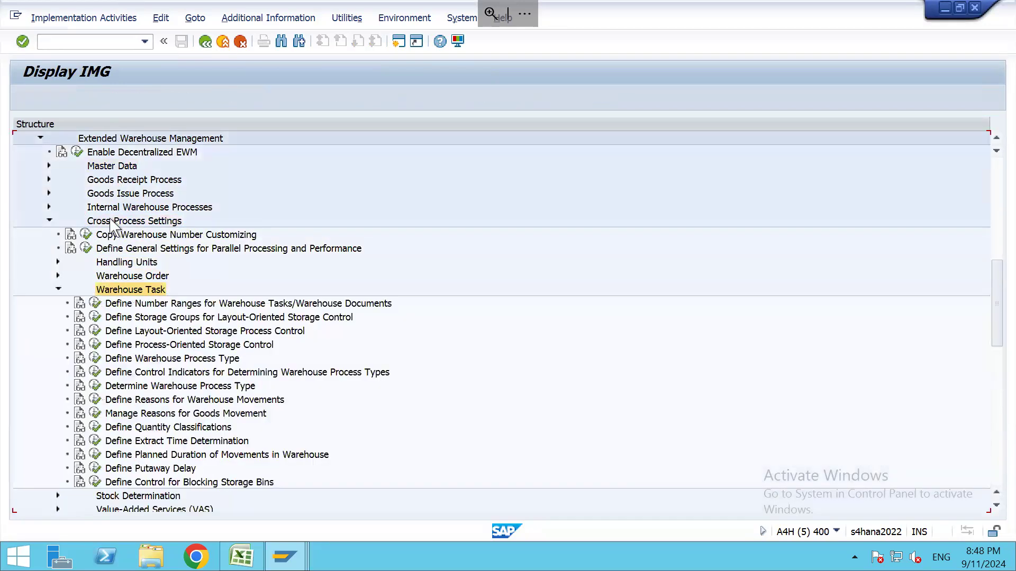
# Open the Define Quantity Classifications activity under Warehouse Task
pyautogui.press('Down')
pyautogui.press('Down')
pyautogui.press('Down')
pyautogui.press('Down')
pyautogui.press('Down')
pyautogui.press('Down')
pyautogui.press('Down')
pyautogui.press('Down')
pyautogui.press('Down')
pyautogui.press('Down')
pyautogui.press('Down')
pyautogui.press('Down')
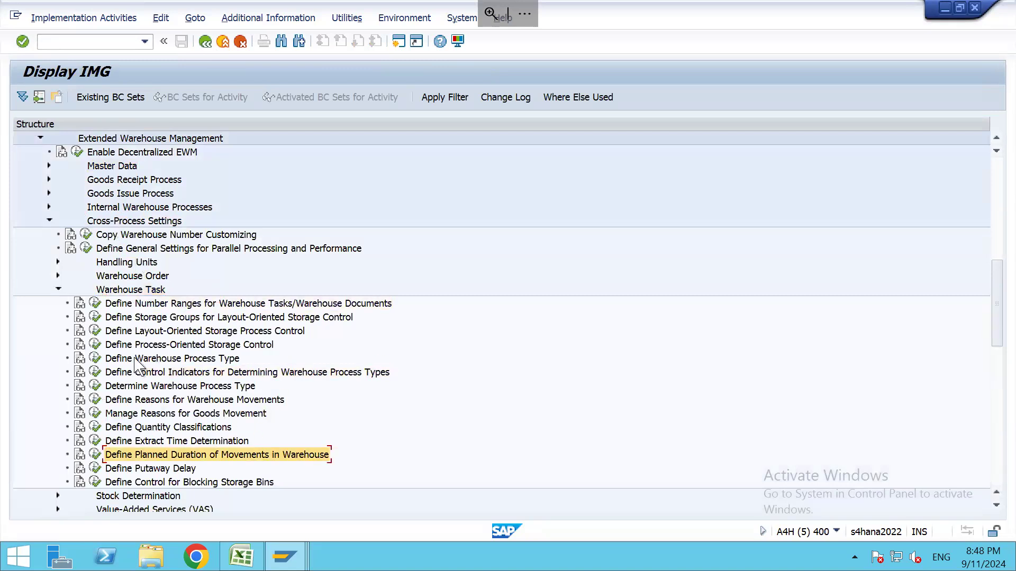
pyautogui.click(145, 429)
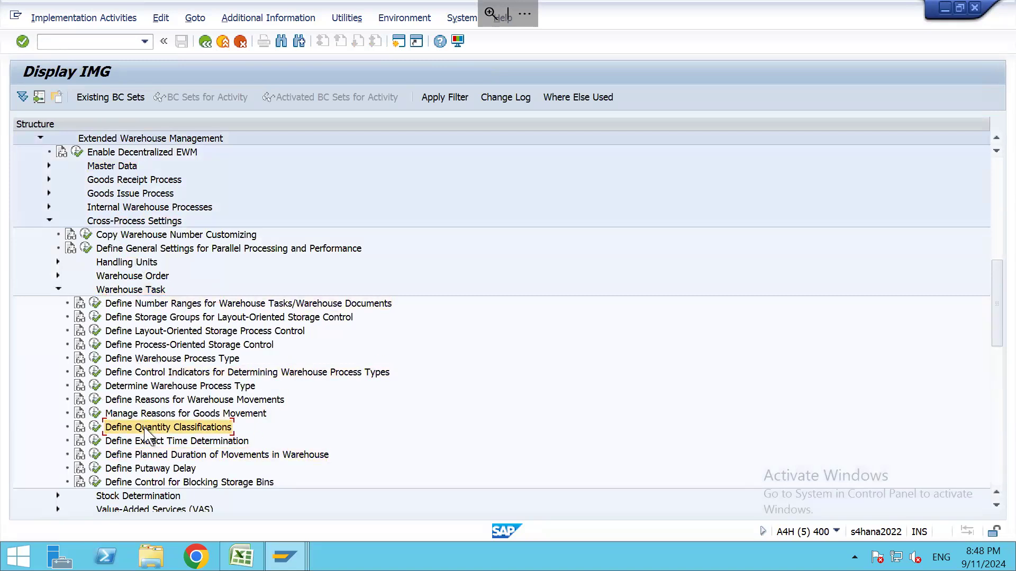
pyautogui.click(95, 429)
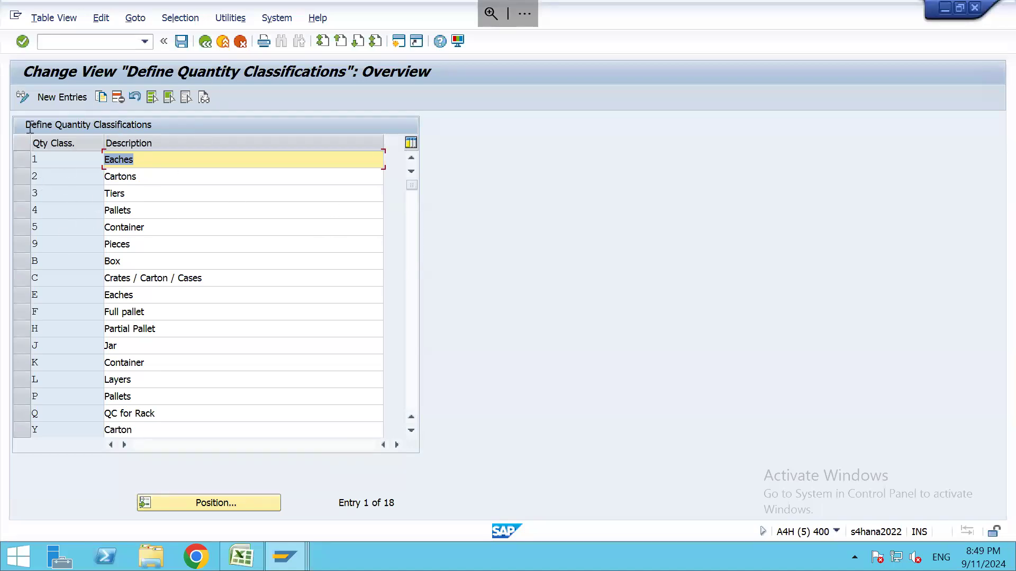
# Examine the list of quantity classification codes and their descriptions
pyautogui.click(70, 354)
pyautogui.scroll(-5, 70, 353)
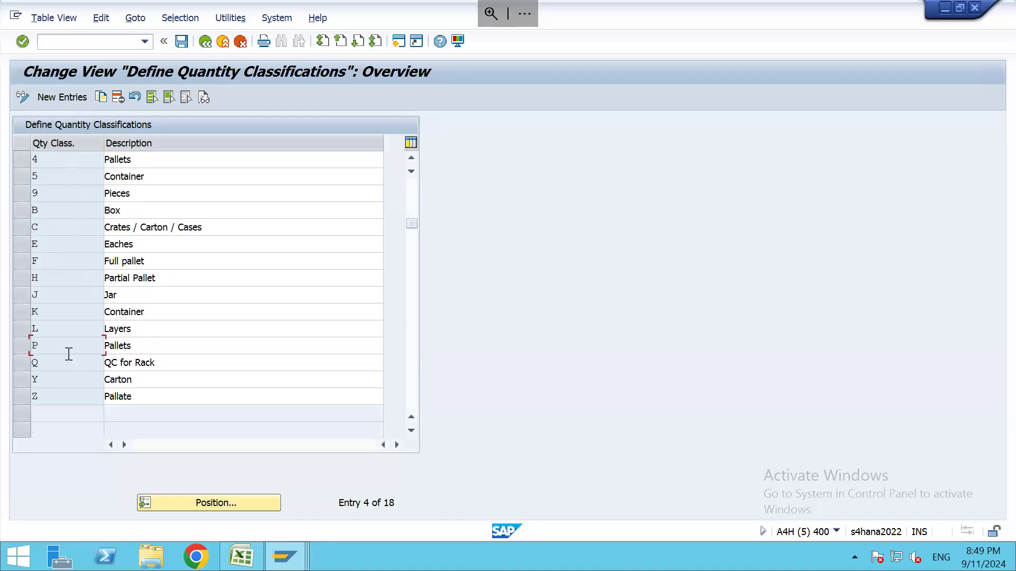
pyautogui.scroll(4, 69, 354)
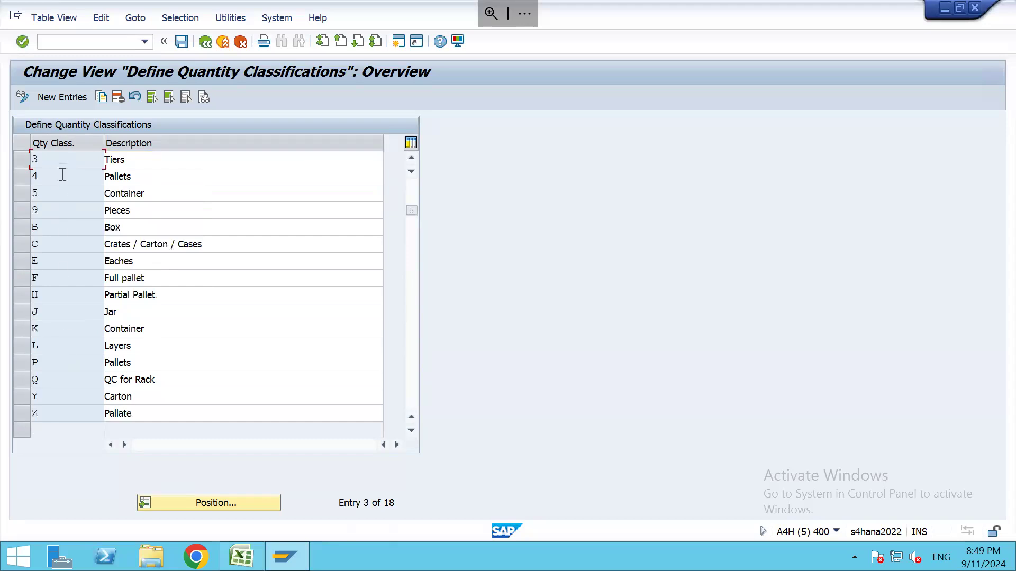
# Mark the quantity classifications B (Box), P (Pallets) and E (Eaches) in the list, and return to the IMG structure
pyautogui.scroll(1, 62, 172)
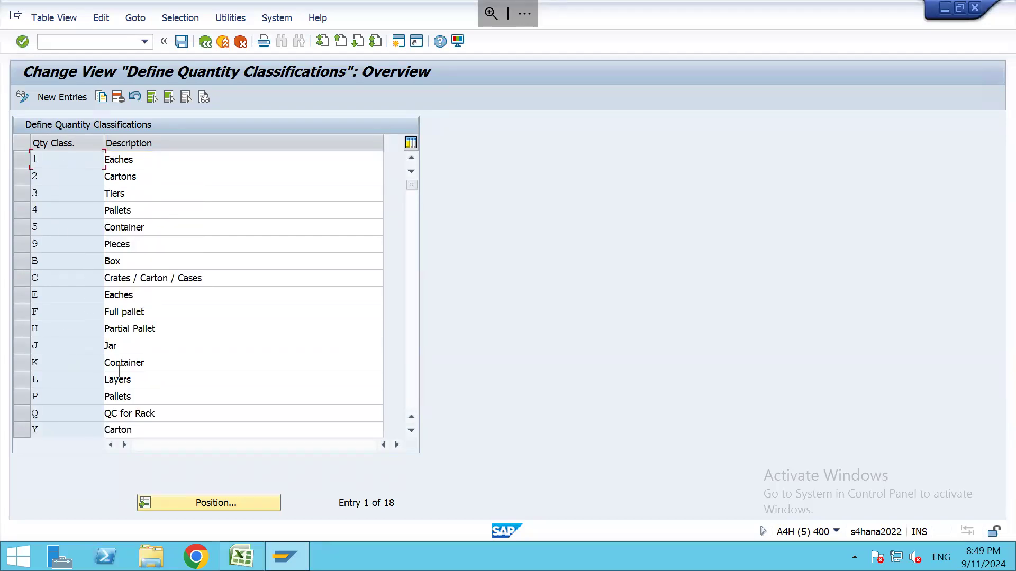
pyautogui.click(22, 263)
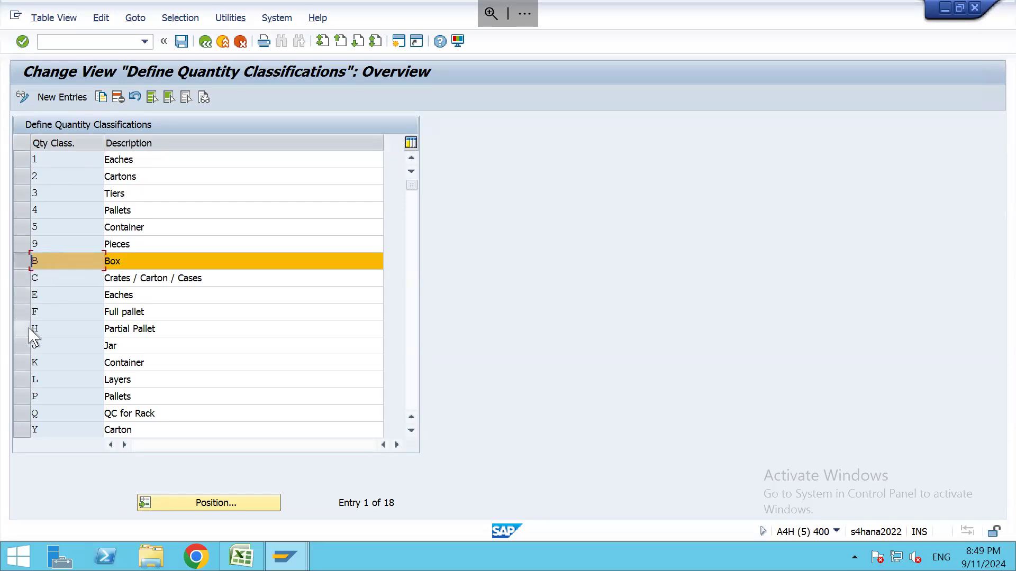
pyautogui.click(23, 398)
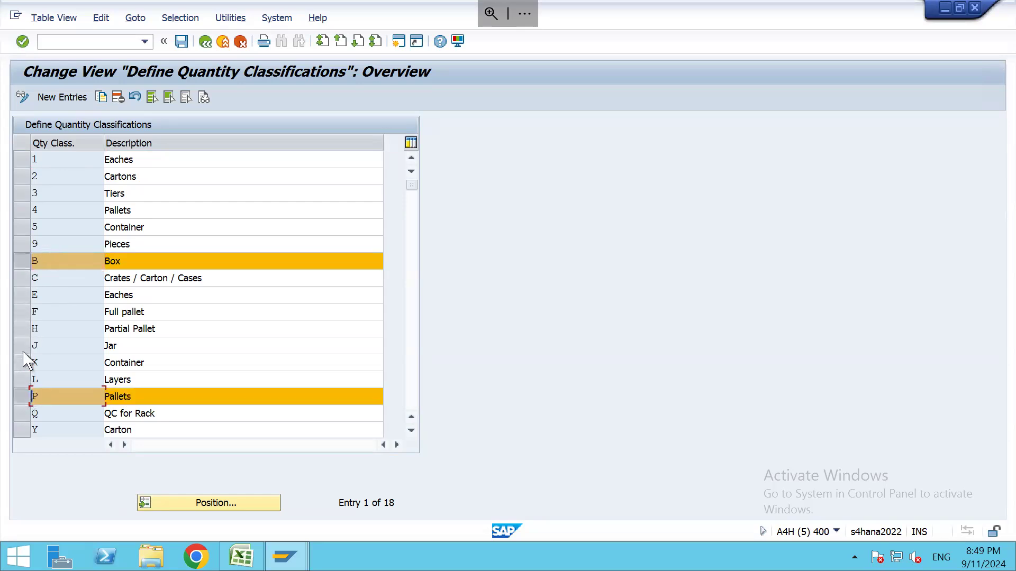
pyautogui.click(22, 298)
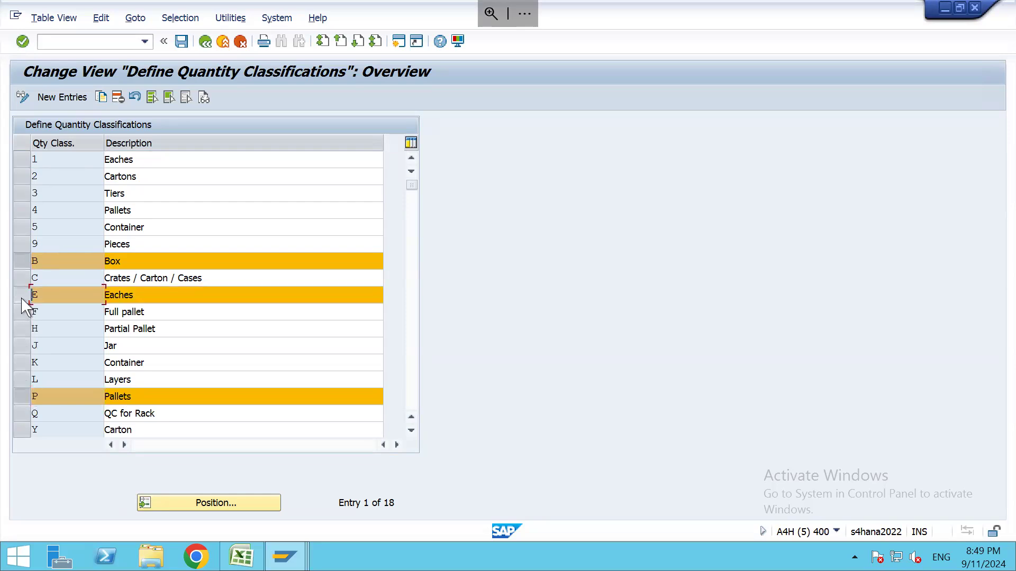
pyautogui.click(211, 46)
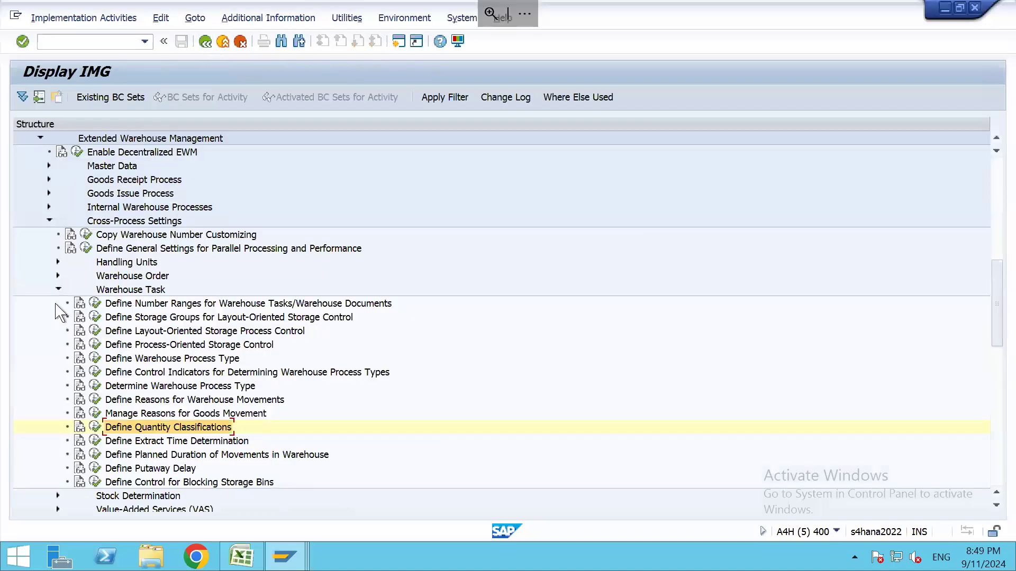
# Collapse Warehouse Task and Cross-Process Settings, and expand the Master Data node under Extended Warehouse Management
pyautogui.click(59, 290)
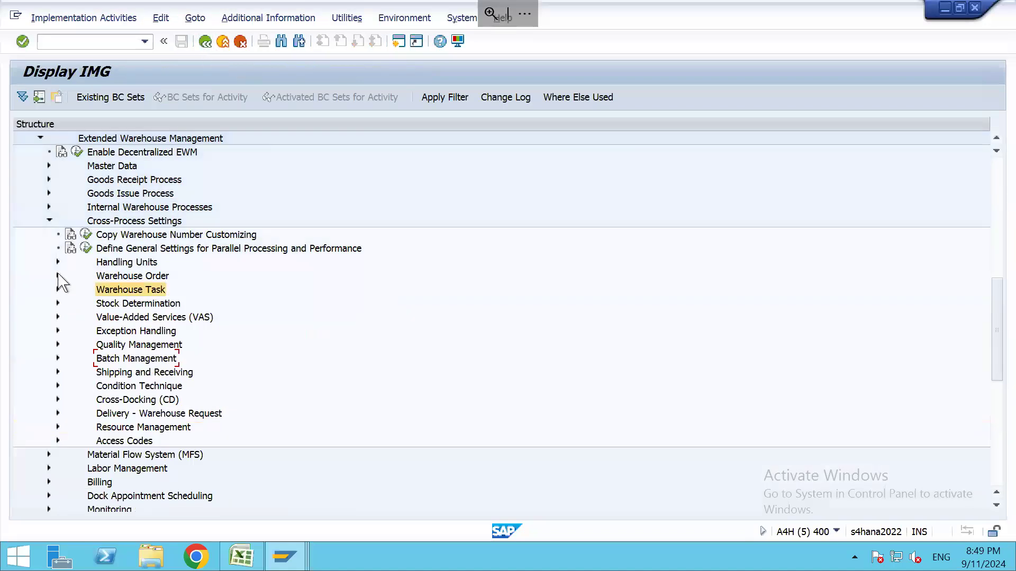
pyautogui.click(49, 221)
pyautogui.click(111, 168)
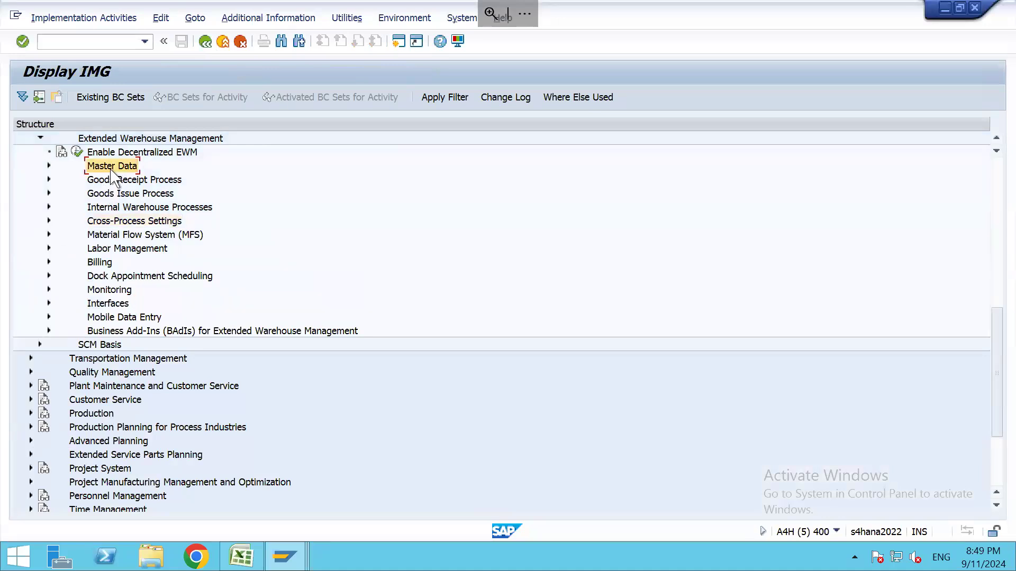
pyautogui.doubleClick(111, 169)
# Open the Define Unit of Measure Attributes activity under Product in Master Data
pyautogui.press('Down')
pyautogui.press('Down')
pyautogui.press('Down')
pyautogui.press('Down')
pyautogui.press('Down')
pyautogui.press('Down')
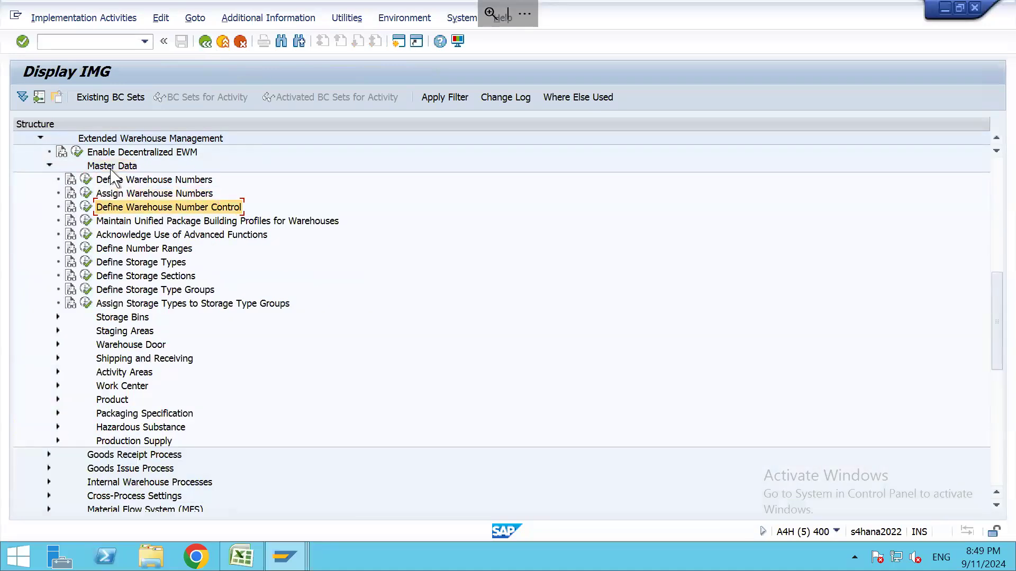
pyautogui.press('Down')
pyautogui.press('Down')
pyautogui.press('Down')
pyautogui.press('Down')
pyautogui.press('Down')
pyautogui.press('Down')
pyautogui.press('Down')
pyautogui.press('Down')
pyautogui.press('Down')
pyautogui.press('Down')
pyautogui.press('Down')
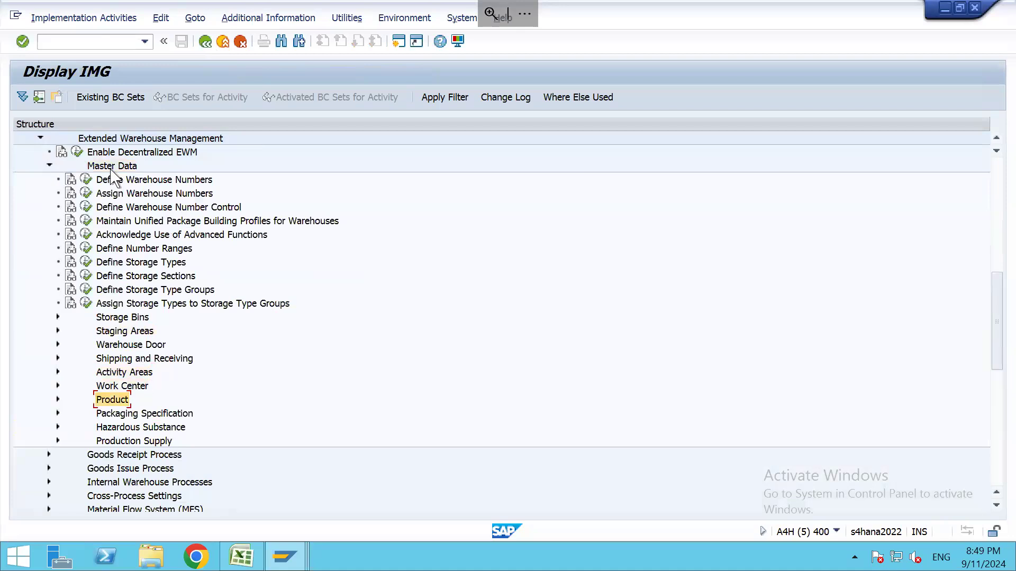
pyautogui.press('Right')
pyautogui.press('Down')
pyautogui.press('Down')
pyautogui.press('Down')
pyautogui.press('Down')
pyautogui.press('Down')
pyautogui.press('Down')
pyautogui.press('Down')
pyautogui.press('Down')
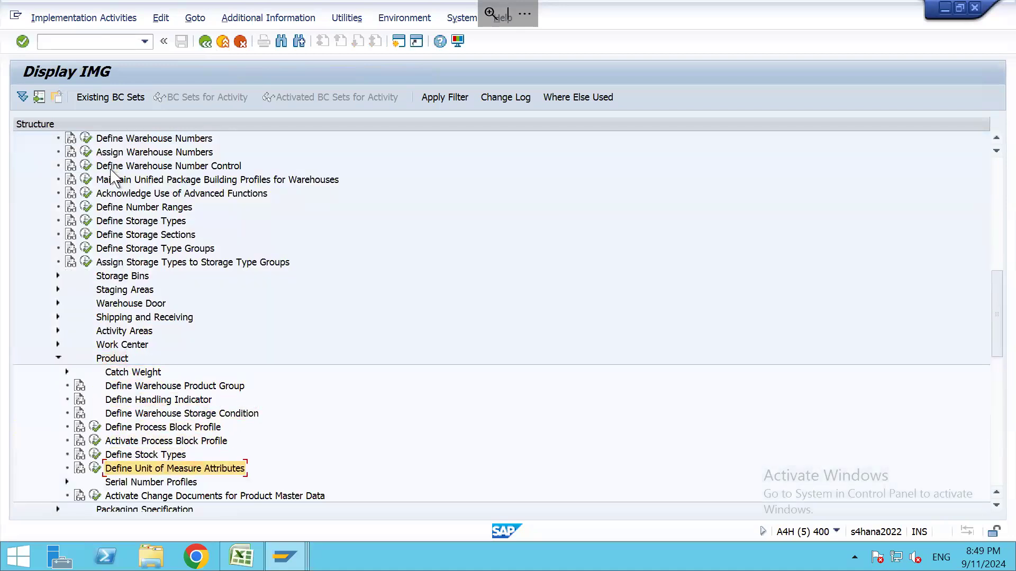
pyautogui.click(96, 470)
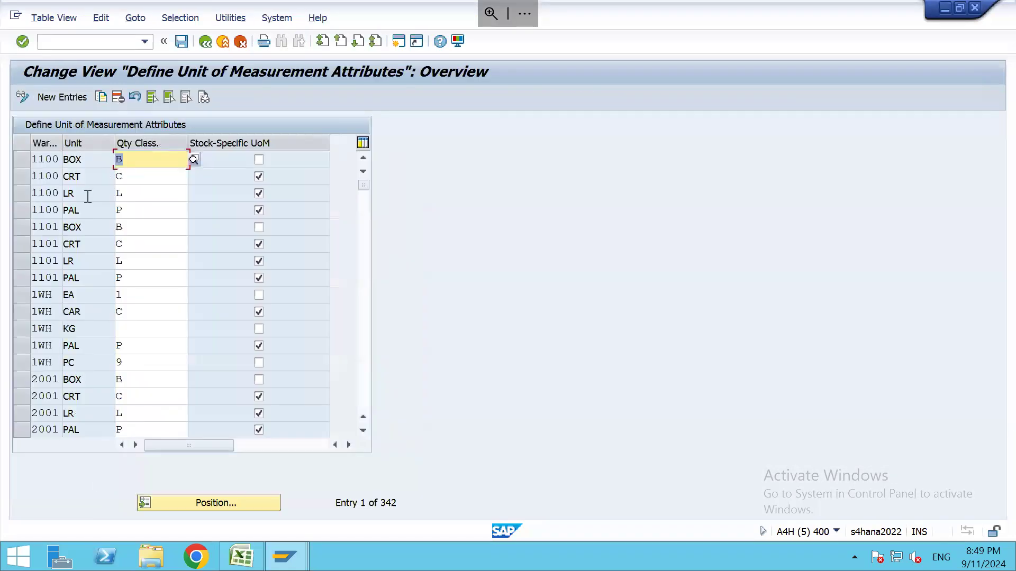
# Create a new unit of measurement attribute entry for warehouse A073, unit EA, with quantity classification E (Eaches)
pyautogui.click(62, 97)
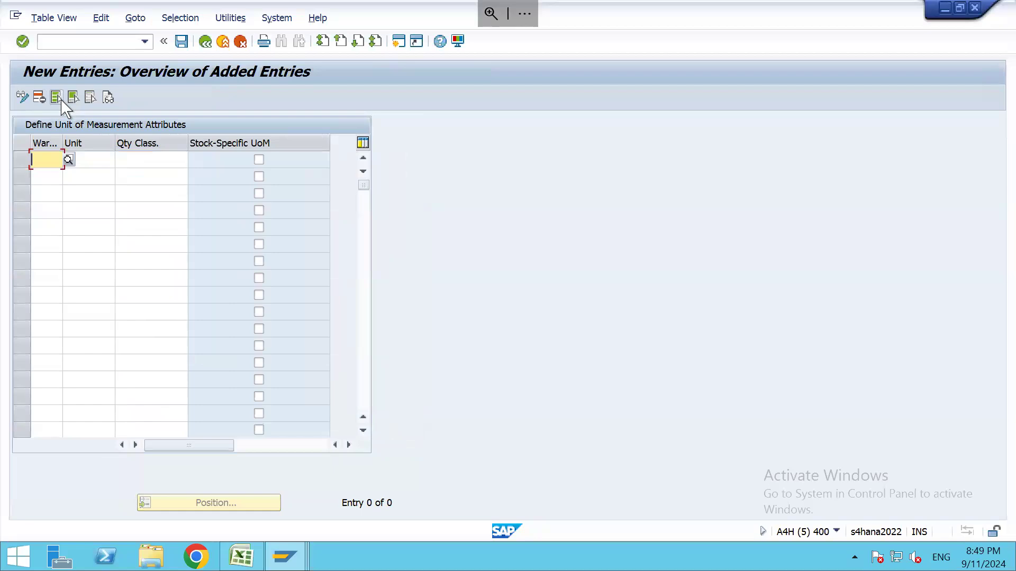
pyautogui.write('A073')
pyautogui.press('Tab')
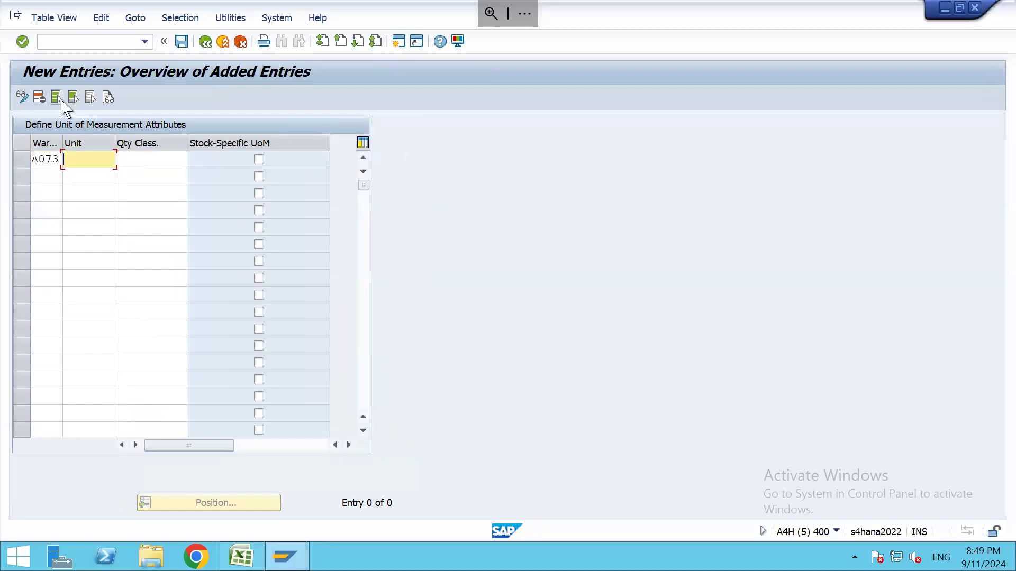
pyautogui.write('EA')
pyautogui.press('Tab')
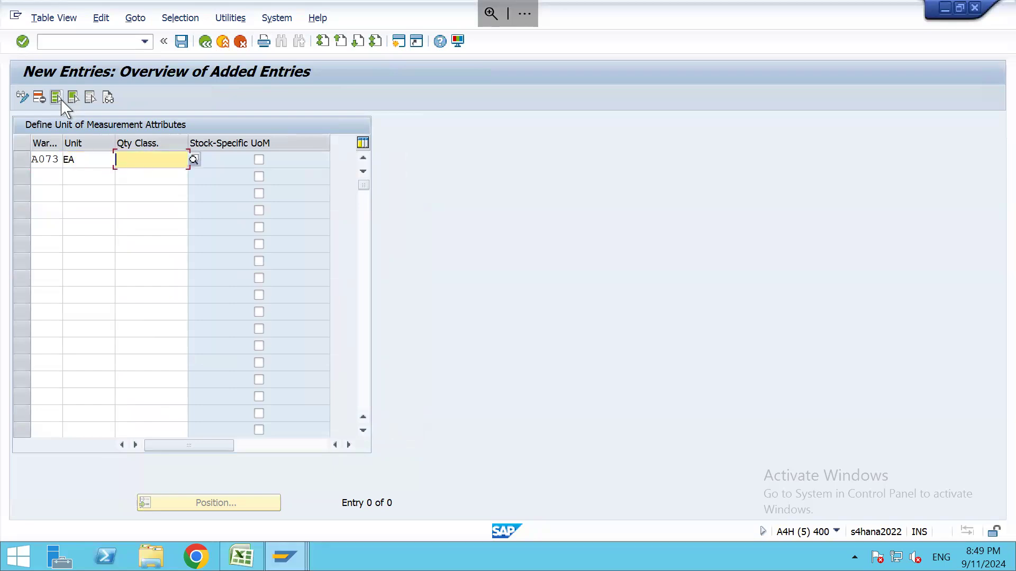
pyautogui.click(200, 170)
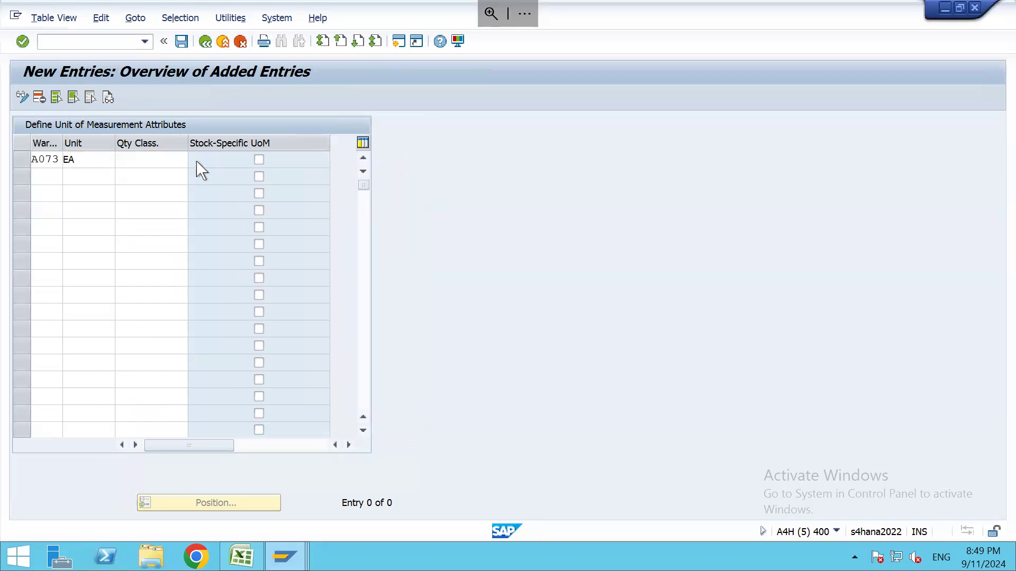
pyautogui.press('F4')
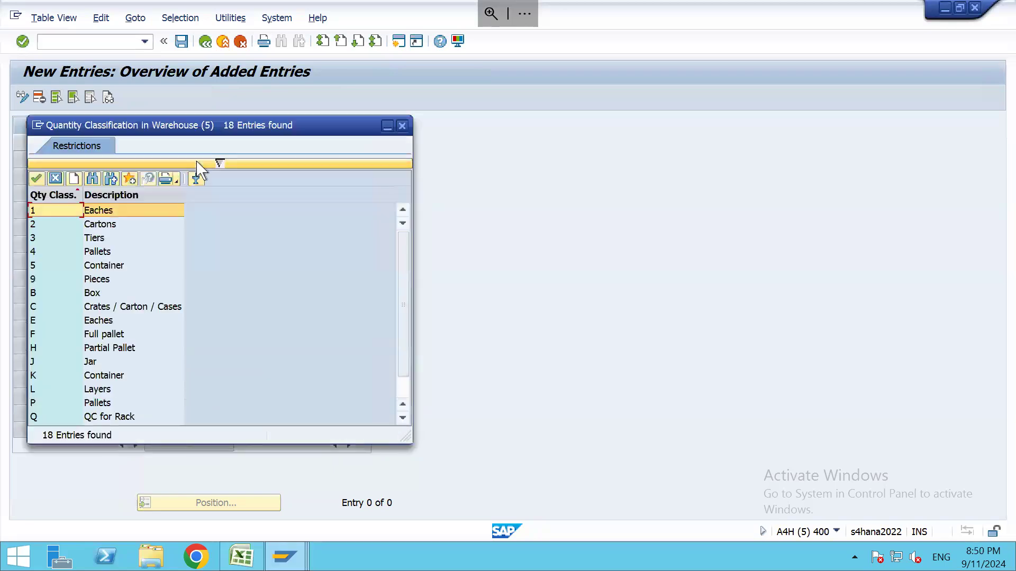
pyautogui.click(97, 324)
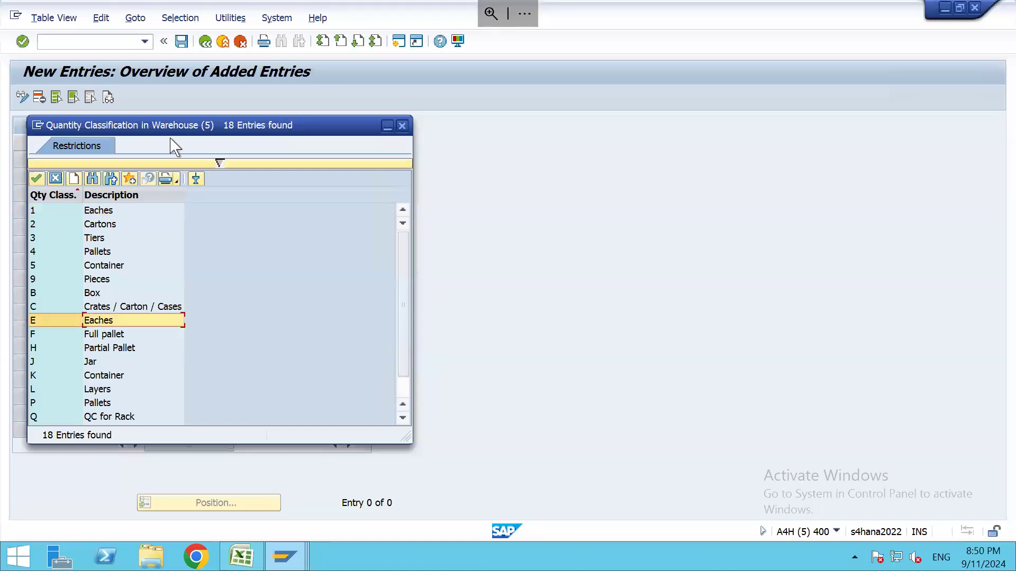
pyautogui.moveTo(206, 125); pyautogui.dragTo(340, 126)
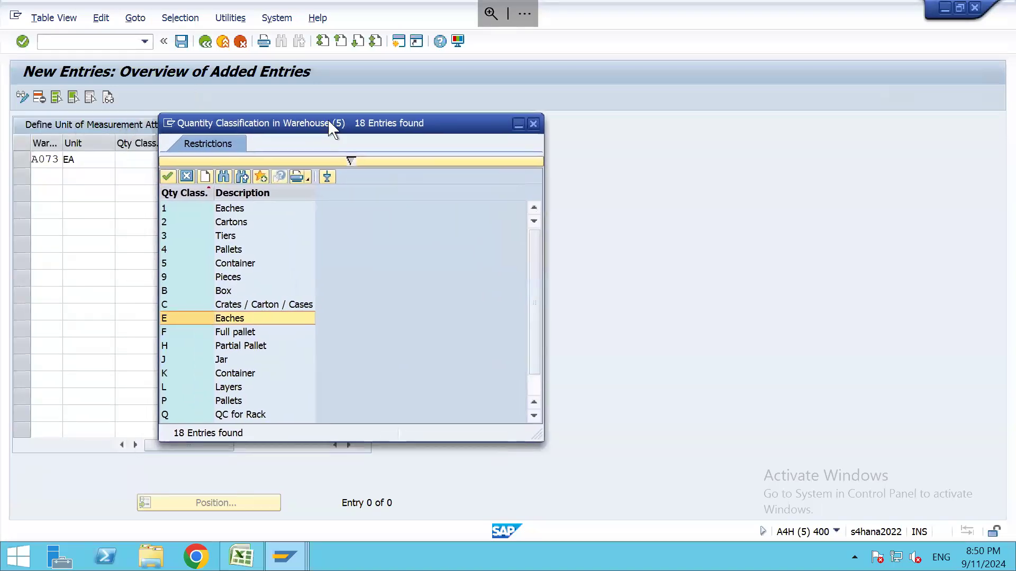
pyautogui.click(231, 319)
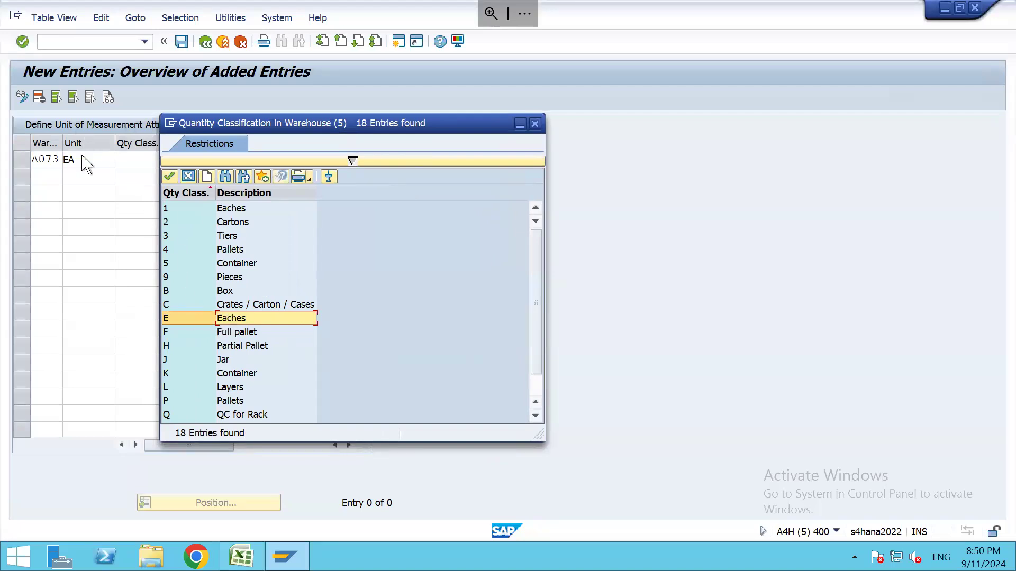
pyautogui.doubleClick(182, 322)
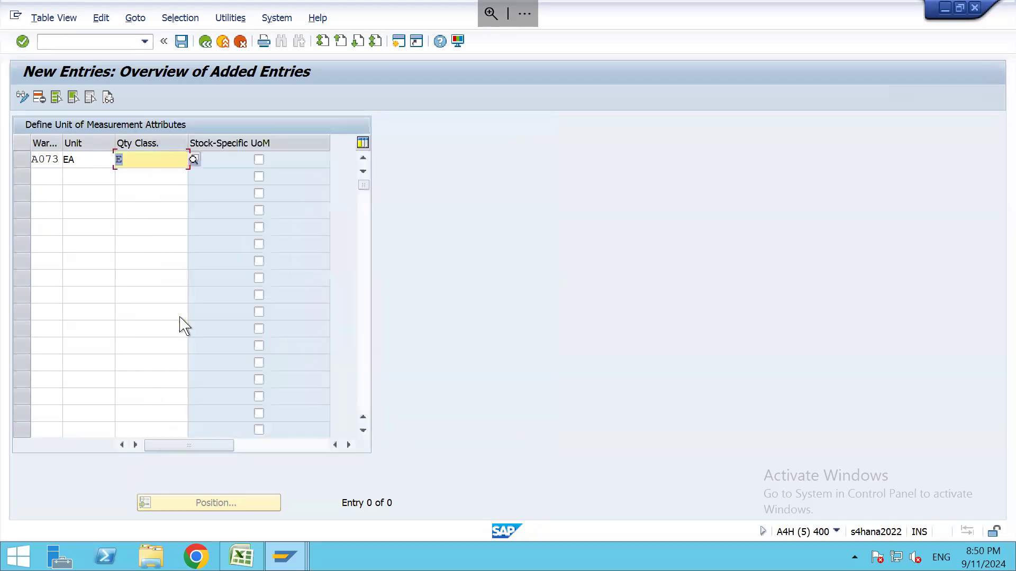
# Add a second entry with warehouse A093, unit BOX and quantity classification B (Box)
pyautogui.click(47, 178)
pyautogui.write('A093')
pyautogui.press('Tab')
pyautogui.write('BOX')
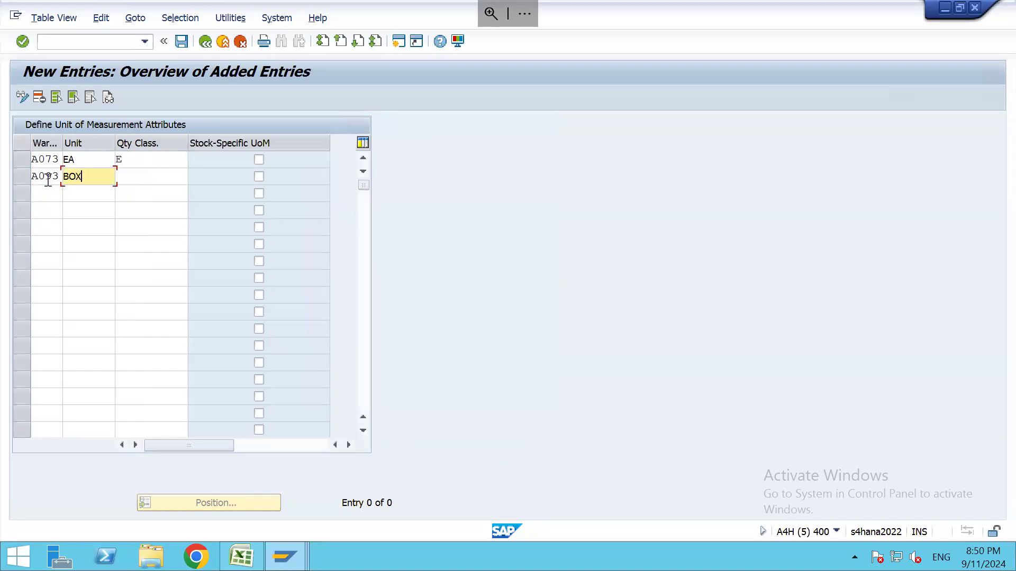
pyautogui.press('Tab')
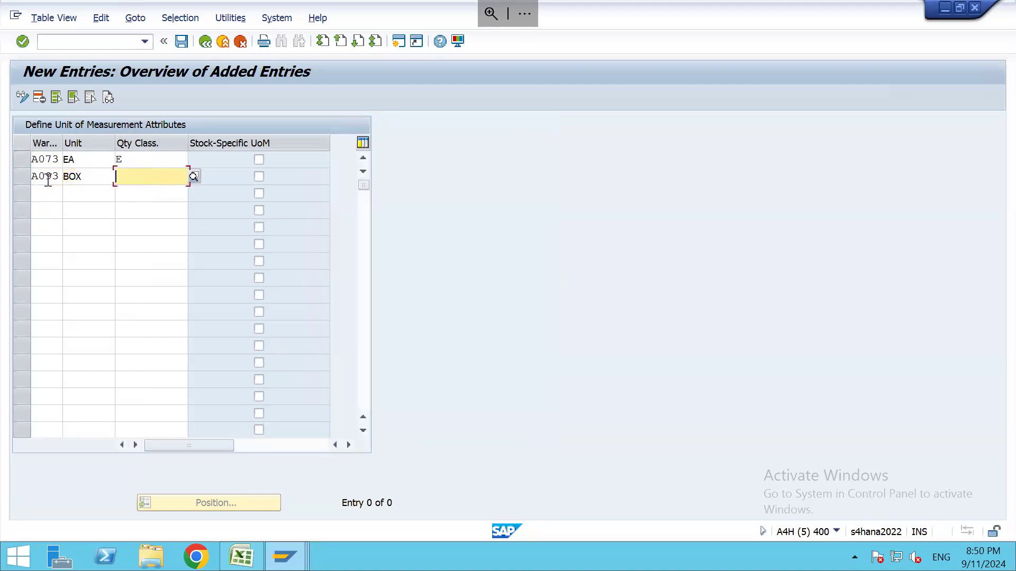
pyautogui.press('F4')
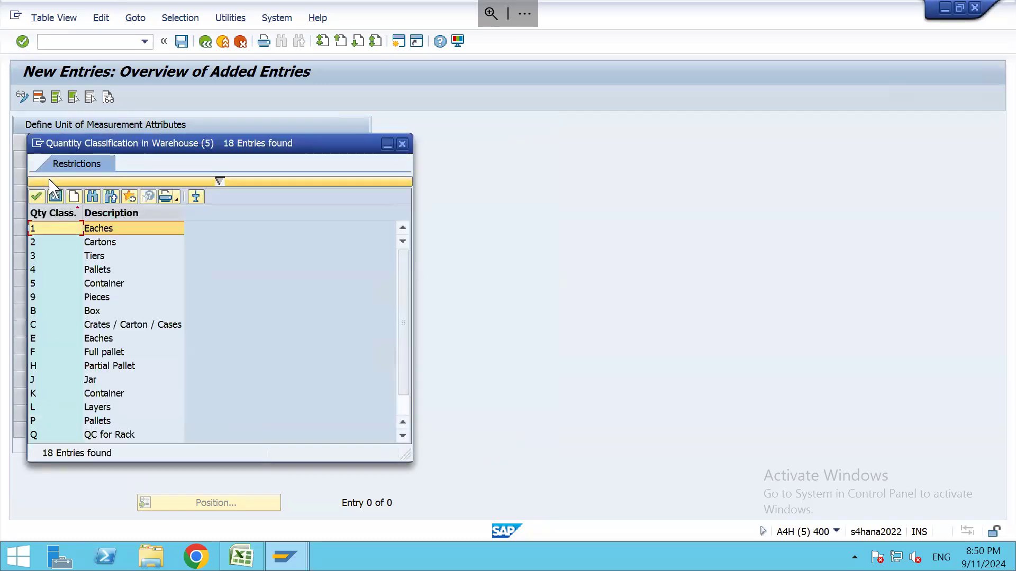
pyautogui.doubleClick(99, 312)
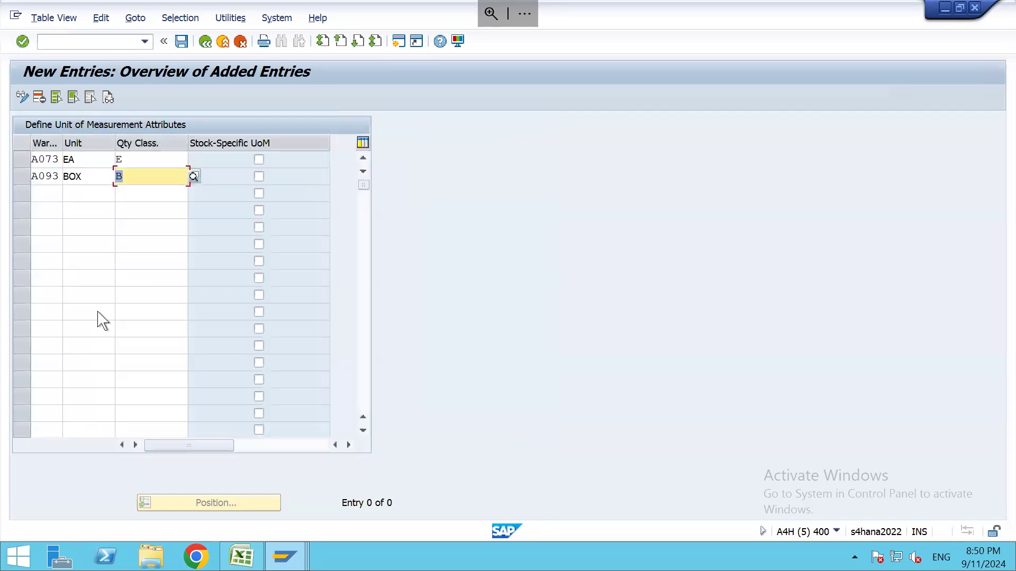
# Correct the warehouse number of the BOX entry to A073
pyautogui.click(50, 196)
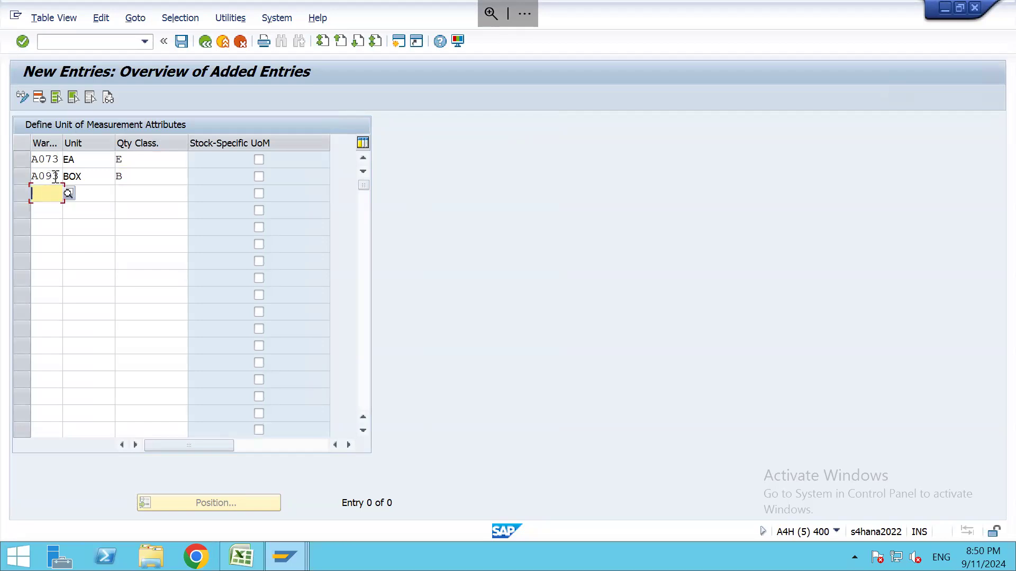
pyautogui.click(55, 176)
pyautogui.press('BackSpace')
pyautogui.press('BackSpace')
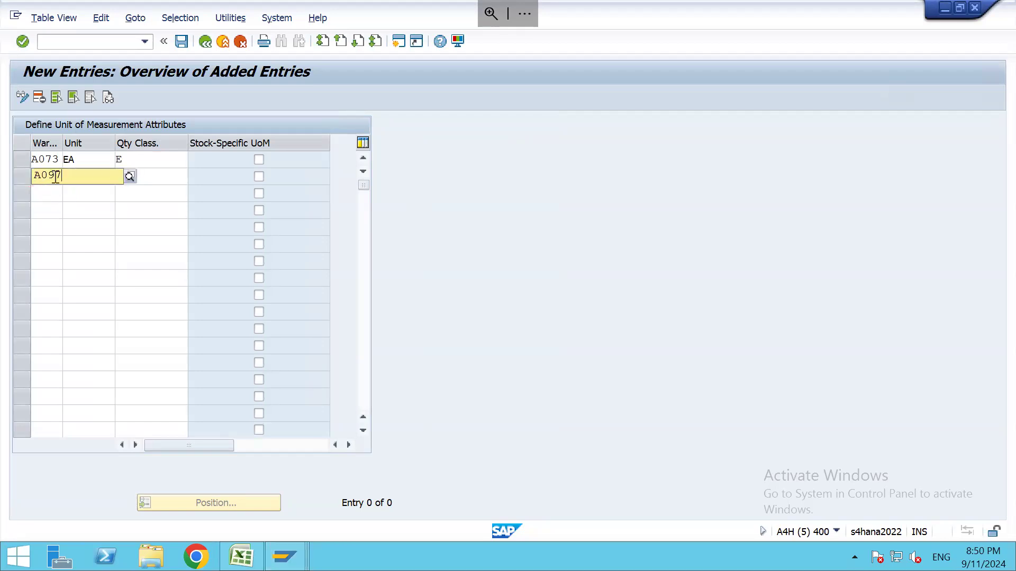
pyautogui.write('73')
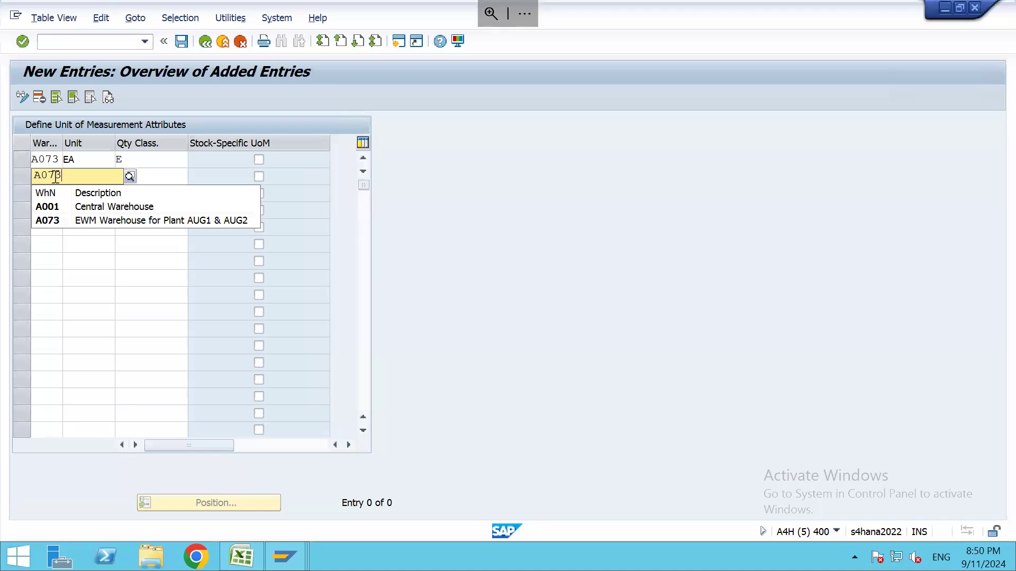
pyautogui.press('Tab')
pyautogui.press('Tab')
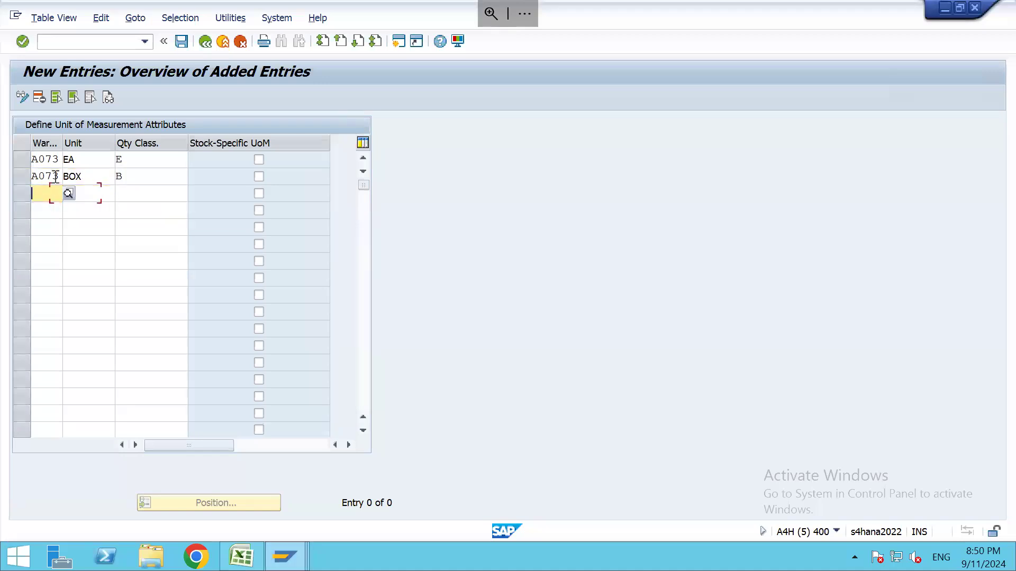
# Add a third entry for warehouse A073, unit PAL, with quantity classification P (Pallets), and validate the entries
pyautogui.write('A073')
pyautogui.press('Tab')
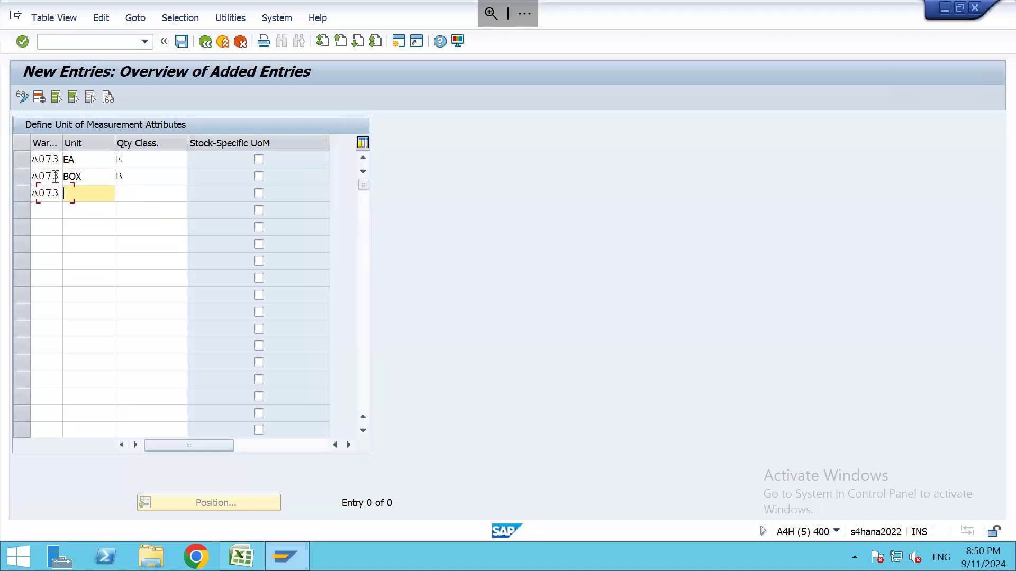
pyautogui.write('PAL')
pyautogui.press('Tab')
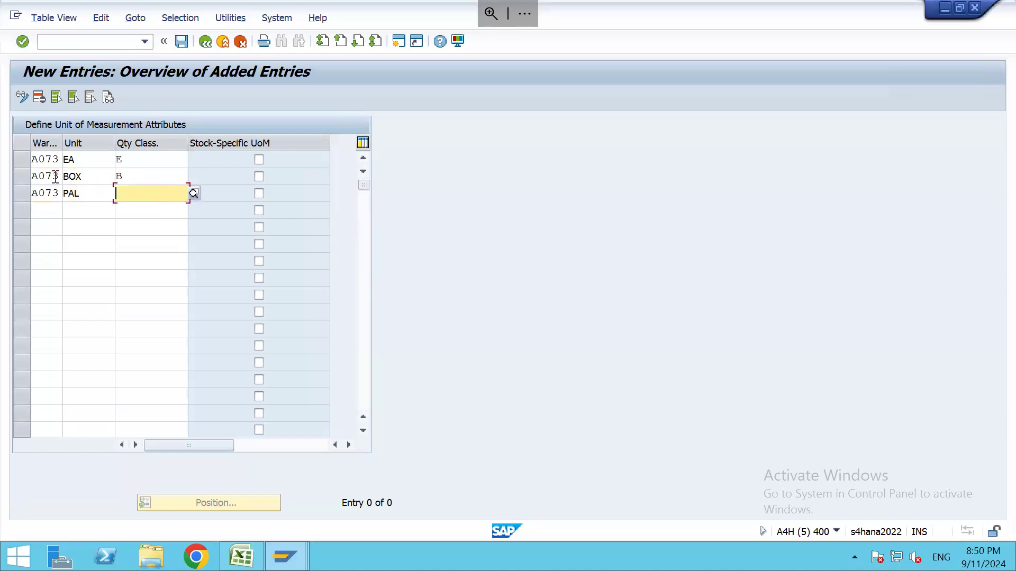
pyautogui.press('F4')
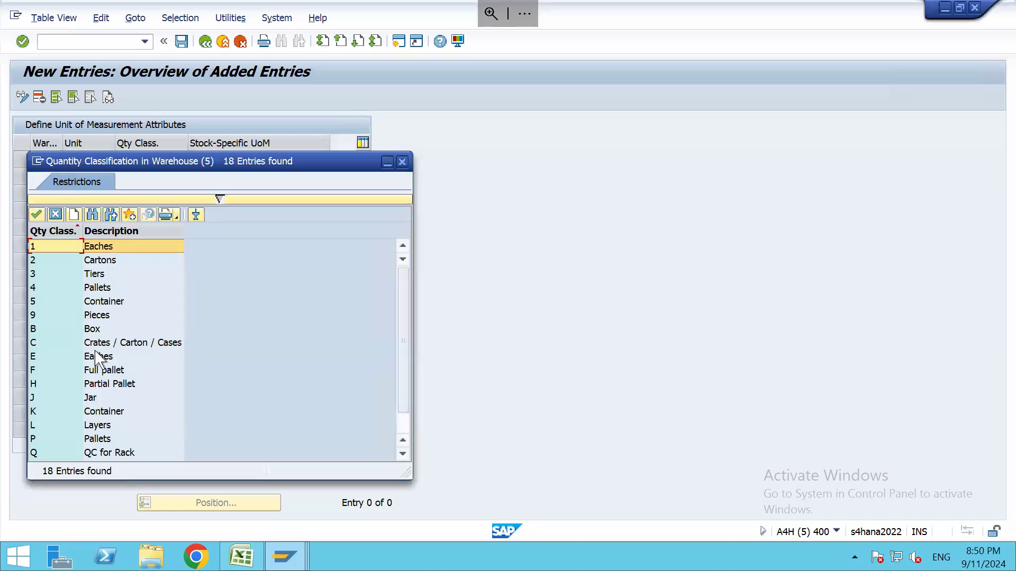
pyautogui.doubleClick(95, 439)
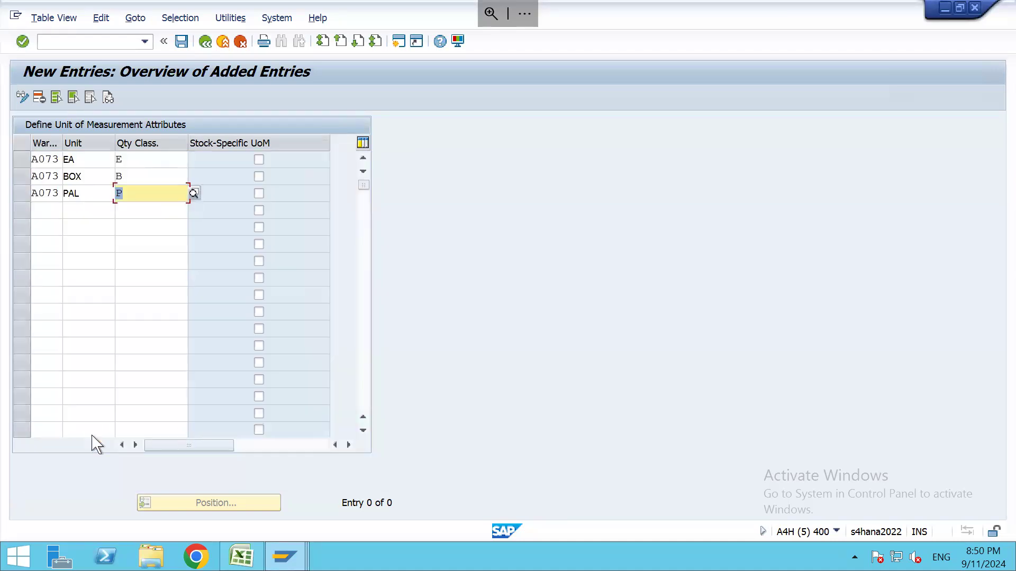
pyautogui.press('Return')
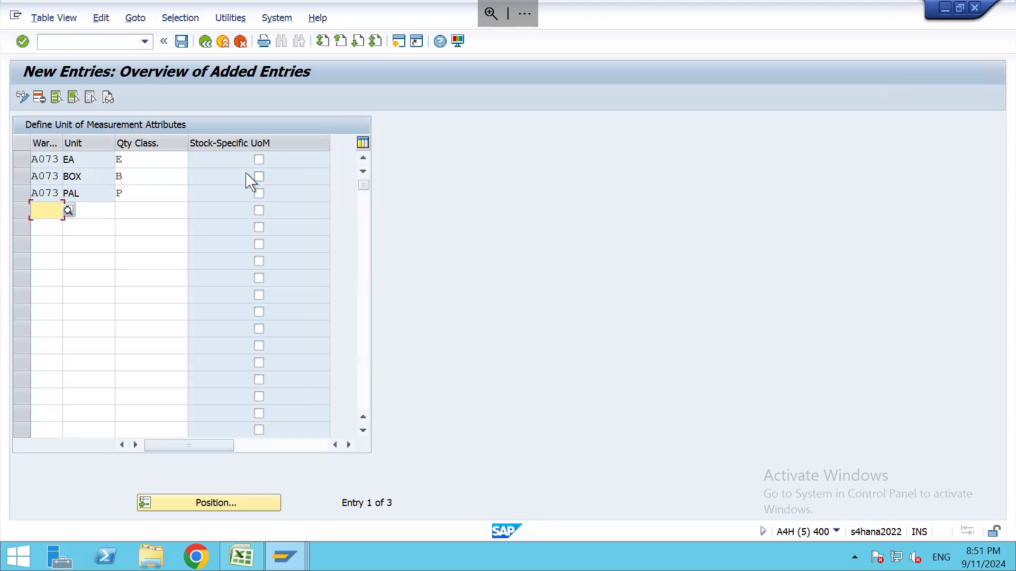
# Enable Stock-Specific UoM for the BOX and PAL entries of warehouse A073
pyautogui.click(102, 161)
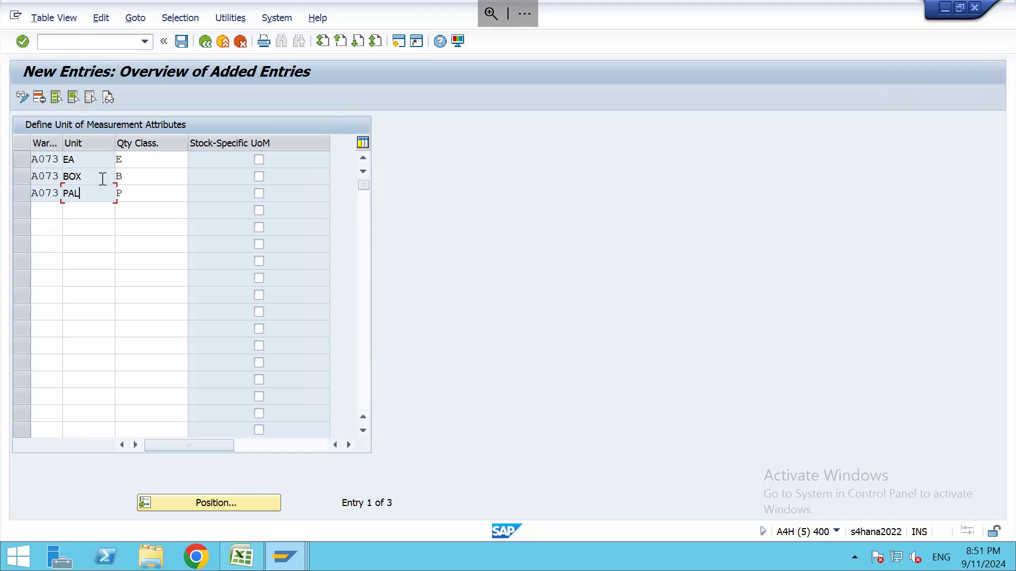
pyautogui.click(258, 177)
pyautogui.click(261, 192)
pyautogui.moveTo(550, 564)
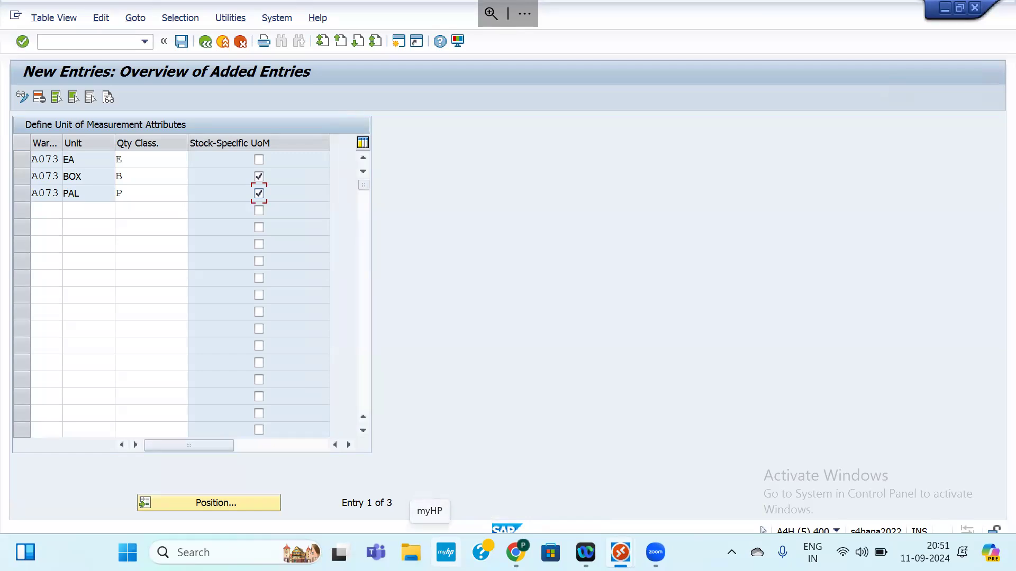
# Check the unit of measure of both items in the inbound delivery for warehouse A073
pyautogui.click(239, 567)
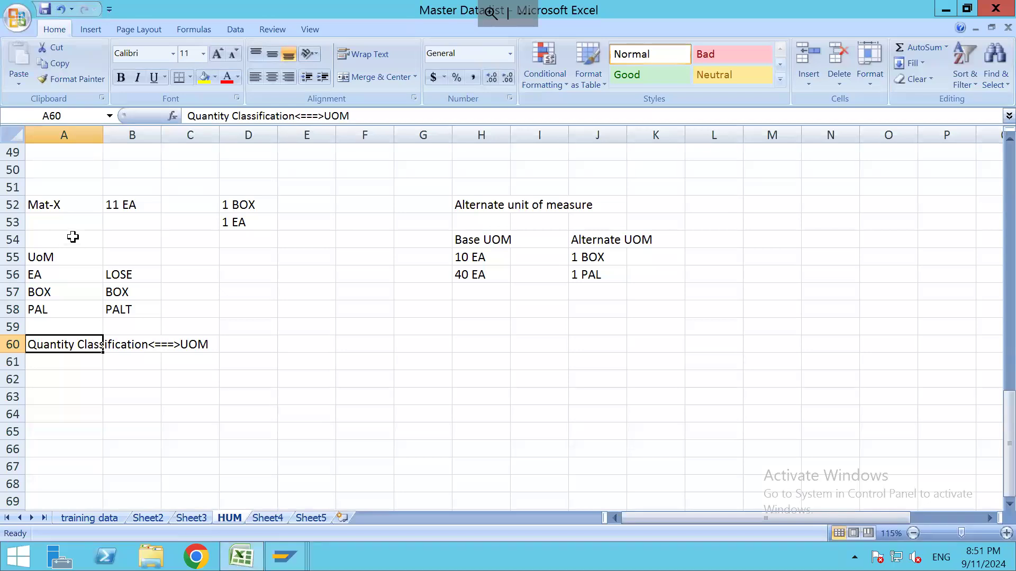
pyautogui.hotkey('alt', 'Tab')
pyautogui.hotkey('alt', 'Tab')
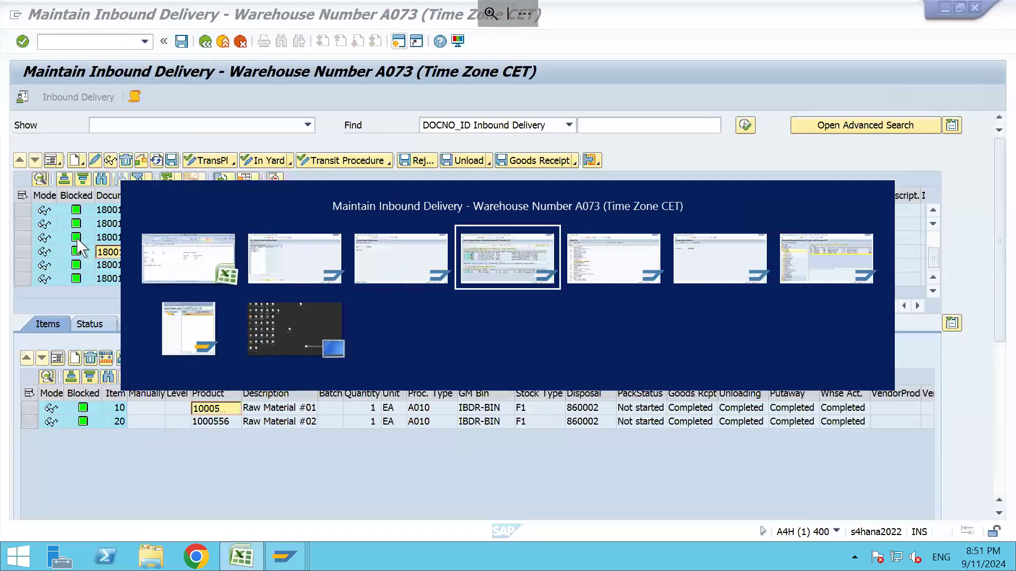
pyautogui.click(395, 408)
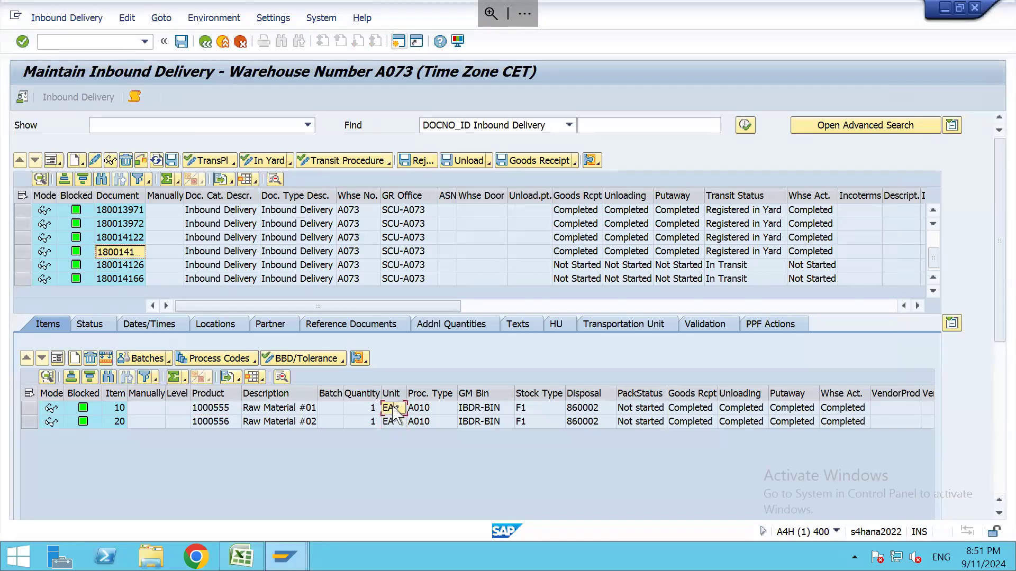
pyautogui.click(394, 422)
# Run the MMBE stock overview for material 1000555 in plant AUG1 and check the AFS unrestricted stock and its unit of measure
pyautogui.write('/nMMBE')
pyautogui.press('Return')
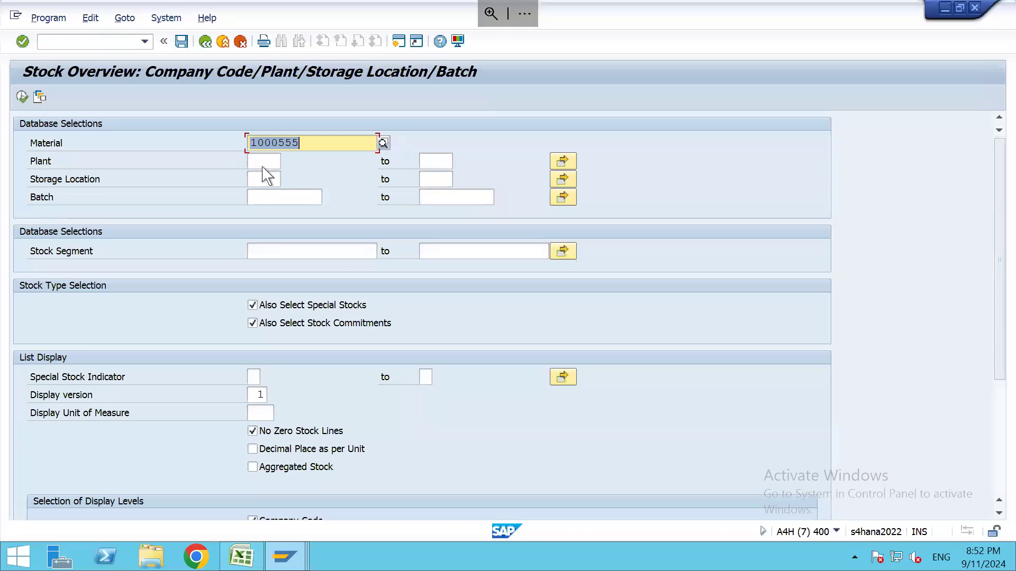
pyautogui.click(264, 162)
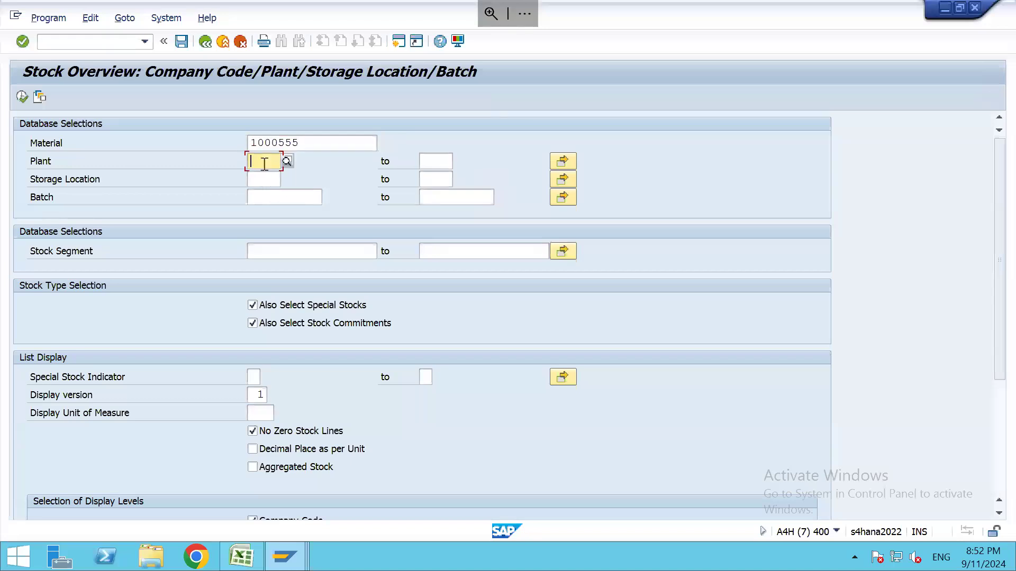
pyautogui.write('AUG1')
pyautogui.press('Return')
pyautogui.click(21, 98)
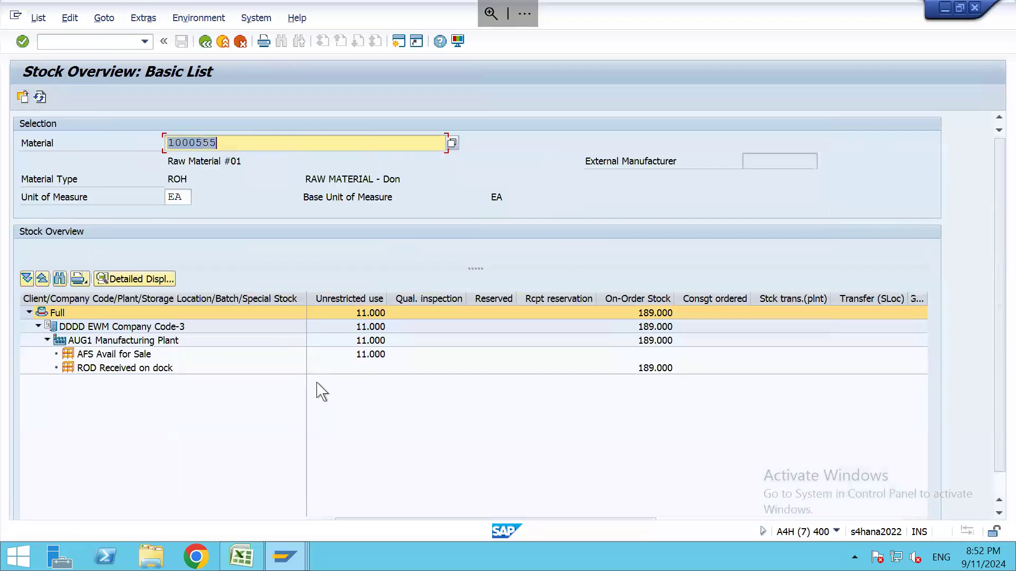
pyautogui.click(382, 354)
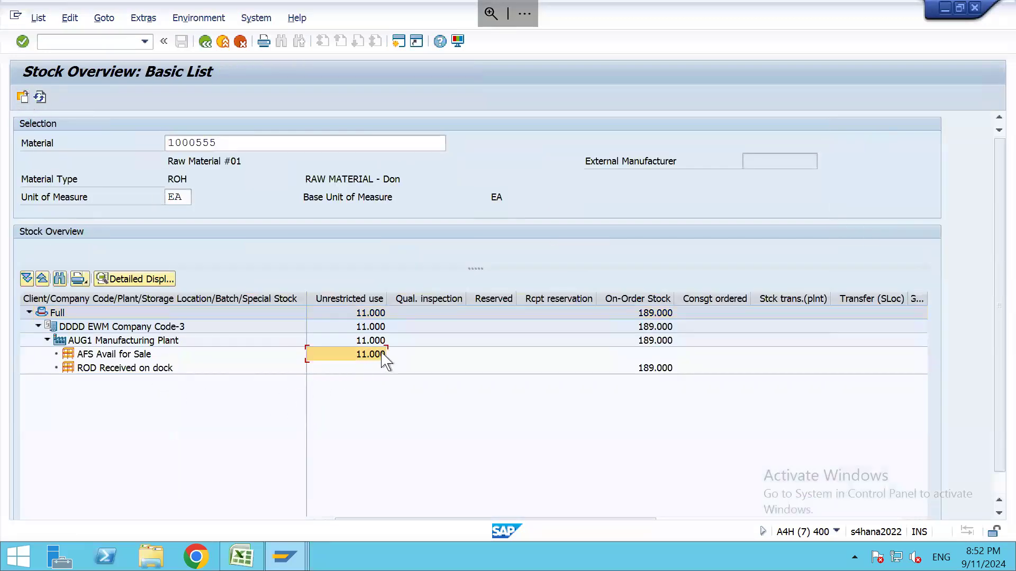
pyautogui.click(179, 197)
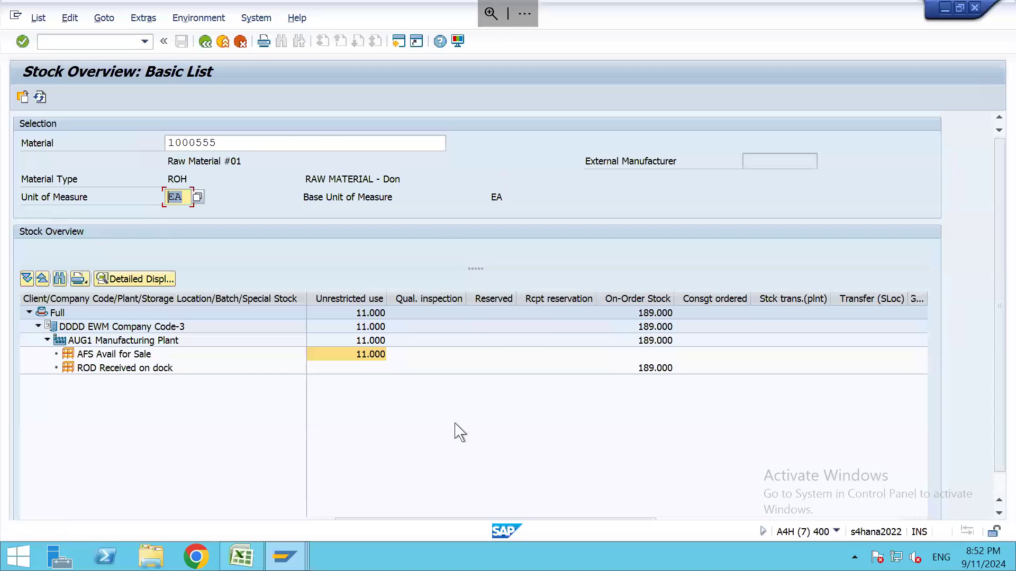
# In the HUM worksheet in Excel, enter 10 EA in cell K55 beside the 1 BOX alternate unit
pyautogui.click(241, 556)
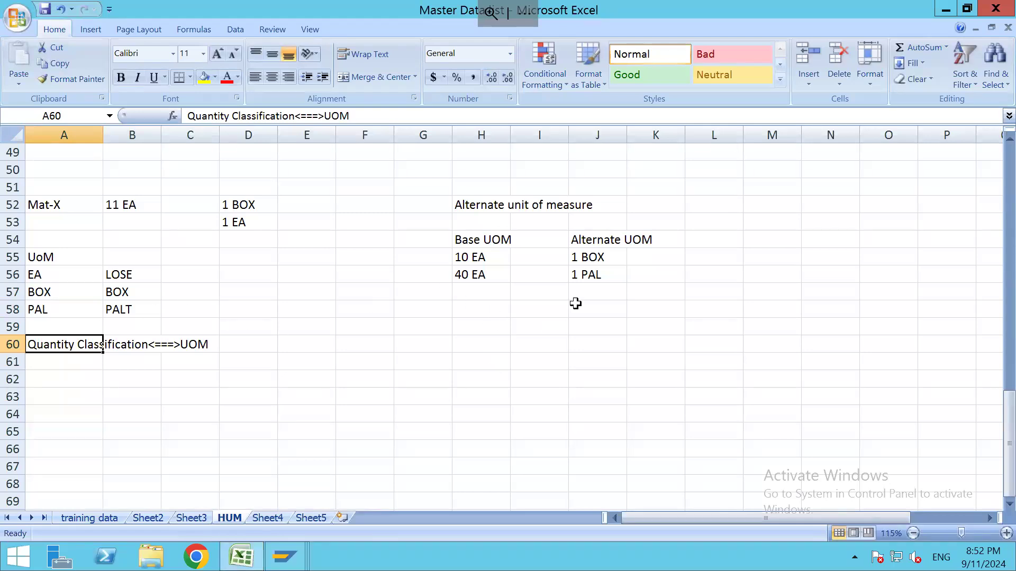
pyautogui.click(597, 257)
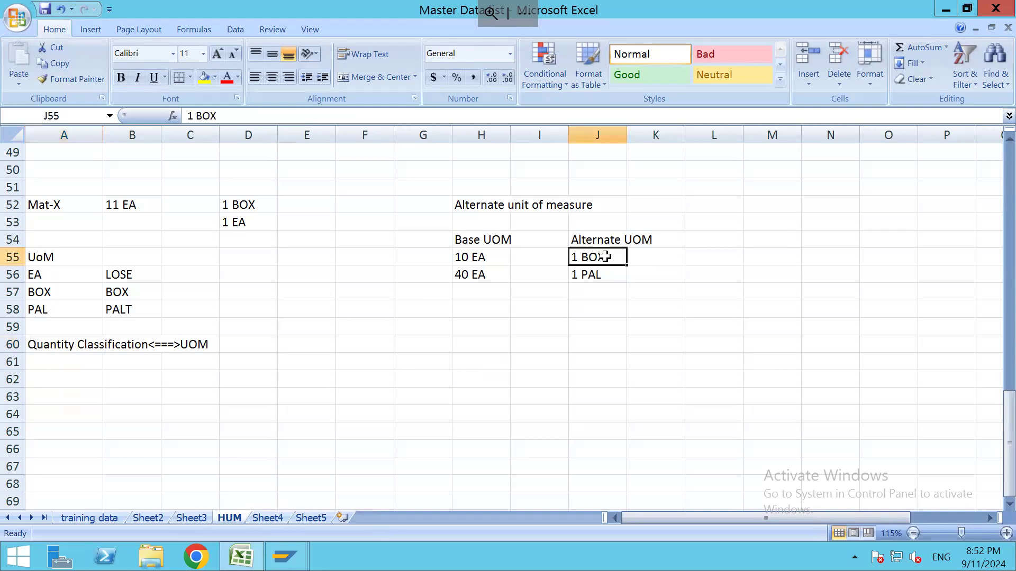
pyautogui.doubleClick(605, 257)
pyautogui.moveTo(605, 256); pyautogui.dragTo(567, 257)
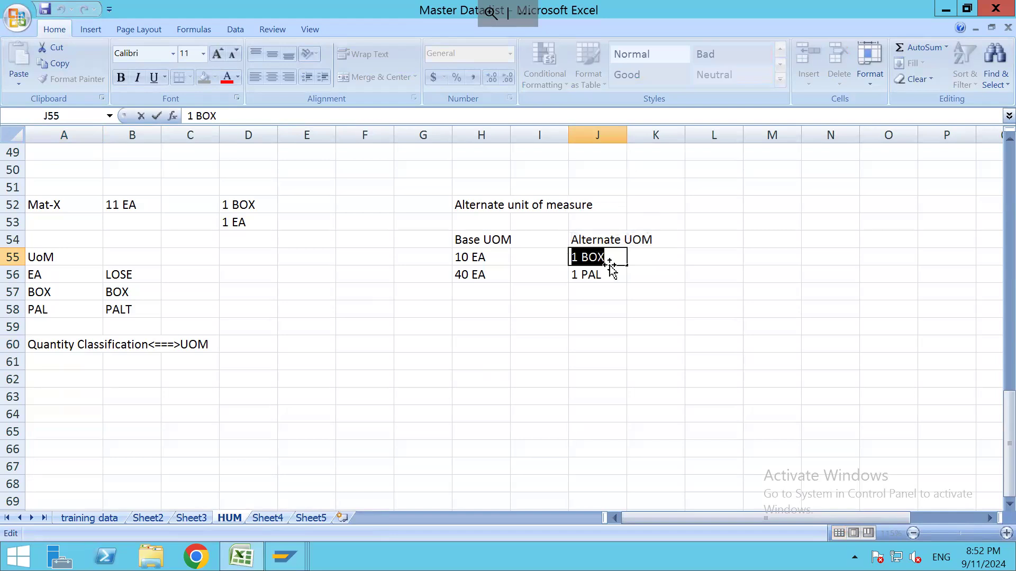
pyautogui.click(671, 262)
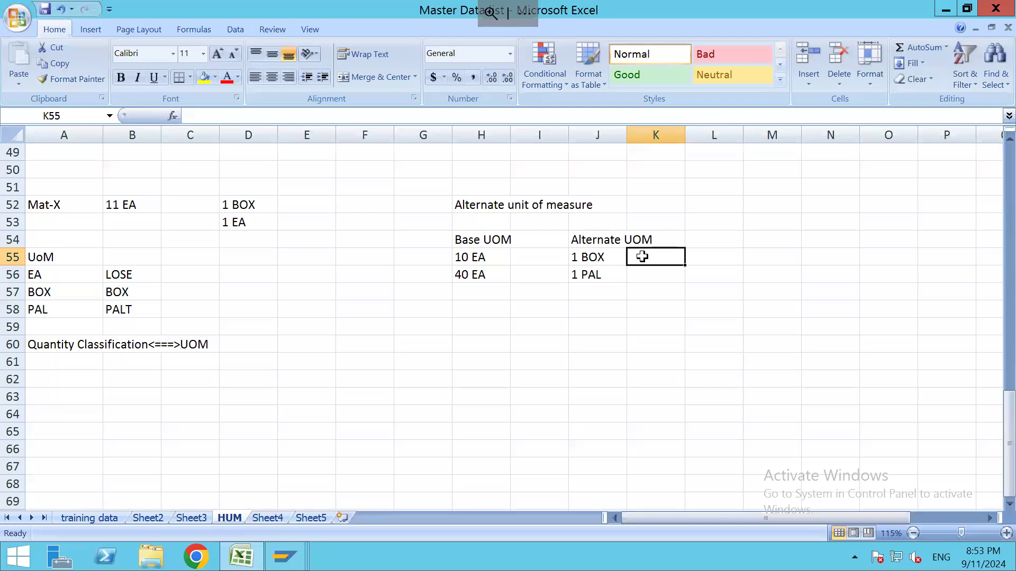
pyautogui.write('10 EA')
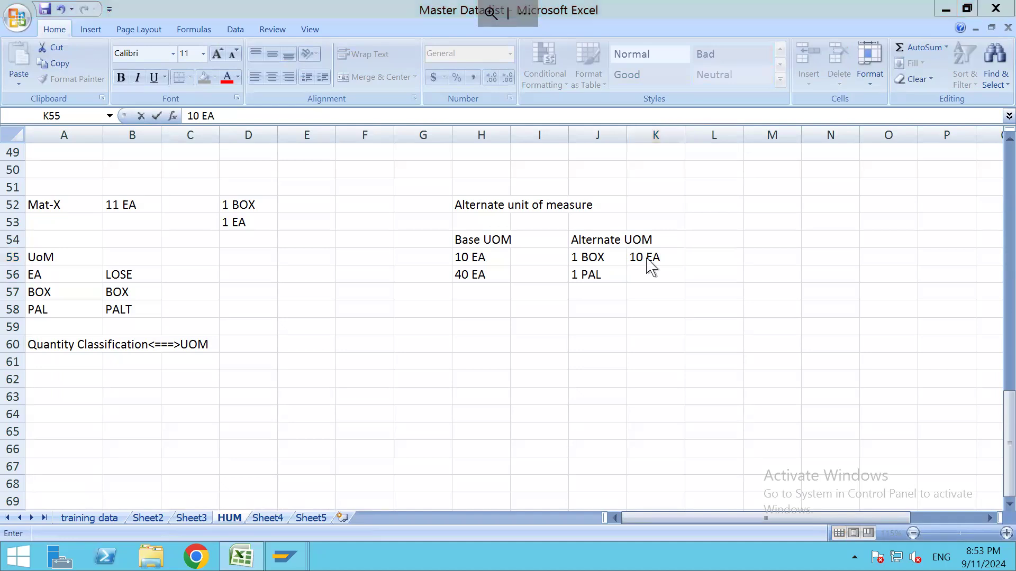
# Return to the unit of measure attributes in SAP and read the field help on Stock-Specific Unit of Measure
pyautogui.hotkey('alt', 'Tab')
pyautogui.hotkey('alt', 'Tab')
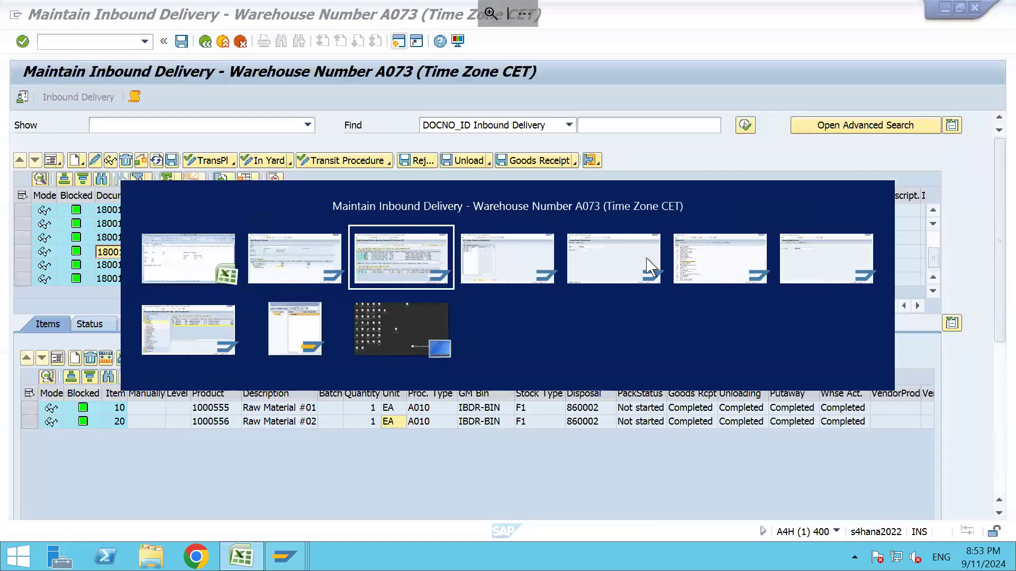
pyautogui.click(111, 160)
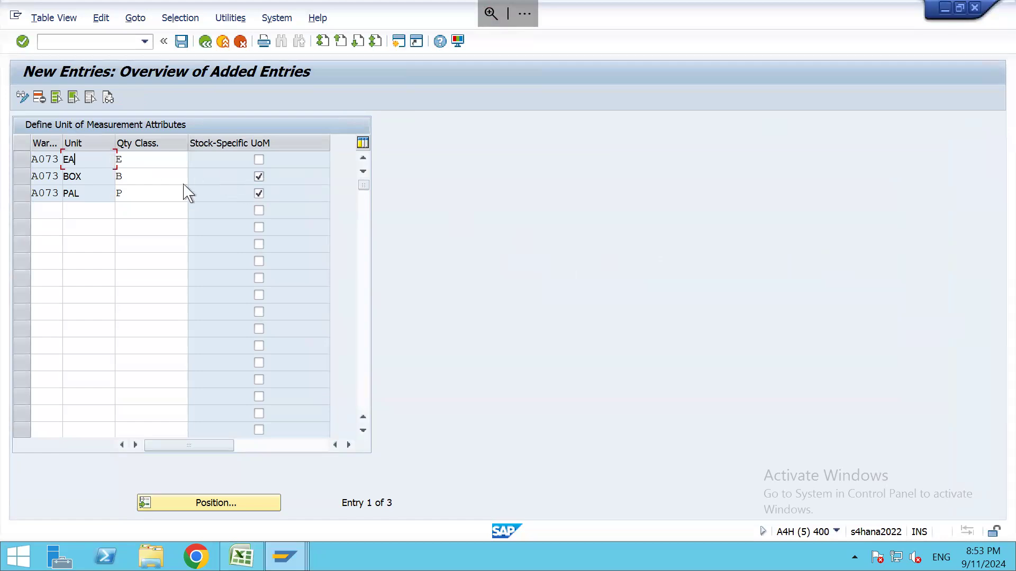
pyautogui.click(148, 181)
pyautogui.press('F1')
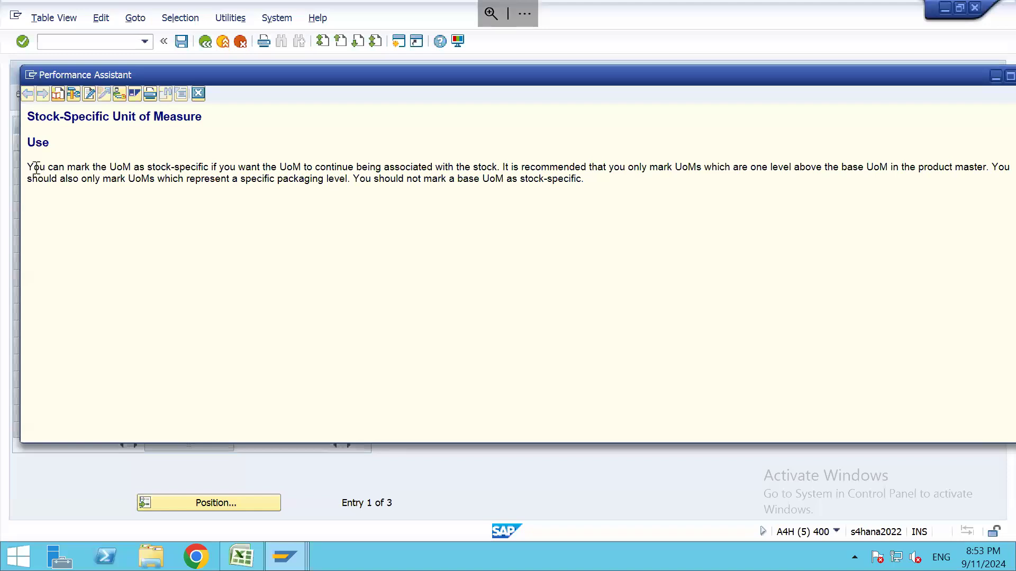
pyautogui.moveTo(27, 167); pyautogui.dragTo(498, 166)
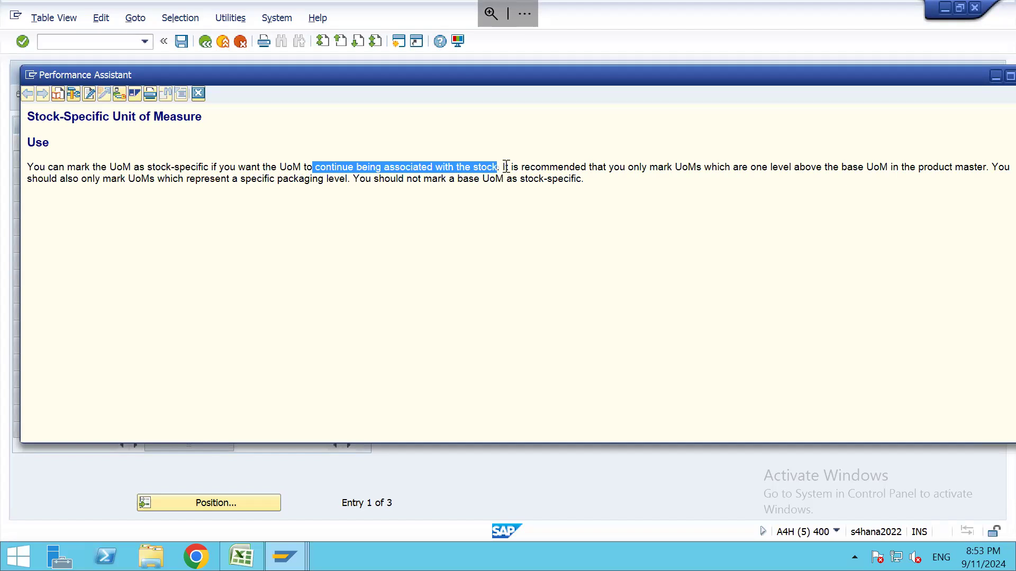
pyautogui.moveTo(503, 167); pyautogui.dragTo(844, 167)
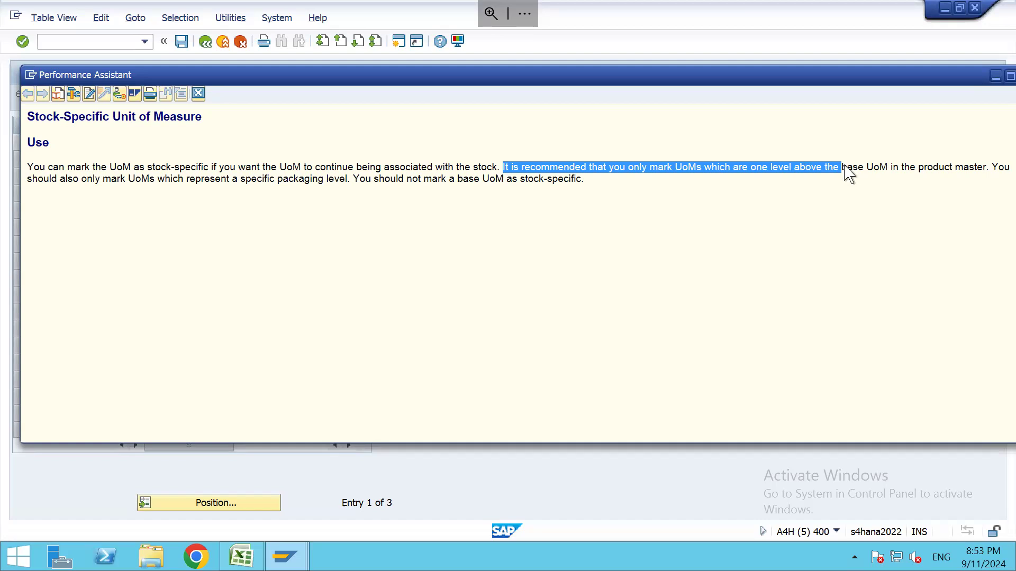
# Switch to the Excel worksheet and review the EA, BOX and PAL entries in the UoM list
pyautogui.click(259, 568)
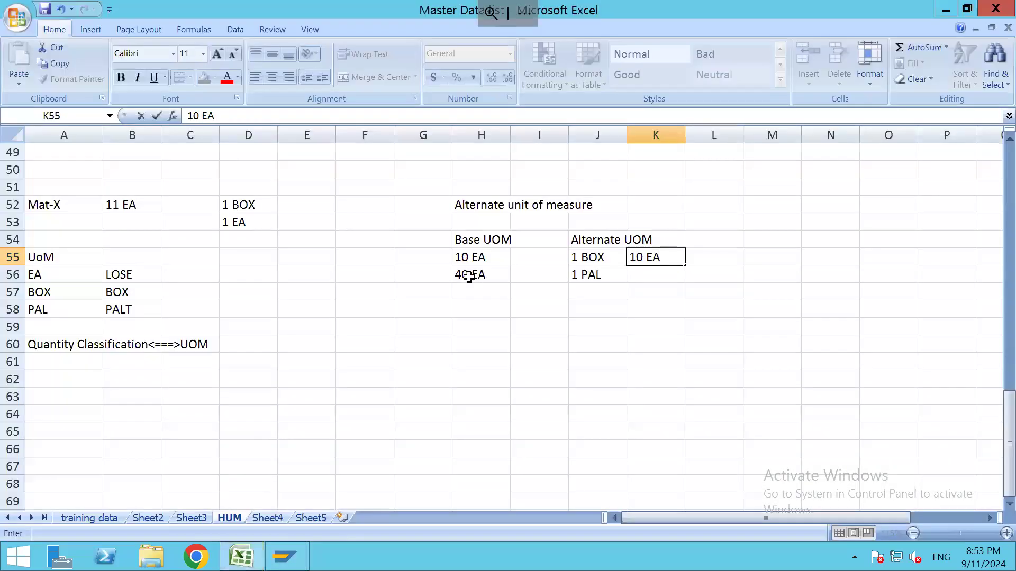
pyautogui.click(53, 274)
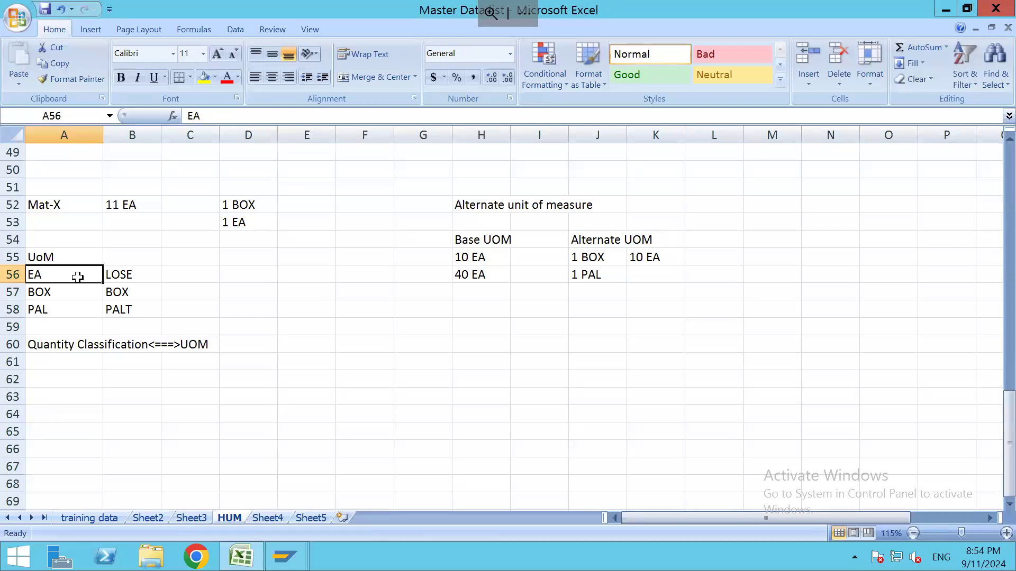
pyautogui.click(69, 292)
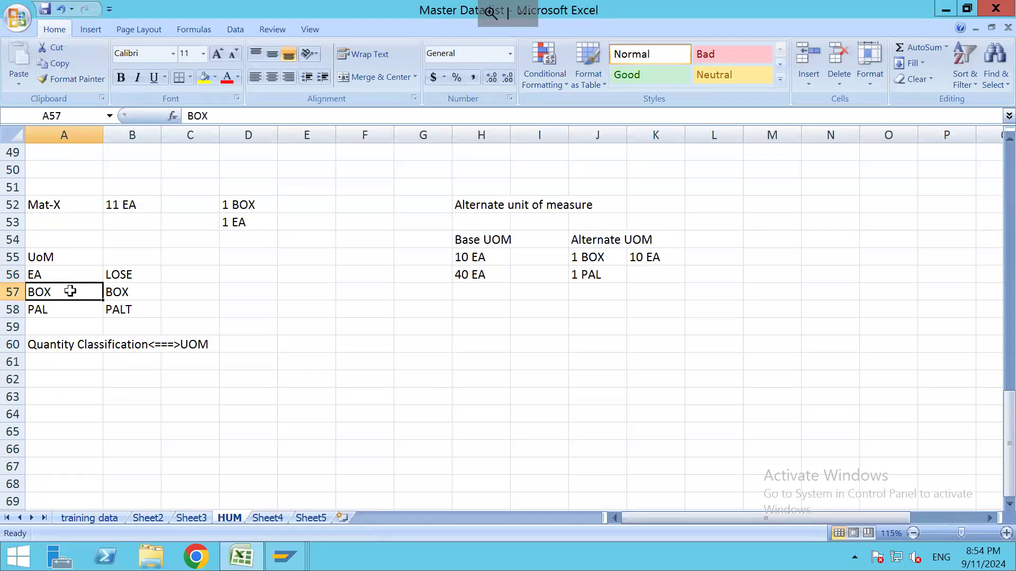
pyautogui.click(69, 309)
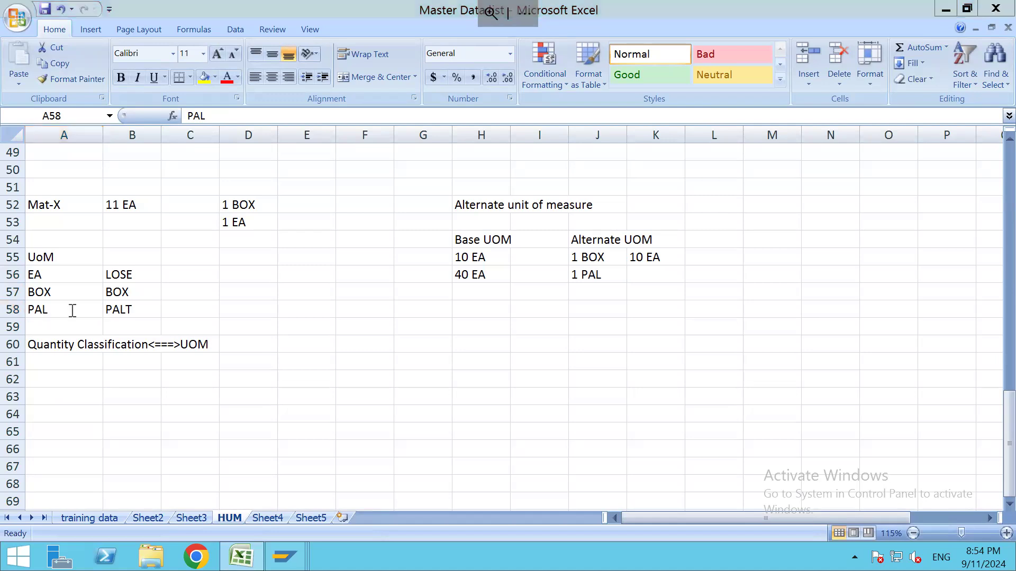
# Read the help text's recommendations on UoM levels above the base UoM and on base UoMs, and close the help
pyautogui.hotkey('alt', 'Tab')
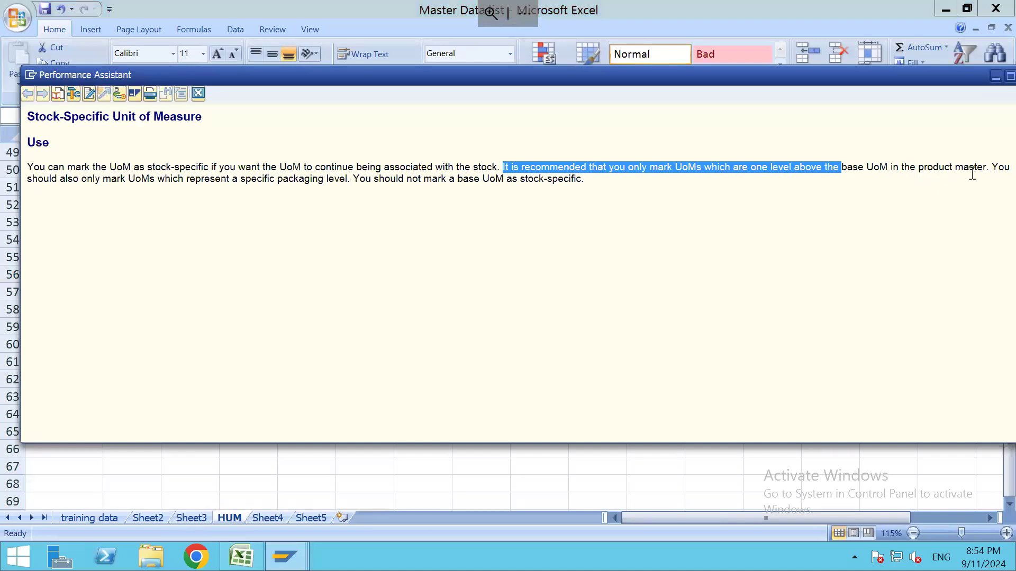
pyautogui.moveTo(993, 169); pyautogui.dragTo(993, 181)
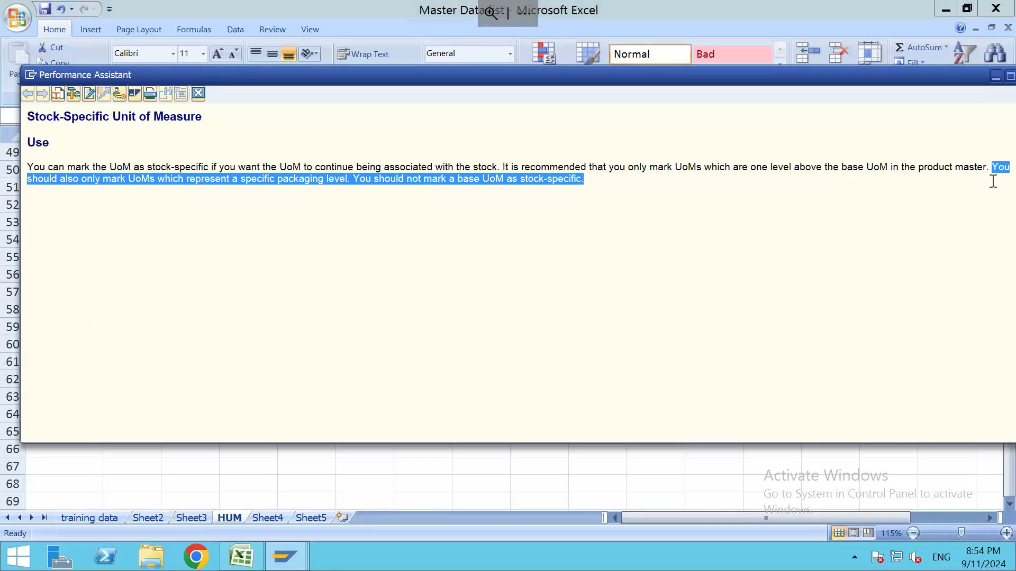
pyautogui.moveTo(991, 169); pyautogui.dragTo(706, 169)
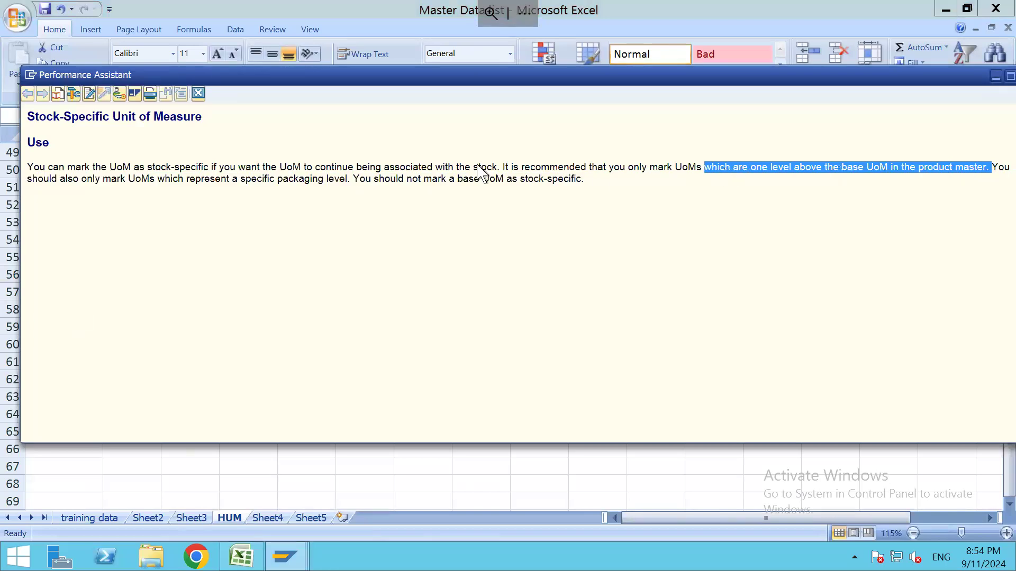
pyautogui.moveTo(354, 179); pyautogui.dragTo(588, 181)
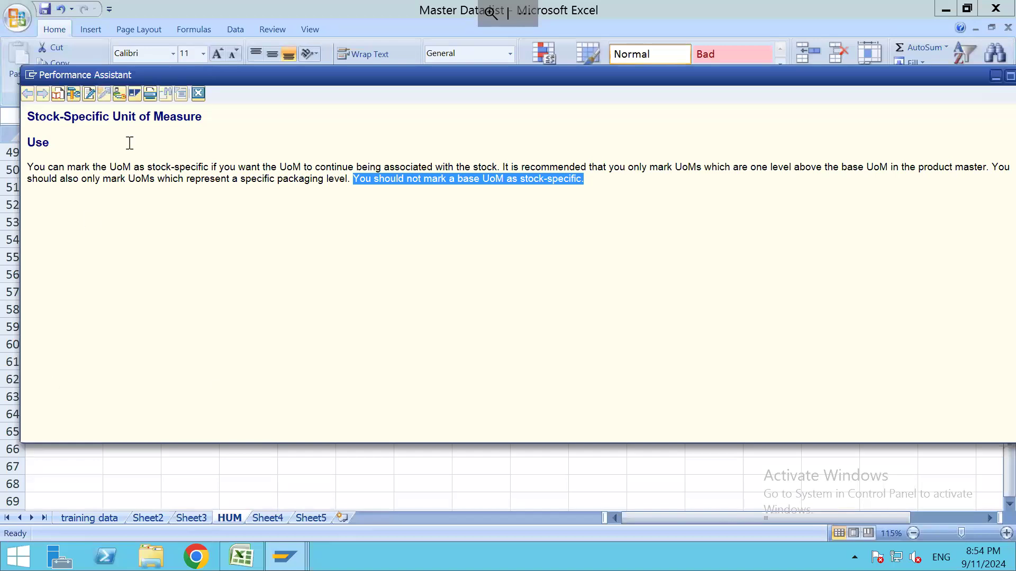
pyautogui.click(199, 95)
# Save the unit of measure attributes to the customizing request for Batch-73 ERP-EWM settings and return to the IMG structure
pyautogui.hotkey('alt', 'Tab')
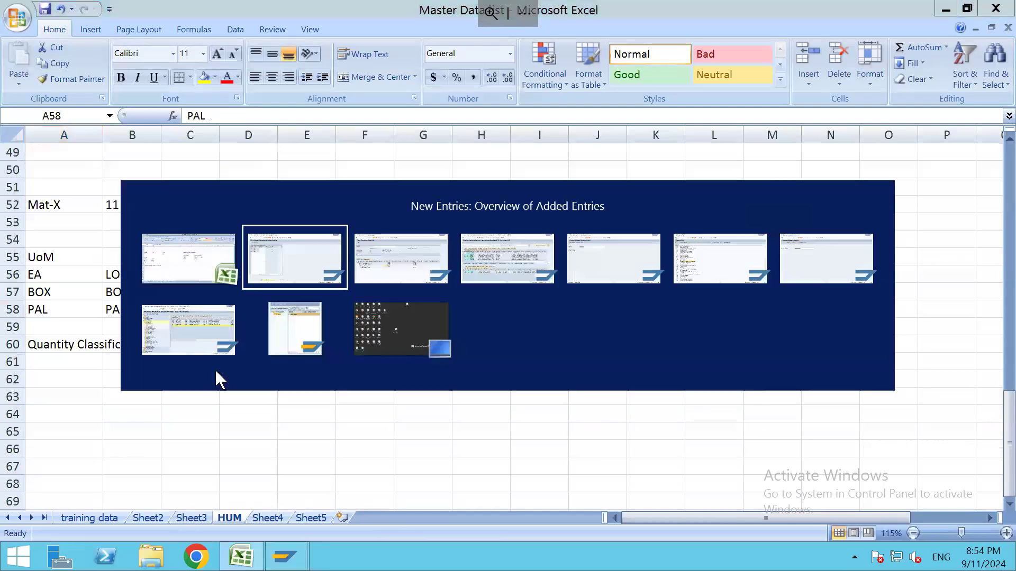
pyautogui.click(182, 43)
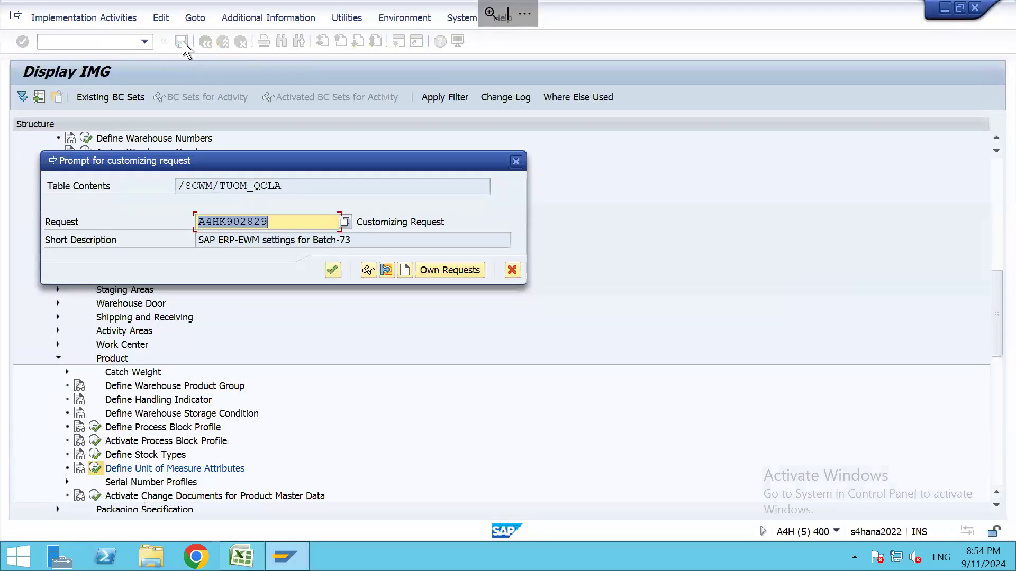
pyautogui.press('Return')
pyautogui.click(205, 41)
pyautogui.click(205, 42)
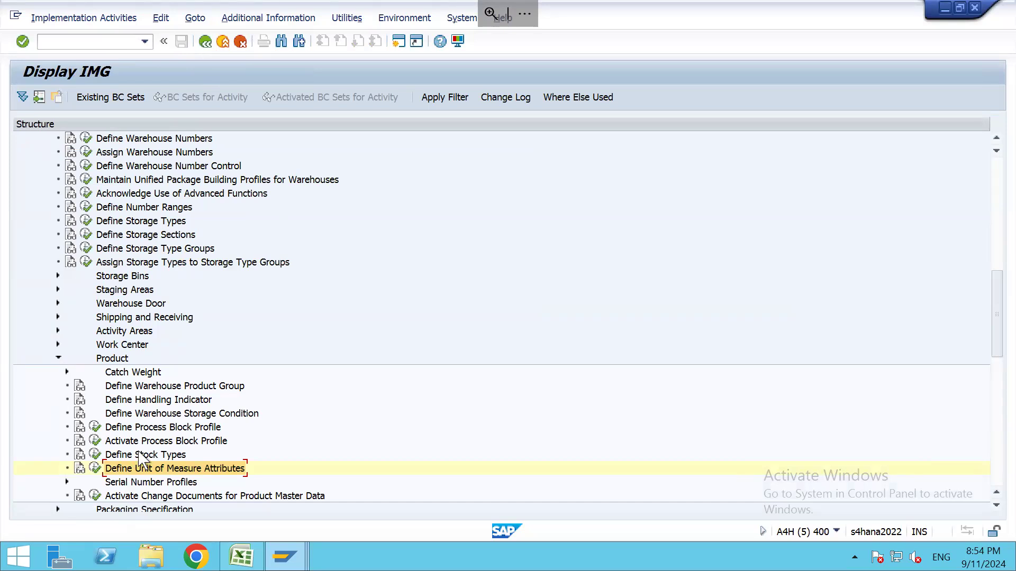
# Collapse the Product node, open the Define Storage Types activity, and position the list at warehouse A073
pyautogui.scroll(-2, 142, 461)
pyautogui.scroll(-2, 142, 460)
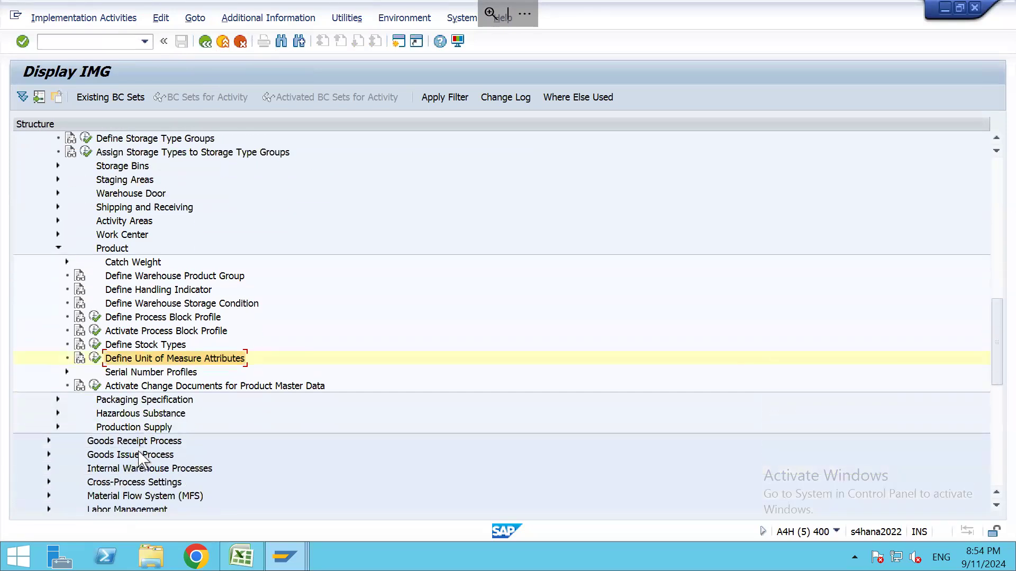
pyautogui.click(58, 248)
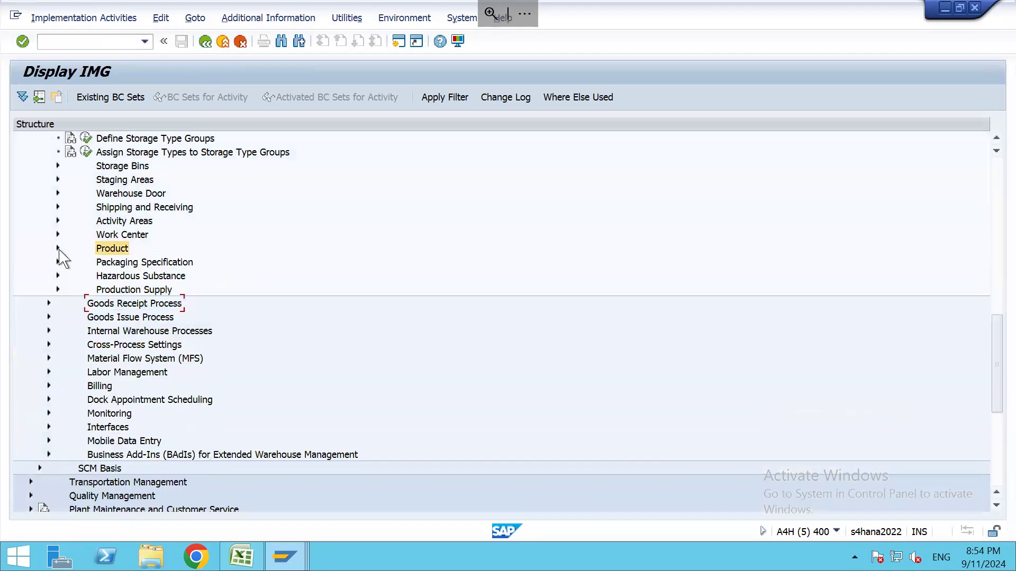
pyautogui.scroll(2, 60, 259)
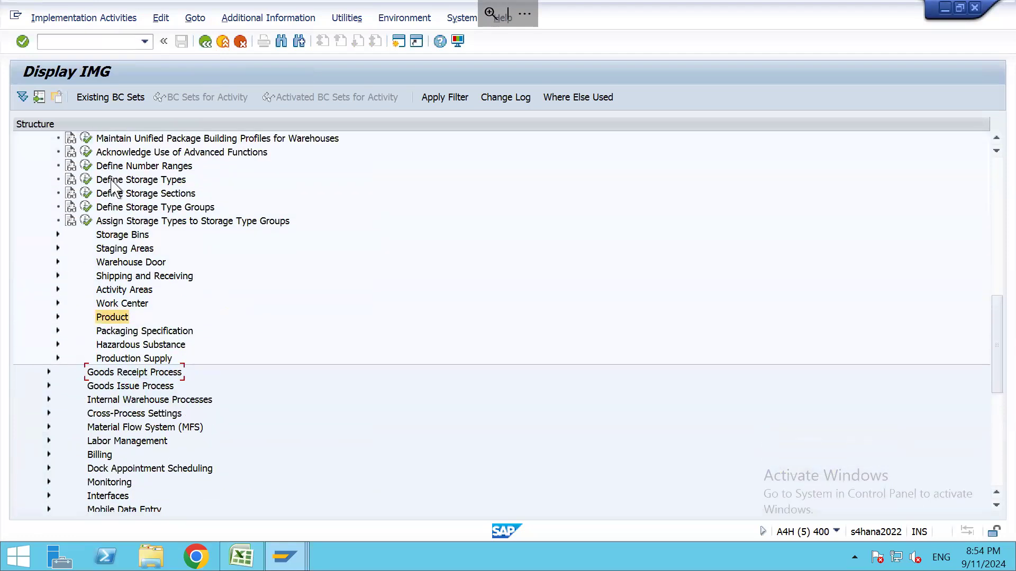
pyautogui.click(86, 180)
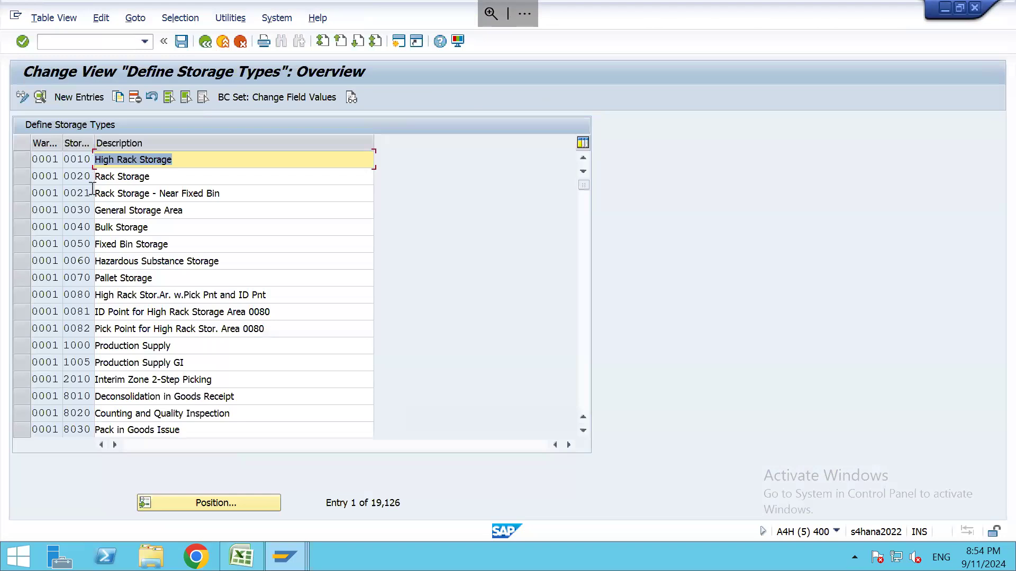
pyautogui.click(219, 502)
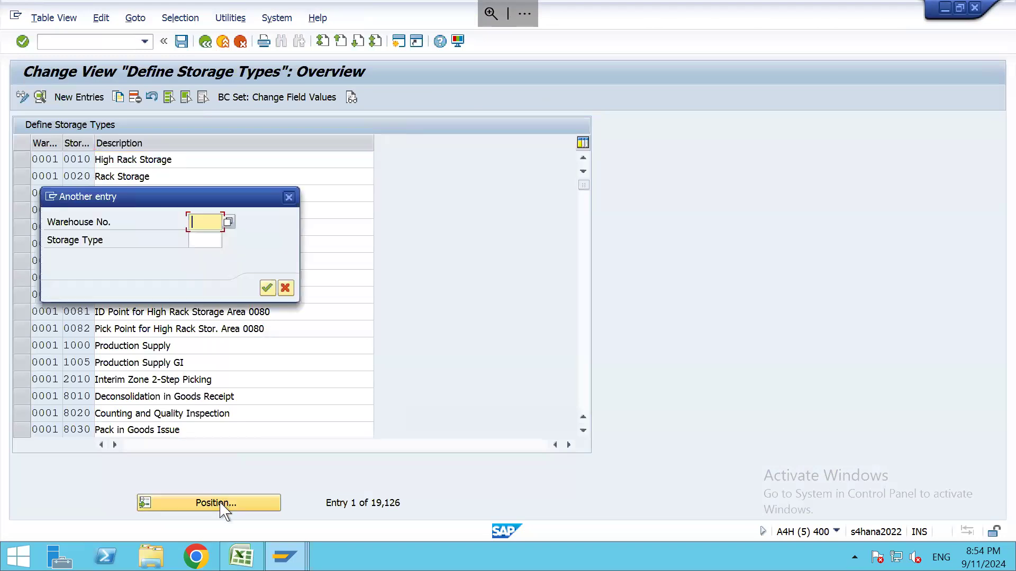
pyautogui.write('A073')
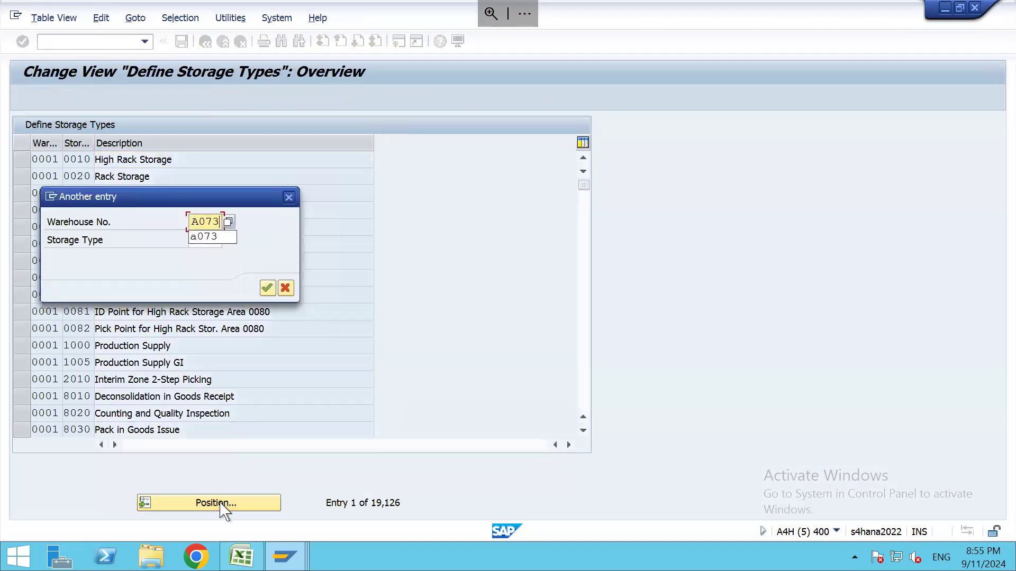
pyautogui.press('Return')
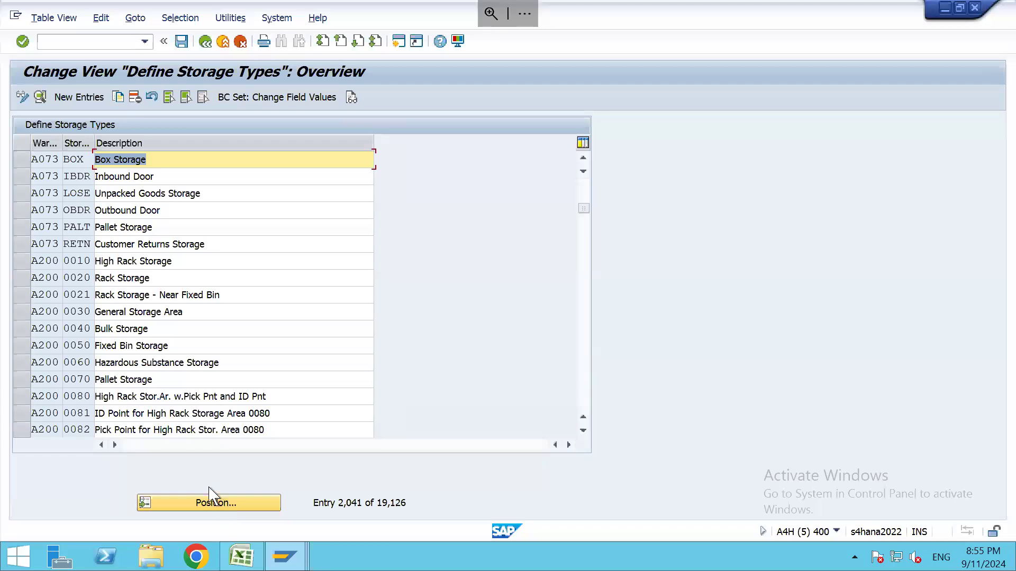
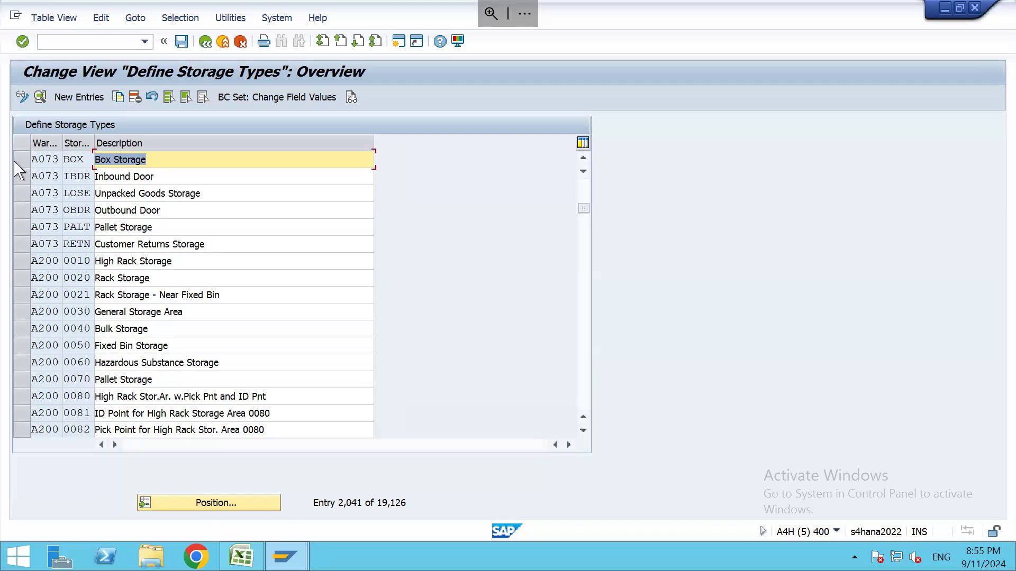
# Turn off HU Type Check in the details of warehouse A073's storage types BOX, LOSE and PALT
pyautogui.click(22, 160)
pyautogui.click(22, 193)
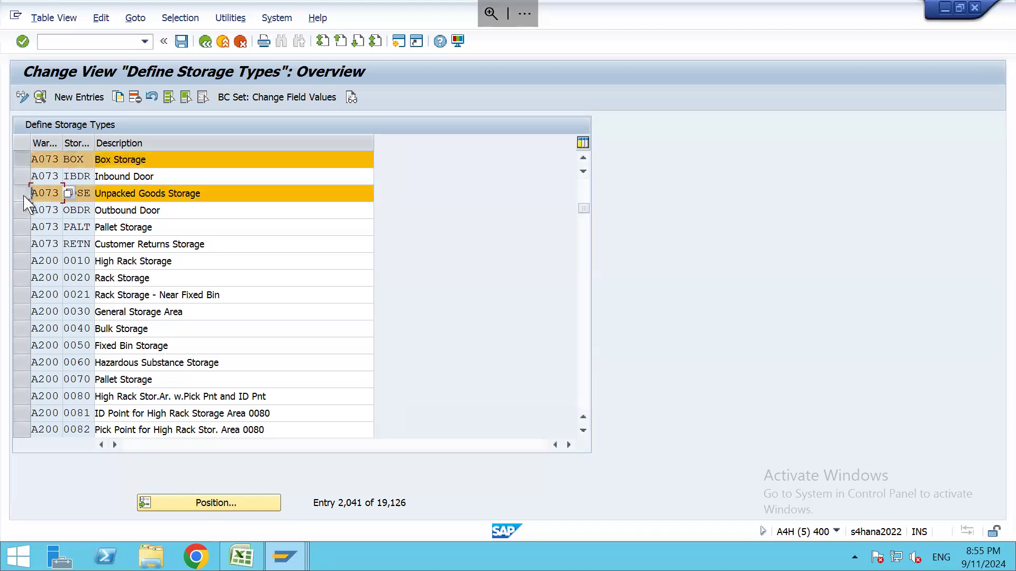
pyautogui.click(23, 228)
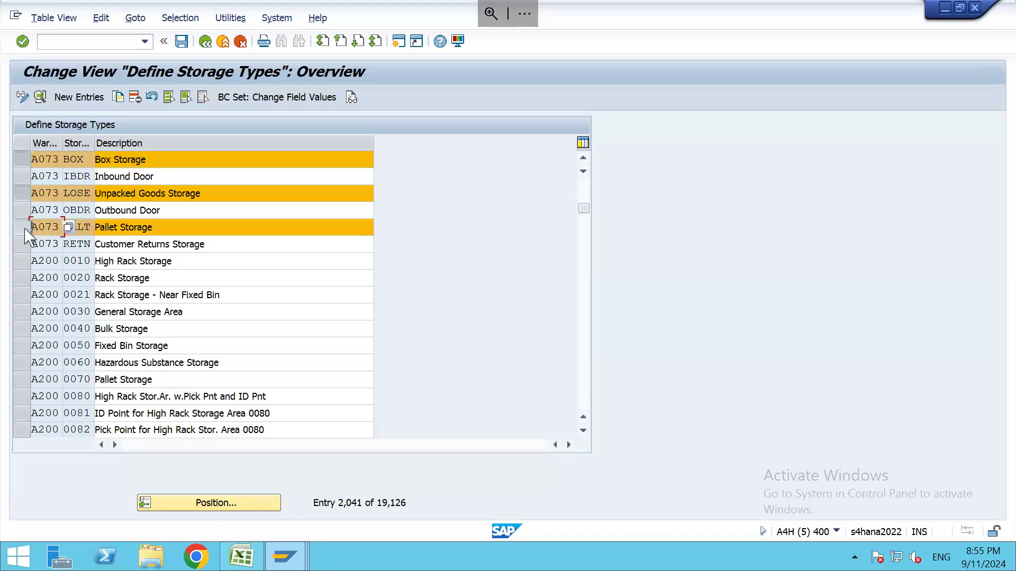
pyautogui.click(40, 97)
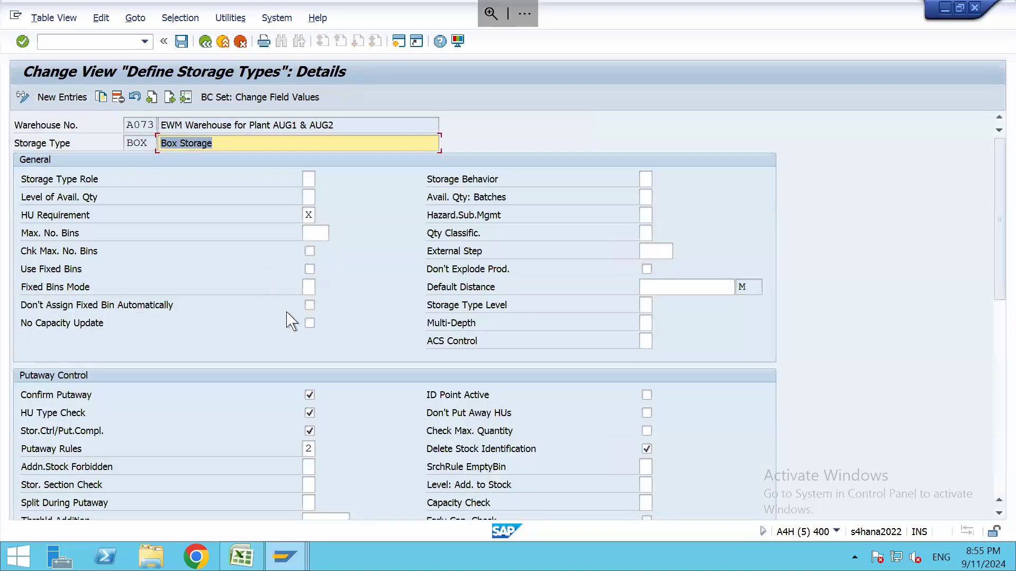
pyautogui.click(310, 413)
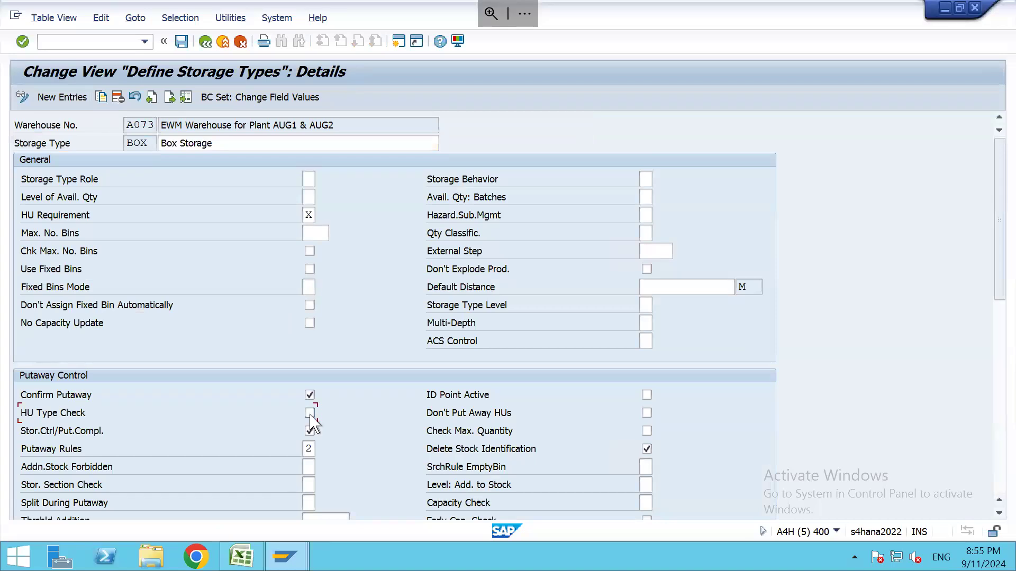
pyautogui.click(170, 97)
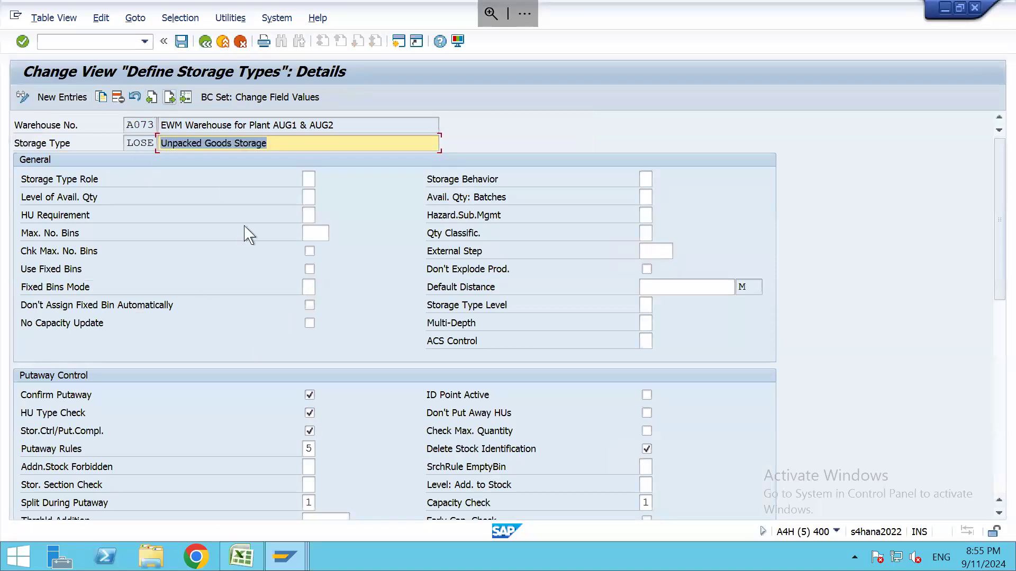
pyautogui.click(310, 414)
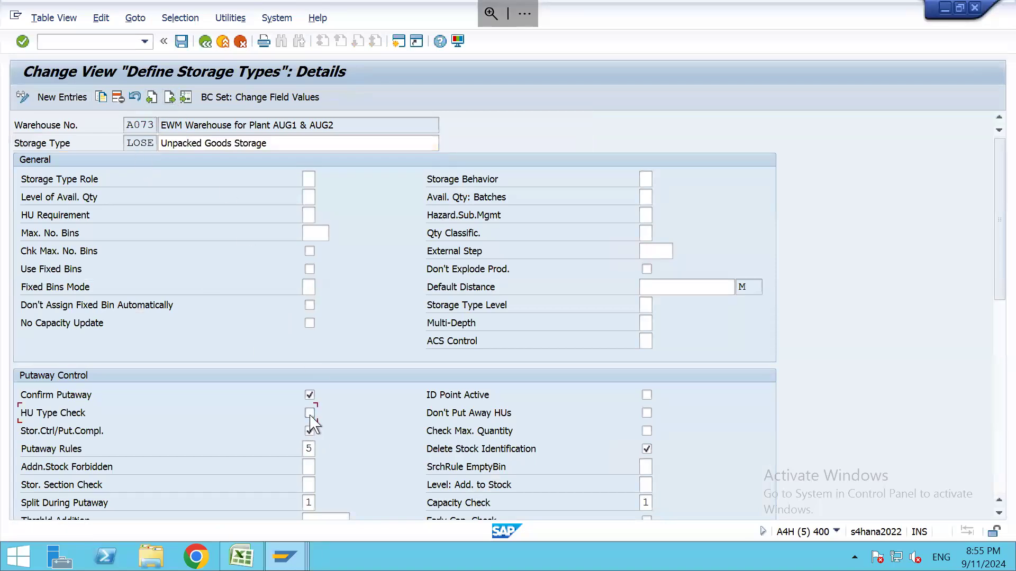
pyautogui.click(169, 98)
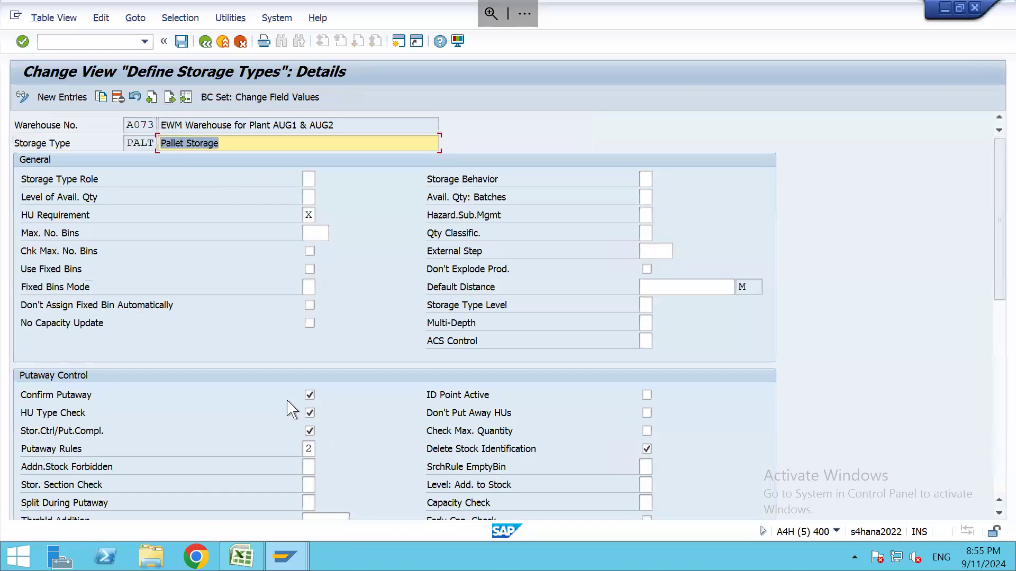
pyautogui.click(310, 413)
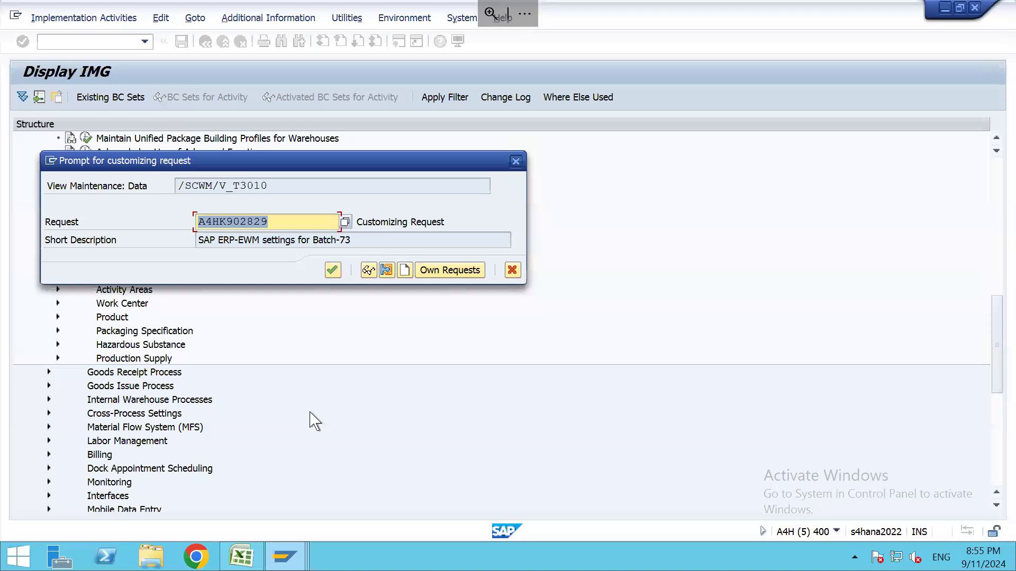
# Save the storage type changes to the customizing request for Batch-73 ERP-EWM settings and return to the IMG structure
pyautogui.press('Return')
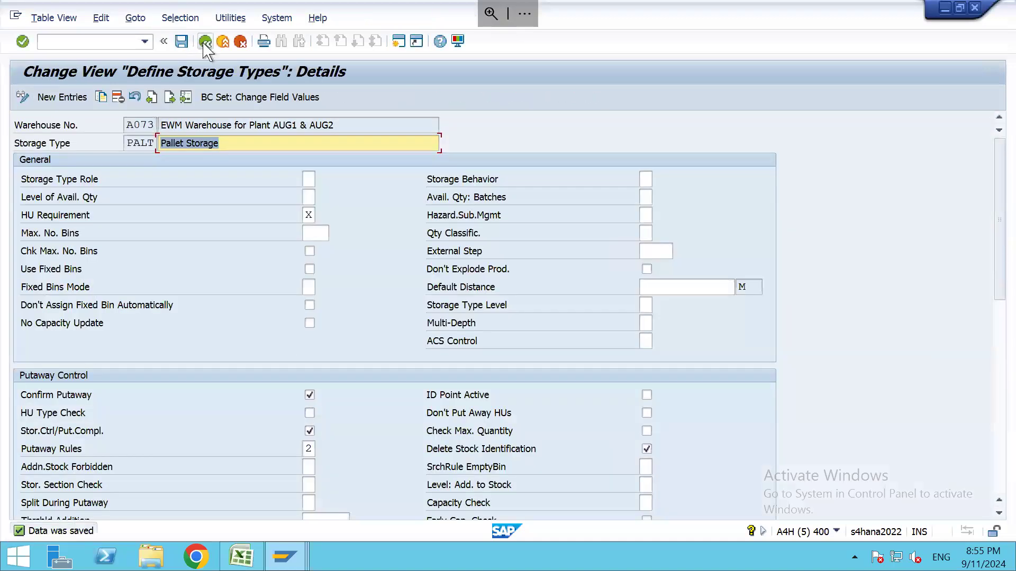
pyautogui.click(204, 42)
pyautogui.click(204, 42)
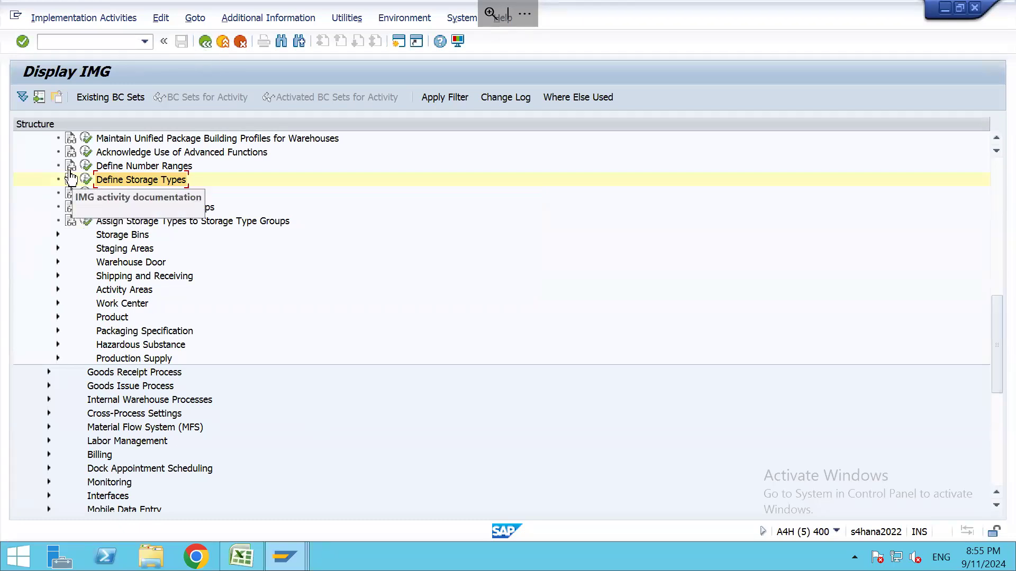
# Collapse the EWM Master Data node and expand Goods Receipt Process down to its Strategies node
pyautogui.scroll(2, 70, 177)
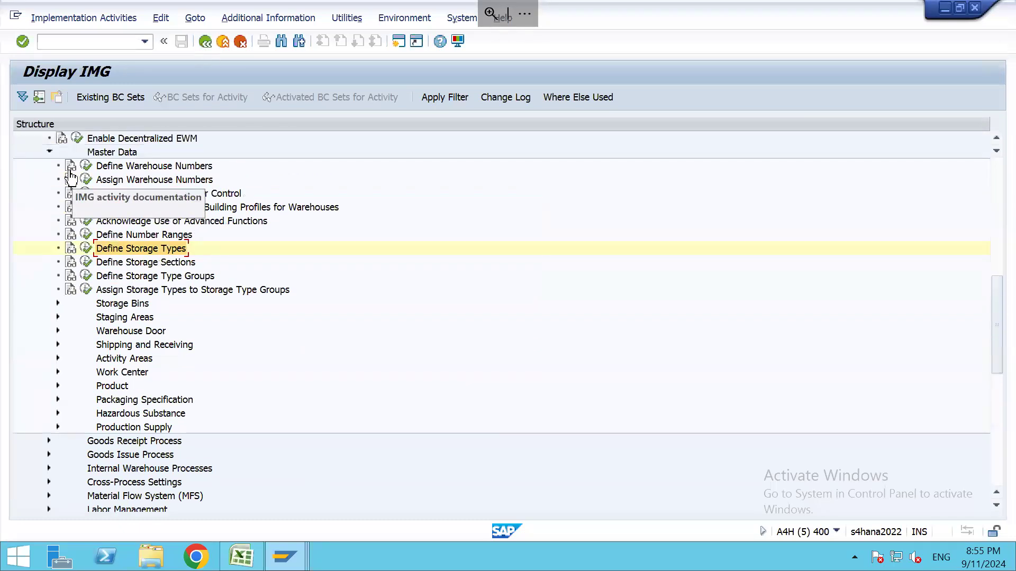
pyautogui.click(49, 152)
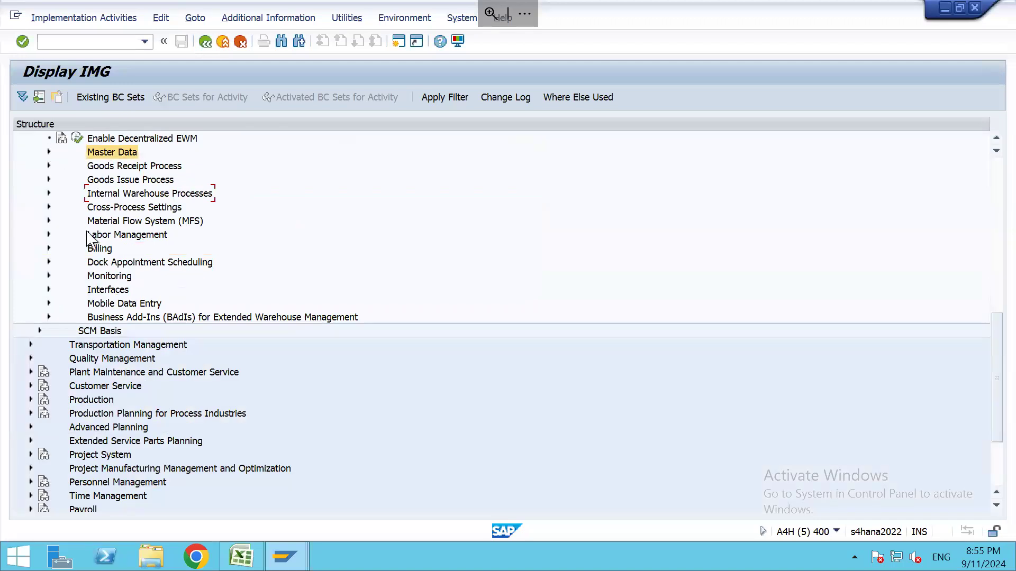
pyautogui.click(111, 172)
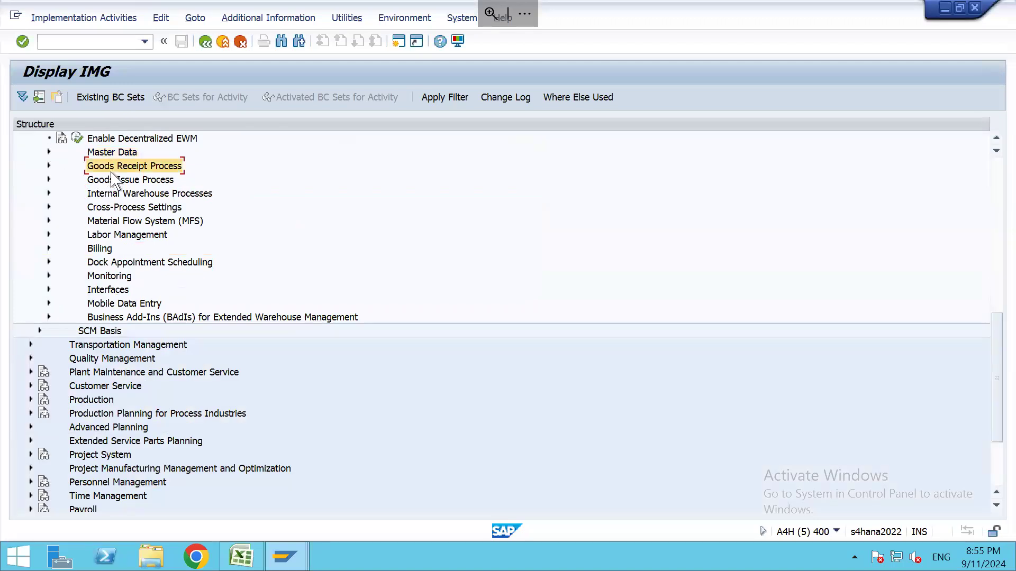
pyautogui.press('Right')
pyautogui.press('Down')
pyautogui.press('Down')
pyautogui.press('Down')
pyautogui.press('Down')
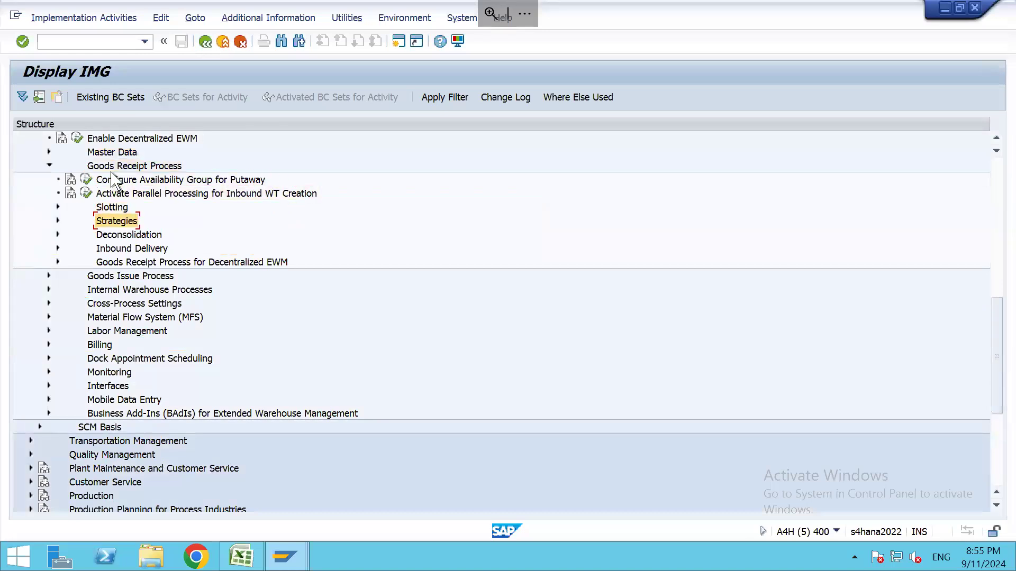
# Open the Define Storage Type Search Sequence for Putaway activity under Strategies, Storage Type Search
pyautogui.press('Right')
pyautogui.press('Down')
pyautogui.press('Down')
pyautogui.press('Down')
pyautogui.press('Down')
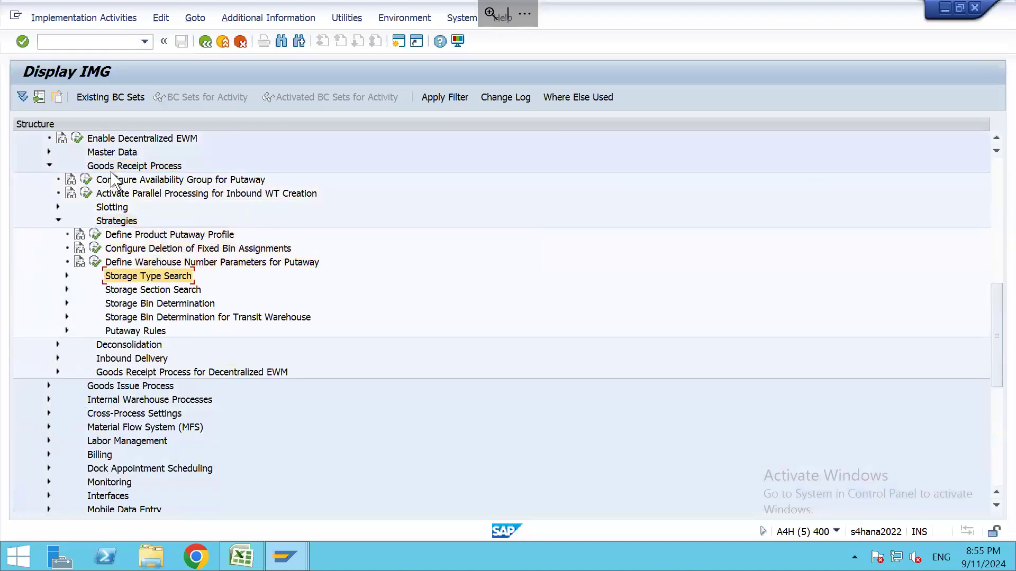
pyautogui.press('Right')
pyautogui.click(106, 306)
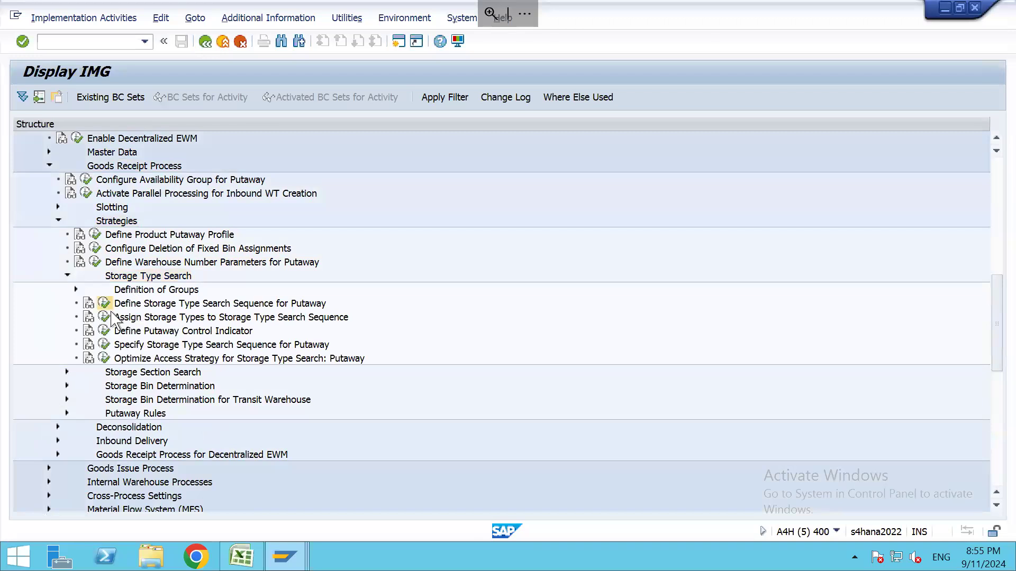
# Position the search sequence list at warehouse A073 and delete its CRTN entry for box-packed items
pyautogui.click(193, 505)
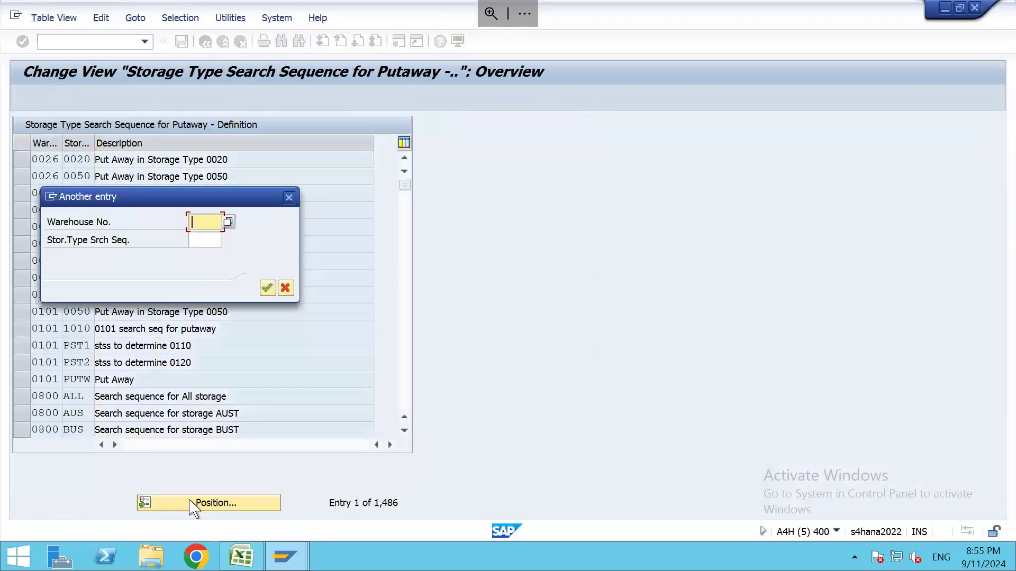
pyautogui.write('A073')
pyautogui.press('Return')
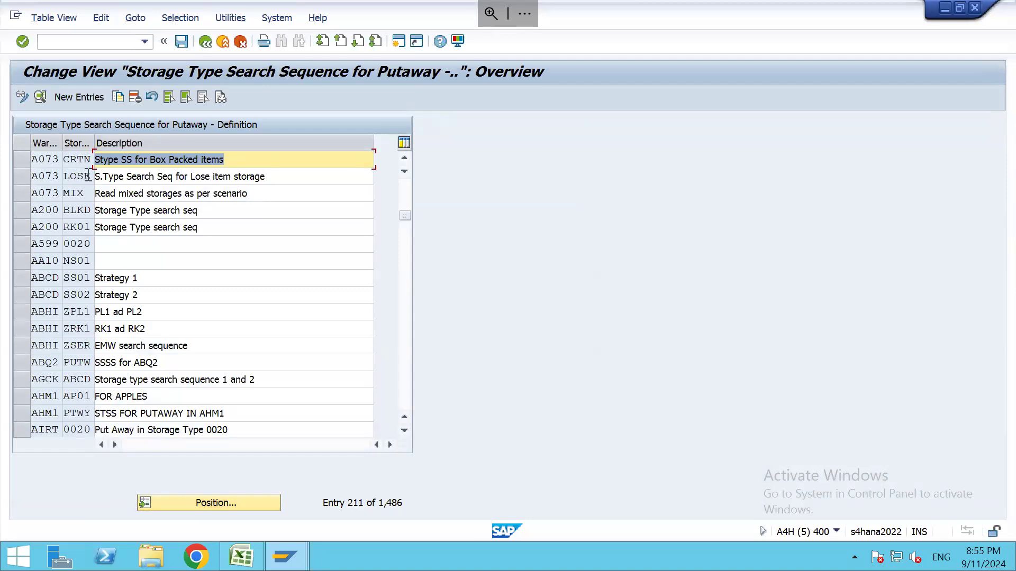
pyautogui.moveTo(90, 175); pyautogui.dragTo(69, 176)
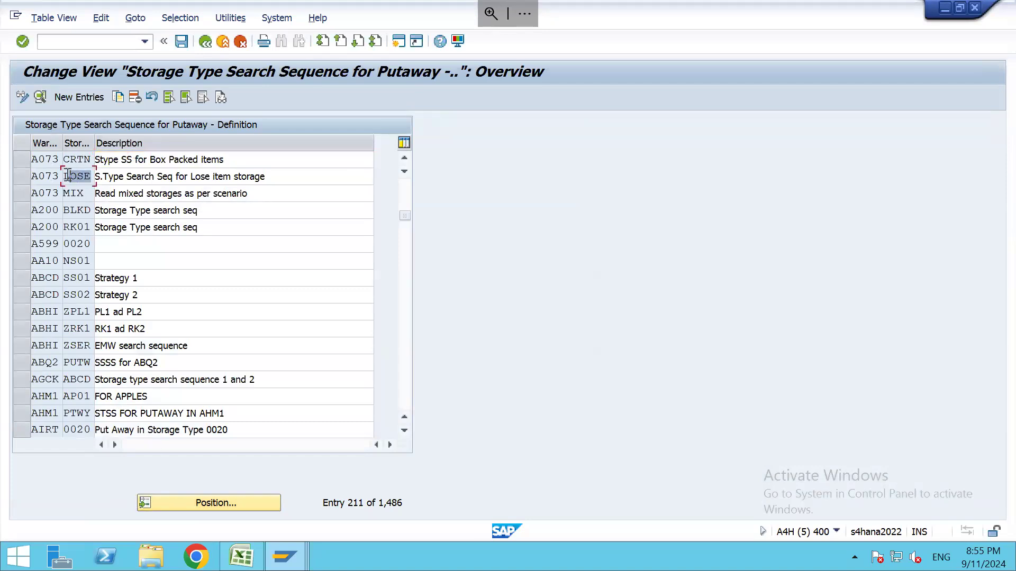
pyautogui.click(82, 176)
pyautogui.doubleClick(82, 176)
pyautogui.click(88, 160)
pyautogui.doubleClick(77, 160)
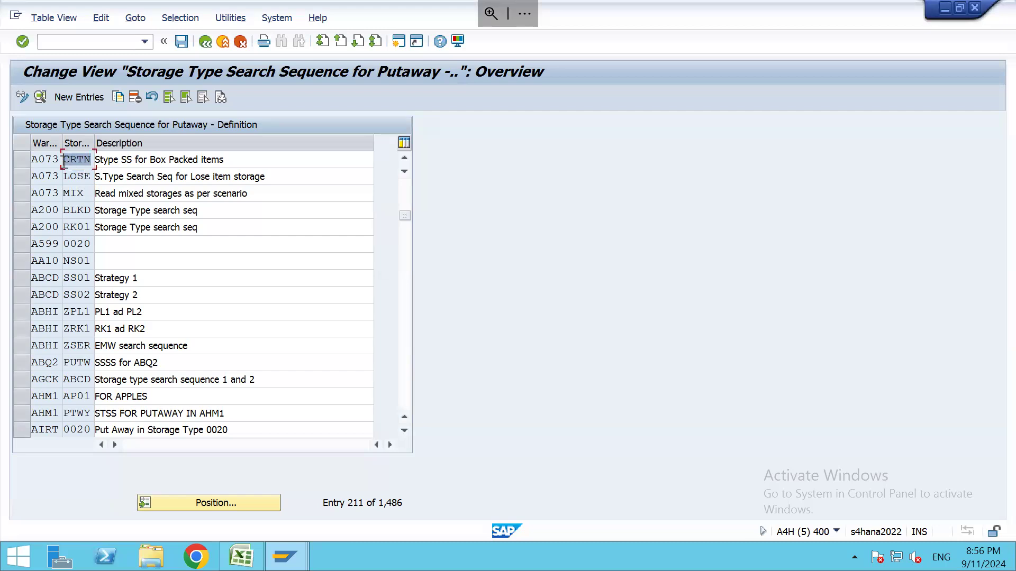
pyautogui.click(23, 159)
pyautogui.click(135, 98)
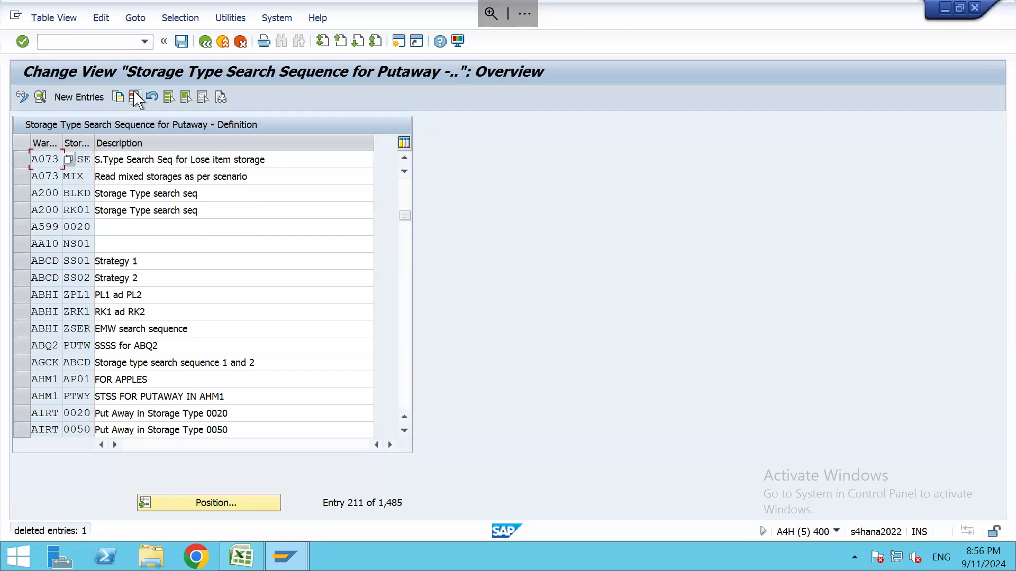
# Add storage type search sequence BOX for warehouse A073 with the description "Stype SS for items with BOX UOM"
pyautogui.click(88, 101)
pyautogui.write('A')
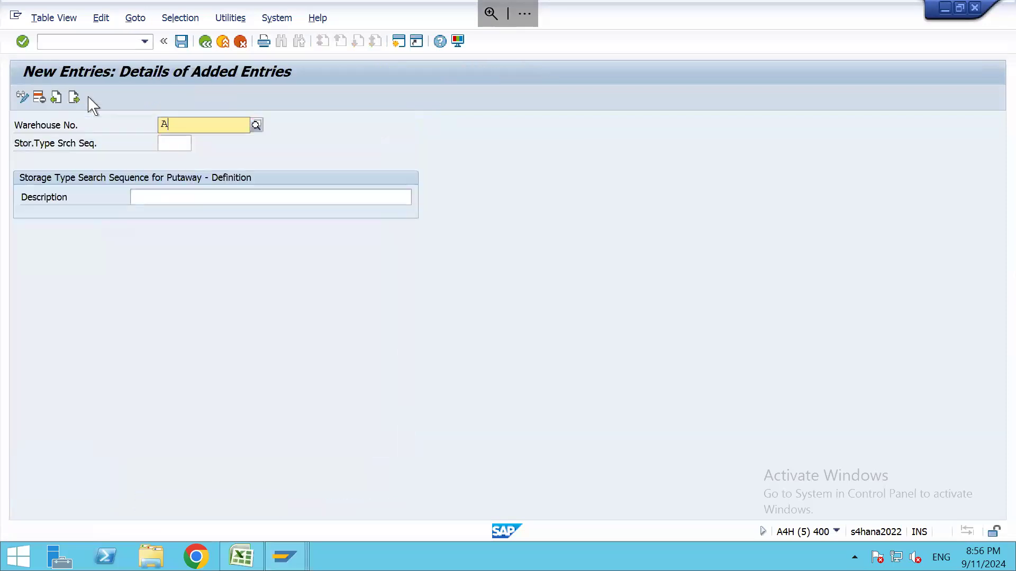
pyautogui.write('073BO')
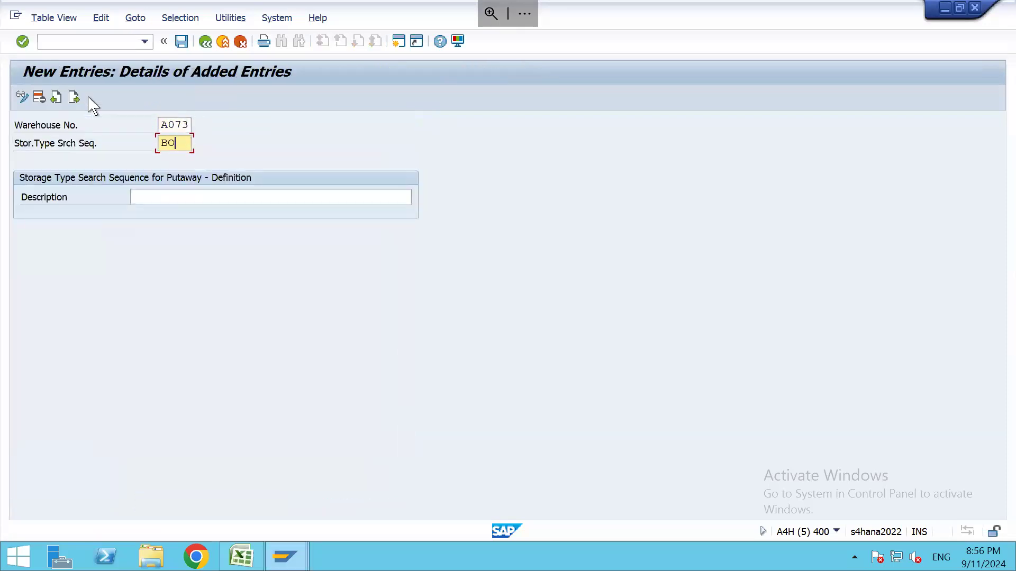
pyautogui.write('XSS')
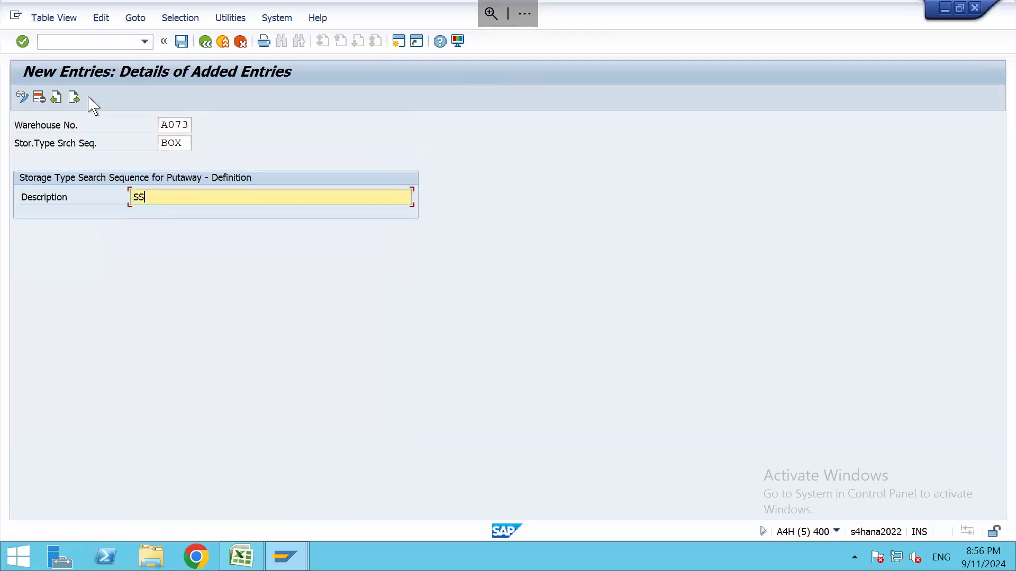
pyautogui.press('BackSpace')
pyautogui.write('type sS for ')
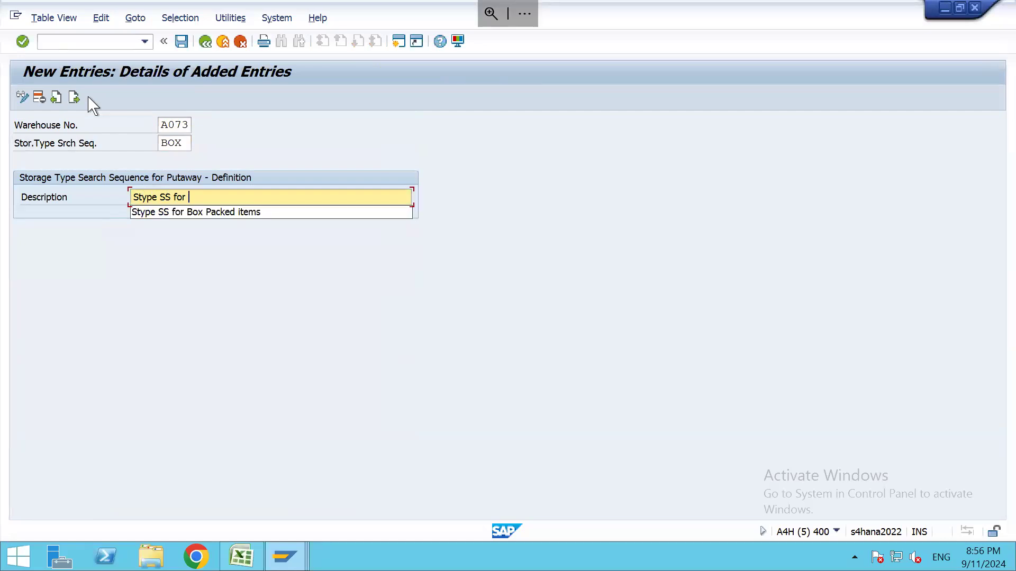
pyautogui.write('items with B')
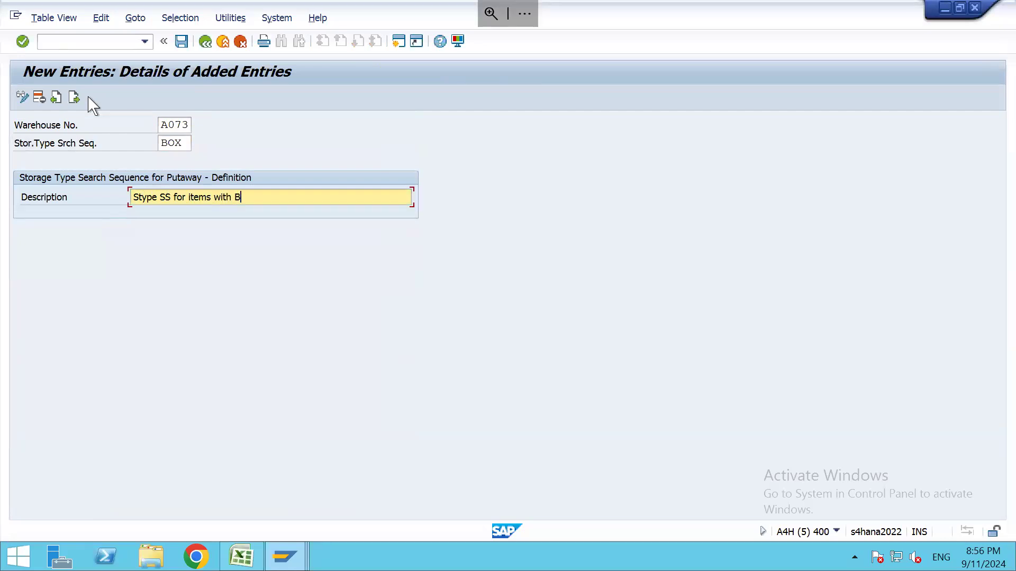
pyautogui.write('OX UOM')
pyautogui.press('Return')
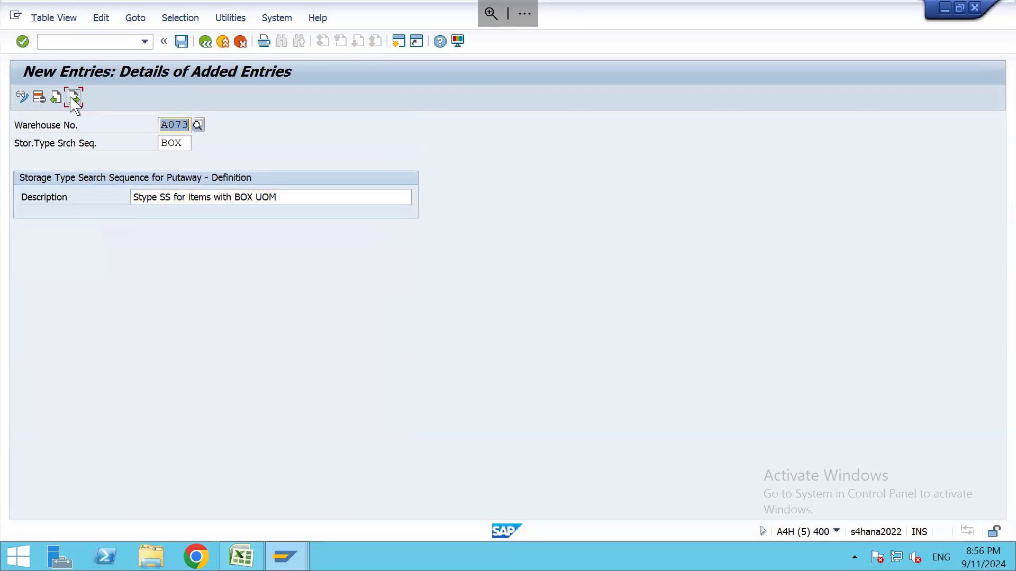
# Add storage type search sequence PAL for warehouse A073 with the description "Stype SS for items with PAL UOM"
pyautogui.click(73, 98)
pyautogui.write('A073')
pyautogui.press('Tab')
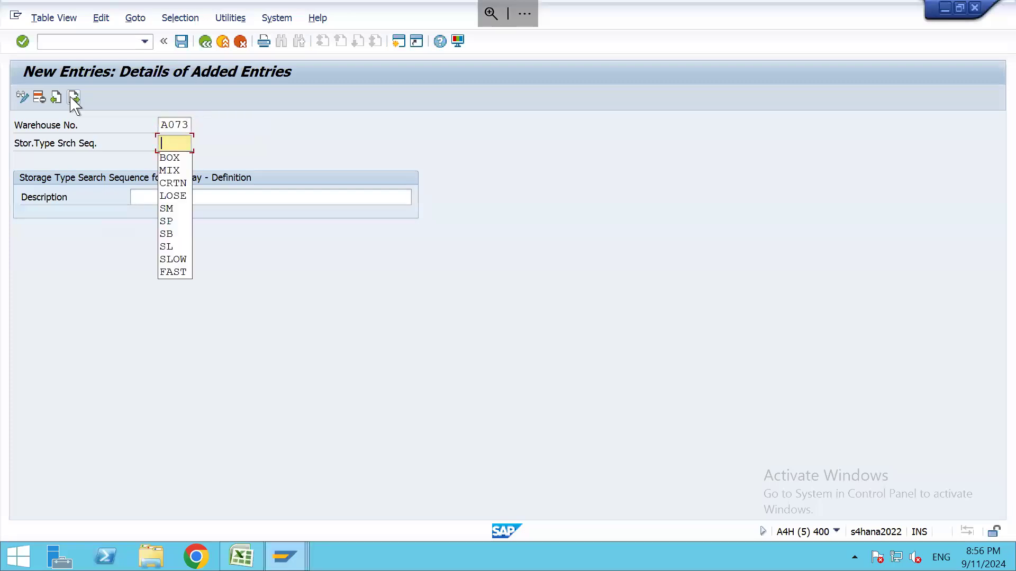
pyautogui.write('PAL')
pyautogui.press('Tab')
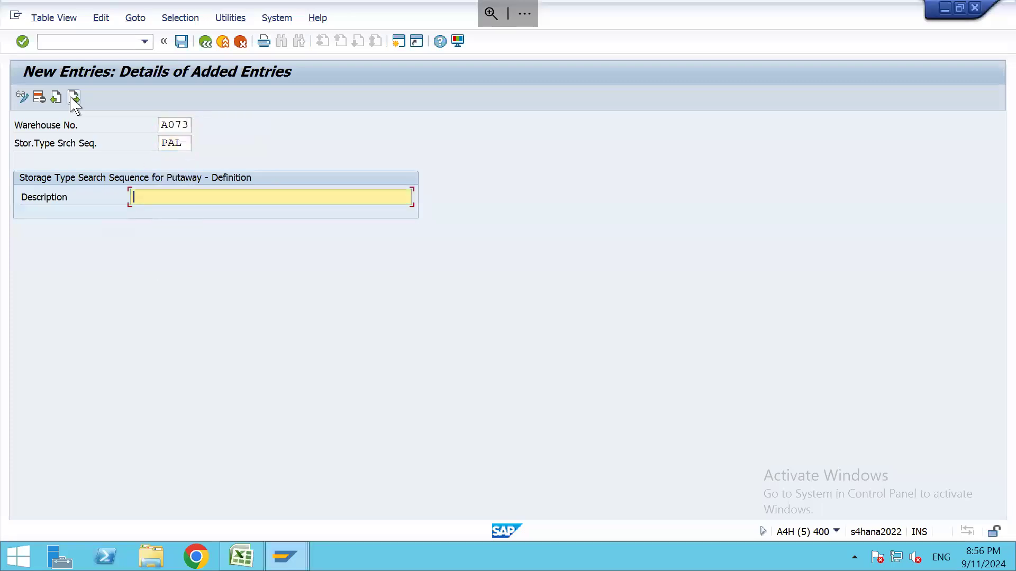
pyautogui.press('Down')
pyautogui.press('Return')
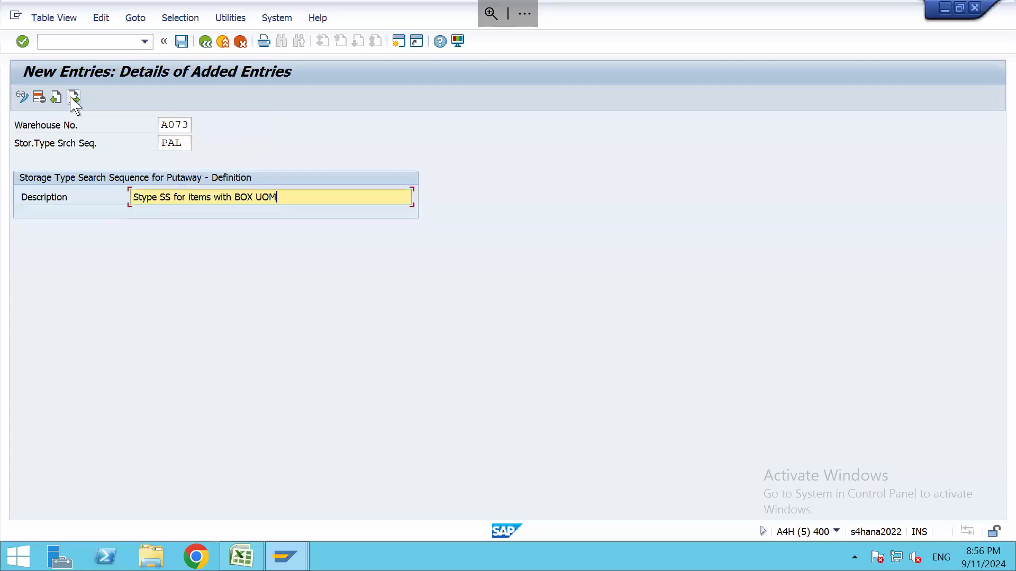
pyautogui.press('BackSpace')
pyautogui.press('BackSpace')
pyautogui.press('BackSpace')
pyautogui.write('PAL')
pyautogui.click(72, 98)
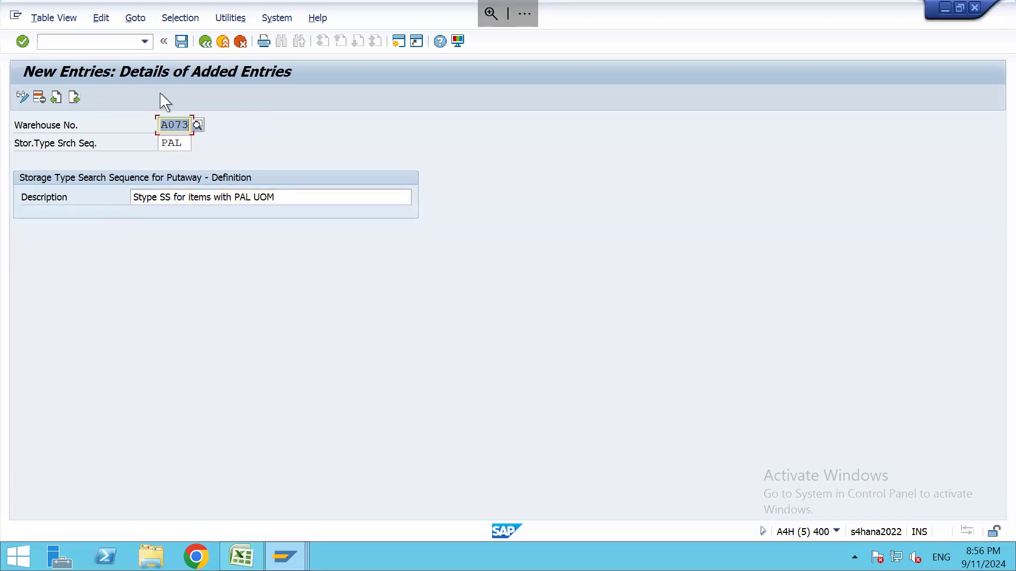
# Save the PAL search sequence definition for warehouse A073 and return to the overview of all putaway search sequences
pyautogui.click(182, 44)
pyautogui.press('Return')
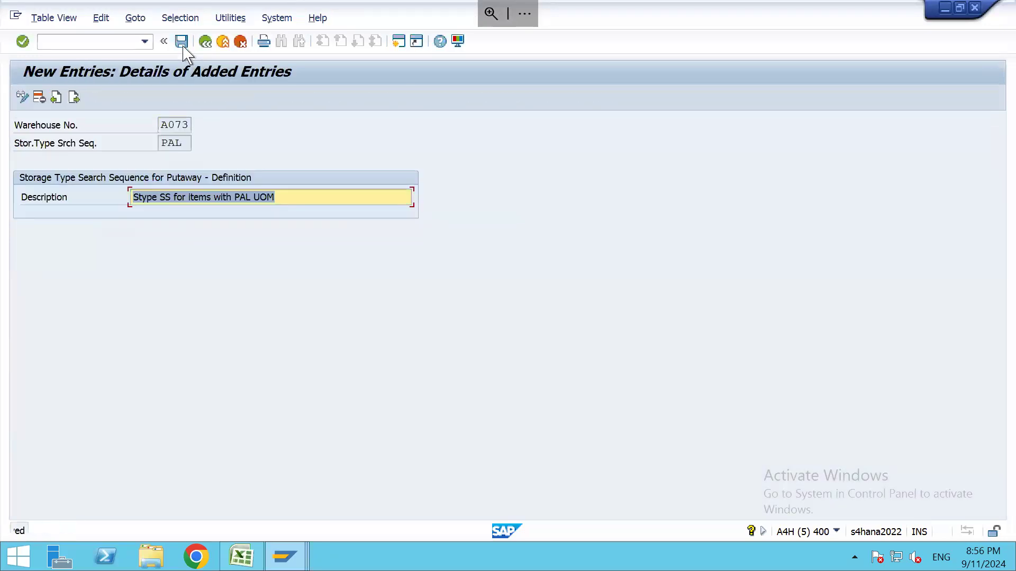
pyautogui.click(208, 42)
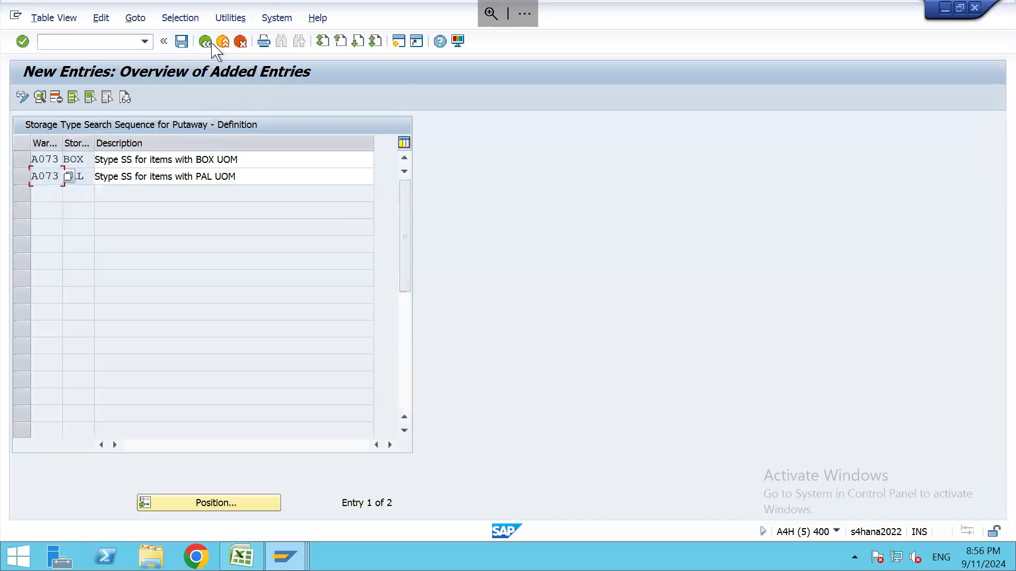
pyautogui.click(208, 42)
pyautogui.click(178, 504)
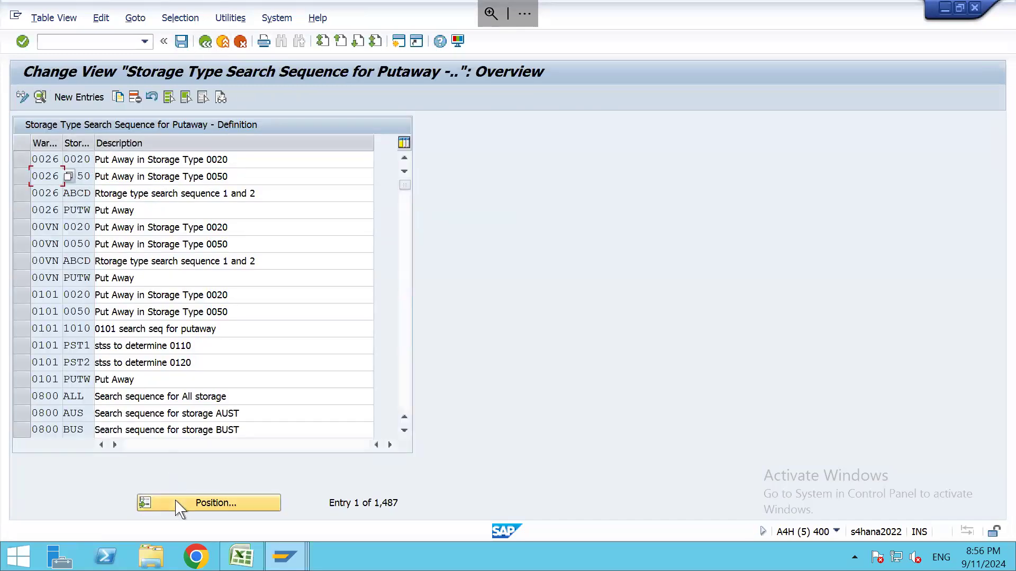
pyautogui.write('A0')
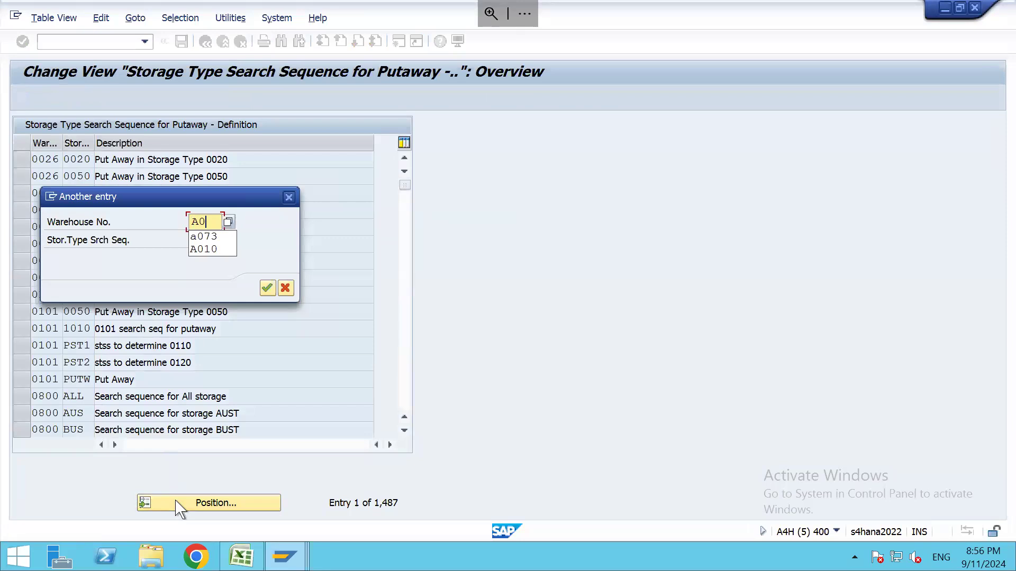
pyautogui.press('BackSpace')
pyautogui.press('BackSpace')
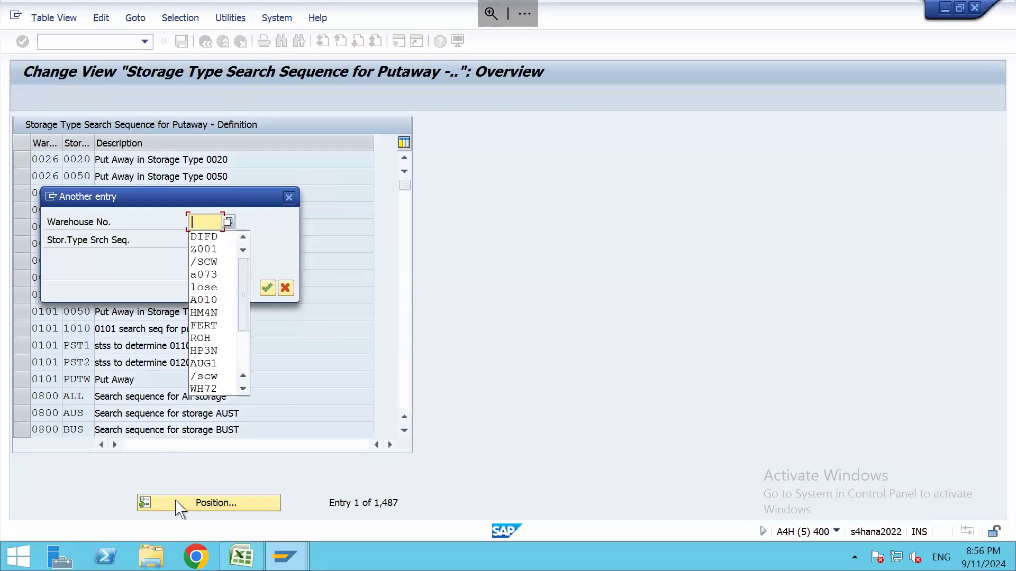
pyautogui.click(288, 197)
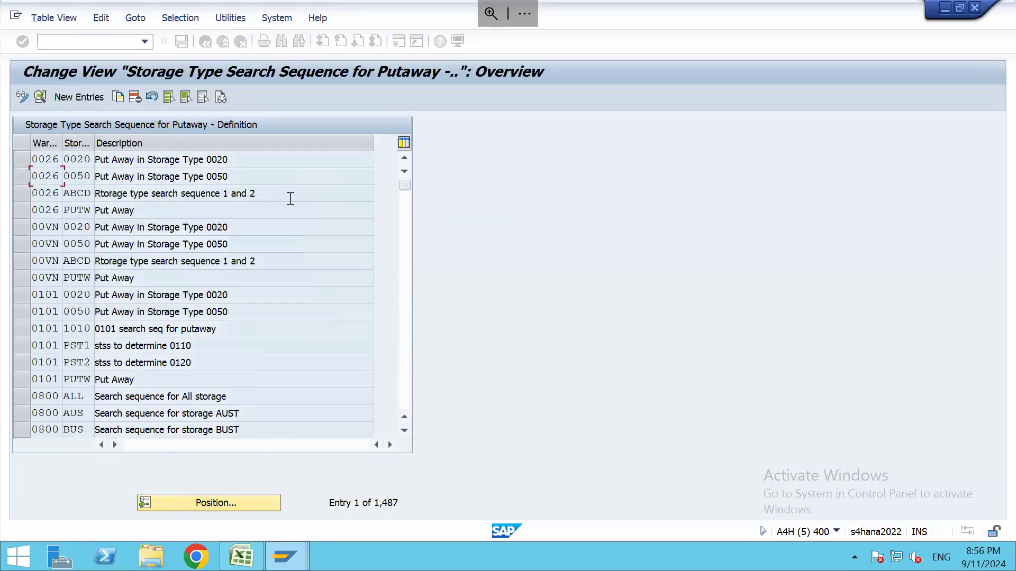
# Create a new putaway storage type search sequence EA for warehouse A073
pyautogui.click(79, 98)
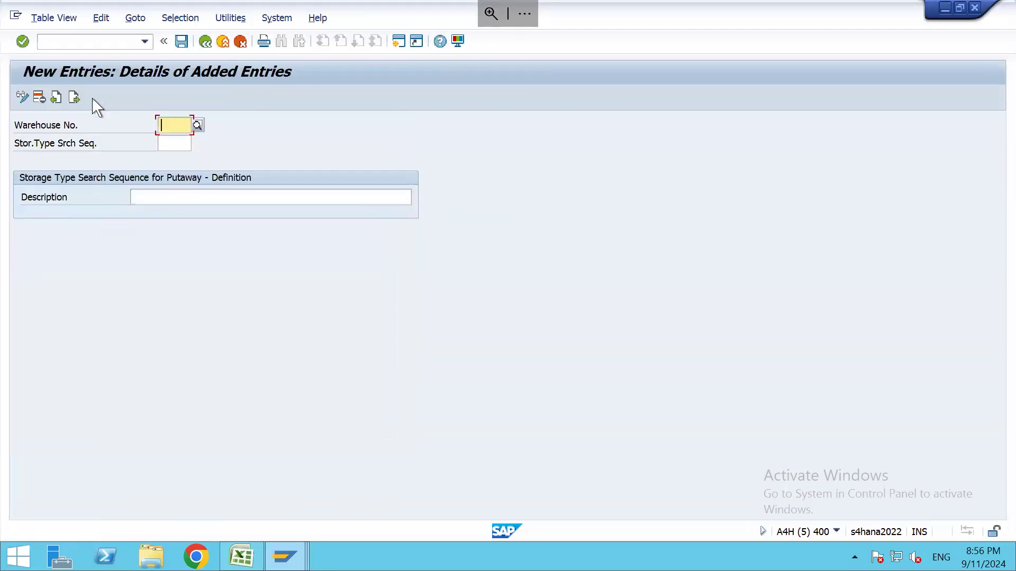
pyautogui.write('A073')
pyautogui.press('Tab')
pyautogui.write('EA')
pyautogui.press('Tab')
# Describe the EA search sequence as "Stype SS for items with EA UOM" and save it
pyautogui.press('Down')
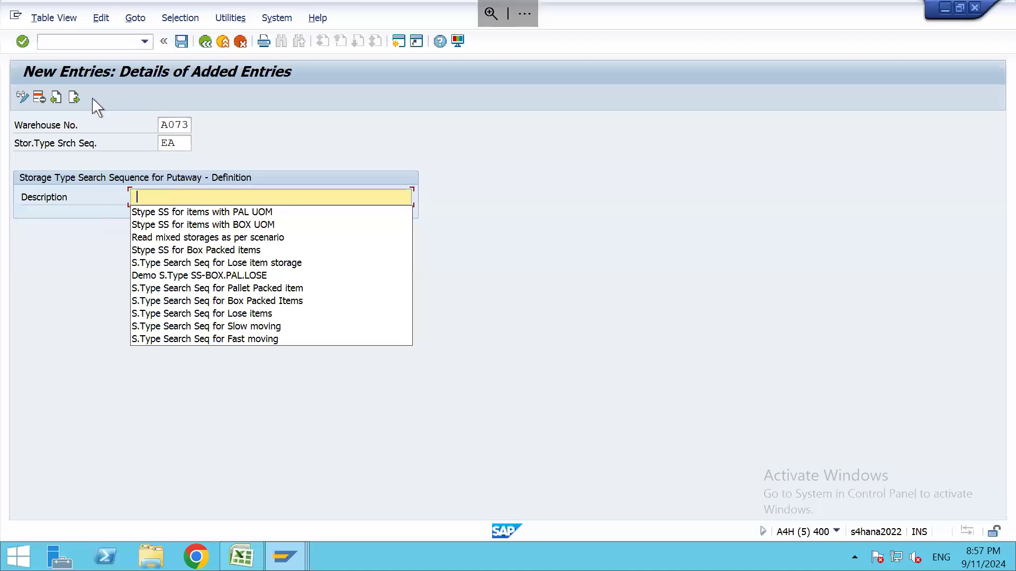
pyautogui.press('Down')
pyautogui.press('Return')
pyautogui.press('BackSpace')
pyautogui.press('BackSpace')
pyautogui.press('BackSpace')
pyautogui.write('EA')
pyautogui.press('BackSpace')
pyautogui.press('BackSpace')
pyautogui.write('EA UOM')
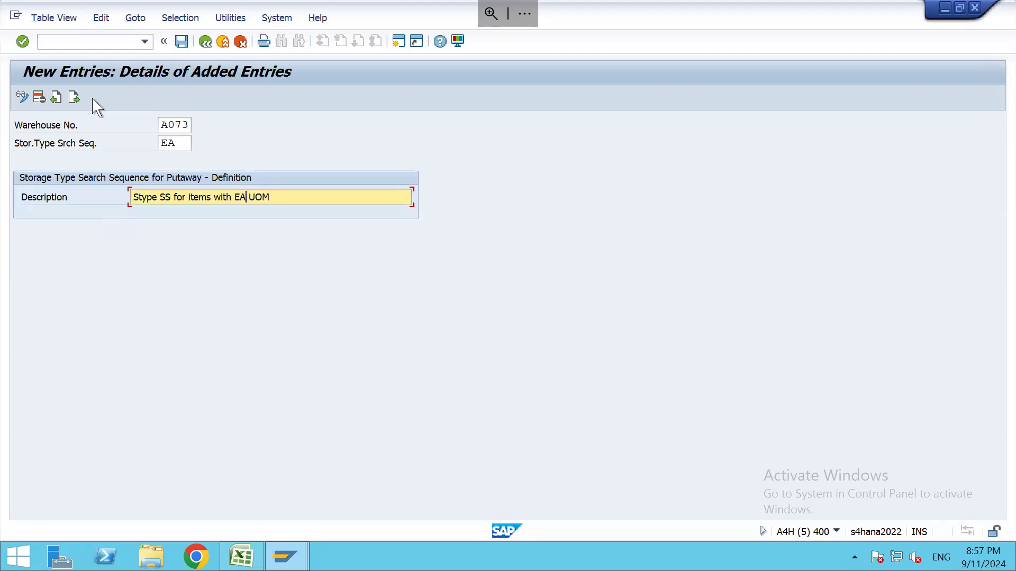
pyautogui.press('Return')
pyautogui.hotkey('ctrl', 's')
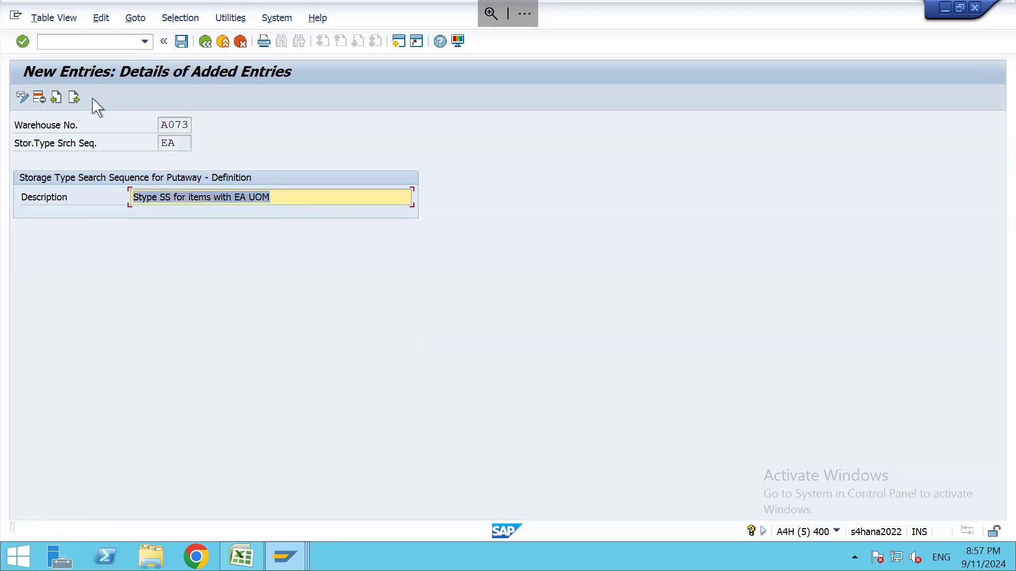
# Return to the IMG and start a new entry in Assign Storage Types to Storage Type Search Sequence
pyautogui.press('F3')
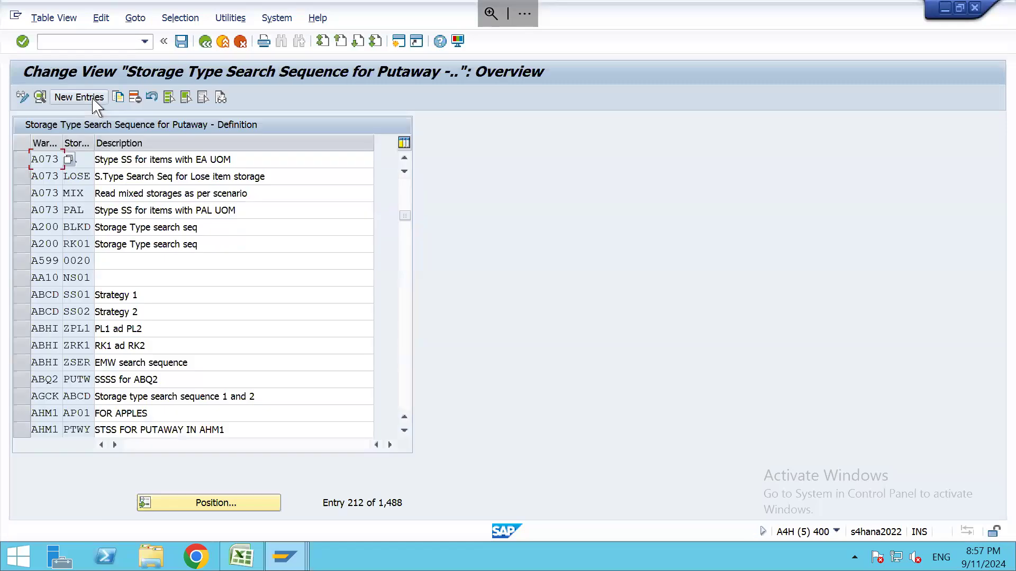
pyautogui.press('F3')
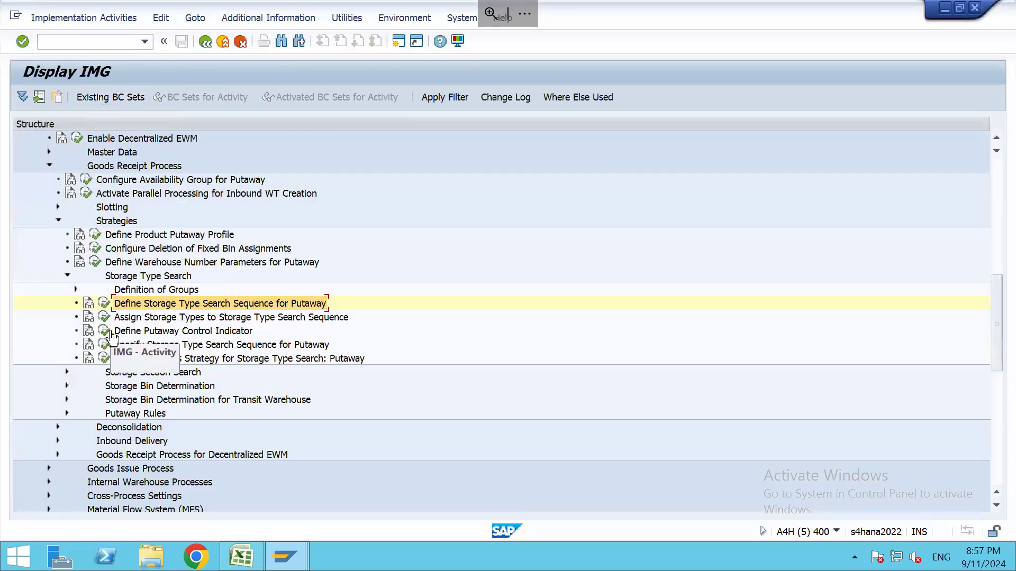
pyautogui.click(108, 321)
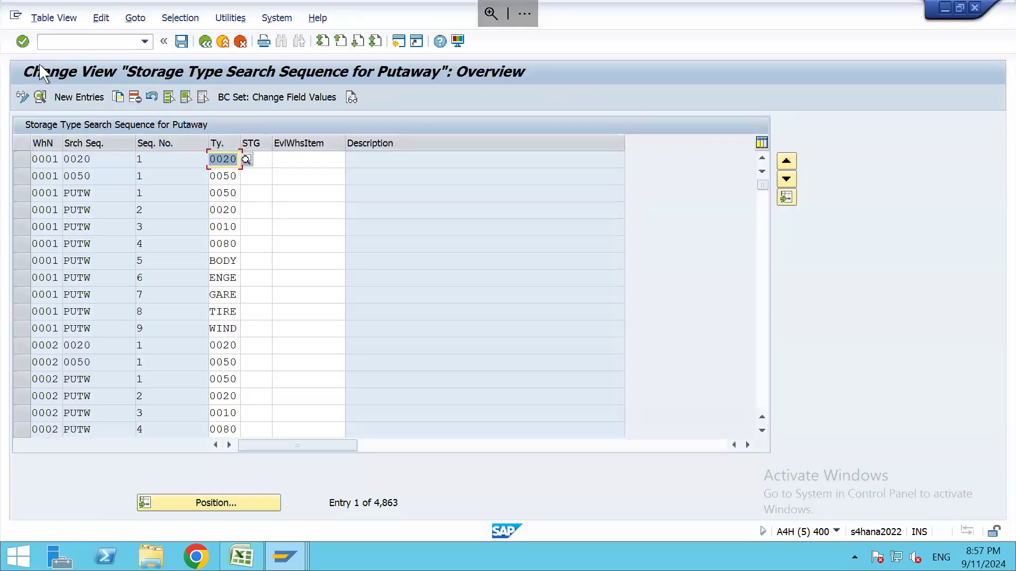
pyautogui.click(85, 99)
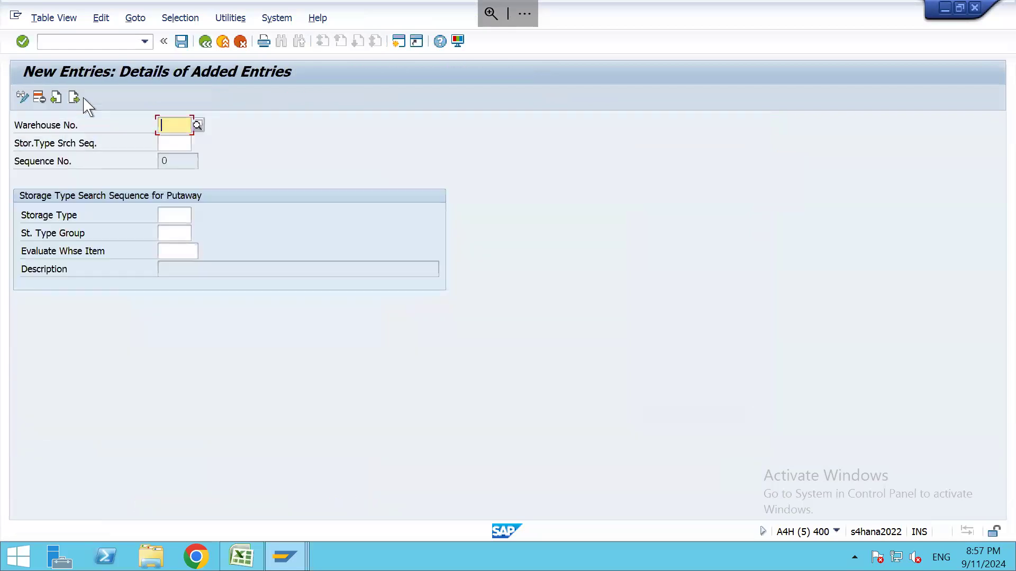
# Assign storage type LOSE to search sequence EA in warehouse A073
pyautogui.write('A073')
pyautogui.press('Tab')
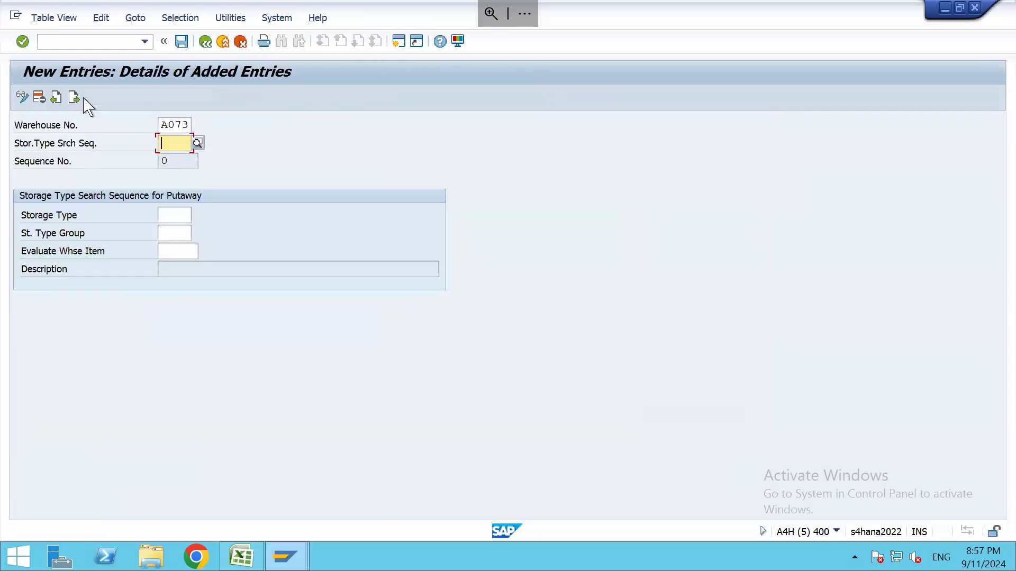
pyautogui.write('EA')
pyautogui.press('Tab')
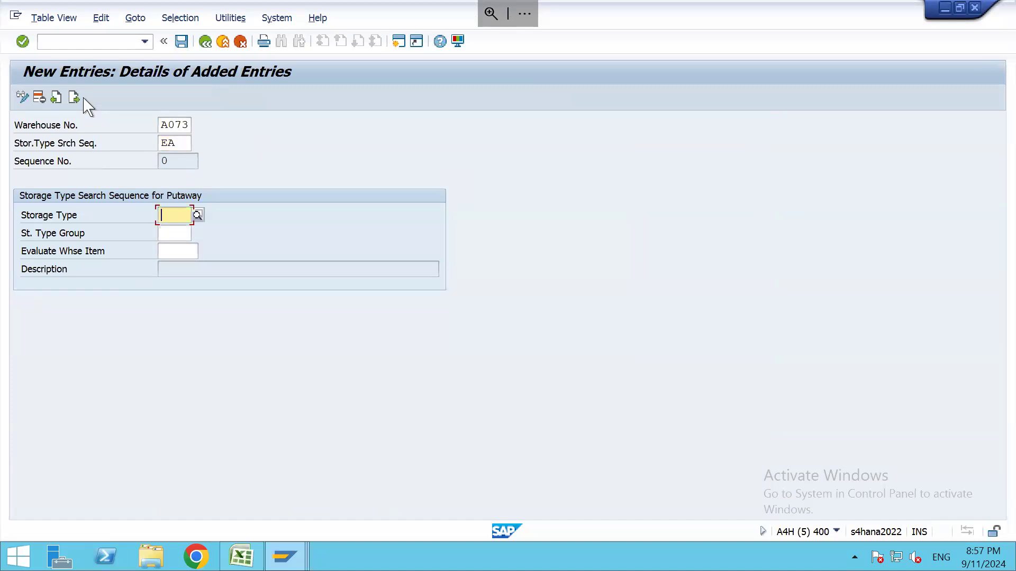
pyautogui.write('LOSE')
pyautogui.press('Tab')
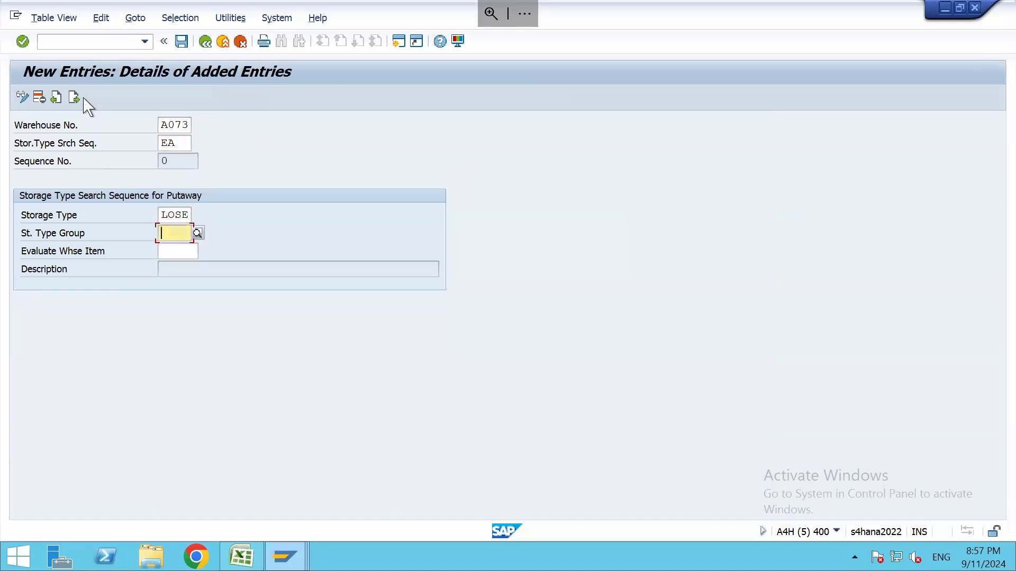
pyautogui.press('Return')
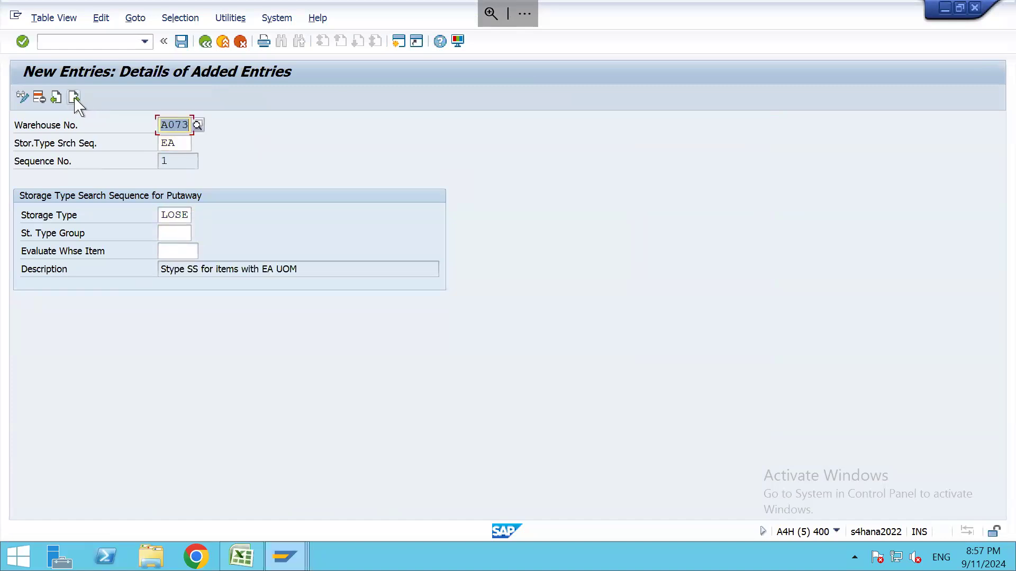
# Add another entry assigning storage type BOX to search sequence BOX in warehouse A073
pyautogui.click(74, 98)
pyautogui.write('A073')
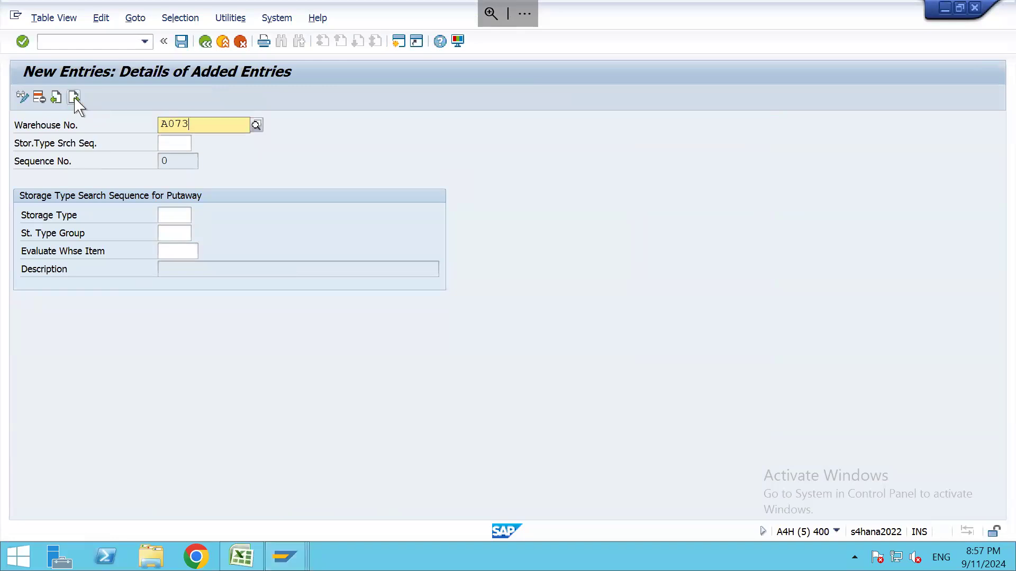
pyautogui.press('Tab')
pyautogui.write('BOX')
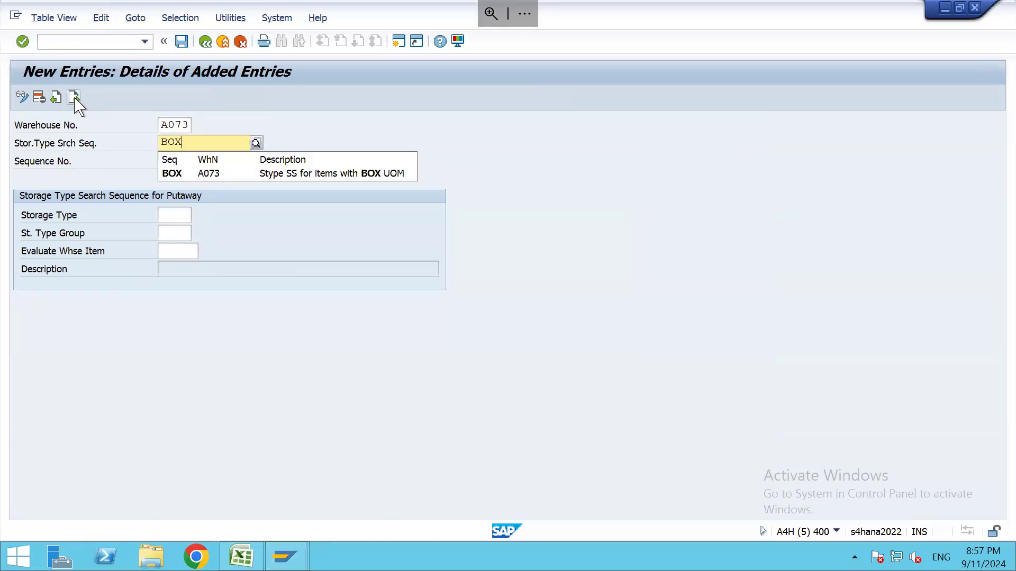
pyautogui.press('Return')
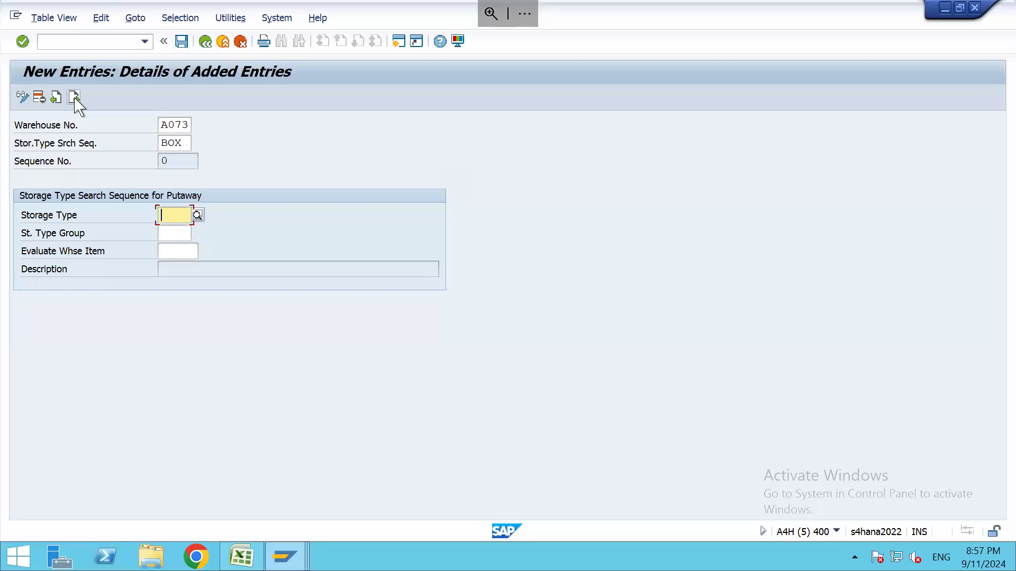
pyautogui.write('BOX')
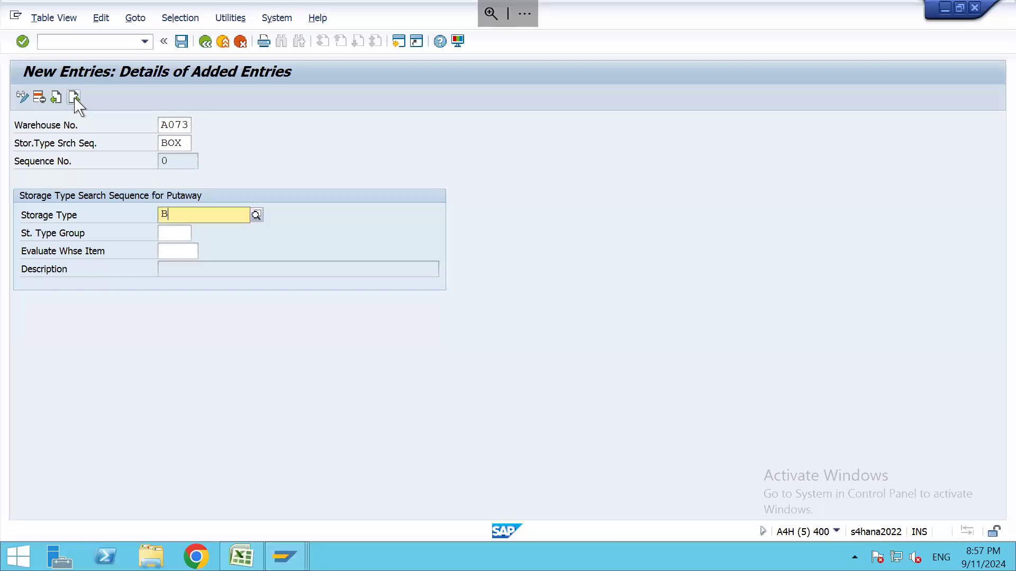
pyautogui.press('BackSpace')
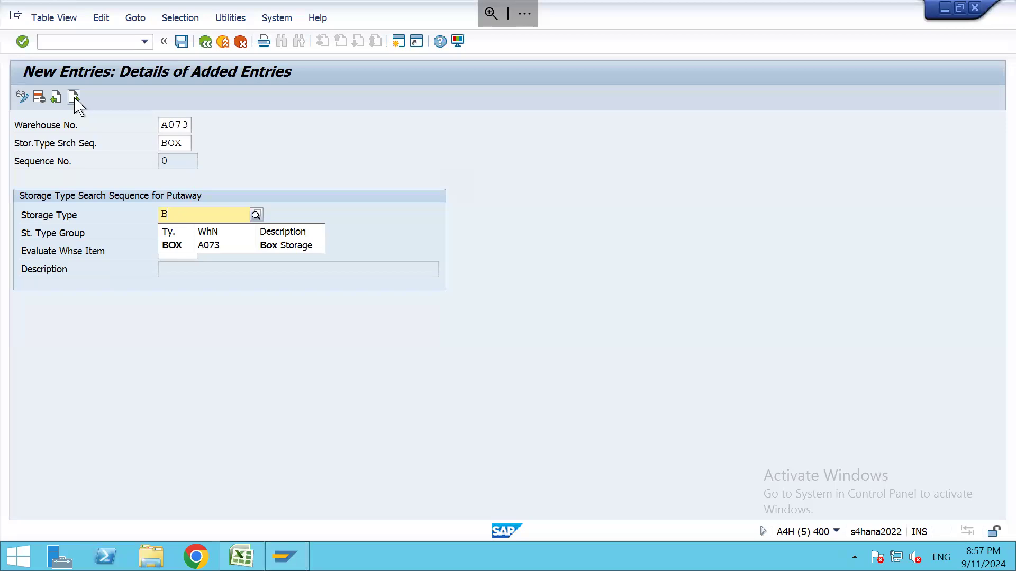
pyautogui.press('BackSpace')
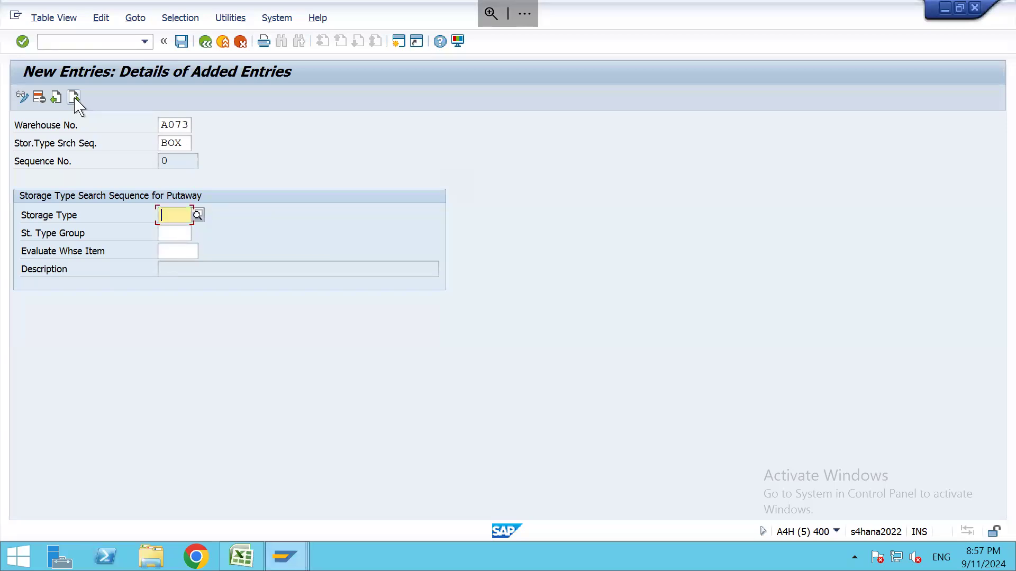
pyautogui.write('BOX')
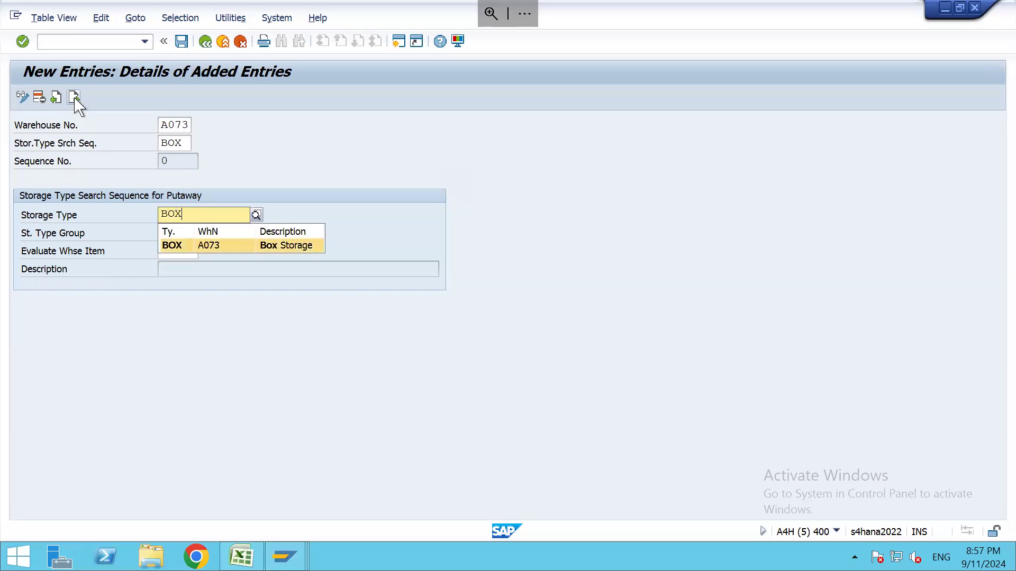
pyautogui.press('Return')
pyautogui.press('Return')
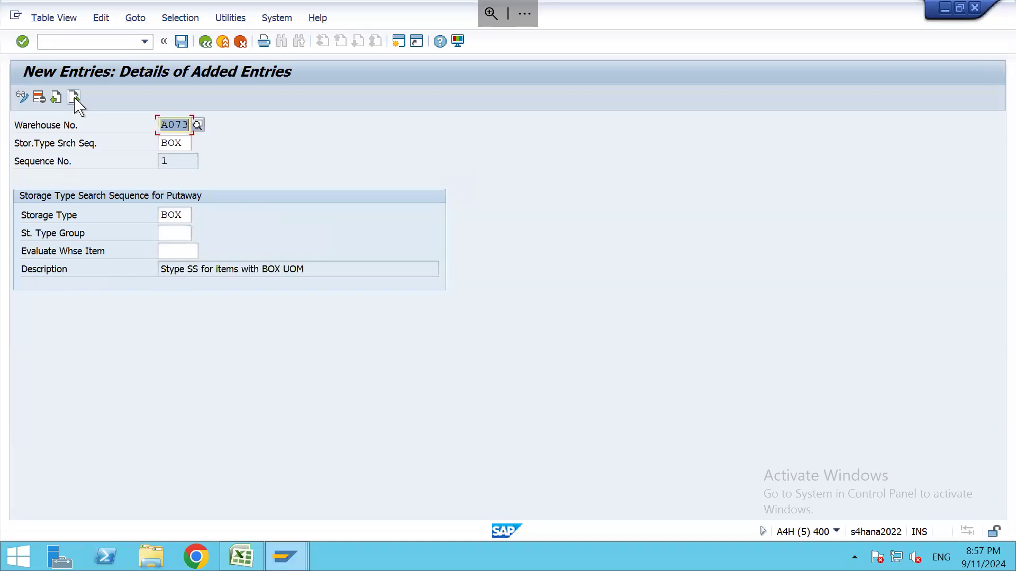
# Add another entry assigning storage type PALT to search sequence PAL in warehouse A073
pyautogui.click(74, 97)
pyautogui.write('A073')
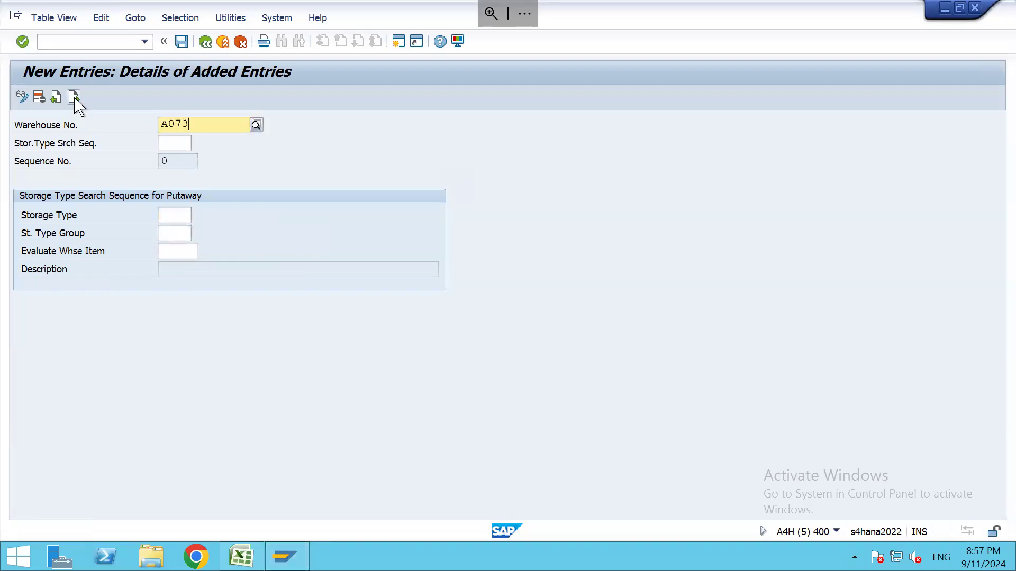
pyautogui.press('Tab')
pyautogui.write('PAL')
pyautogui.press('Tab')
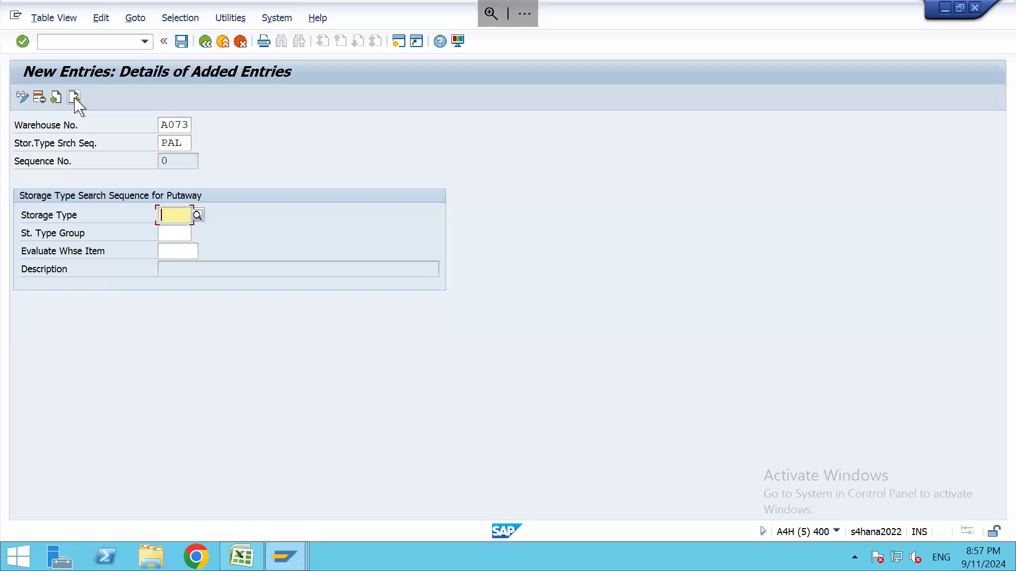
pyautogui.write('PALT')
pyautogui.press('Return')
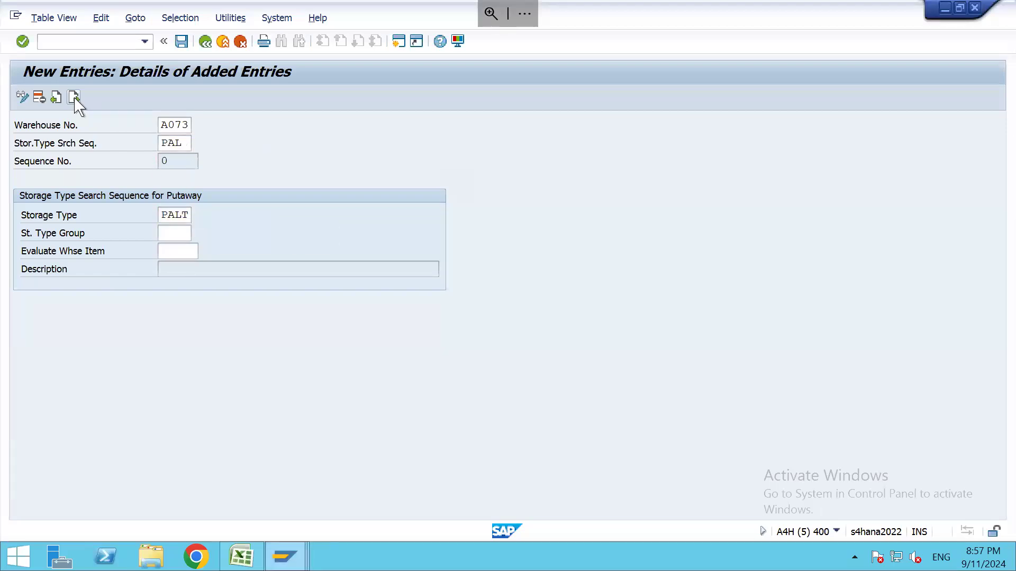
# Save the storage type assignments and return to the IMG structure
pyautogui.click(181, 42)
pyautogui.press('Return')
pyautogui.click(207, 44)
pyautogui.click(206, 42)
pyautogui.click(206, 42)
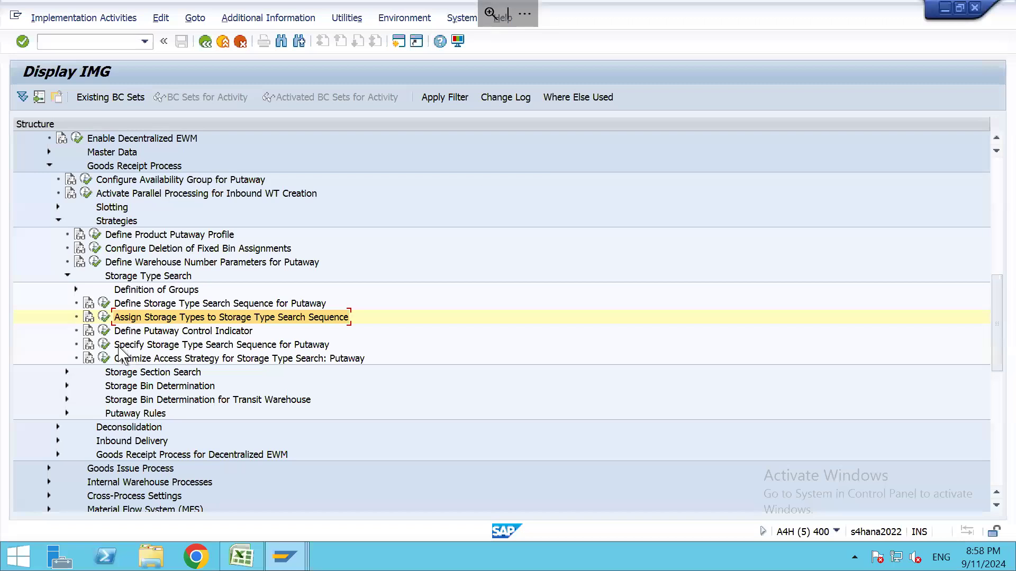
# Start a new entry for warehouse A073 in Specify Storage Type Search Sequence for Putaway
pyautogui.click(104, 345)
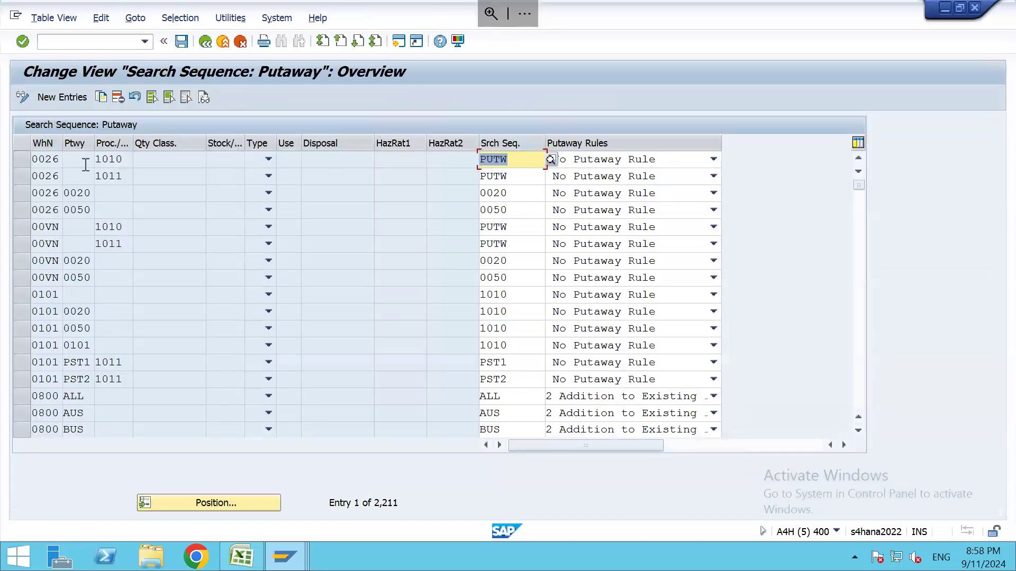
pyautogui.click(67, 99)
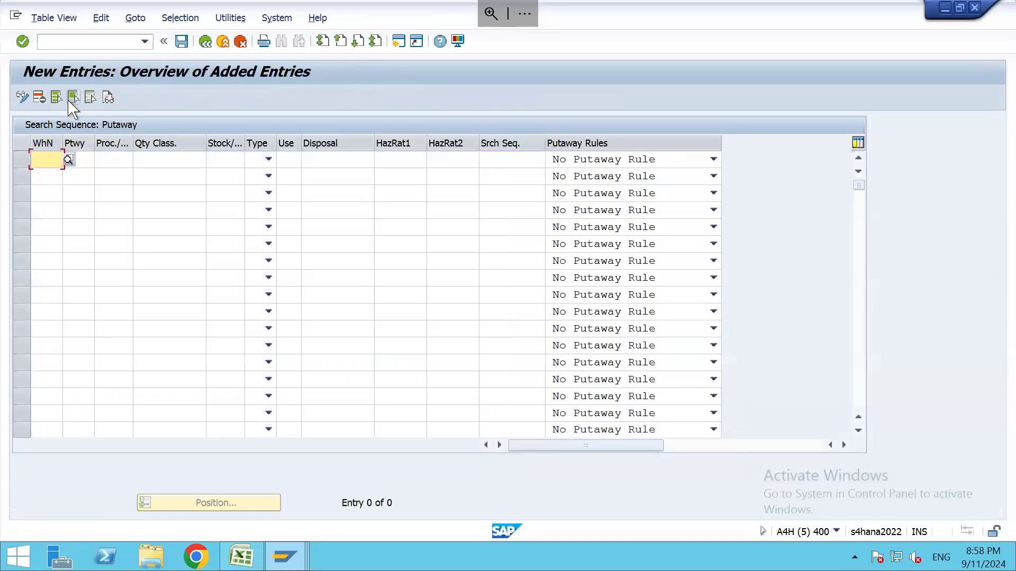
pyautogui.write('A073')
pyautogui.press('Tab')
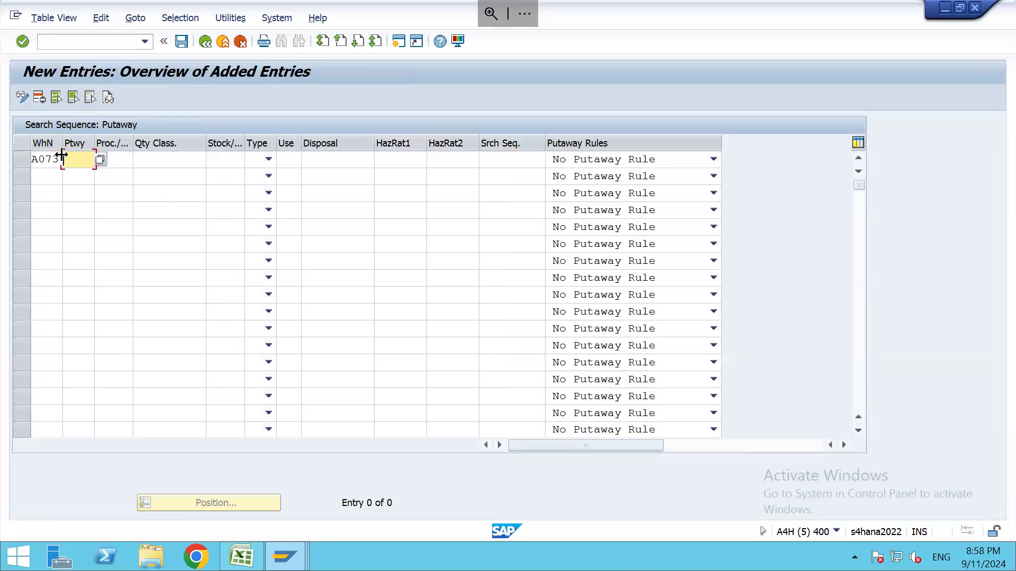
# Complete the warehouse A073 entry with quantity classification E (Eaches) and putaway search sequence EA
pyautogui.moveTo(32, 160); pyautogui.dragTo(59, 159)
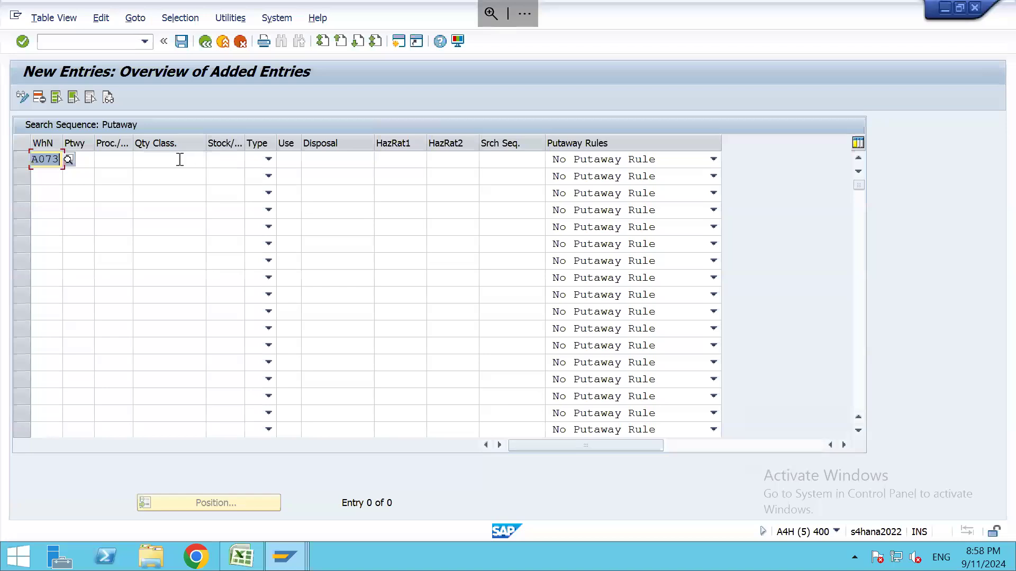
pyautogui.click(180, 159)
pyautogui.click(212, 160)
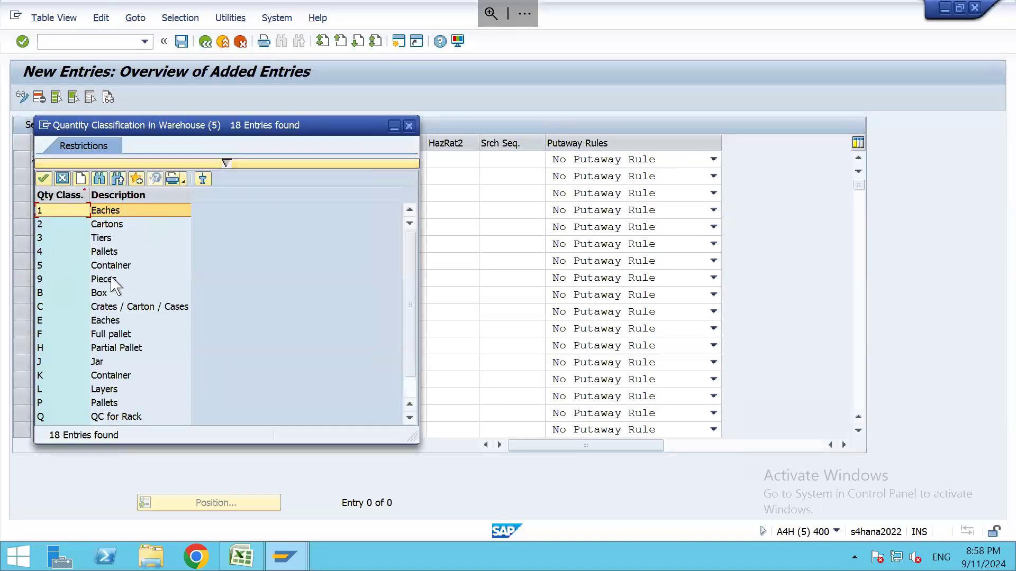
pyautogui.doubleClick(104, 321)
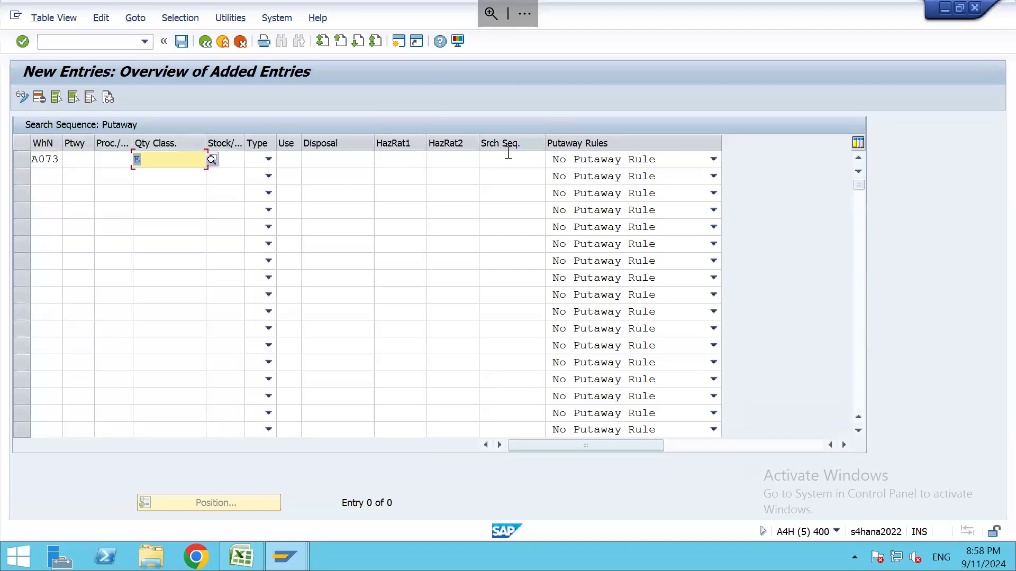
pyautogui.click(509, 163)
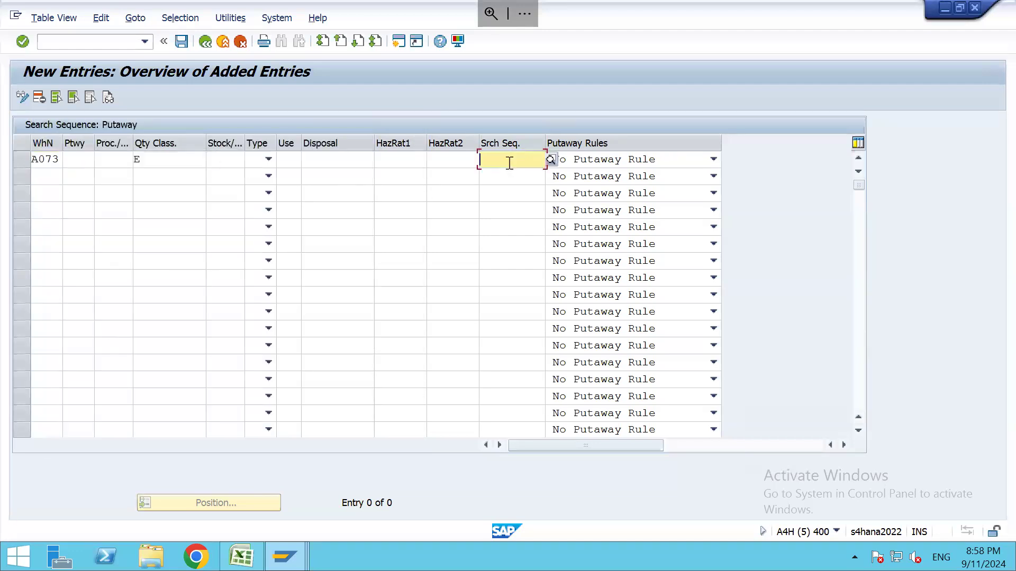
pyautogui.click(551, 161)
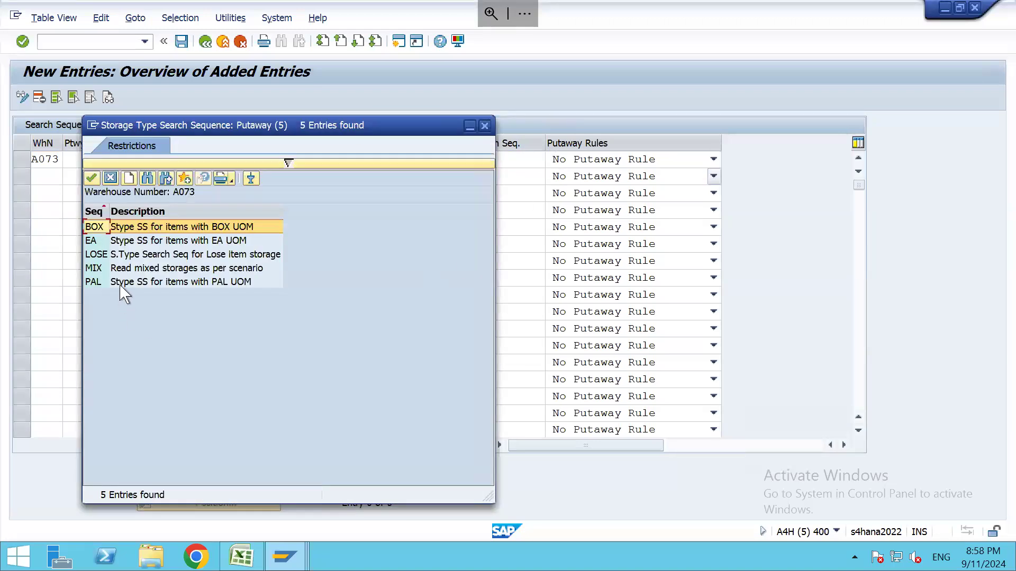
pyautogui.doubleClick(135, 246)
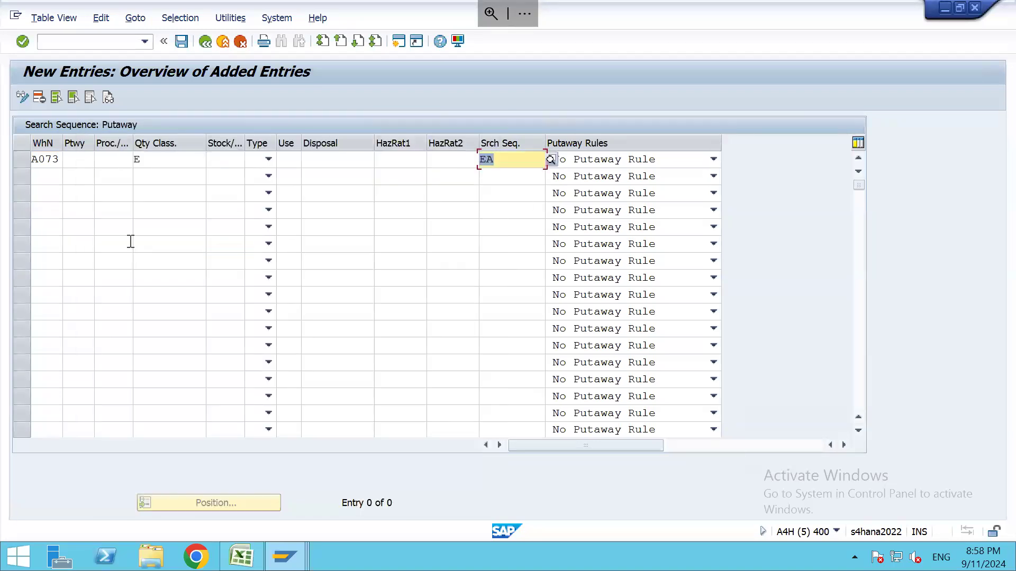
# Add a second entry for warehouse A073 with quantity classification B (Box) and search sequence BOX
pyautogui.click(53, 179)
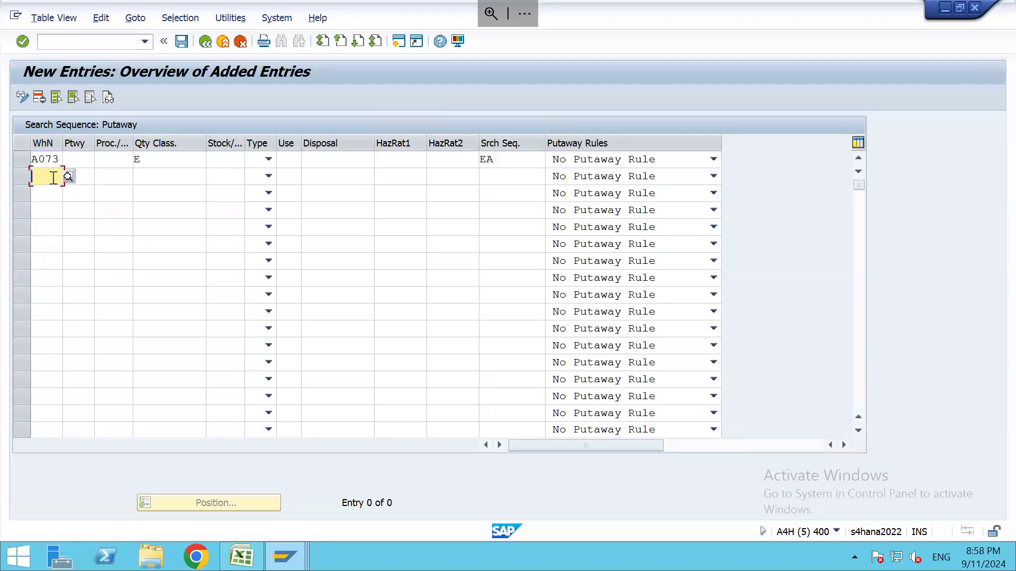
pyautogui.write('A073')
pyautogui.press('Tab')
pyautogui.press('Tab')
pyautogui.press('Tab')
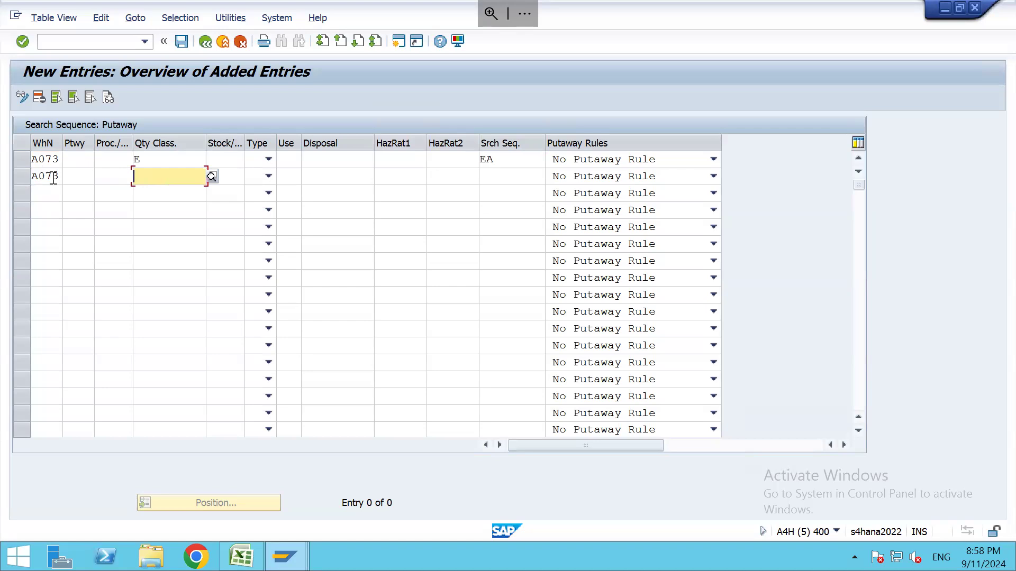
pyautogui.press('F4')
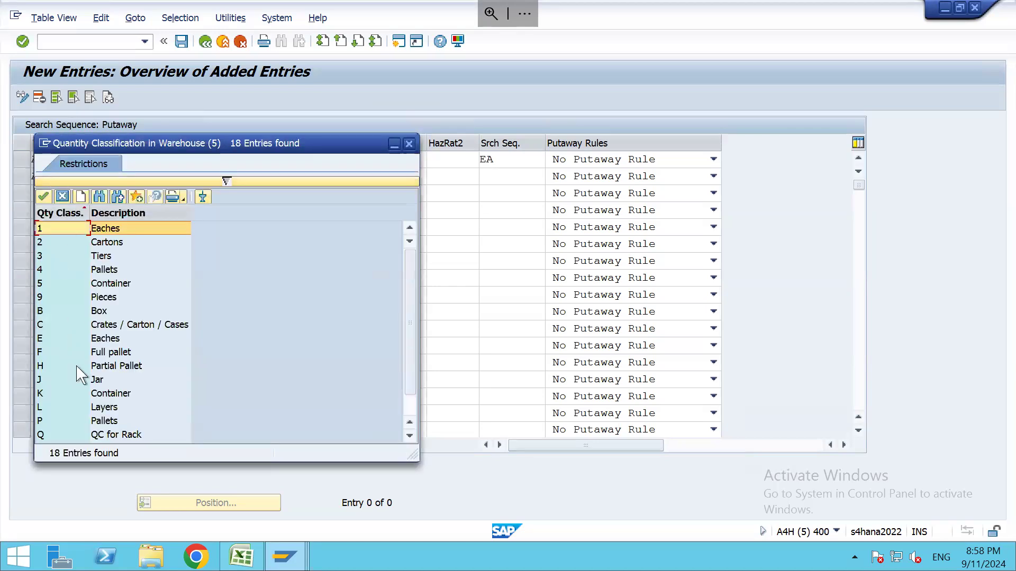
pyautogui.doubleClick(98, 310)
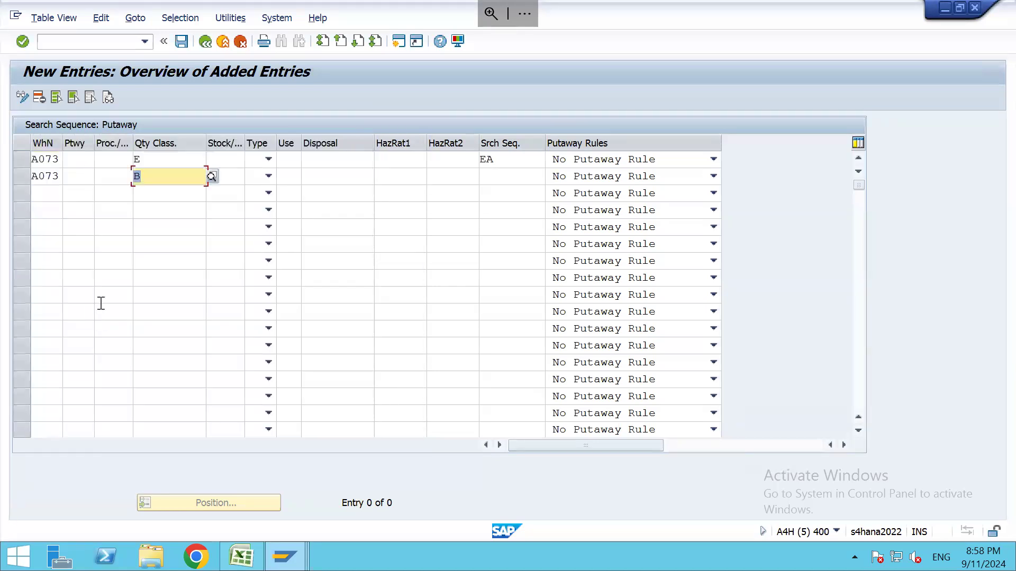
pyautogui.click(518, 182)
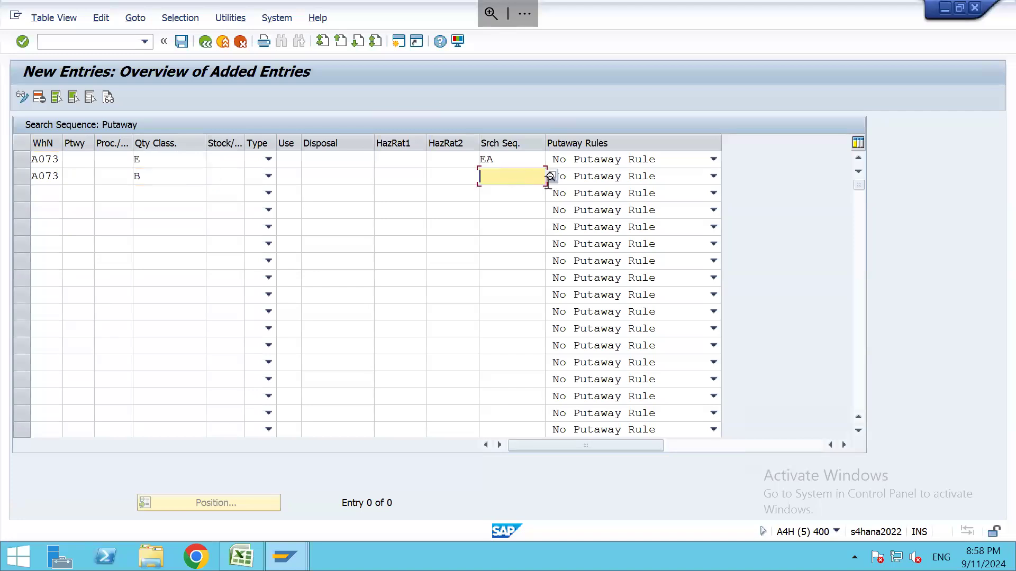
pyautogui.click(550, 178)
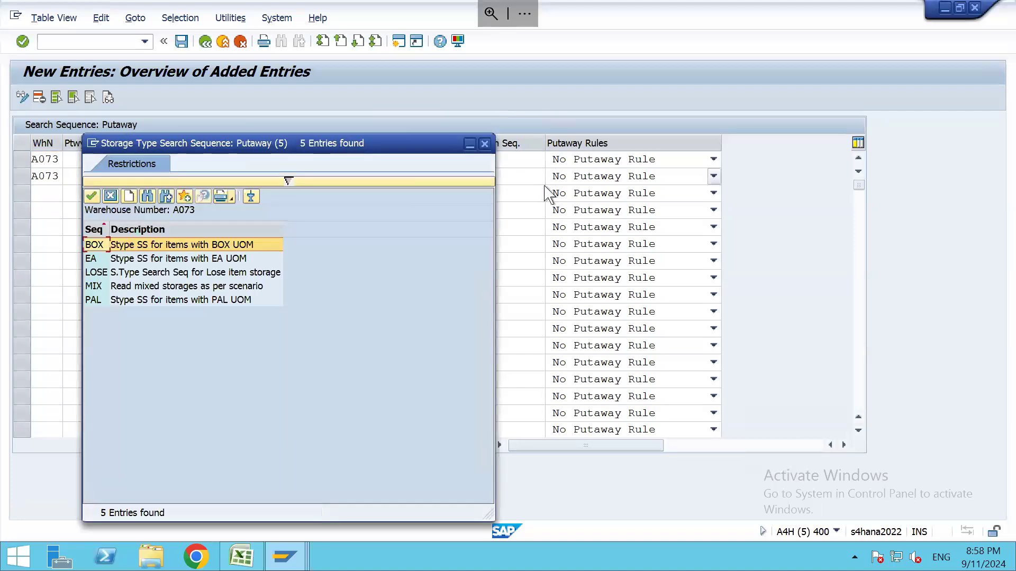
pyautogui.doubleClick(130, 245)
# Add a third entry for warehouse A073 with quantity classification P and search sequence PAL, and validate the entries
pyautogui.click(52, 193)
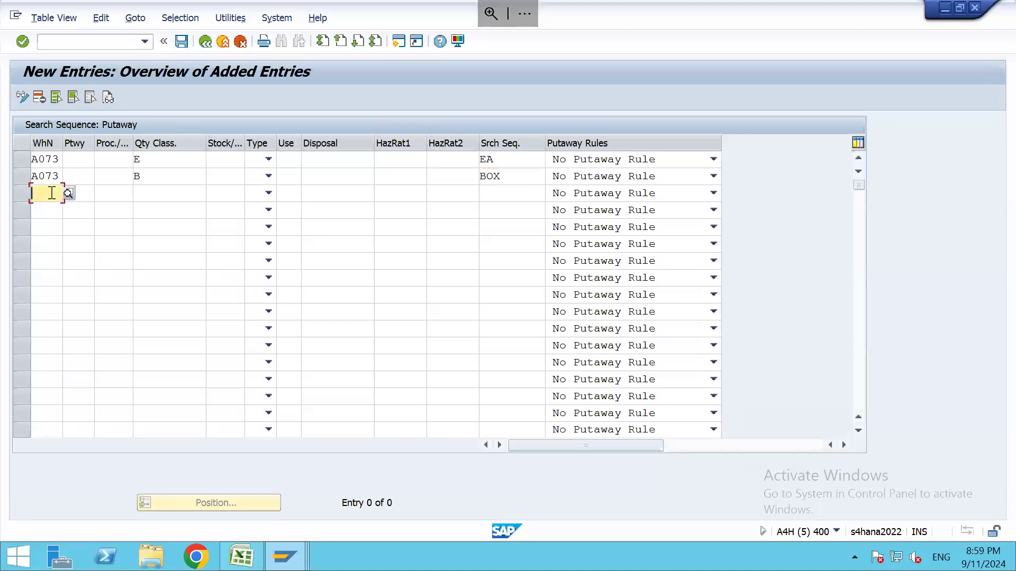
pyautogui.write('A0')
pyautogui.press('Tab')
pyautogui.press('Tab')
pyautogui.press('Tab')
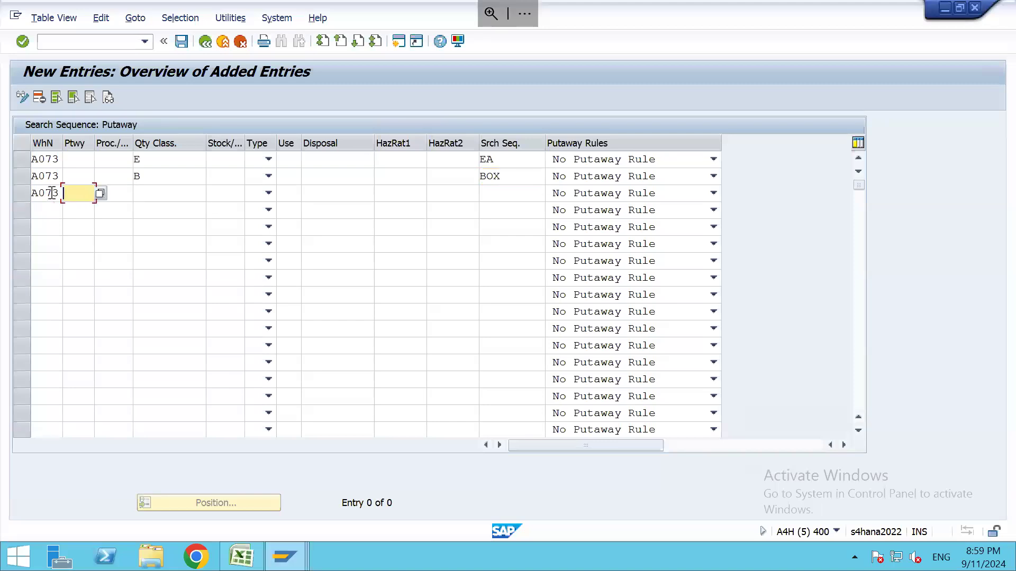
pyautogui.write('P')
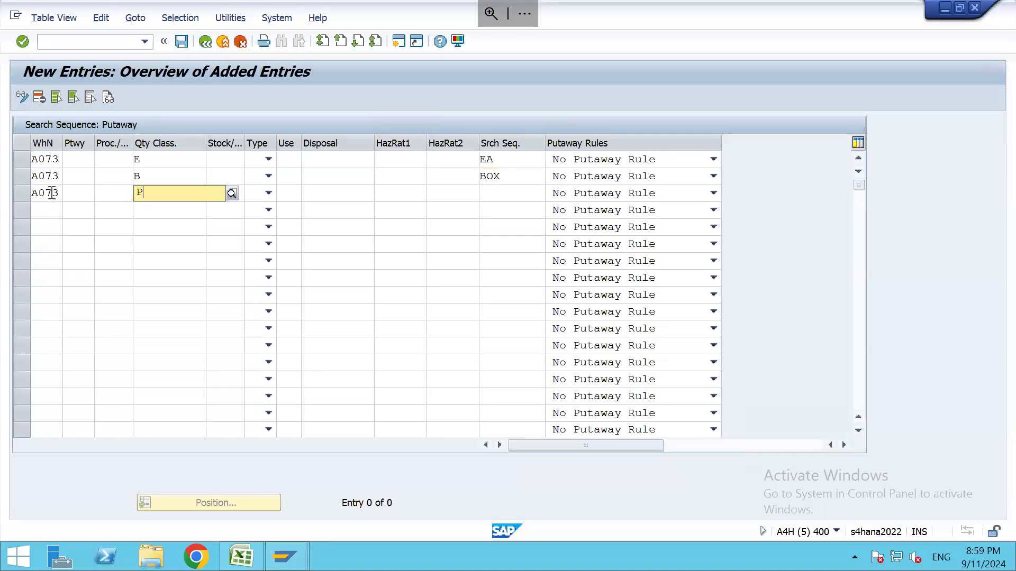
pyautogui.press('Tab')
pyautogui.press('Tab')
pyautogui.press('Tab')
pyautogui.press('Tab')
pyautogui.press('Tab')
pyautogui.press('Tab')
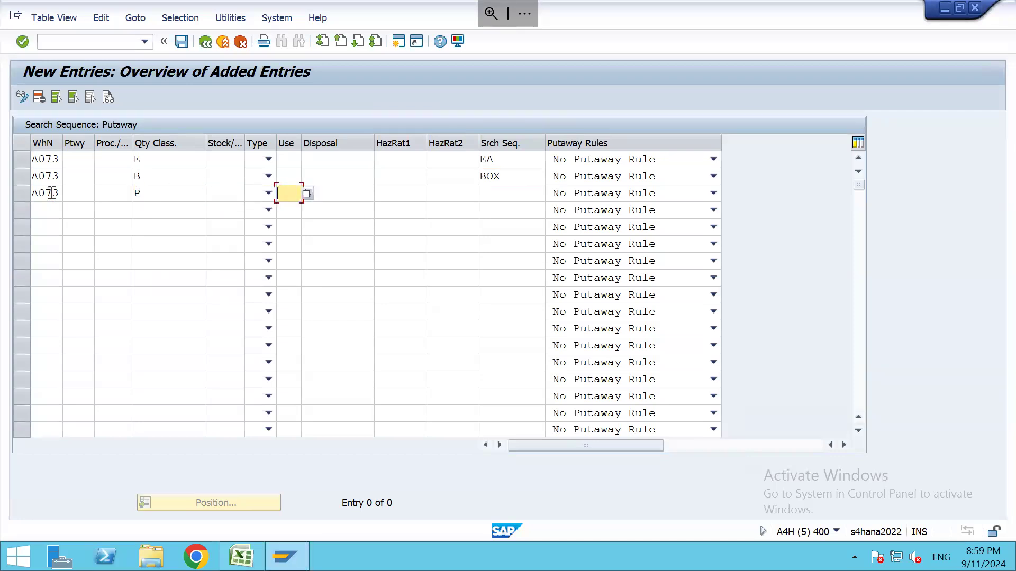
pyautogui.press('Tab')
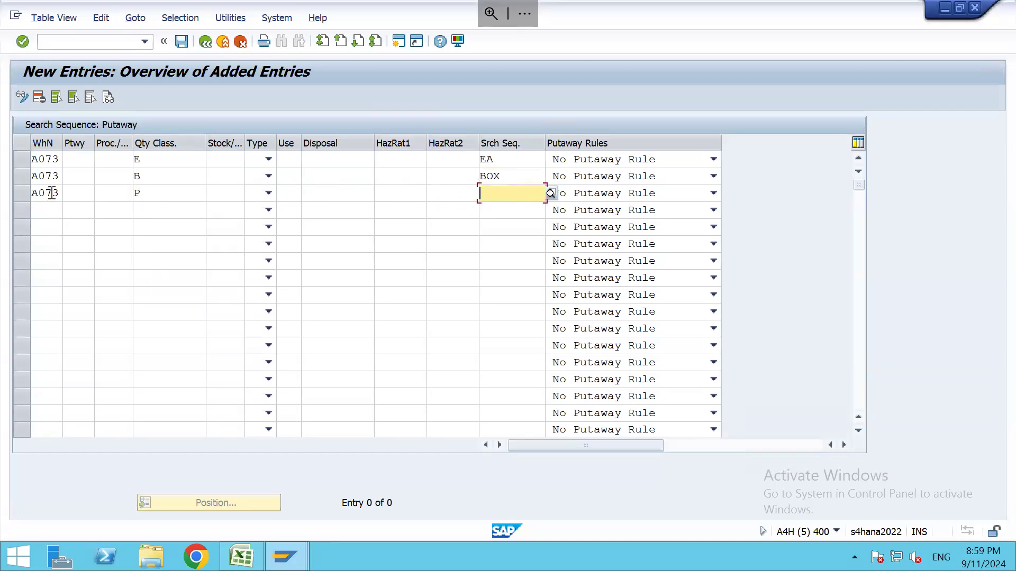
pyautogui.press('F4')
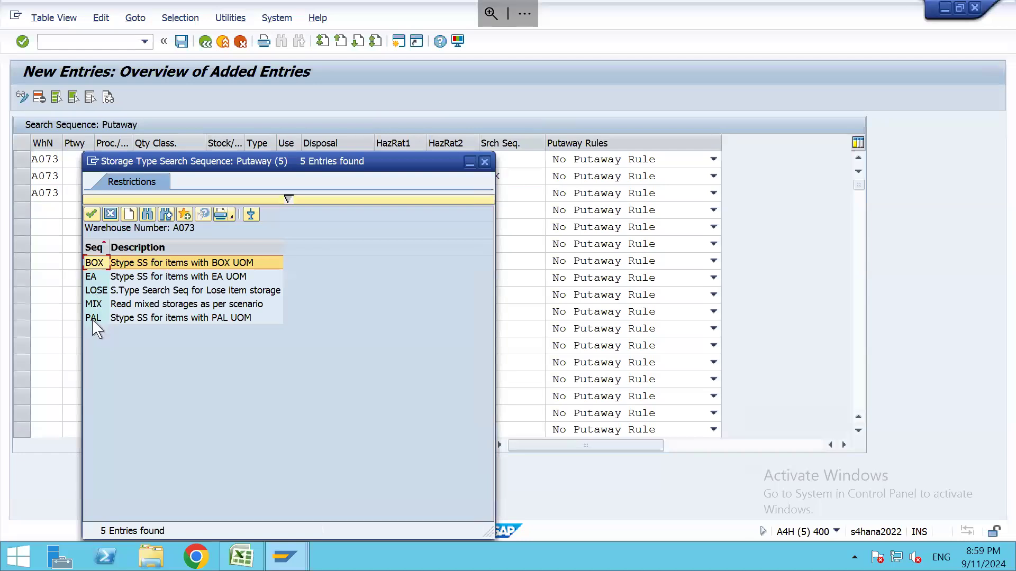
pyautogui.doubleClick(93, 319)
pyautogui.press('Return')
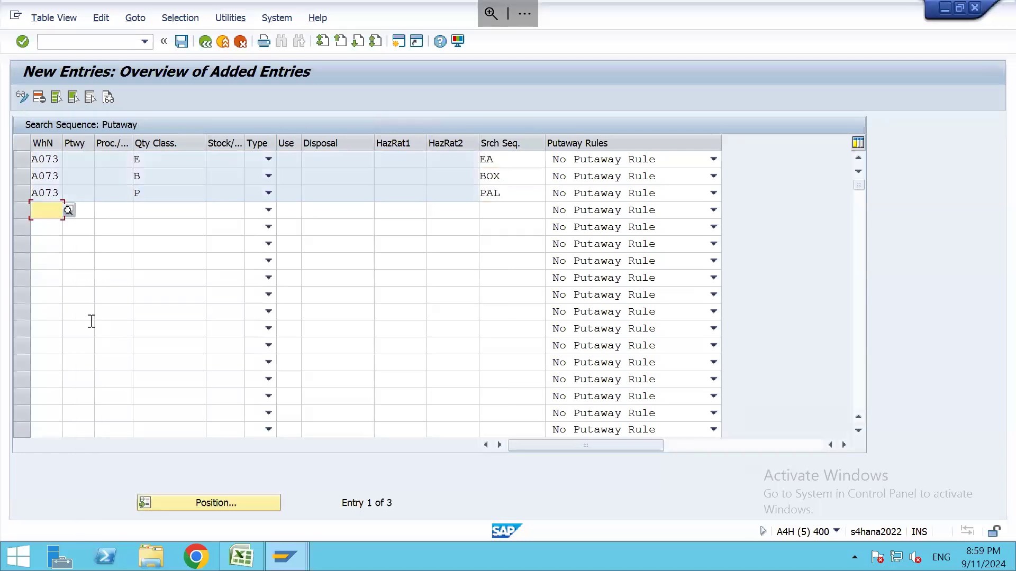
# Save the putaway search sequence determination entries and return to the IMG structure
pyautogui.click(182, 42)
pyautogui.press('Return')
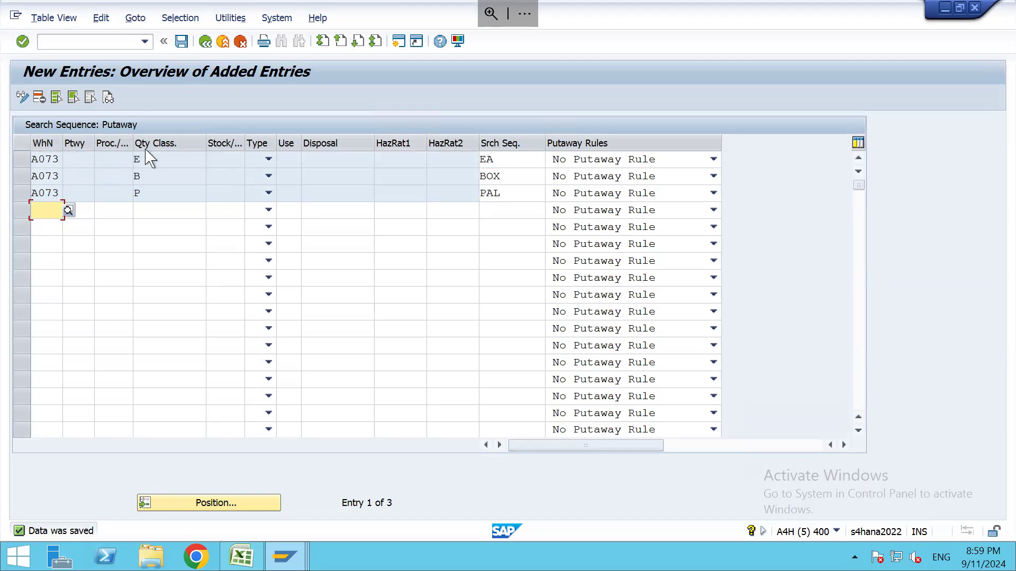
pyautogui.click(205, 42)
pyautogui.click(205, 43)
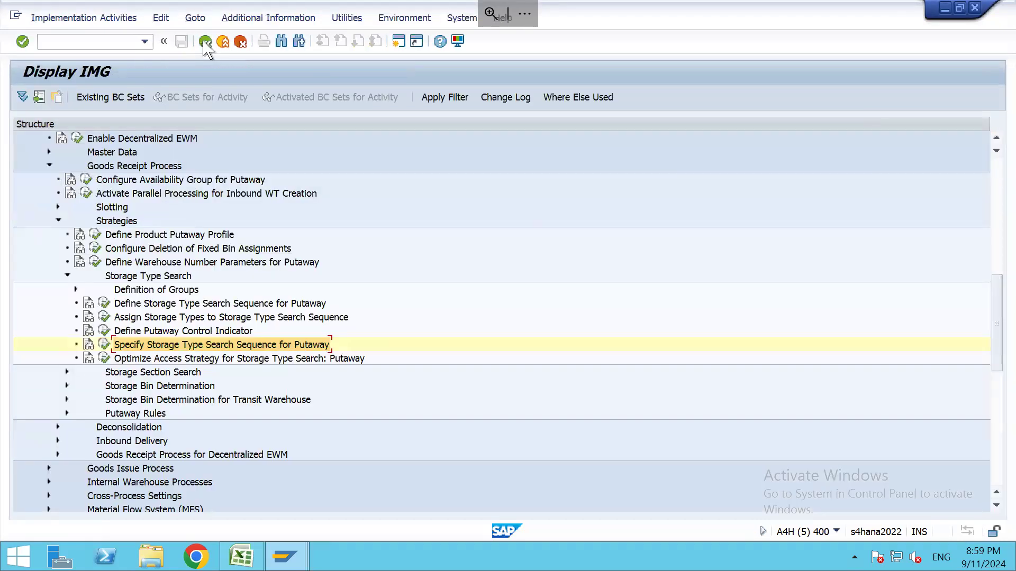
# Try to open Optimize Access Strategy for Storage Type Search: Putaway, copy the locking user's name and decline the display-only view
pyautogui.click(133, 359)
pyautogui.click(105, 360)
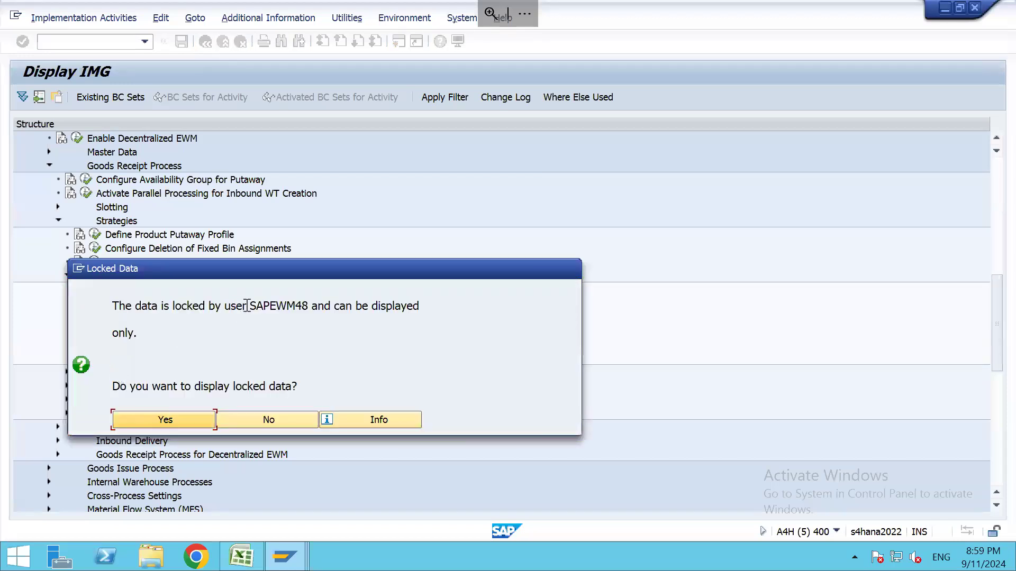
pyautogui.moveTo(250, 305); pyautogui.dragTo(314, 306)
pyautogui.hotkey('ctrl', 'c')
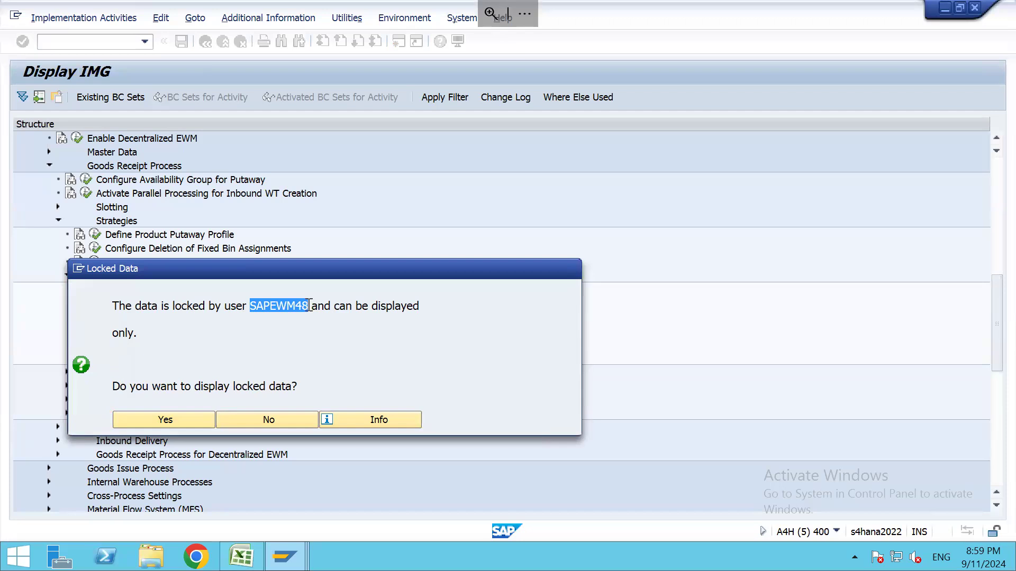
pyautogui.click(254, 422)
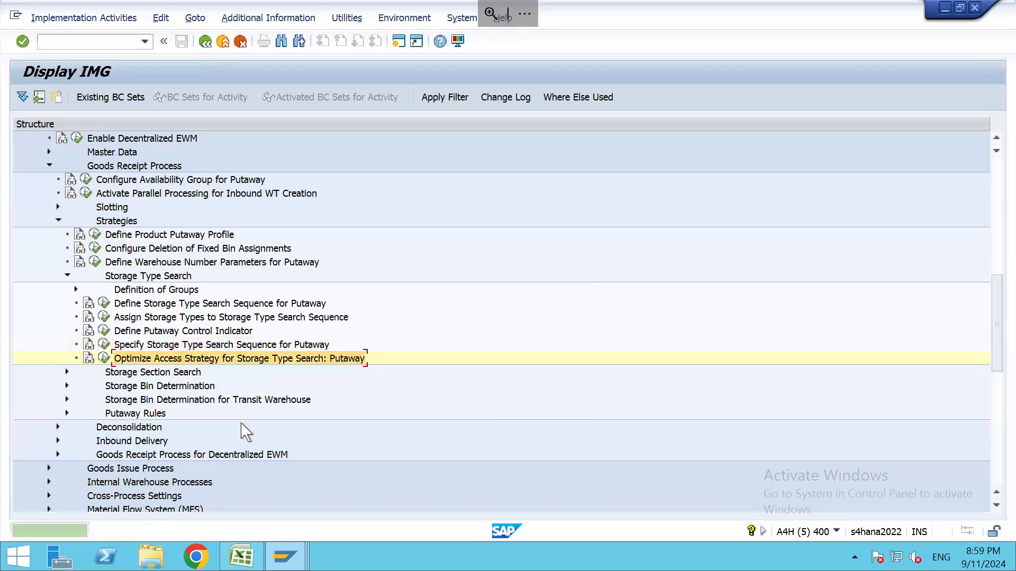
# Open Enqueue Administration in a new session and search the lock entries of the copied user in client 400
pyautogui.hotkey('ctrl', '/')
pyautogui.write('/OSM')
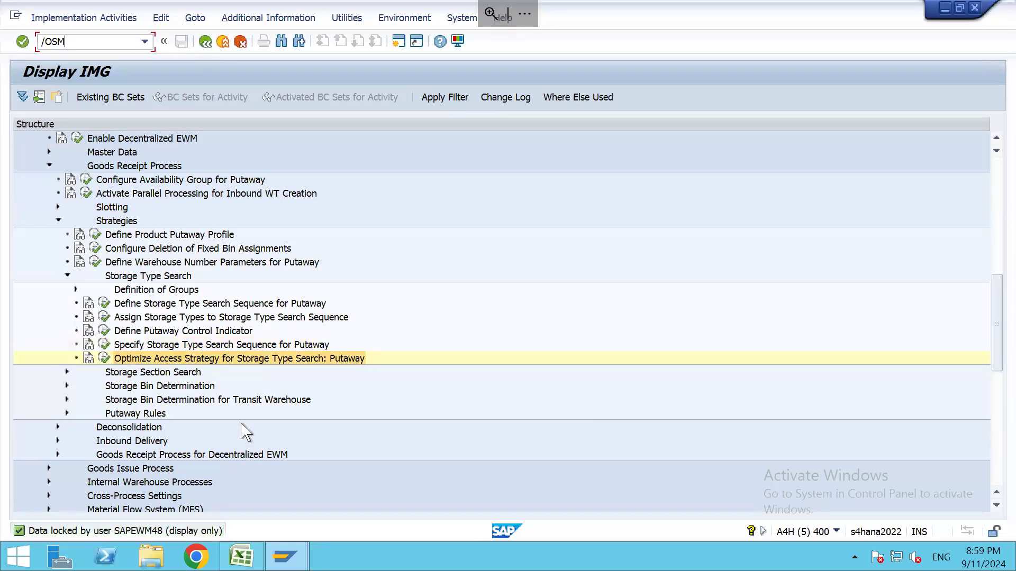
pyautogui.press('Return')
pyautogui.press('Tab')
pyautogui.hotkey('ctrl', 'v')
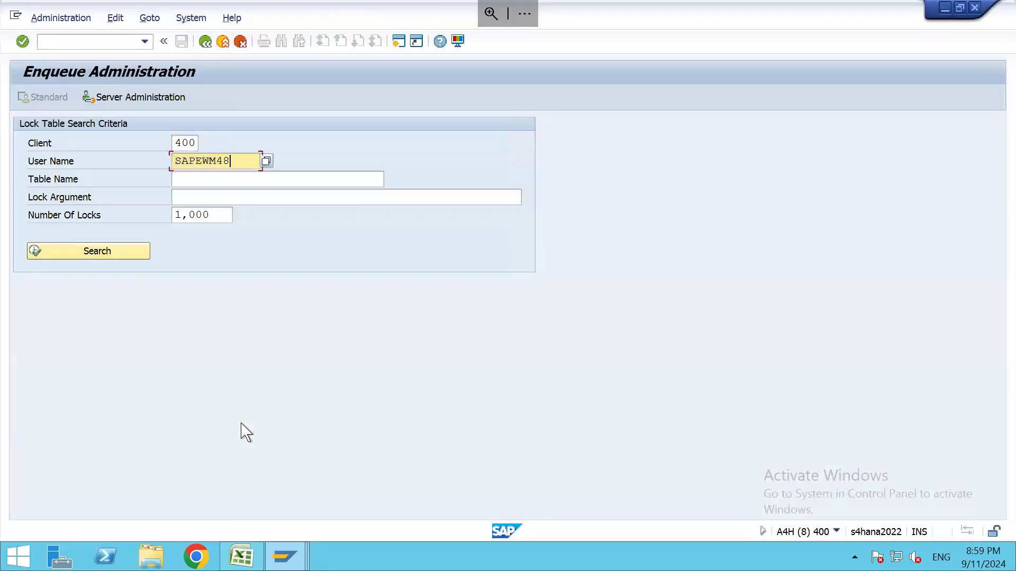
pyautogui.click(118, 249)
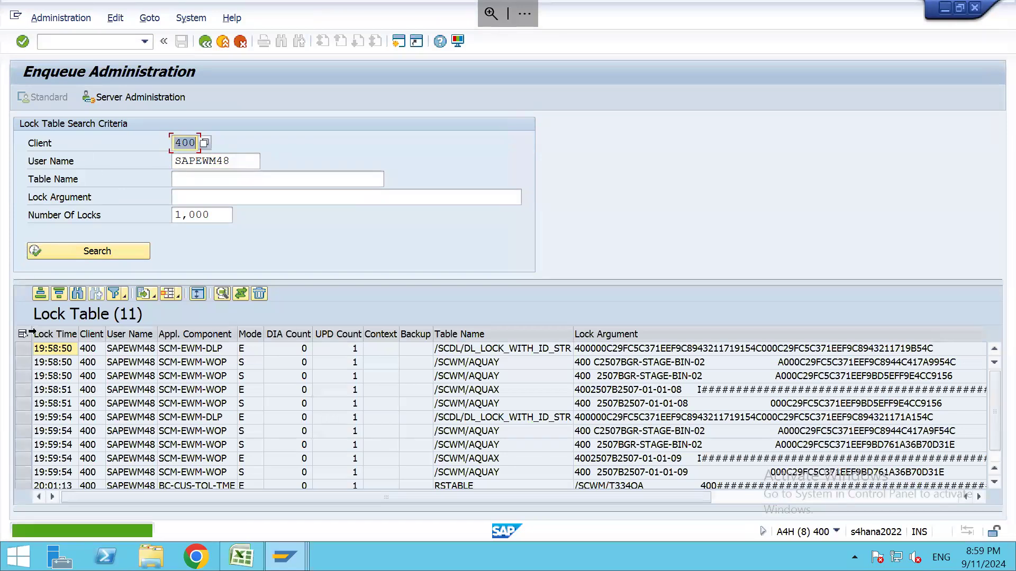
# Select all of the locking user's entries in the lock table and delete them, confirming the deletion
pyautogui.click(29, 336)
pyautogui.click(107, 253)
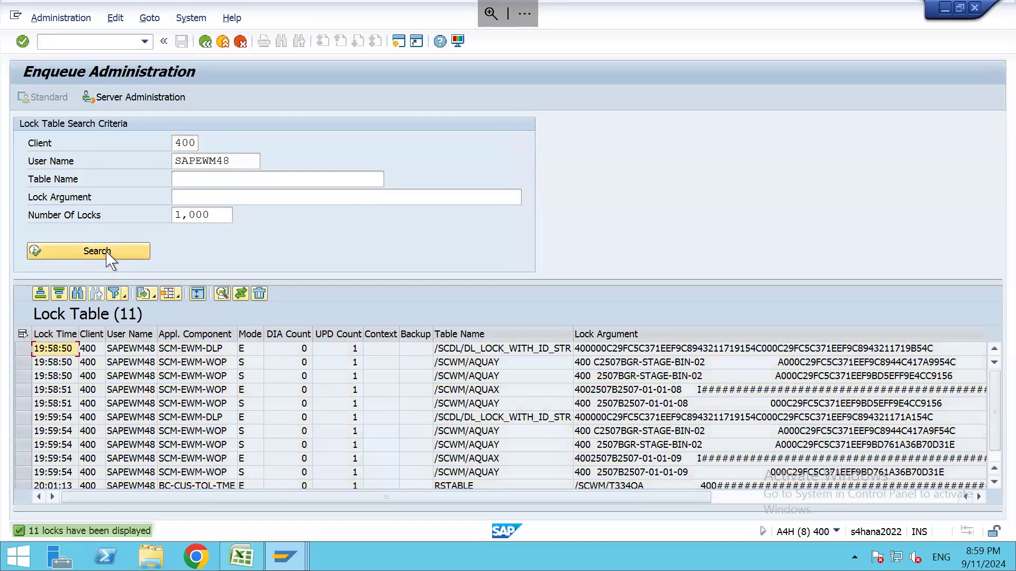
pyautogui.click(22, 333)
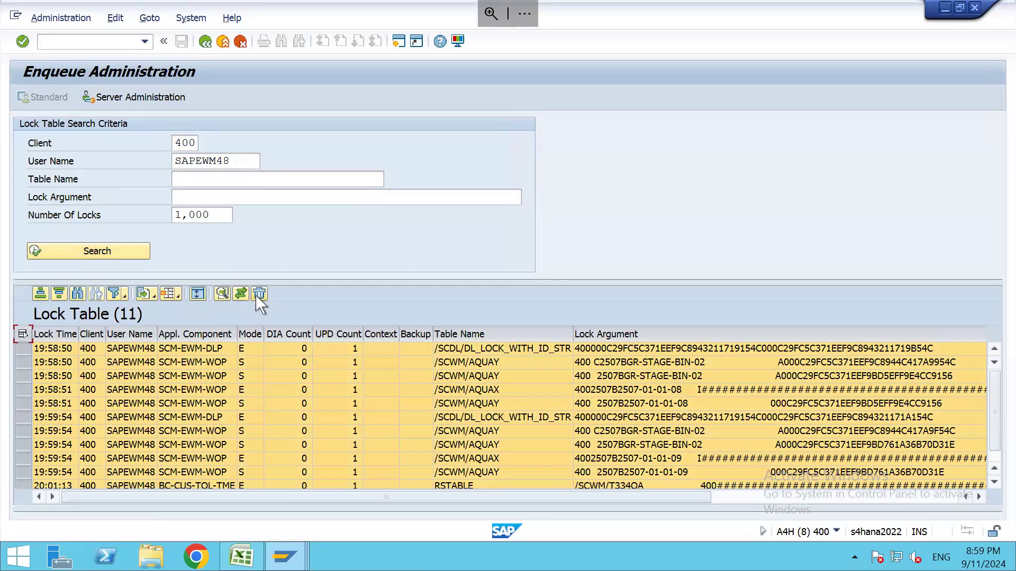
pyautogui.click(257, 294)
pyautogui.click(269, 351)
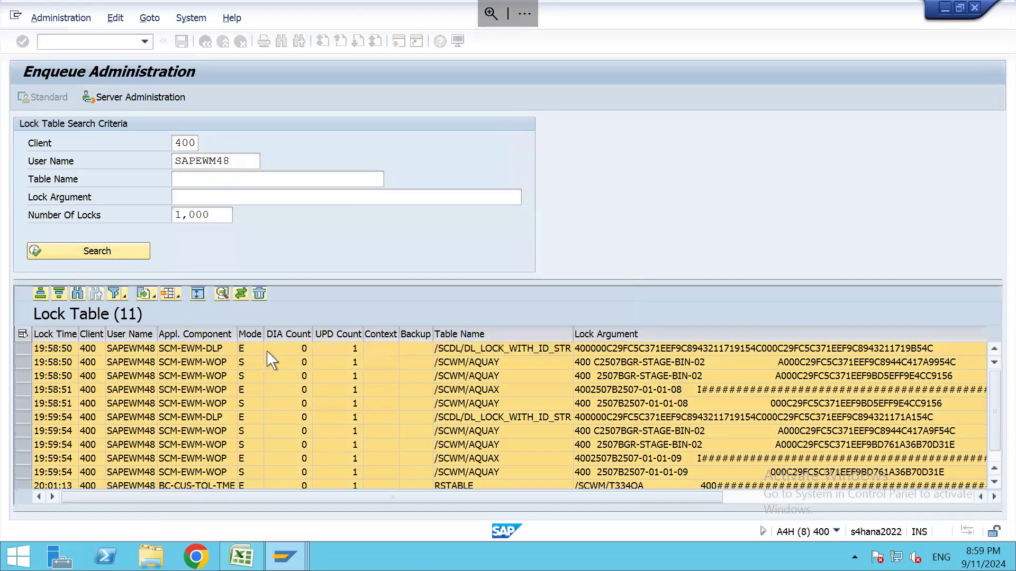
# Open Optimize Access Strategy for Storage Type Search: Putaway and add a new entry for warehouse A073 with sequence number 2
pyautogui.hotkey('alt', 'Tab')
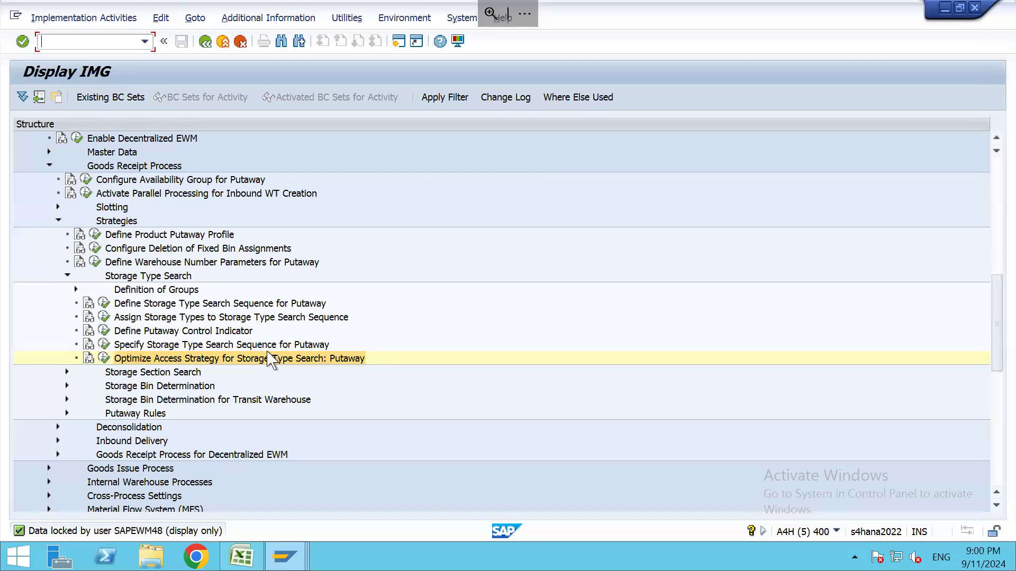
pyautogui.click(104, 359)
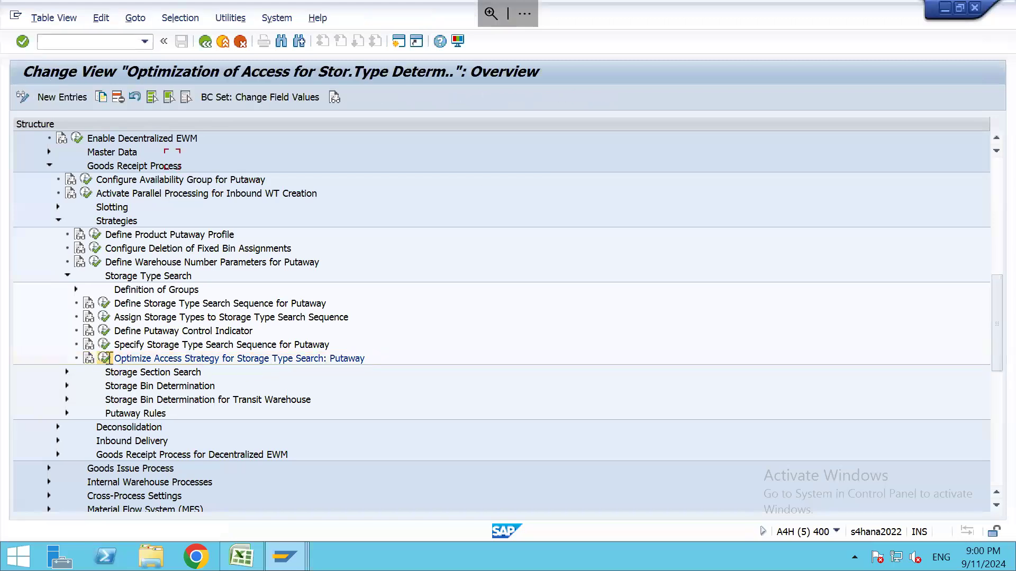
pyautogui.click(78, 101)
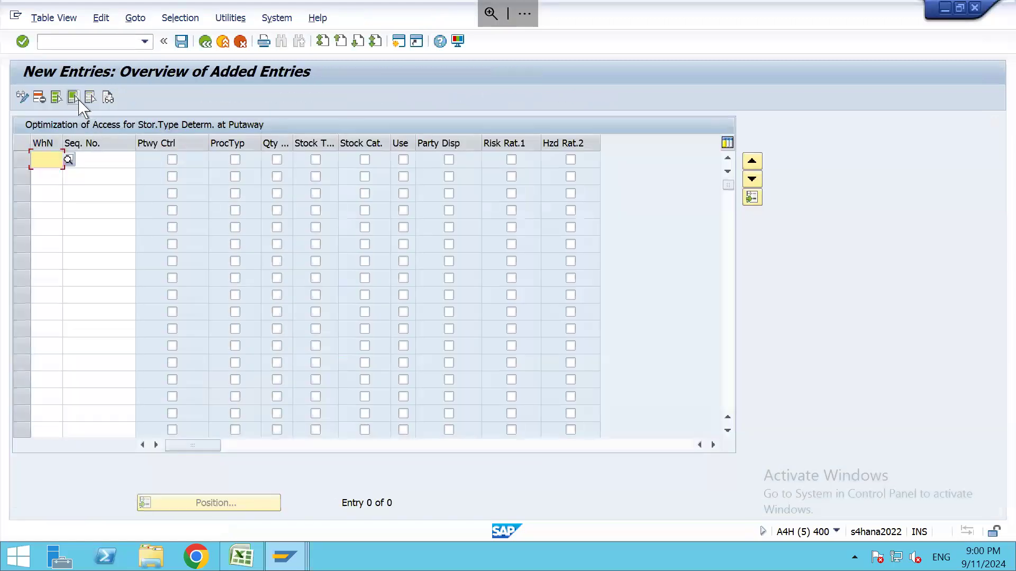
pyautogui.write('A073')
pyautogui.press('Tab')
pyautogui.write('2')
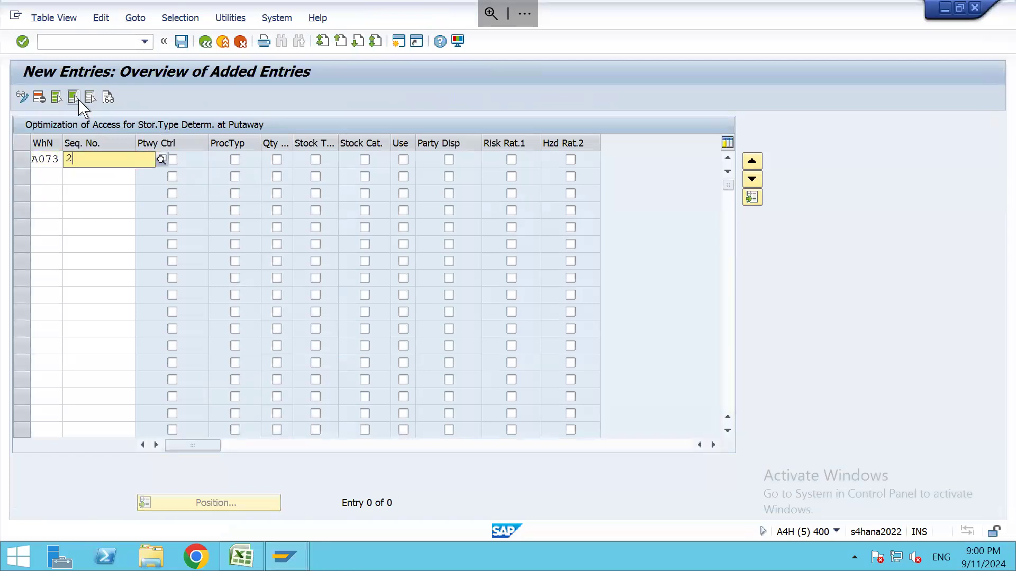
pyautogui.press('Tab')
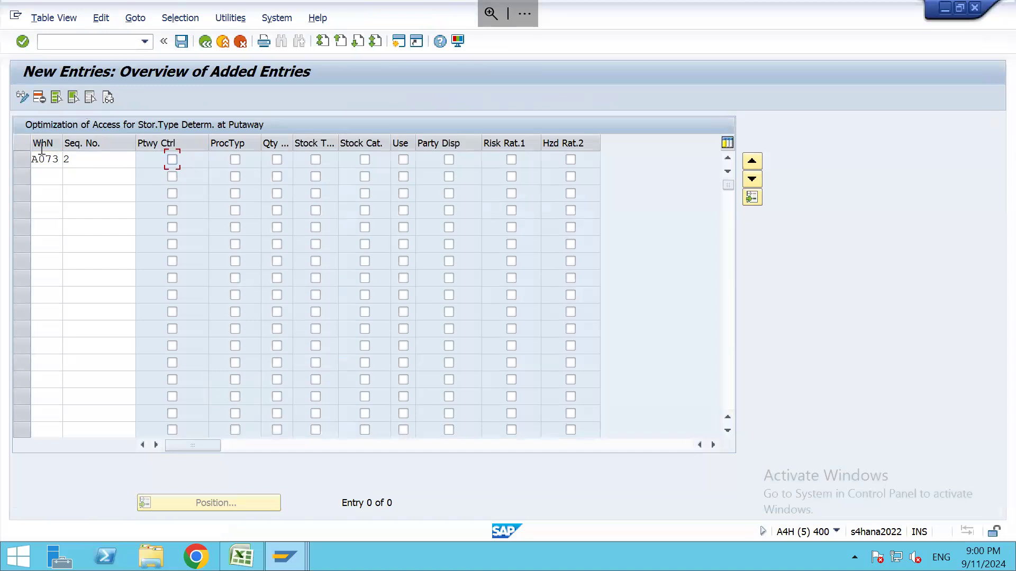
# Enable the Qty criterion for A073 sequence 2 and save the new entry
pyautogui.click(279, 160)
pyautogui.press('Return')
pyautogui.hotkey('ctrl', 's')
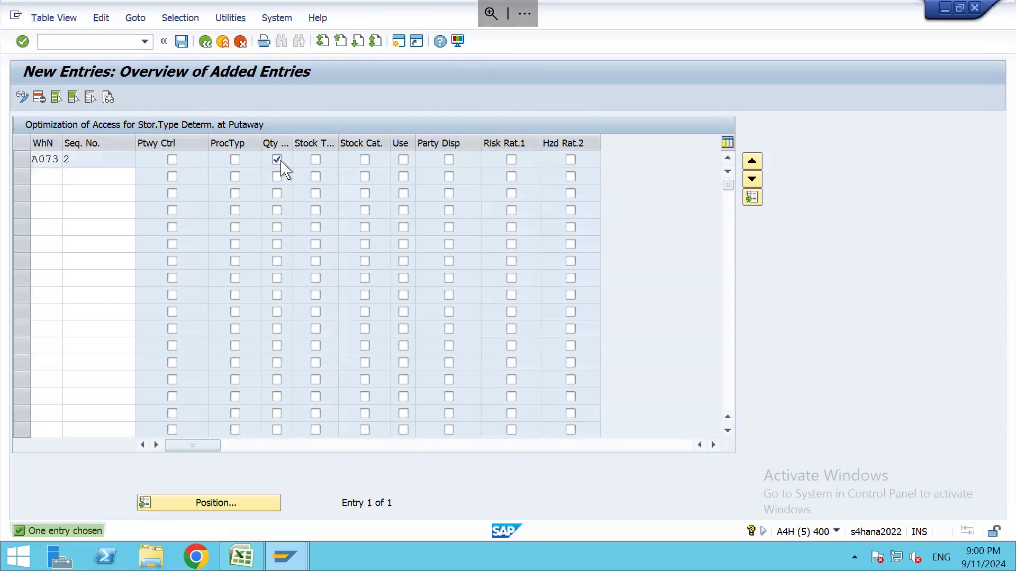
pyautogui.press('Return')
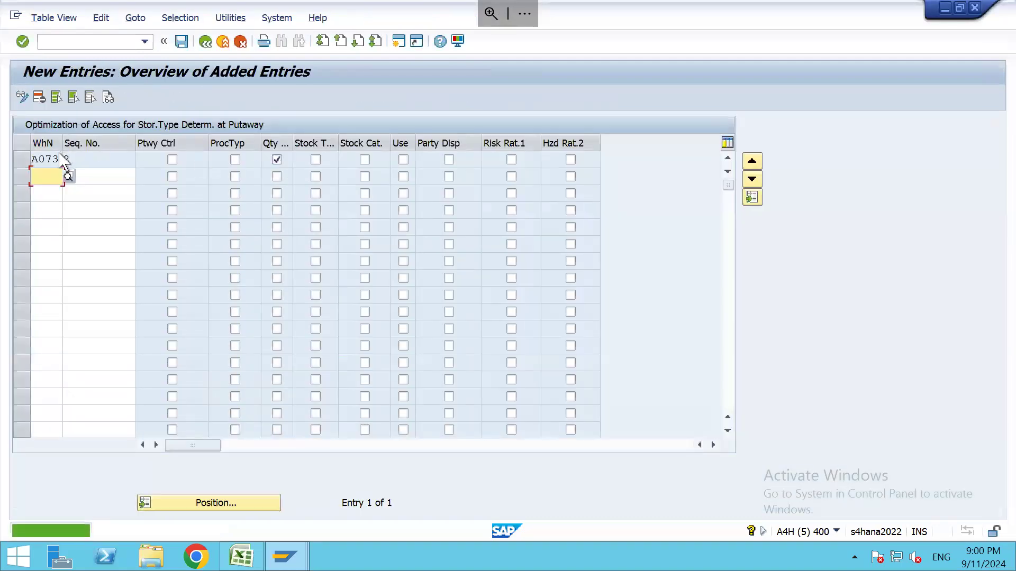
pyautogui.click(60, 158)
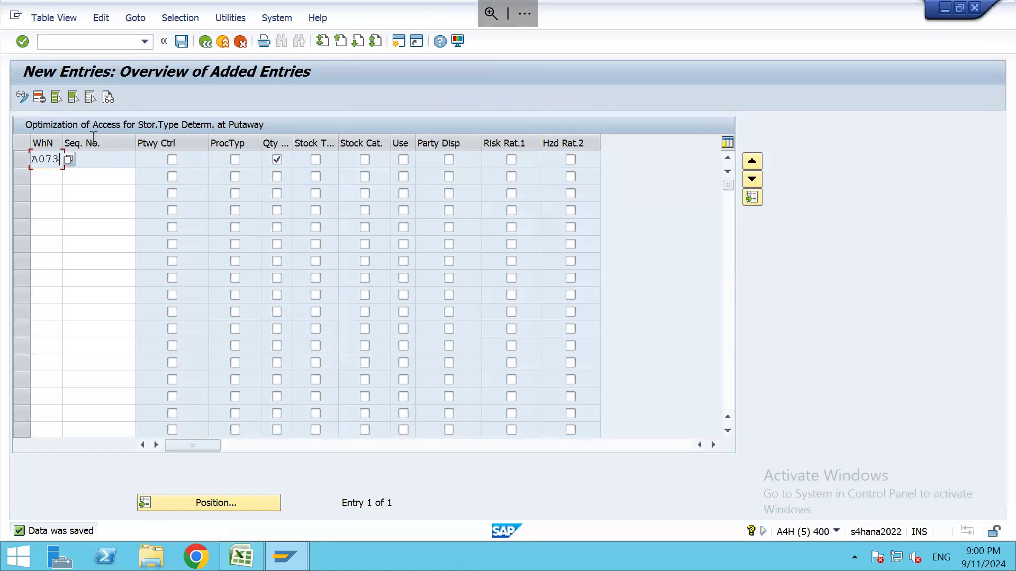
# Return to the access optimization overview and position the list at warehouse A073
pyautogui.click(206, 42)
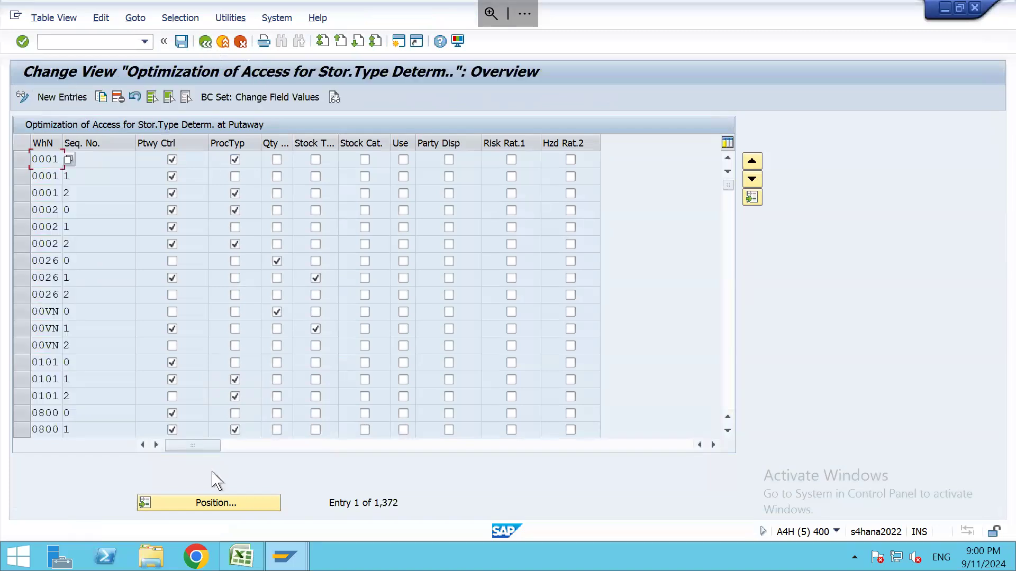
pyautogui.click(215, 504)
pyautogui.write('A')
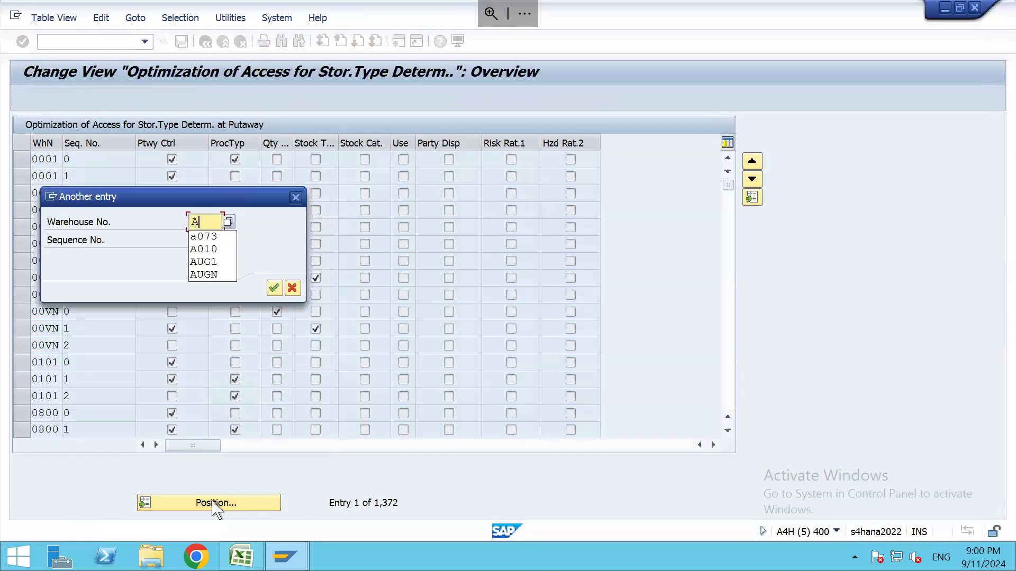
pyautogui.write('073')
pyautogui.press('Return')
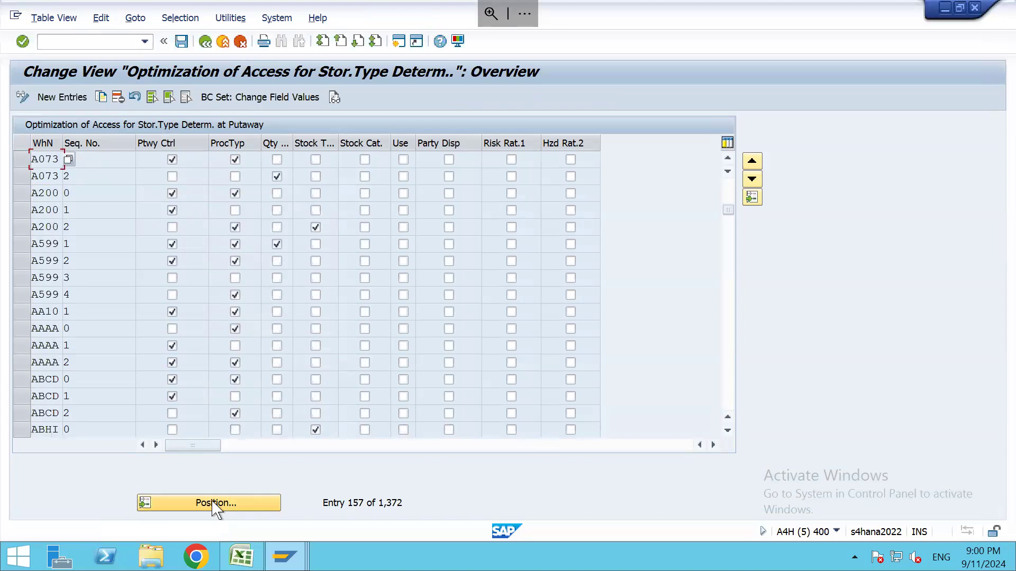
# Set A073 sequence 1 to Qty only and sequence 2 to Ptwy Ctrl and ProcTyp without Qty
pyautogui.click(114, 174)
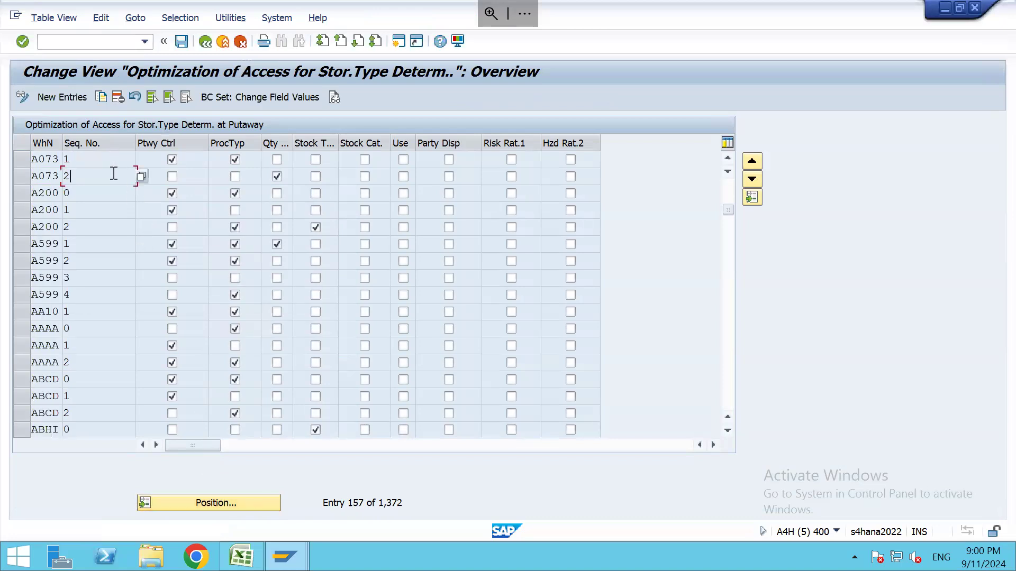
pyautogui.click(55, 175)
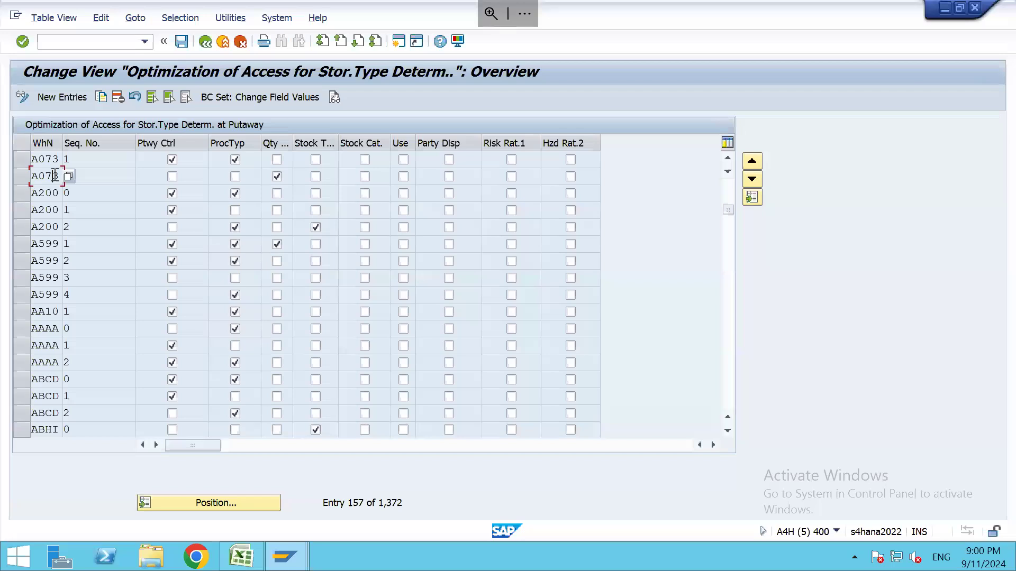
pyautogui.click(114, 155)
pyautogui.click(234, 159)
pyautogui.click(172, 160)
pyautogui.click(111, 157)
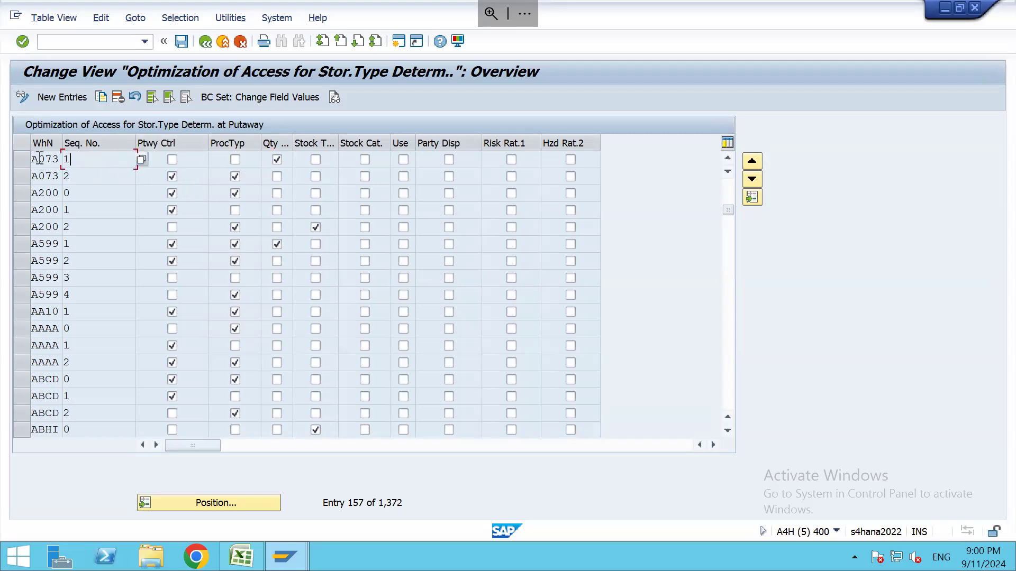
# Save the changed A073 access optimization entries and return to the IMG structure
pyautogui.click(22, 159)
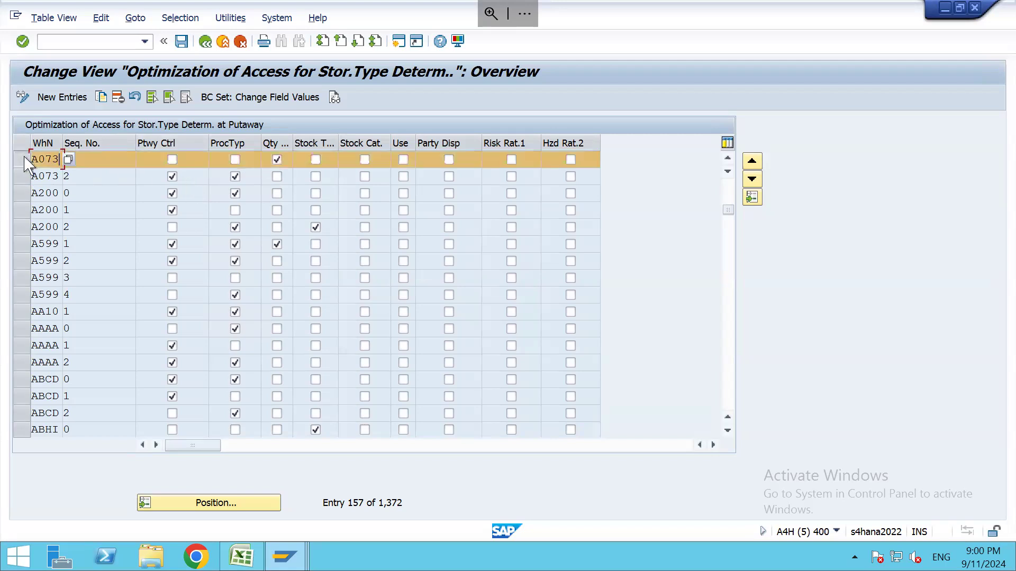
pyautogui.click(276, 159)
pyautogui.click(21, 176)
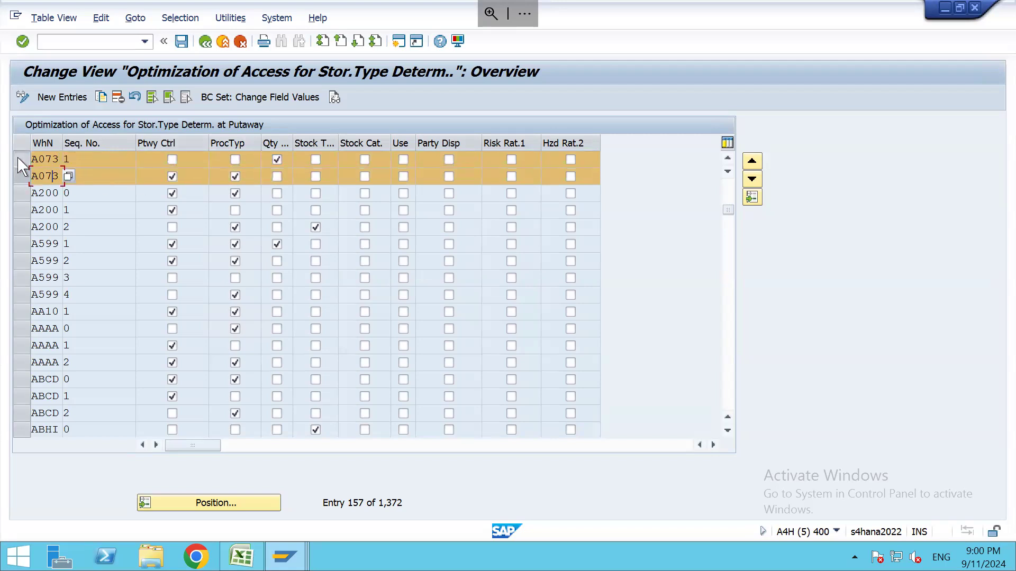
pyautogui.click(18, 157)
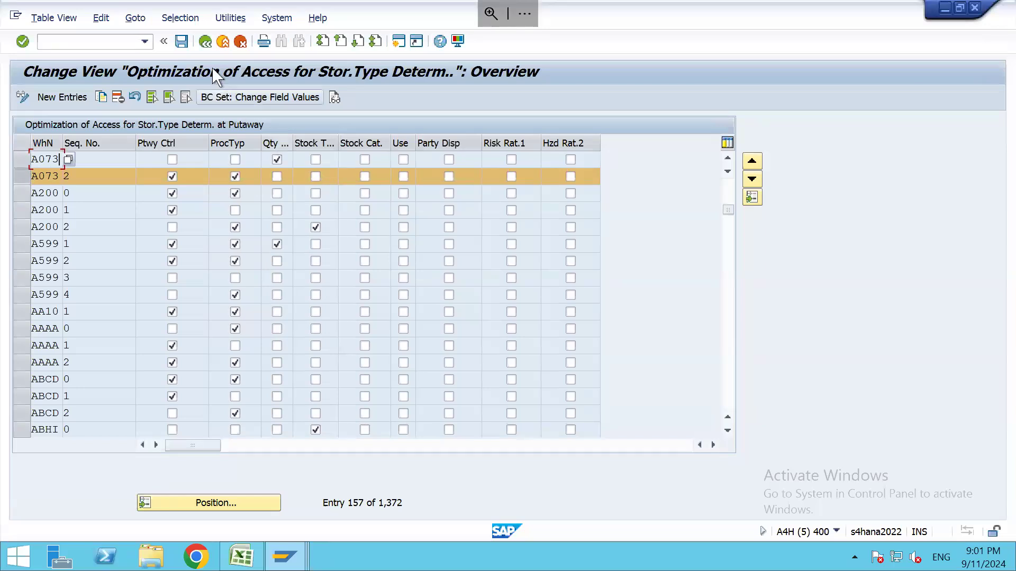
pyautogui.click(182, 42)
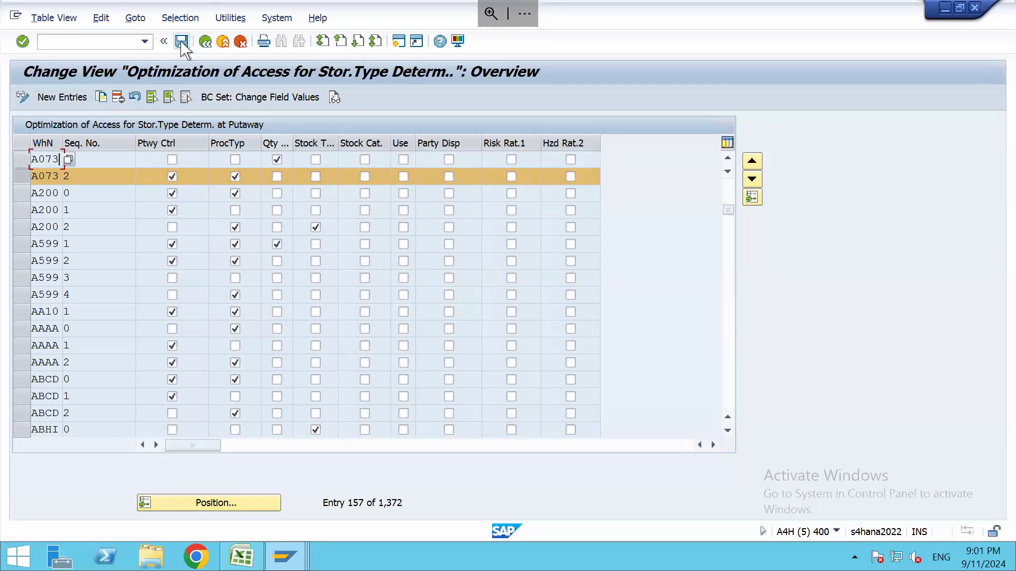
pyautogui.click(204, 42)
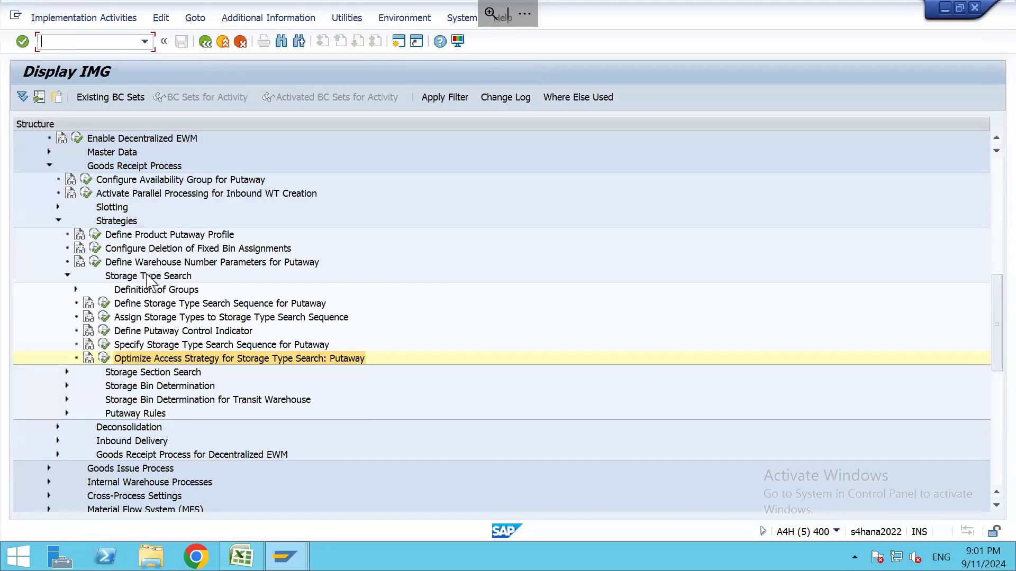
# Collapse Storage Type Search and start an inbound delivery in transaction VL31N for the proposed purchase order
pyautogui.click(68, 275)
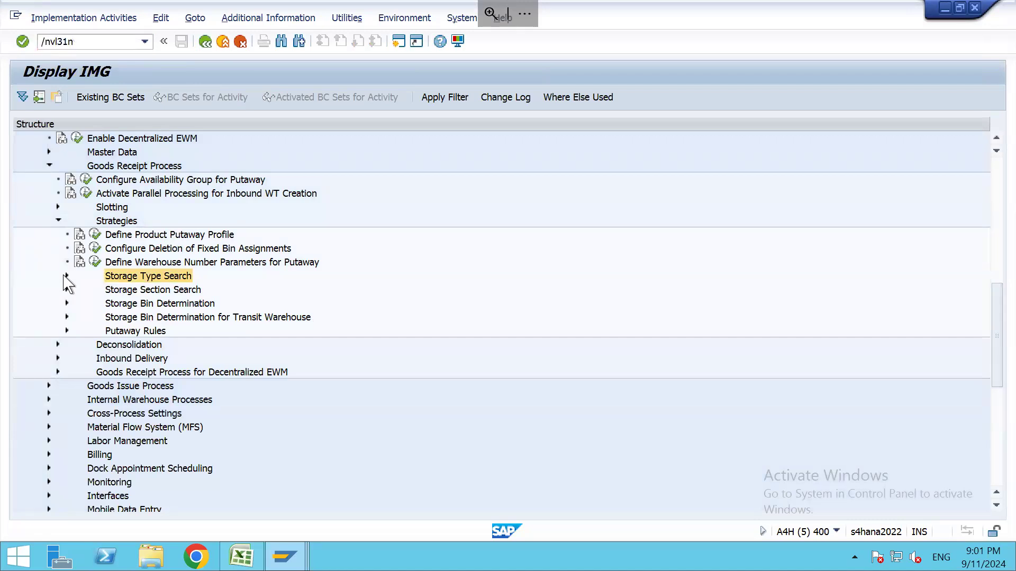
pyautogui.write('/nvl31n')
pyautogui.press('Return')
pyautogui.press('Return')
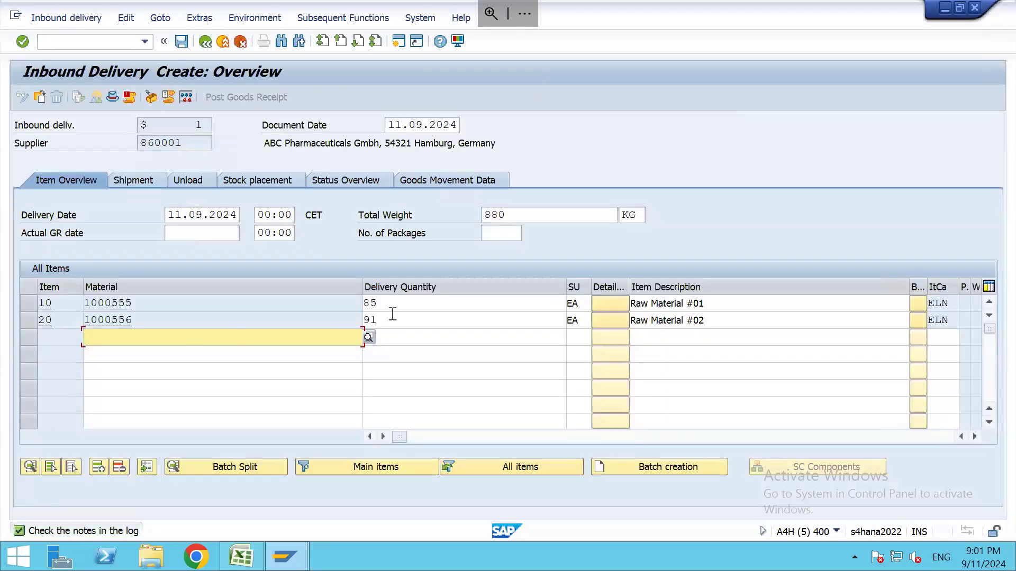
# Delete item 20 with material 1000556 from the inbound delivery, confirming the deletion
pyautogui.click(392, 314)
pyautogui.press('BackSpace')
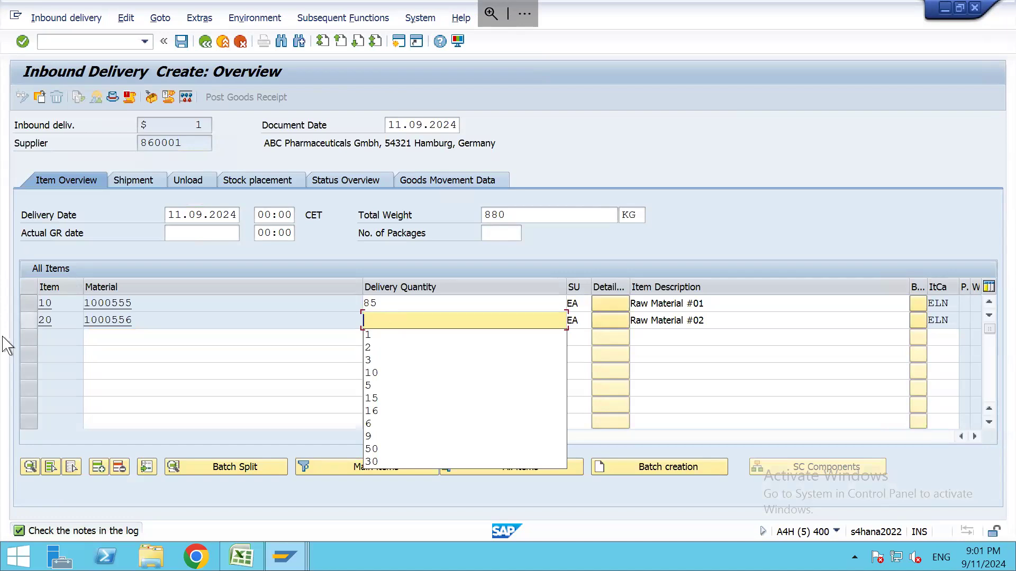
pyautogui.click(24, 327)
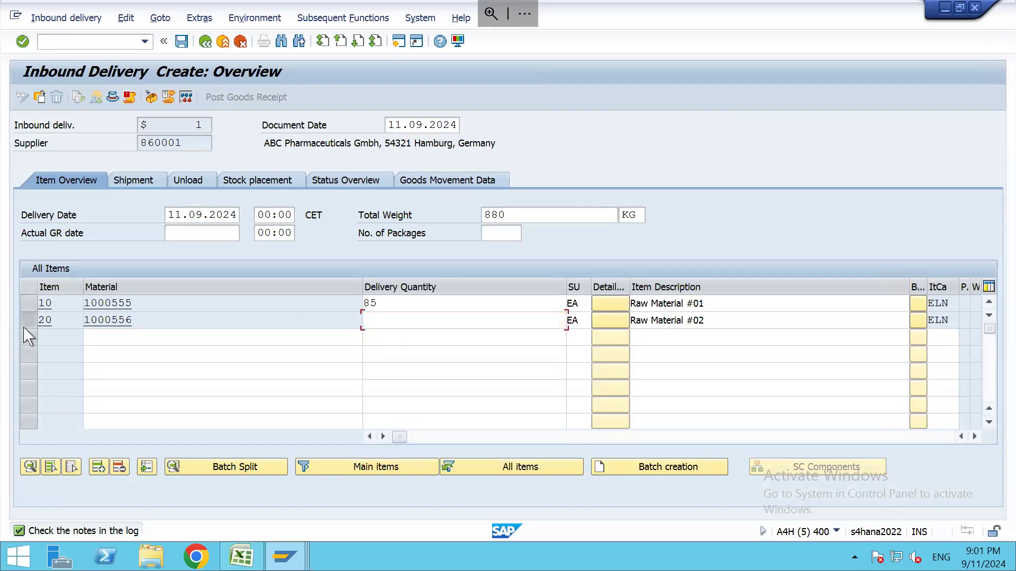
pyautogui.click(119, 468)
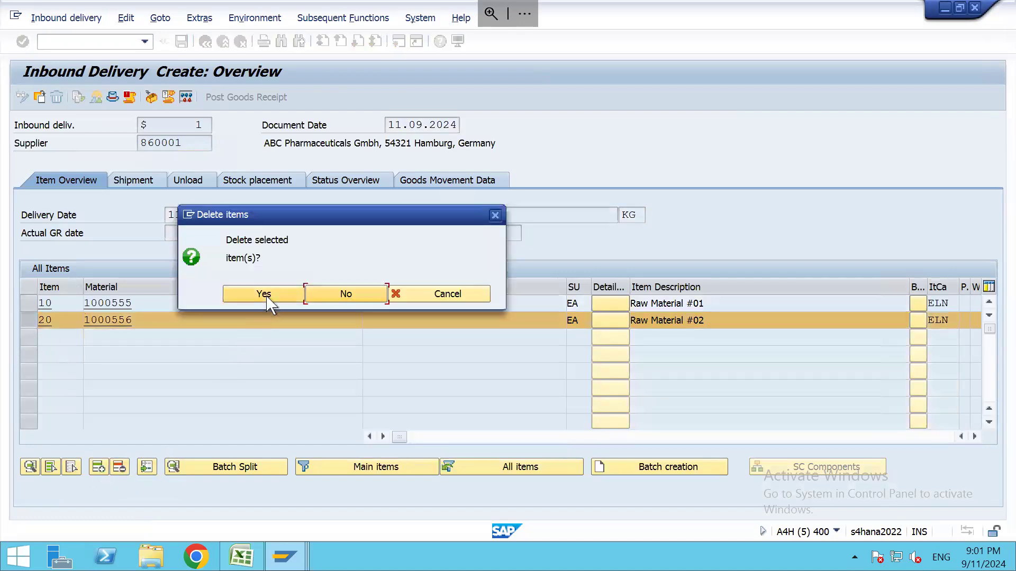
pyautogui.click(269, 296)
# Set the delivery quantity of item 10, material 1000555, to 1 BOX and confirm the entry
pyautogui.click(383, 302)
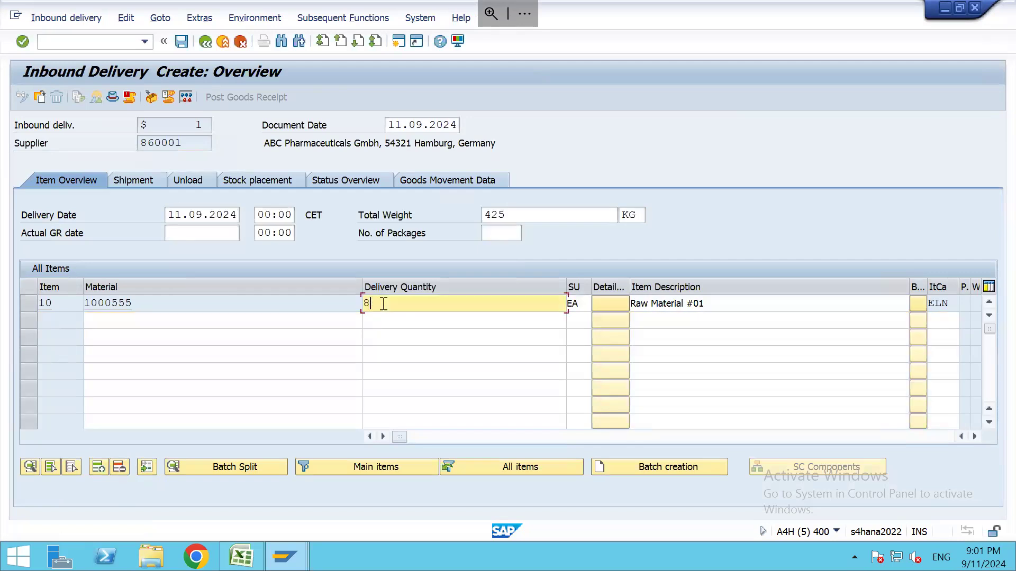
pyautogui.press('BackSpace')
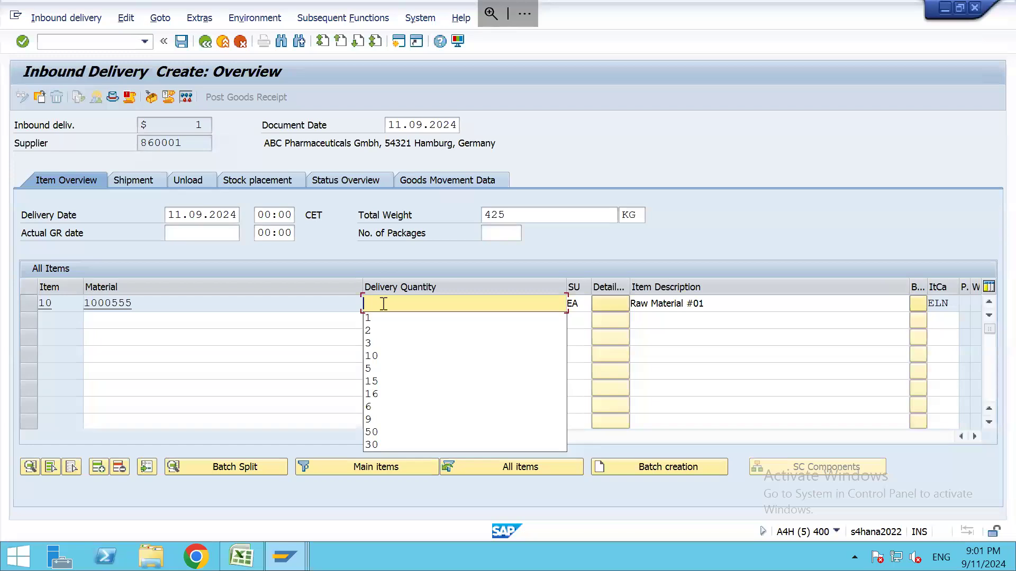
pyautogui.write('1')
pyautogui.press('Tab')
pyautogui.write('BOX')
pyautogui.click(384, 304)
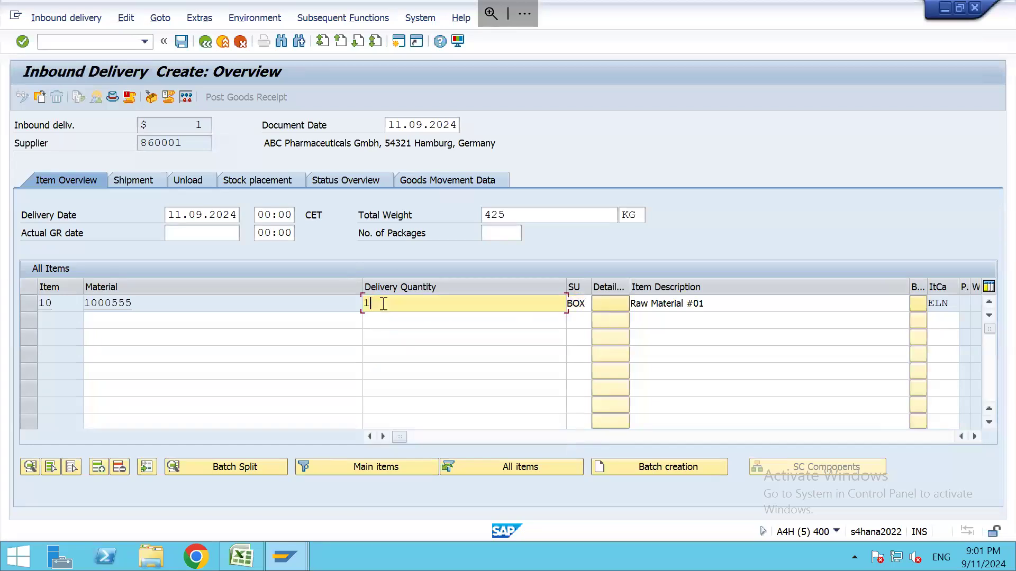
pyautogui.press('Return')
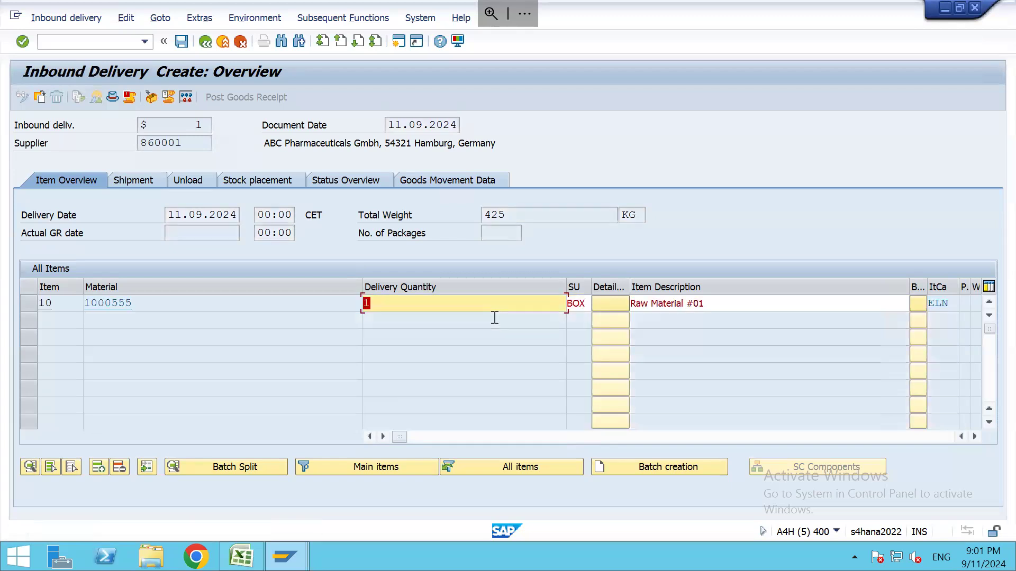
pyautogui.press('Return')
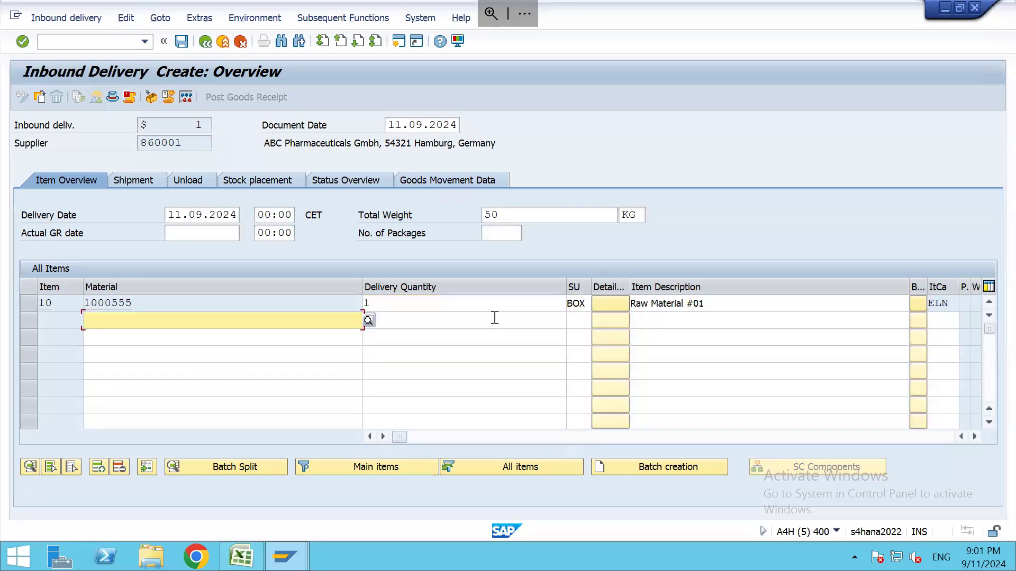
# Check the delivery's total weight for the BOX quantity and save the inbound delivery
pyautogui.click(486, 303)
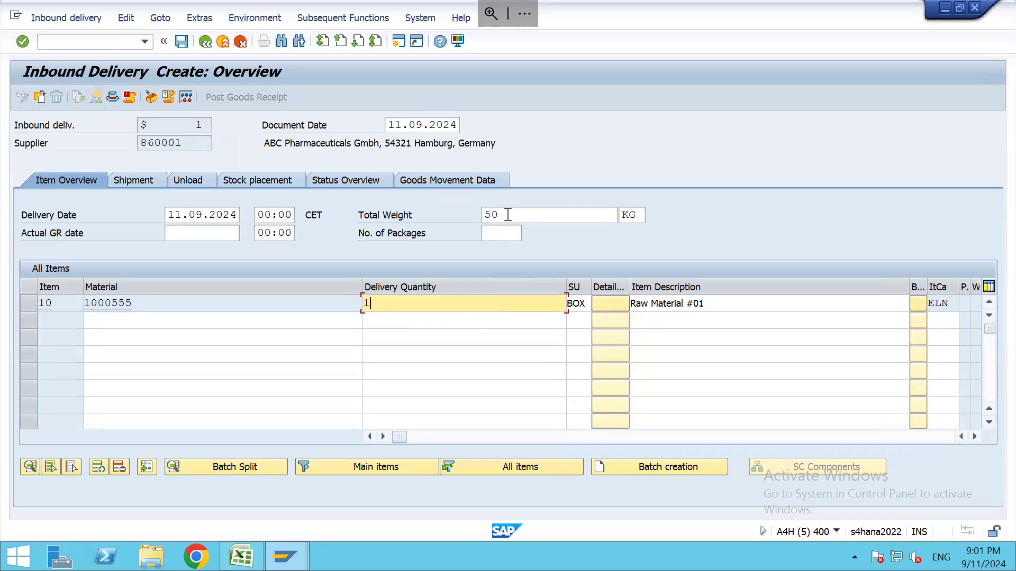
pyautogui.click(508, 215)
pyautogui.moveTo(507, 214); pyautogui.dragTo(462, 227)
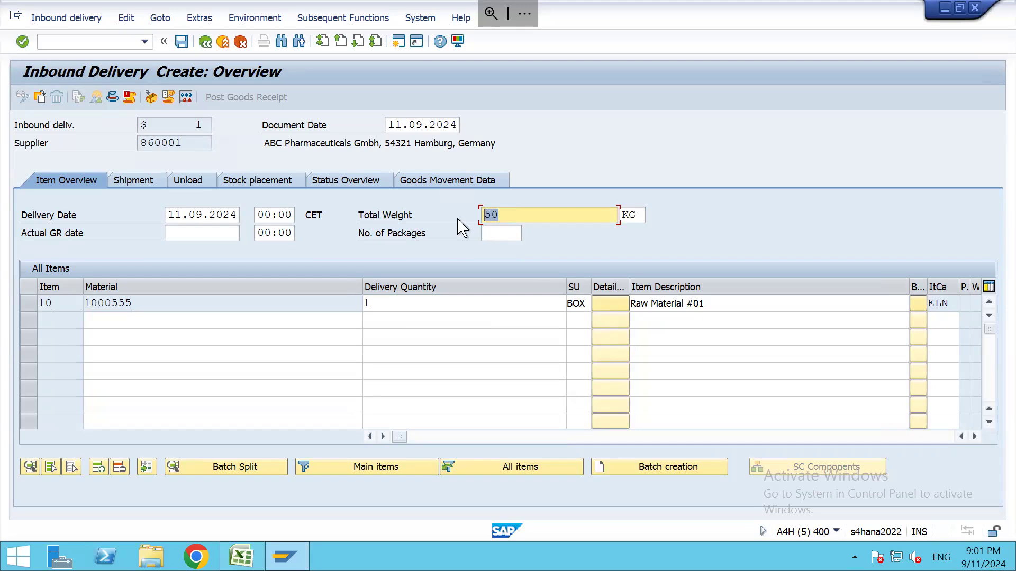
pyautogui.click(448, 302)
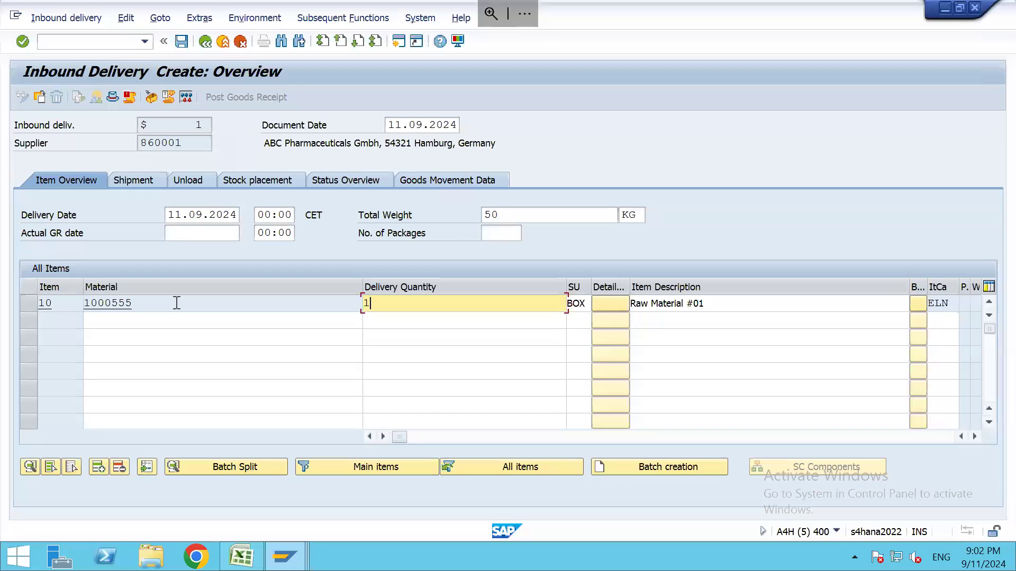
pyautogui.click(183, 43)
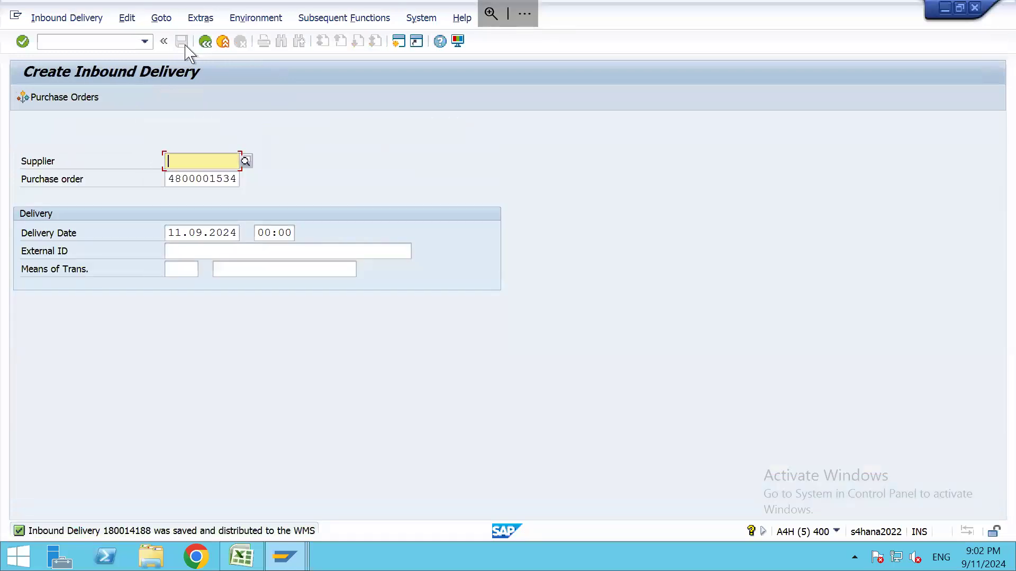
# Open the outbound delivery order maintenance with transaction /SCWM/PRDO
pyautogui.hotkey('ctrl', '/')
pyautogui.write('/N/SCWM/PRDO')
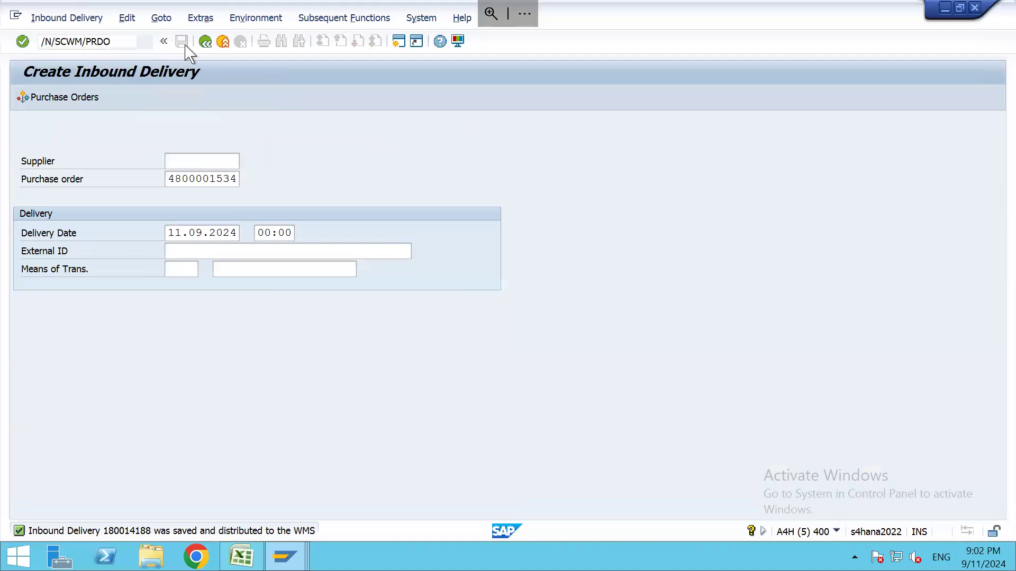
pyautogui.press('Return')
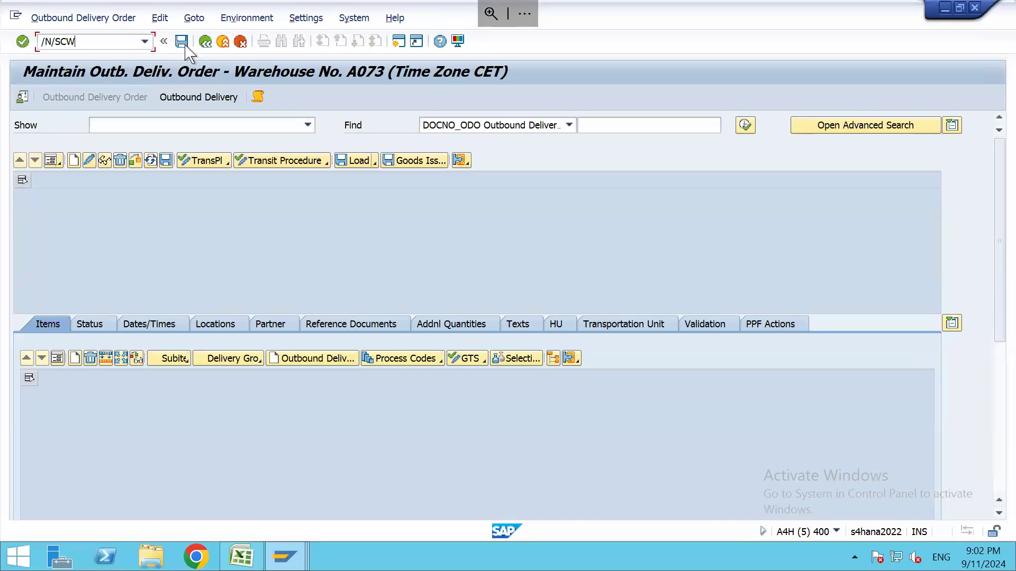
# Open inbound delivery maintenance with transaction /SCWM/PRDI and find inbound delivery 180014188
pyautogui.write('I')
pyautogui.press('Return')
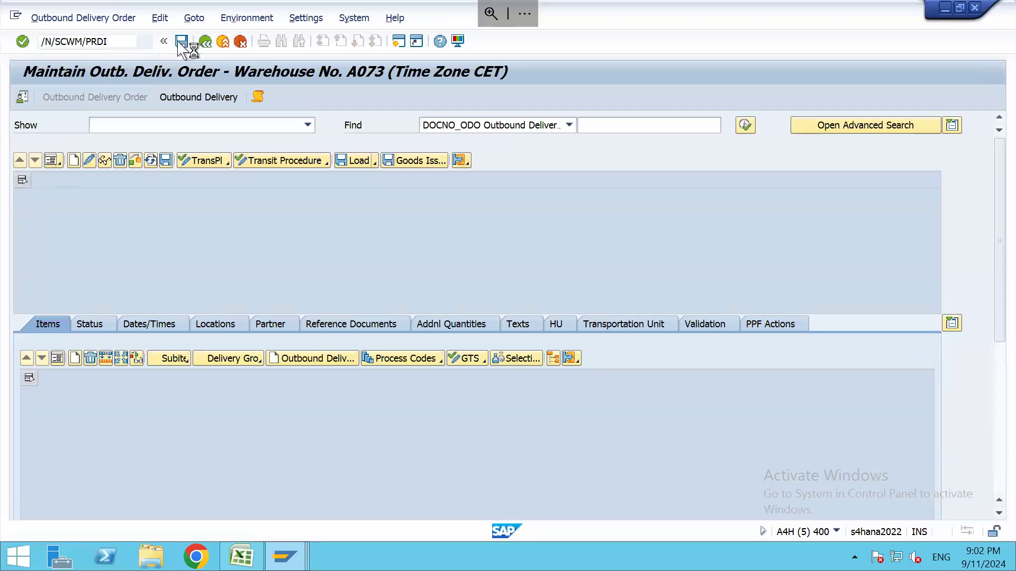
pyautogui.press('Tab')
pyautogui.write('180014188')
pyautogui.press('Return')
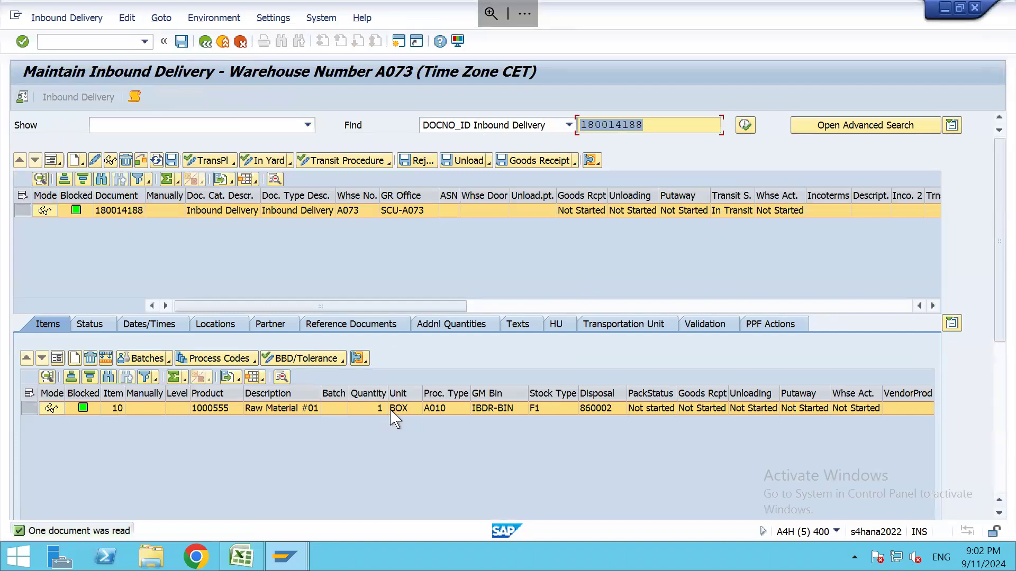
# Open the follow-on warehouse task creation for the delivery and try to create the putaway task for item 10, closing the message log
pyautogui.click(56, 18)
pyautogui.moveTo(90, 55)
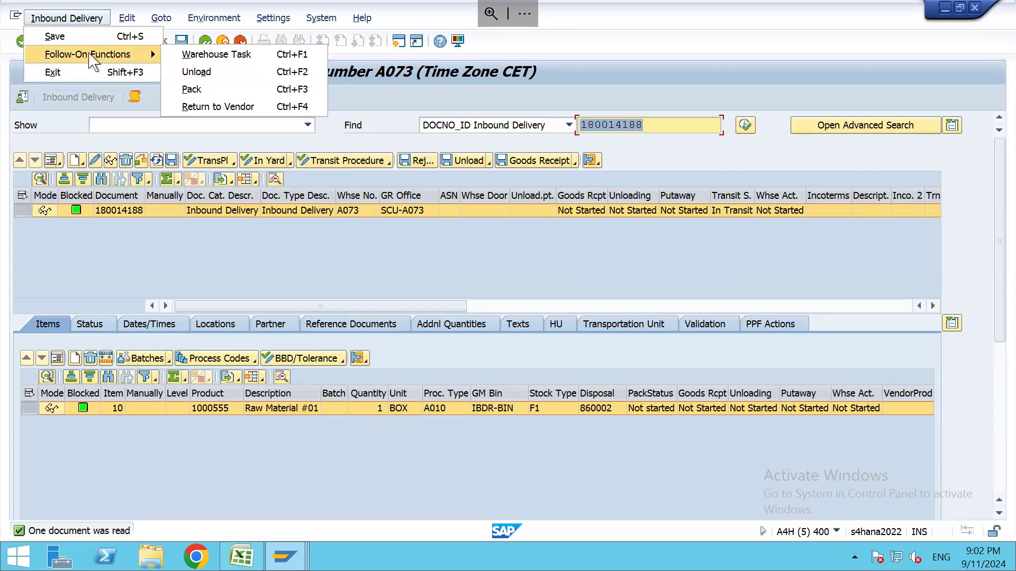
pyautogui.click(185, 54)
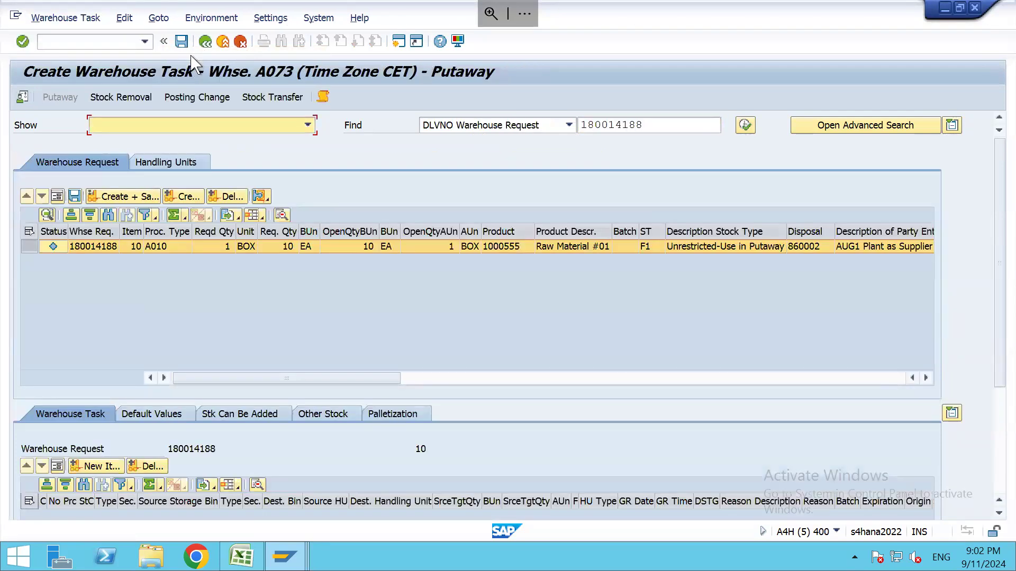
pyautogui.click(186, 196)
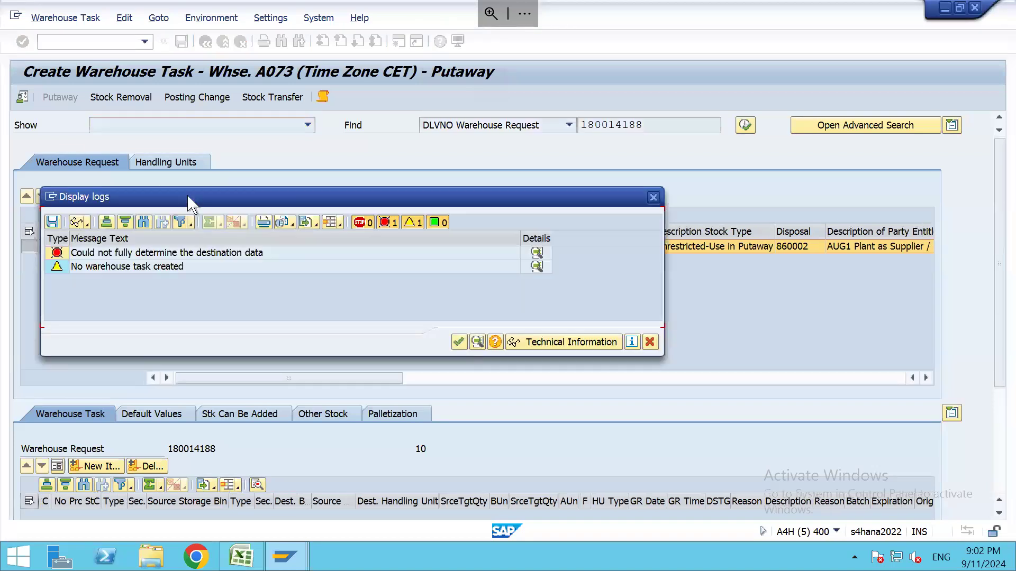
pyautogui.click(458, 343)
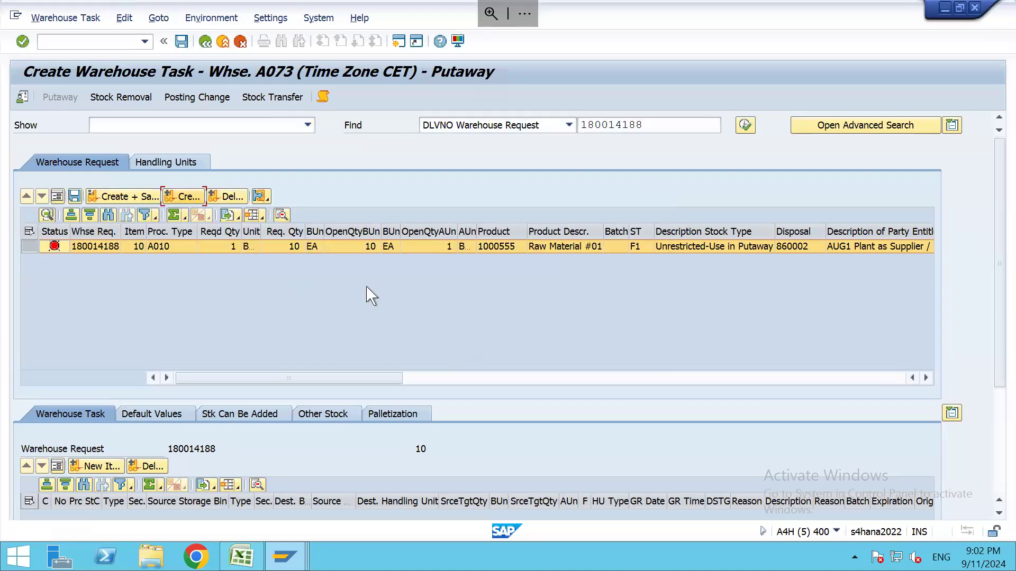
# Examine the detailed task creation log for the storage type search sequence, HU type check and bin search in storage type BOX
pyautogui.click(322, 97)
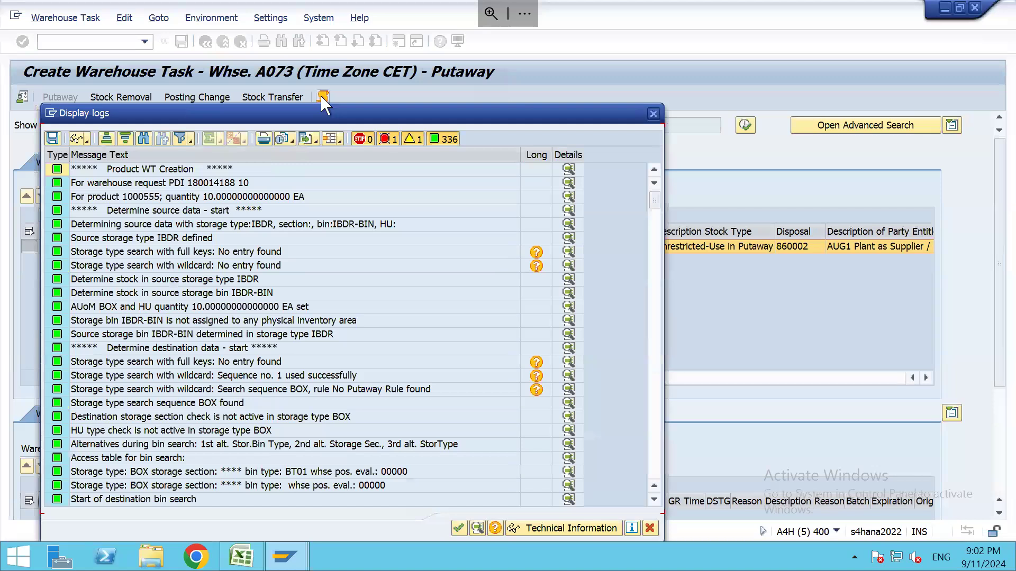
pyautogui.click(253, 377)
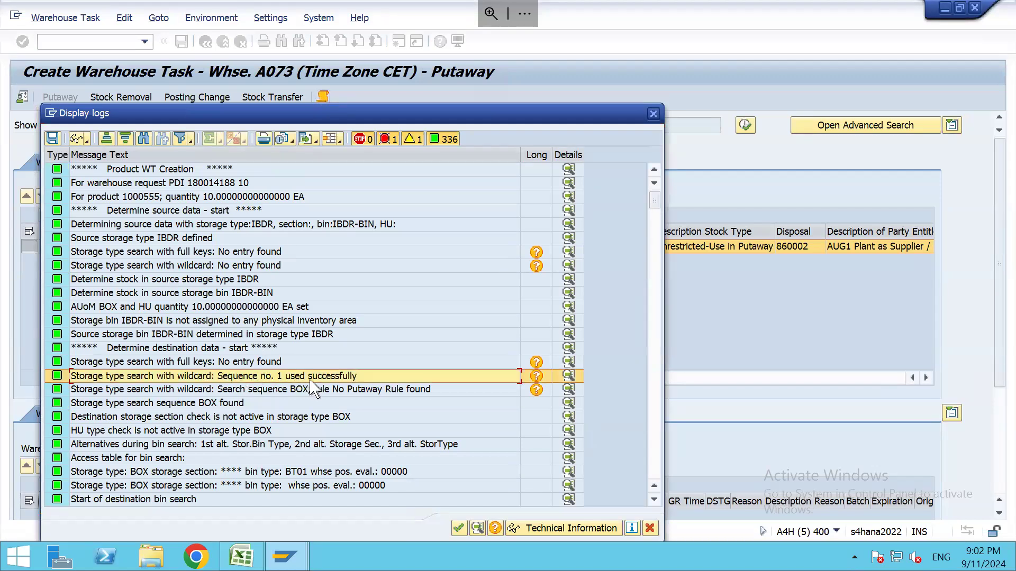
pyautogui.click(308, 431)
pyautogui.scroll(-2, 308, 432)
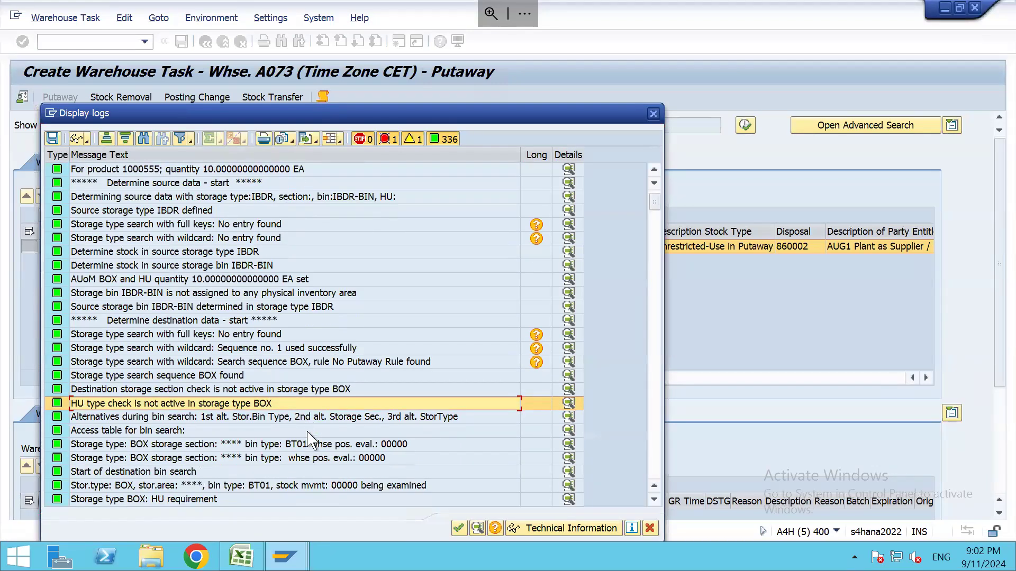
pyautogui.scroll(-1, 308, 439)
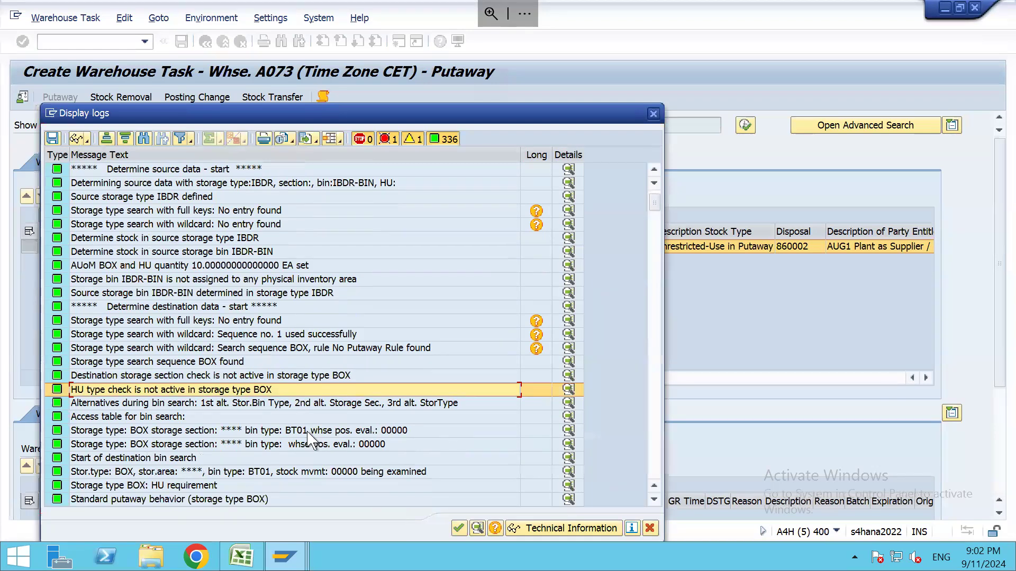
pyautogui.click(653, 113)
# In the Enqueue Administration session, open the SAP Reference IMG through SPRO and locate SCM Extended Warehouse Management
pyautogui.hotkey('alt', 'Tab')
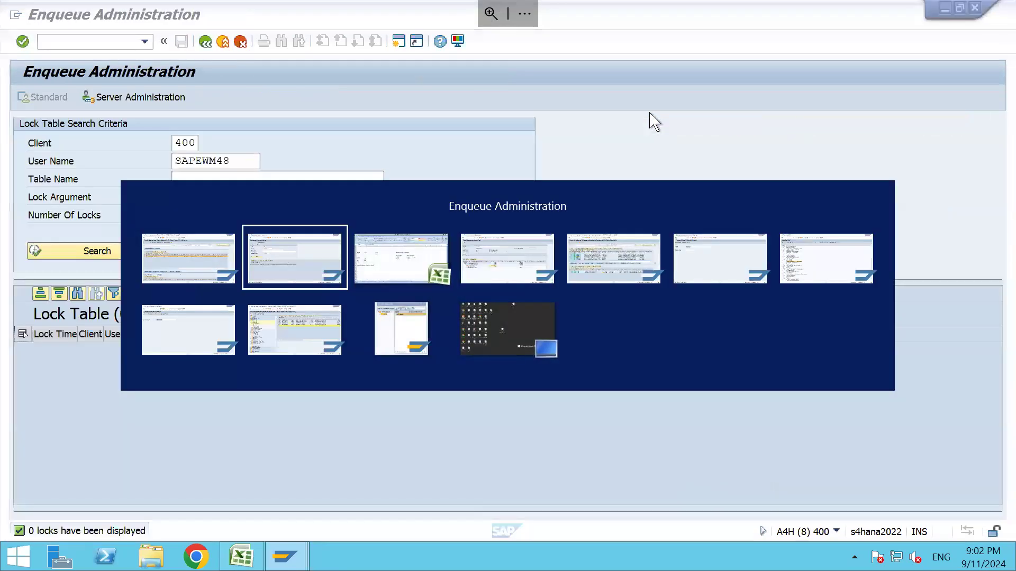
pyautogui.click(210, 44)
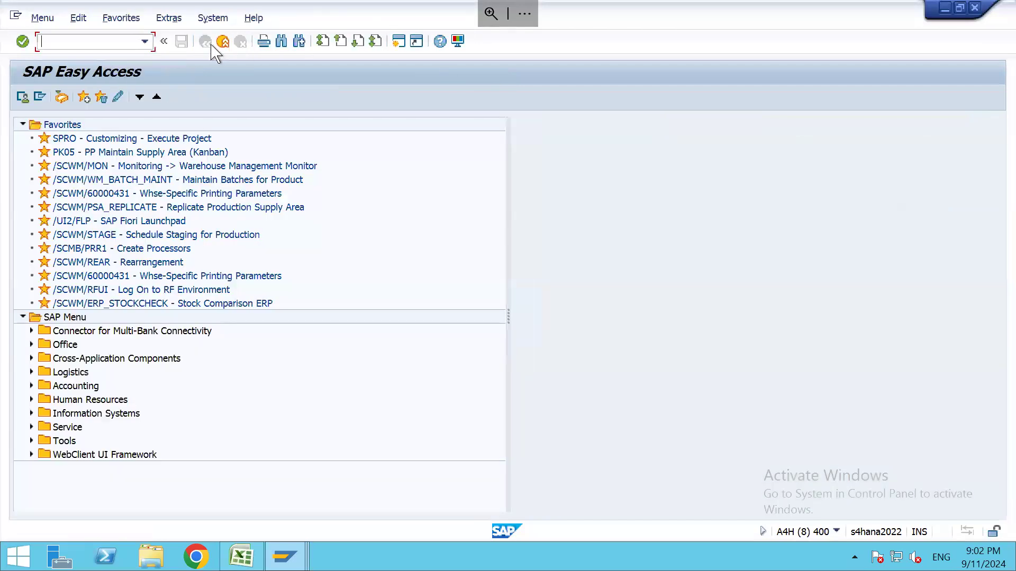
pyautogui.press('Return')
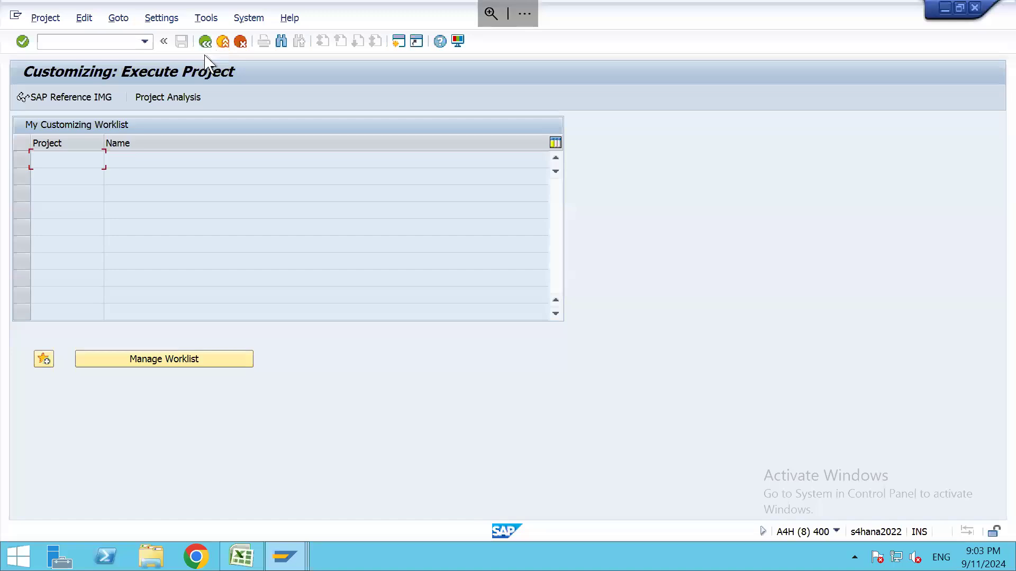
pyautogui.click(94, 101)
pyautogui.click(151, 413)
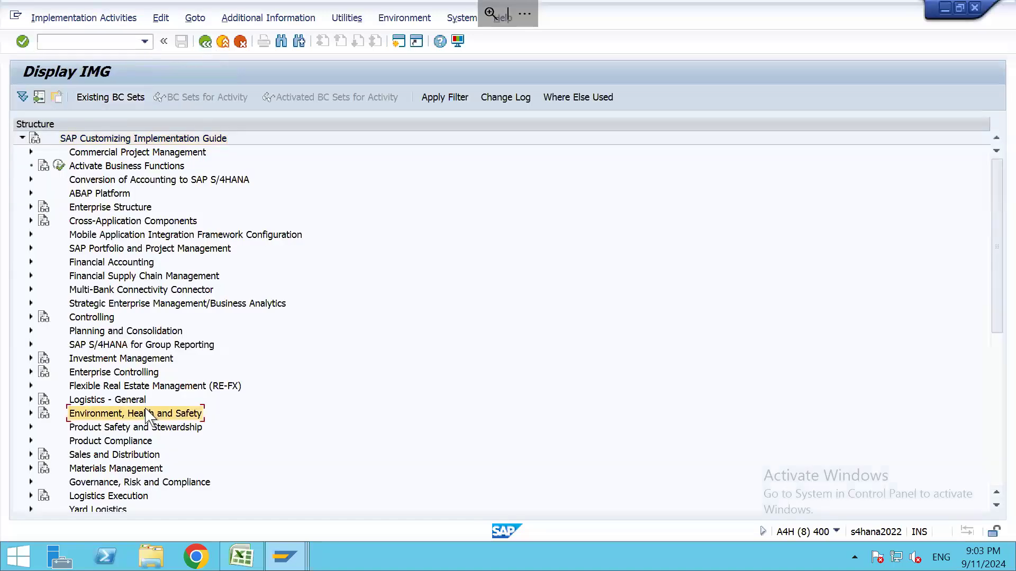
pyautogui.scroll(-2, 150, 413)
pyautogui.click(150, 443)
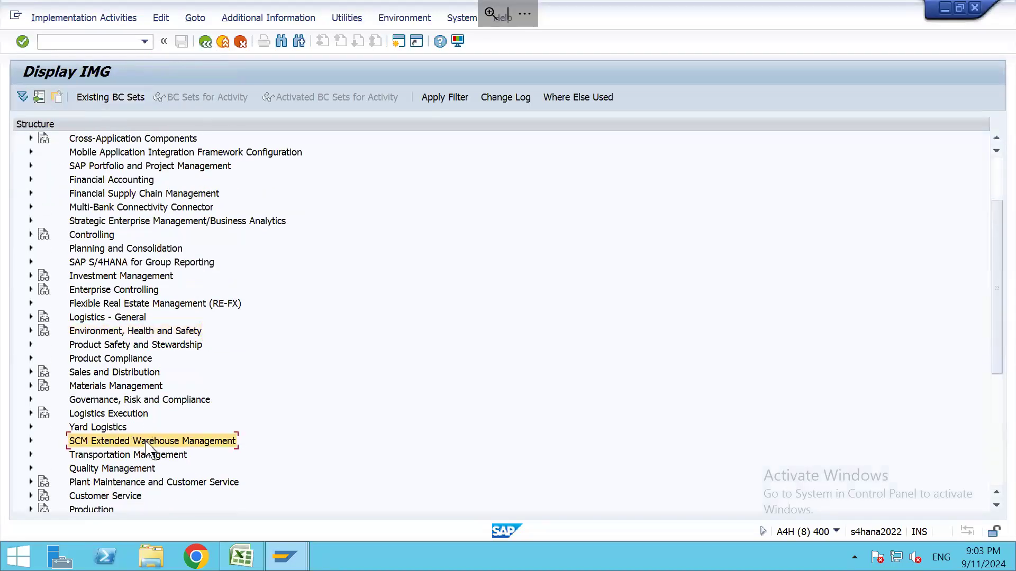
# Expand the Extended Warehouse Management customizing down to Goods Receipt Process and its Strategies node
pyautogui.press('Right')
pyautogui.press('Down')
pyautogui.press('Right')
pyautogui.press('Down')
pyautogui.press('Down')
pyautogui.press('Down')
pyautogui.press('Up')
pyautogui.press('Right')
pyautogui.press('Down')
pyautogui.press('Down')
pyautogui.press('Down')
pyautogui.press('Down')
pyautogui.press('Down')
pyautogui.press('Down')
pyautogui.press('Down')
pyautogui.press('Down')
pyautogui.press('Down')
pyautogui.press('Down')
pyautogui.press('Down')
pyautogui.press('Down')
pyautogui.press('Down')
pyautogui.press('Down')
pyautogui.press('Down')
pyautogui.press('Down')
pyautogui.press('Down')
pyautogui.press('Down')
pyautogui.press('Down')
pyautogui.press('Down')
pyautogui.press('Down')
pyautogui.press('Down')
pyautogui.press('Down')
pyautogui.press('Down')
pyautogui.press('Down')
pyautogui.press('Down')
pyautogui.press('Up')
pyautogui.press('Up')
pyautogui.press('Up')
pyautogui.press('Up')
pyautogui.press('Up')
pyautogui.press('Right')
pyautogui.press('Down')
pyautogui.press('Down')
pyautogui.press('Down')
pyautogui.press('Down')
pyautogui.press('Right')
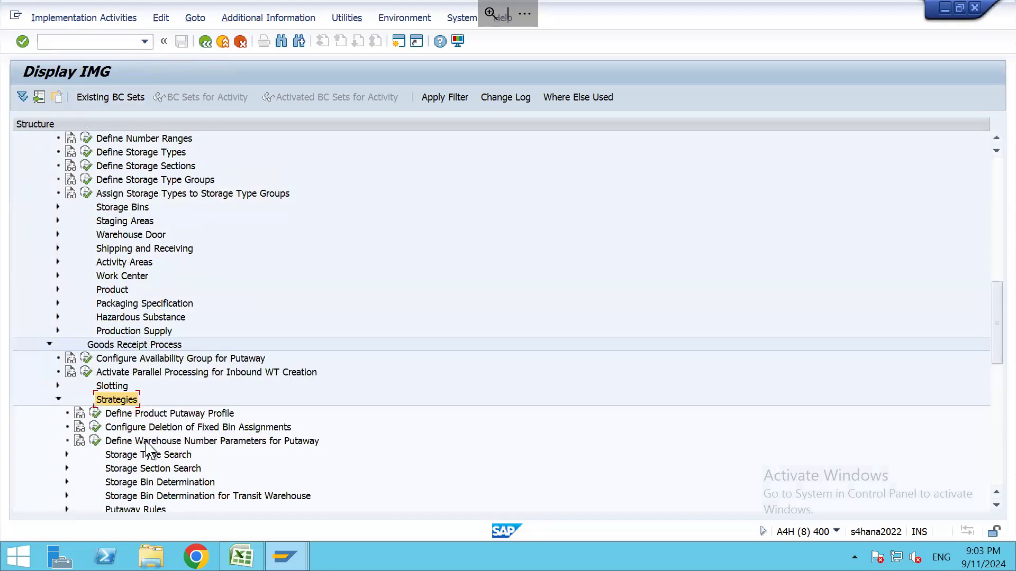
# Expand Storage Bin Determination under Strategies down to its HU Types activities
pyautogui.click(179, 458)
pyautogui.scroll(-2, 180, 460)
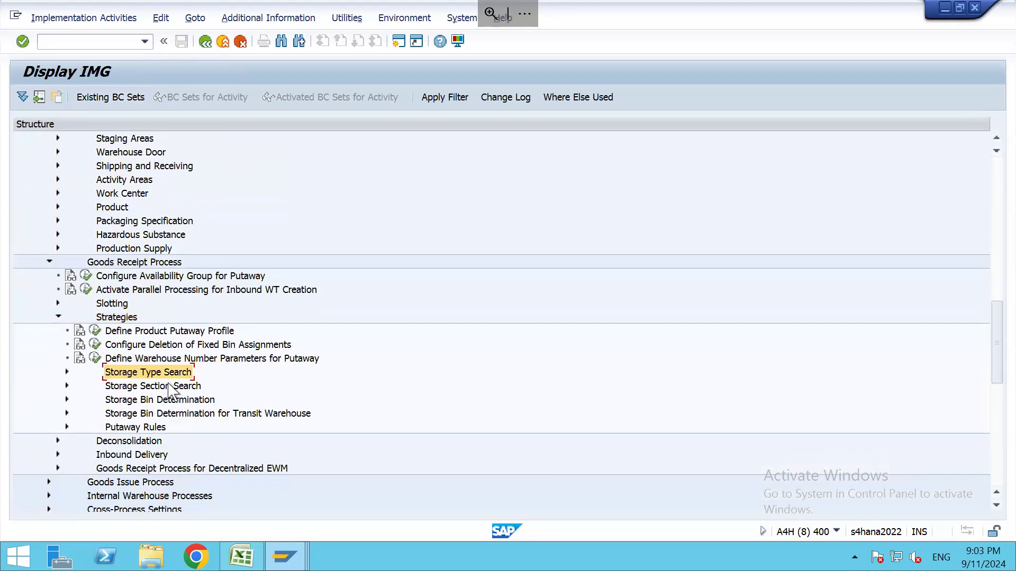
pyautogui.click(168, 401)
pyautogui.press('Right')
pyautogui.press('Down')
pyautogui.press('Down')
pyautogui.press('Down')
pyautogui.press('Down')
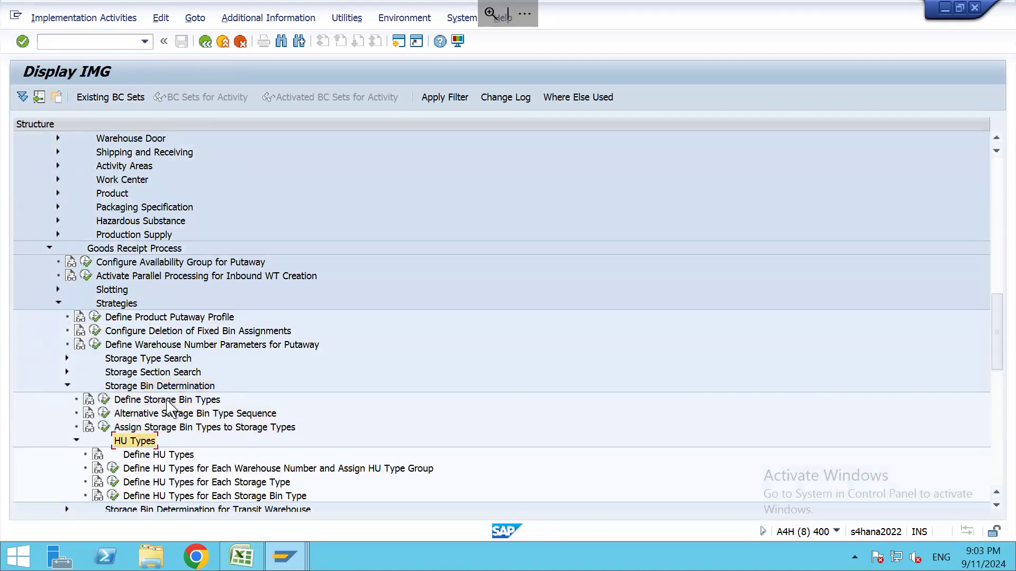
# Open Define HU Types for Each Storage Type and position the table at warehouse A073
pyautogui.click(162, 483)
pyautogui.click(116, 482)
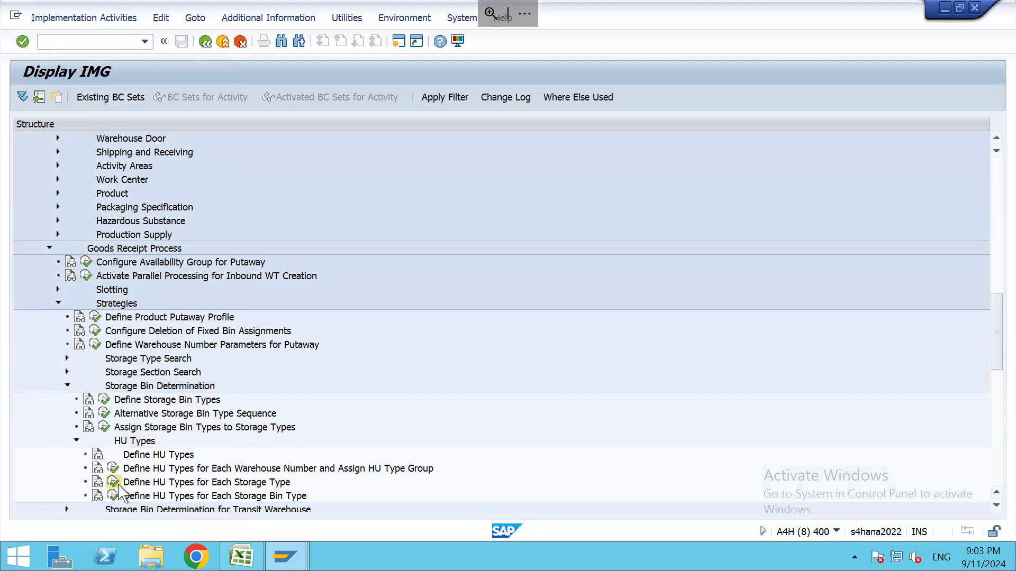
pyautogui.click(196, 505)
pyautogui.write('A073')
pyautogui.press('Return')
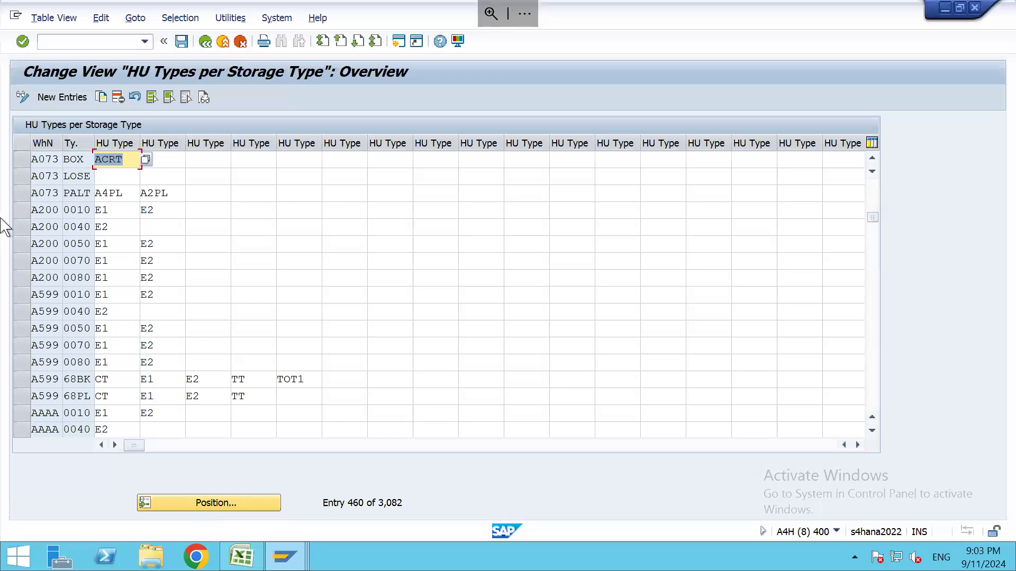
# Delete the A073 HU type assignments for storage types BOX, LOSE and PALT, save, and return to the IMG
pyautogui.click(21, 194)
pyautogui.keyDown('ctrl'); pyautogui.click(21, 177); pyautogui.keyUp('ctrl')
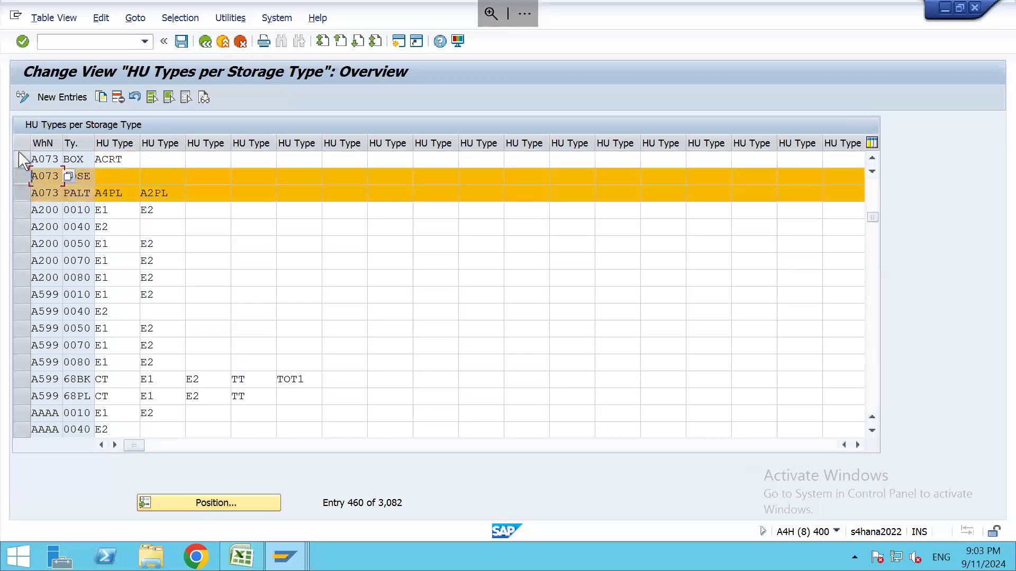
pyautogui.keyDown('ctrl'); pyautogui.click(21, 160); pyautogui.keyUp('ctrl')
pyautogui.click(118, 98)
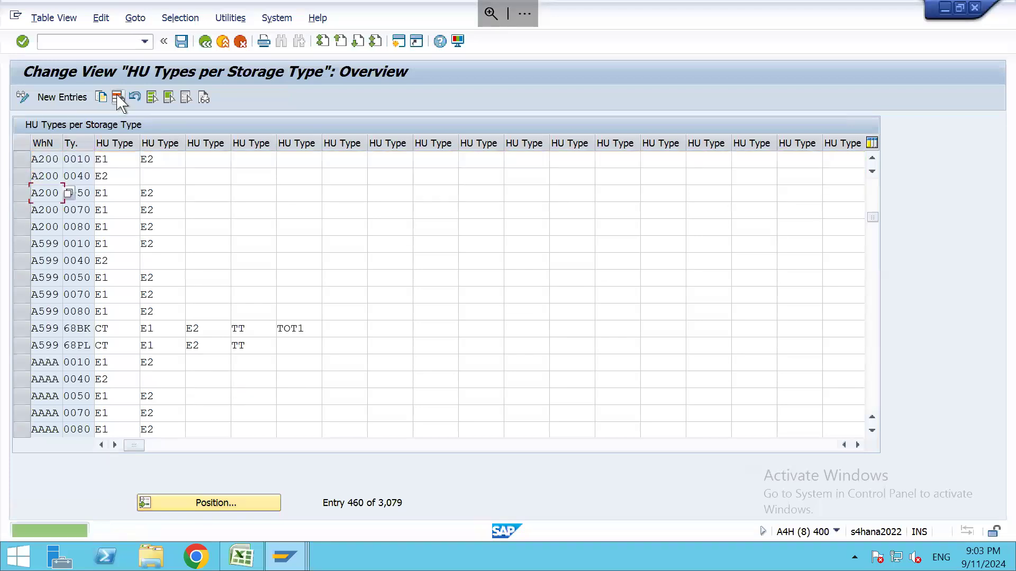
pyautogui.press('Return')
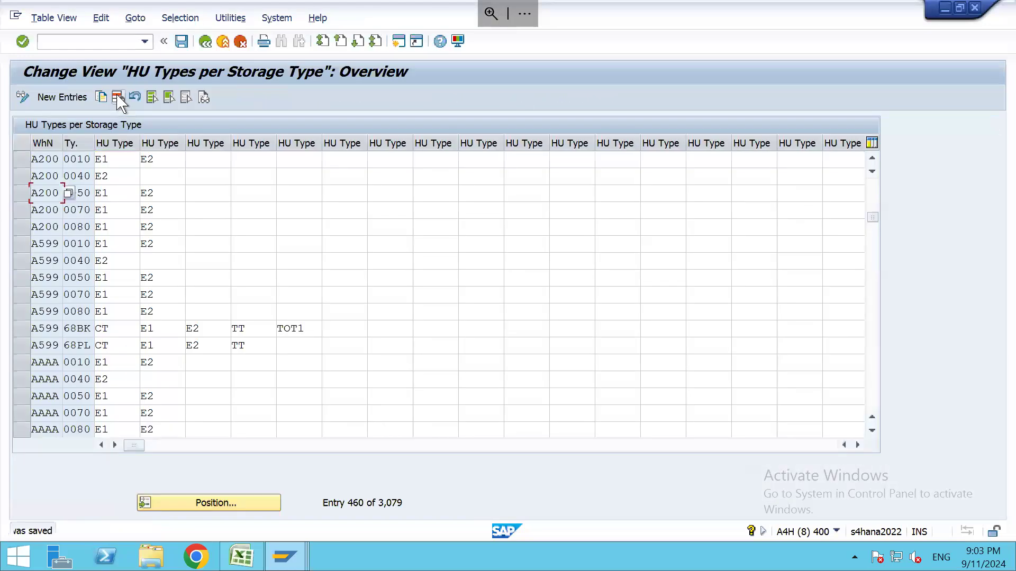
pyautogui.click(205, 42)
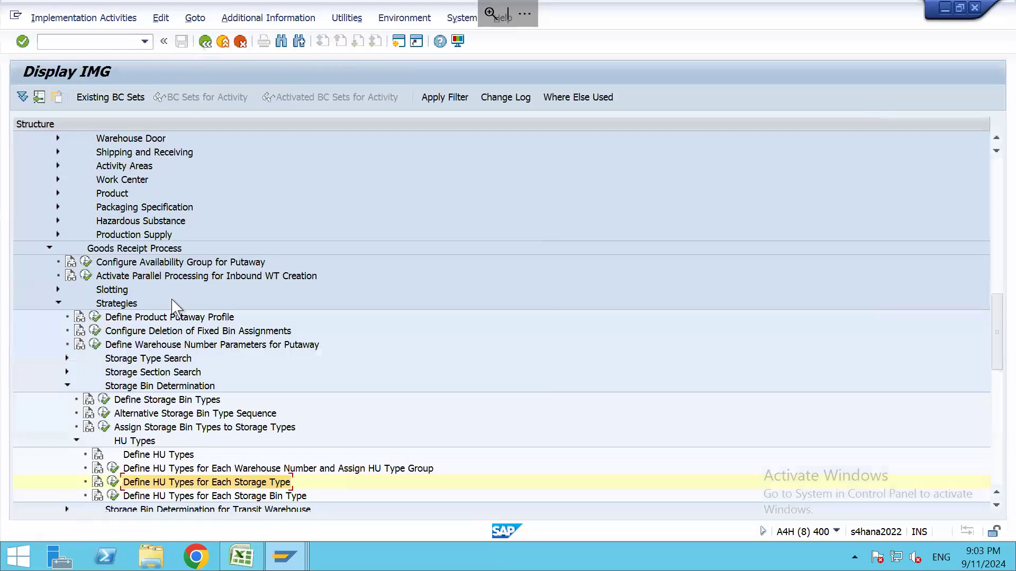
# Open Define HU Types for Each Storage Bin Type and position the table at warehouse A073
pyautogui.click(113, 496)
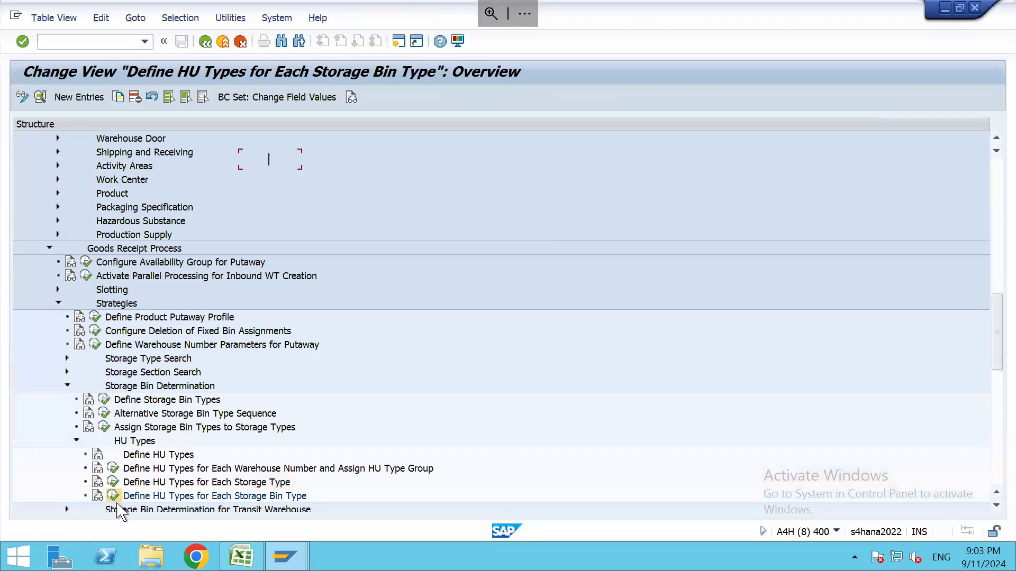
pyautogui.click(206, 503)
pyautogui.write('A073')
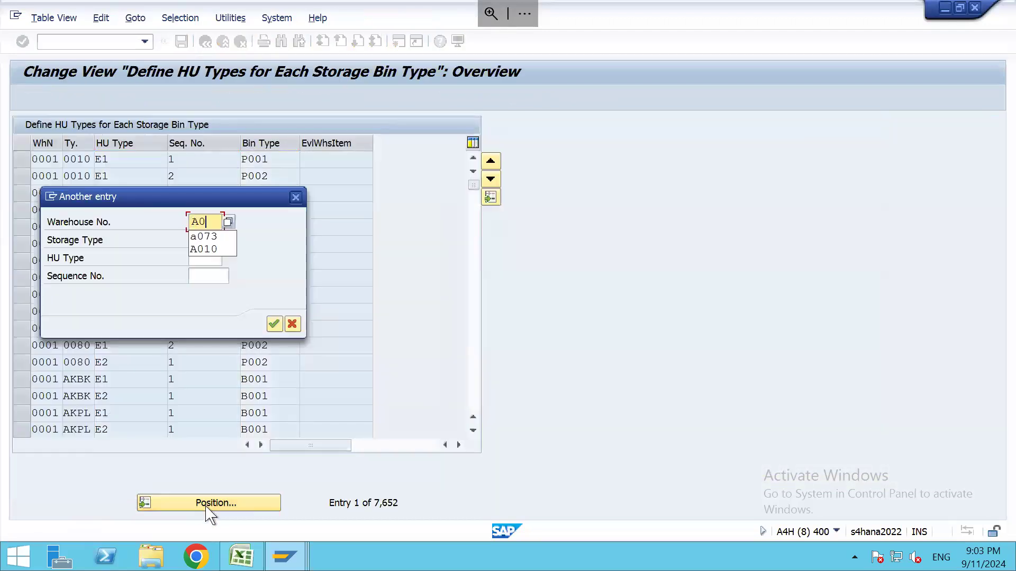
pyautogui.press('Return')
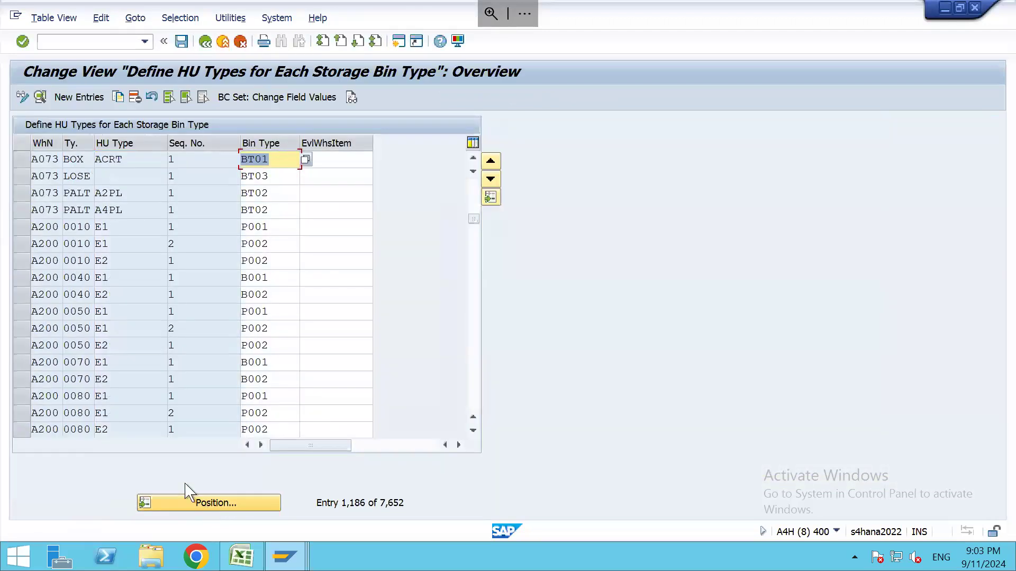
# Delete the four A073 bin type entries for storage types BOX, LOSE and PALT and save the change
pyautogui.click(21, 160)
pyautogui.click(22, 177)
pyautogui.click(22, 194)
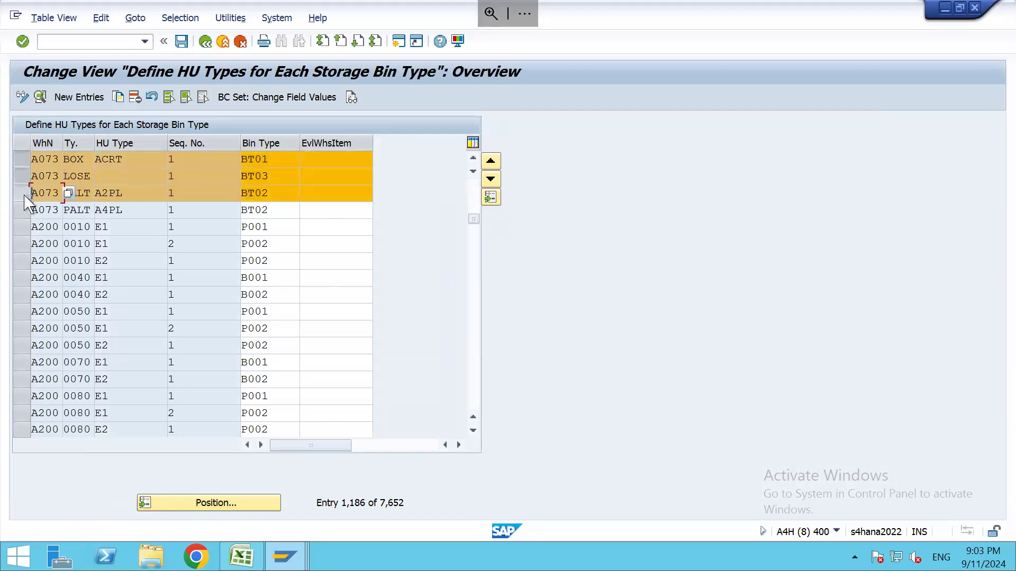
pyautogui.click(22, 211)
pyautogui.click(136, 97)
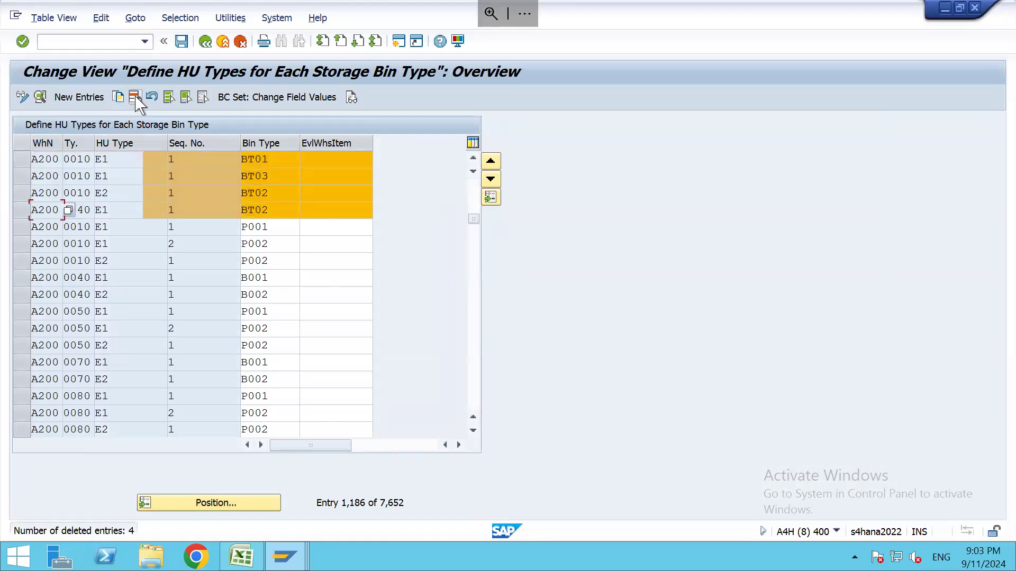
pyautogui.hotkey('ctrl', 's')
pyautogui.press('Return')
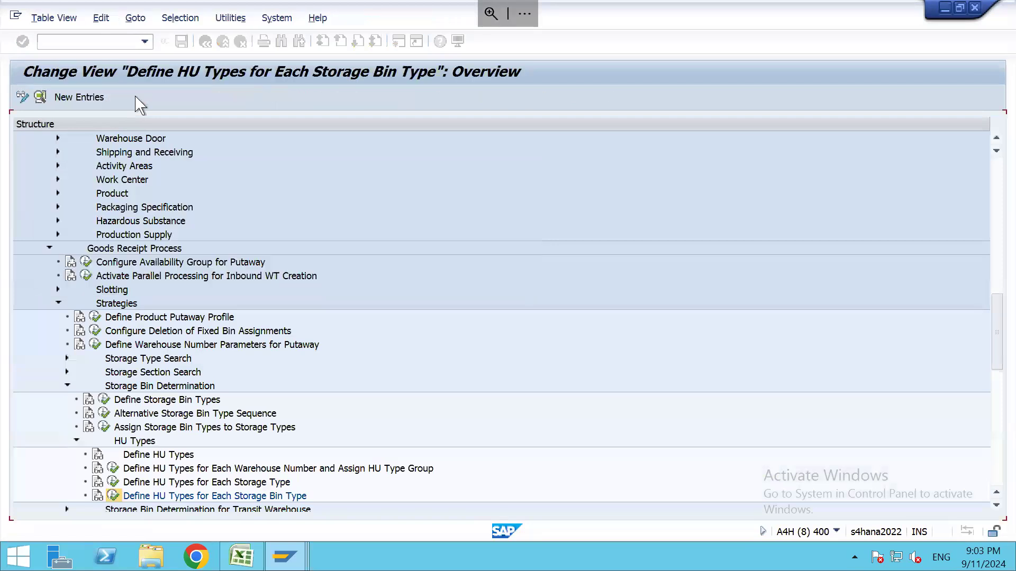
# Switch back to the putaway warehouse task session and leave it for the inbound delivery
pyautogui.hotkey('alt', 'Tab')
pyautogui.hotkey('alt', 'Tab')
pyautogui.hotkey('alt', 'Tab')
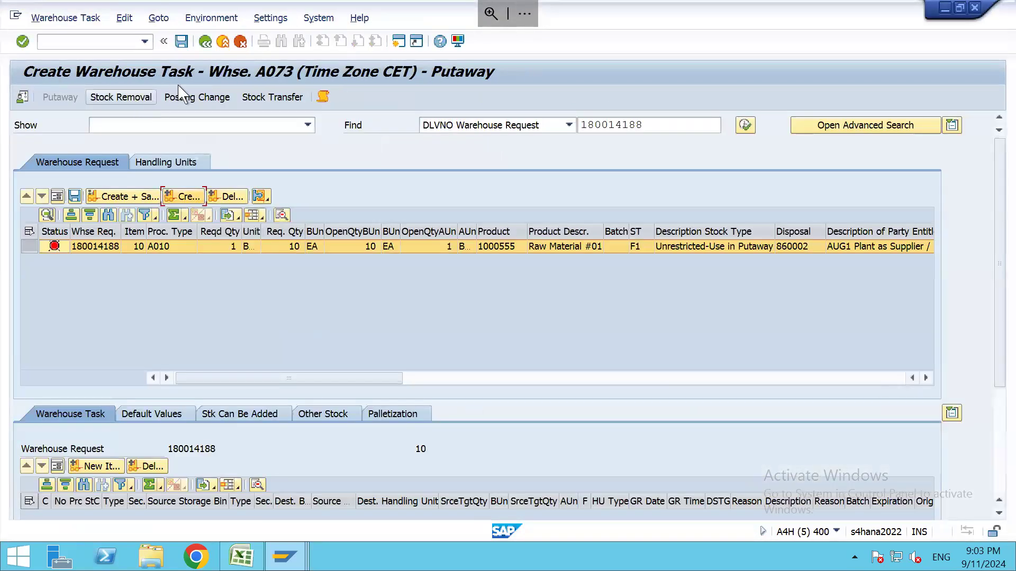
pyautogui.click(205, 41)
pyautogui.click(350, 315)
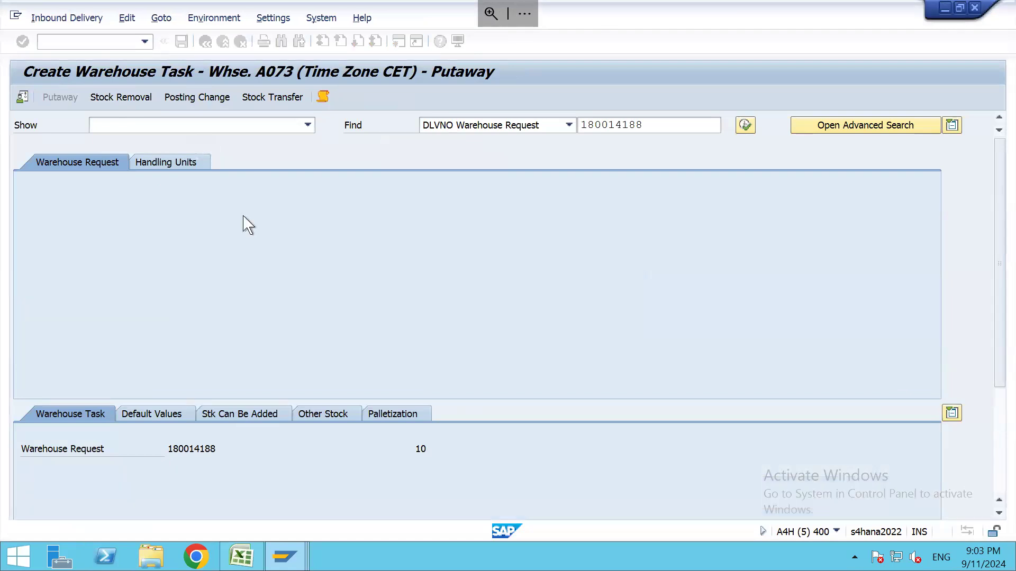
# Try to create the putaway warehouse task for the inbound delivery's 1 BOX item and dismiss the resulting log
pyautogui.click(65, 19)
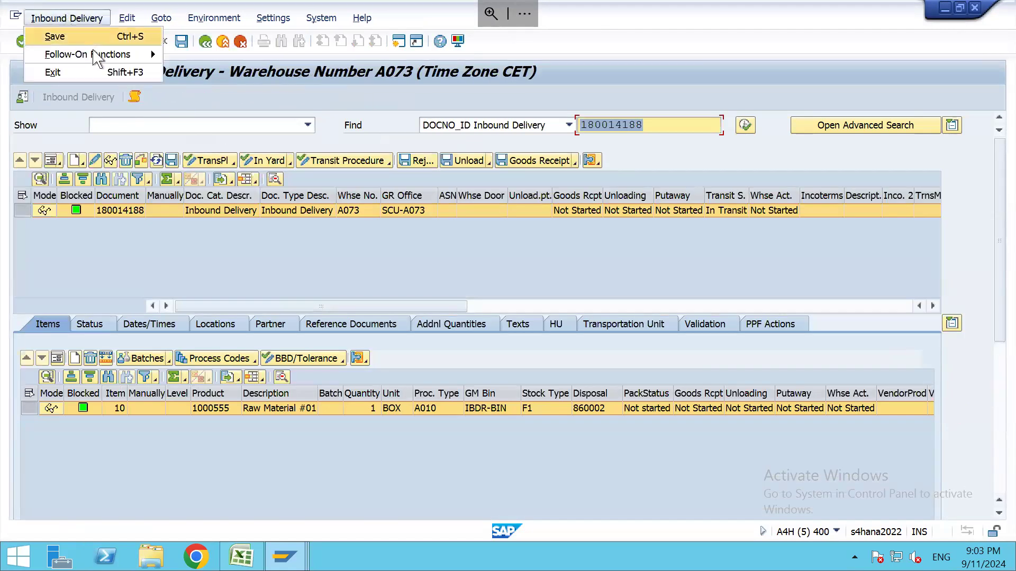
pyautogui.moveTo(95, 54)
pyautogui.click(185, 55)
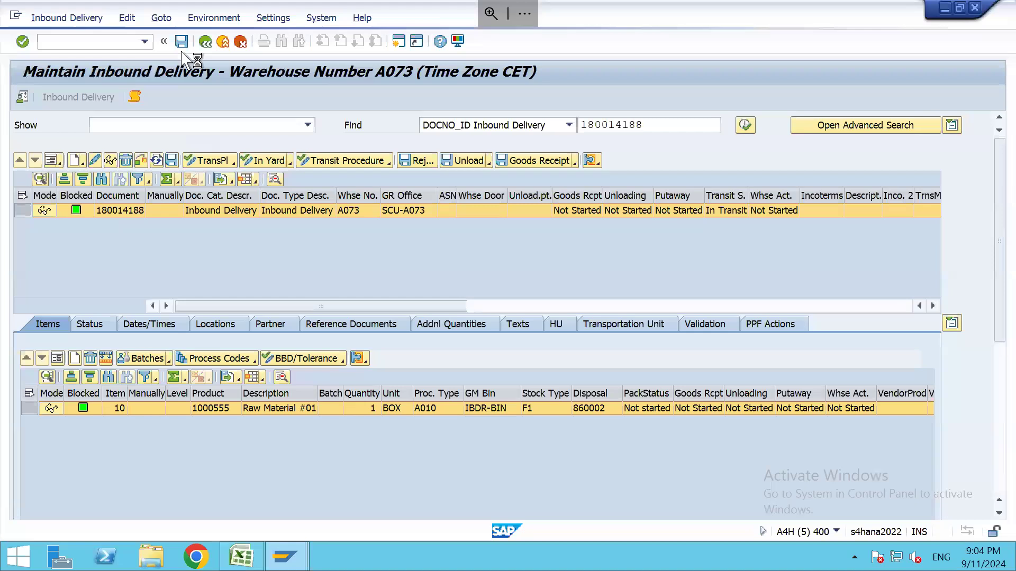
pyautogui.click(185, 196)
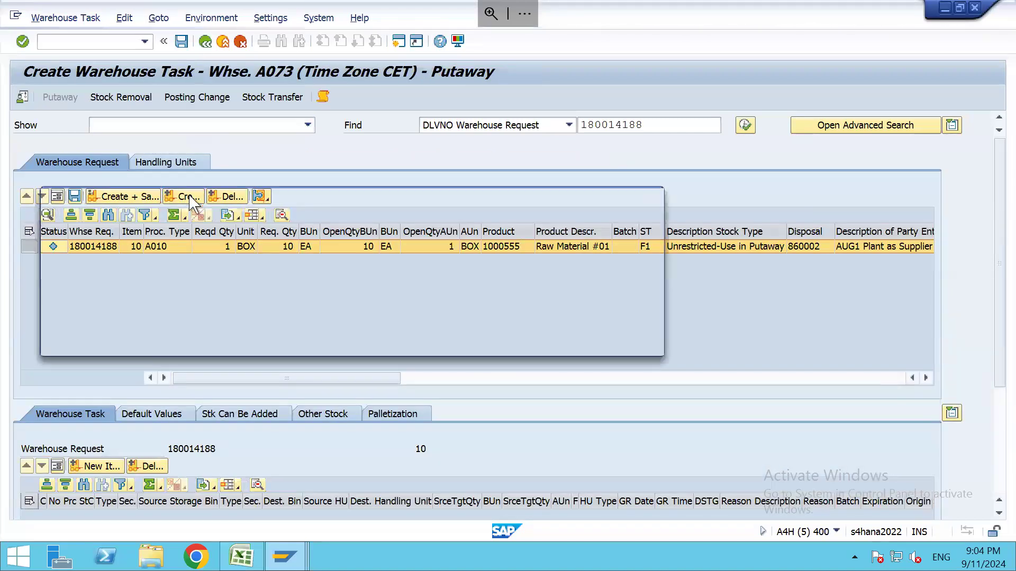
pyautogui.click(458, 343)
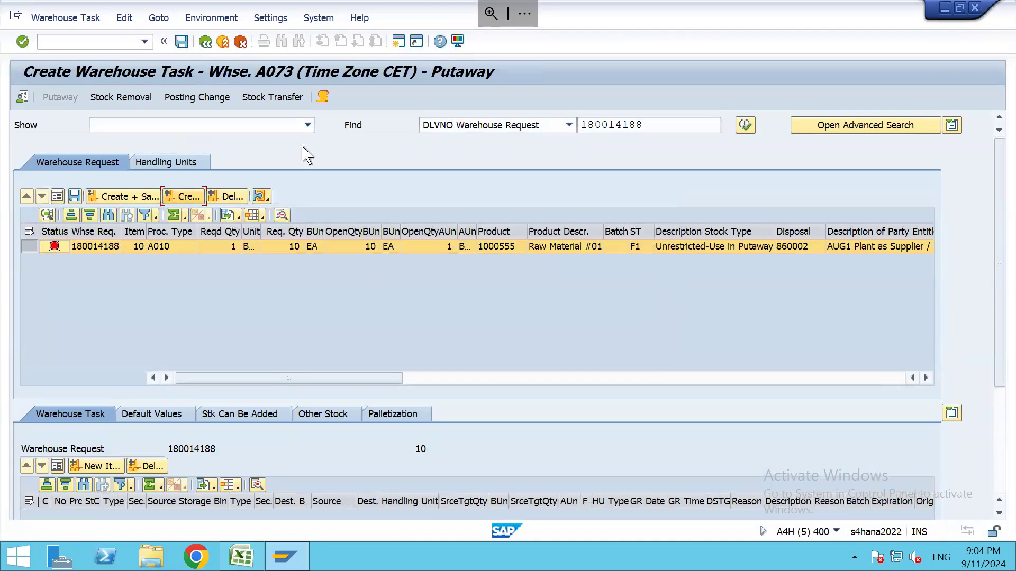
# Open the detailed warehouse task creation log and examine the storage type search, section check and HU type check entries
pyautogui.click(323, 97)
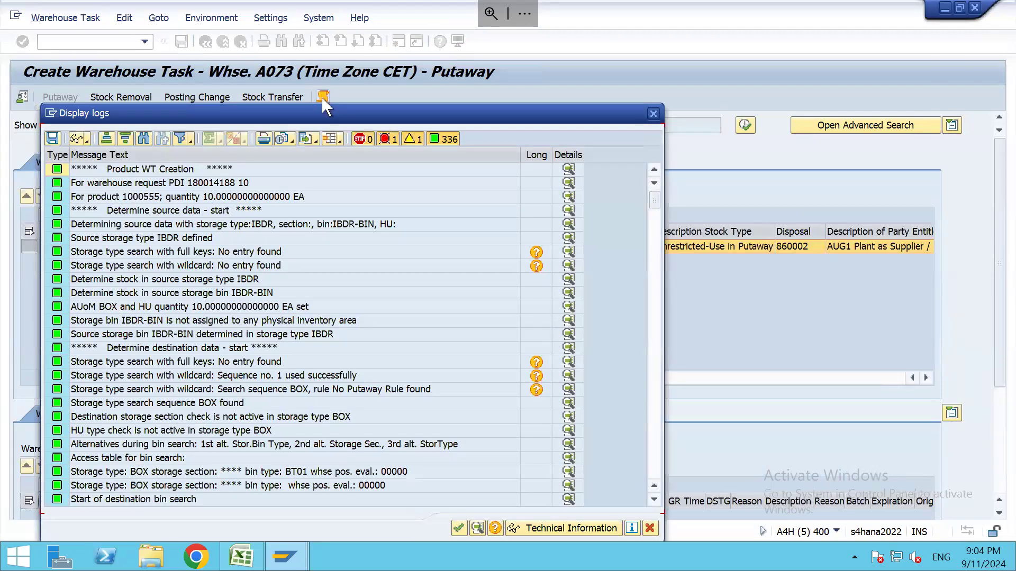
pyautogui.click(257, 376)
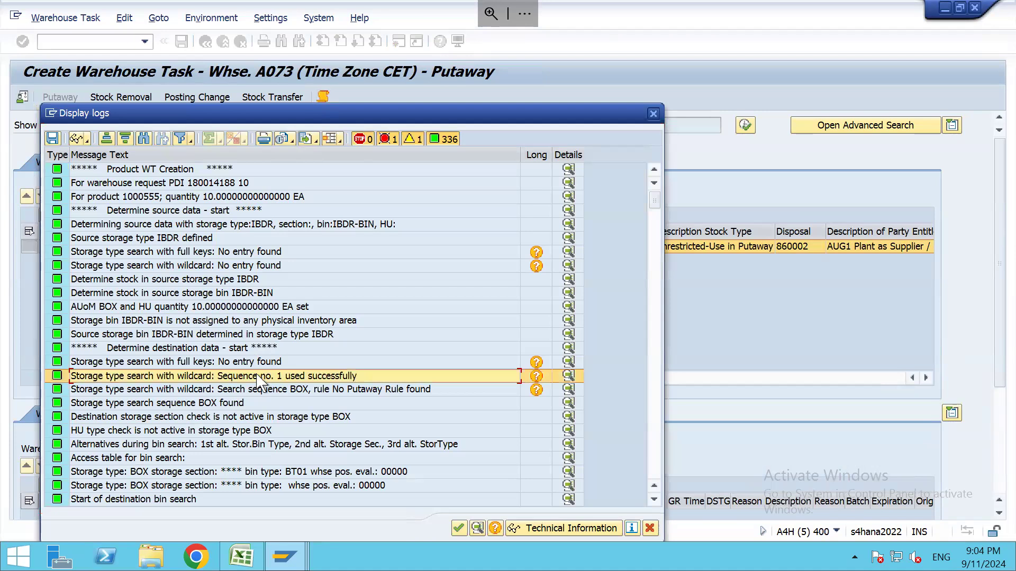
pyautogui.click(263, 419)
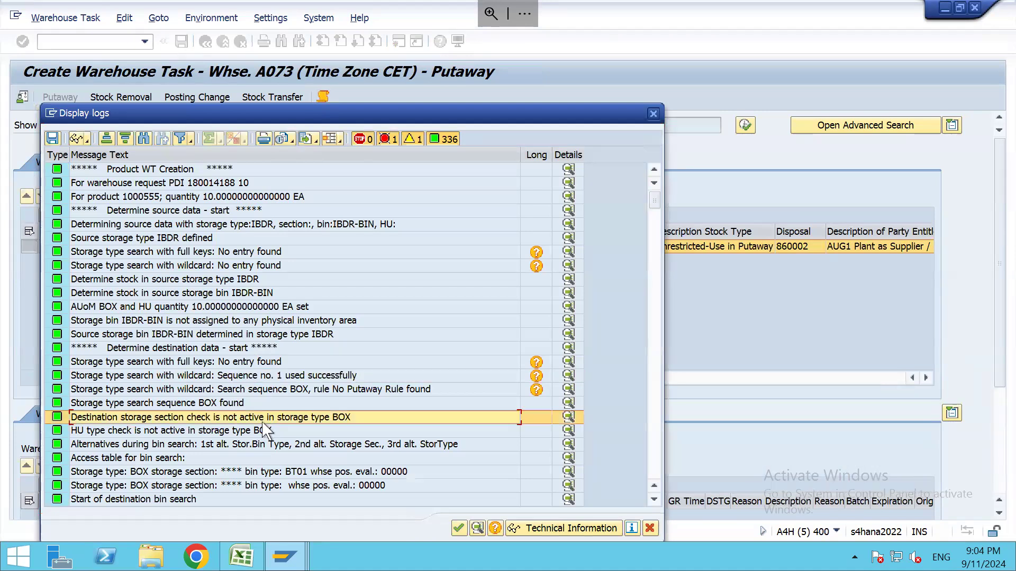
pyautogui.click(268, 431)
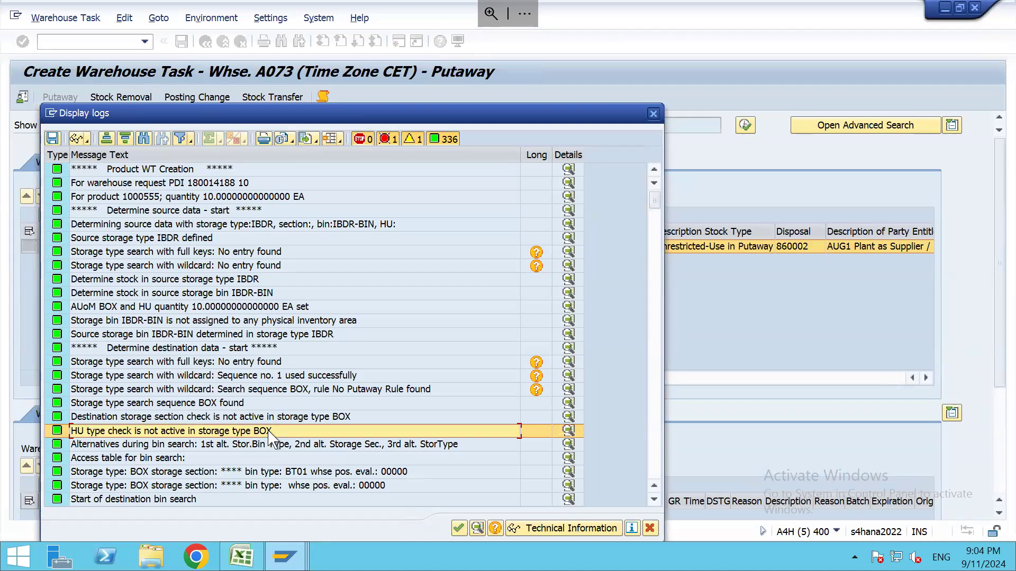
# Switch to the customizing session, review Assign Storage Bin Types to Storage Types for A073 and return to the IMG
pyautogui.hotkey('alt', 'Tab')
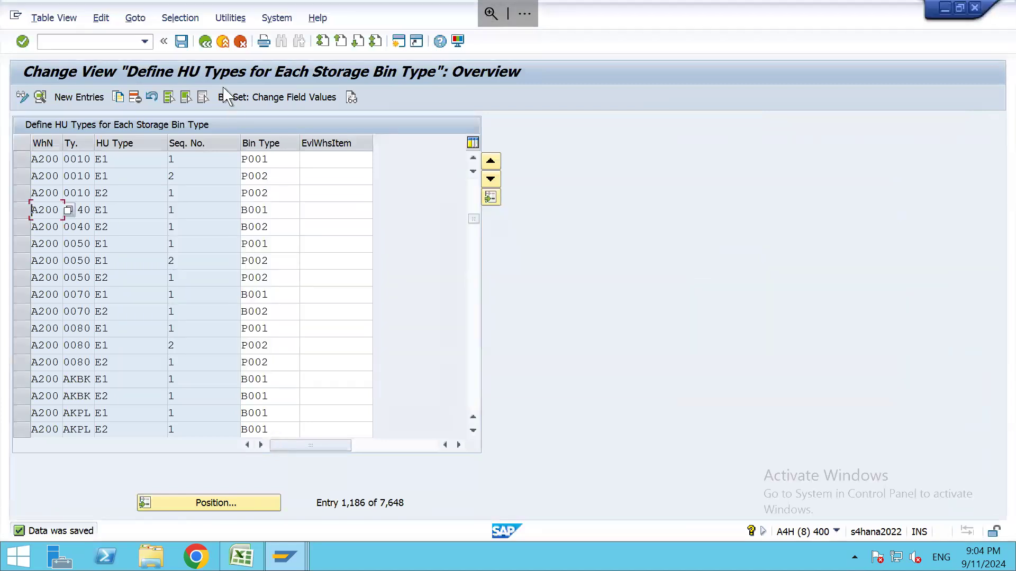
pyautogui.click(204, 41)
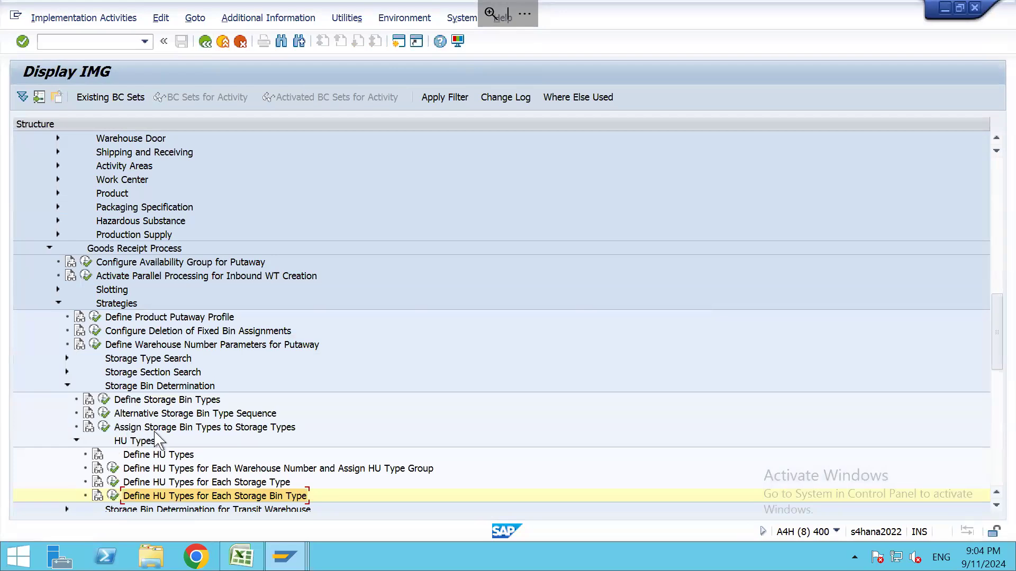
pyautogui.click(105, 429)
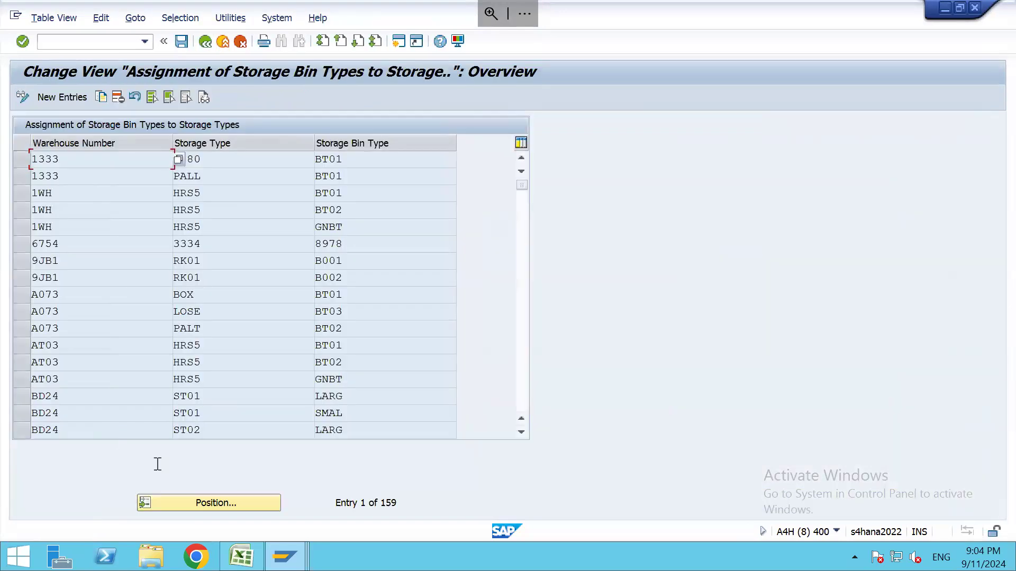
pyautogui.click(205, 41)
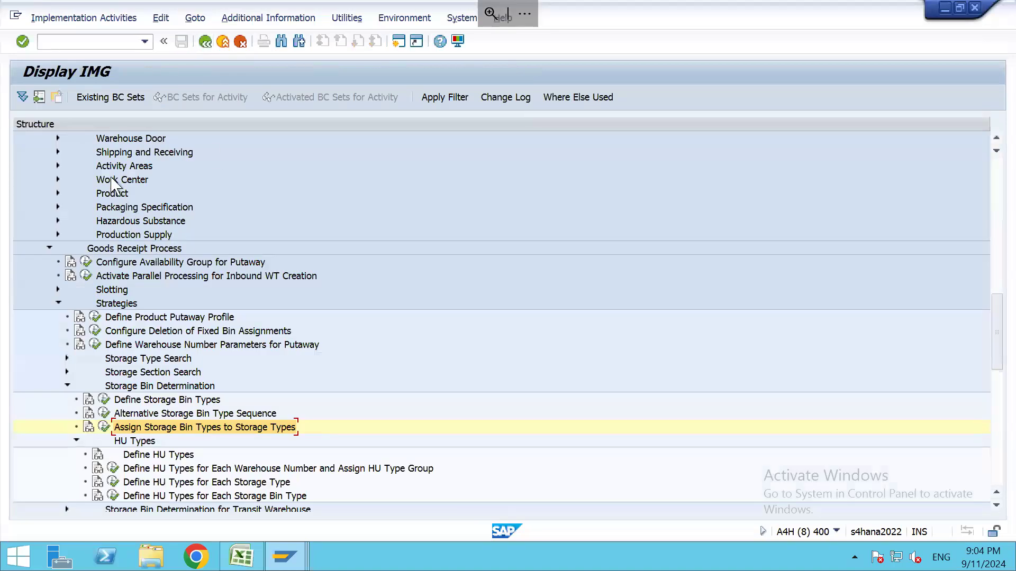
# Open Define Storage Types, position the table at warehouse A073 and display the details of storage types BOX and PALT
pyautogui.click(111, 181)
pyautogui.scroll(4, 114, 195)
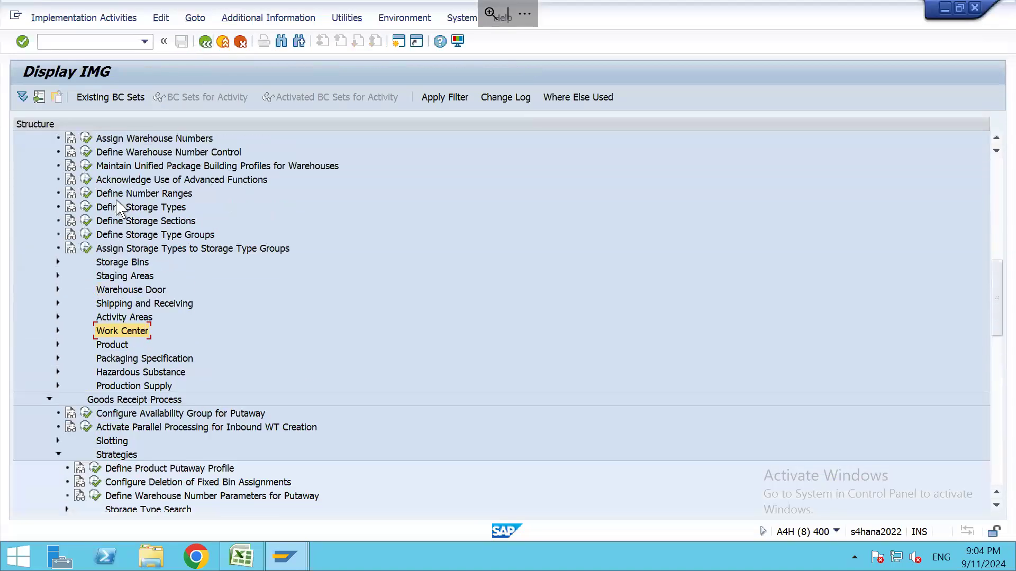
pyautogui.click(91, 212)
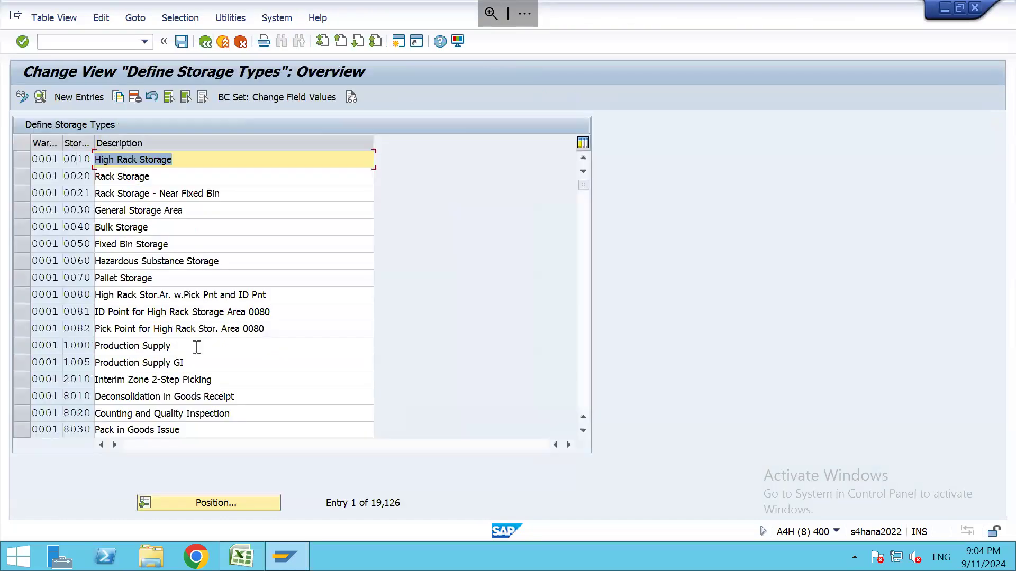
pyautogui.click(260, 504)
pyautogui.write('A073')
pyautogui.press('Return')
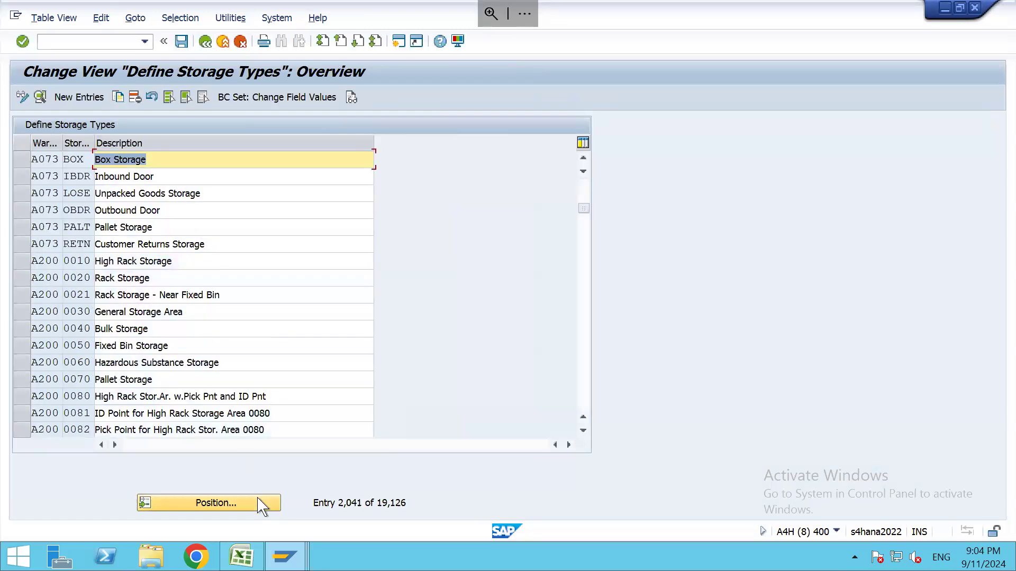
pyautogui.click(25, 159)
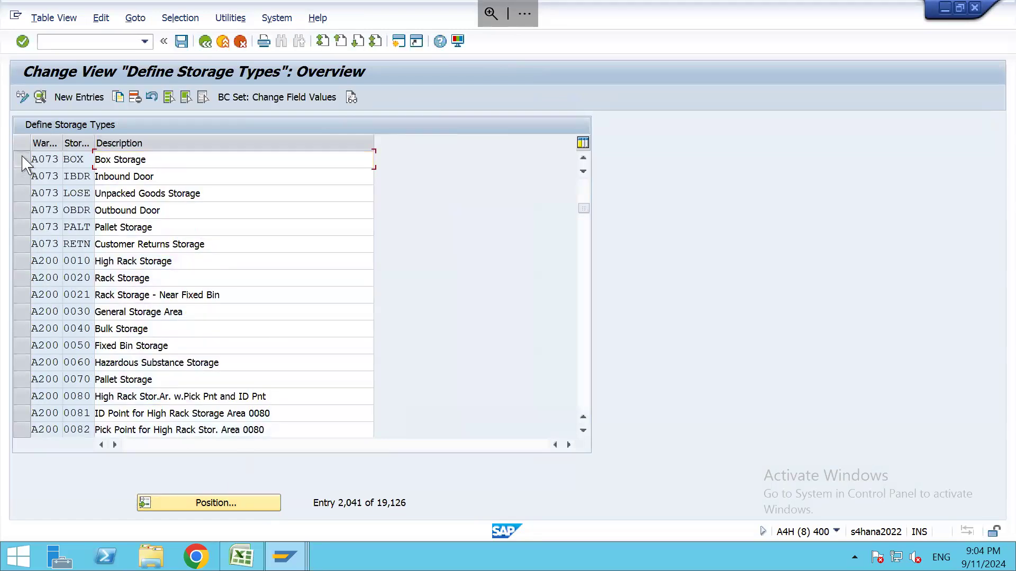
pyautogui.click(22, 227)
pyautogui.click(40, 98)
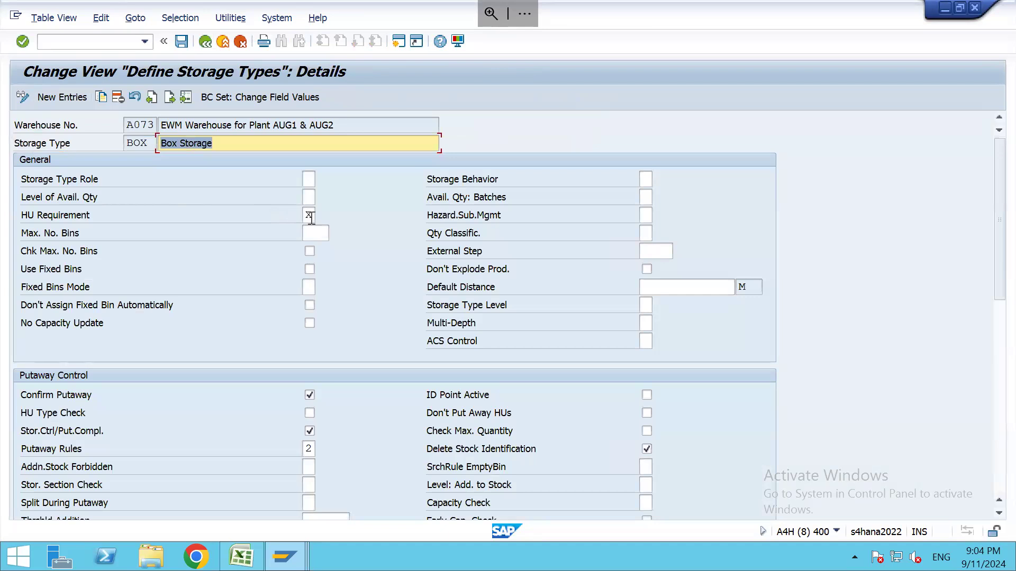
# Clear the HU Requirement setting for A073 storage types BOX and PALT
pyautogui.click(310, 217)
pyautogui.press('BackSpace')
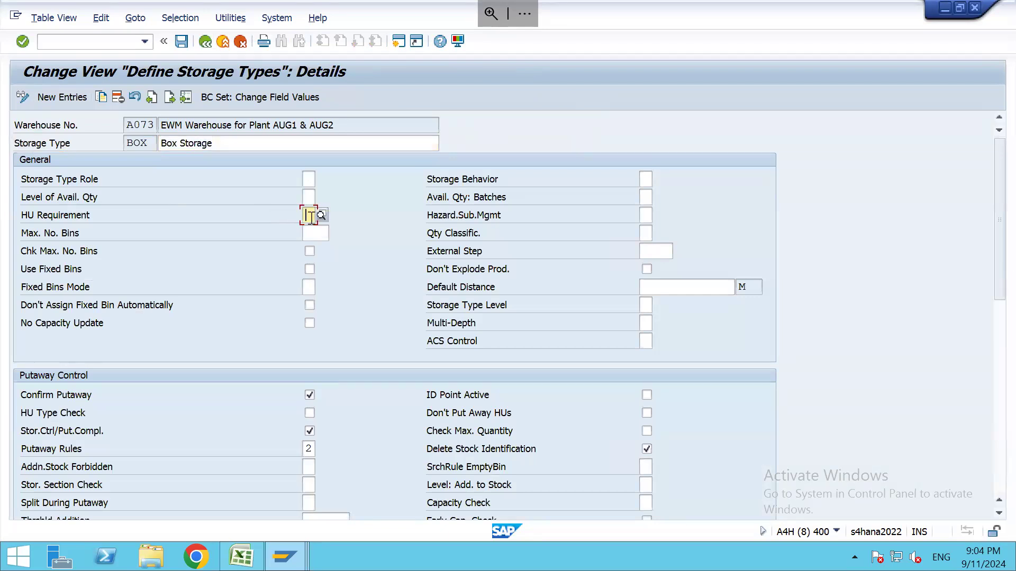
pyautogui.press('Return')
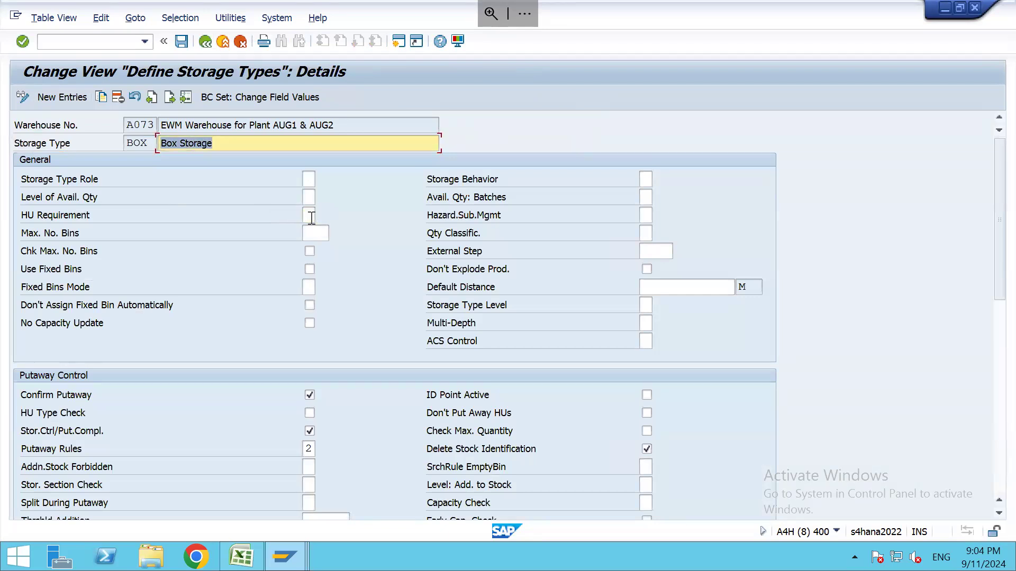
pyautogui.click(169, 97)
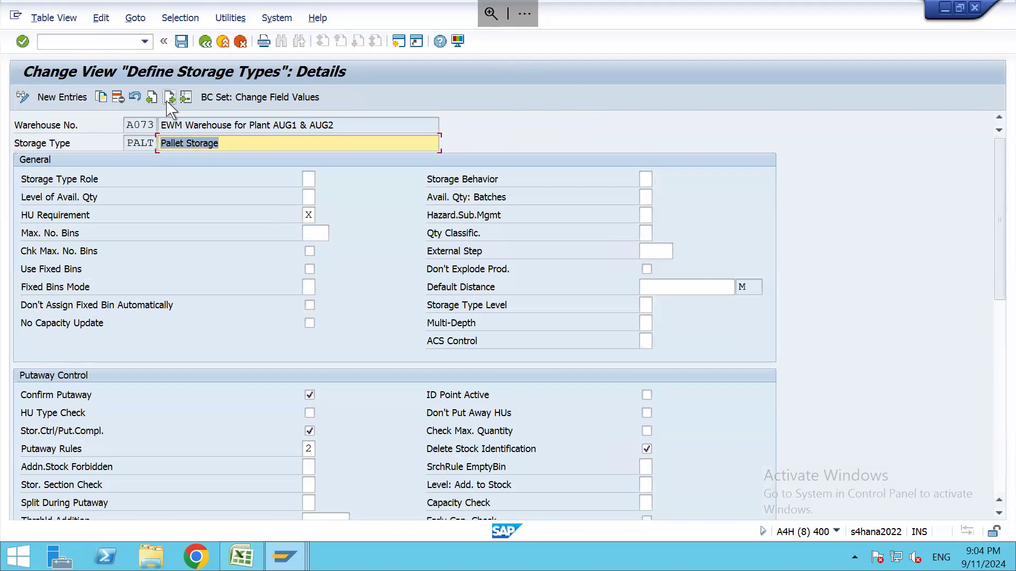
pyautogui.click(310, 217)
pyautogui.press('BackSpace')
pyautogui.press('Return')
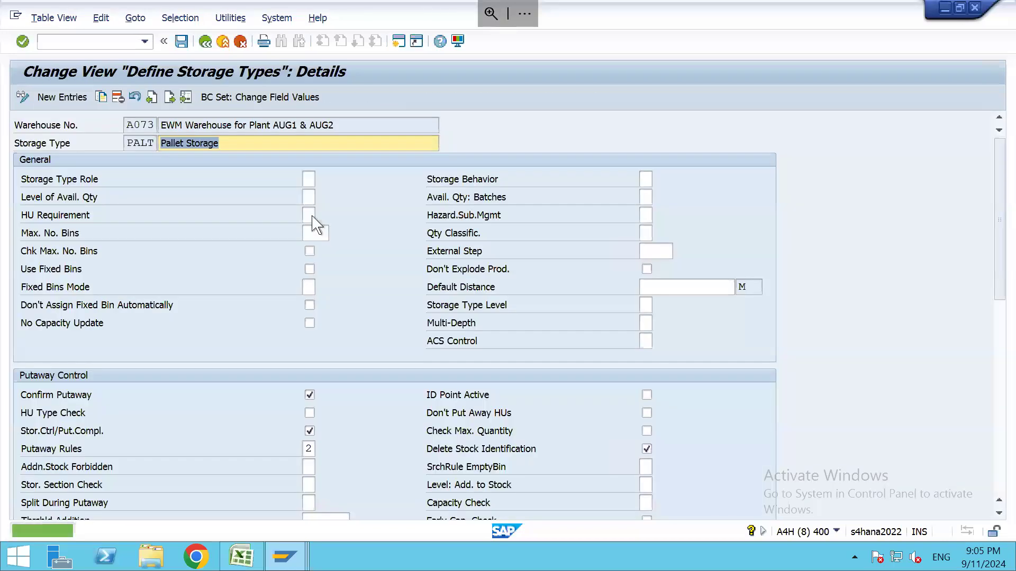
# Switch back to the warehouse task session, close the log and exit to the inbound delivery, confirming the prompt
pyautogui.hotkey('alt', 'Tab')
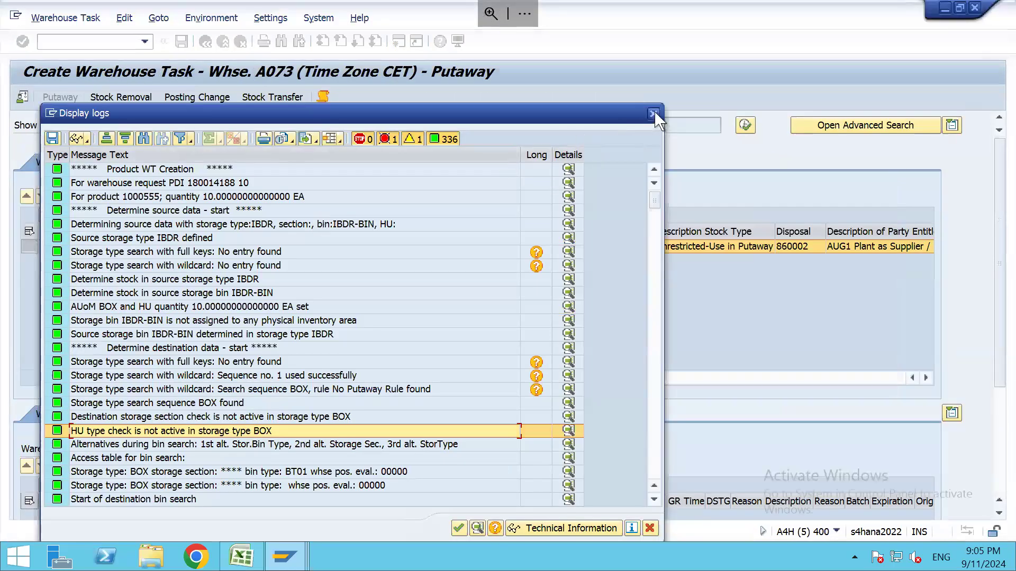
pyautogui.click(654, 113)
pyautogui.click(205, 42)
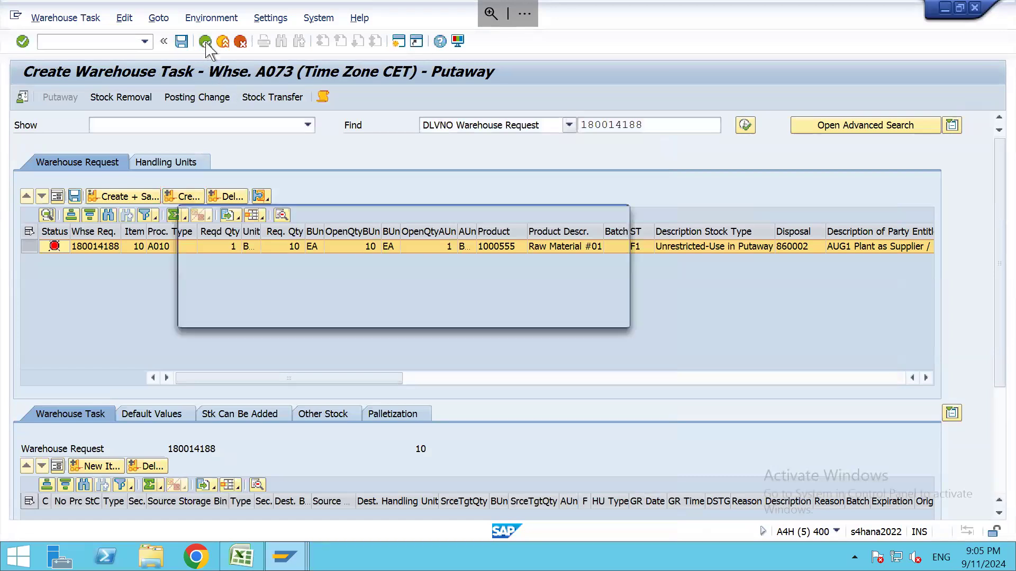
pyautogui.click(383, 312)
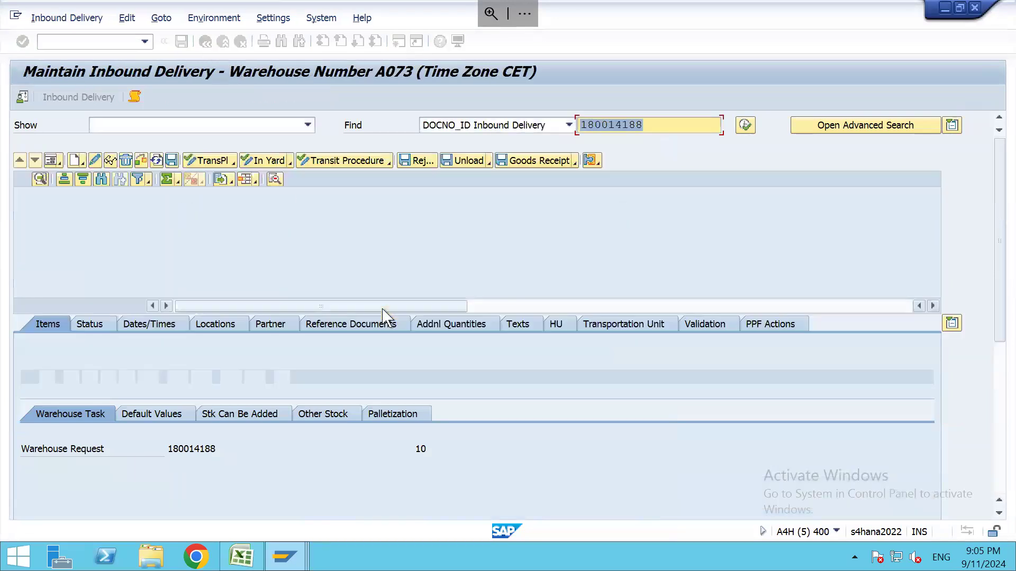
# Reopen putaway task creation from the inbound delivery, retry creating the warehouse task and dismiss the log
pyautogui.click(66, 18)
pyautogui.moveTo(140, 54)
pyautogui.click(178, 53)
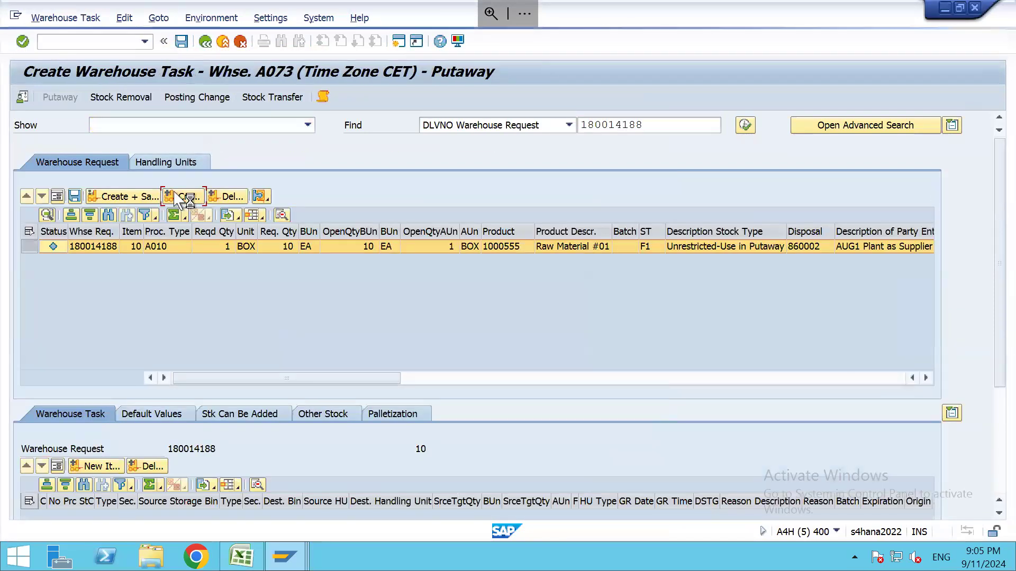
pyautogui.click(181, 197)
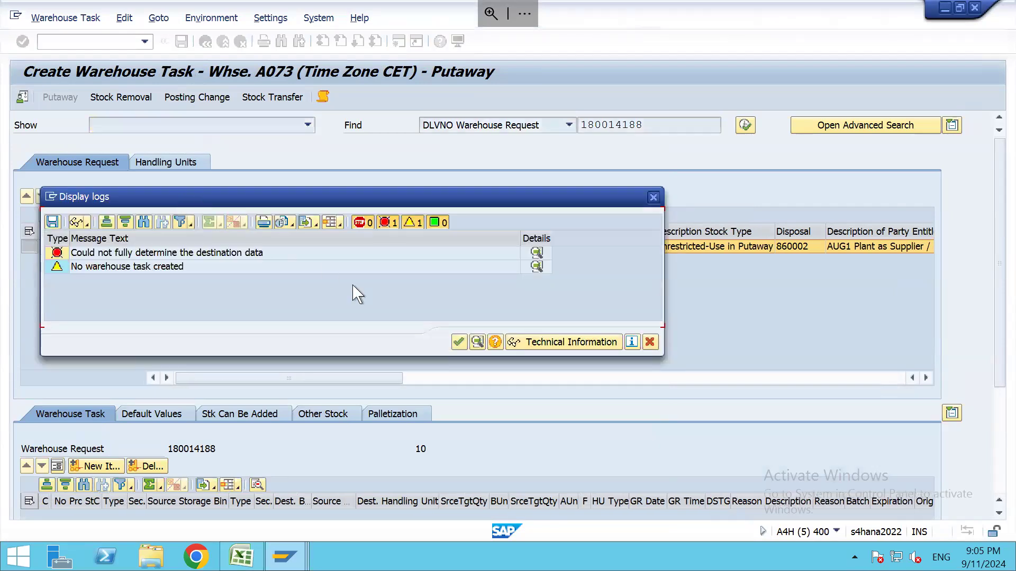
pyautogui.click(458, 341)
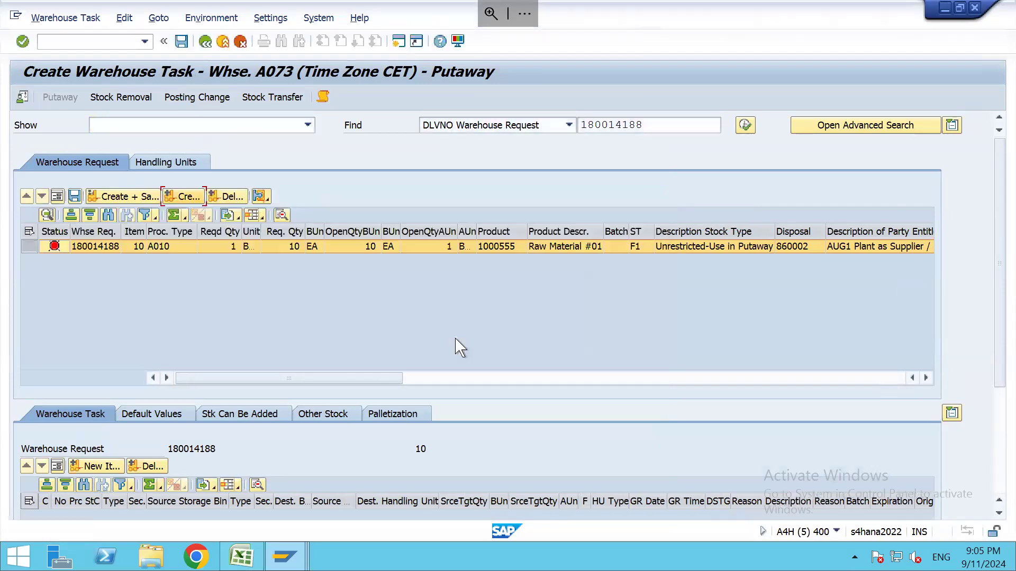
# Open the detailed creation log and examine the HU check and bin capacity check entries for storage type BOX
pyautogui.click(323, 97)
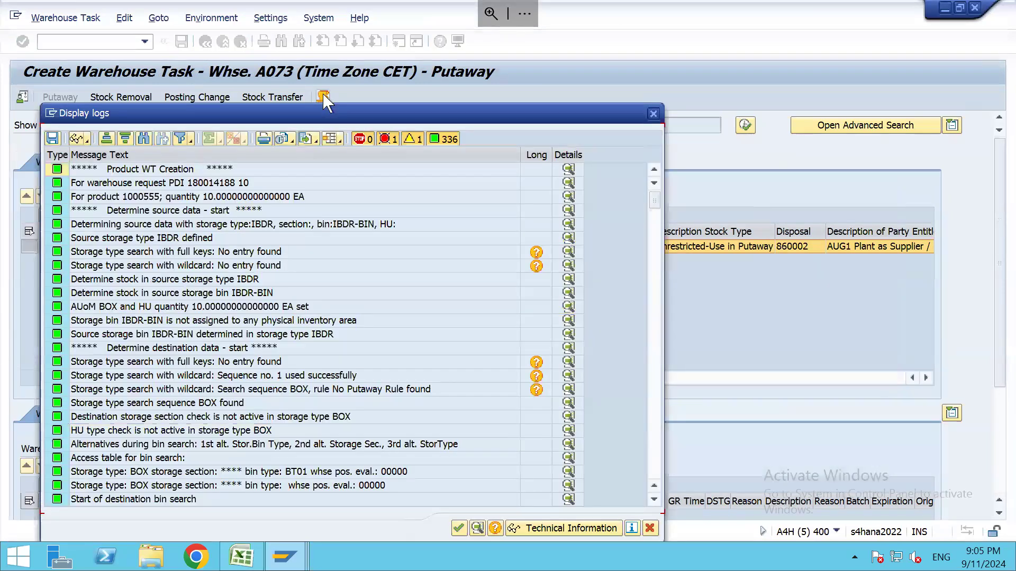
pyautogui.click(245, 431)
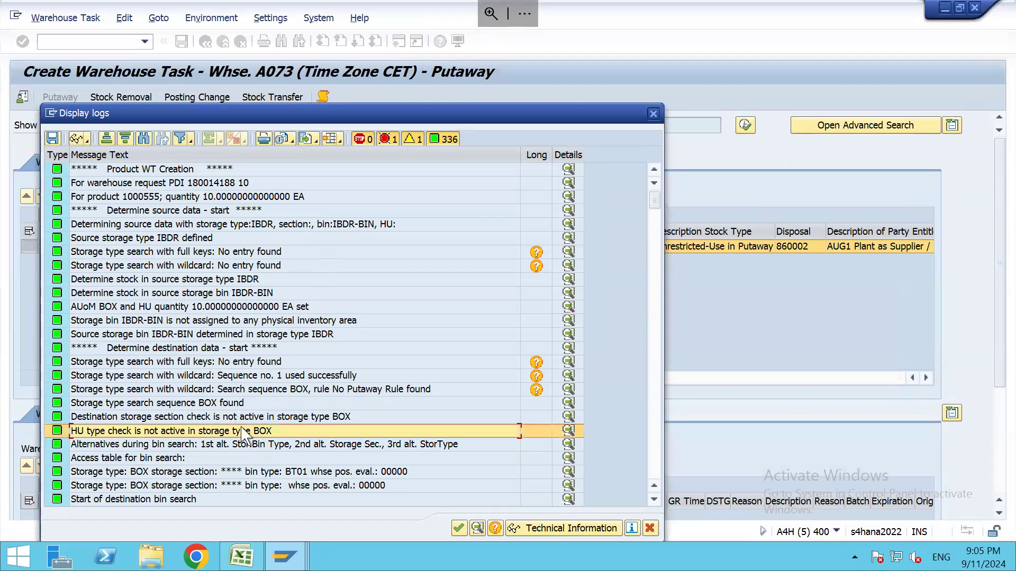
pyautogui.scroll(-1, 245, 435)
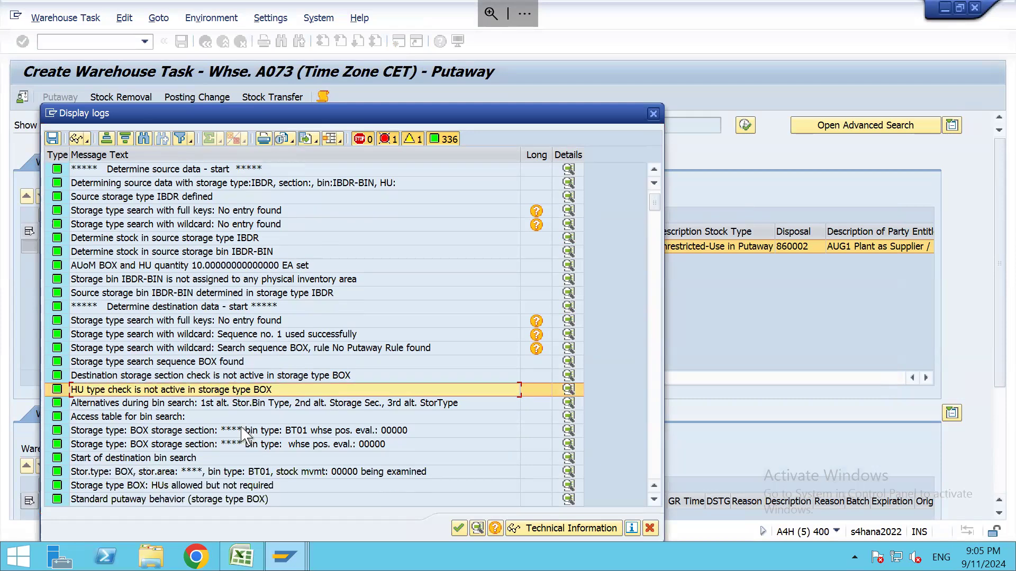
pyautogui.scroll(-2, 245, 437)
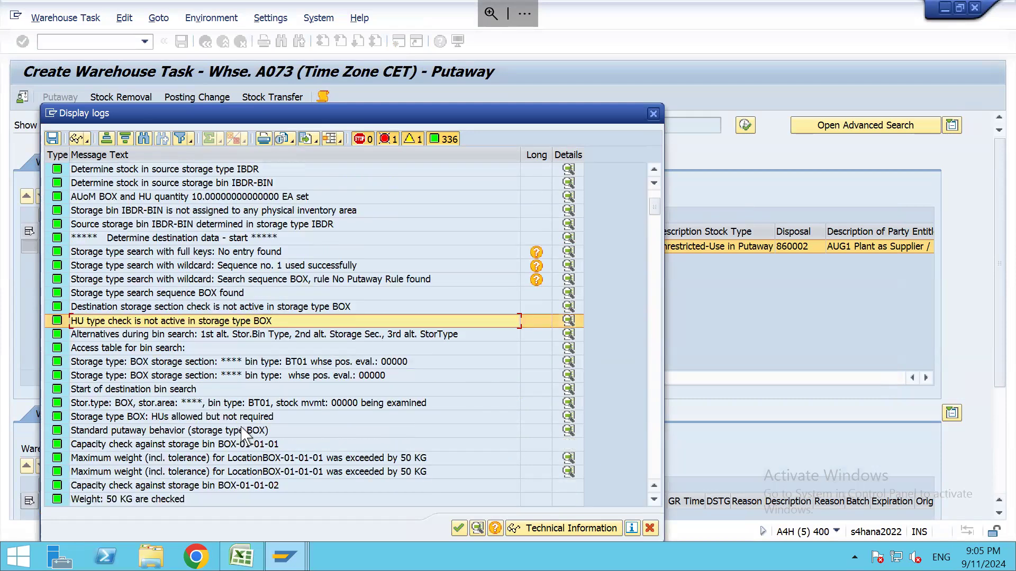
pyautogui.scroll(-2, 245, 436)
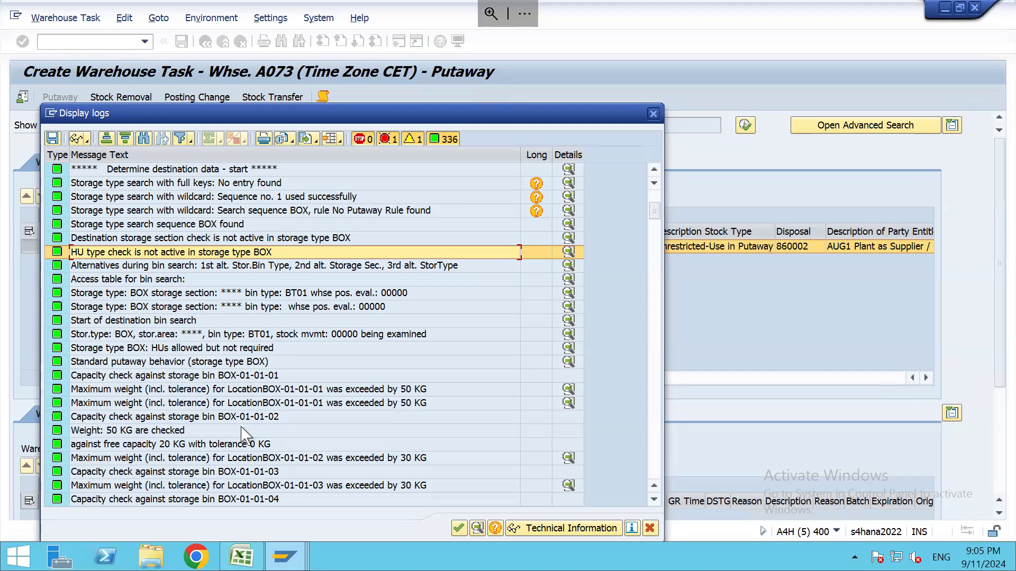
pyautogui.scroll(-1, 245, 436)
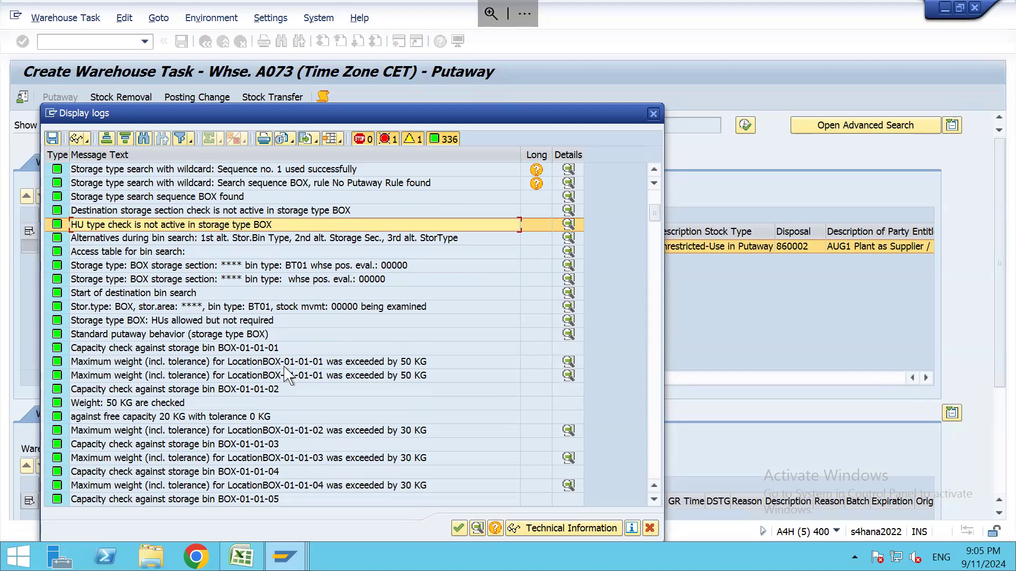
pyautogui.click(402, 368)
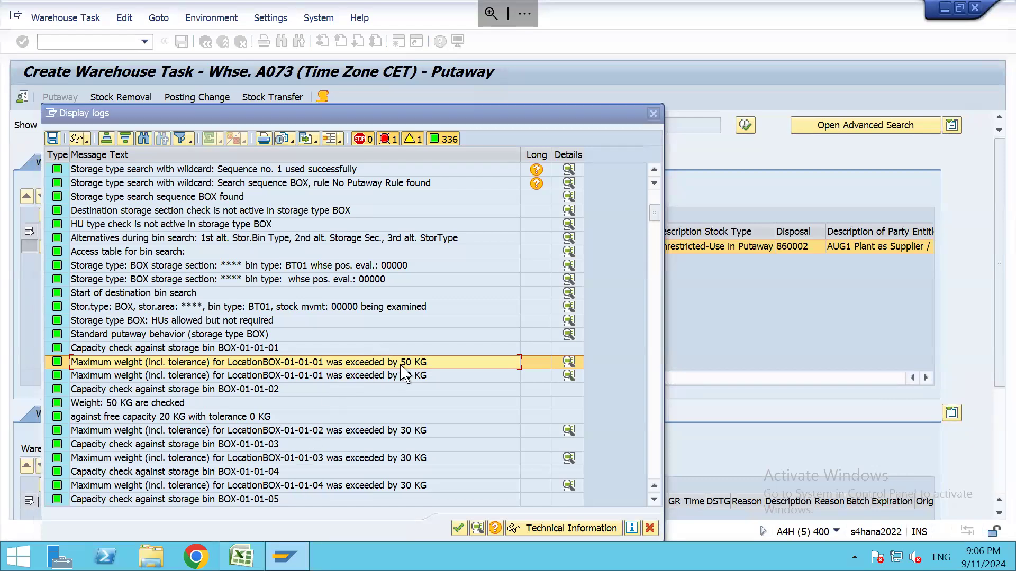
# Switch to the stock overview session, run transaction /N/SCWM/LS11 and list warehouse A073's storage bins for storage type BOX
pyautogui.hotkey('alt', 'Tab')
pyautogui.hotkey('alt', 'Tab')
pyautogui.hotkey('alt', 'Tab')
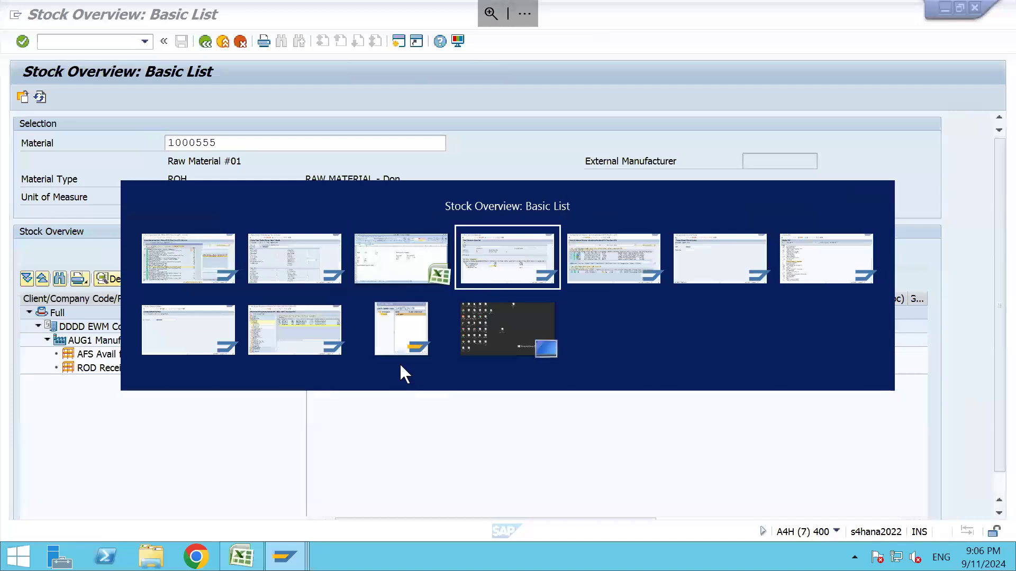
pyautogui.write('/N/SCWM/LS11')
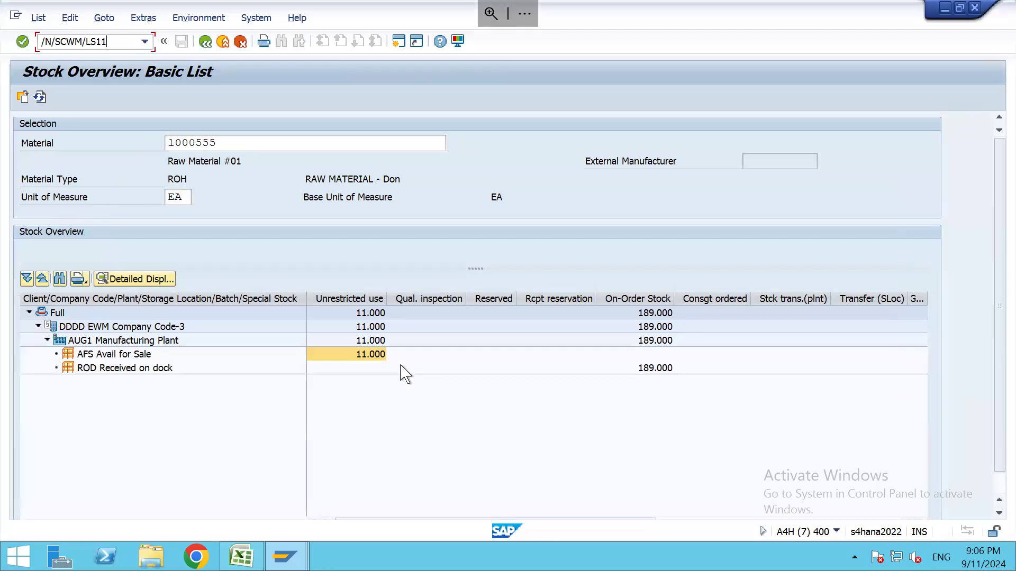
pyautogui.press('Return')
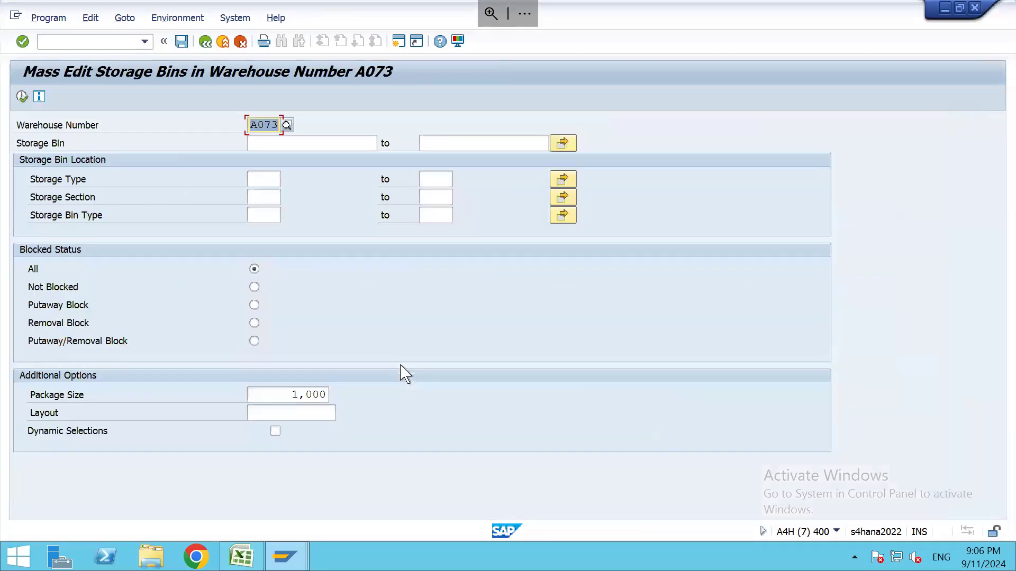
pyautogui.press('Tab')
pyautogui.write('BOX')
pyautogui.press('Return')
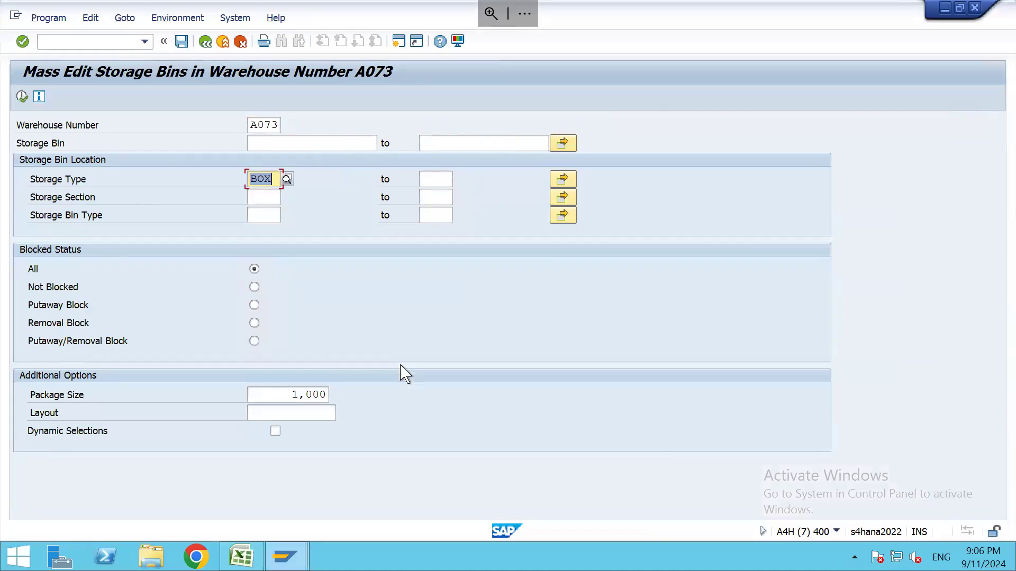
pyautogui.press('F8')
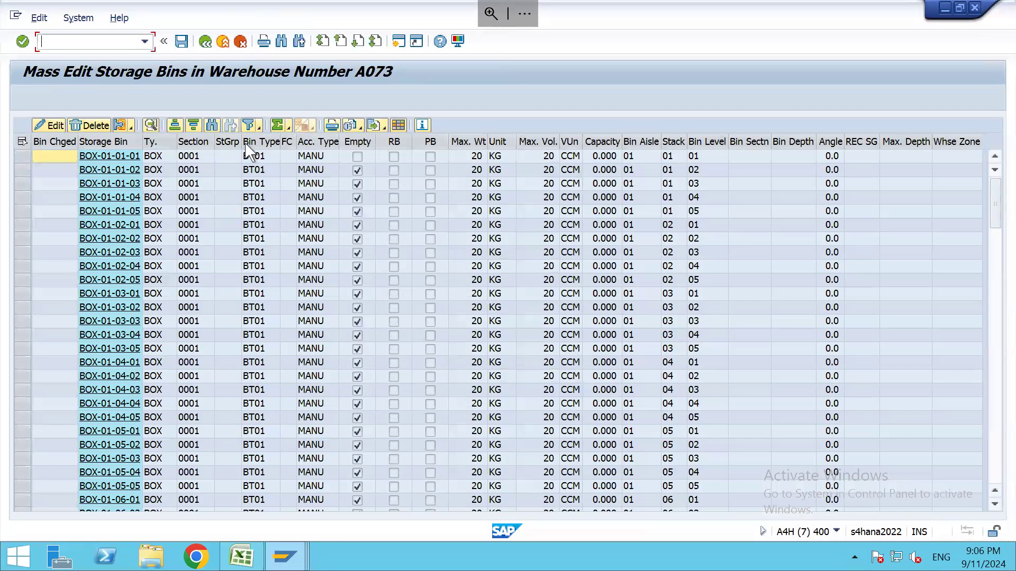
# Examine the bin type and maximum weight of the BOX bins and compare them with the weight check entries in the creation log
pyautogui.click(261, 142)
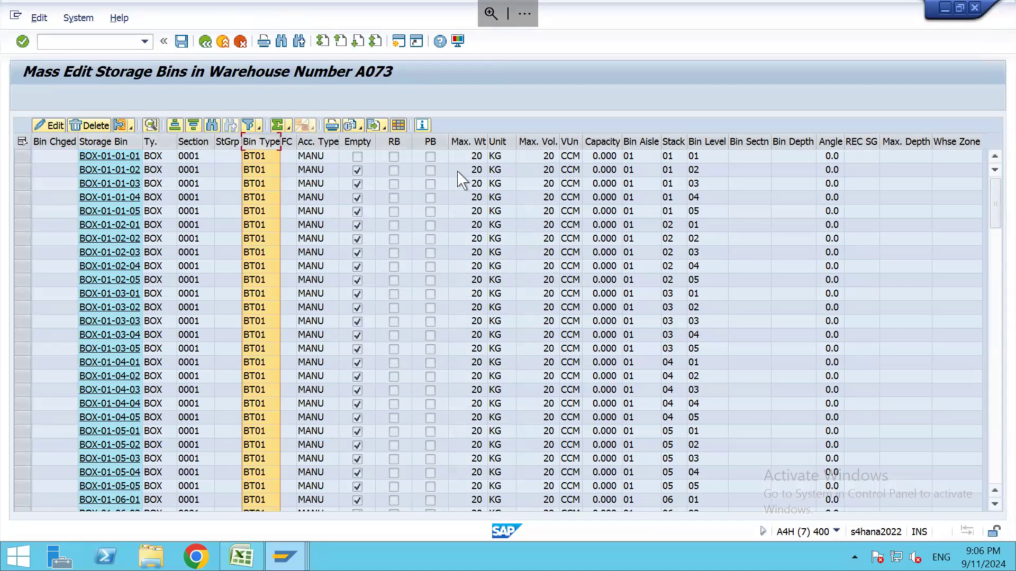
pyautogui.click(464, 156)
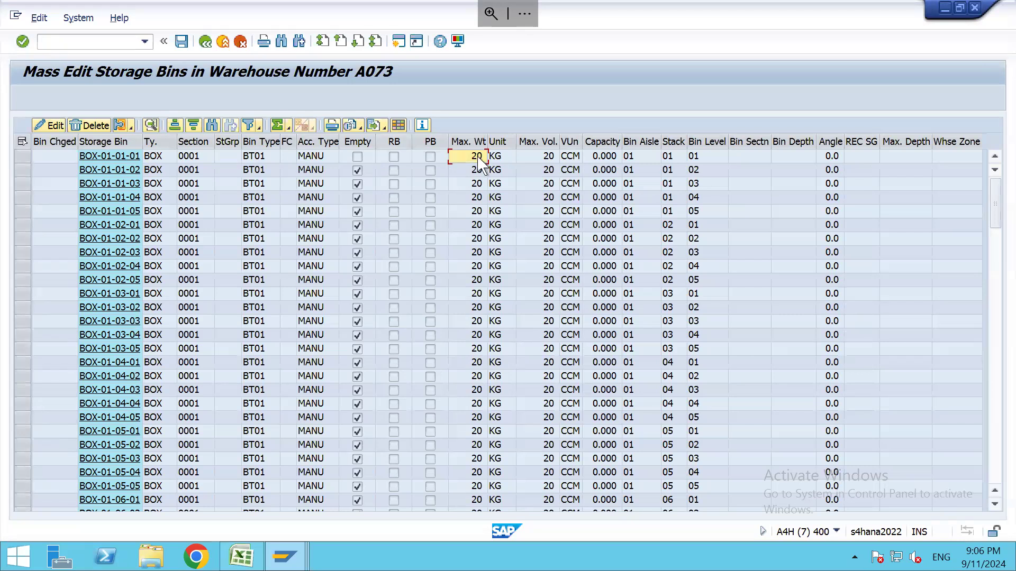
pyautogui.hotkey('alt', 'Tab')
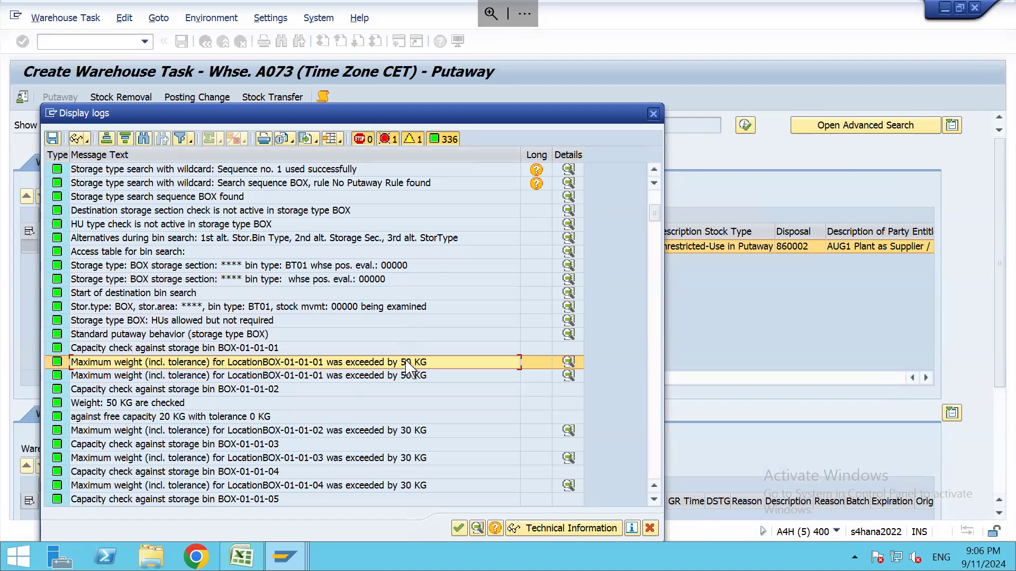
pyautogui.hotkey('alt', 'Tab')
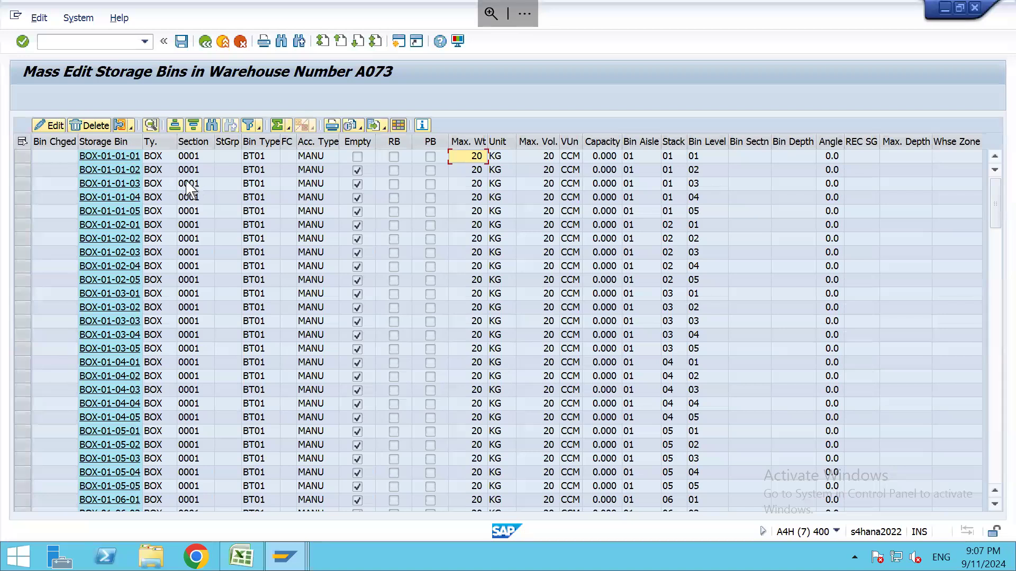
# Reset the storage bin type on all listed BOX bins, save the change and close the log
pyautogui.click(22, 142)
pyautogui.click(51, 125)
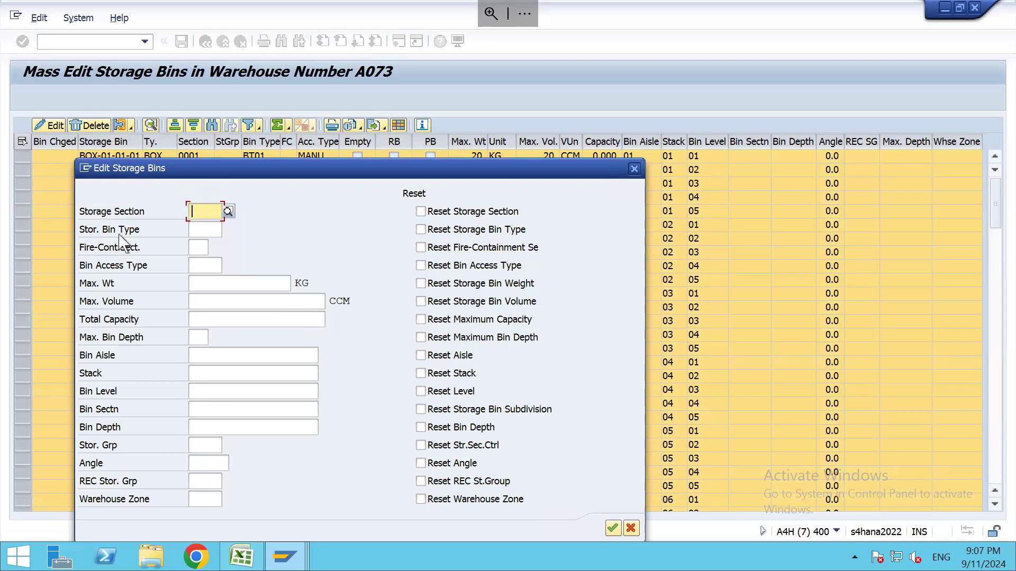
pyautogui.click(420, 230)
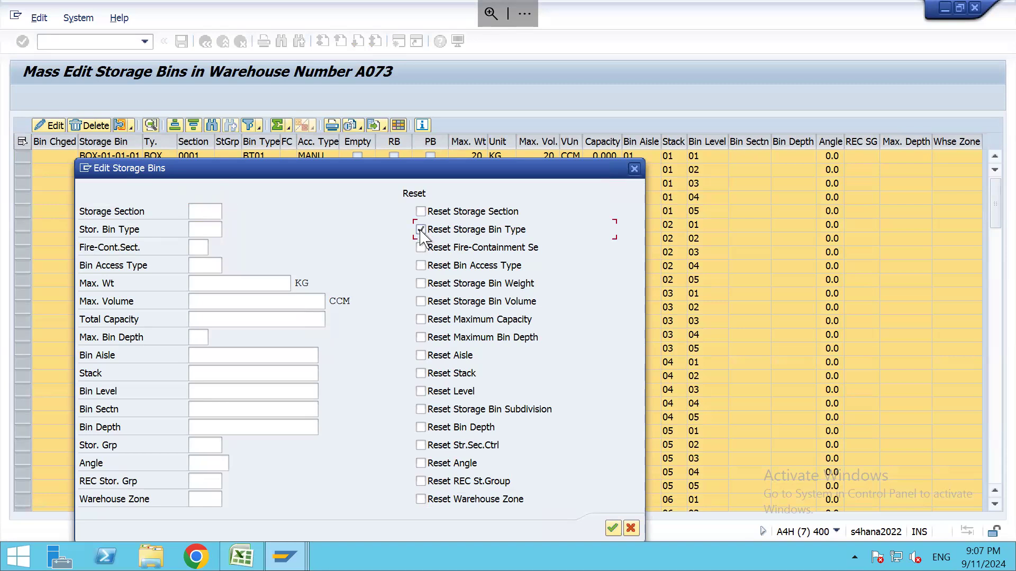
pyautogui.click(612, 529)
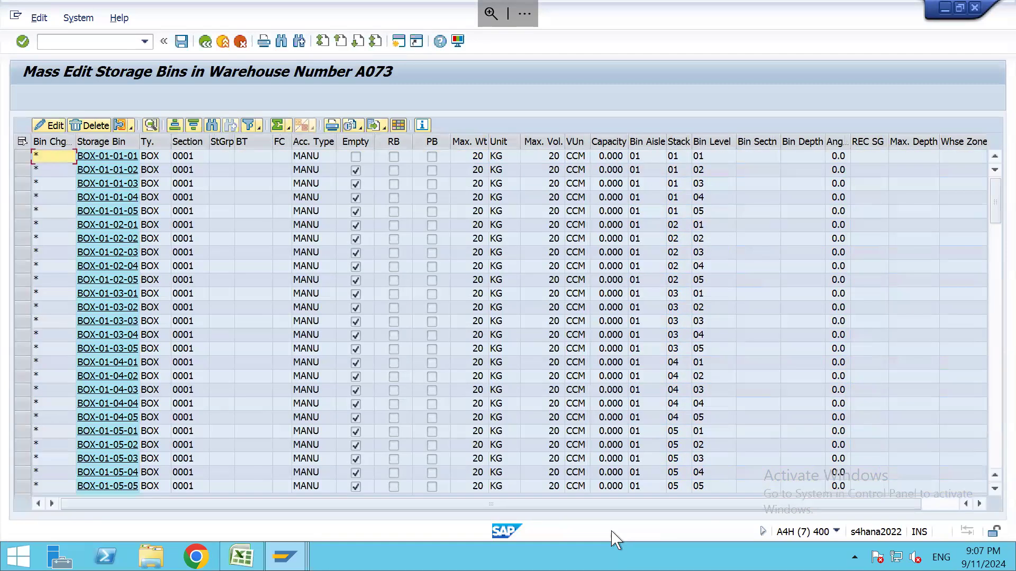
pyautogui.click(183, 42)
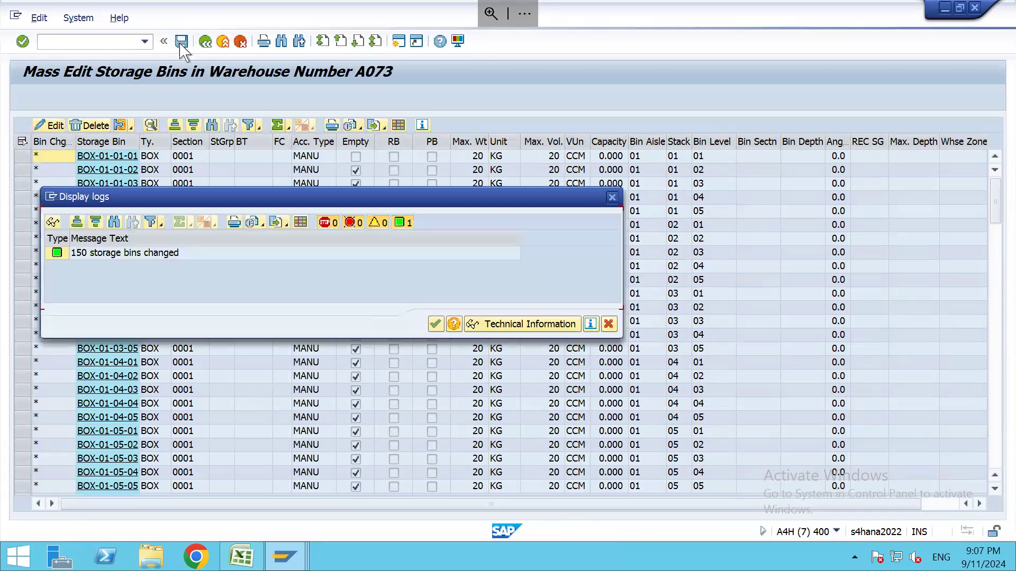
pyautogui.press('Return')
# Switch back to the warehouse task session, close the log, exit without saving and reload the inbound delivery
pyautogui.hotkey('alt', 'Tab')
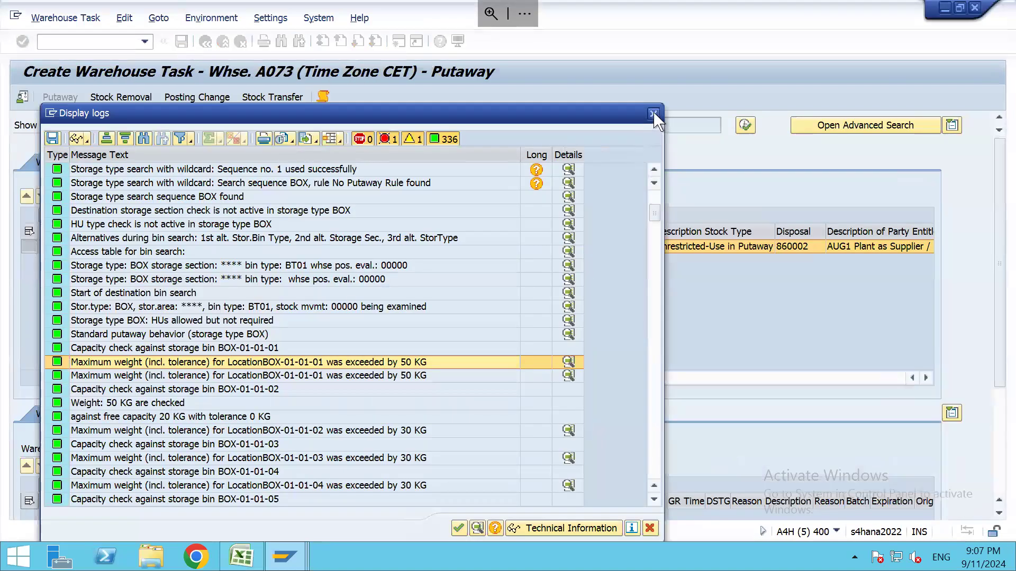
pyautogui.click(653, 114)
pyautogui.click(206, 43)
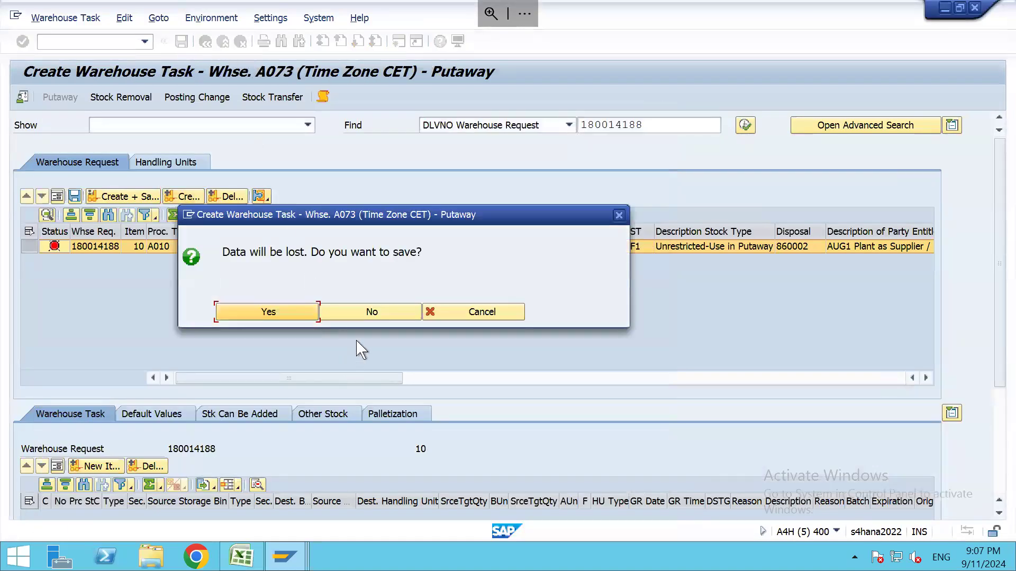
pyautogui.click(369, 315)
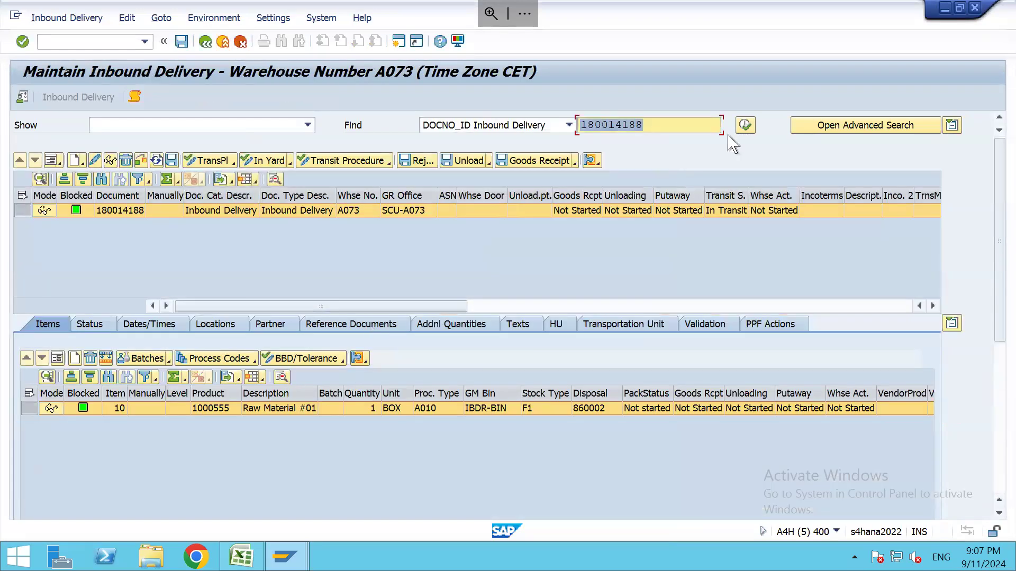
pyautogui.click(745, 127)
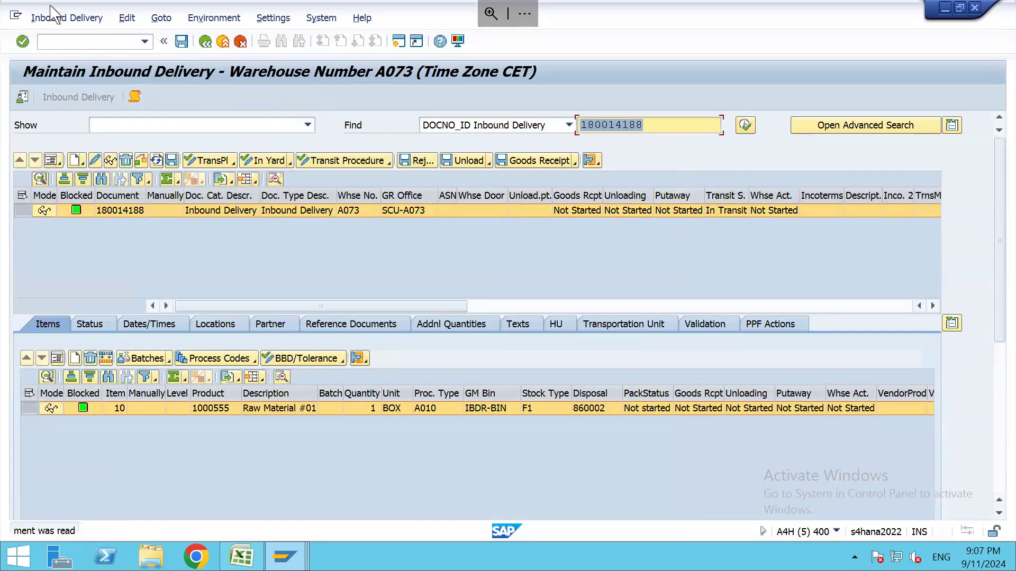
# Open putaway warehouse task creation for the inbound delivery, try creating the task and dismiss the log
pyautogui.click(66, 18)
pyautogui.moveTo(88, 57)
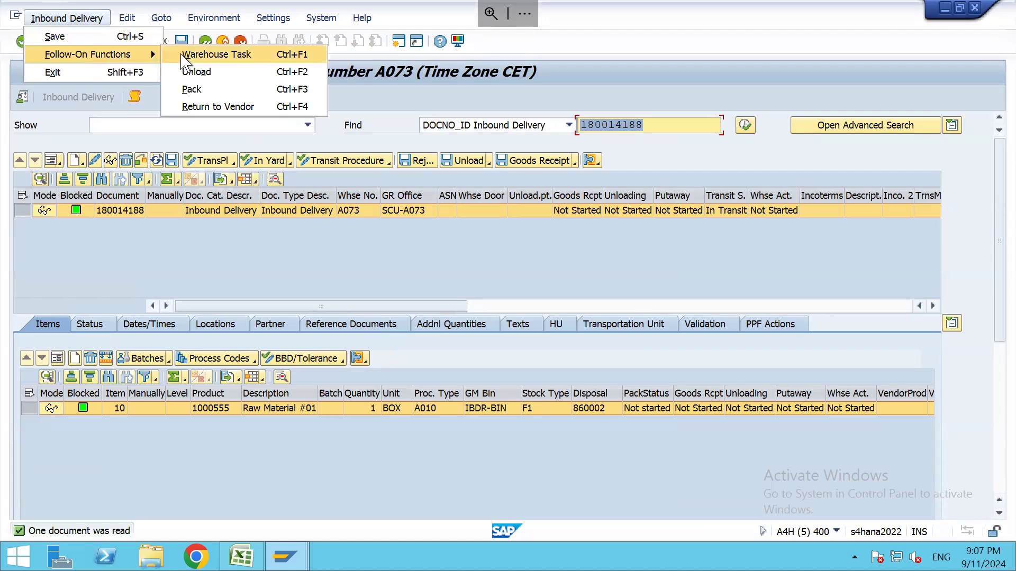
pyautogui.click(196, 54)
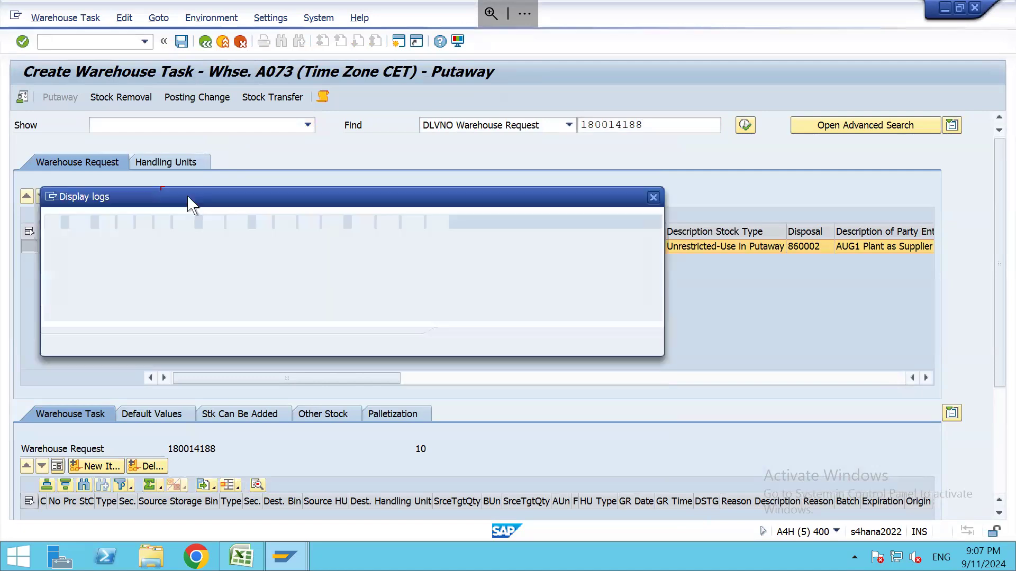
pyautogui.click(458, 343)
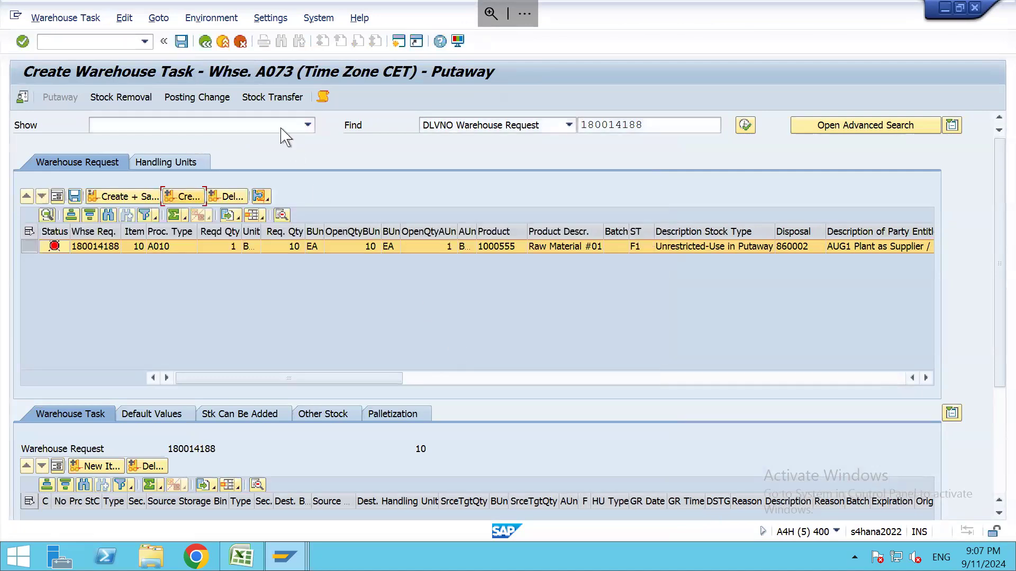
# Open the detailed creation log, examine the BOX bin search and capacity check entries, and close it
pyautogui.click(322, 95)
pyautogui.click(347, 391)
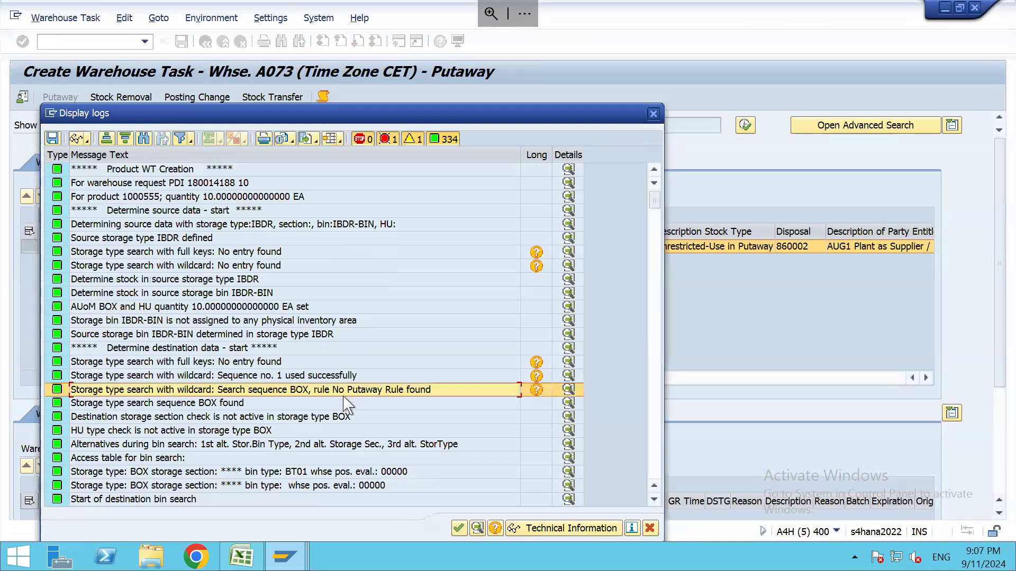
pyautogui.scroll(-4, 347, 405)
pyautogui.scroll(-2, 346, 407)
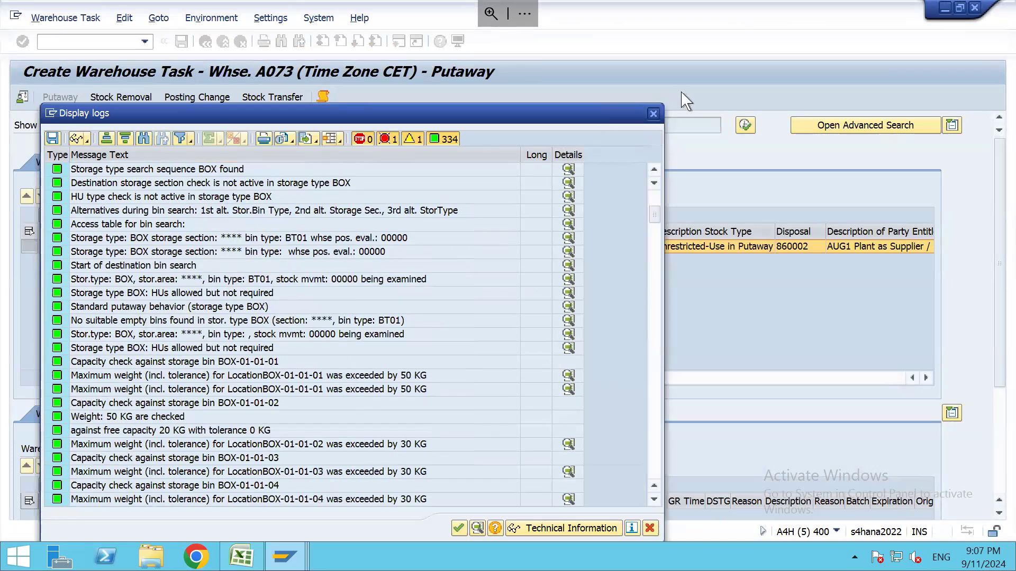
pyautogui.click(654, 113)
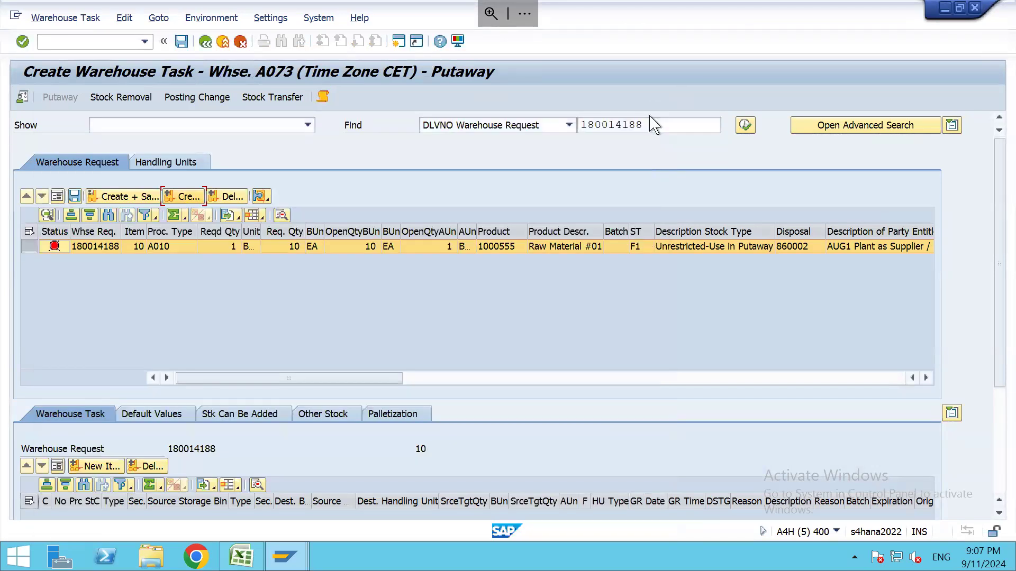
# Switch to the storage bin mass edit, reset the storage bin weight on all listed BOX bins and save
pyautogui.hotkey('alt', 'Tab')
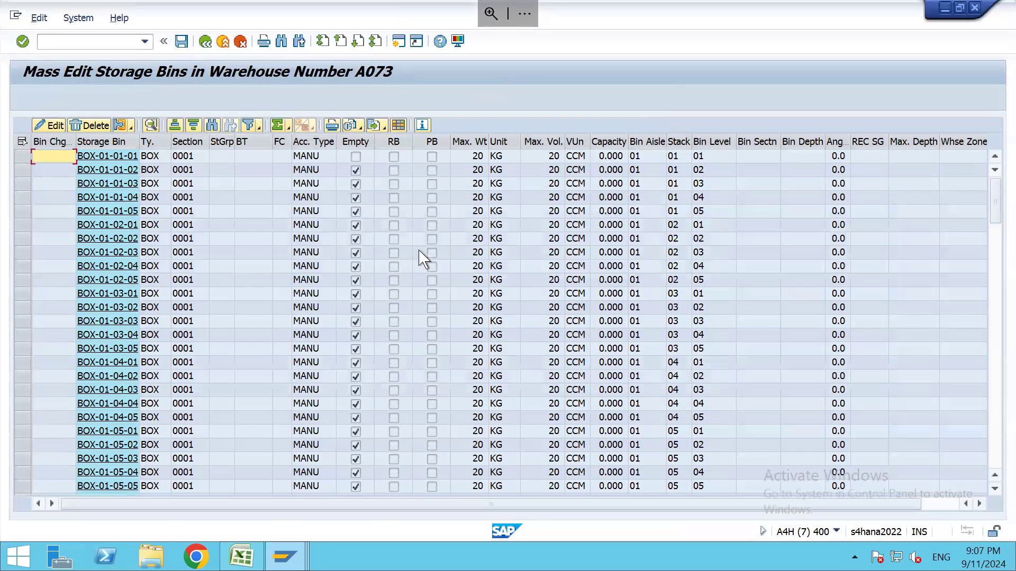
pyautogui.click(22, 142)
pyautogui.click(49, 126)
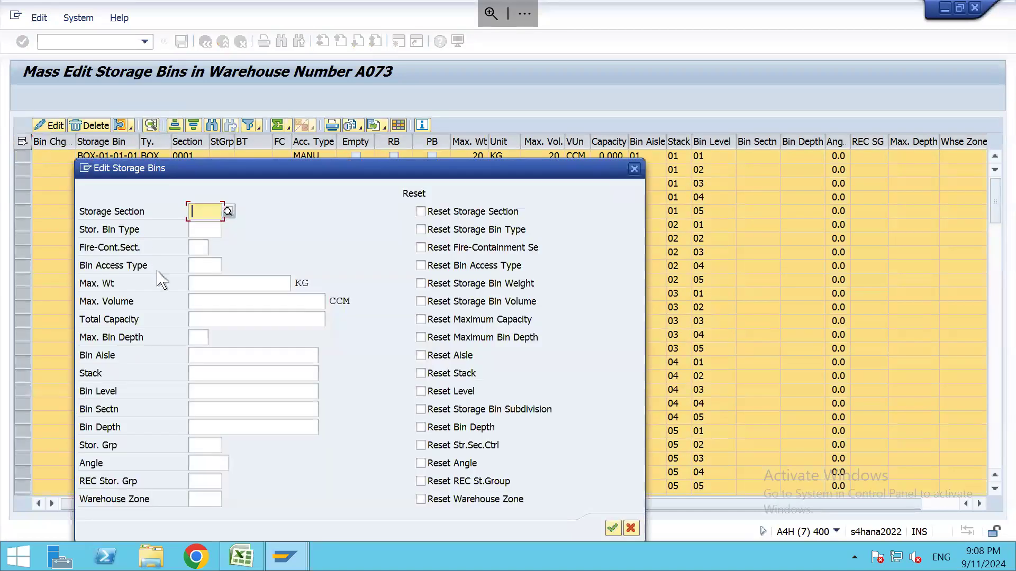
pyautogui.click(195, 408)
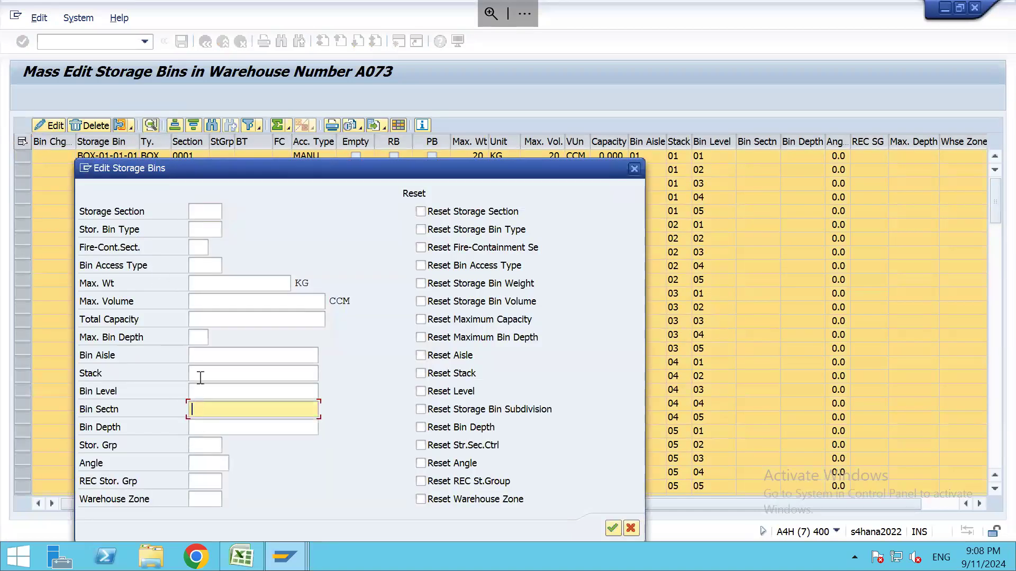
pyautogui.click(233, 285)
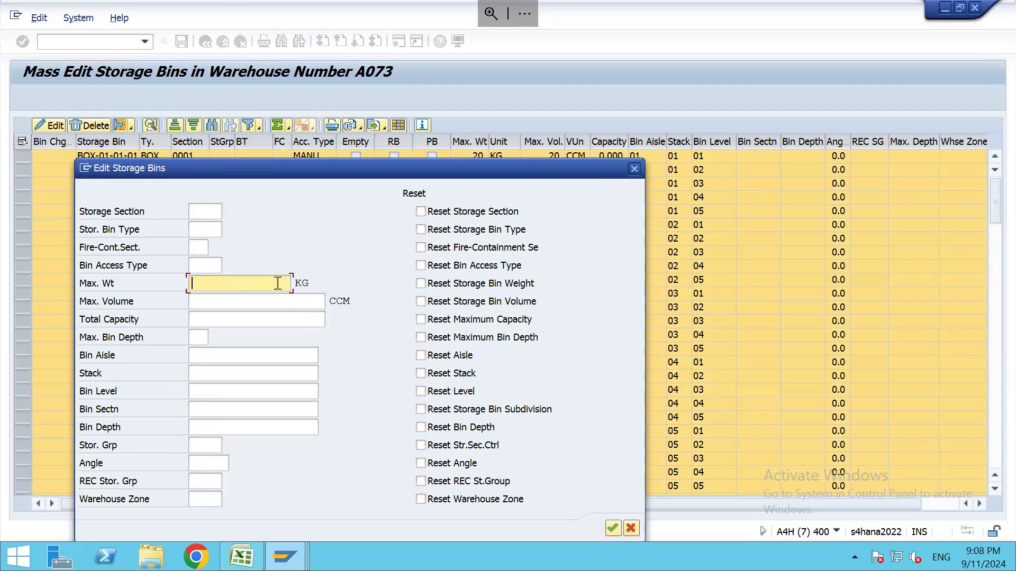
pyautogui.click(420, 286)
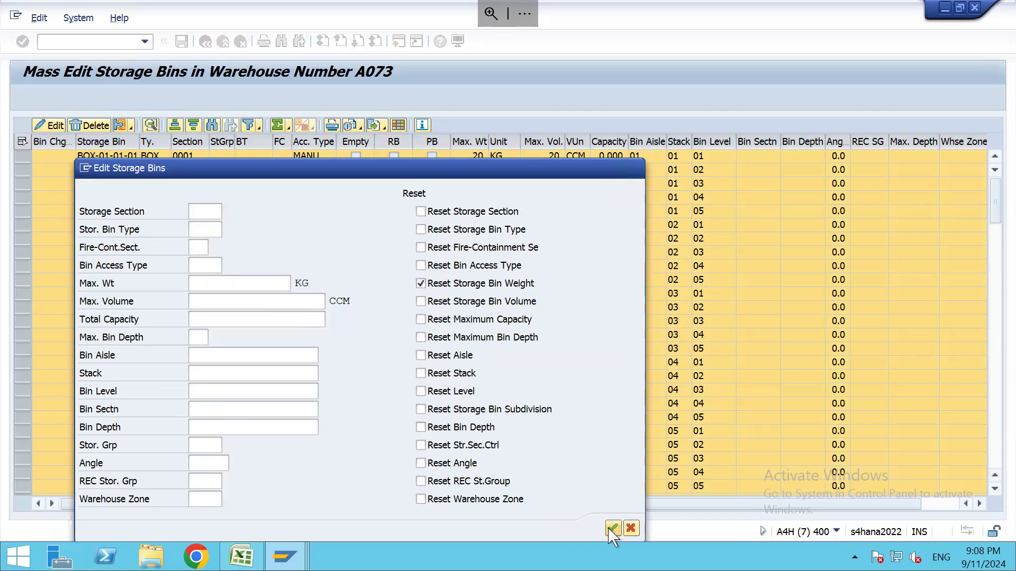
pyautogui.click(613, 528)
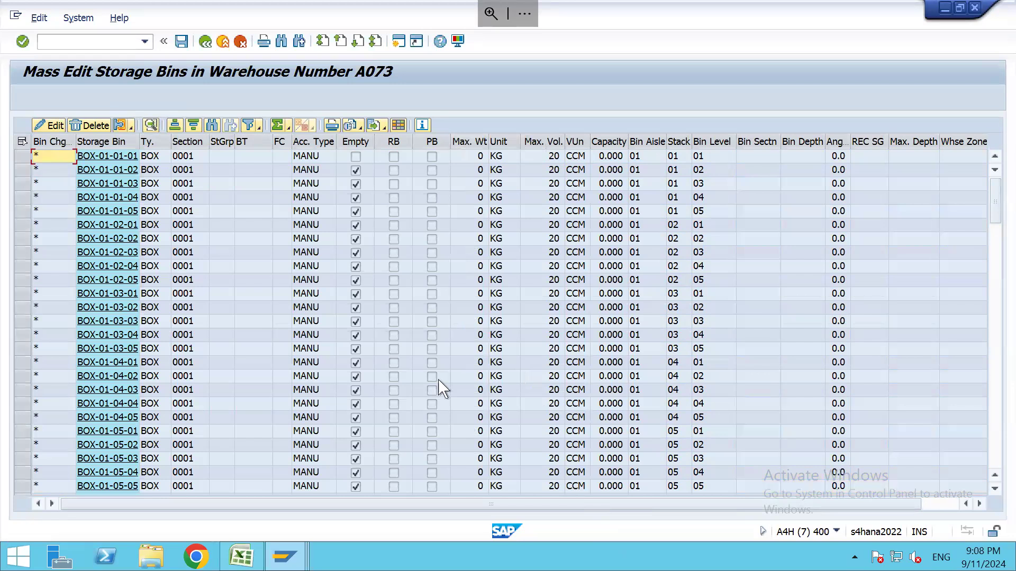
pyautogui.click(182, 42)
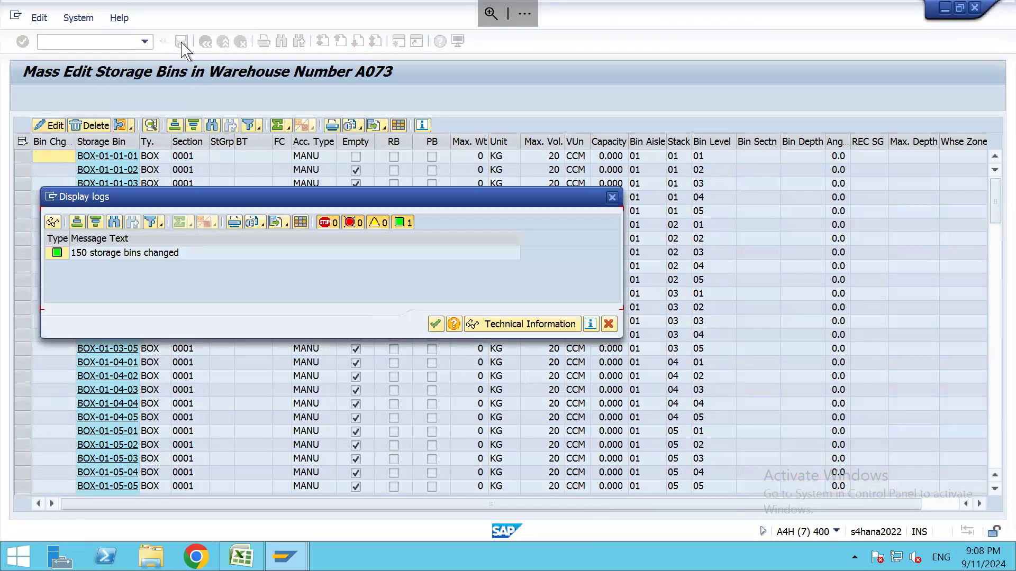
pyautogui.press('Return')
# Return from the warehouse task session to the inbound delivery without saving and reopen putaway warehouse task creation
pyautogui.hotkey('alt', 'Tab')
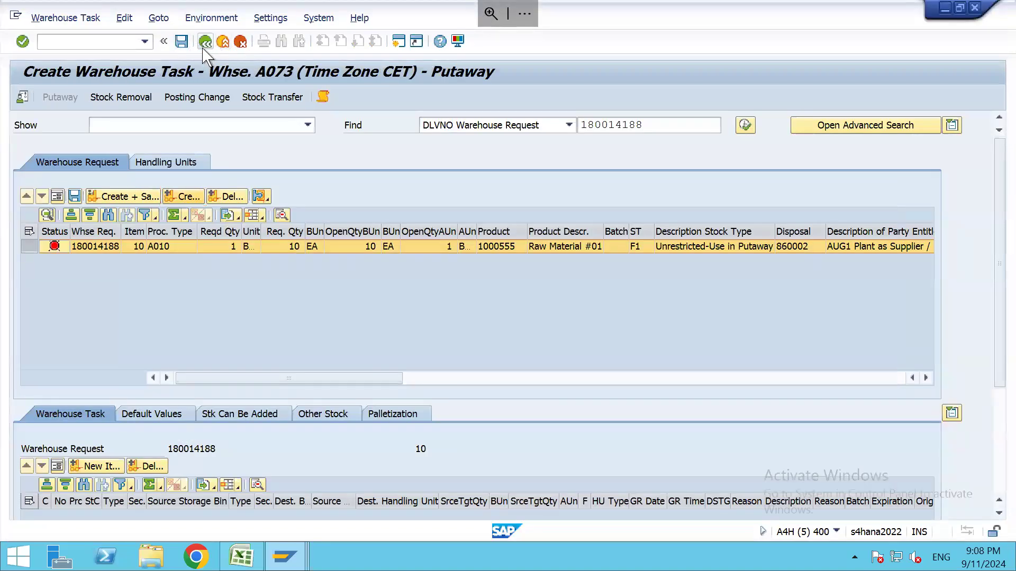
pyautogui.click(205, 41)
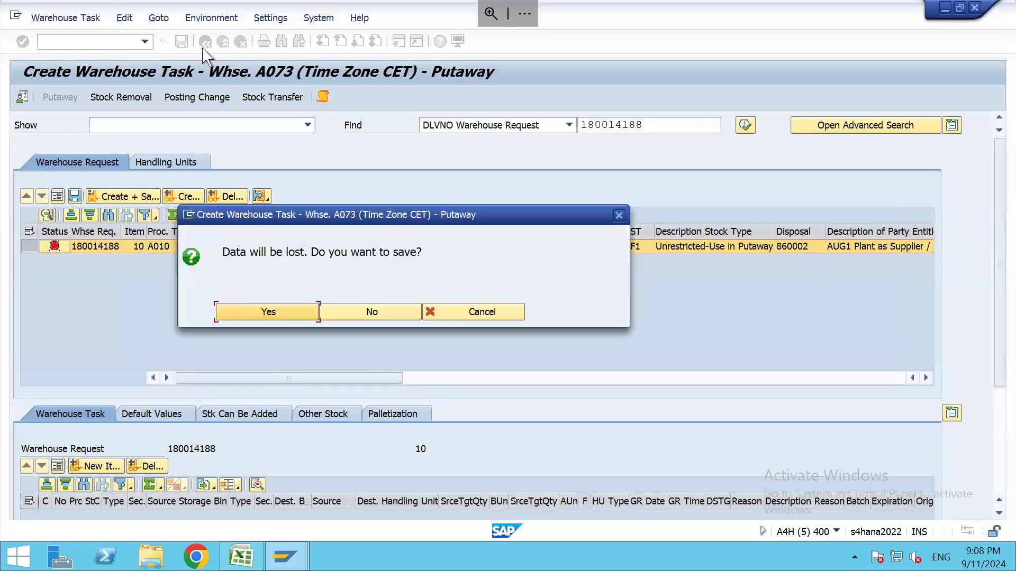
pyautogui.click(336, 312)
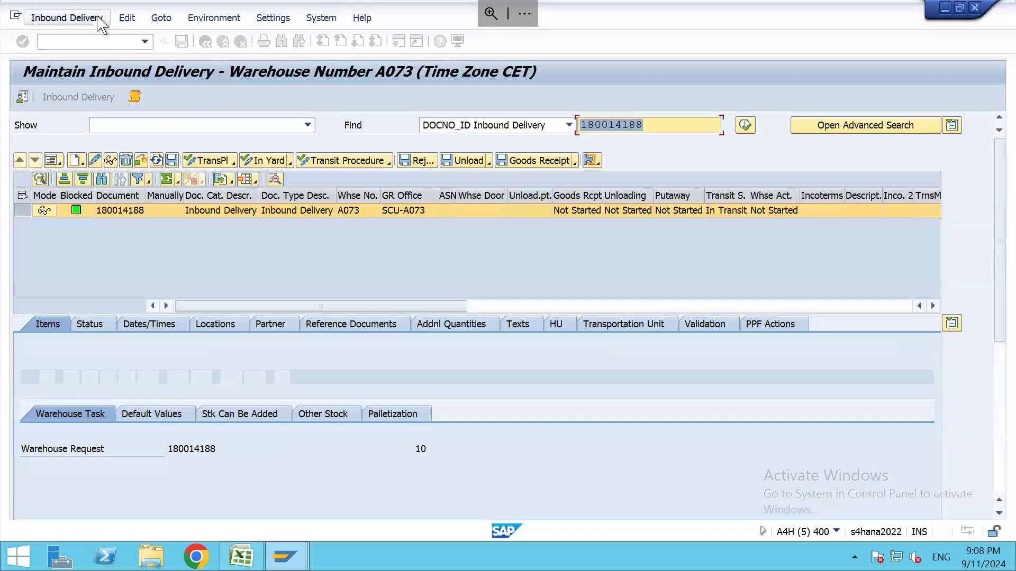
pyautogui.click(79, 18)
pyautogui.moveTo(88, 54)
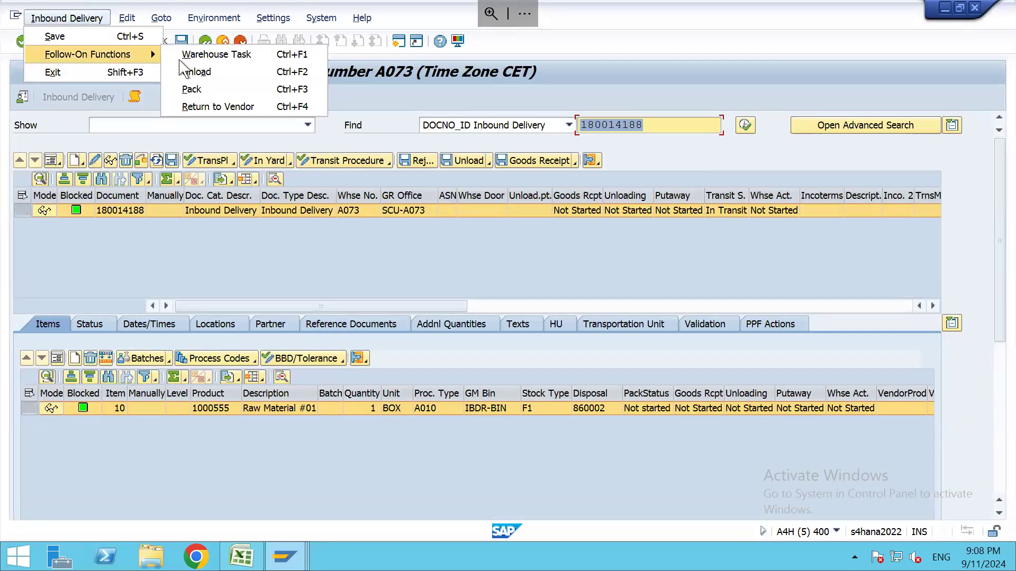
pyautogui.click(195, 54)
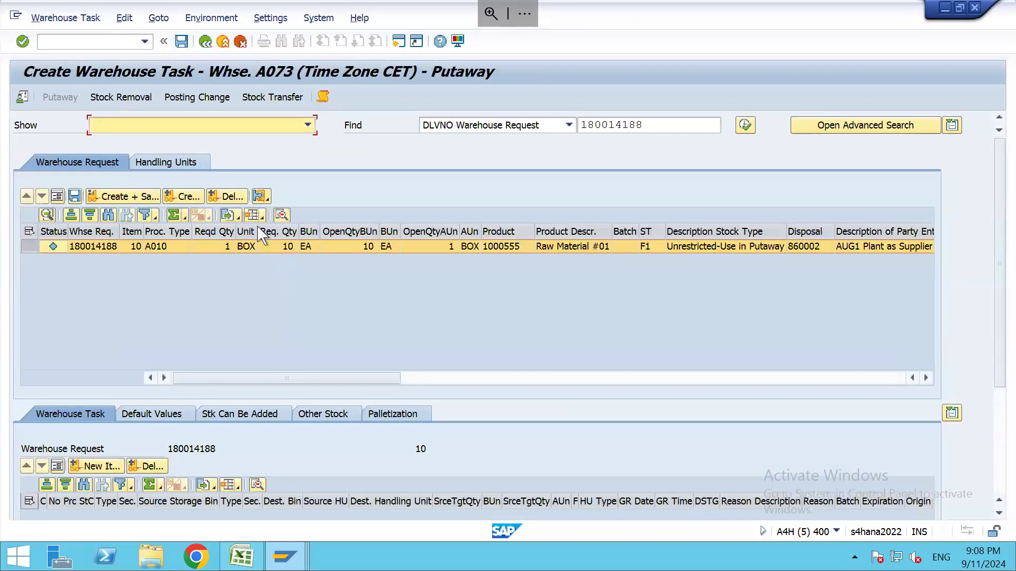
# Create the putaway warehouse task for the 1 BOX delivery item and widen the Destination Bin column to read it in full
pyautogui.click(190, 199)
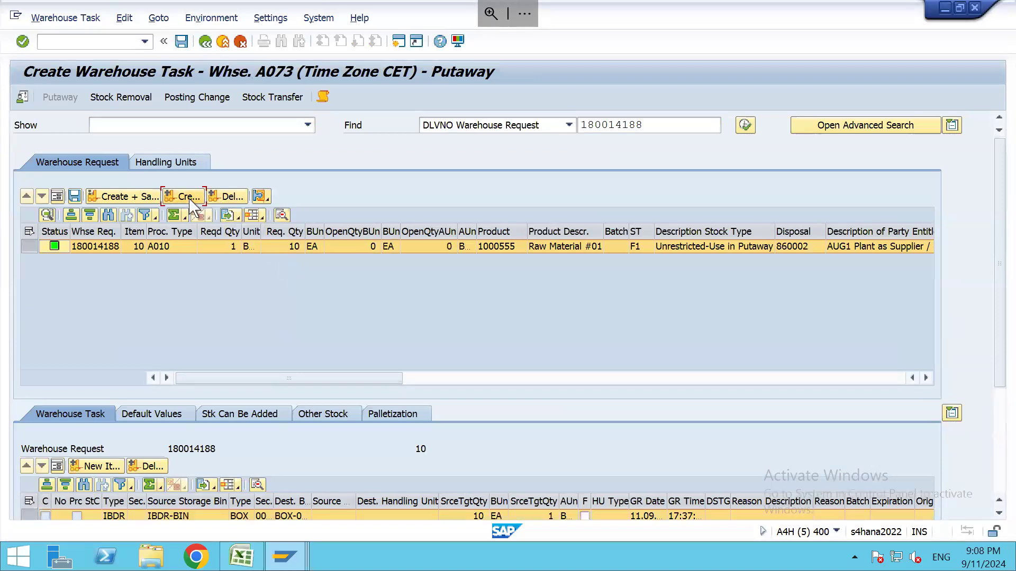
pyautogui.moveTo(1002, 365); pyautogui.dragTo(1004, 403)
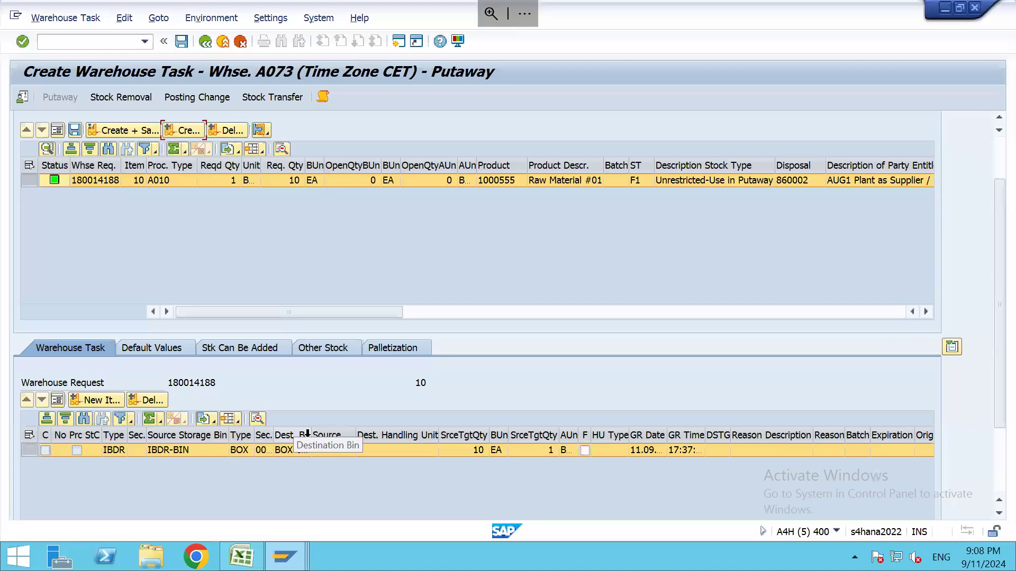
pyautogui.moveTo(314, 434); pyautogui.dragTo(349, 435)
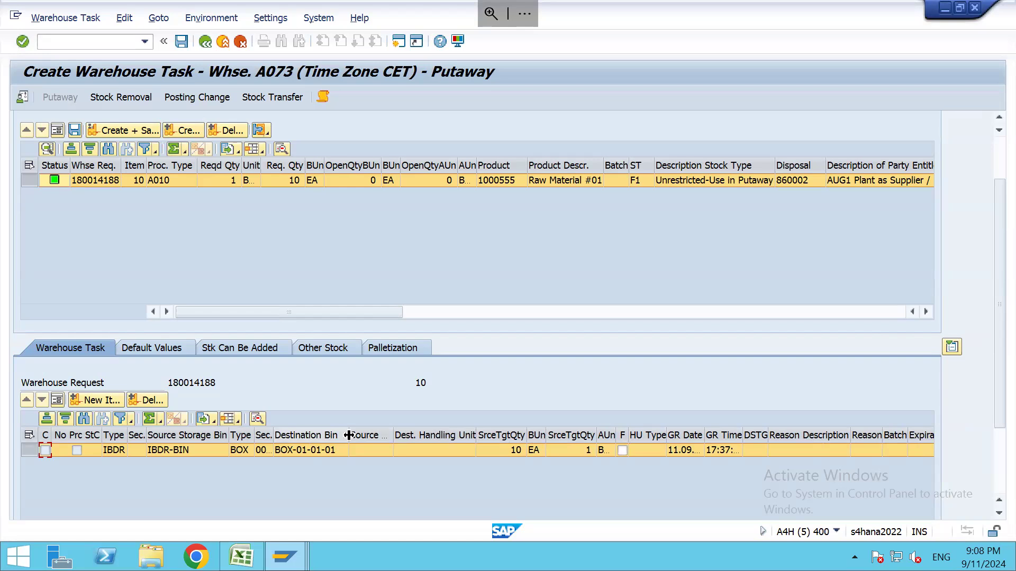
# Open the task creation log and examine the storage type search and bin search alternative entries
pyautogui.click(323, 98)
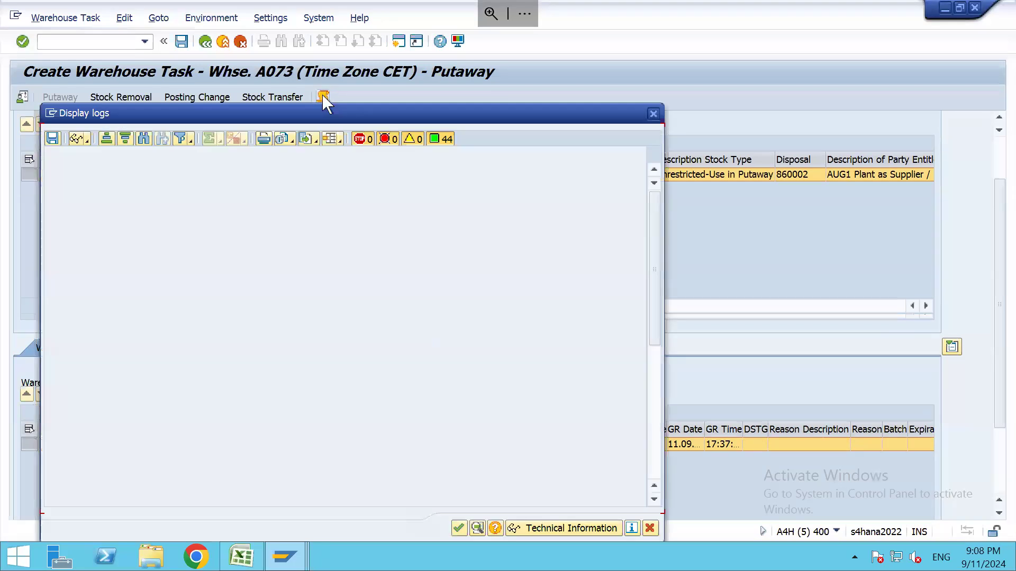
pyautogui.click(236, 446)
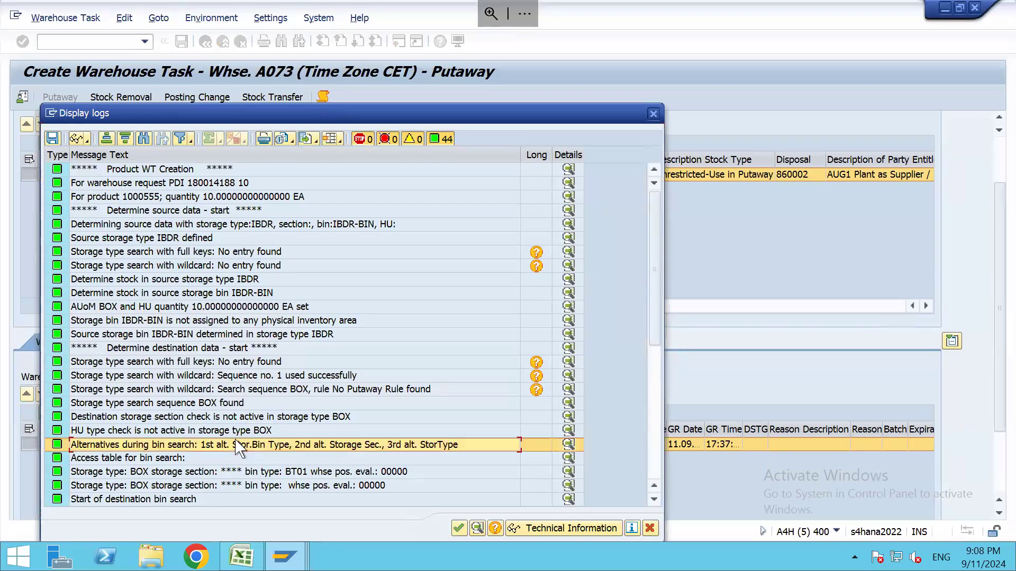
pyautogui.click(261, 377)
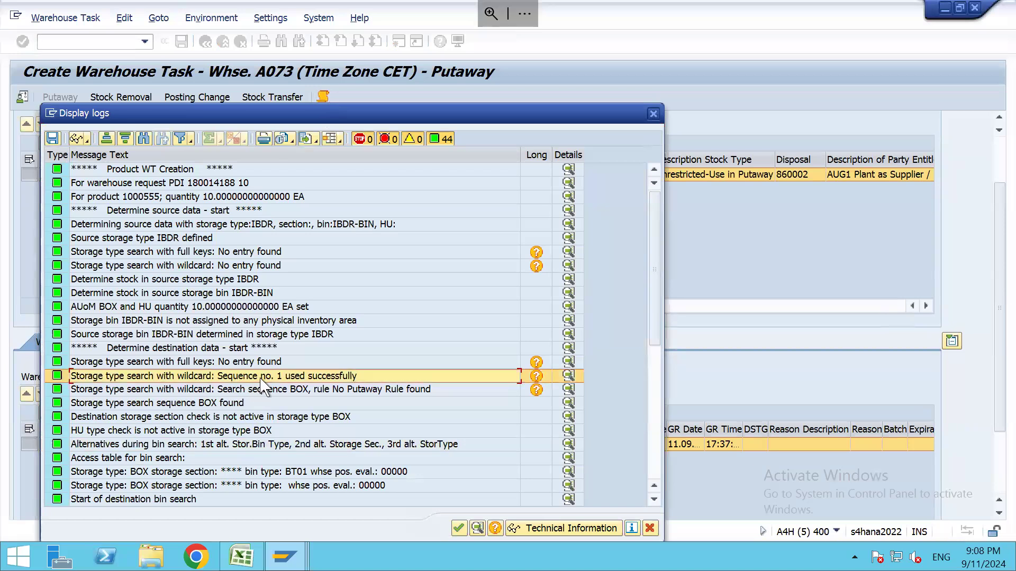
# Switch to the customizing session, leave the PALT storage type settings and expand Storage Type Search under the goods receipt strategies
pyautogui.hotkey('alt', 'Tab')
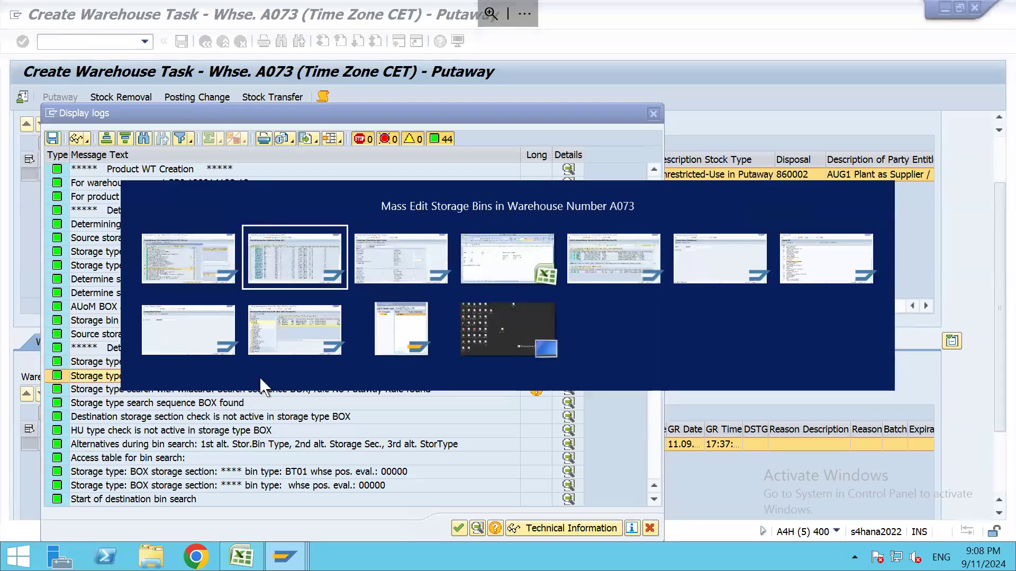
pyautogui.hotkey('alt', 'Tab')
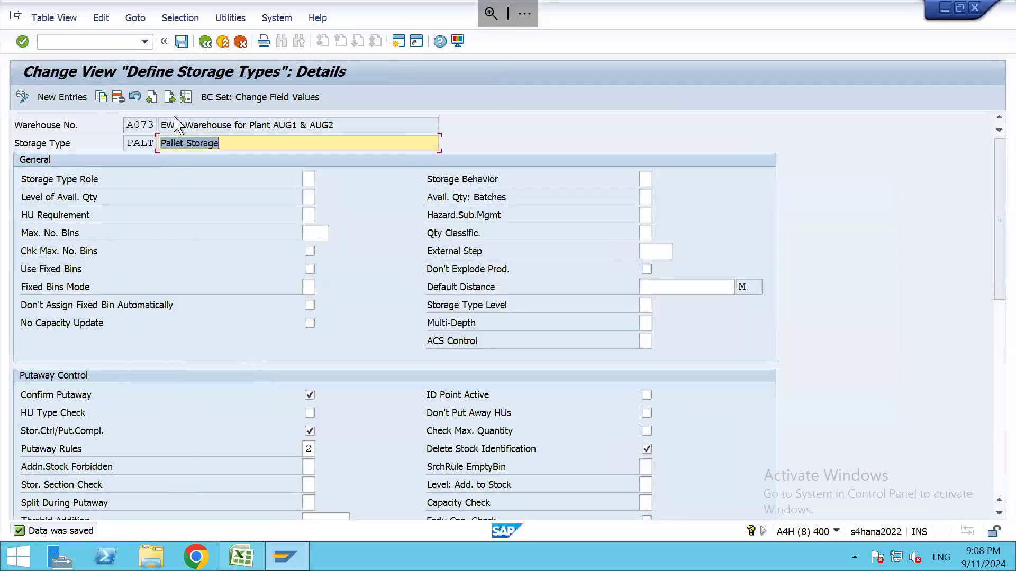
pyautogui.click(206, 41)
pyautogui.click(205, 41)
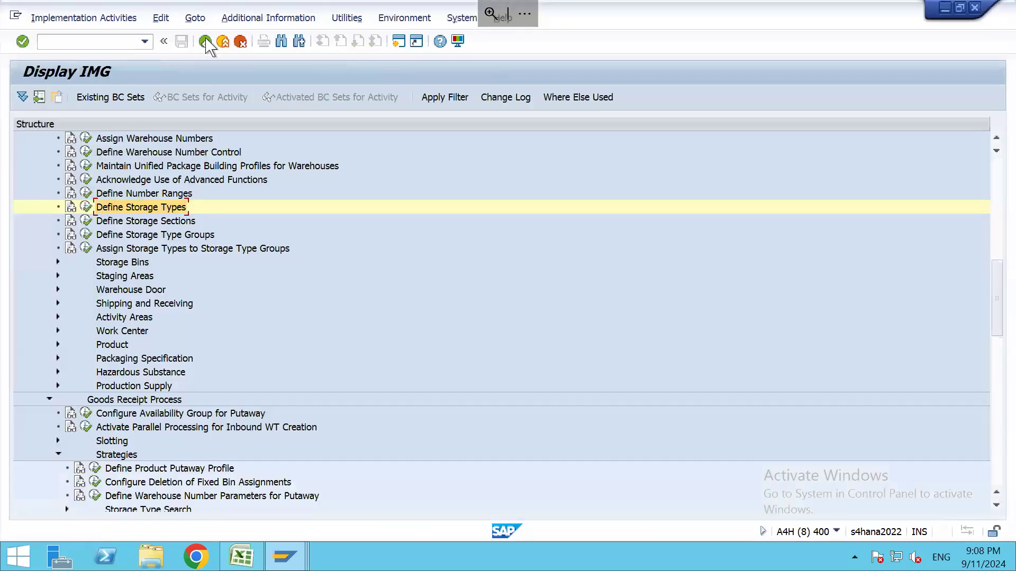
pyautogui.click(121, 482)
pyautogui.scroll(-3, 120, 484)
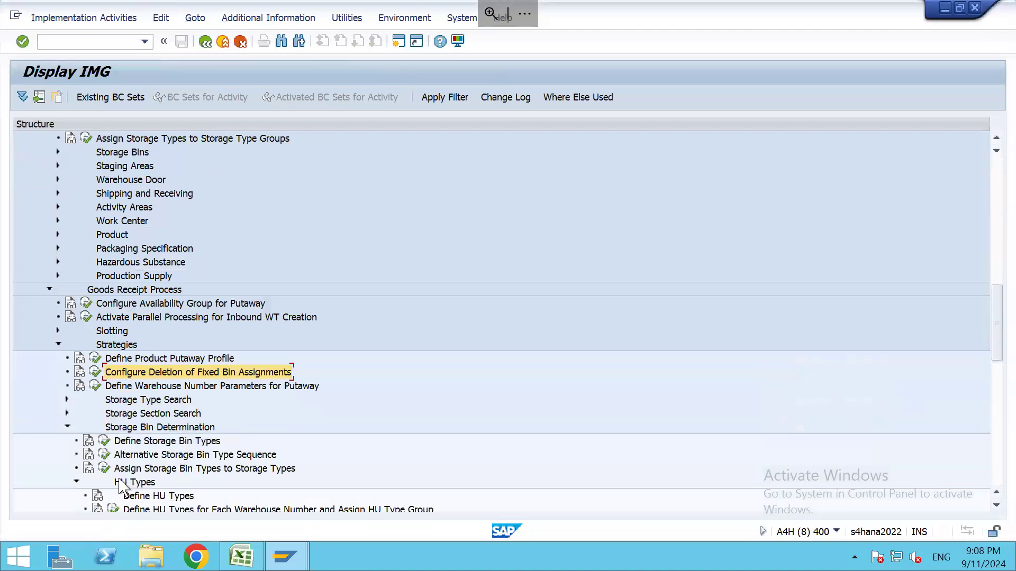
pyautogui.scroll(-2, 175, 481)
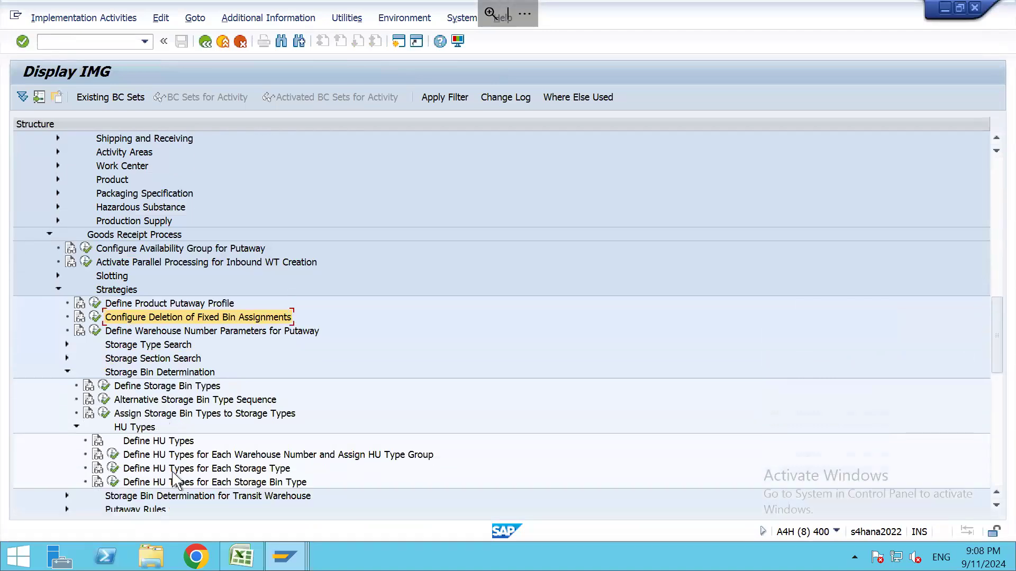
pyautogui.click(146, 346)
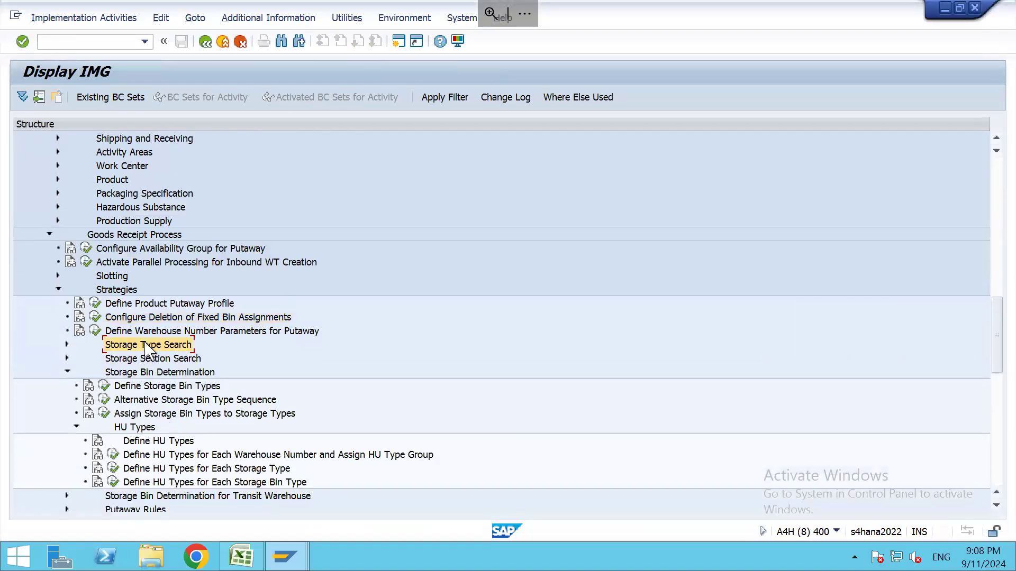
pyautogui.doubleClick(147, 347)
# Open the customizing activity Optimize Access Strategy for Storage Type Search: Putaway
pyautogui.press('Down')
pyautogui.press('Down')
pyautogui.press('Down')
pyautogui.press('Down')
pyautogui.press('Down')
pyautogui.press('Down')
pyautogui.press('Down')
pyautogui.press('Down')
pyautogui.press('Down')
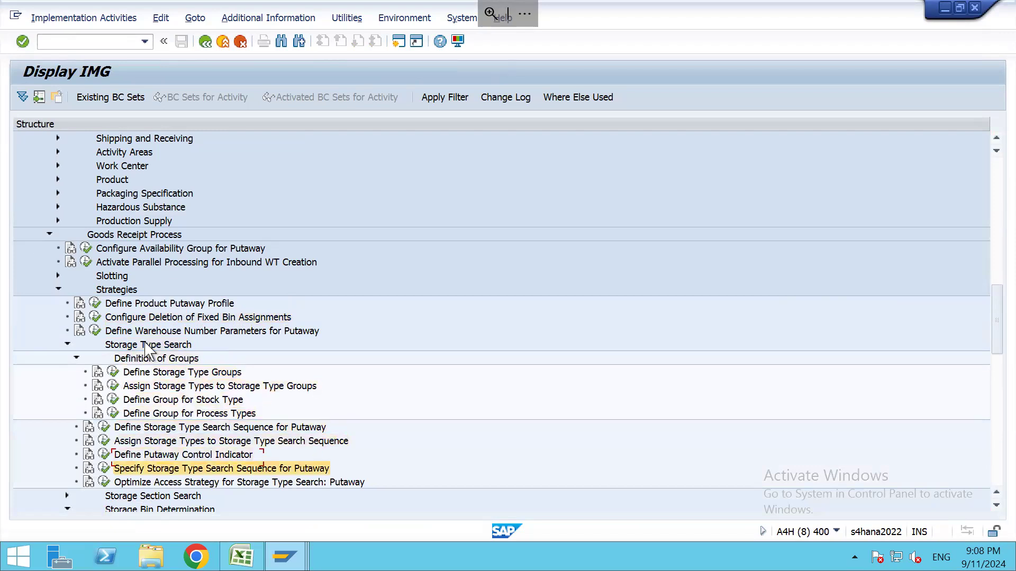
pyautogui.click(114, 482)
pyautogui.click(105, 483)
# Position the access optimization list on warehouse A073 and examine the fields used by sequence number 1
pyautogui.click(232, 503)
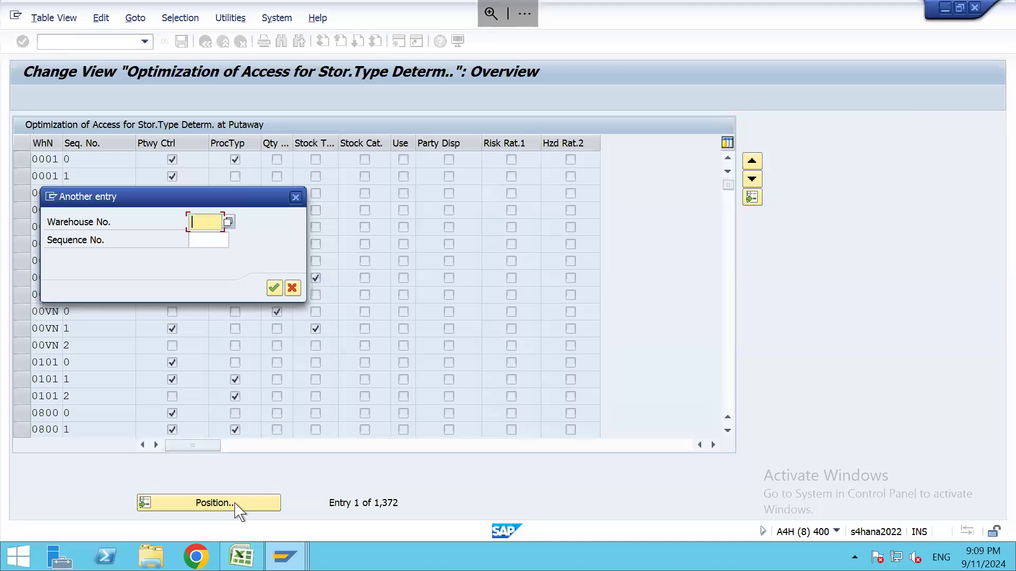
pyautogui.write('AP')
pyautogui.press('BackSpace')
pyautogui.write('010')
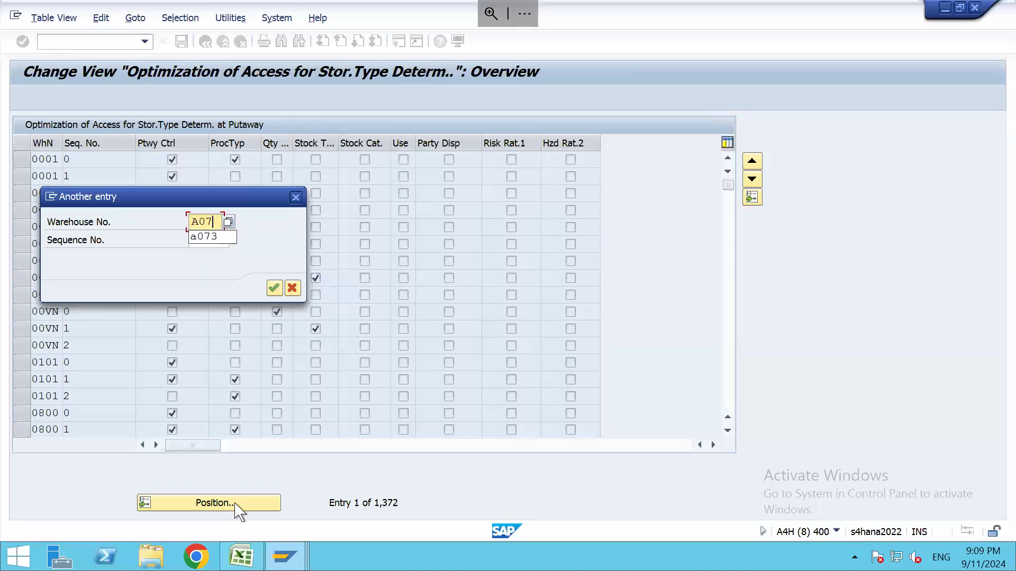
pyautogui.press('Return')
pyautogui.click(87, 160)
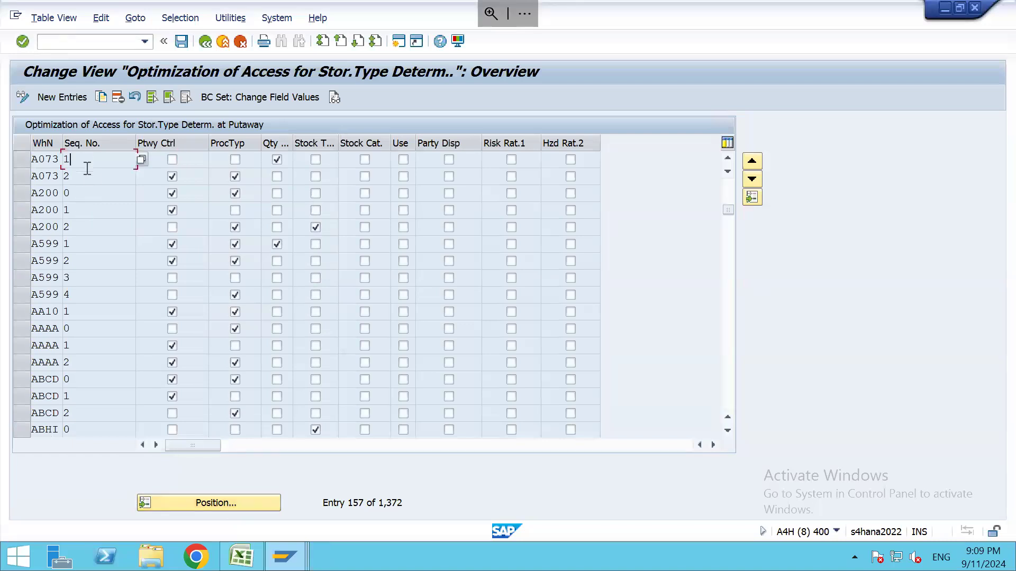
pyautogui.click(23, 161)
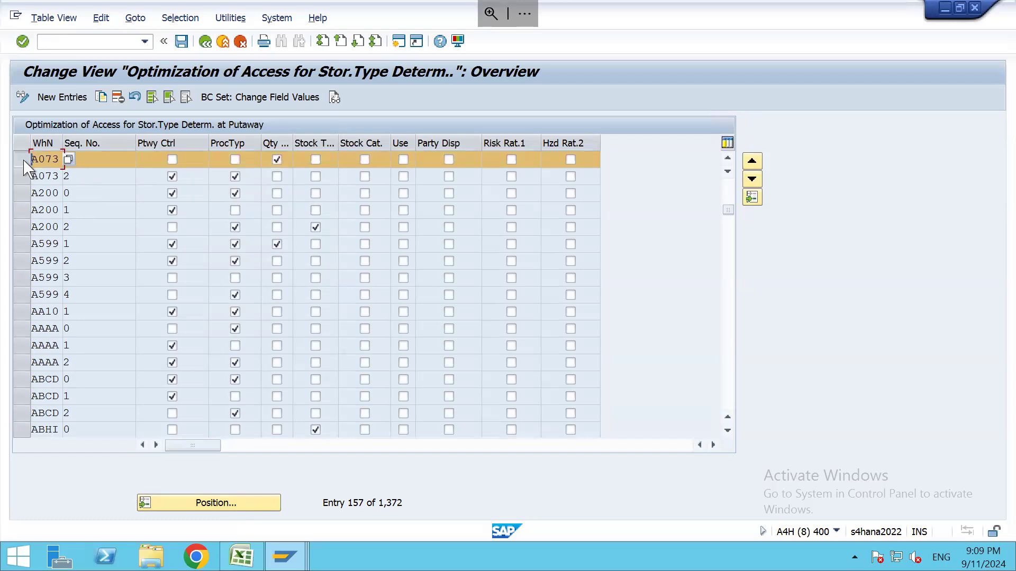
pyautogui.click(90, 158)
# Close the creation log, leave the warehouse task without saving, and delete the inbound delivery, saving the deletion
pyautogui.hotkey('alt', 'Tab')
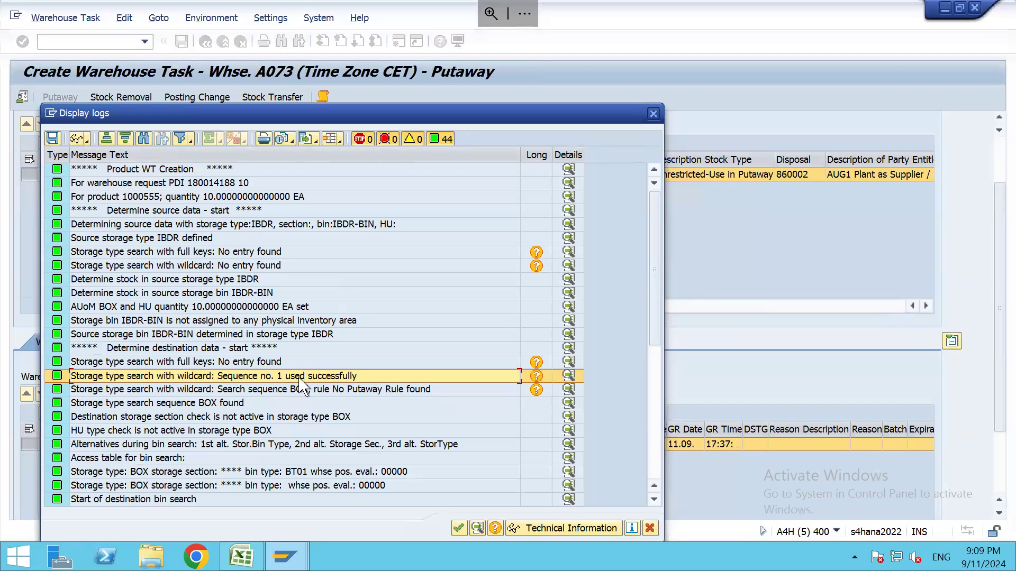
pyautogui.click(654, 115)
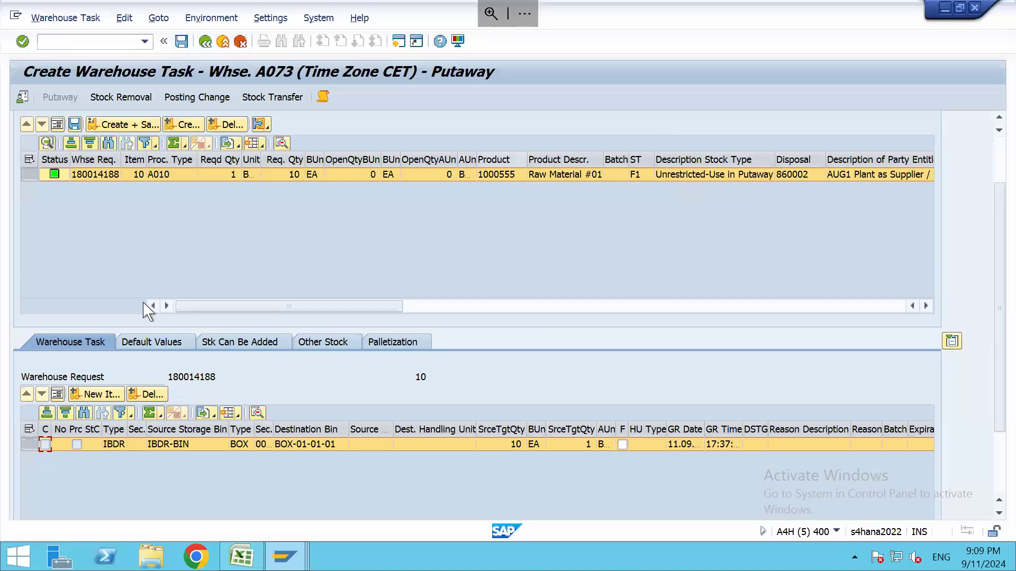
pyautogui.click(206, 42)
pyautogui.click(340, 315)
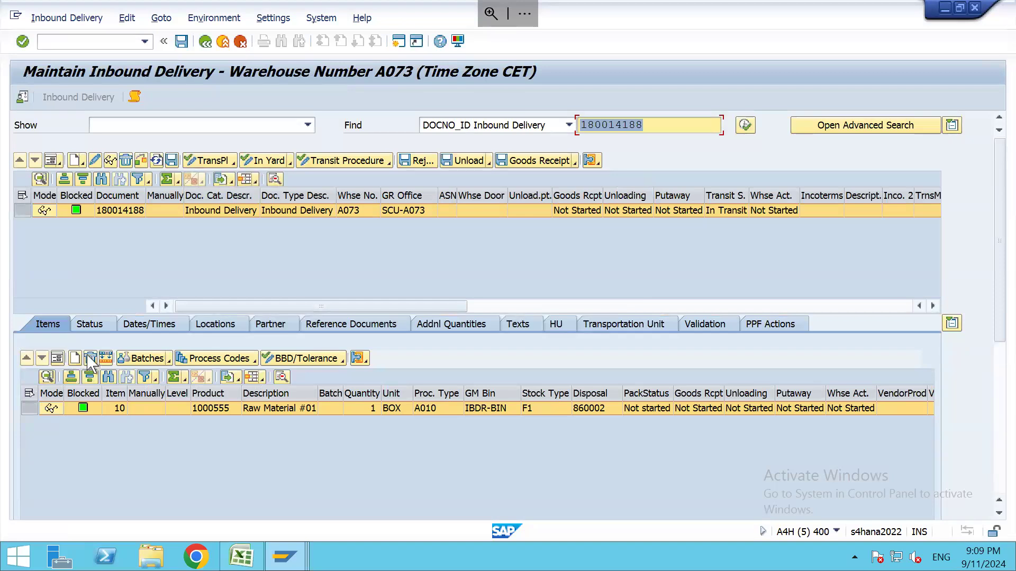
pyautogui.click(125, 160)
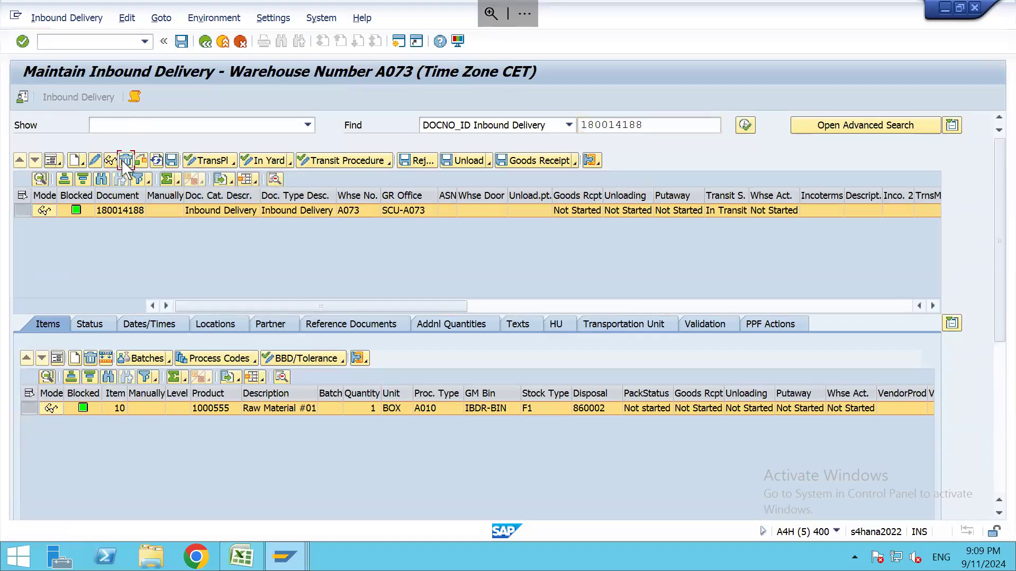
pyautogui.click(181, 42)
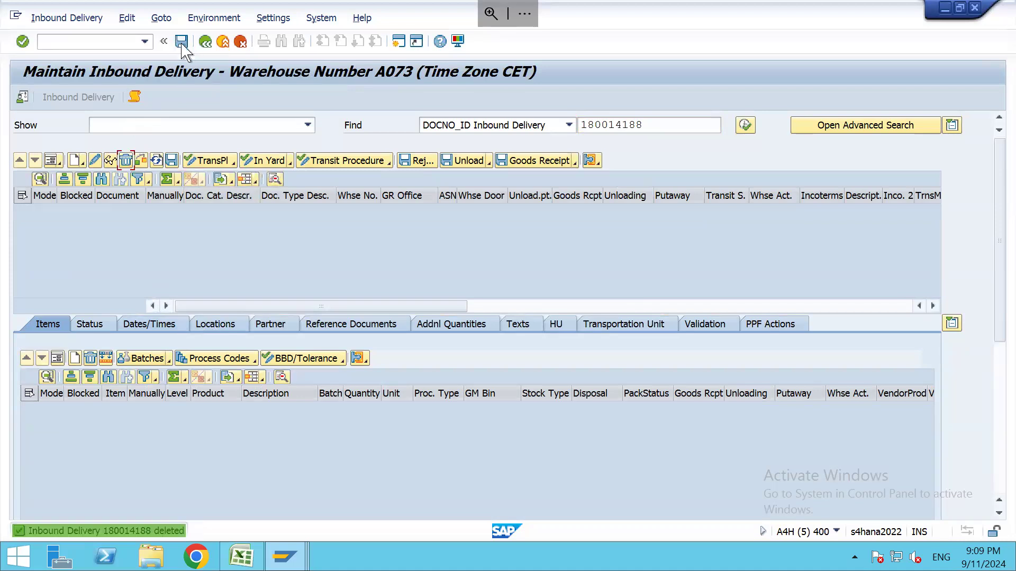
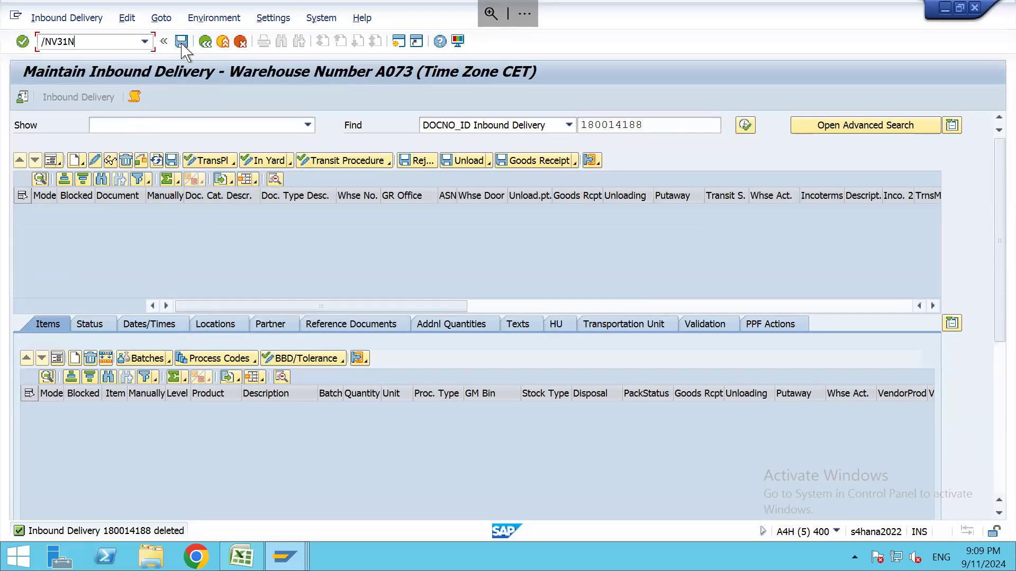
# Start the Create Inbound Delivery transaction and continue with the prefilled data to the item overview
pyautogui.press('Return')
pyautogui.write('V')
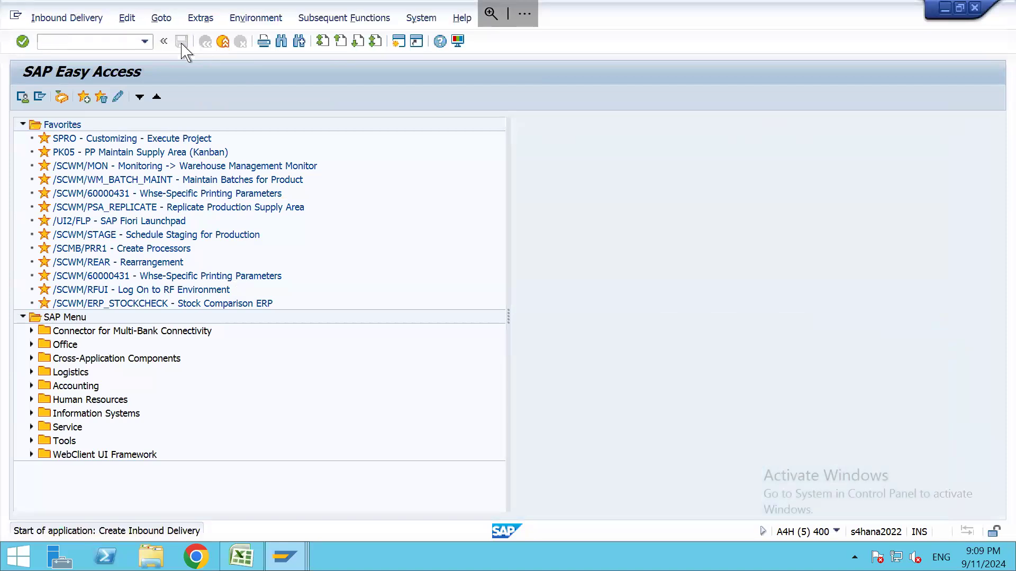
pyautogui.press('Return')
pyautogui.press('Return')
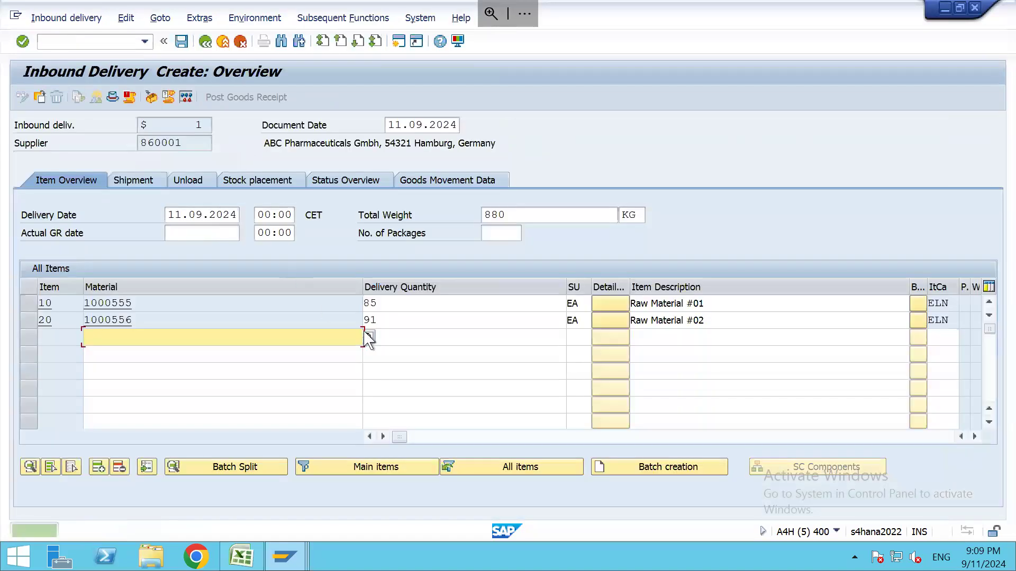
# Set the delivery quantity of item 10, material 1000555, to 1 PAL
pyautogui.click(386, 303)
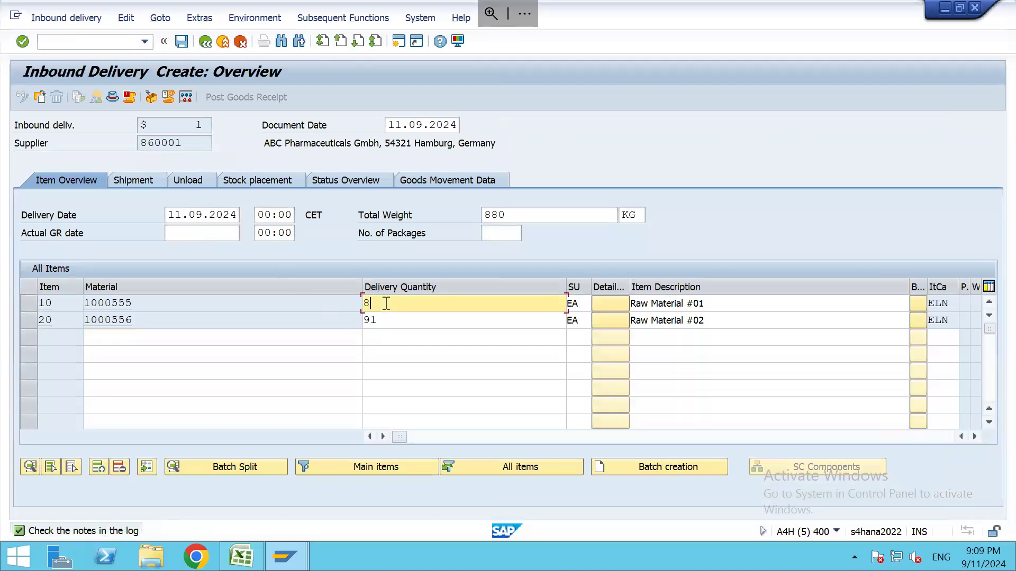
pyautogui.press('BackSpace')
pyautogui.write('40')
pyautogui.press('BackSpace')
pyautogui.write('1')
pyautogui.press('Tab')
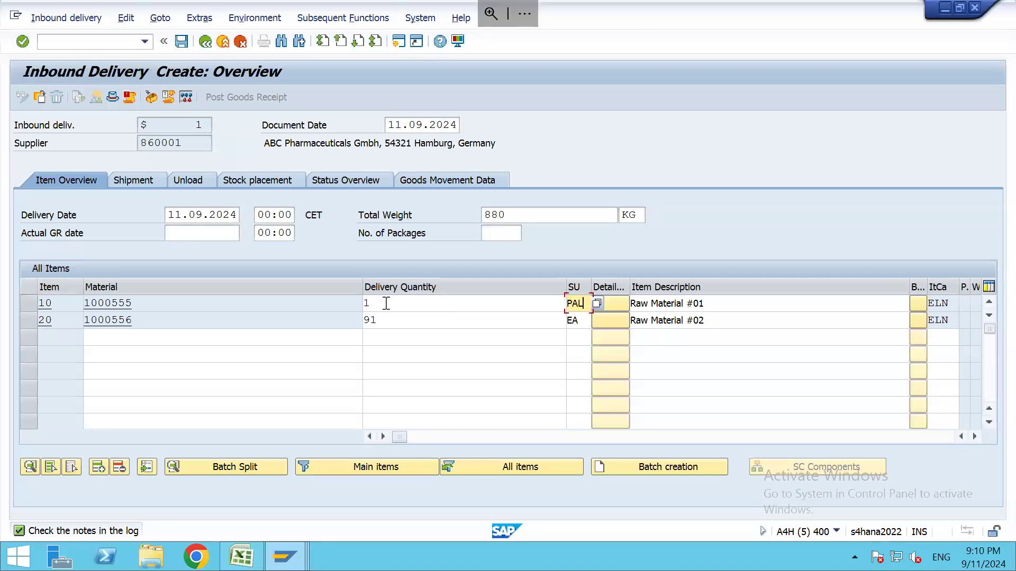
# Switch to the storage bin mass edit for warehouse A073 and list the bins of storage type PALT
pyautogui.hotkey('alt', 'Tab')
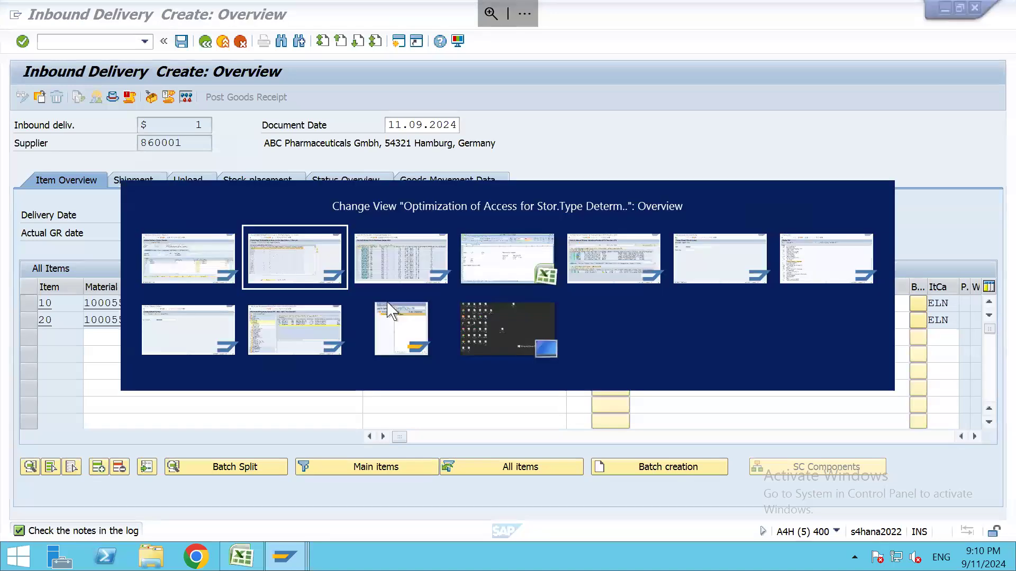
pyautogui.click(390, 311)
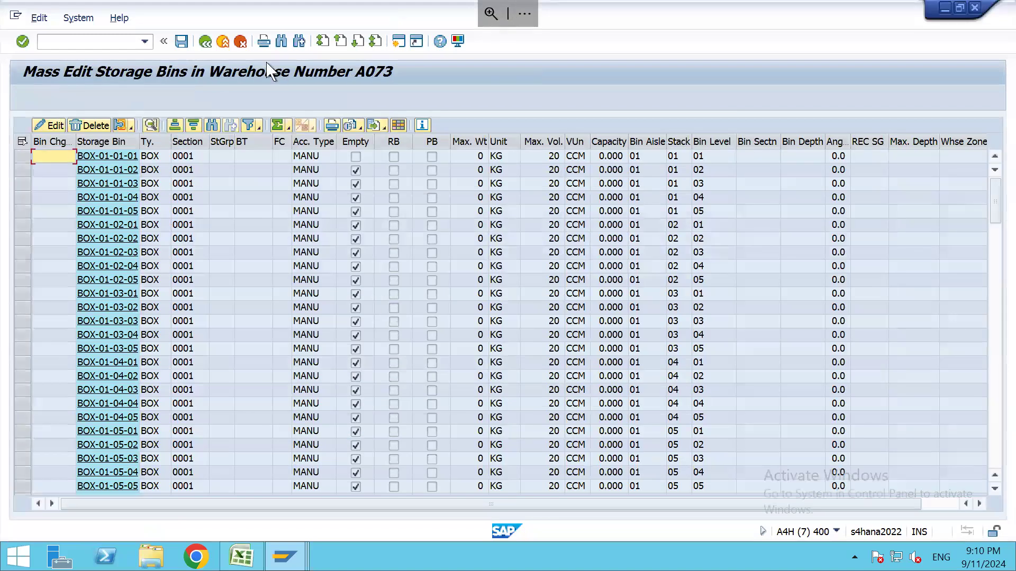
pyautogui.click(206, 42)
pyautogui.click(271, 178)
pyautogui.press('BackSpace')
pyautogui.press('BackSpace')
pyautogui.press('BackSpace')
pyautogui.write('PA')
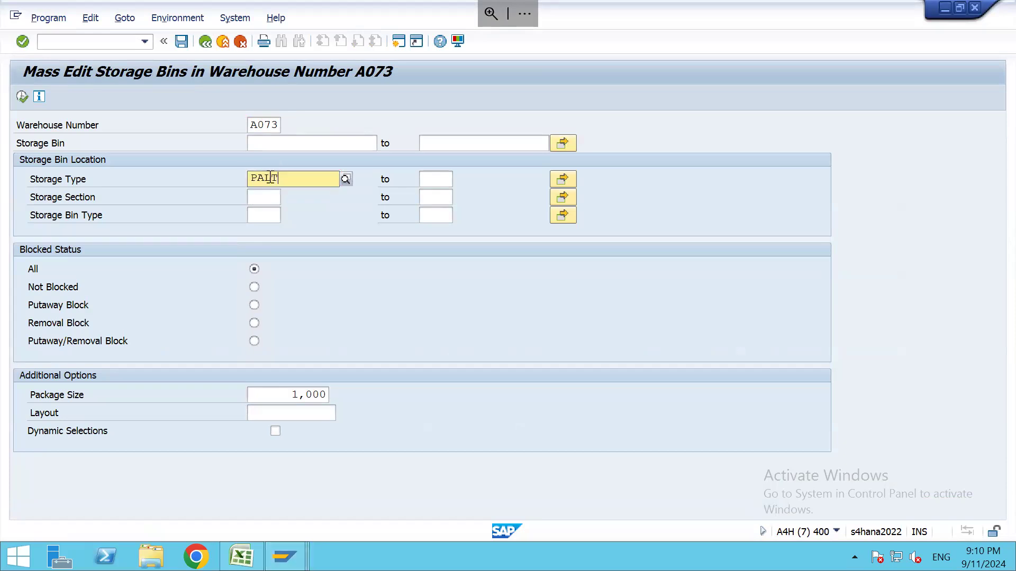
pyautogui.write('LT')
pyautogui.click(22, 98)
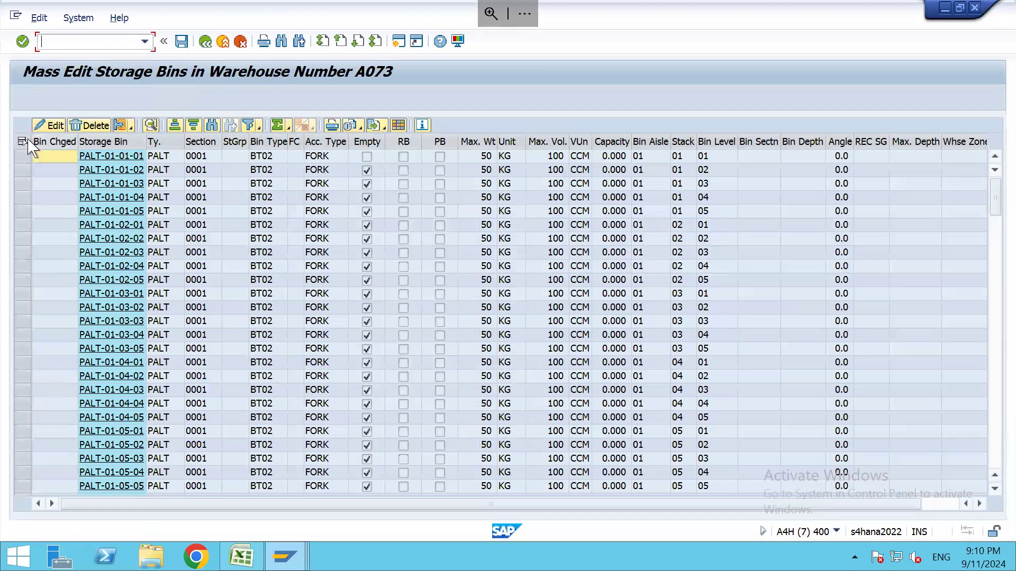
# Reset the storage bin type and storage bin weight on all listed PALT bins and save
pyautogui.click(24, 141)
pyautogui.click(50, 125)
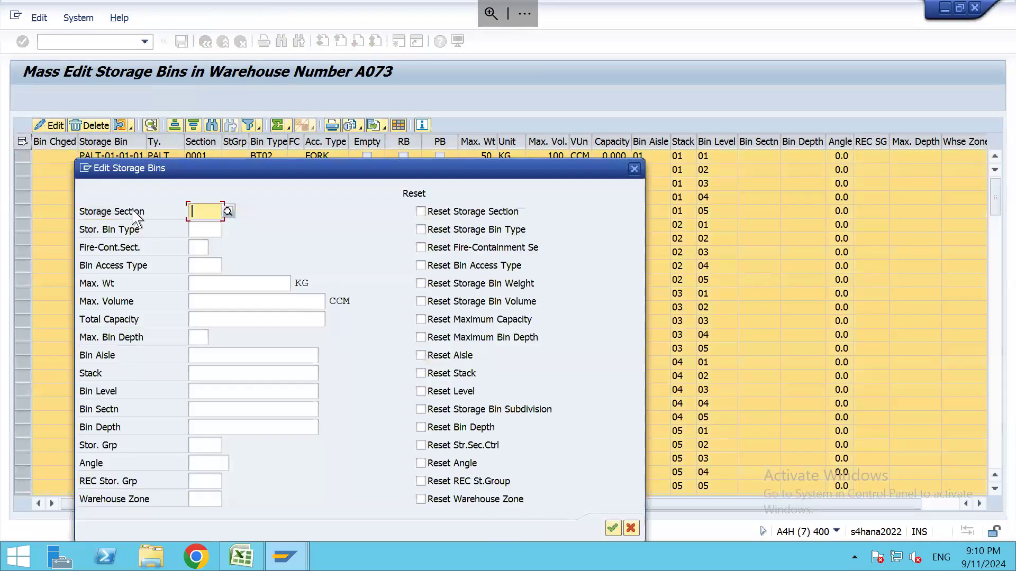
pyautogui.click(422, 230)
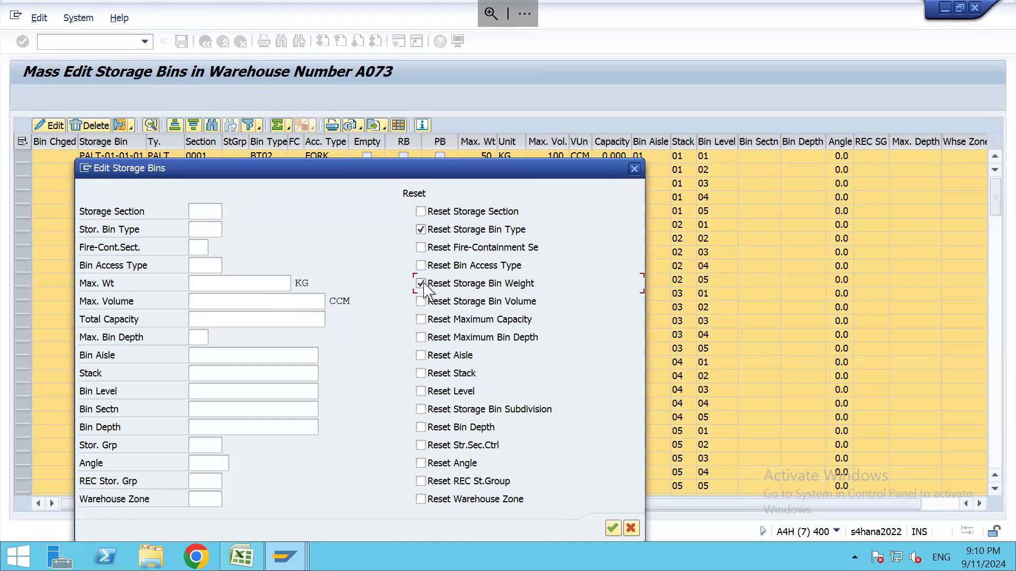
pyautogui.click(613, 528)
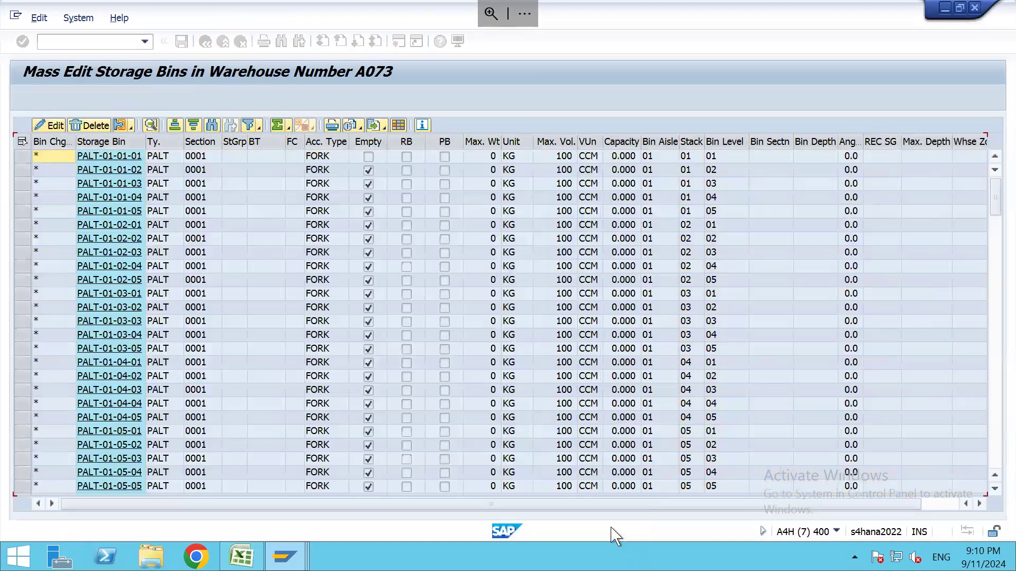
pyautogui.hotkey('ctrl', 's')
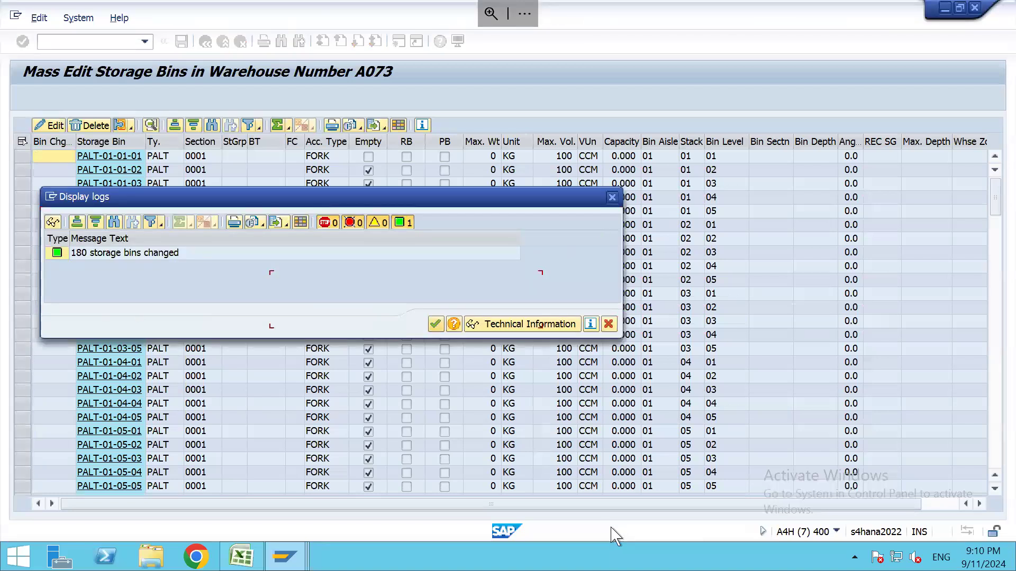
# Delete item 20, material 1000556, from the inbound delivery being created and save the delivery with only item 10
pyautogui.press('Return')
pyautogui.hotkey('alt', 'Tab')
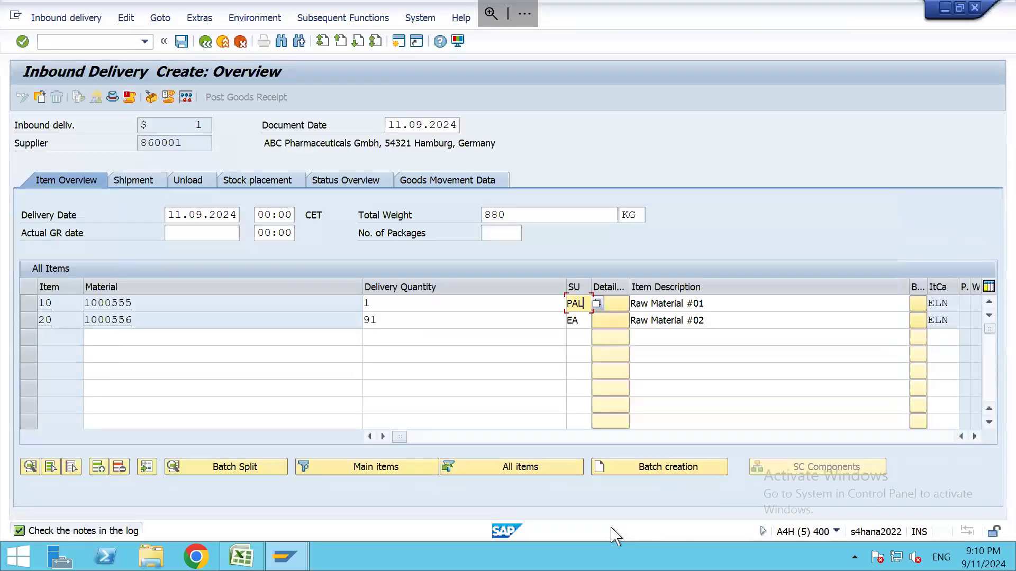
pyautogui.click(29, 320)
pyautogui.click(120, 466)
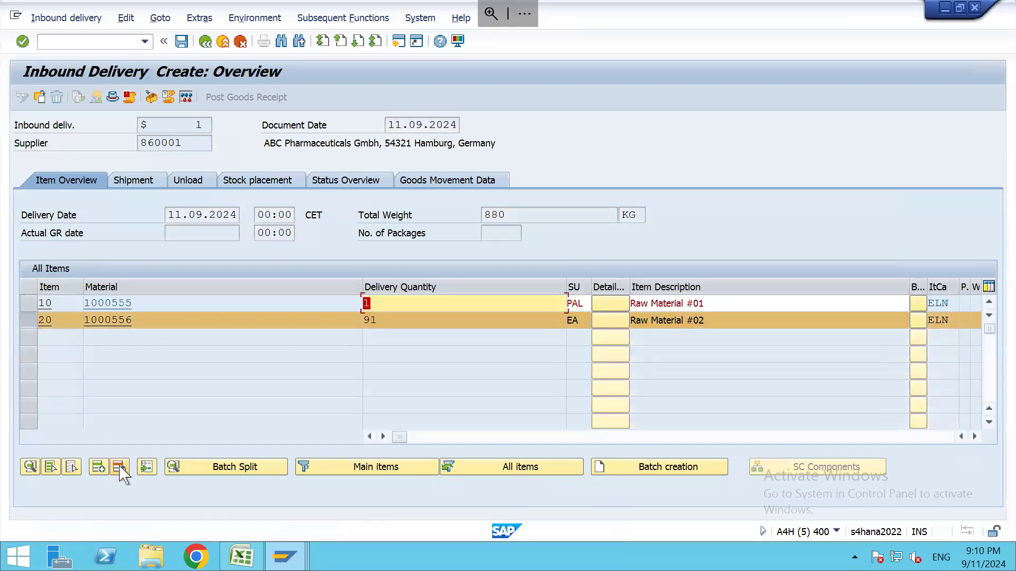
pyautogui.click(263, 297)
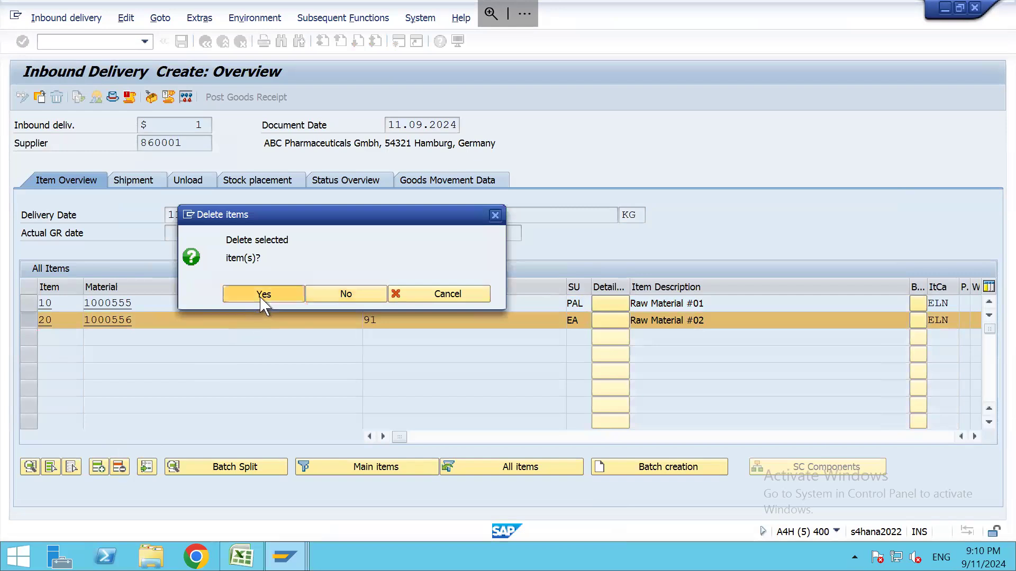
pyautogui.click(200, 300)
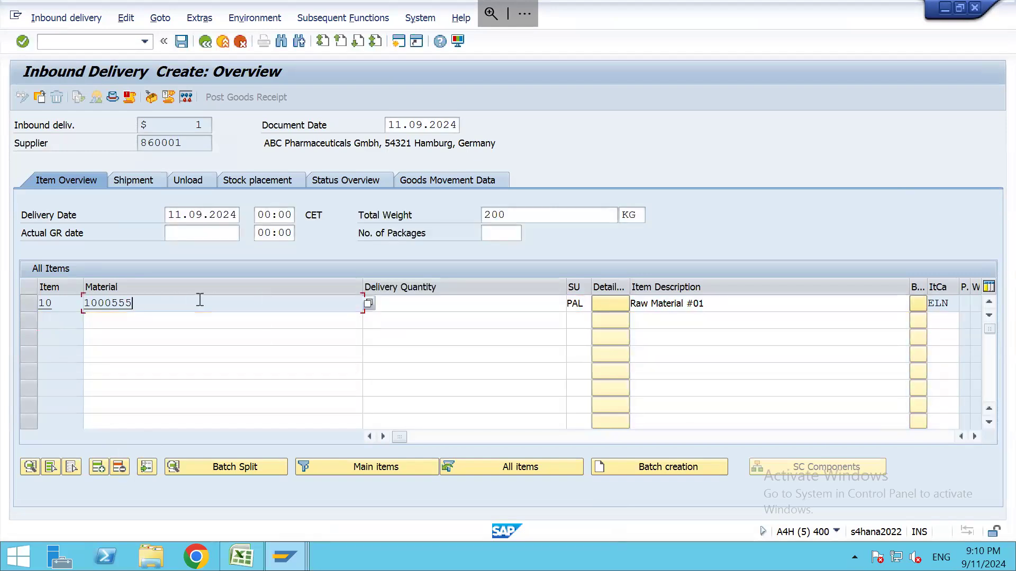
pyautogui.press('Return')
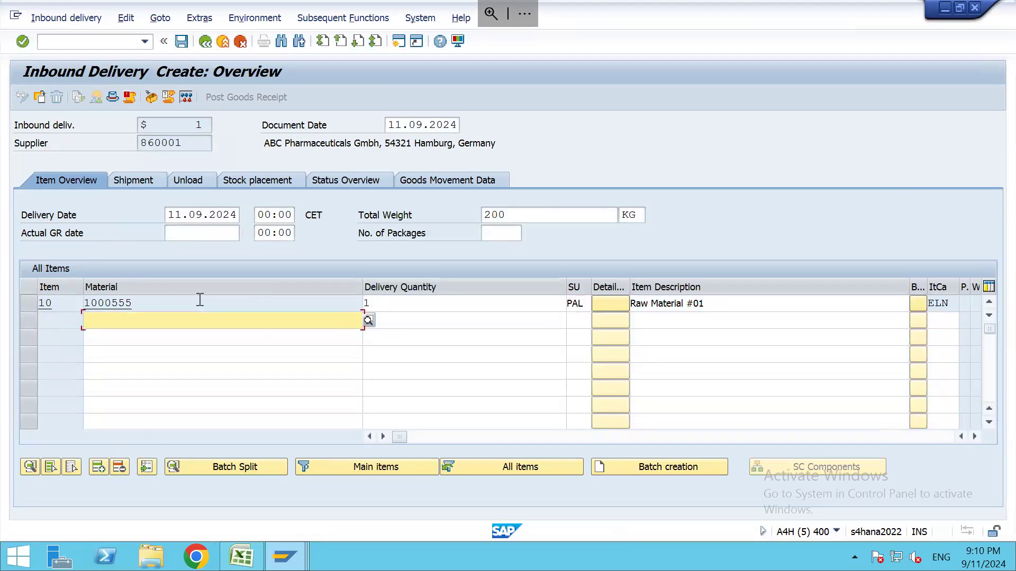
pyautogui.click(181, 41)
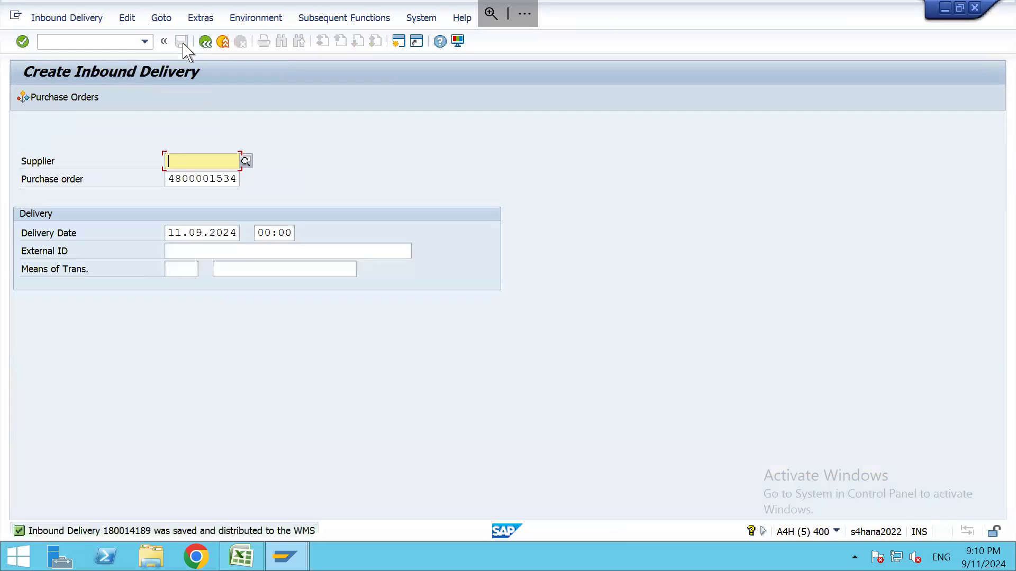
# Switch to Maintain Inbound Delivery for warehouse A073 and try to find inbound delivery 180014189
pyautogui.hotkey('alt', 'Tab')
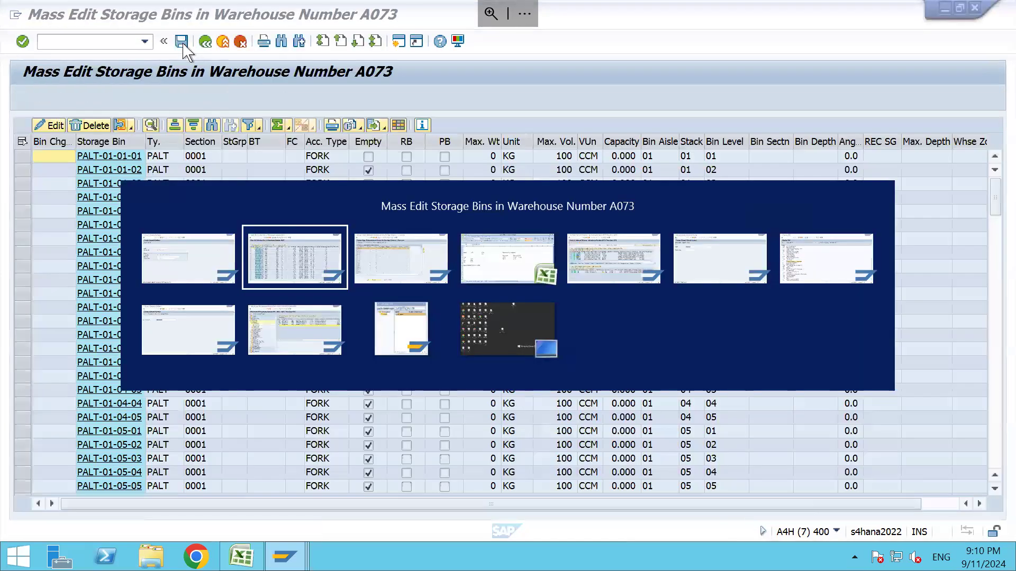
pyautogui.hotkey('alt', 'Tab')
pyautogui.hotkey('alt', 'Tab')
pyautogui.hotkey('alt', 'Tab')
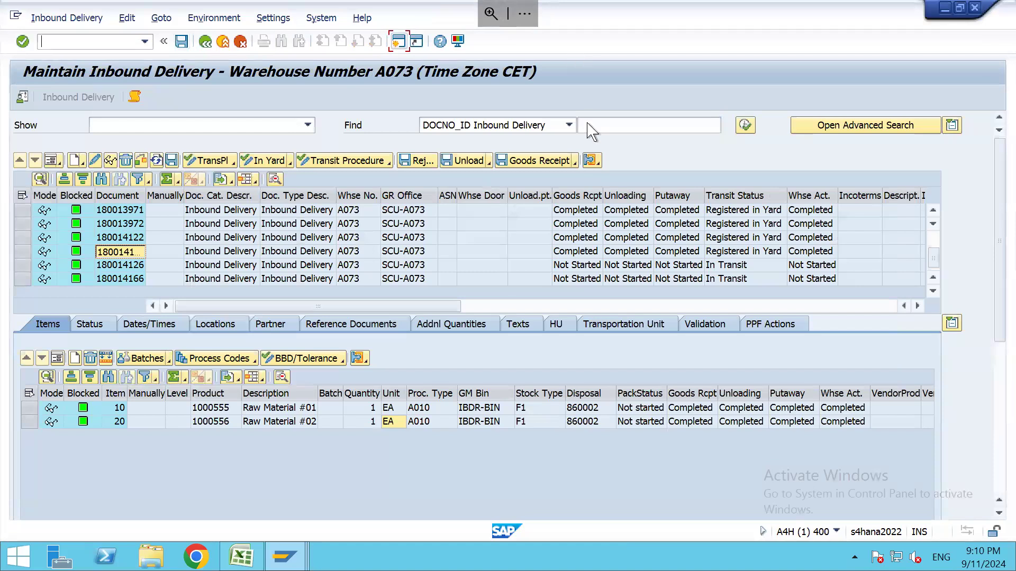
pyautogui.click(588, 125)
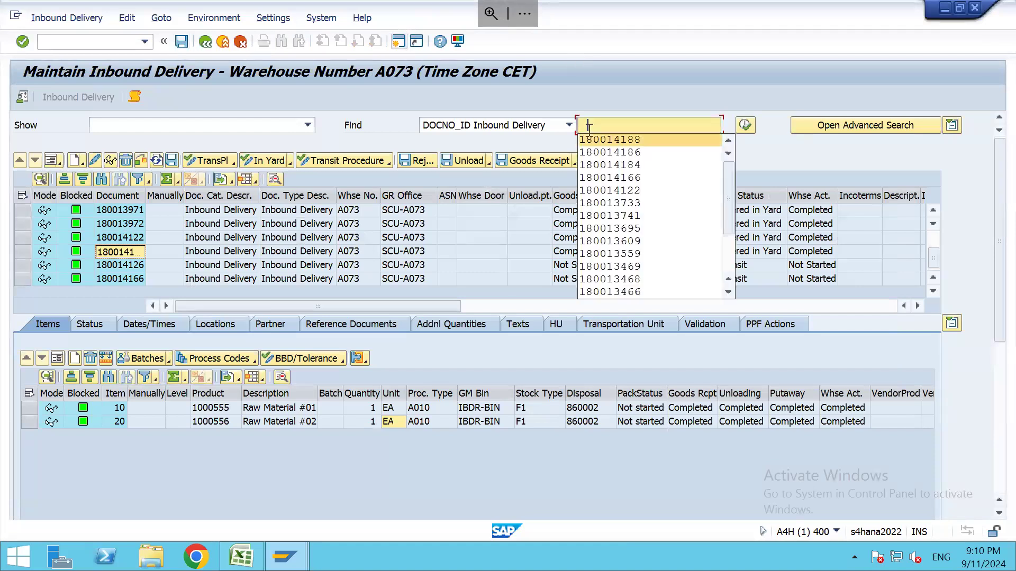
pyautogui.write('180014189')
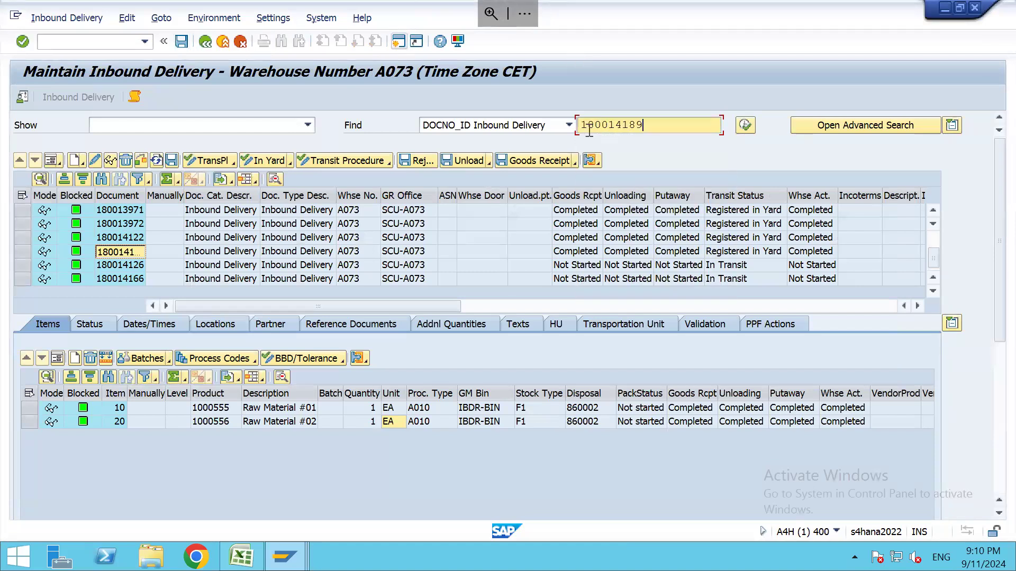
pyautogui.press('Return')
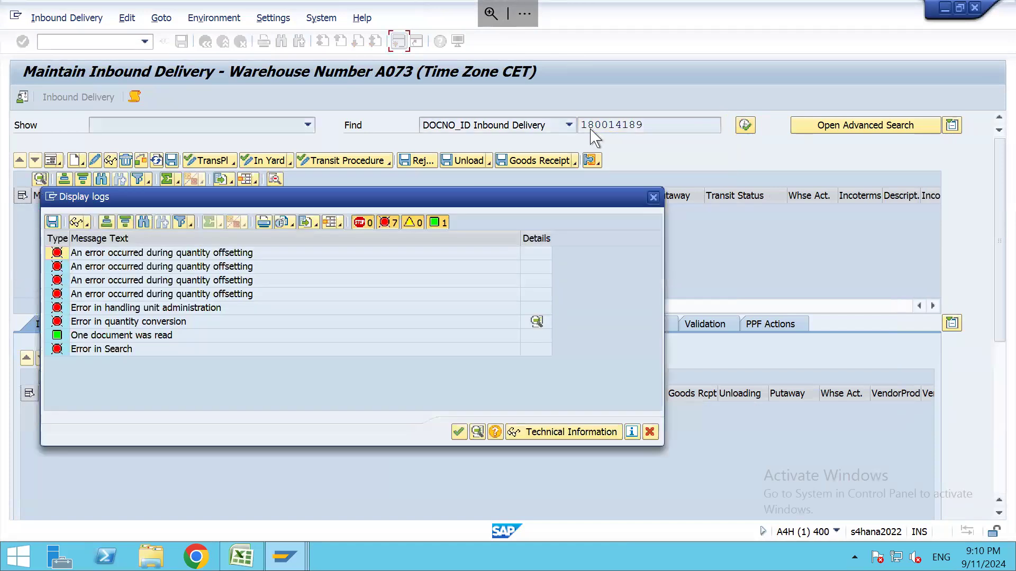
pyautogui.press('Return')
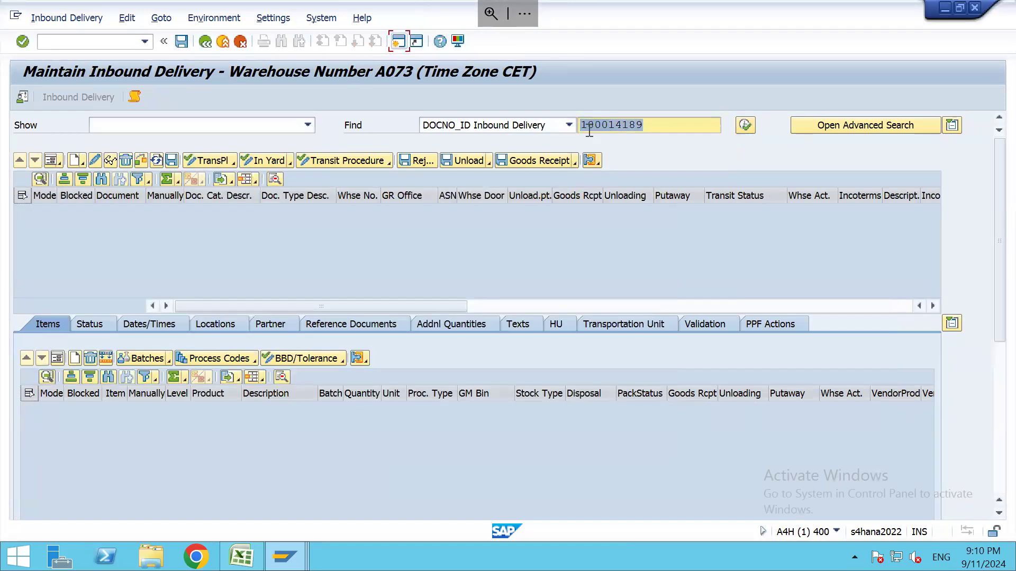
pyautogui.press('Tab')
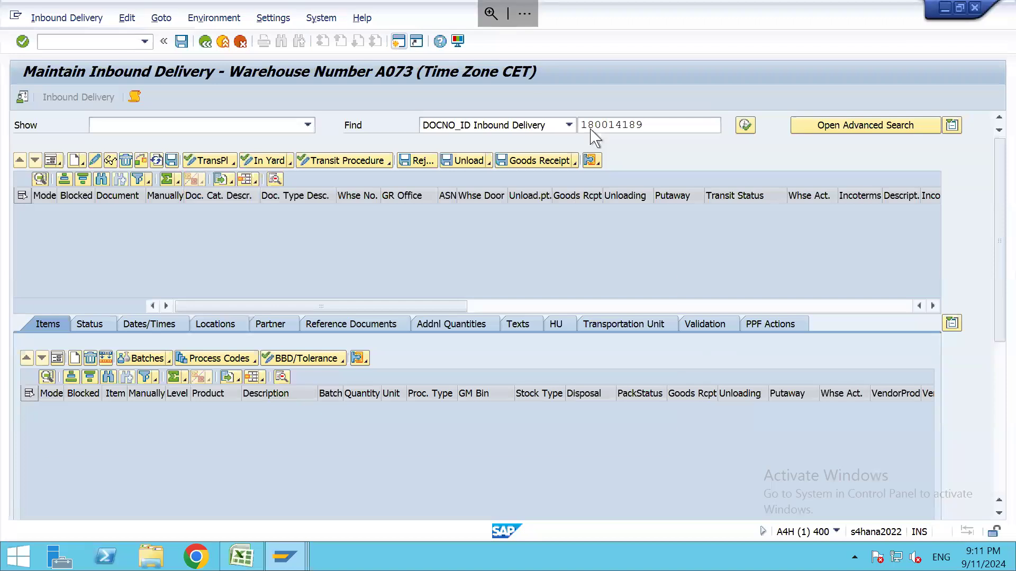
pyautogui.press('Return')
pyautogui.click(459, 434)
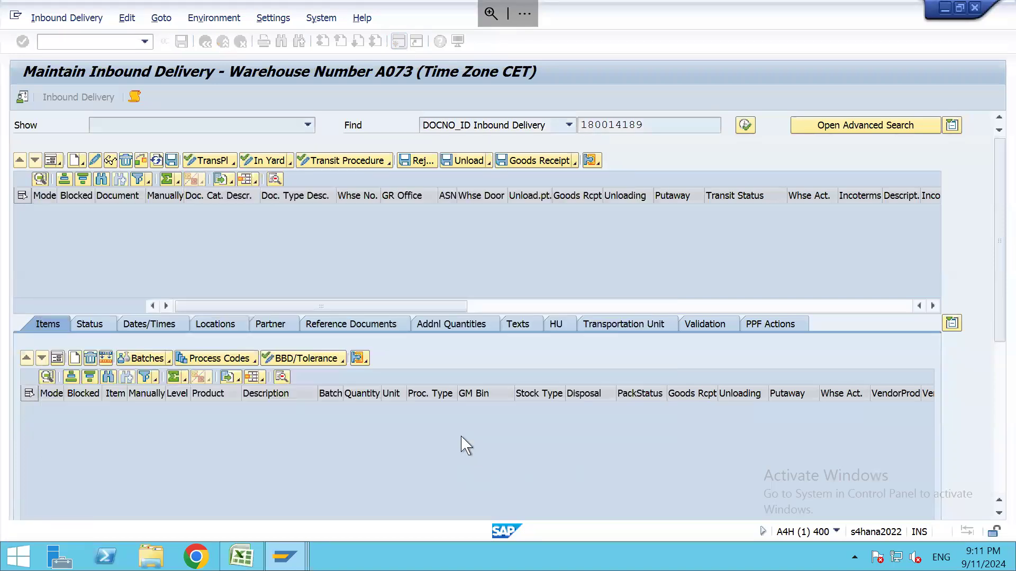
# Restart transaction /SCWM/PRDI and find inbound delivery 180014189
pyautogui.hotkey('ctrl', '/')
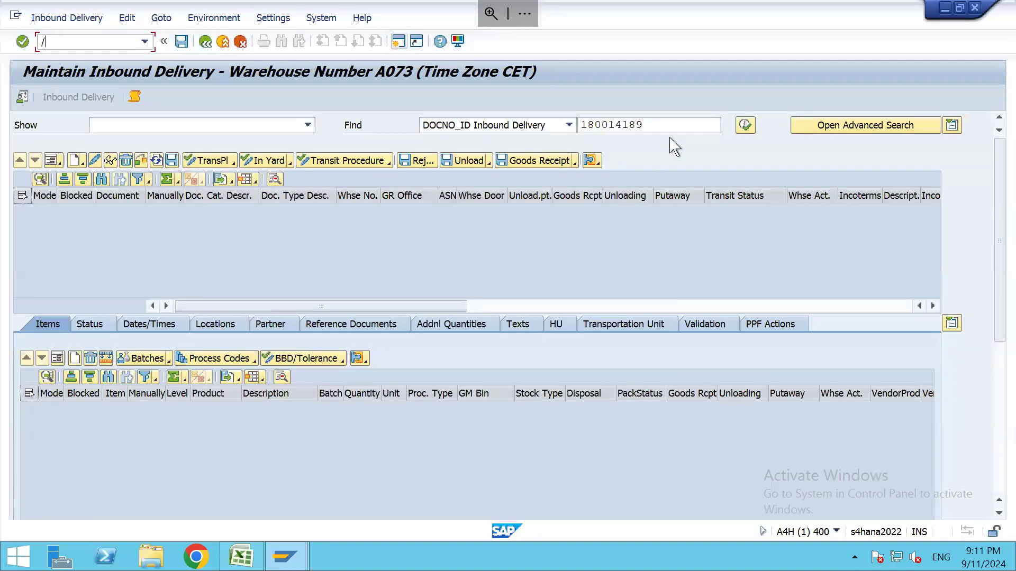
pyautogui.write('/N/SCWM/PRDI')
pyautogui.press('Return')
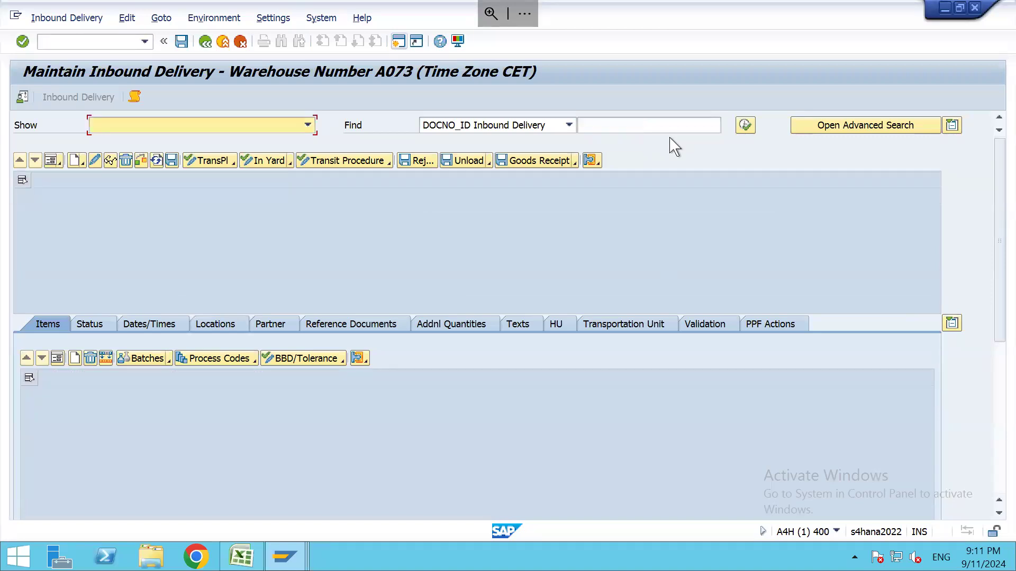
pyautogui.press('Tab')
pyautogui.press('Tab')
pyautogui.click(671, 139)
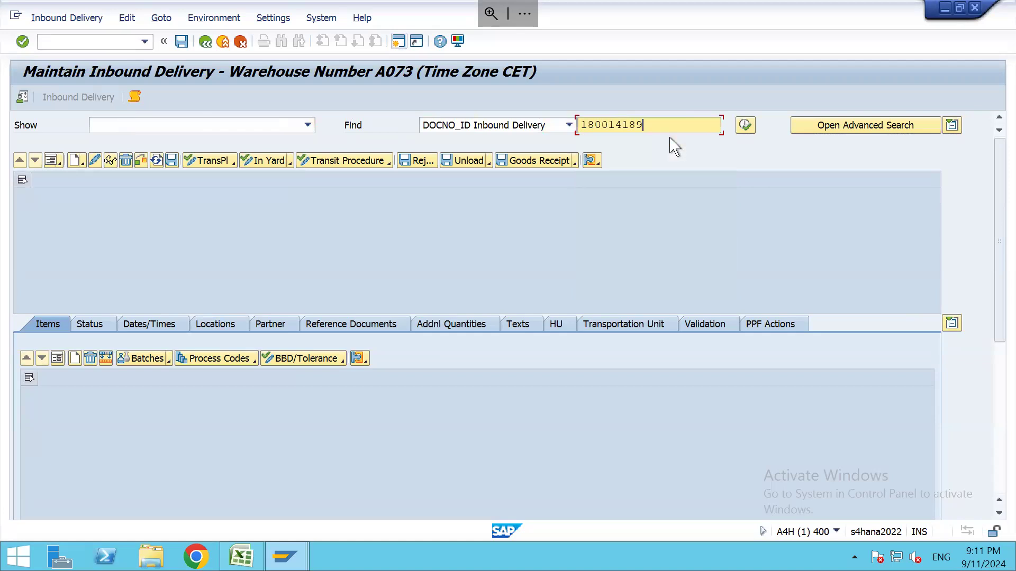
pyautogui.press('Return')
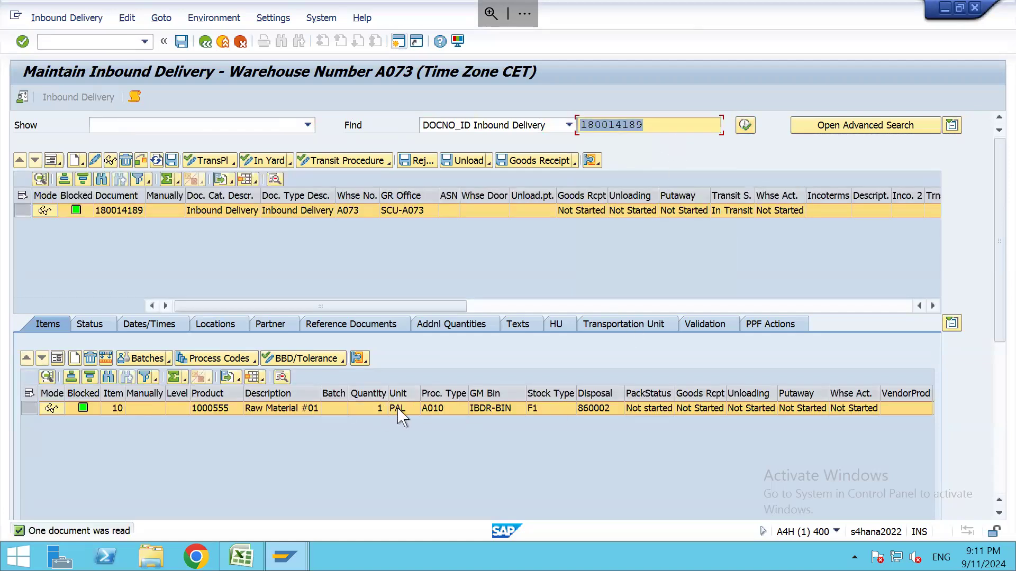
# Start the follow-on putaway warehouse task creation for inbound delivery 180014189 and generate a warehouse task for item 10 without saving
pyautogui.click(78, 21)
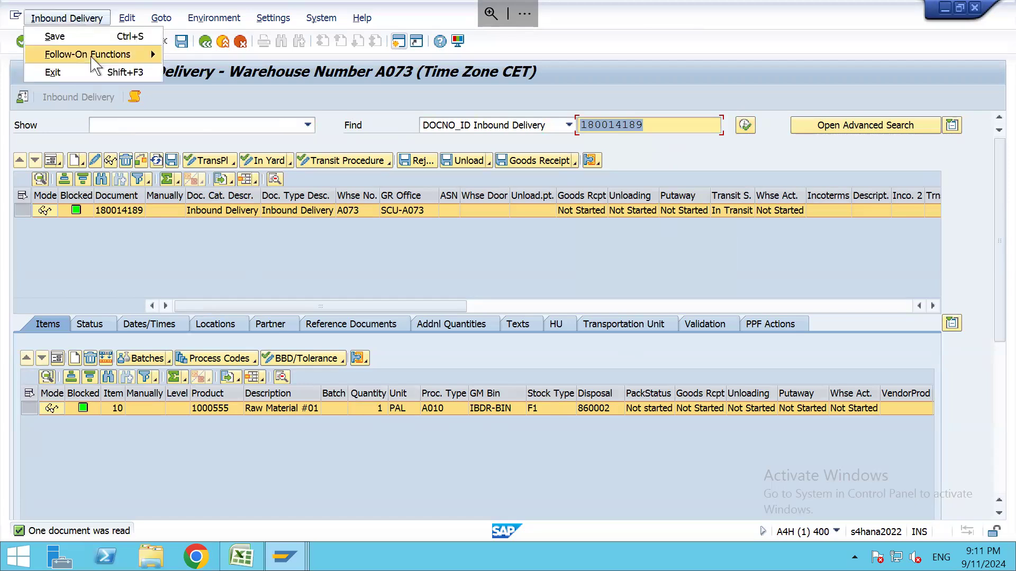
pyautogui.moveTo(150, 49)
pyautogui.click(185, 53)
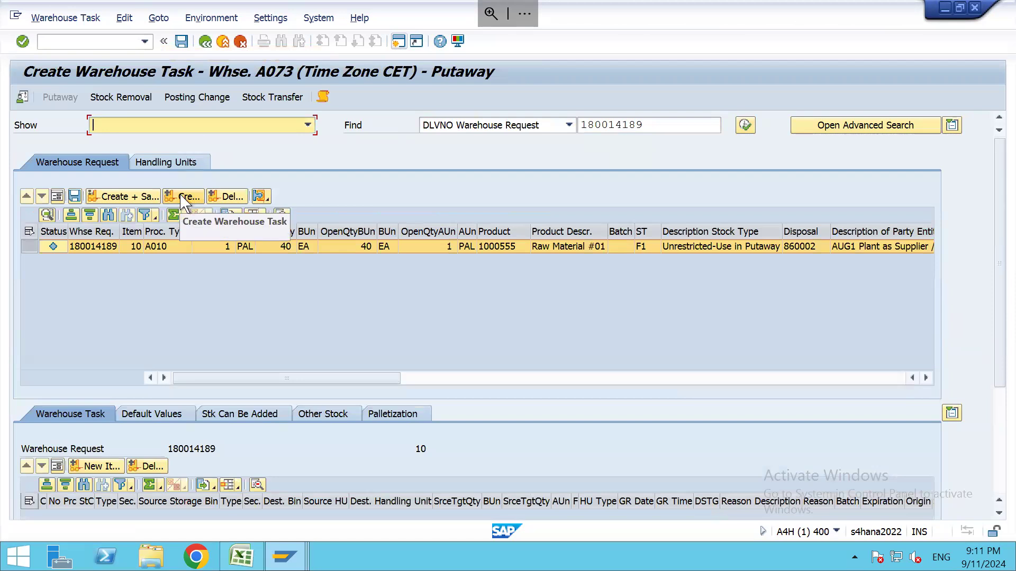
pyautogui.click(181, 198)
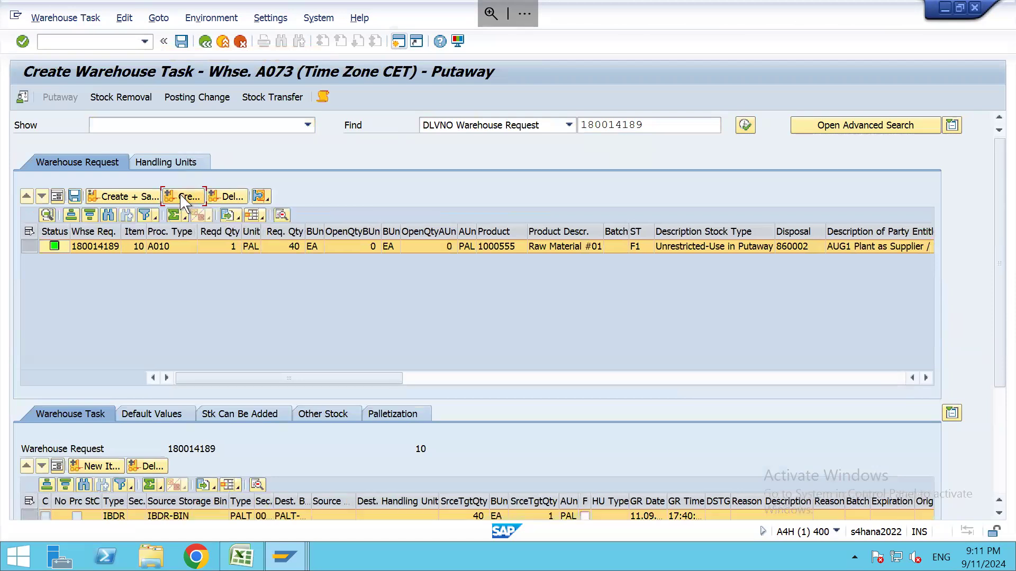
# Widen the destination storage type and destination bin columns of the warehouse task to examine the proposed putaway location
pyautogui.scroll(-3, 1008, 438)
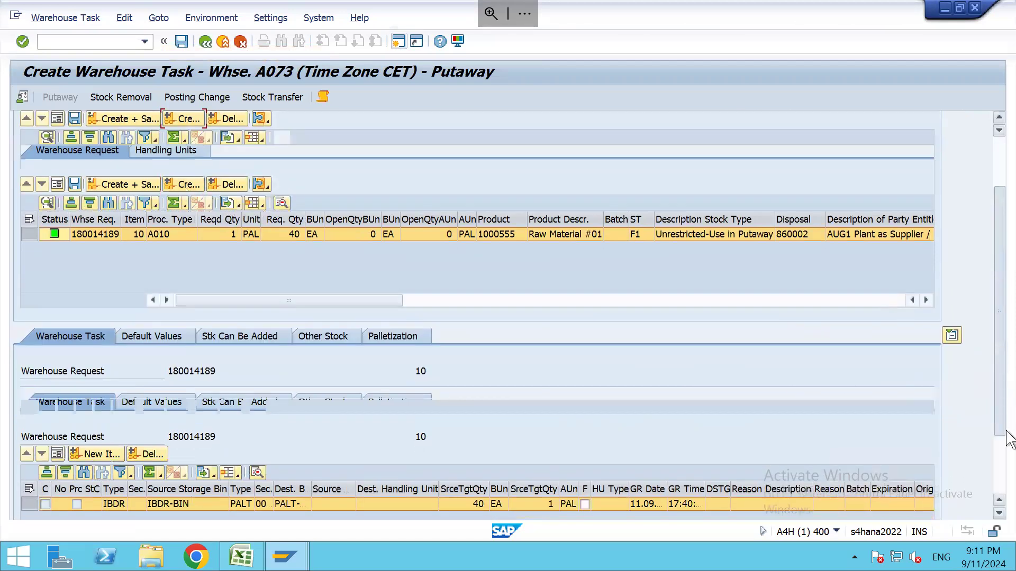
pyautogui.moveTo(1006, 432); pyautogui.dragTo(1007, 442)
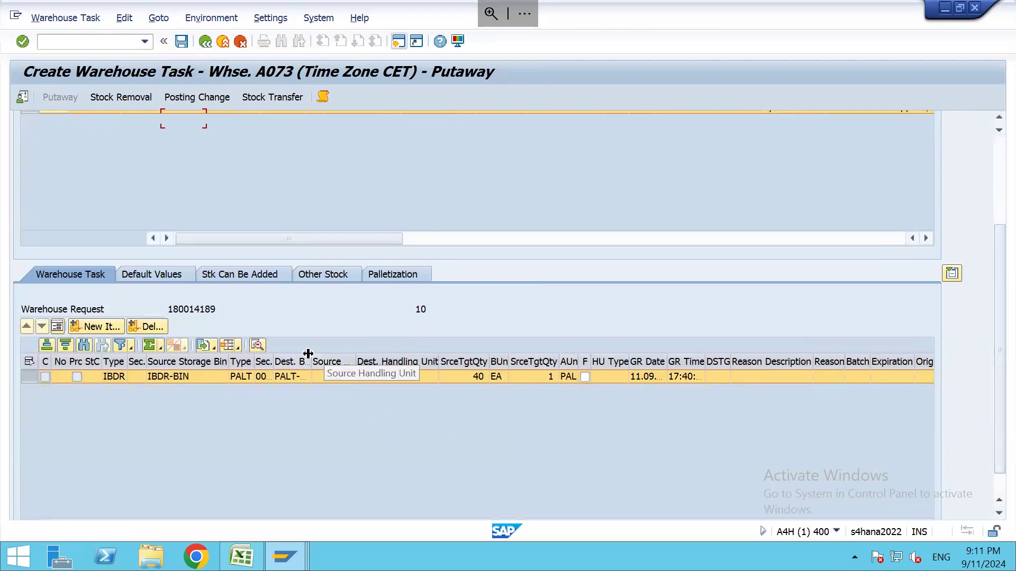
pyautogui.moveTo(308, 354); pyautogui.dragTo(345, 364)
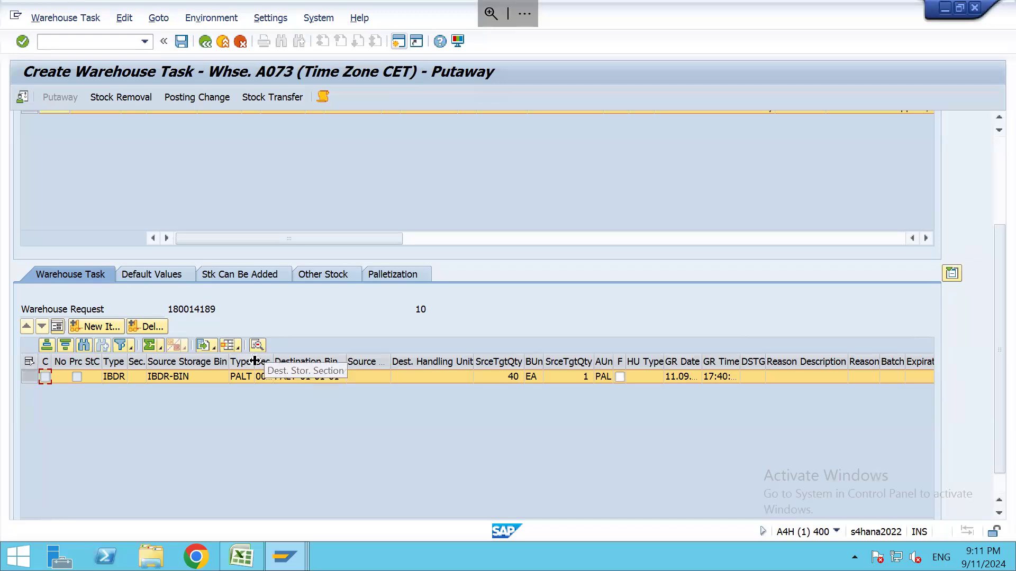
pyautogui.moveTo(255, 361); pyautogui.dragTo(294, 371)
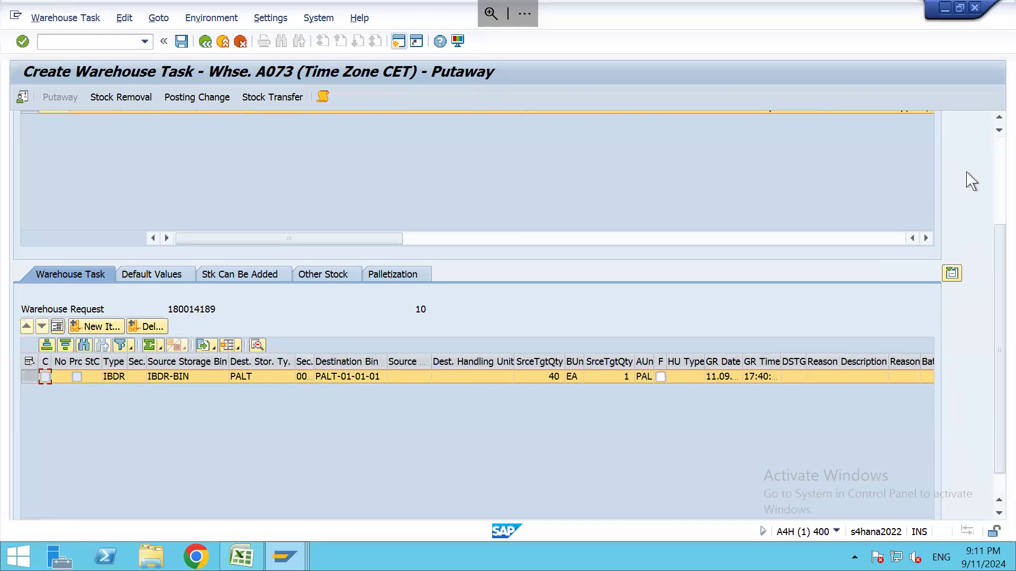
pyautogui.scroll(3, 1000, 156)
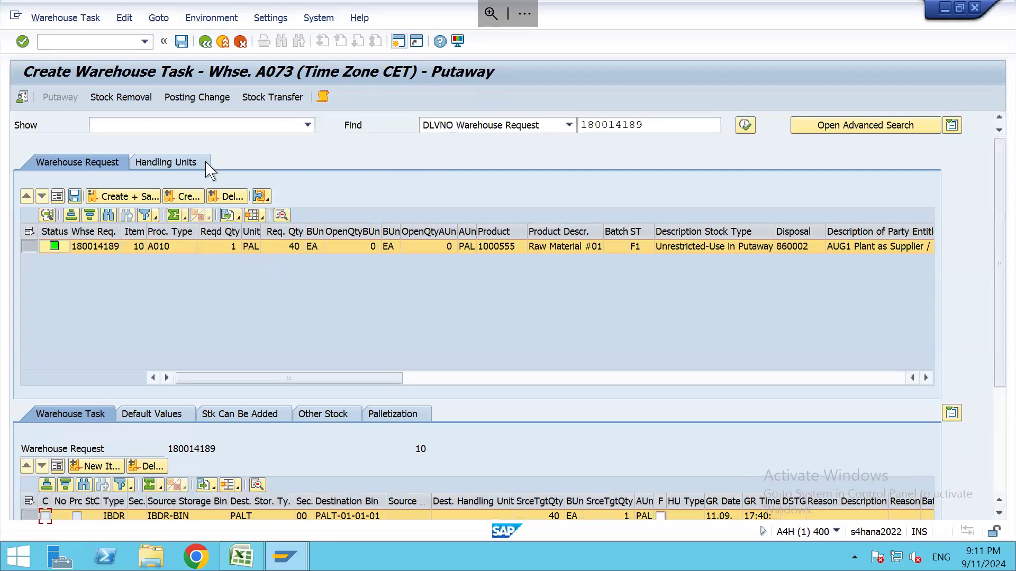
# Leave the warehouse task creation without saving, then delete inbound delivery 180014189 and save the deletion
pyautogui.click(205, 42)
pyautogui.click(350, 317)
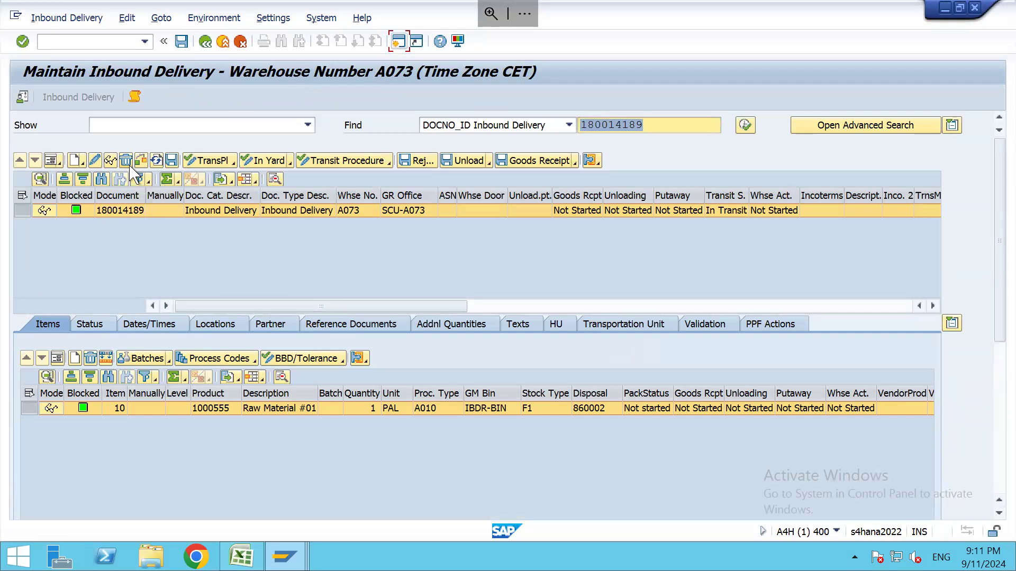
pyautogui.click(127, 162)
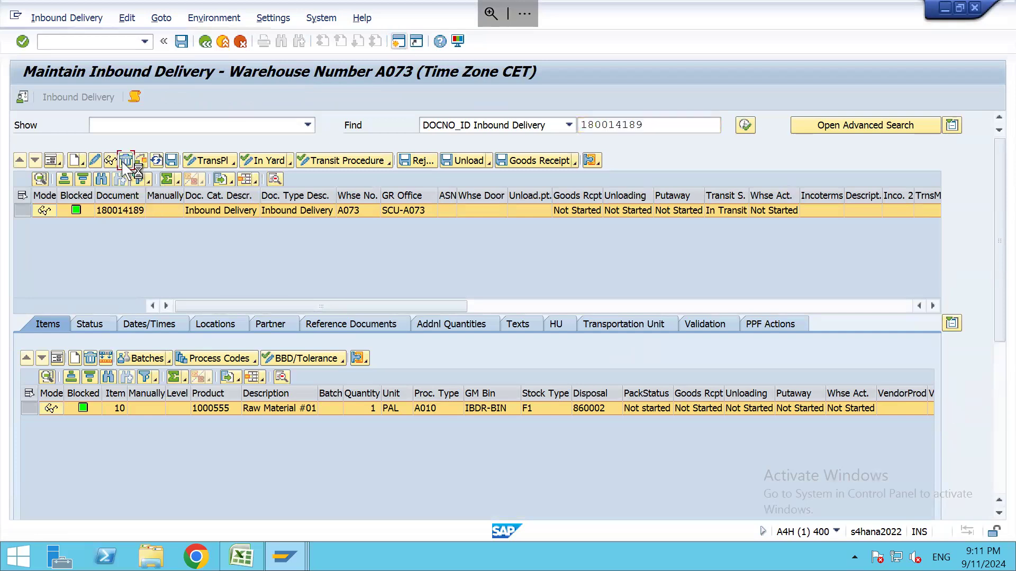
pyautogui.click(182, 42)
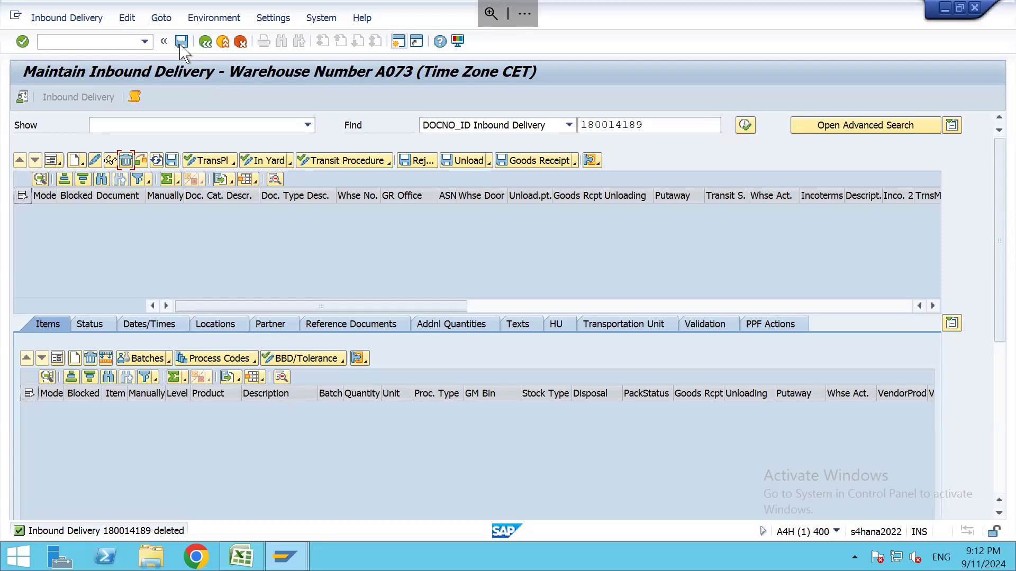
# Switch to the Display IMG session and expand SCM Extended Warehouse Management down to the nodes under Extended Warehouse Management
pyautogui.hotkey('alt', 'Tab')
pyautogui.hotkey('alt', 'Tab')
pyautogui.hotkey('alt', 'Tab')
pyautogui.hotkey('alt', 'Tab')
pyautogui.hotkey('alt', 'Tab')
pyautogui.hotkey('alt', 'Tab')
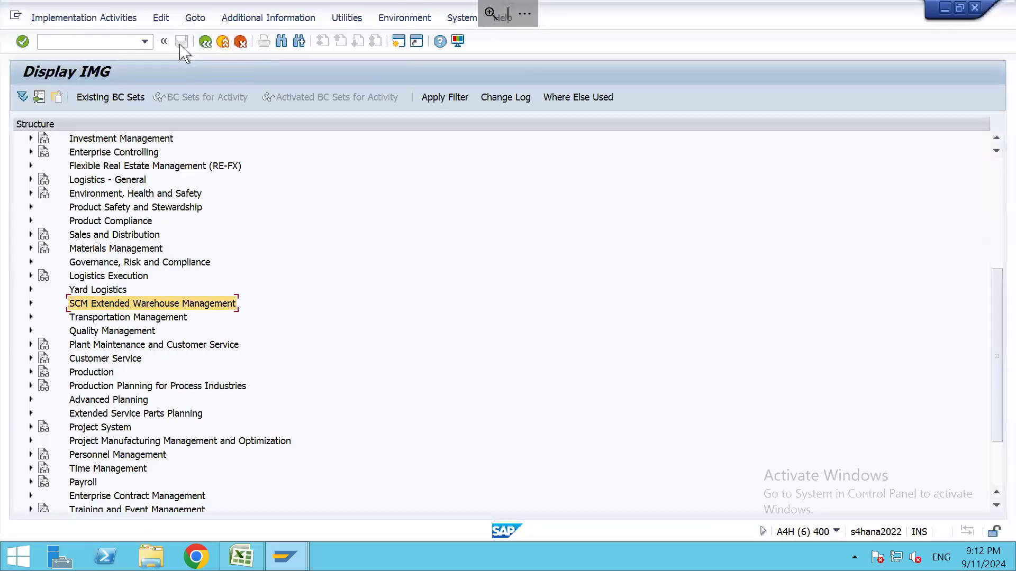
pyautogui.press('Right')
pyautogui.press('Down')
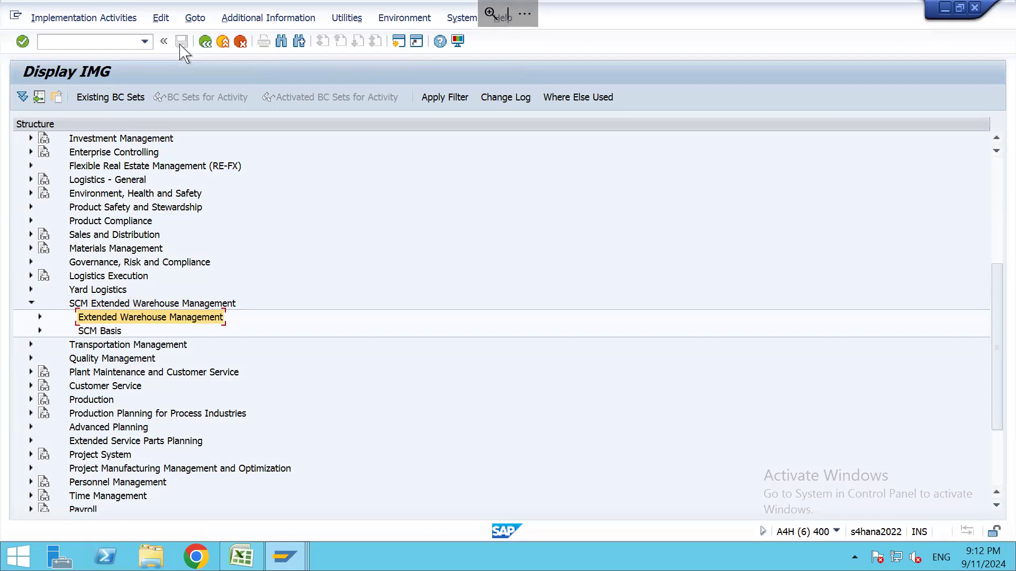
pyautogui.press('Right')
# Expand Master Data under Extended Warehouse Management and open the Define Storage Types activity
pyautogui.press('Down')
pyautogui.press('Down')
pyautogui.press('Down')
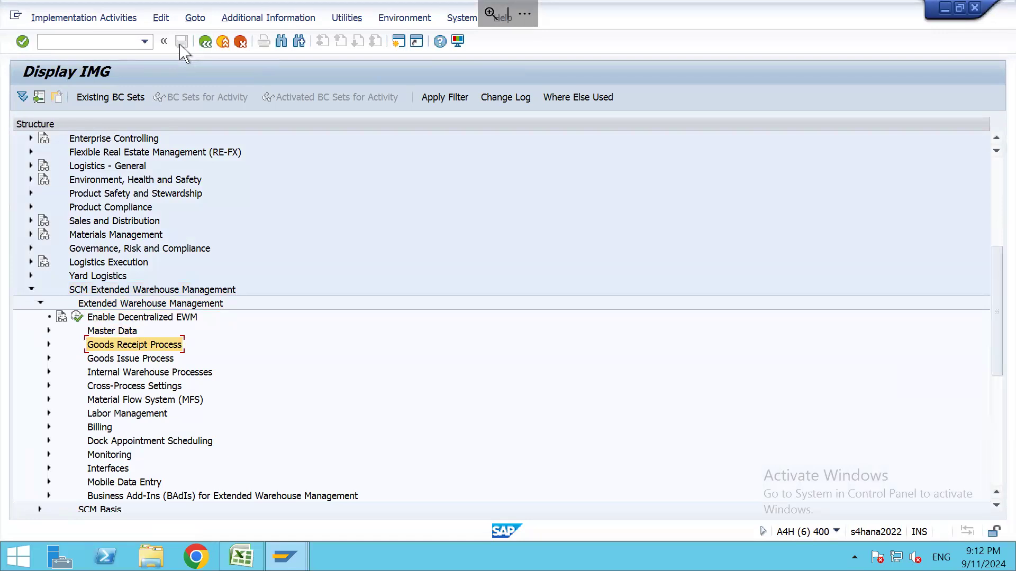
pyautogui.press('Down')
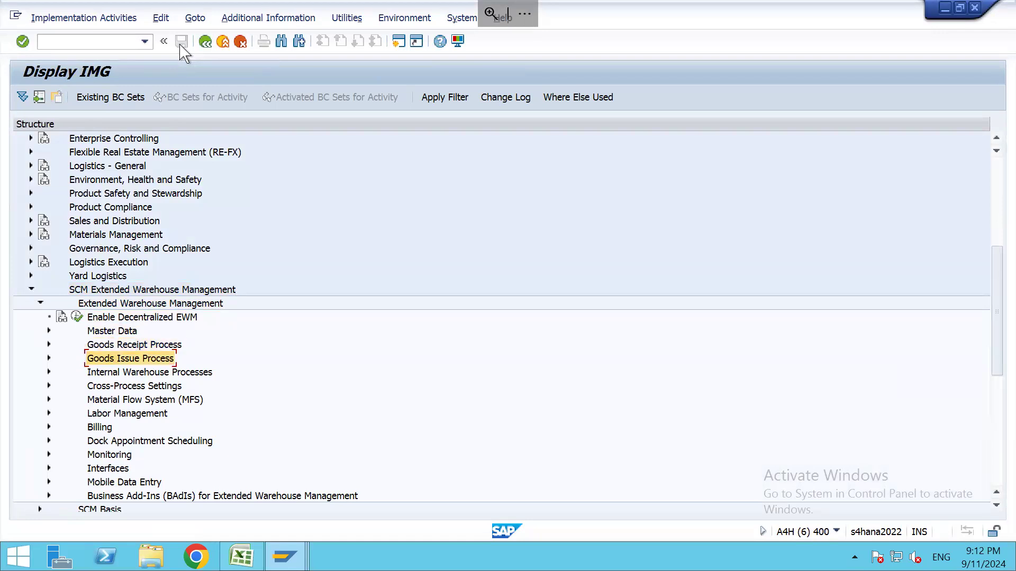
pyautogui.press('Up')
pyautogui.press('Up')
pyautogui.press('Right')
pyautogui.press('Down')
pyautogui.press('Down')
pyautogui.press('Down')
pyautogui.press('Down')
pyautogui.press('Down')
pyautogui.press('Down')
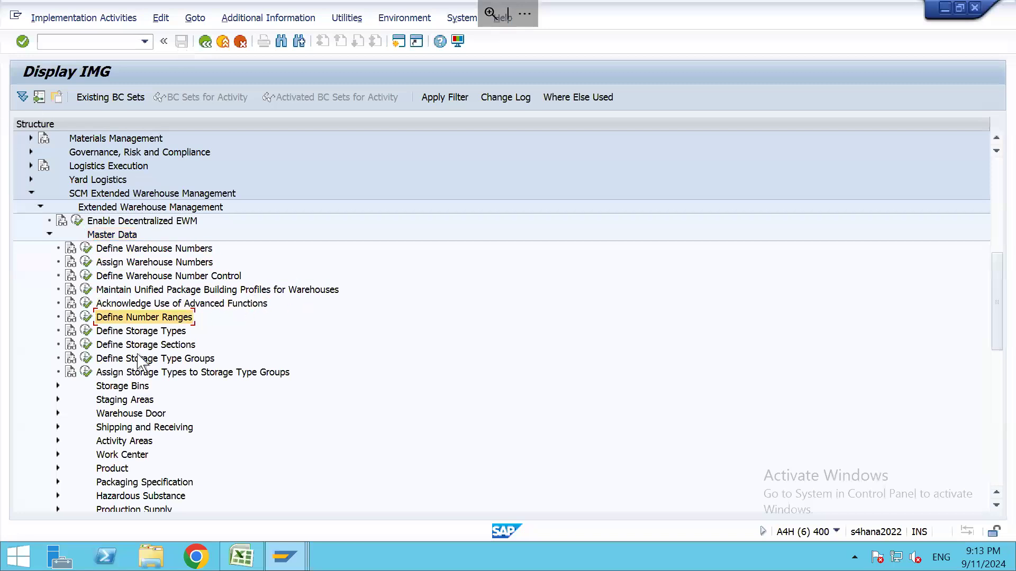
pyautogui.click(129, 335)
pyautogui.click(85, 331)
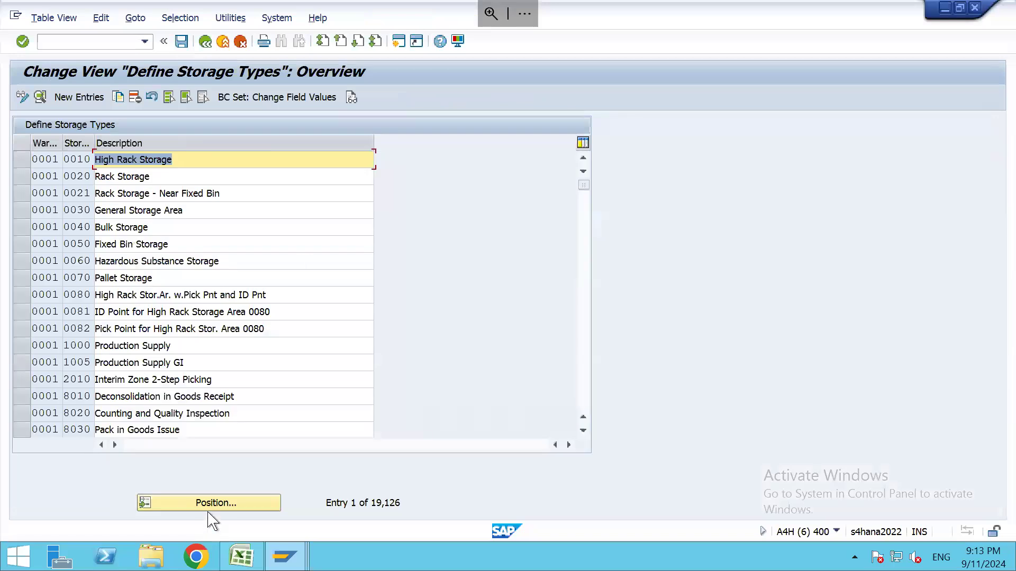
# Position the storage types list at warehouse A073 and open the details of storage types BOX and PALT
pyautogui.click(211, 507)
pyautogui.write('A073')
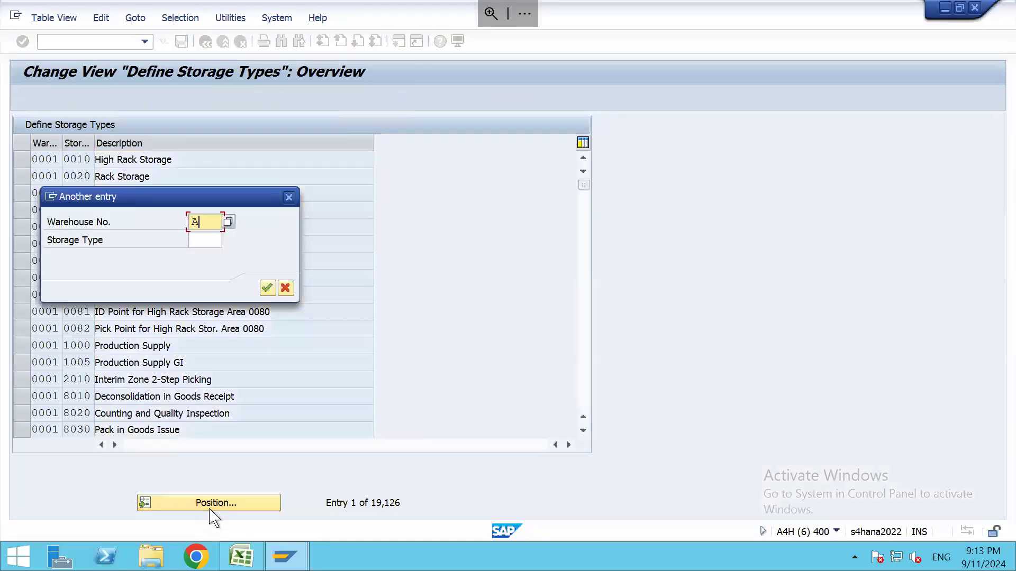
pyautogui.press('Return')
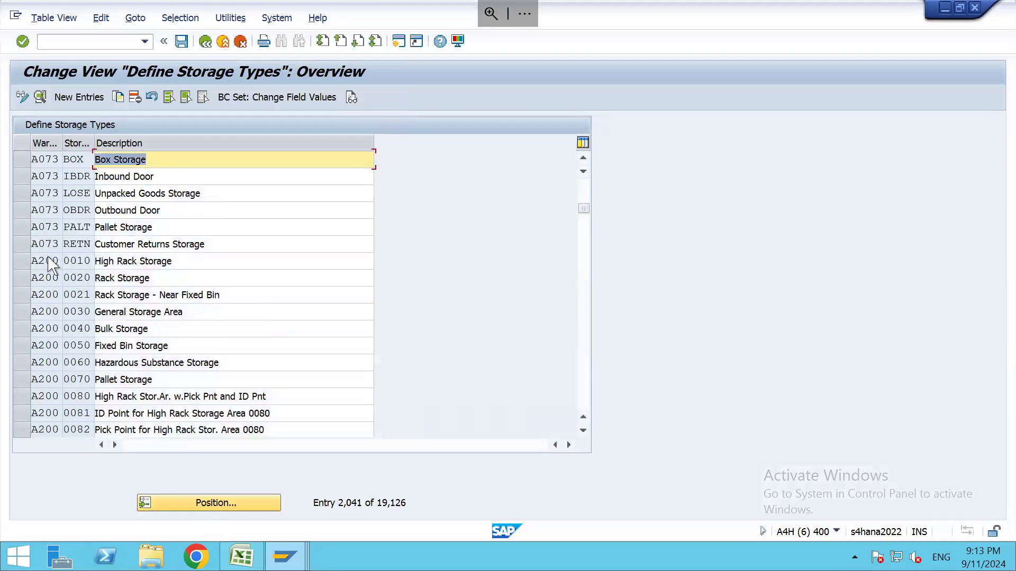
pyautogui.click(23, 159)
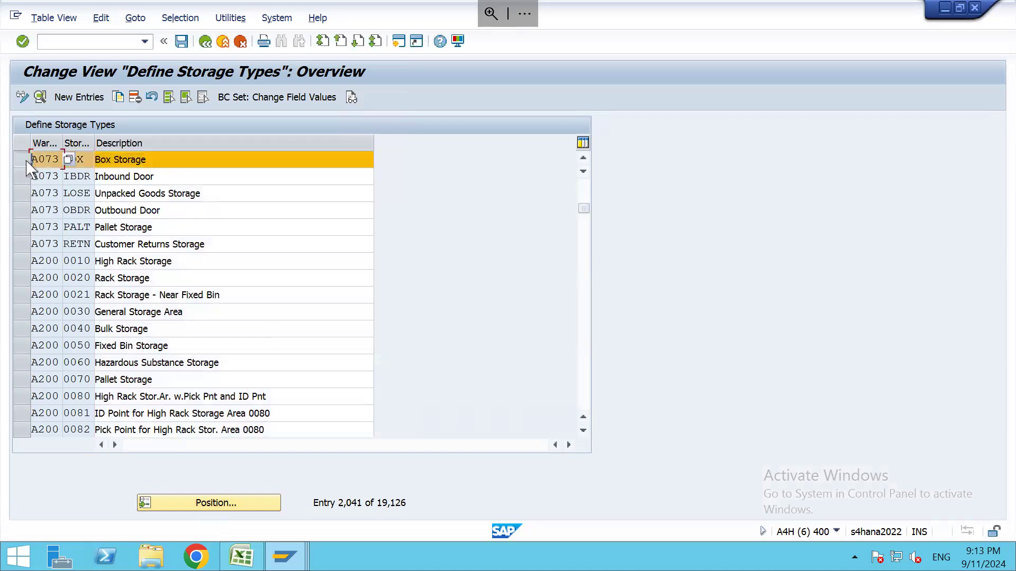
pyautogui.click(23, 227)
pyautogui.click(40, 97)
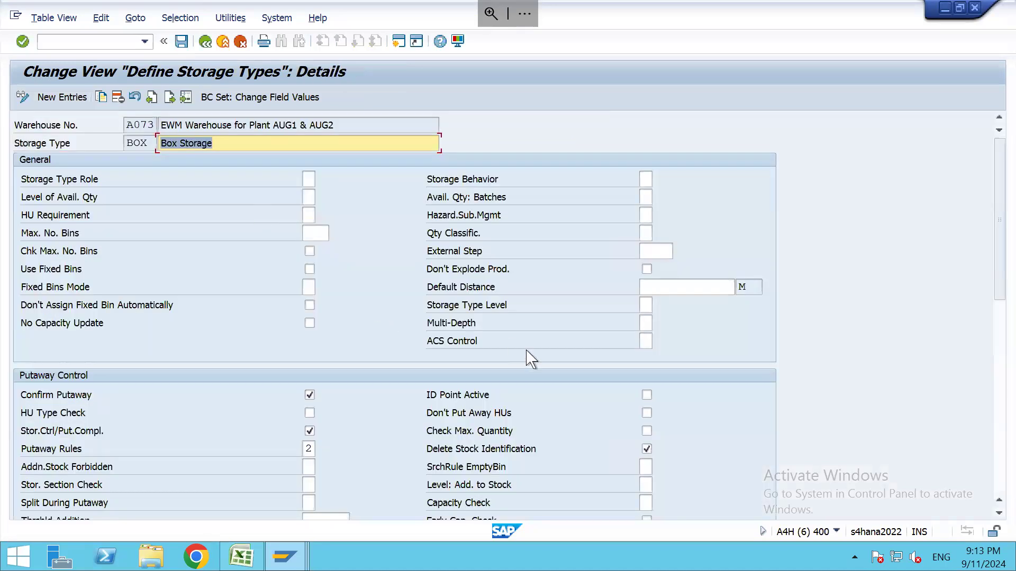
# Open the possible values for Capacity Check under Putaway Control of BOX and widen the list to show full descriptions
pyautogui.scroll(-3, 535, 360)
pyautogui.scroll(-1, 535, 360)
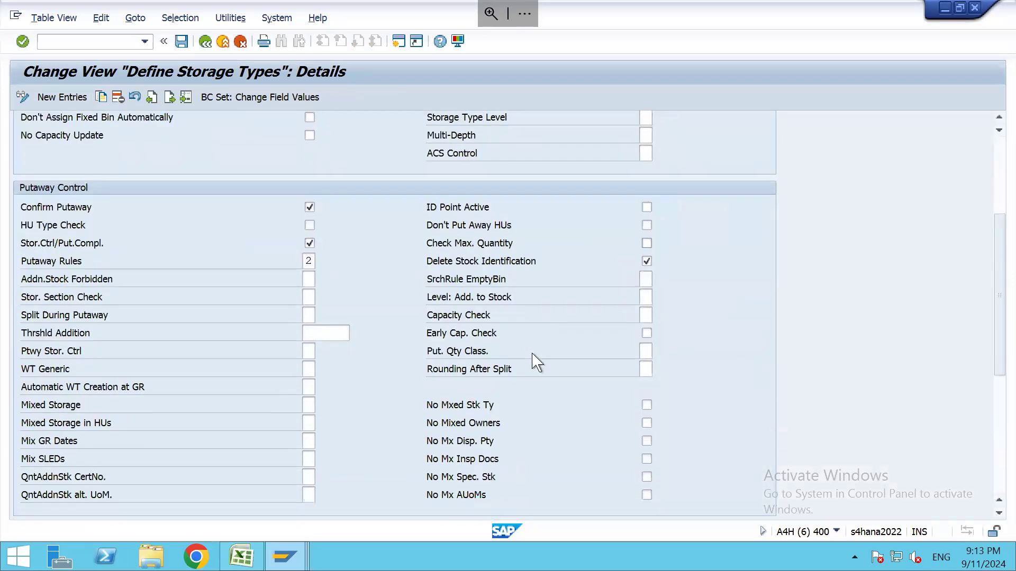
pyautogui.click(453, 318)
pyautogui.click(646, 315)
pyautogui.click(657, 315)
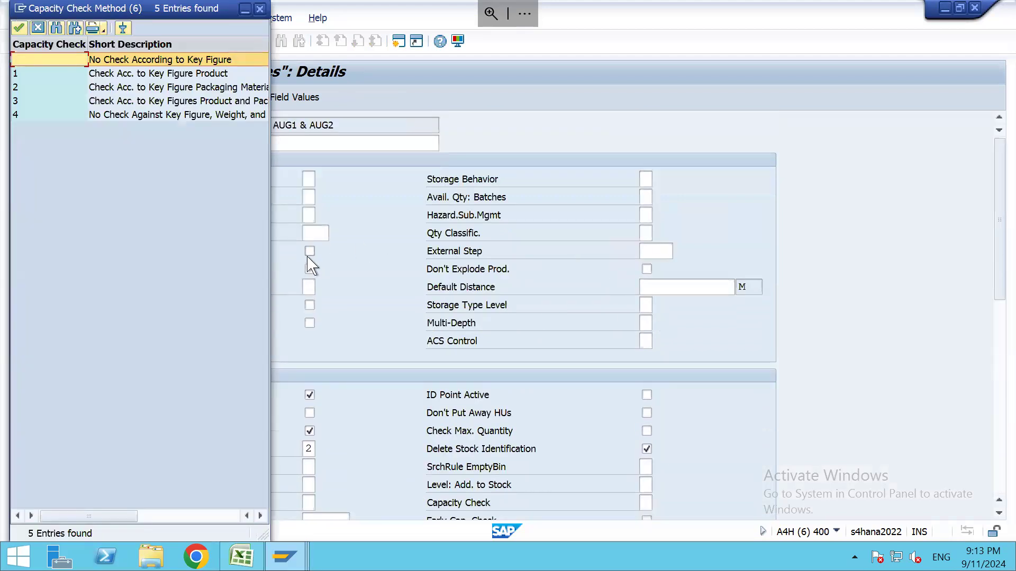
pyautogui.moveTo(272, 246); pyautogui.dragTo(362, 258)
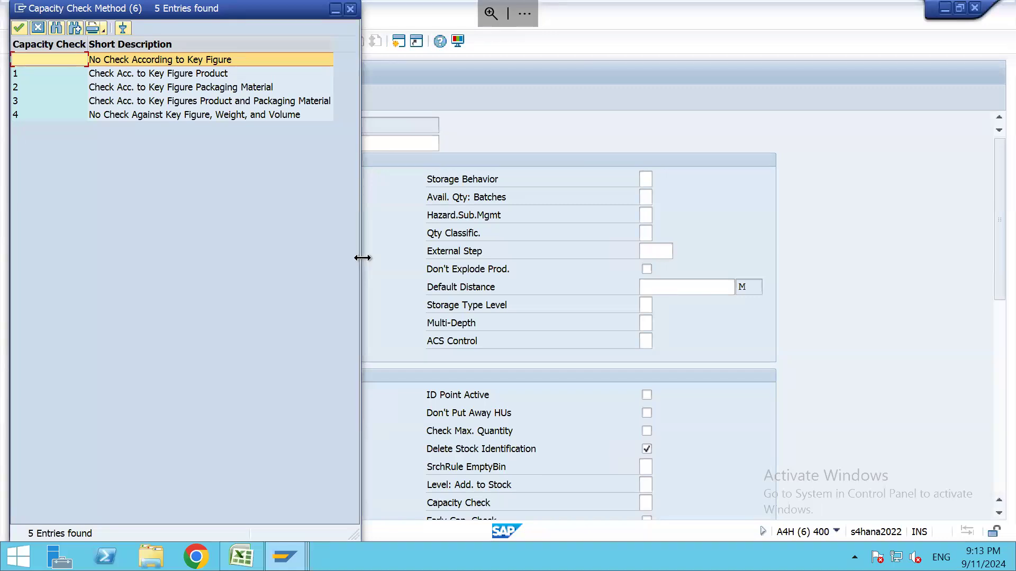
# Review capacity check methods 1, 2 and 3 for product and packaging material key figures, then close the list without choosing one
pyautogui.click(164, 74)
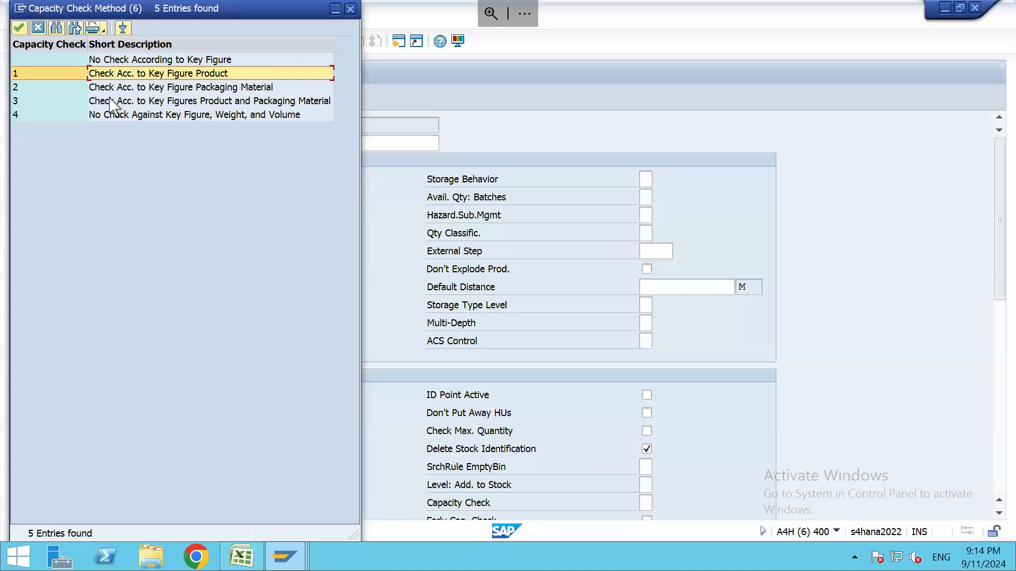
pyautogui.click(111, 102)
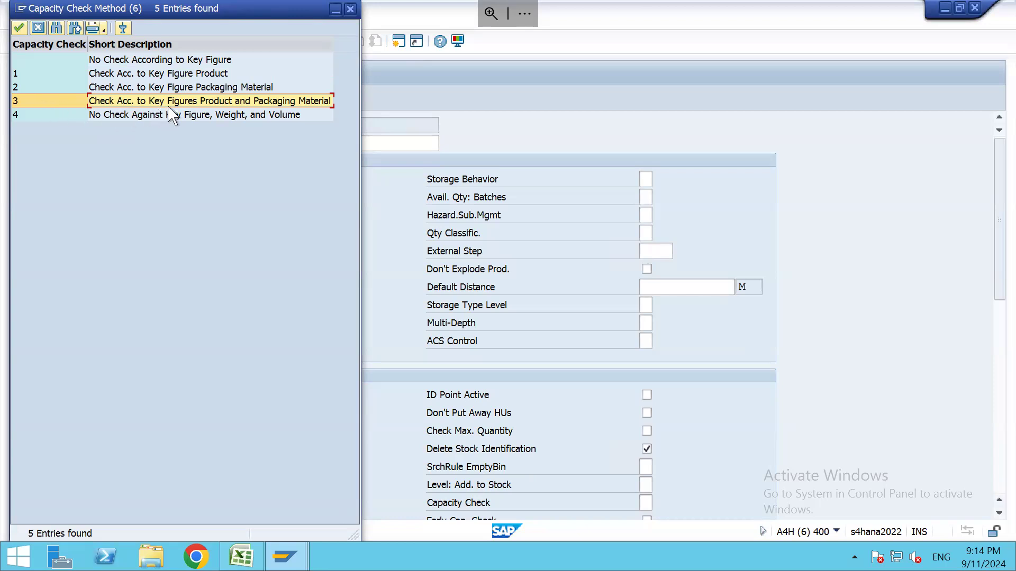
pyautogui.click(195, 88)
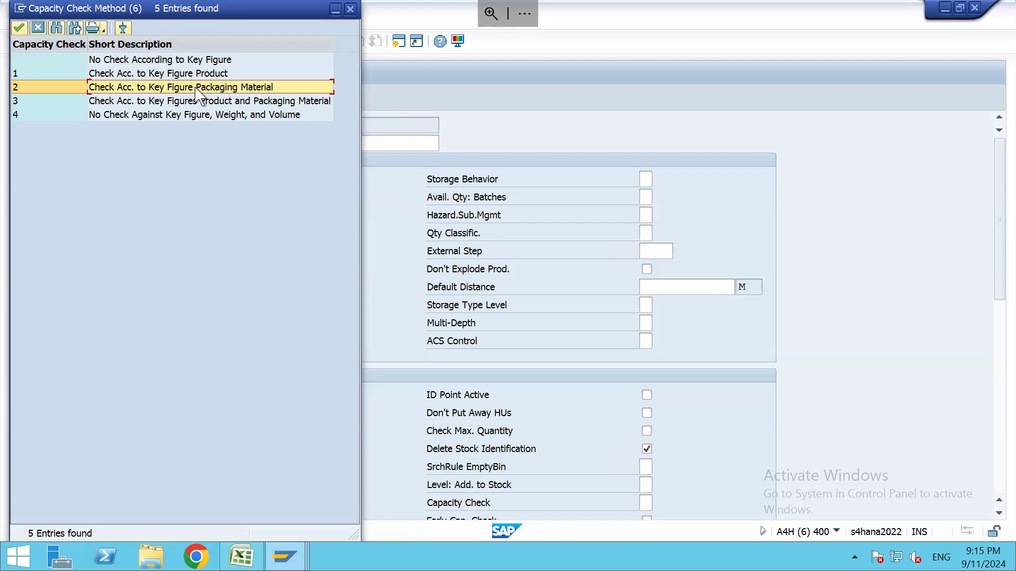
pyautogui.click(190, 74)
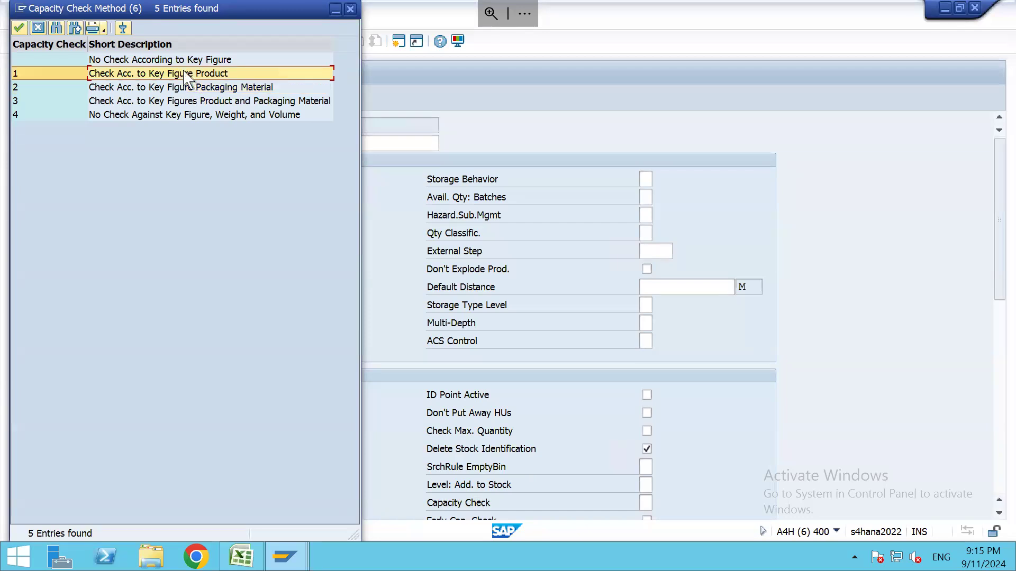
pyautogui.click(188, 105)
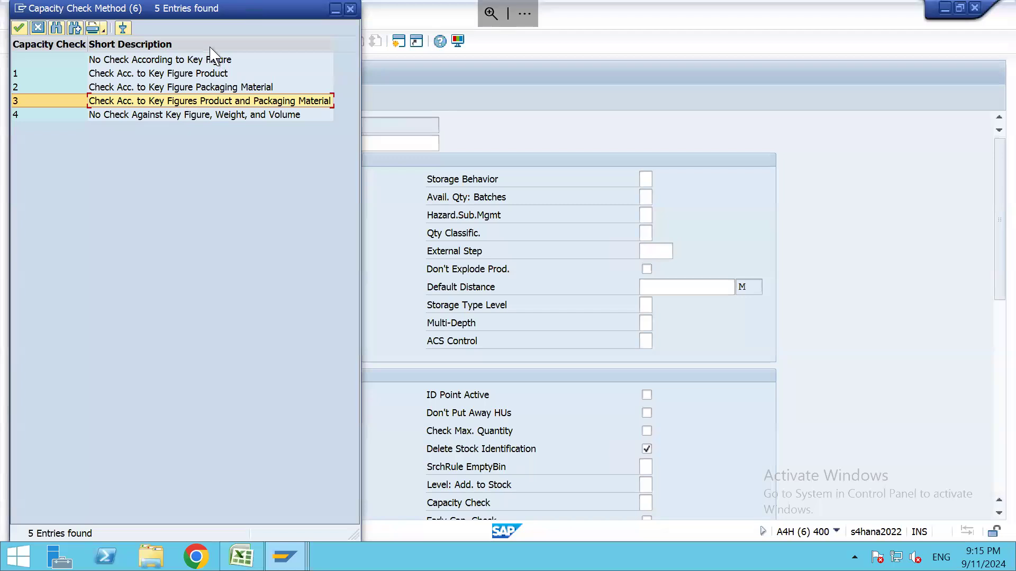
pyautogui.click(198, 77)
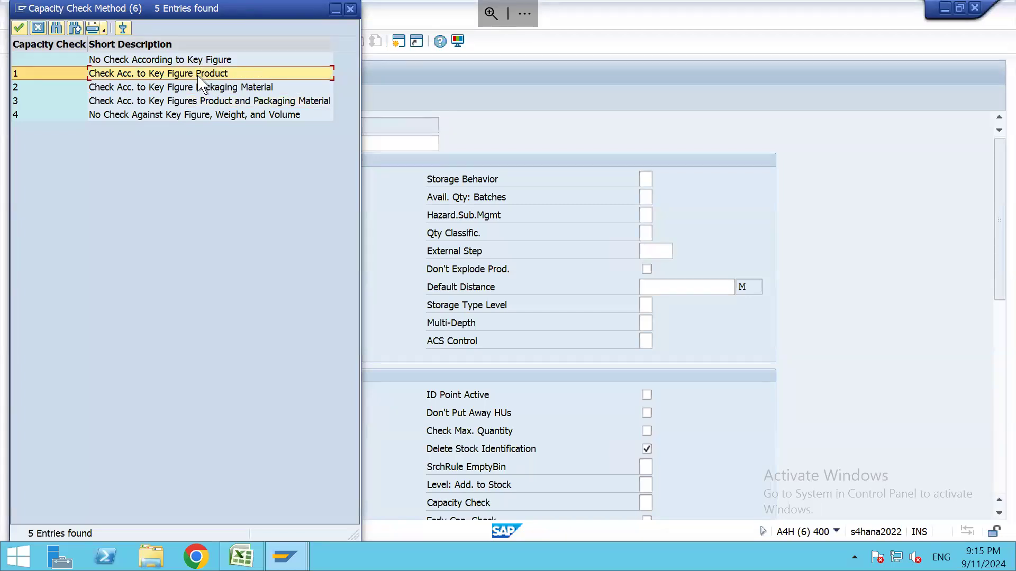
pyautogui.click(350, 9)
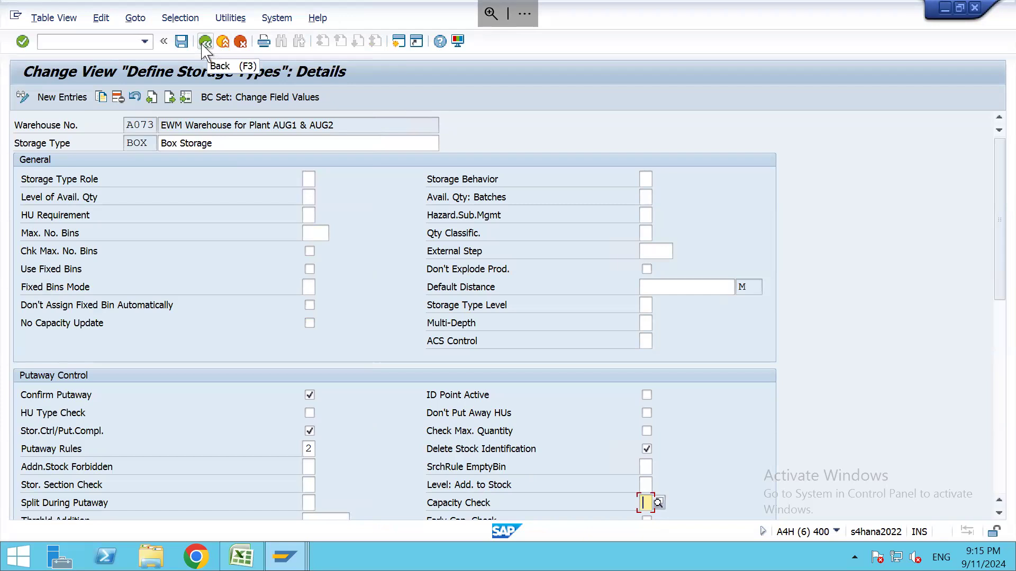
# Examine the Split During Putaway setting of storage type BOX, then return to the storage types overview
pyautogui.scroll(-1, 999, 305)
pyautogui.moveTo(999, 306); pyautogui.dragTo(1000, 367)
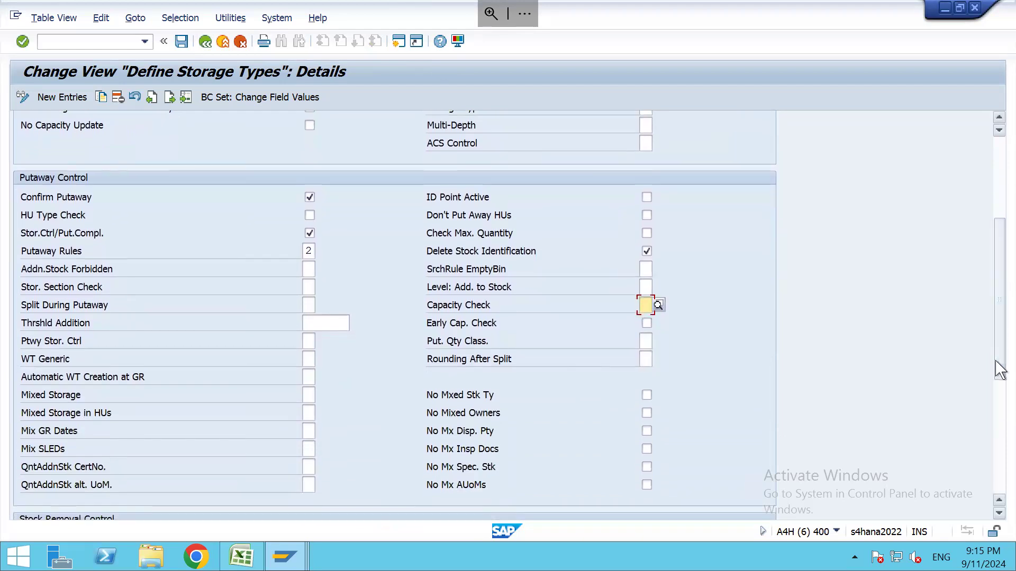
pyautogui.click(52, 309)
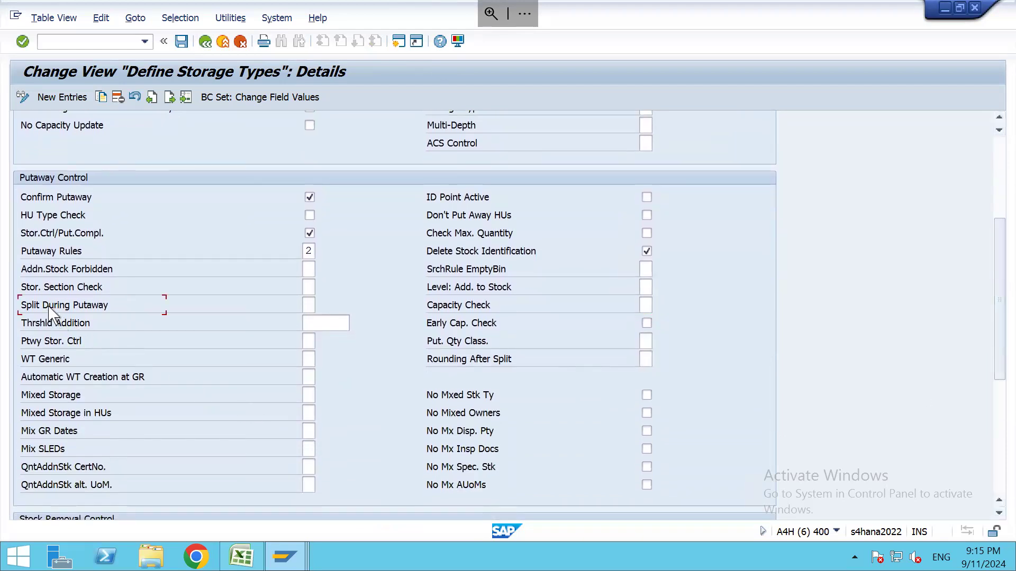
pyautogui.click(308, 306)
pyautogui.click(68, 310)
pyautogui.click(206, 41)
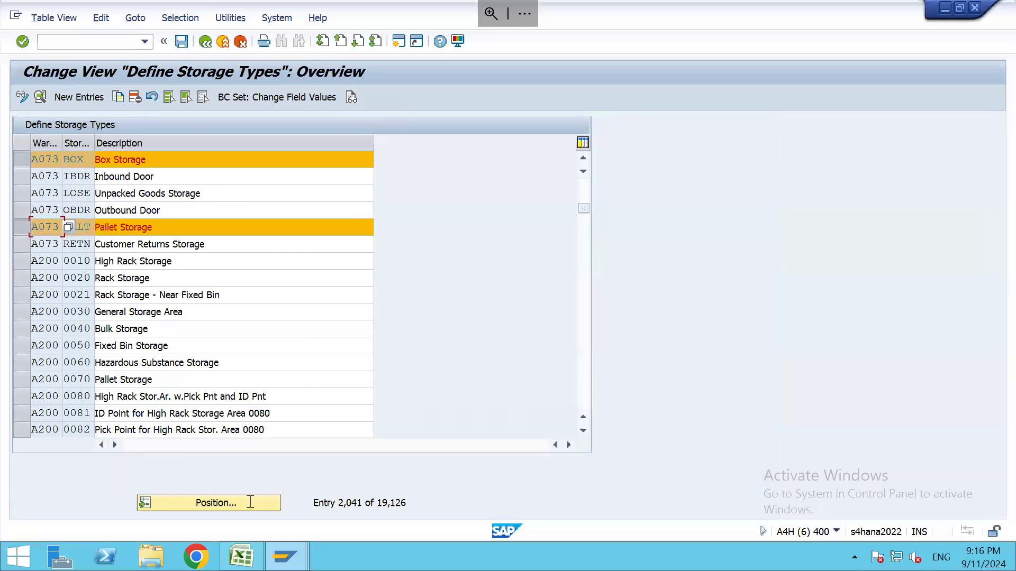
# Switch to the Master Data list workbook in Excel and select empty cell A65 below the existing data on the HUM sheet
pyautogui.moveTo(247, 563)
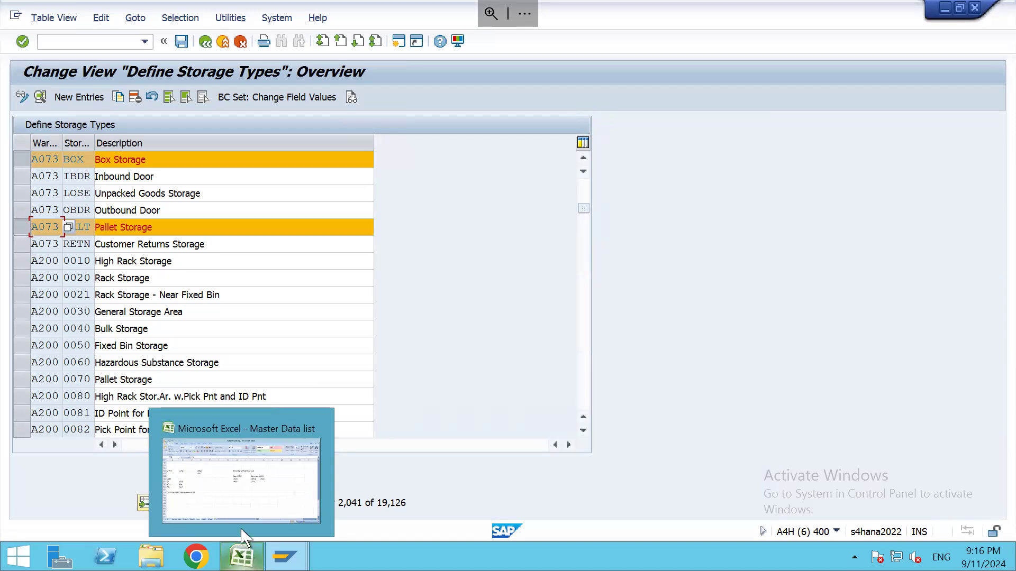
pyautogui.click(241, 511)
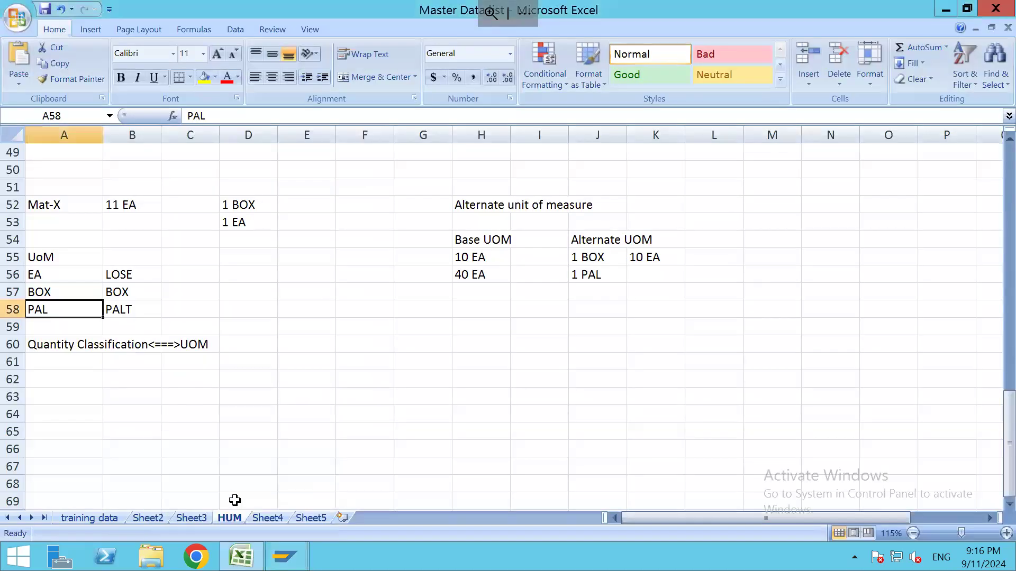
pyautogui.click(158, 431)
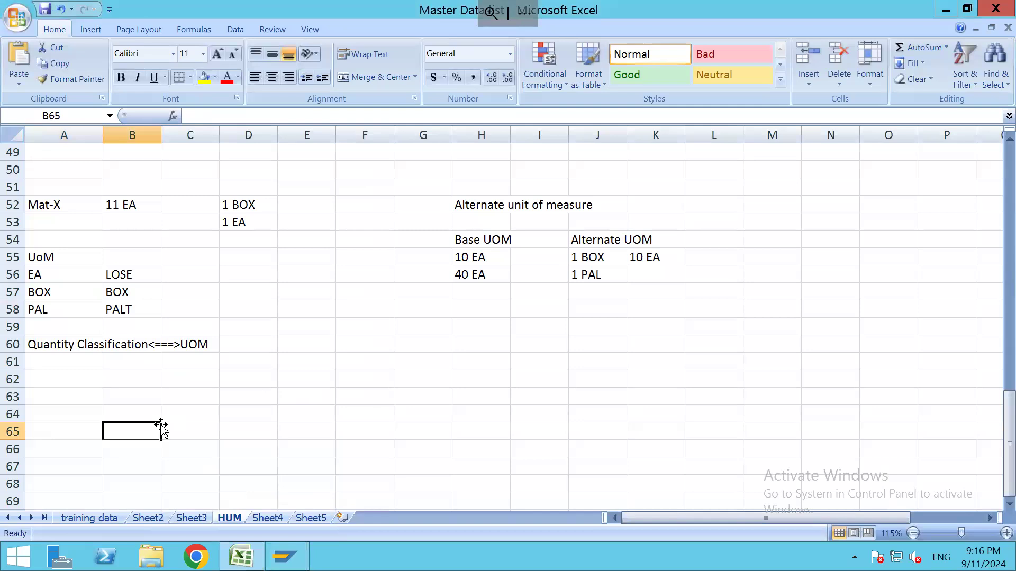
pyautogui.click(116, 377)
pyautogui.scroll(-3, 117, 377)
pyautogui.scroll(-2, 117, 377)
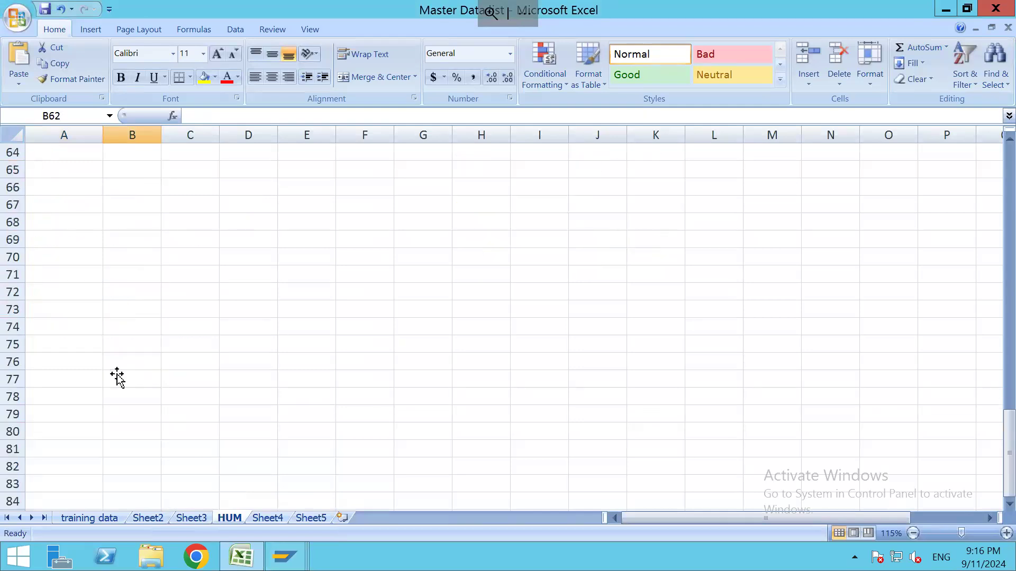
pyautogui.click(61, 172)
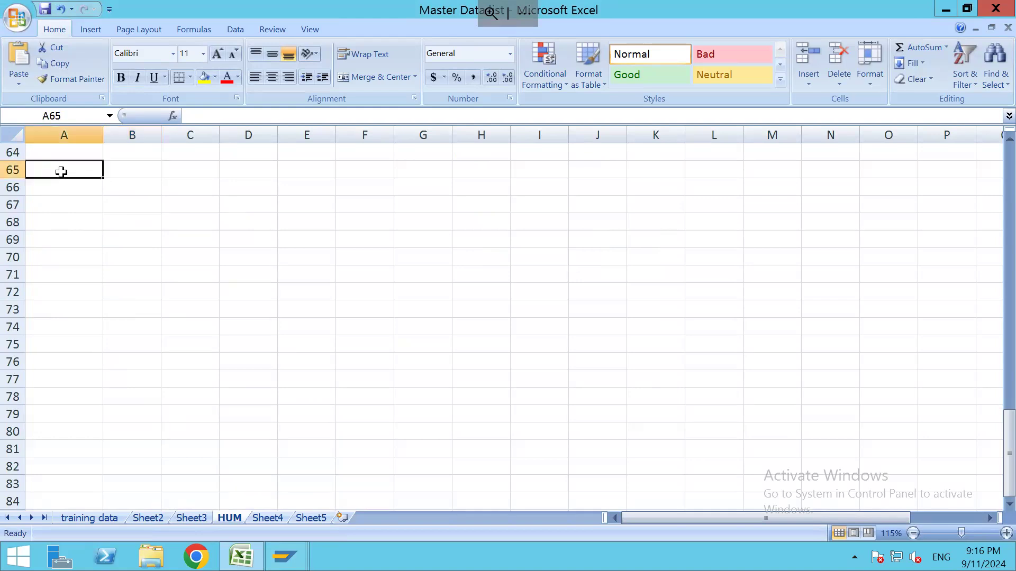
# Enter the heading "Assignemnt" in cell A65 and move on to cell A67
pyautogui.write('aSSIGNMENT')
pyautogui.press('BackSpace')
pyautogui.press('BackSpace')
pyautogui.press('BackSpace')
pyautogui.press('BackSpace')
pyautogui.press('BackSpace')
pyautogui.press('BackSpace')
pyautogui.press('BackSpace')
pyautogui.press('BackSpace')
pyautogui.press('BackSpace')
pyautogui.press('BackSpace')
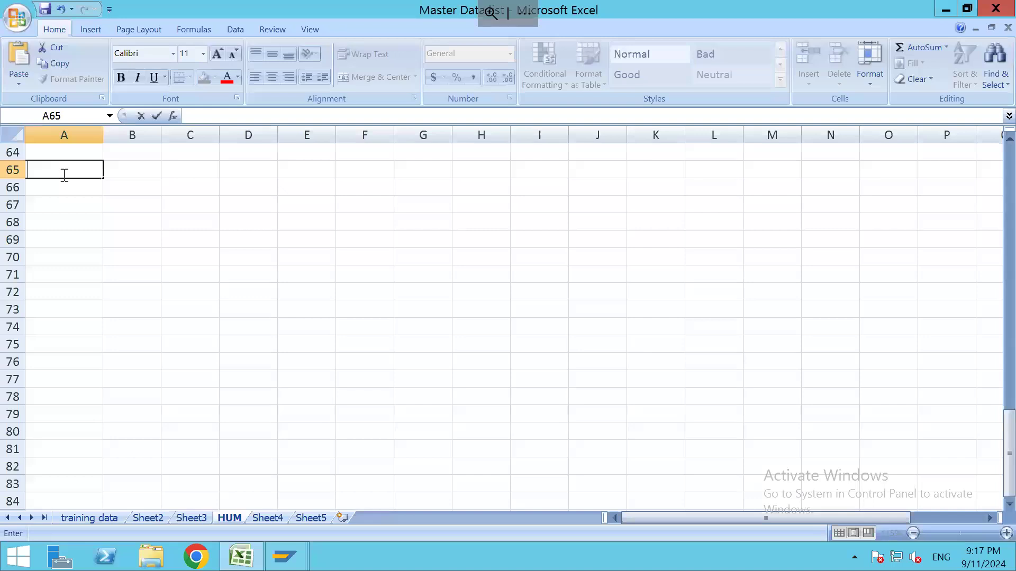
pyautogui.write('Assignemnt')
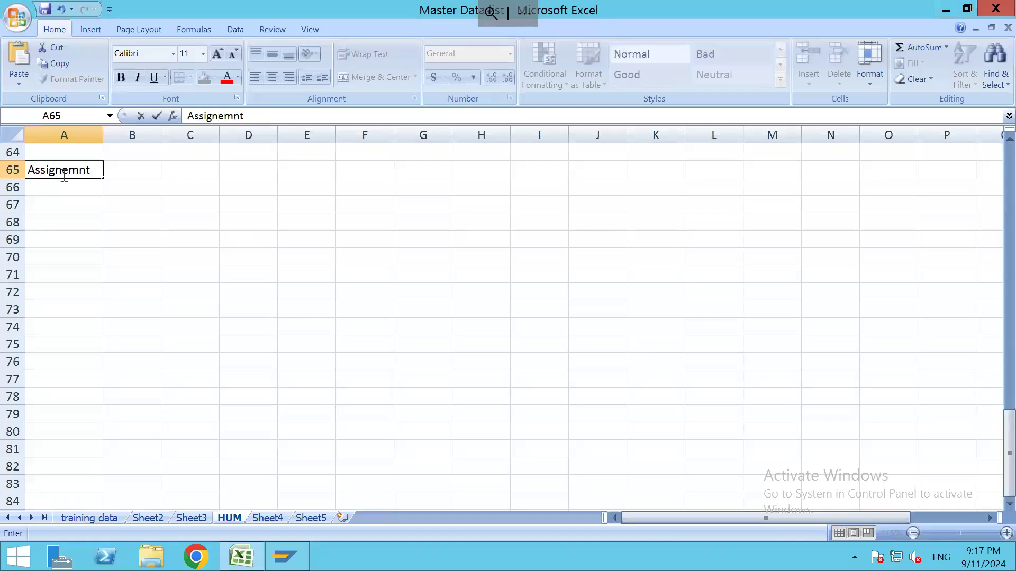
pyautogui.press('Return')
pyautogui.press('Return')
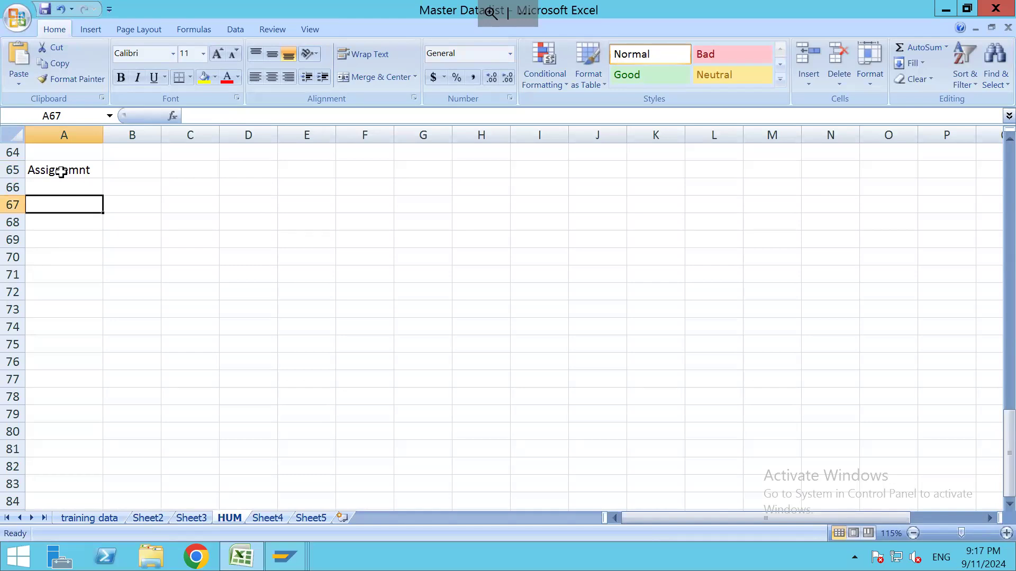
# Enter "1. Create Purchase Order" in cell A67 as the first task of the assignment
pyautogui.write('PO')
pyautogui.press('BackSpace')
pyautogui.write('urchase Ord')
pyautogui.press('BackSpace')
pyautogui.press('BackSpace')
pyautogui.press('BackSpace')
pyautogui.press('BackSpace')
pyautogui.press('BackSpace')
pyautogui.press('BackSpace')
pyautogui.press('BackSpace')
pyautogui.press('BackSpace')
pyautogui.press('BackSpace')
pyautogui.press('BackSpace')
pyautogui.press('BackSpace')
pyautogui.press('BackSpace')
pyautogui.write('1. Create Purchase Order')
pyautogui.press('Return')
# List Mat-X and Mat-Y in cells A68 and A69 with a quantity of 10 EA each in column B
pyautogui.write('Mat-X')
pyautogui.press('Return')
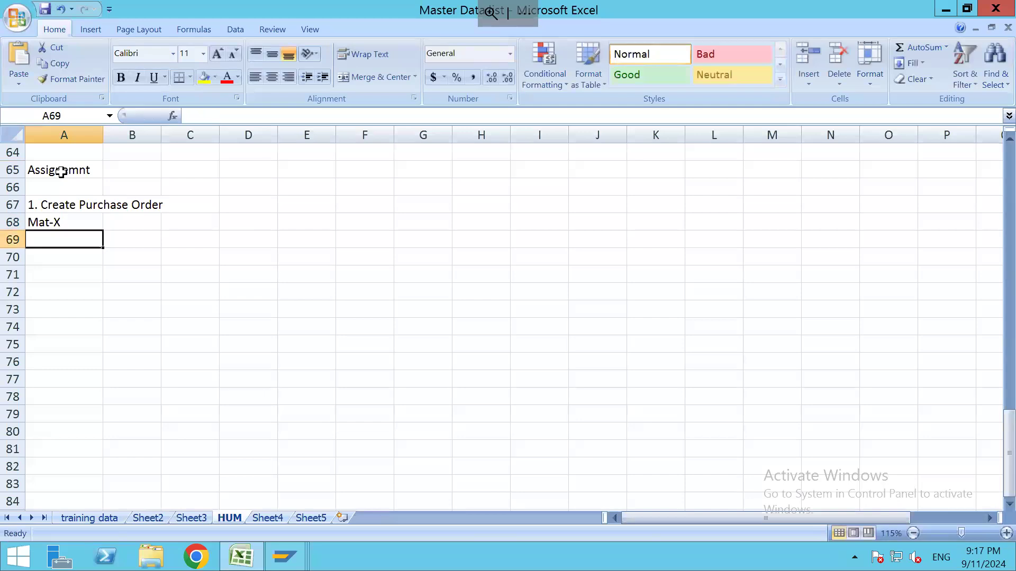
pyautogui.write('Mat-Y')
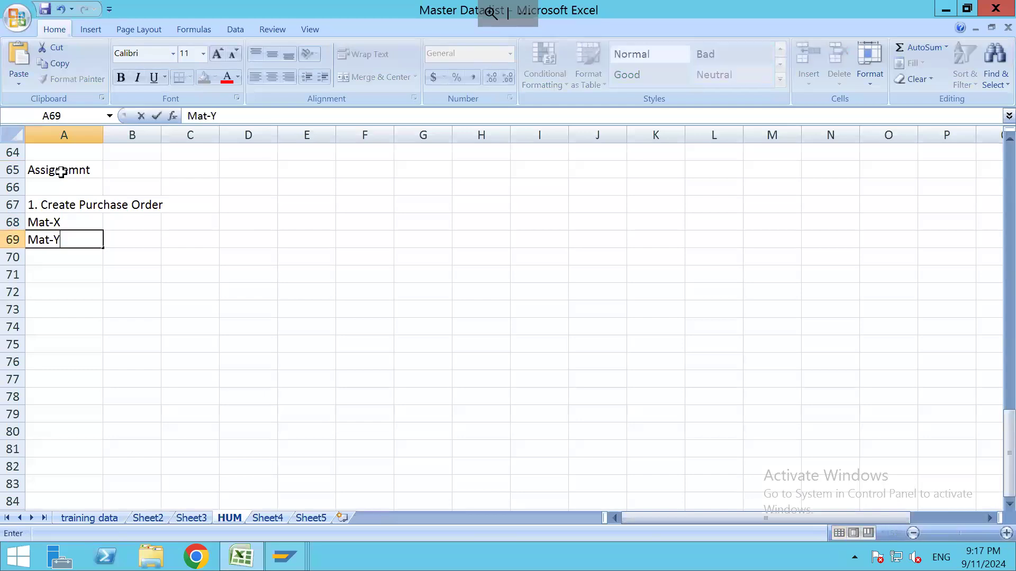
pyautogui.press('Tab')
pyautogui.press('Up')
pyautogui.press('Right')
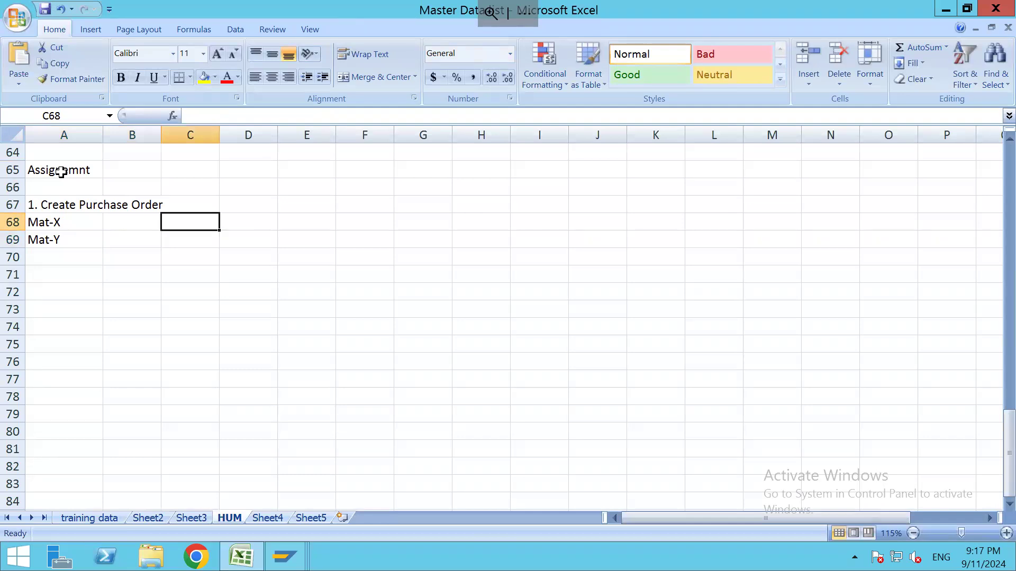
pyautogui.press('Left')
pyautogui.write('10 EA')
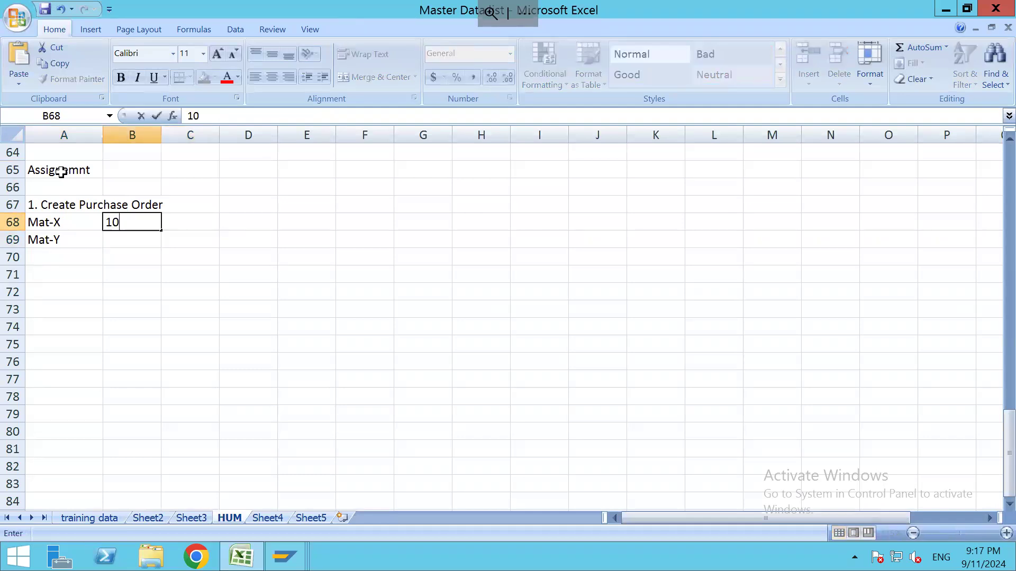
pyautogui.press('Return')
pyautogui.write('10 E')
pyautogui.press('BackSpace')
pyautogui.write('EA')
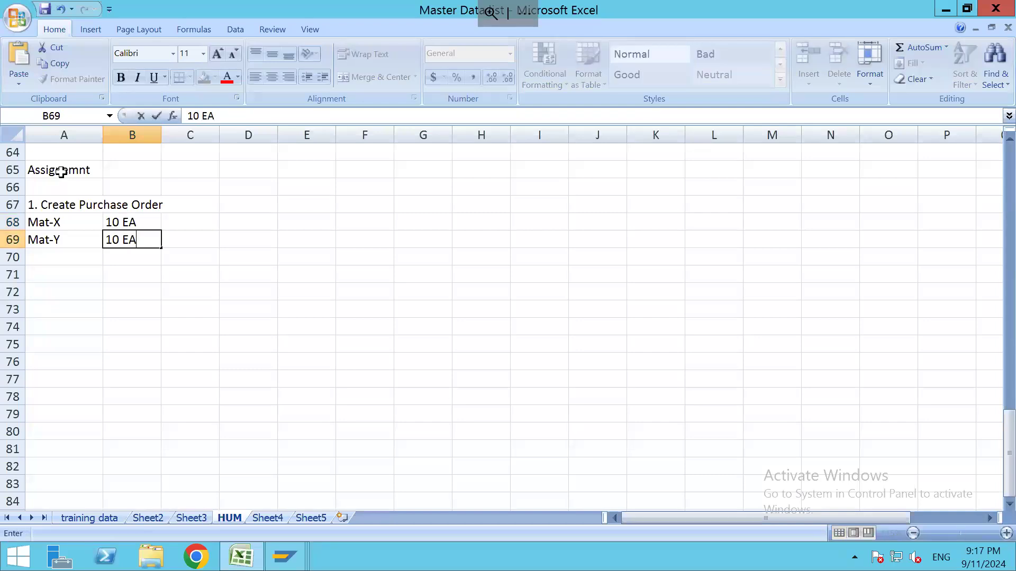
# Enter plant AUG1 as text in cell D68 for the Mat-X row, replacing the automatic date conversion
pyautogui.press('Up')
pyautogui.press('Right')
pyautogui.press('Right')
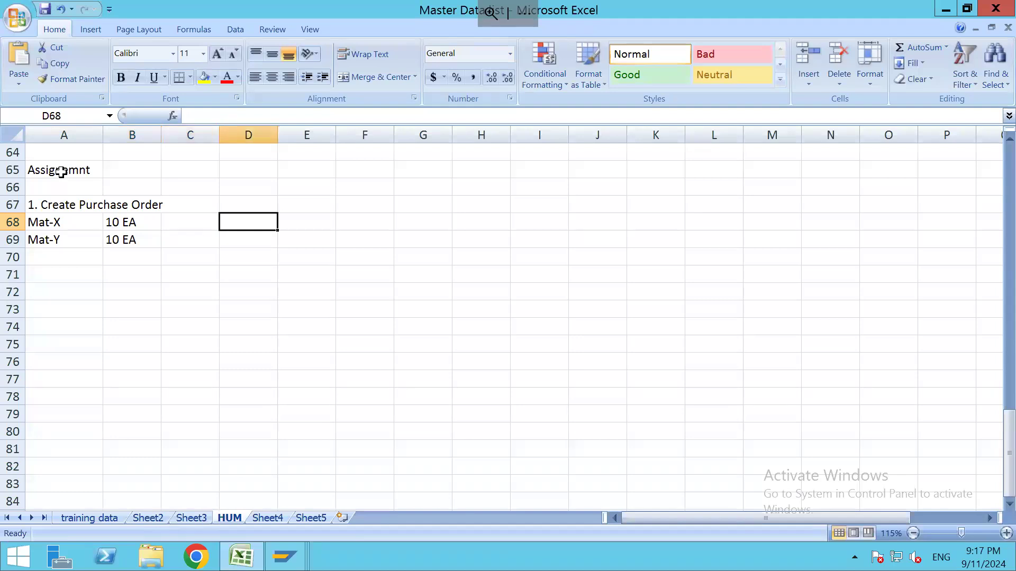
pyautogui.write('AUG1')
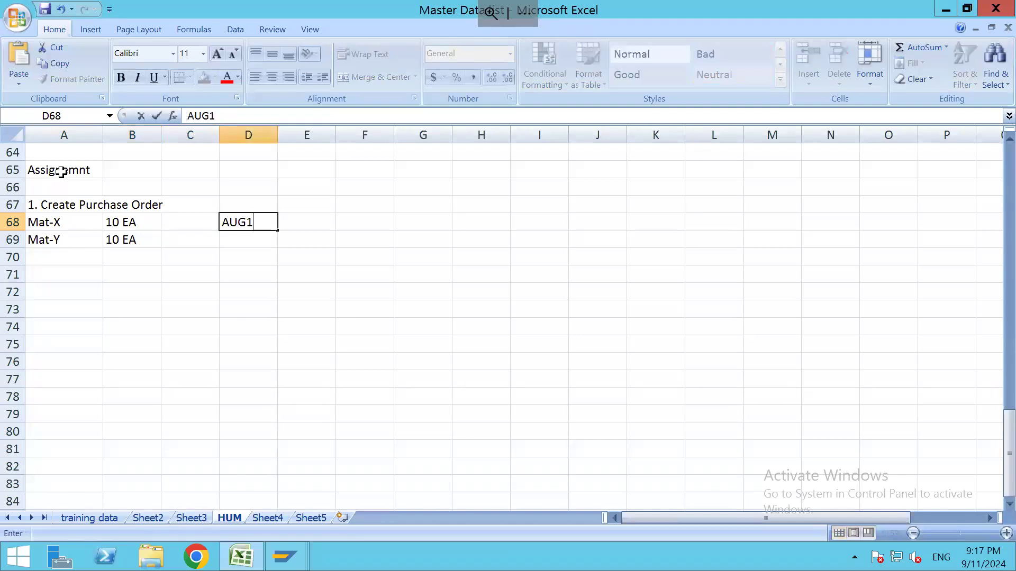
pyautogui.press('Return')
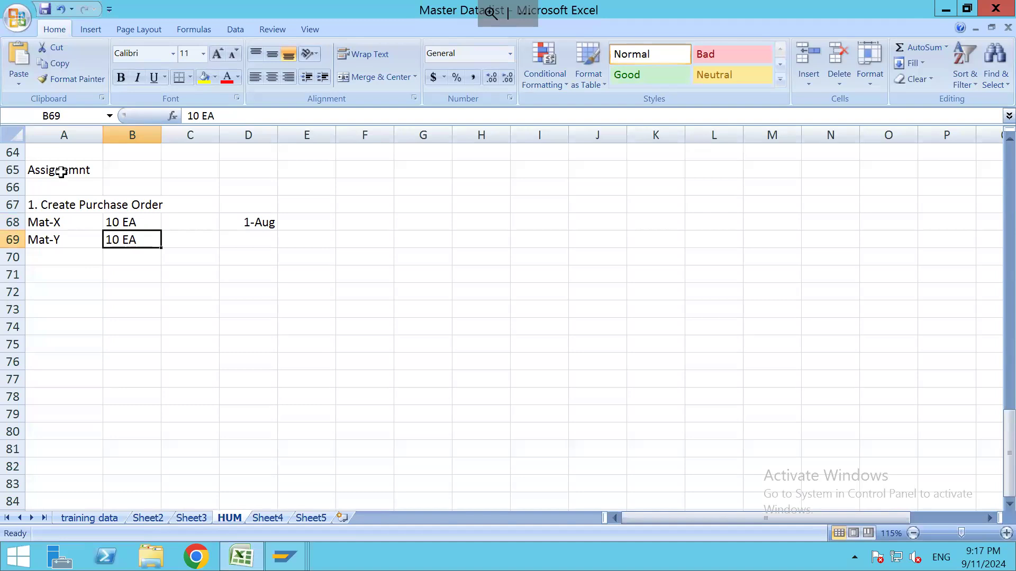
pyautogui.hotkey('ctrl', 'z')
pyautogui.write("'AUG1")
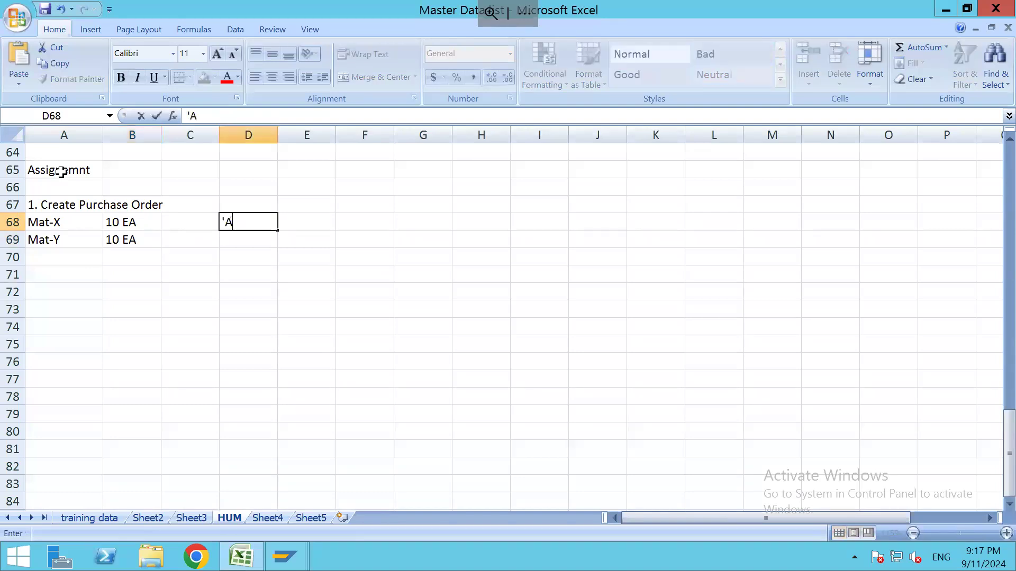
pyautogui.press('Return')
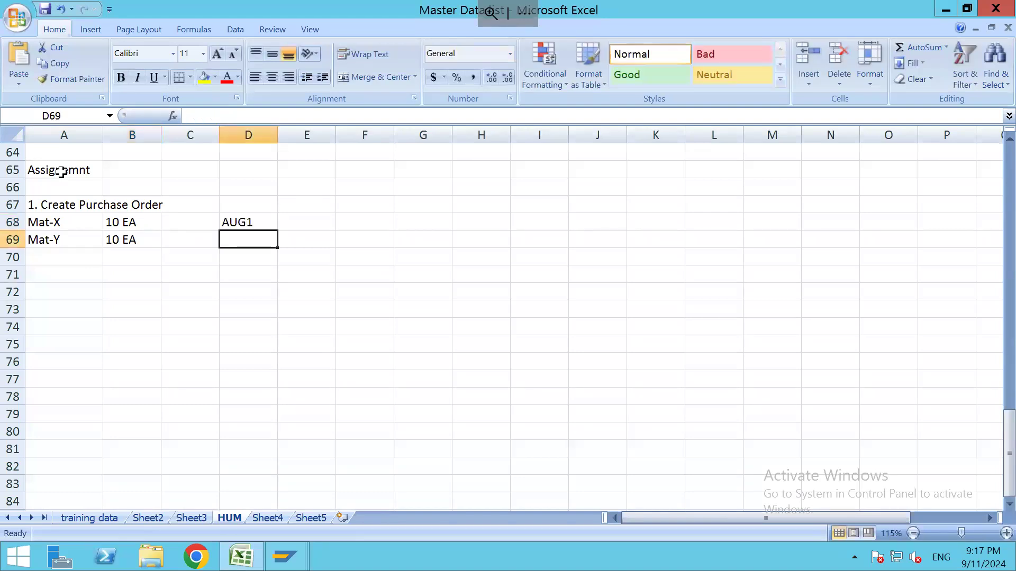
# Enter plant AUG2 as text in cell D69 for the Mat-Y row
pyautogui.write("'AUG2")
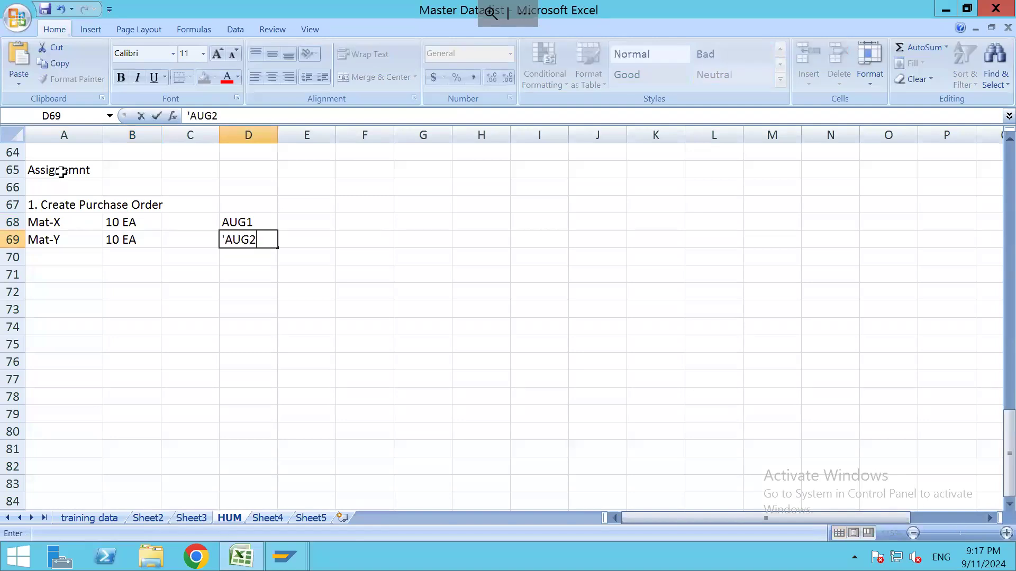
pyautogui.press('Return')
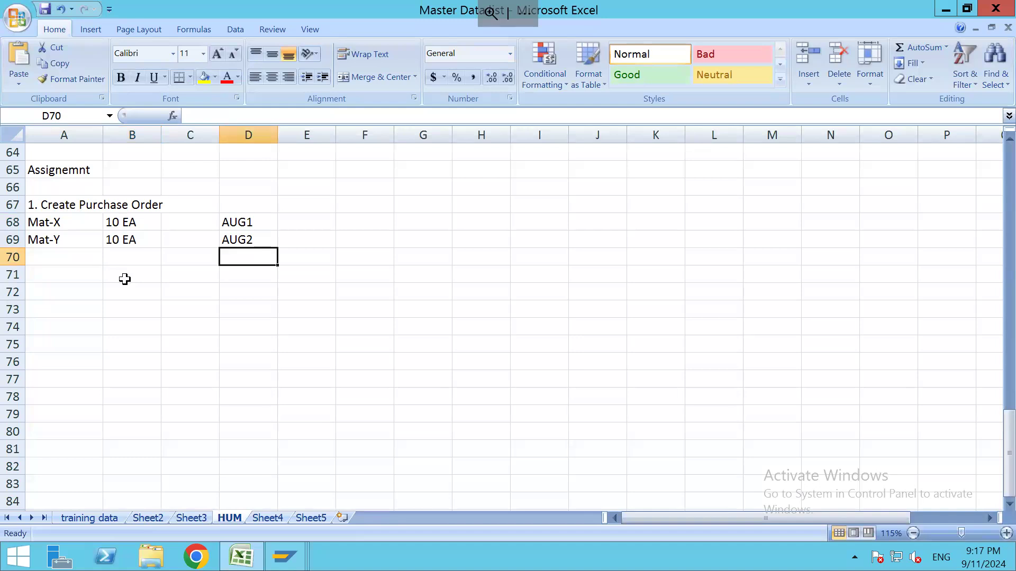
pyautogui.moveTo(77, 223); pyautogui.dragTo(238, 226)
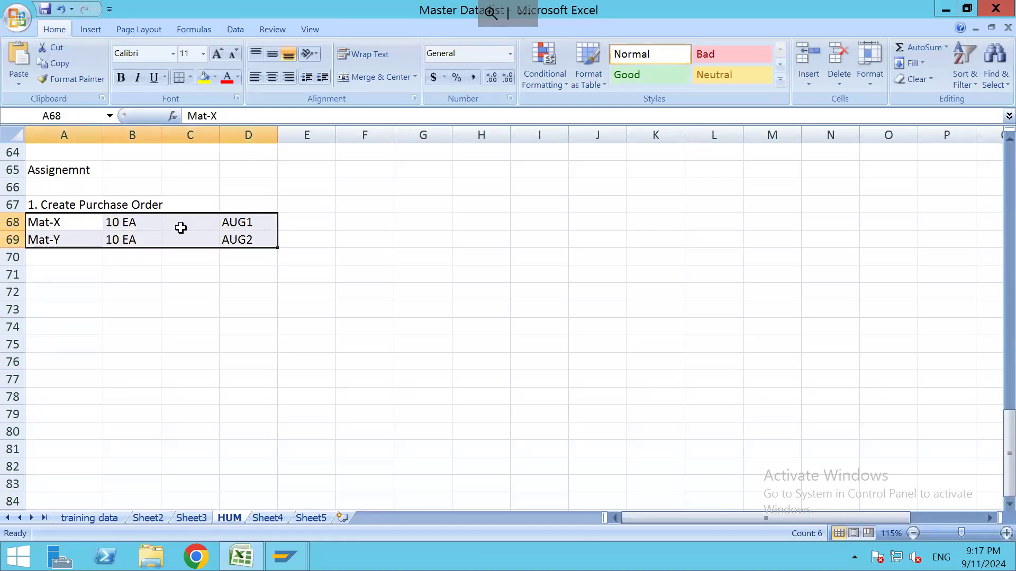
pyautogui.click(65, 224)
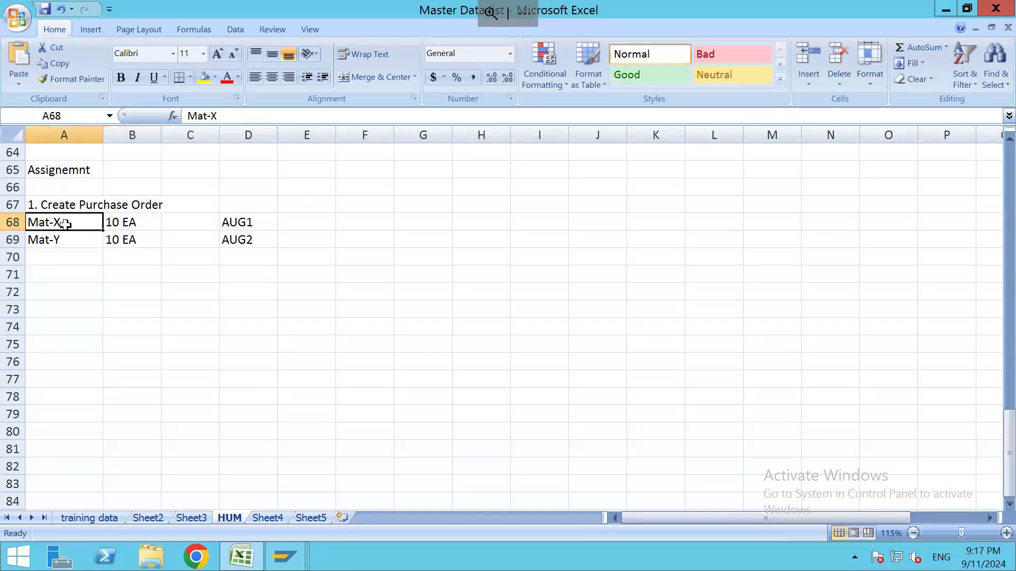
pyautogui.click(251, 228)
pyautogui.click(247, 238)
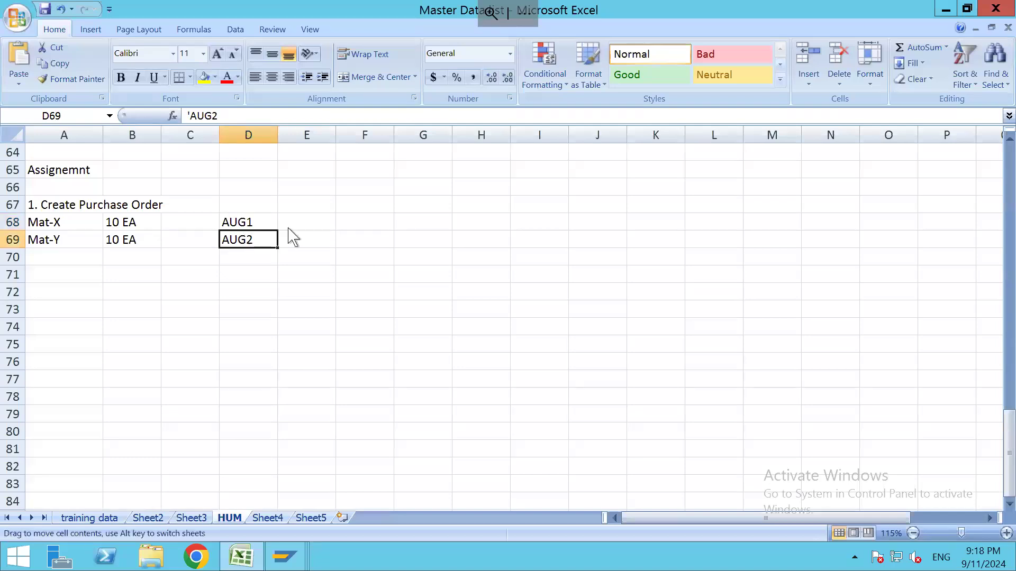
pyautogui.click(290, 276)
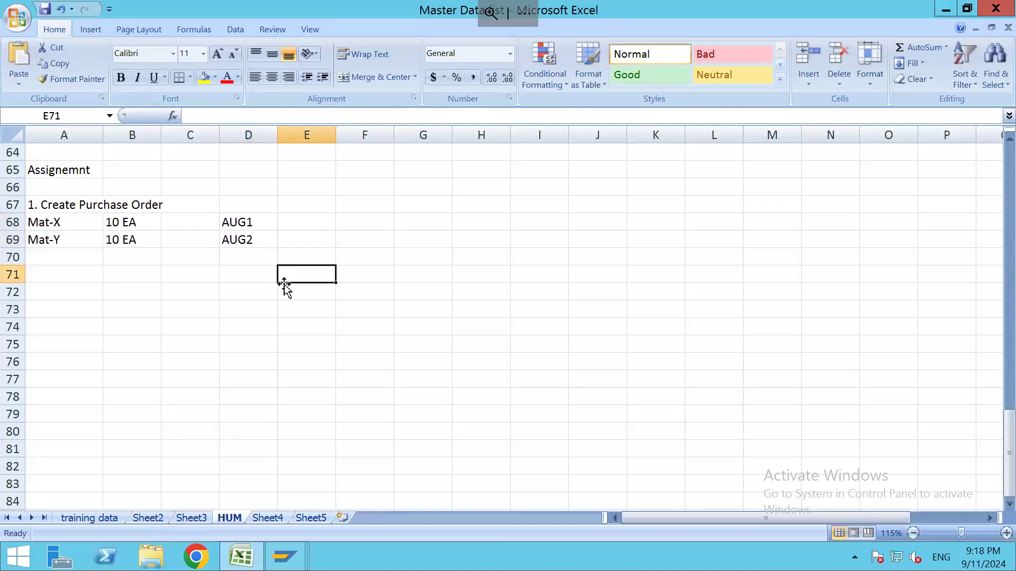
# Add the heading "Storage Types" in cell F67 and list PLANT1 and PLANT2 beneath it in F68 and F69
pyautogui.click(356, 201)
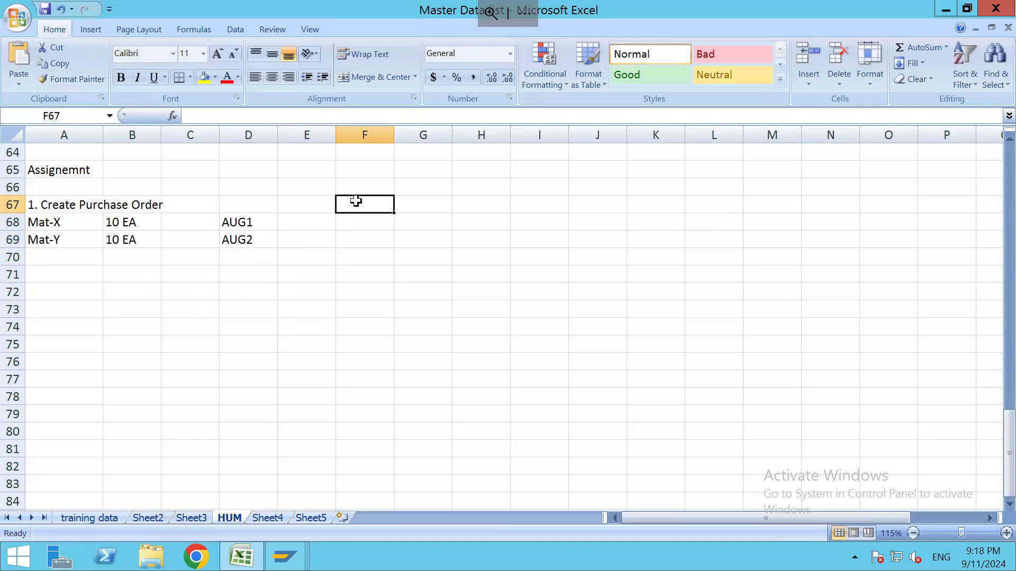
pyautogui.write('Storage ')
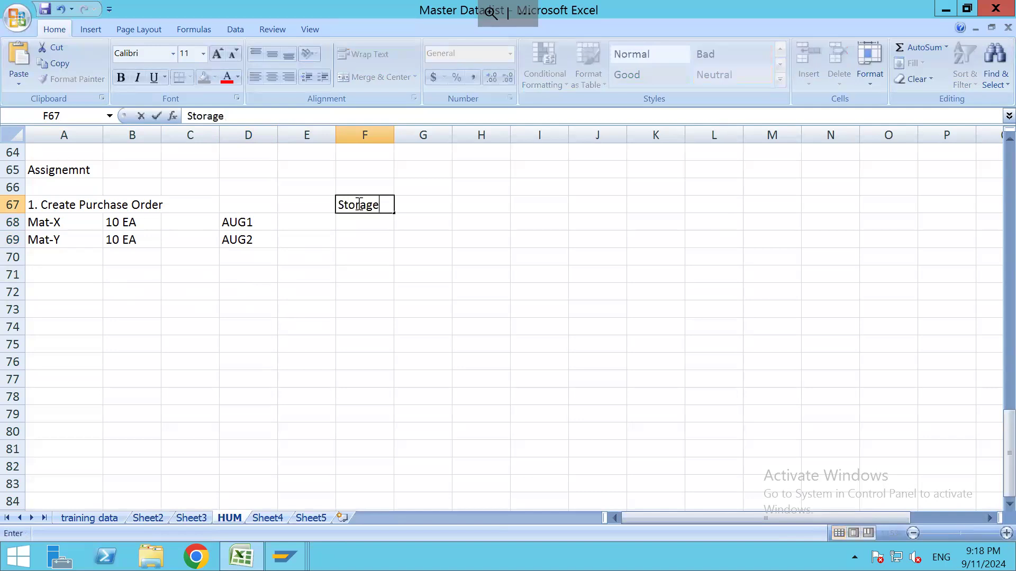
pyautogui.write('Types')
pyautogui.press('Return')
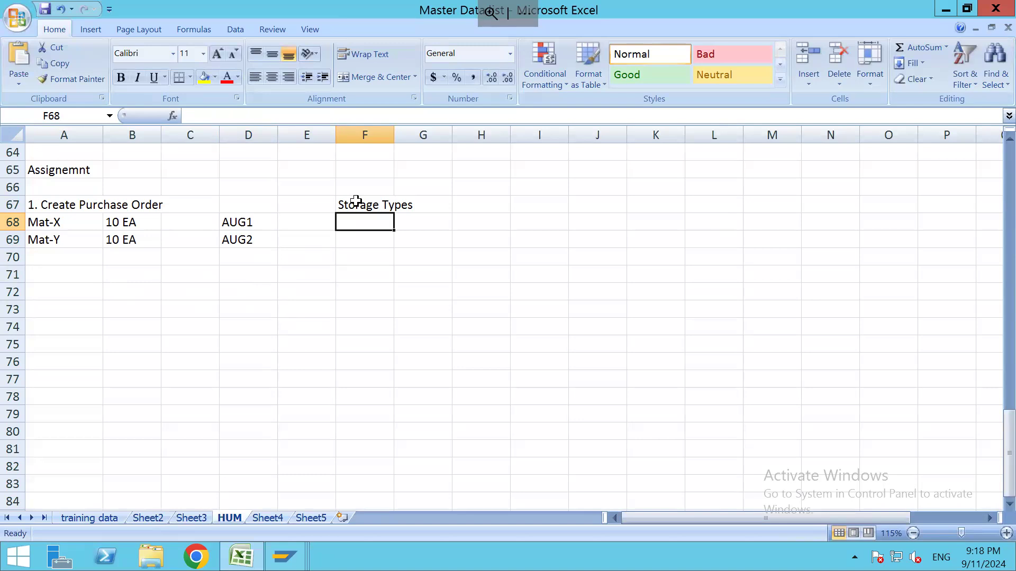
pyautogui.write('PLANT1')
pyautogui.press('Return')
pyautogui.write('PLANT2')
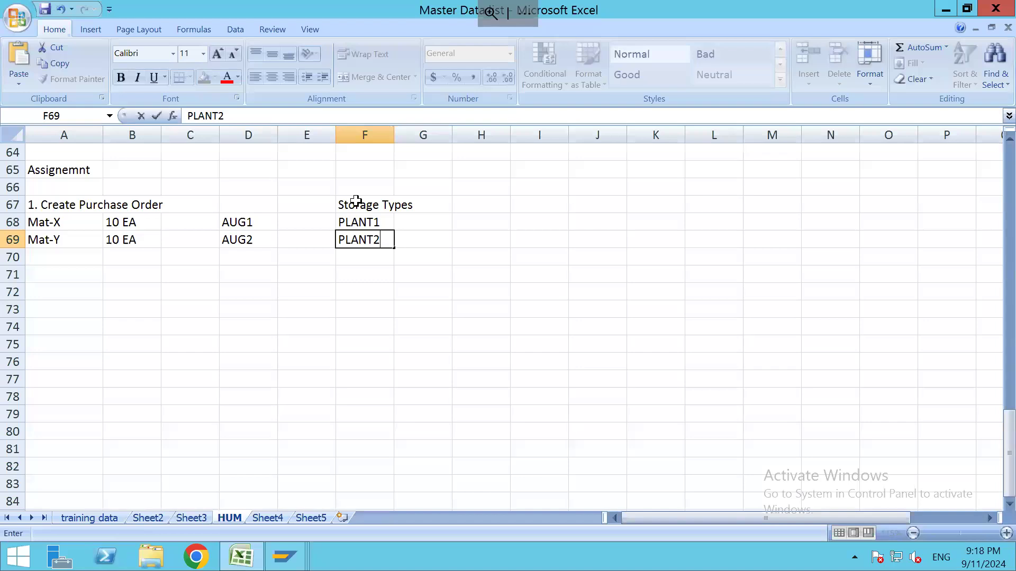
pyautogui.click(456, 236)
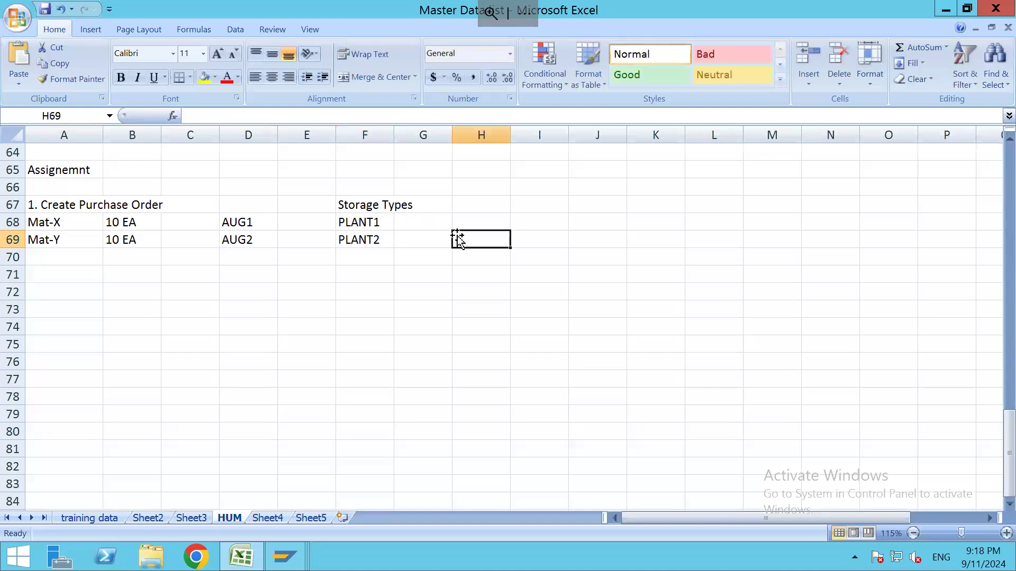
# Draw a straight arrow from AUG1 in cell D68 to PLANT1 in F68, starting just after the AUG1 text
pyautogui.click(100, 29)
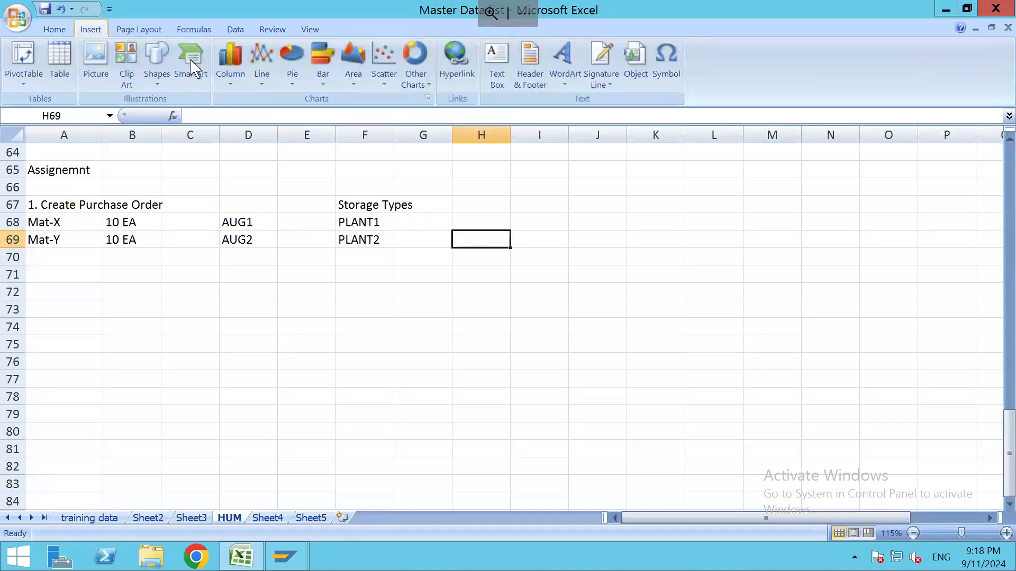
pyautogui.click(157, 91)
pyautogui.click(201, 114)
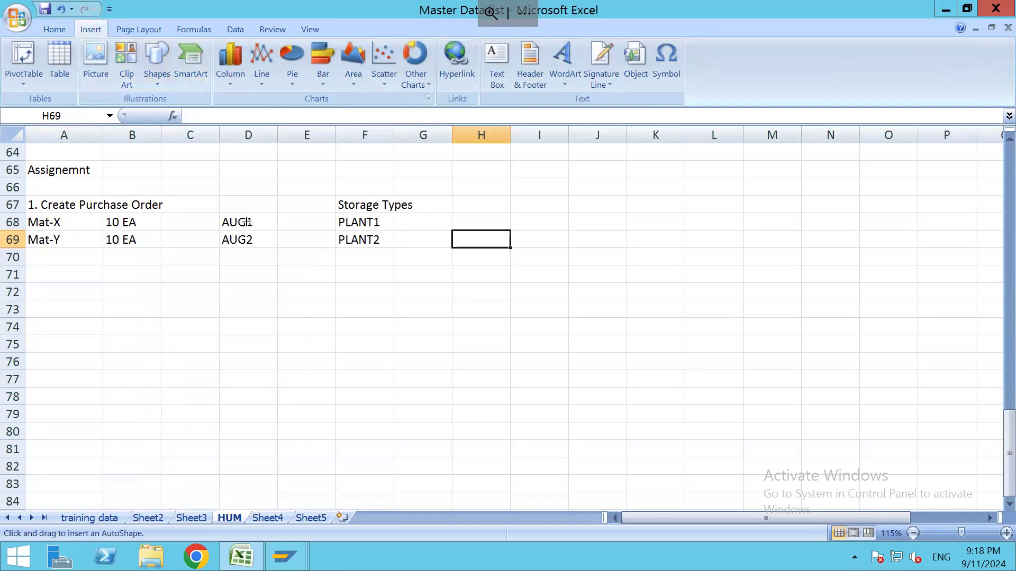
pyautogui.moveTo(252, 222); pyautogui.dragTo(336, 222)
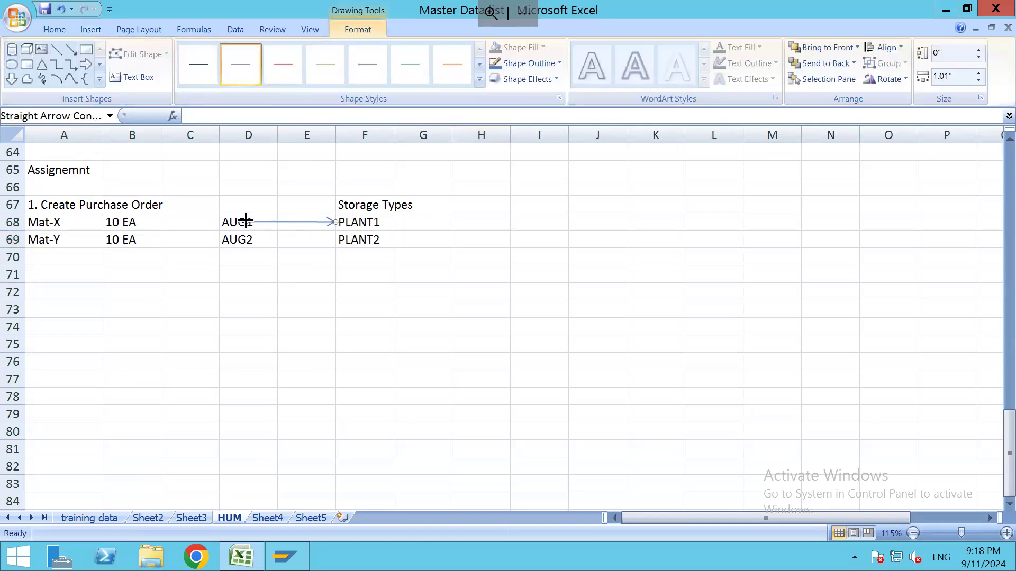
pyautogui.moveTo(256, 223); pyautogui.dragTo(256, 223)
# Make the storage types PLANT1 and PLANT2 in cells F68 and F69 bold
pyautogui.click(382, 222)
pyautogui.hotkey('ctrl', 'b')
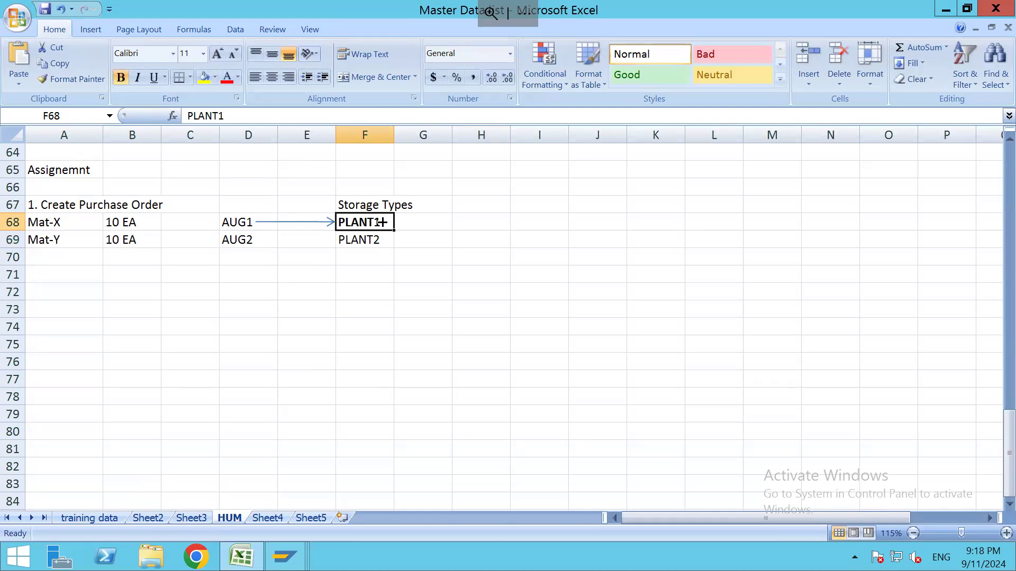
pyautogui.click(256, 240)
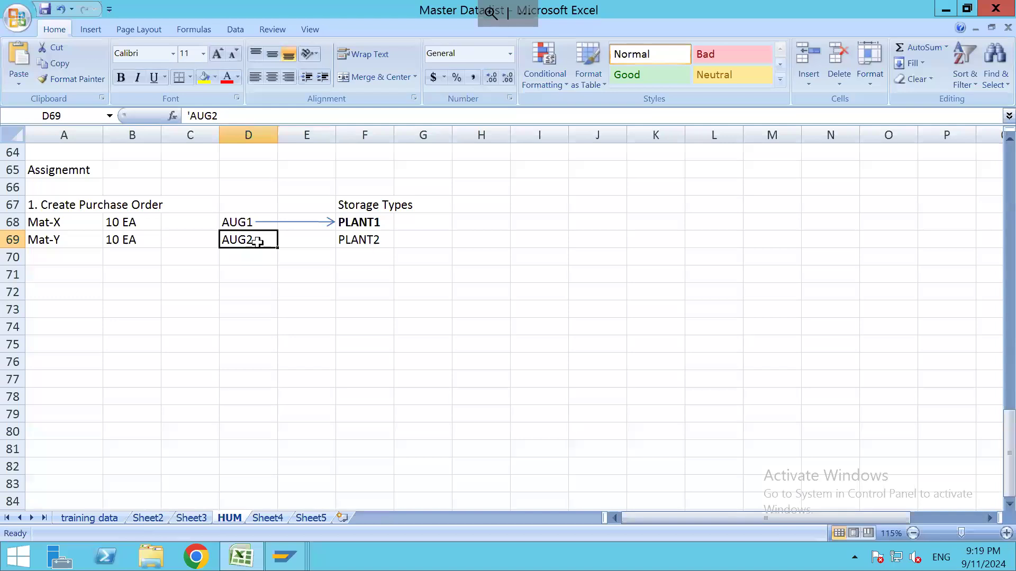
pyautogui.click(362, 241)
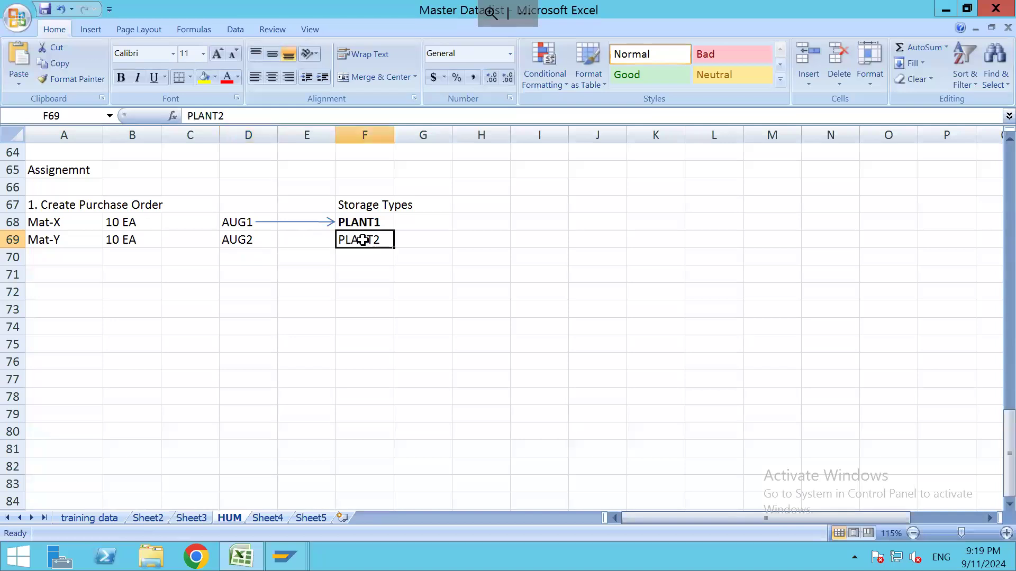
pyautogui.hotkey('ctrl', 'b')
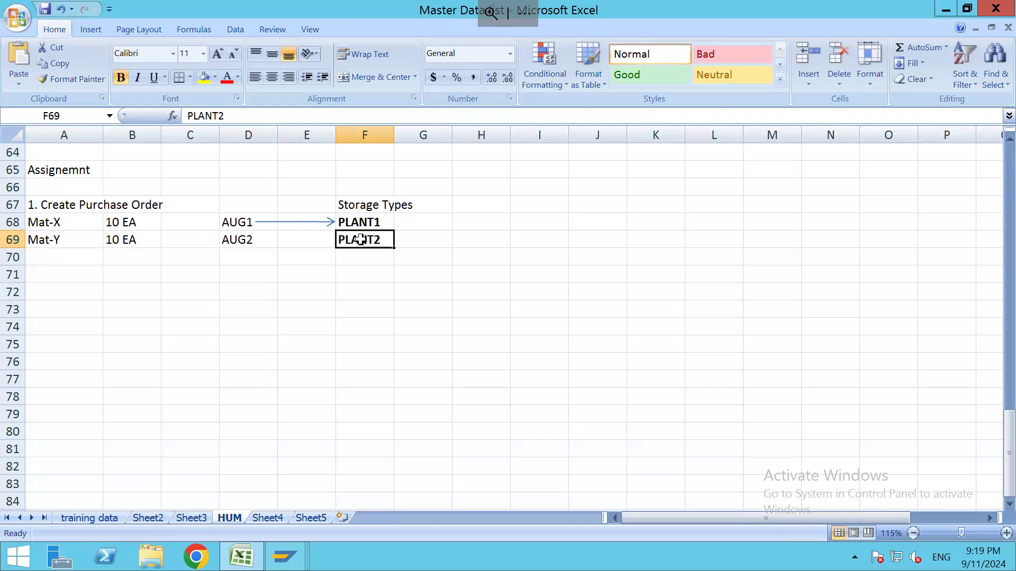
# Duplicate the AUG1 arrow and place the copy in row 69 so it leads from AUG2 to PLANT2
pyautogui.click(234, 221)
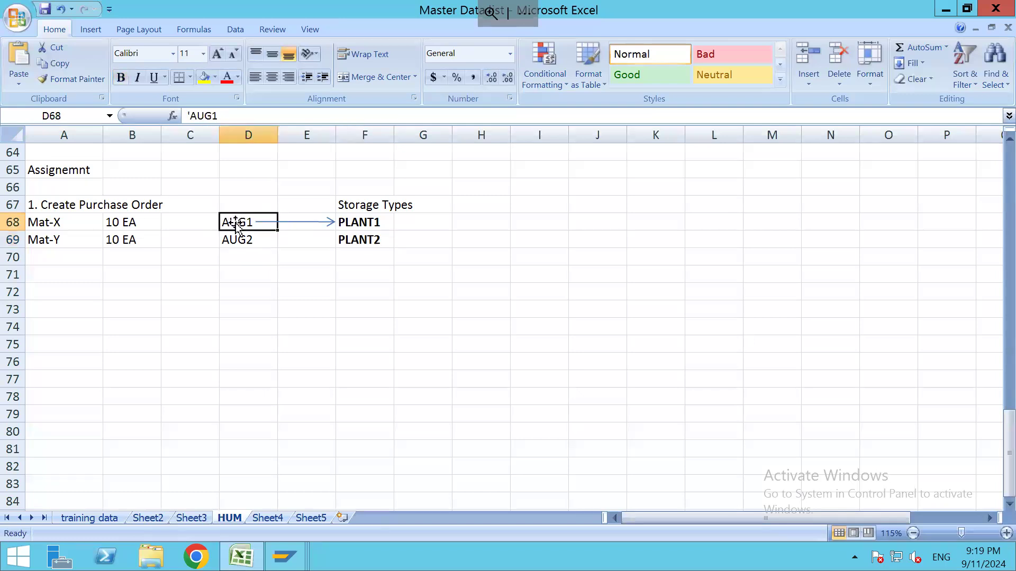
pyautogui.click(376, 223)
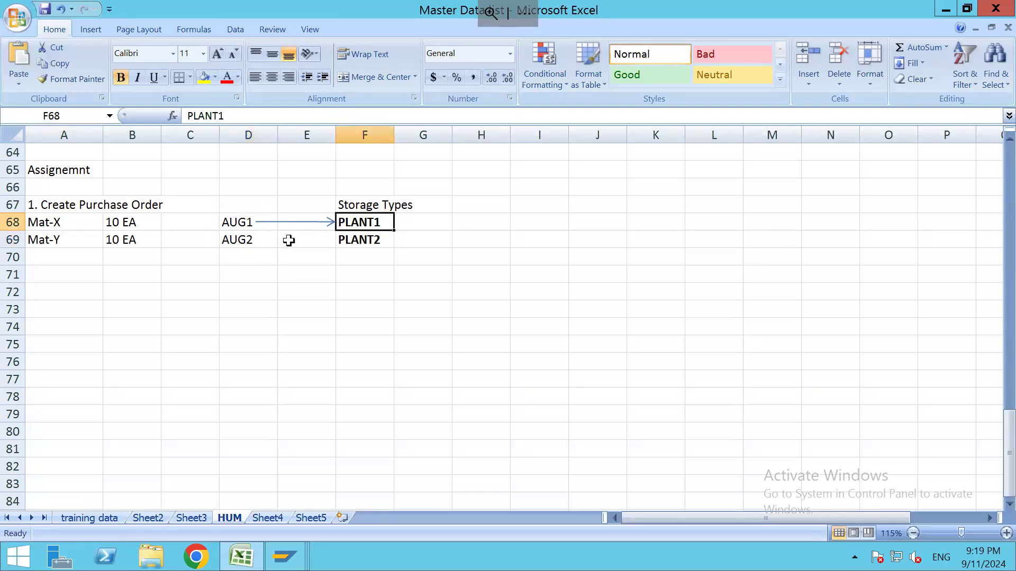
pyautogui.click(250, 242)
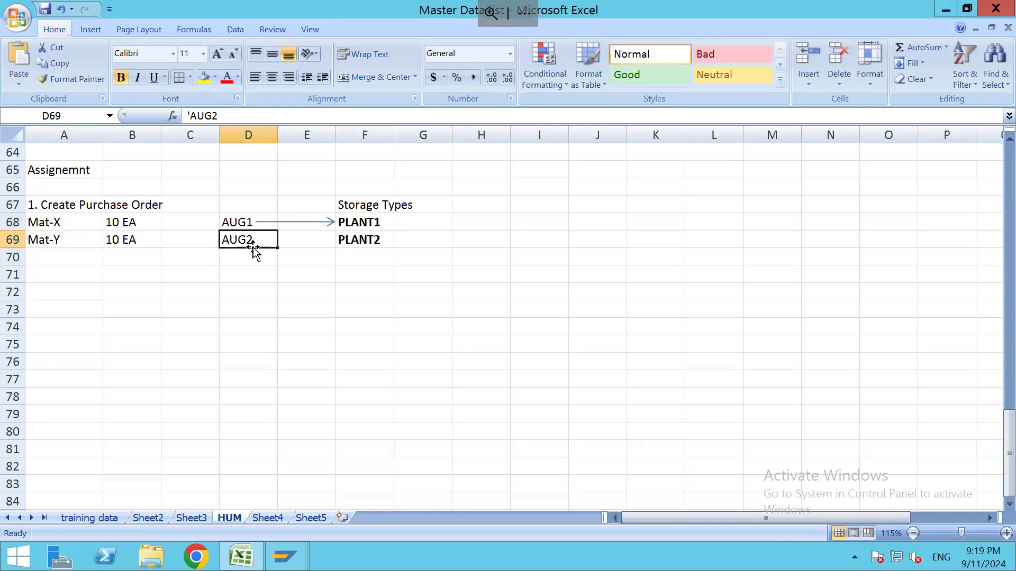
pyautogui.click(350, 242)
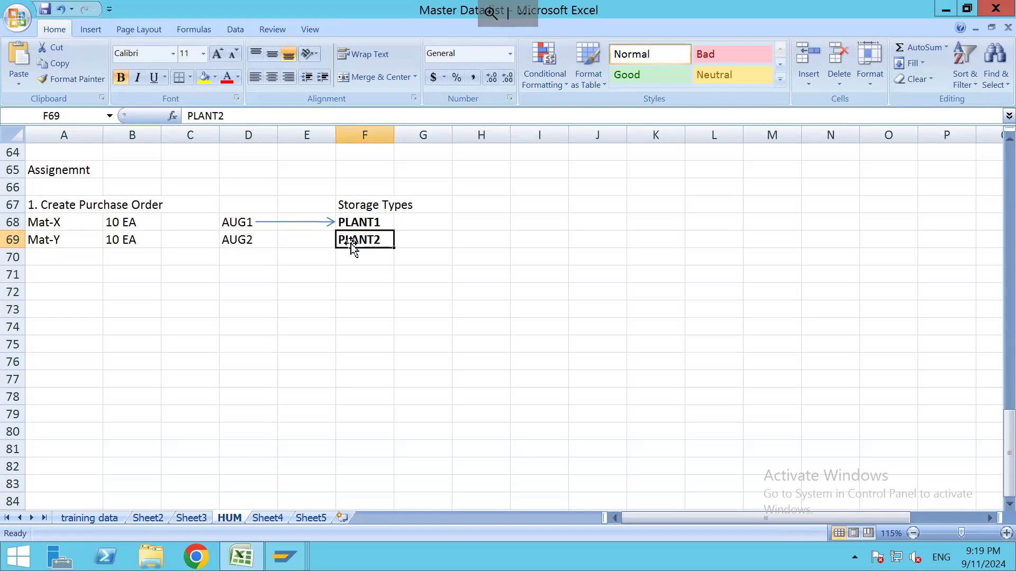
pyautogui.click(324, 222)
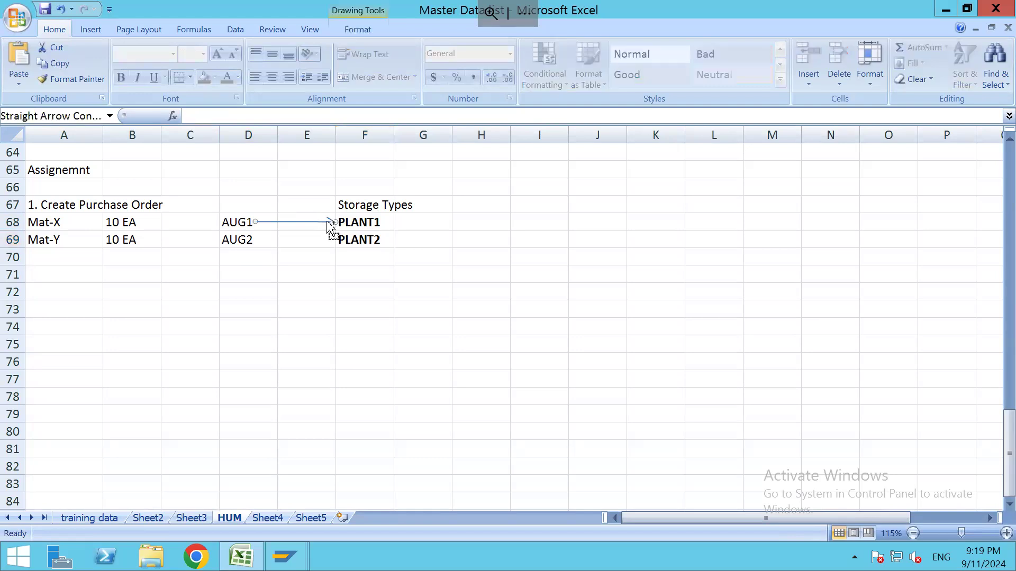
pyautogui.click(304, 242)
pyautogui.hotkey('ctrl', 'v')
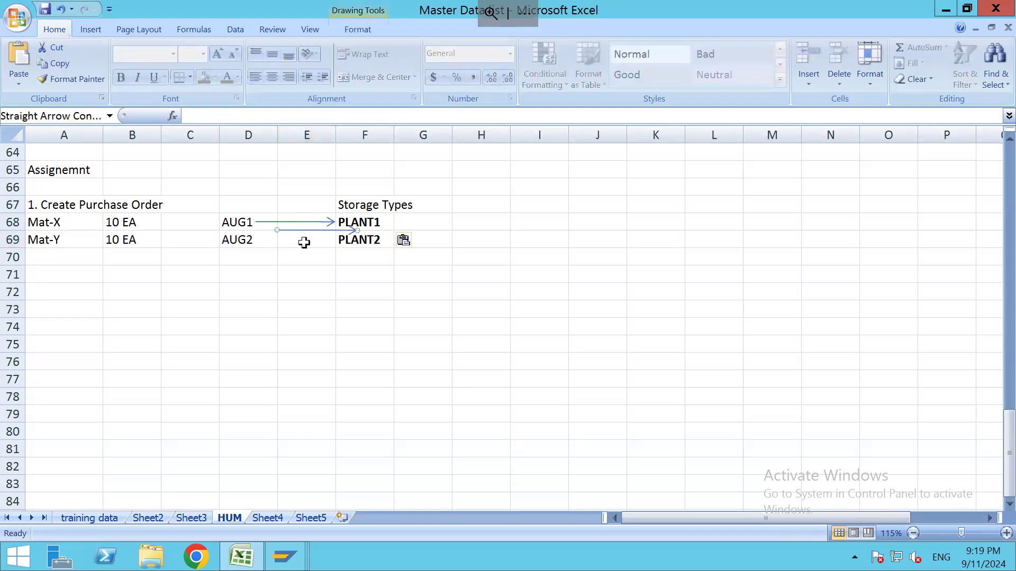
pyautogui.moveTo(301, 239); pyautogui.dragTo(295, 240)
pyautogui.click(313, 264)
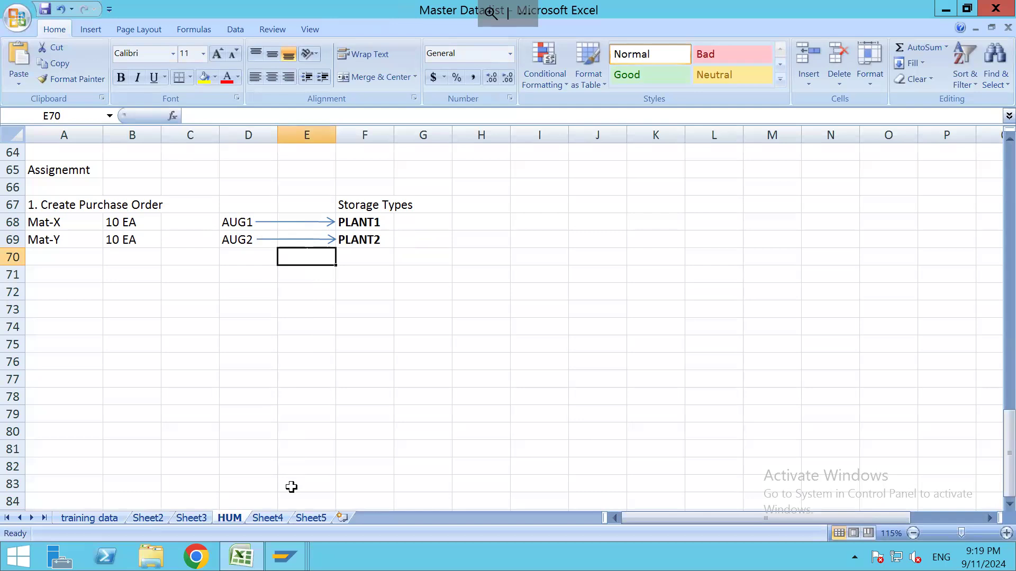
# Write the note "Plant as Supplier<===>Party Entitled to Dispose (PED)" in cell D72
pyautogui.moveTo(285, 556)
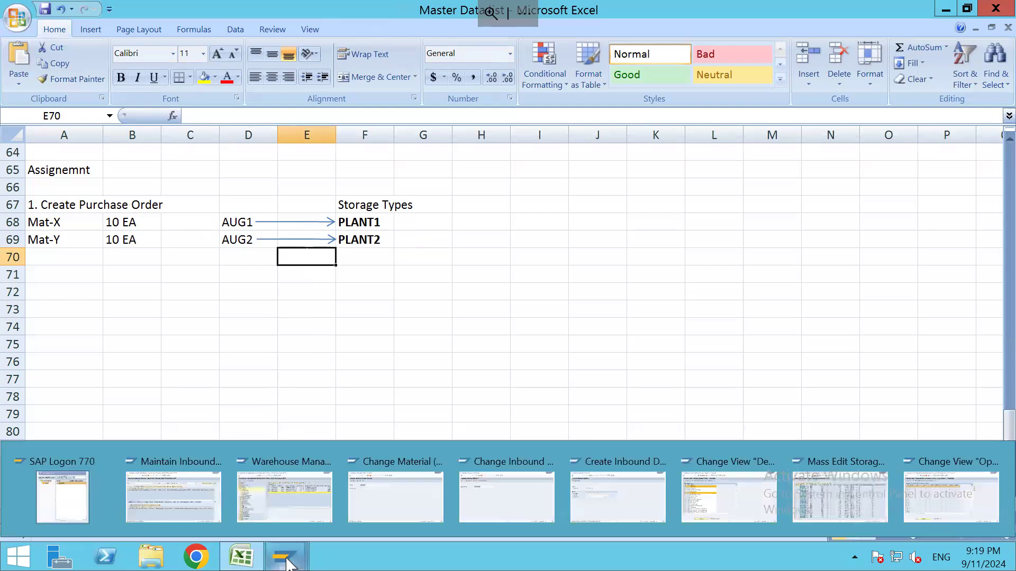
pyautogui.click(228, 223)
pyautogui.click(233, 240)
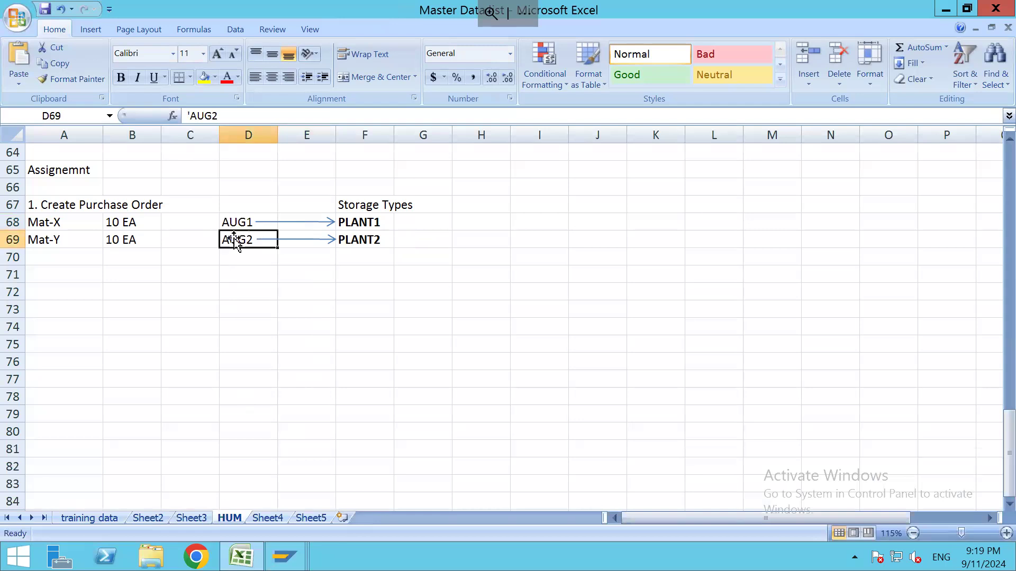
pyautogui.click(244, 290)
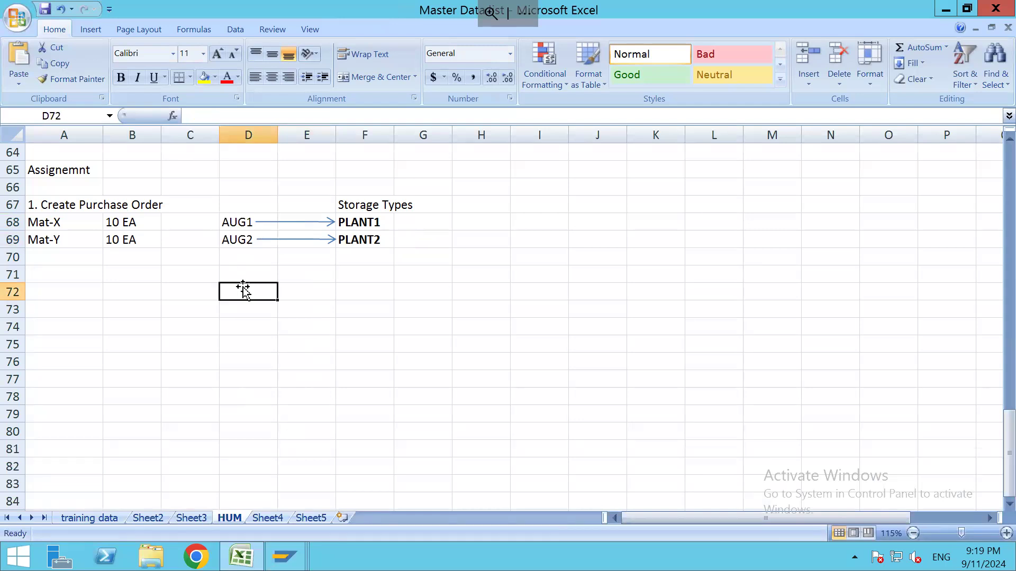
pyautogui.write('Plant')
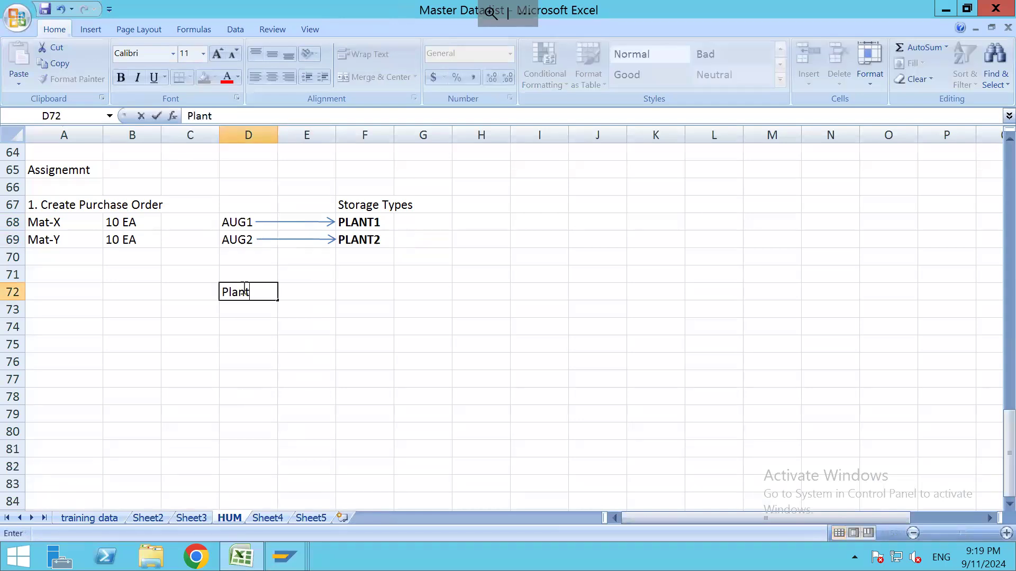
pyautogui.write(' as Supplier')
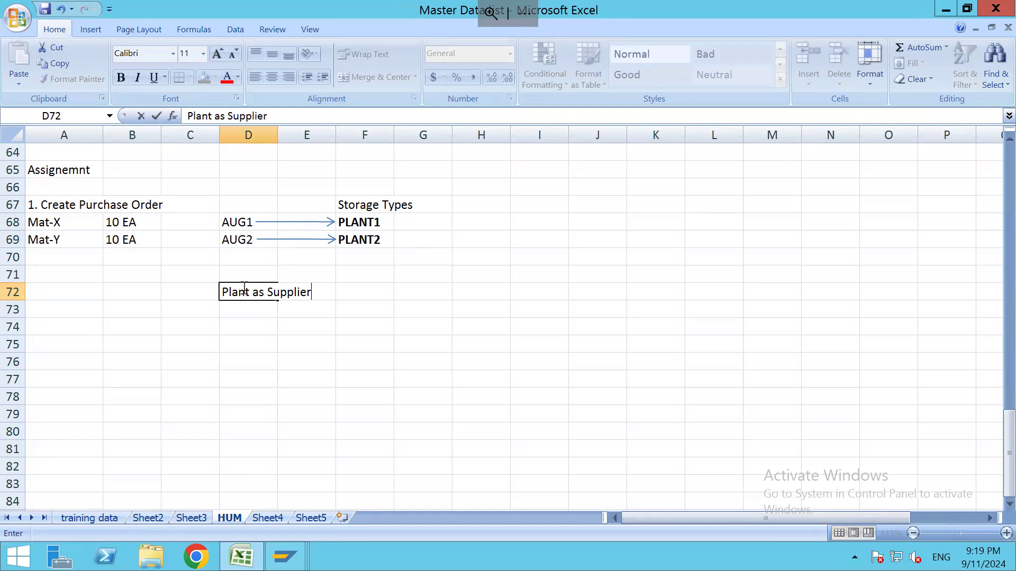
pyautogui.write('<===>Party ')
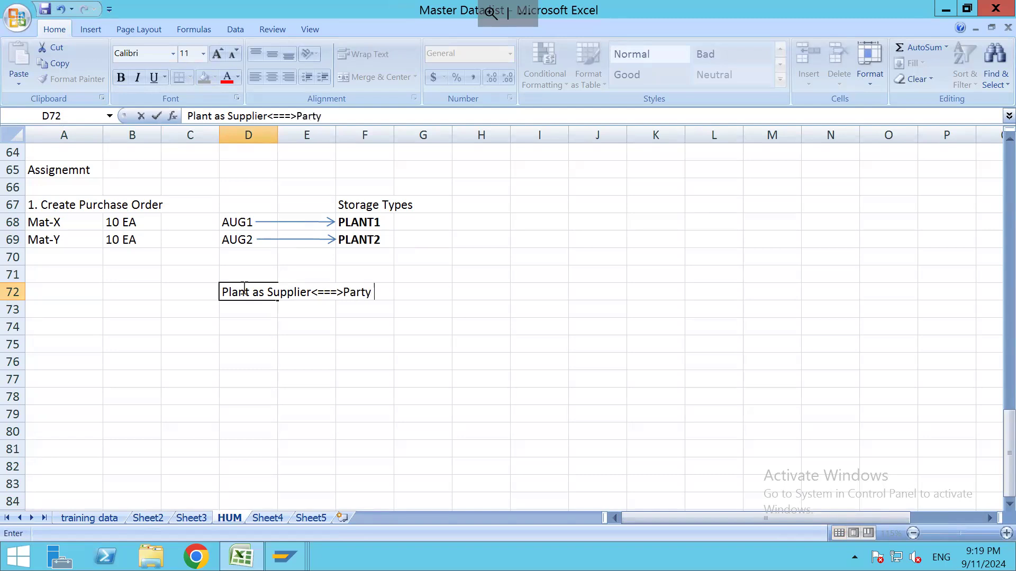
pyautogui.write('Entitled to ')
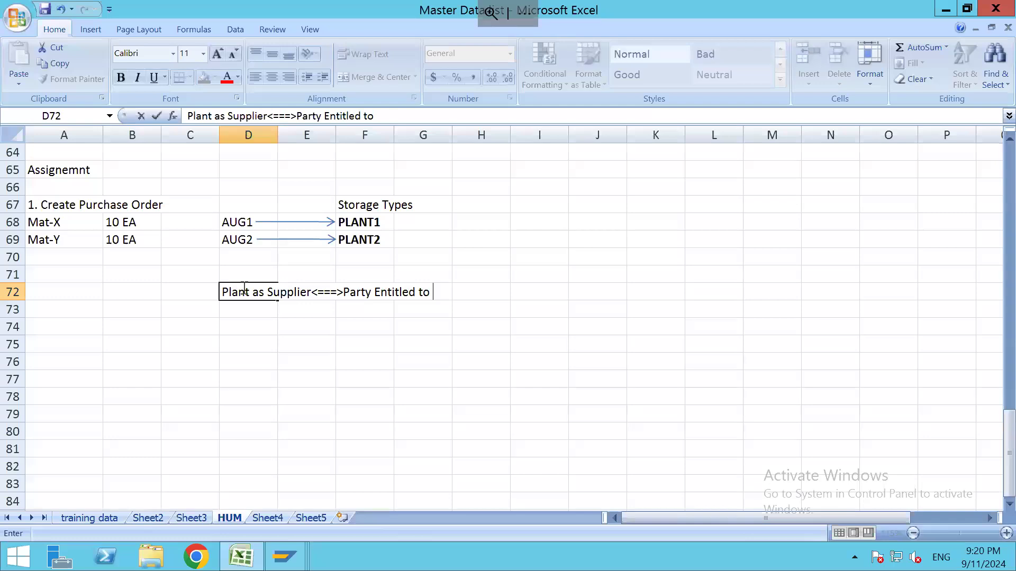
pyautogui.write('Dispose')
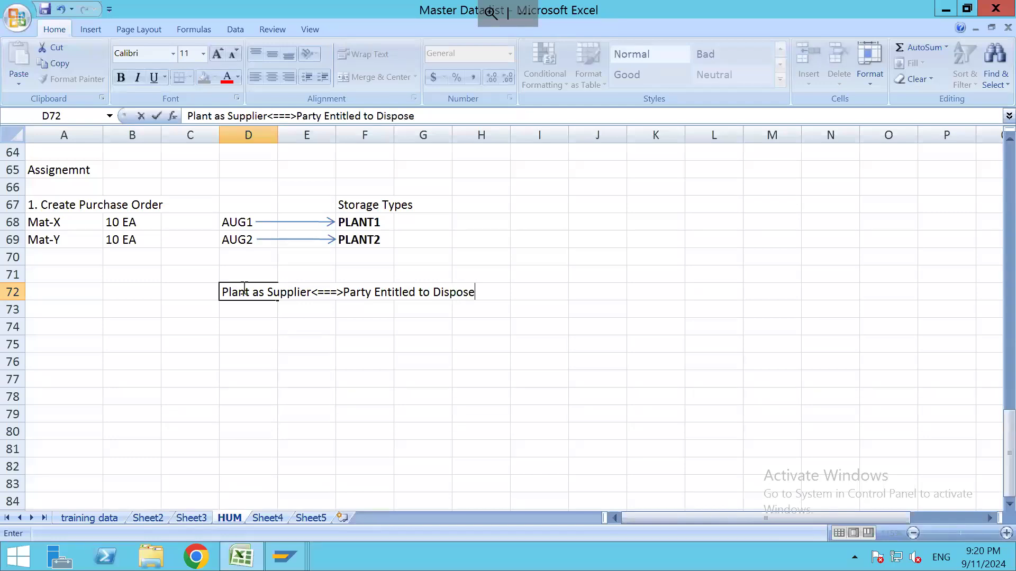
pyautogui.write(' (PED)')
# Switch to the SAP Define Storage Types session, return to the IMG and collapse the Master Data node
pyautogui.click(286, 555)
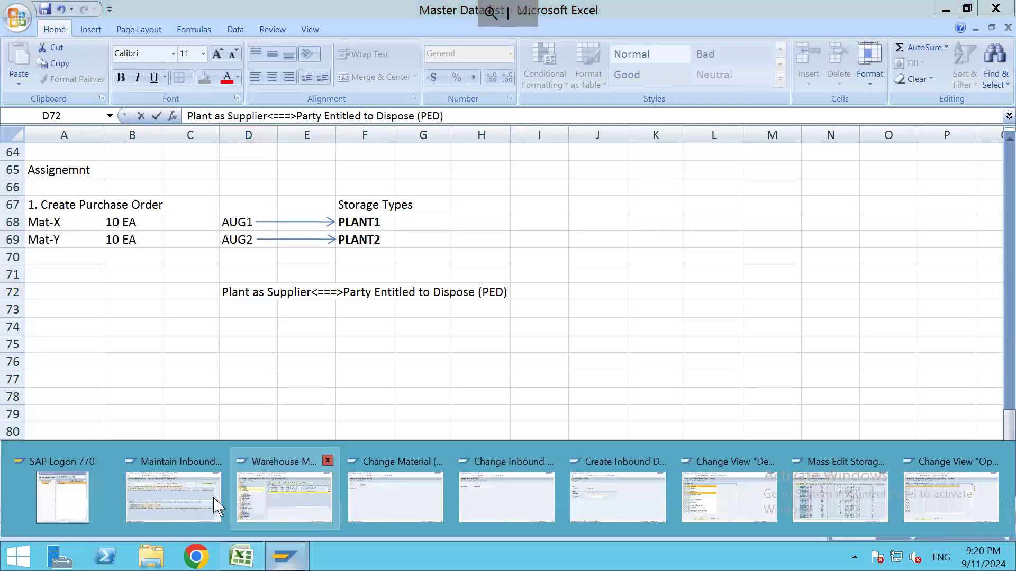
pyautogui.click(709, 500)
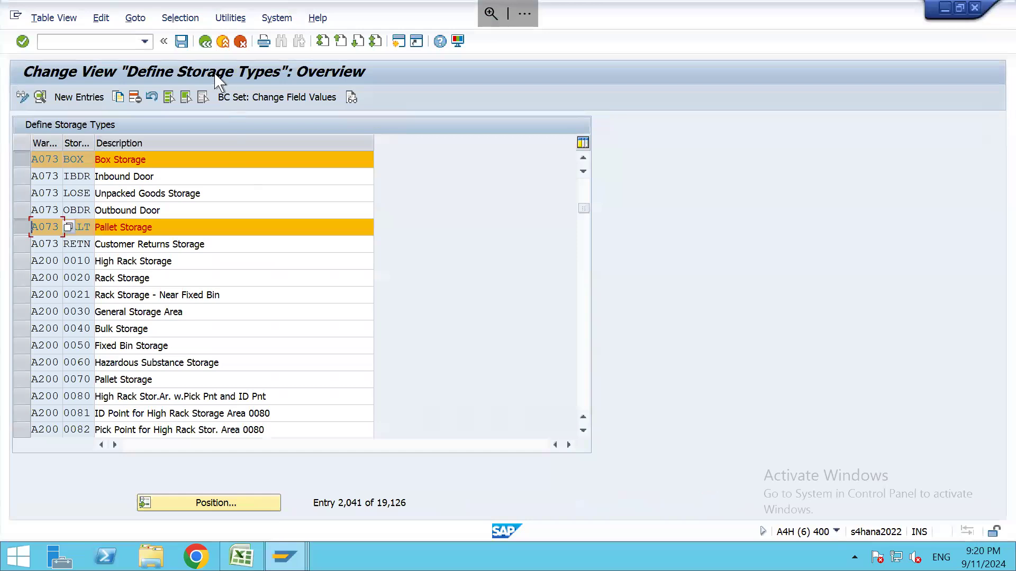
pyautogui.click(206, 41)
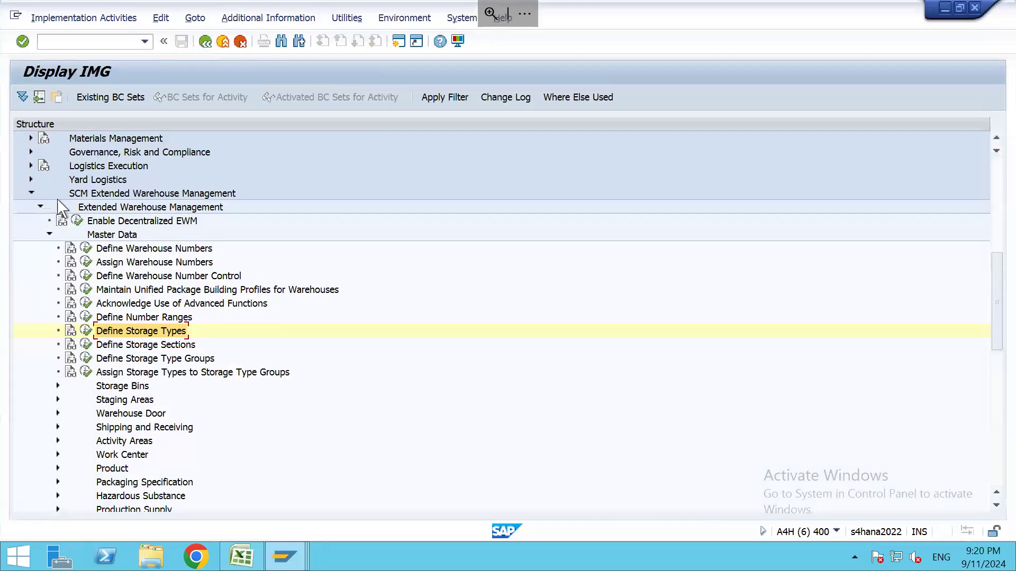
pyautogui.click(49, 234)
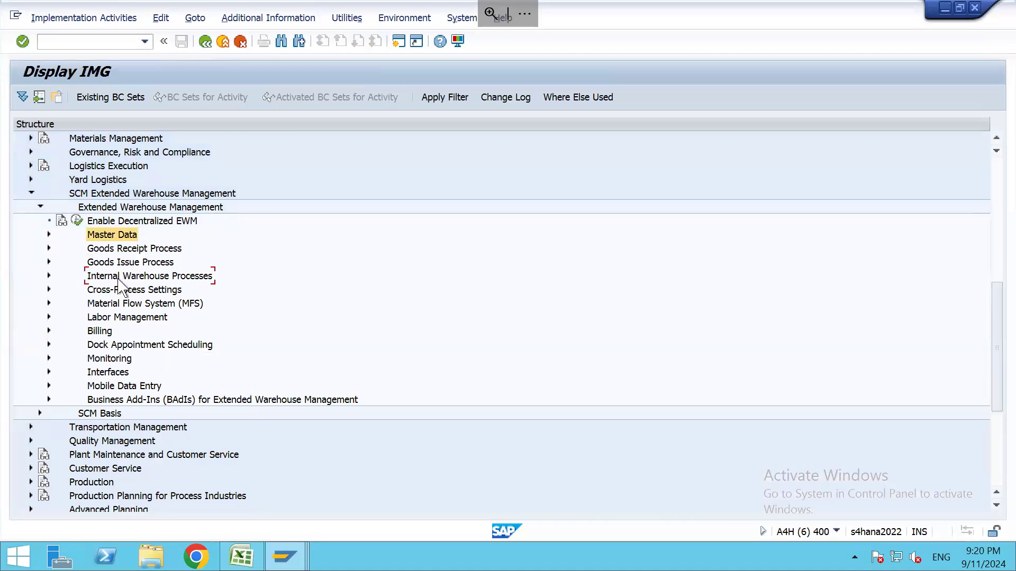
# Open Specify Storage Type Search Sequence for Putaway in the IMG, within Goods Receipt Process, Strategies, Storage Type Search
pyautogui.doubleClick(133, 254)
pyautogui.press('Down')
pyautogui.press('Down')
pyautogui.press('Down')
pyautogui.press('Down')
pyautogui.press('Right')
pyautogui.press('Down')
pyautogui.press('Down')
pyautogui.press('Down')
pyautogui.press('Down')
pyautogui.press('Down')
pyautogui.press('Up')
pyautogui.press('Right')
pyautogui.press('Down')
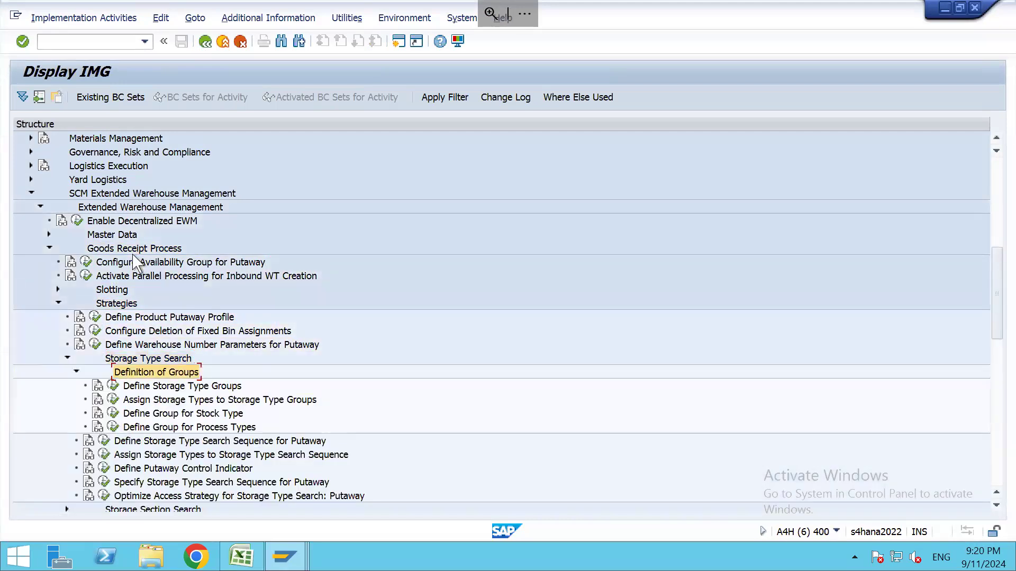
pyautogui.click(105, 481)
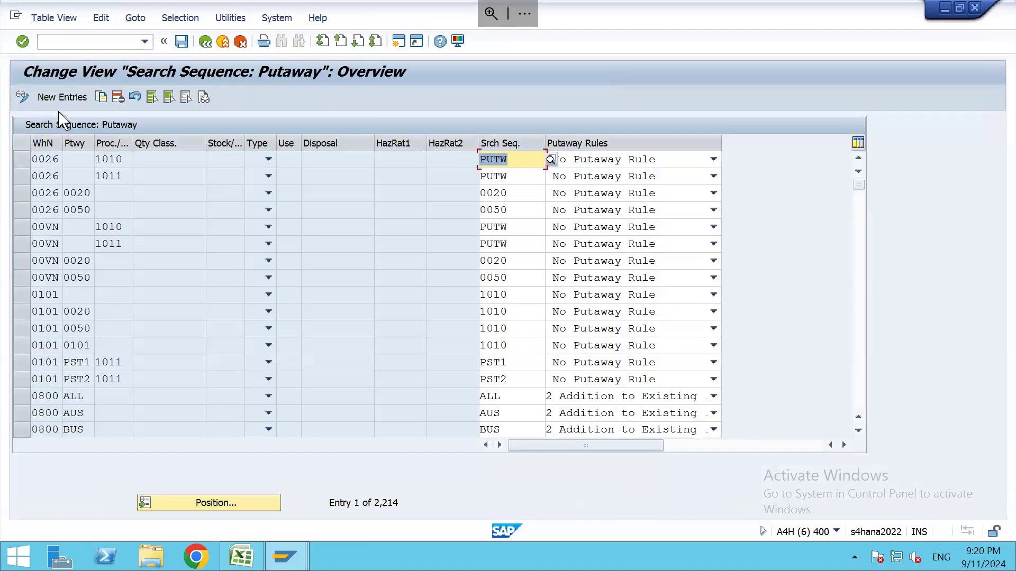
# Start a new putaway search sequence entry for warehouse A073 and go to its Disposal field
pyautogui.click(71, 97)
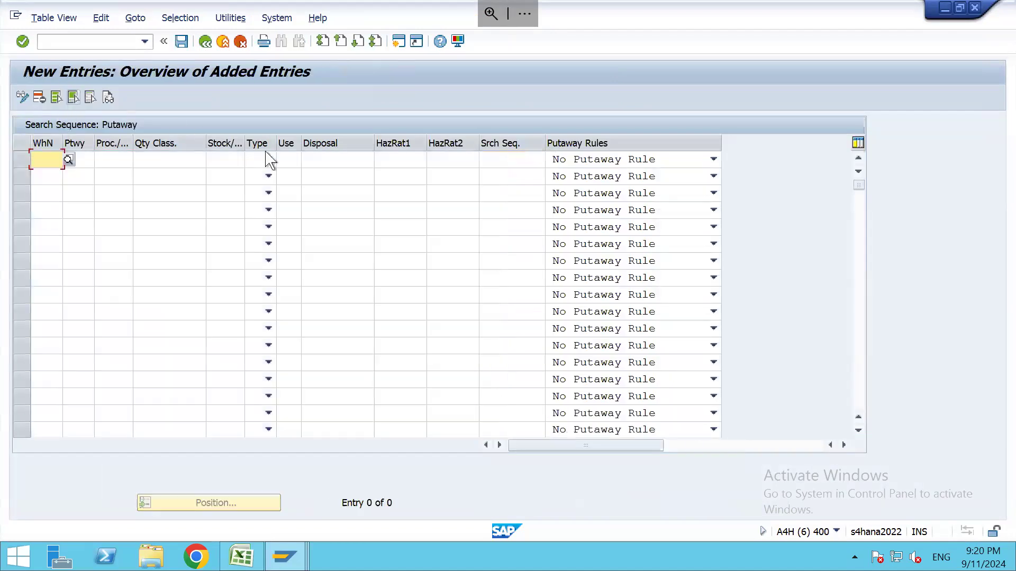
pyautogui.click(323, 164)
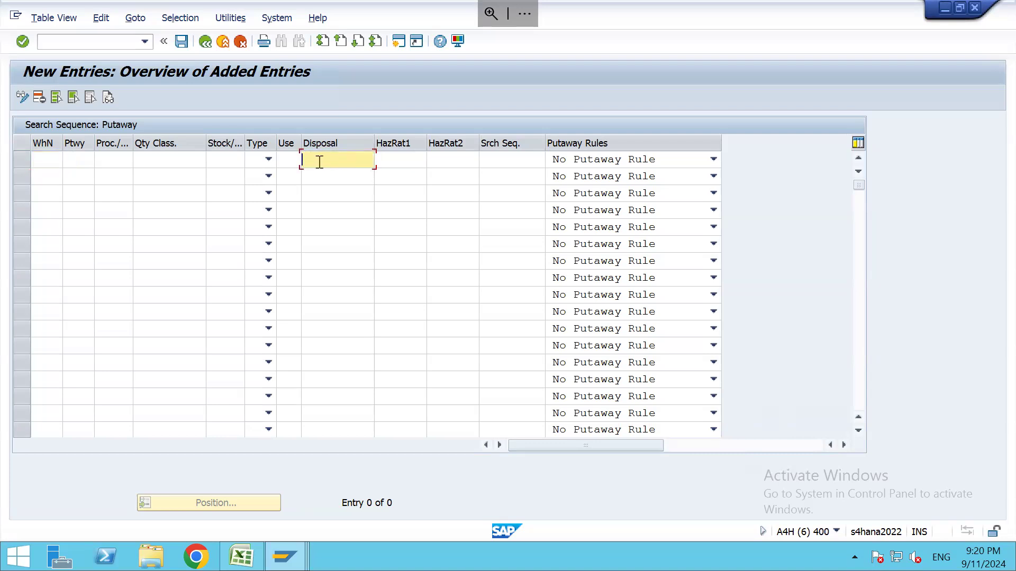
pyautogui.click(324, 173)
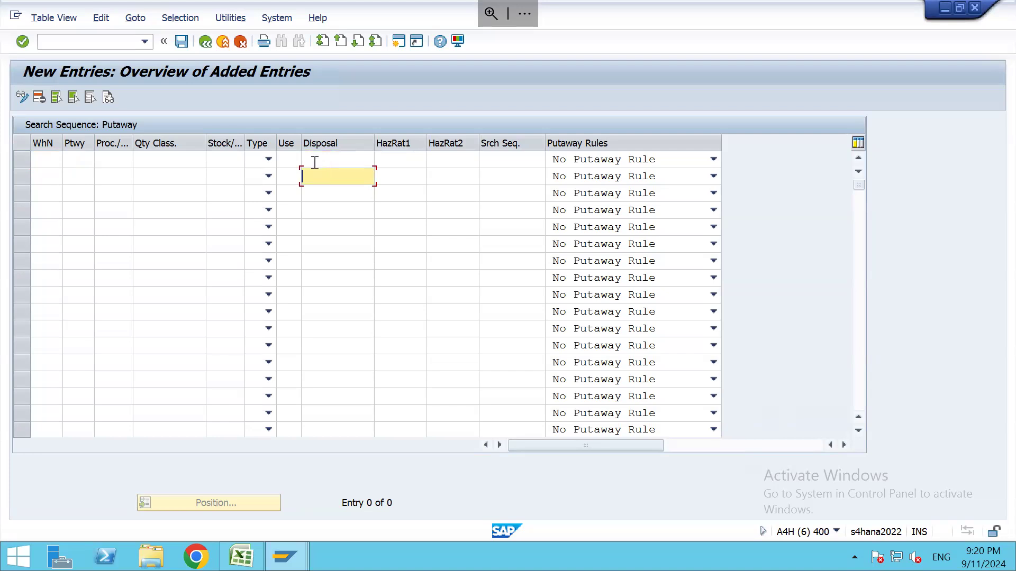
pyautogui.click(54, 161)
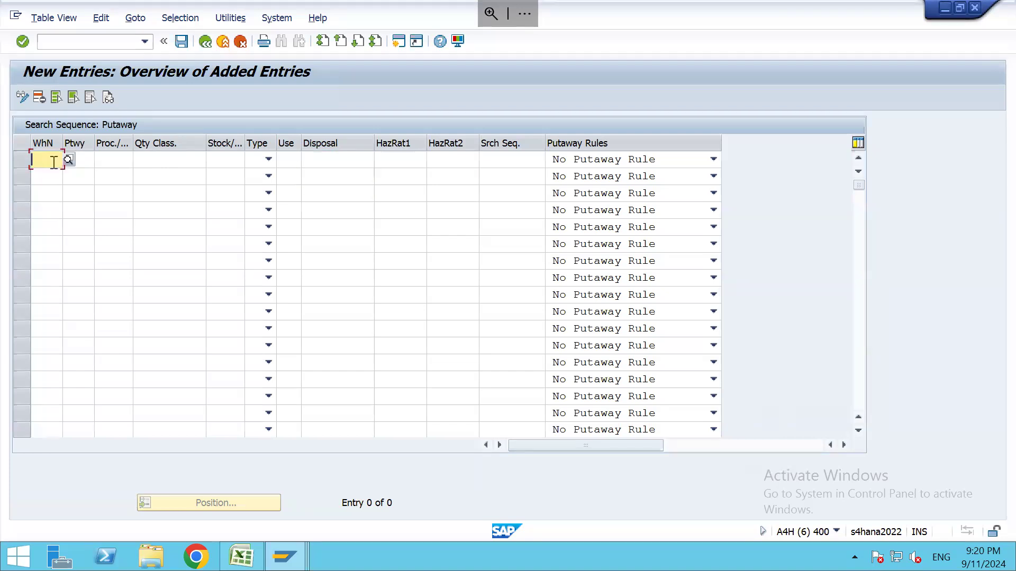
pyautogui.write('a073')
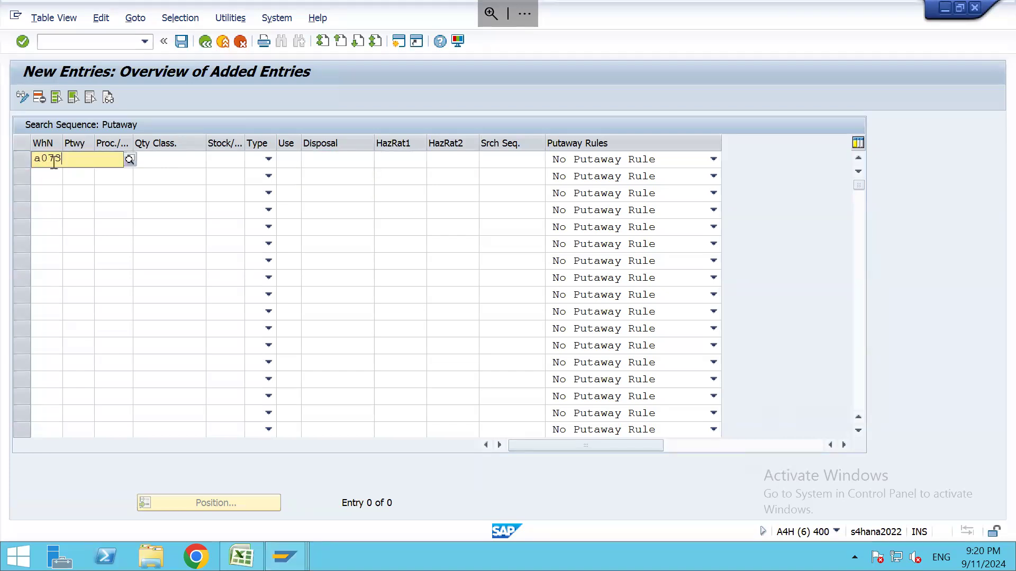
pyautogui.press('Tab')
pyautogui.press('Tab')
pyautogui.press('Tab')
pyautogui.press('Tab')
pyautogui.press('Tab')
pyautogui.press('Tab')
pyautogui.press('Tab')
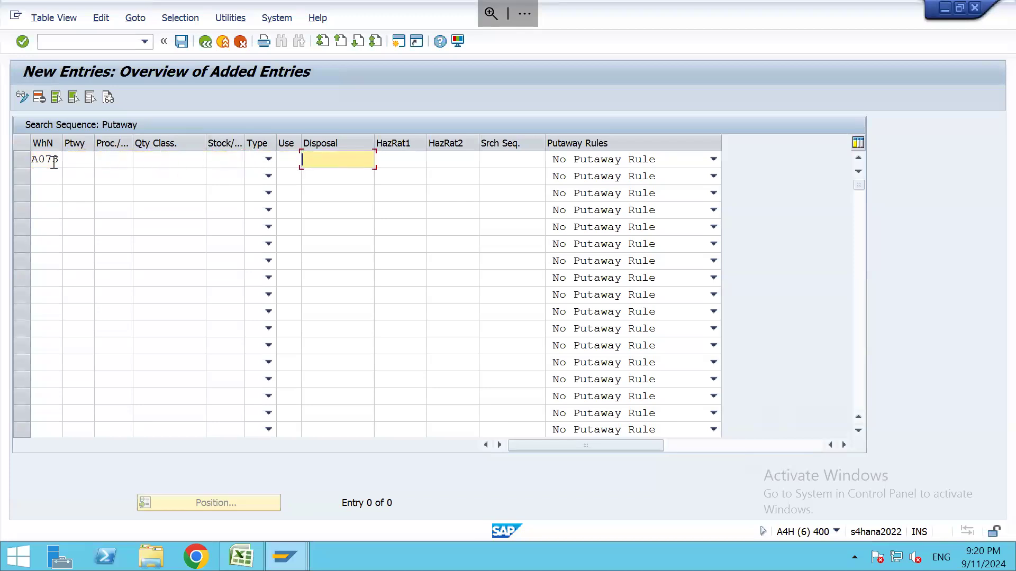
# Search warehouse A073's inbound deliveries without a document number and display the items of the fourth listed delivery
pyautogui.hotkey('alt', 'Tab')
pyautogui.hotkey('alt', 'Tab')
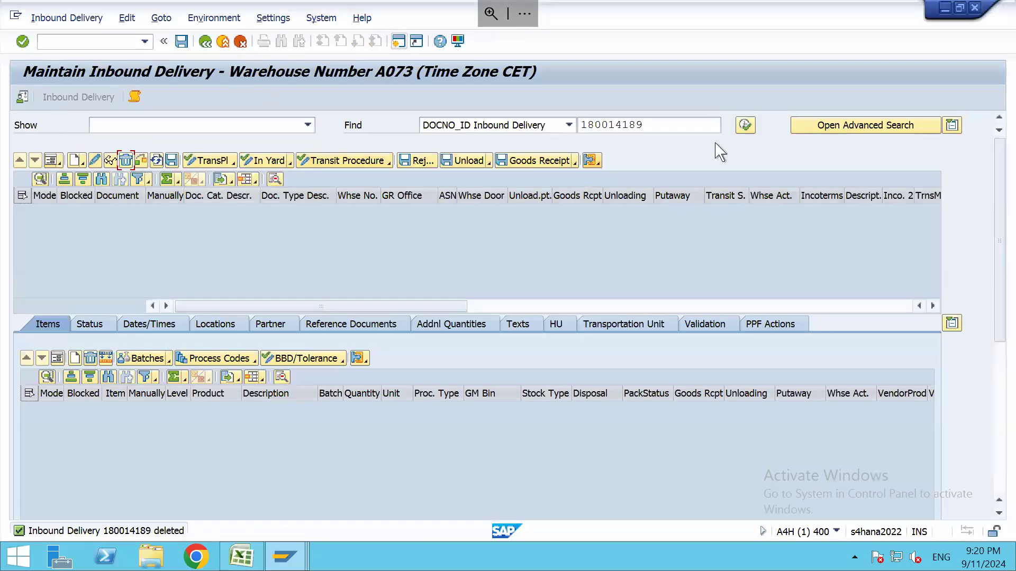
pyautogui.click(663, 125)
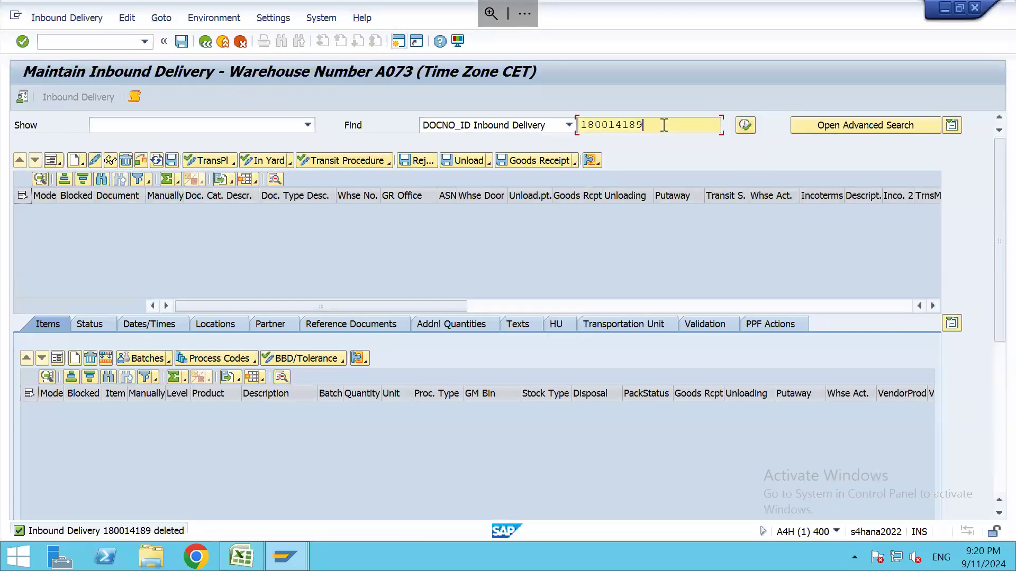
pyautogui.press('BackSpace')
pyautogui.press('BackSpace')
pyautogui.press('BackSpace')
pyautogui.press('BackSpace')
pyautogui.press('BackSpace')
pyautogui.press('BackSpace')
pyautogui.press('BackSpace')
pyautogui.press('BackSpace')
pyautogui.press('BackSpace')
pyautogui.press('Return')
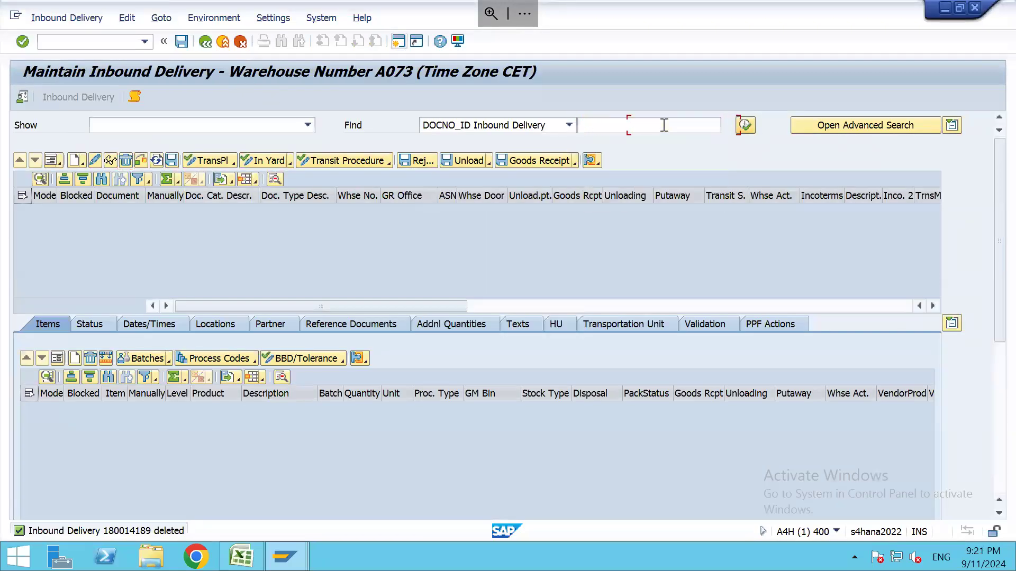
pyautogui.click(278, 315)
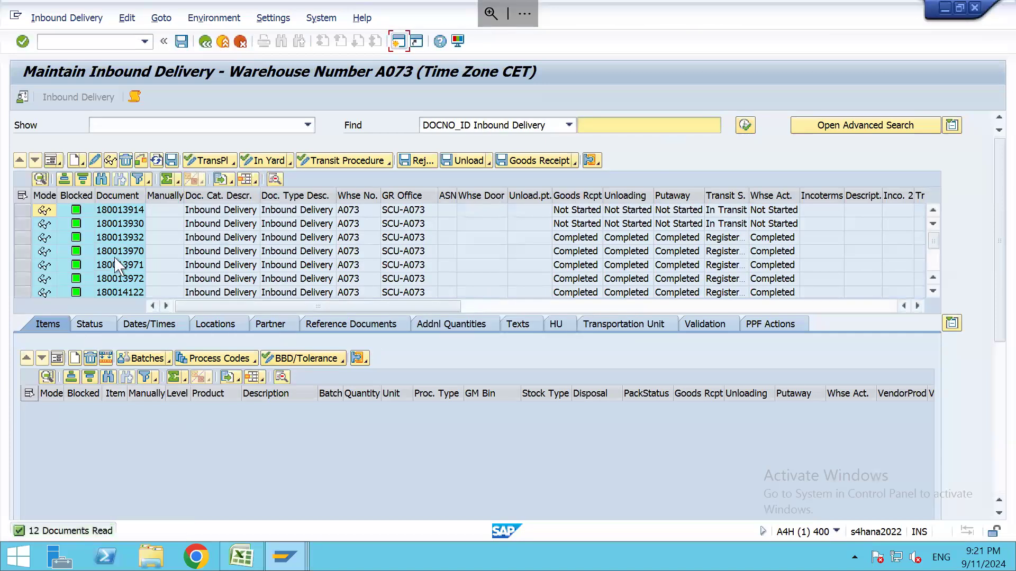
pyautogui.click(118, 253)
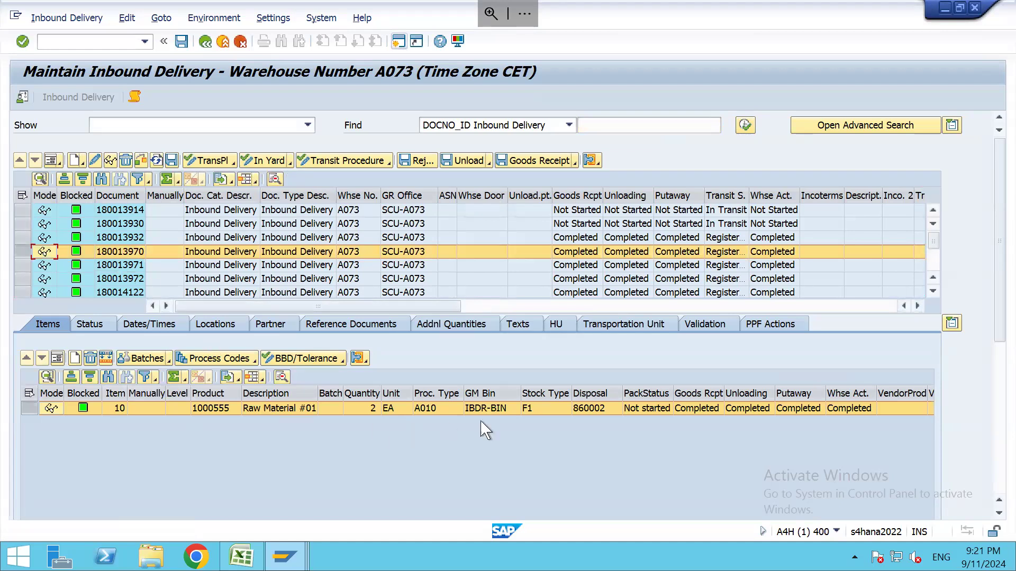
# Copy the delivery item's Disposal value 860002 into the Disposal field of the new A073 search sequence entry
pyautogui.click(590, 414)
pyautogui.hotkey('ctrl', 'a')
pyautogui.hotkey('ctrl', 'c')
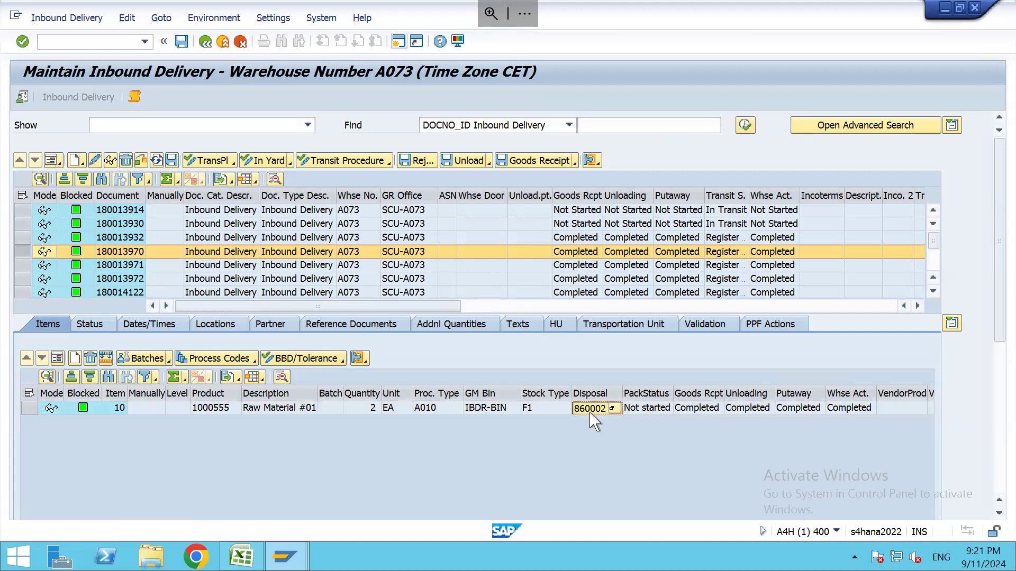
pyautogui.hotkey('alt', 'Tab')
pyautogui.hotkey('ctrl', 'v')
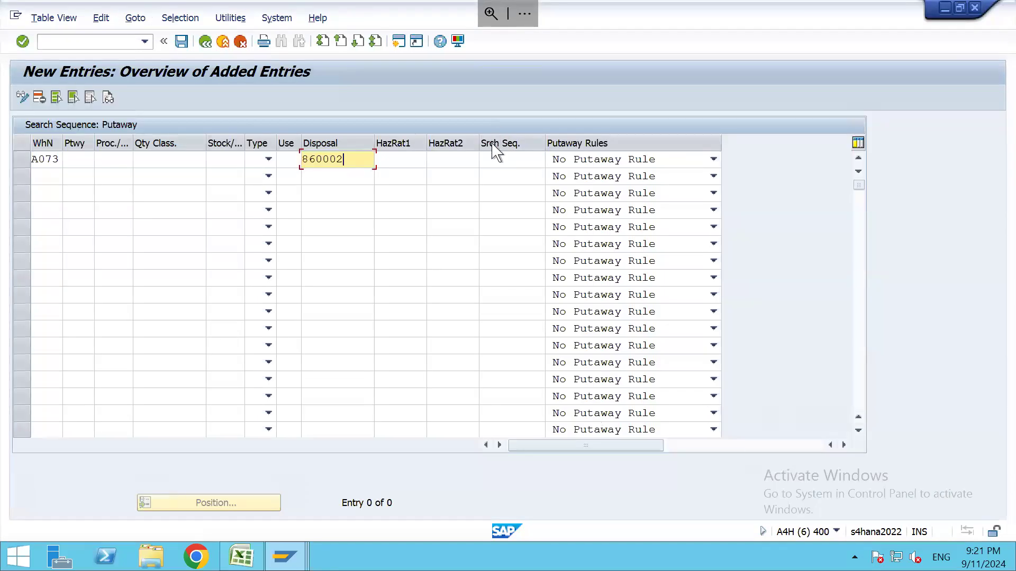
pyautogui.click(497, 159)
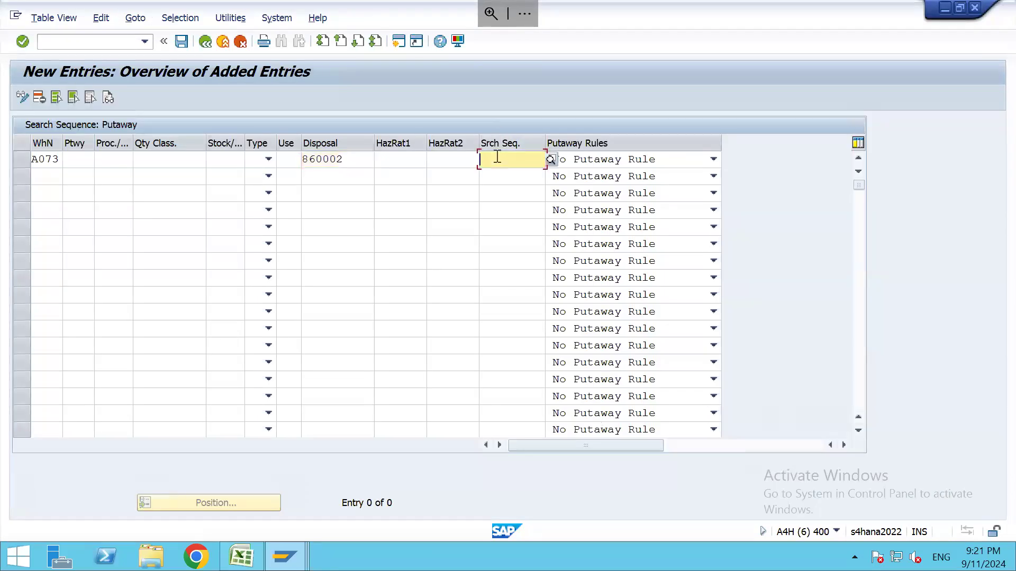
# Enter 860003 as the Disposal value in the second row of the new putaway search sequence entries
pyautogui.moveTo(356, 161); pyautogui.dragTo(287, 162)
pyautogui.hotkey('ctrl', 'c')
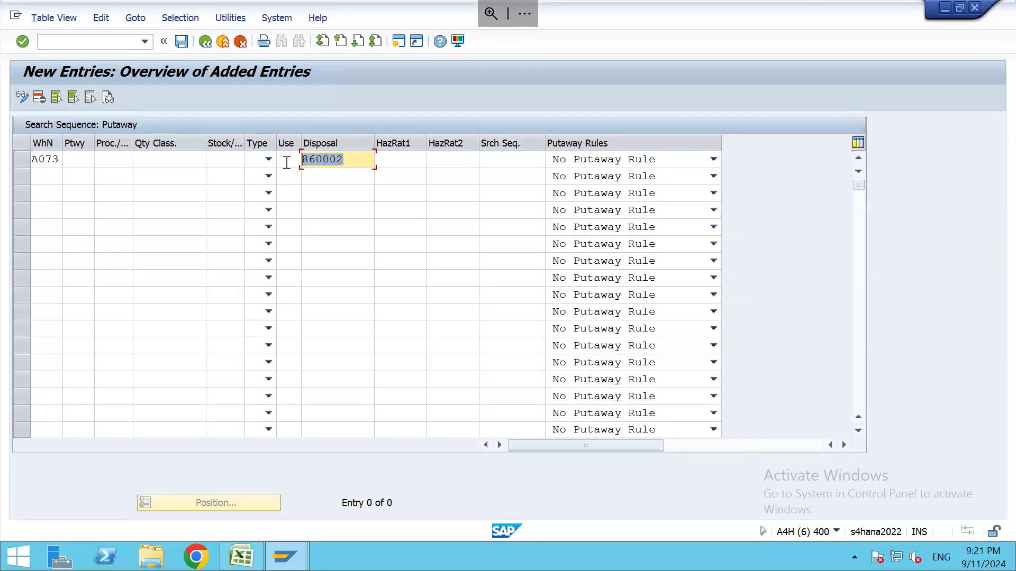
pyautogui.click(310, 164)
pyautogui.click(329, 175)
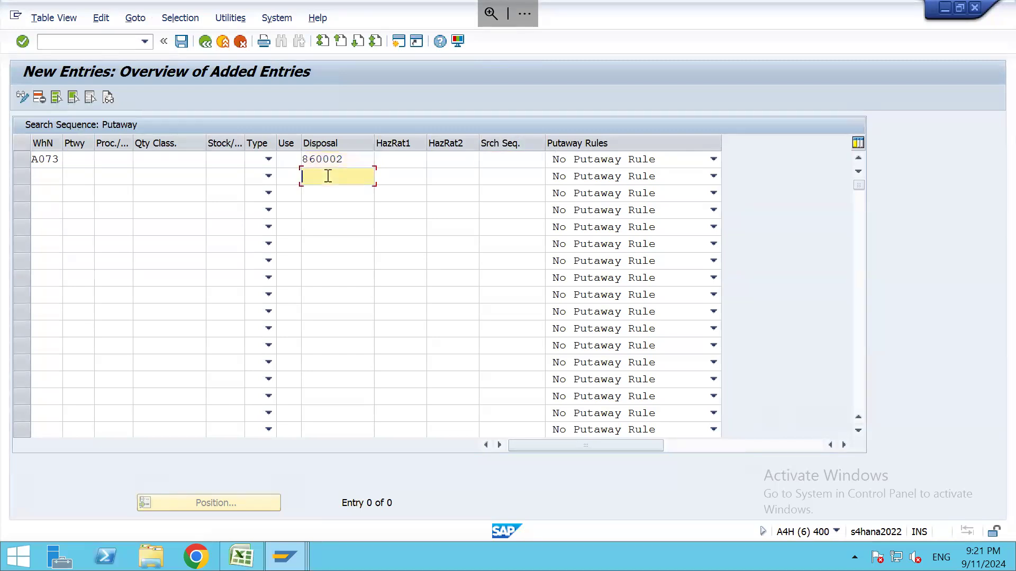
pyautogui.hotkey('ctrl', 'v')
pyautogui.press('Tab')
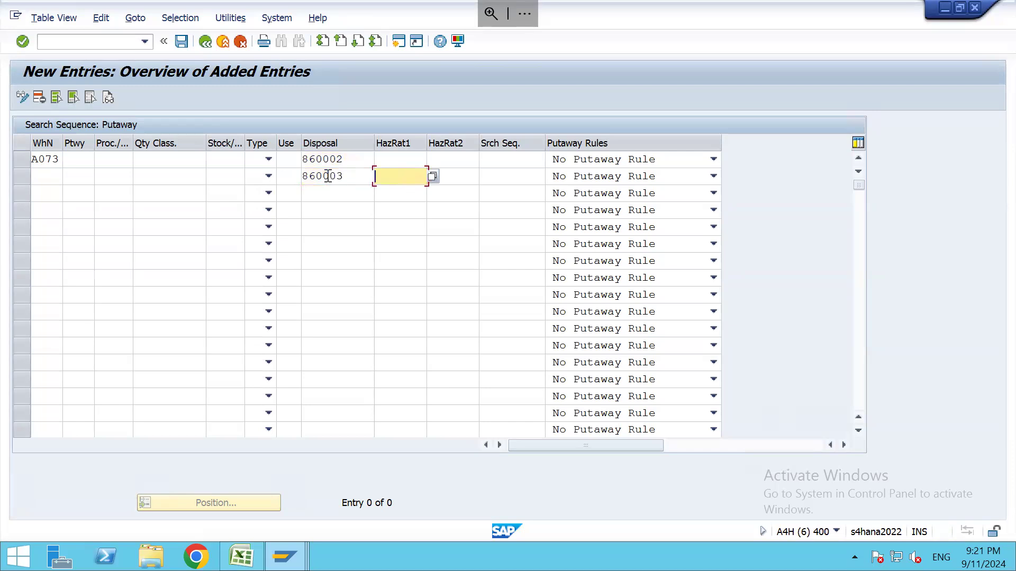
pyautogui.click(531, 179)
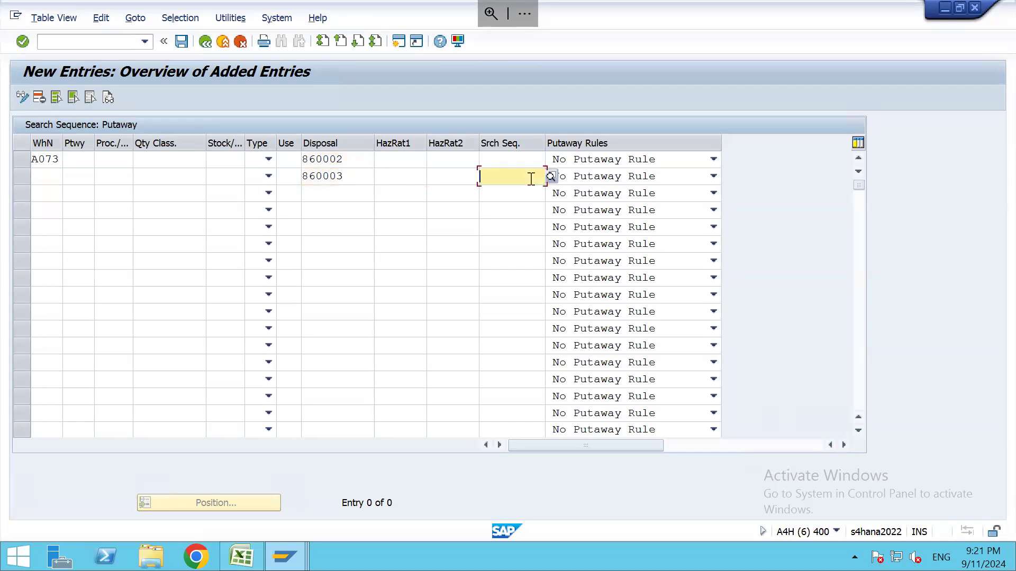
# Clear both Disposal values and the warehouse number A073 from the new putaway search sequence rows
pyautogui.click(359, 179)
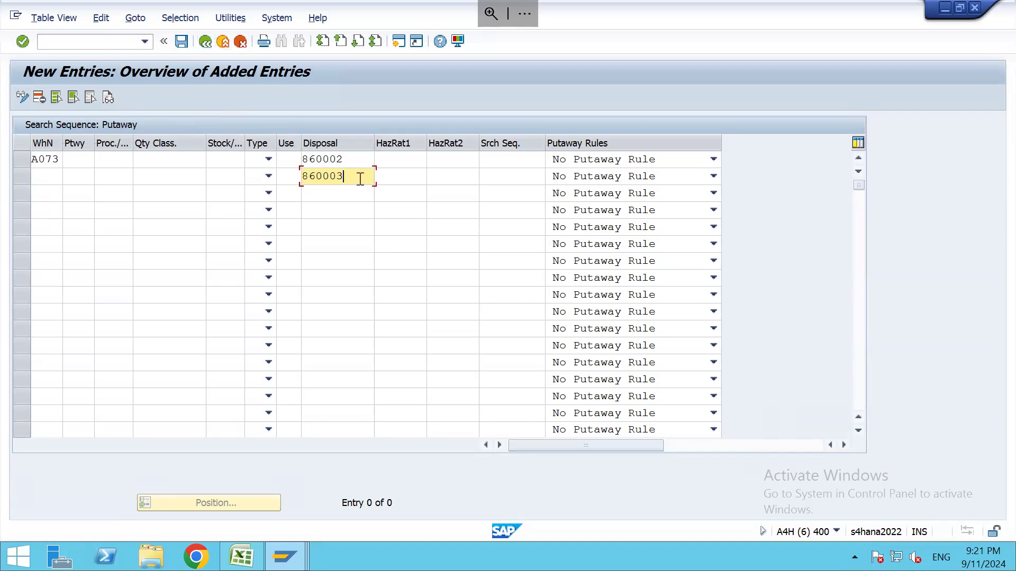
pyautogui.hotkey('shift', 'Home')
pyautogui.press('Delete')
pyautogui.moveTo(362, 160); pyautogui.dragTo(267, 161)
pyautogui.press('Delete')
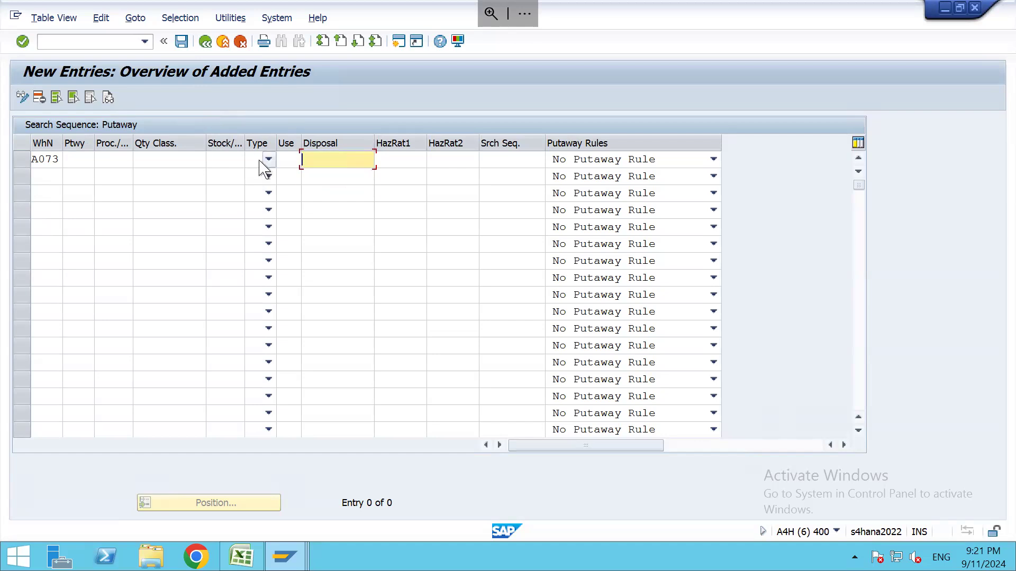
pyautogui.click(58, 159)
pyautogui.press('BackSpace')
pyautogui.press('BackSpace')
pyautogui.press('BackSpace')
pyautogui.press('BackSpace')
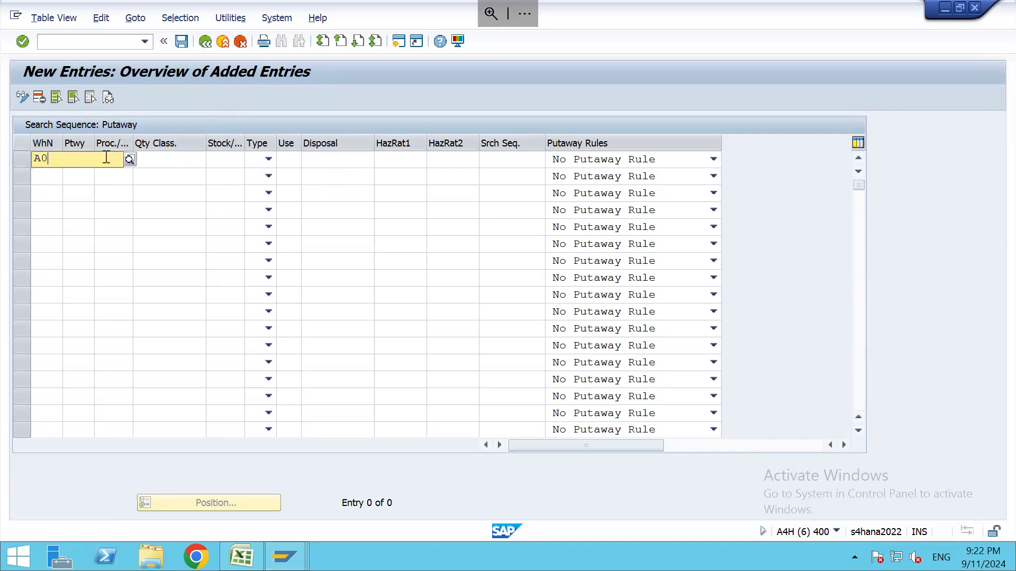
pyautogui.click(159, 160)
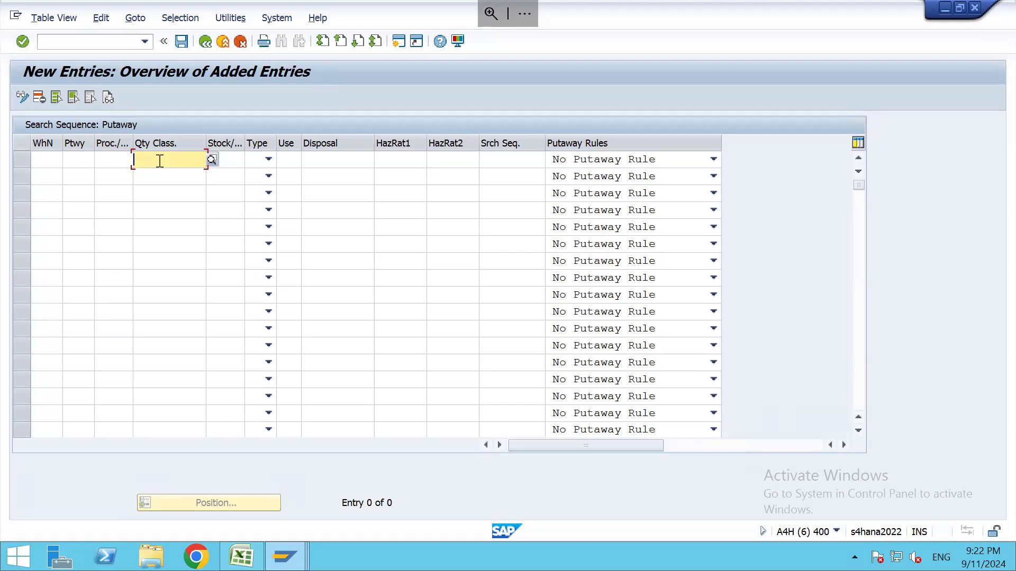
# Delete the leftover blank search sequence entry and return to the IMG structure
pyautogui.press('Return')
pyautogui.click(240, 42)
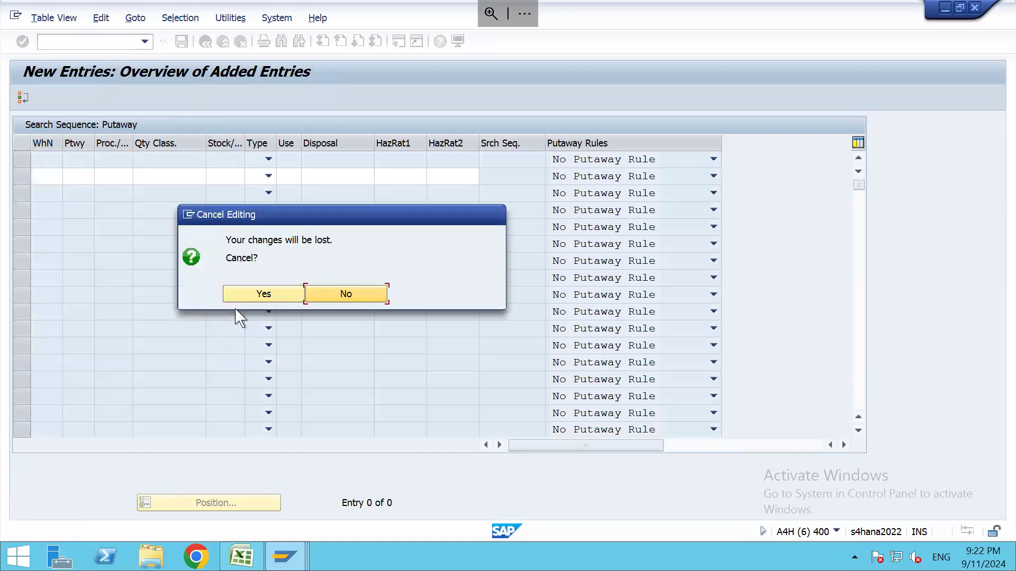
pyautogui.click(242, 295)
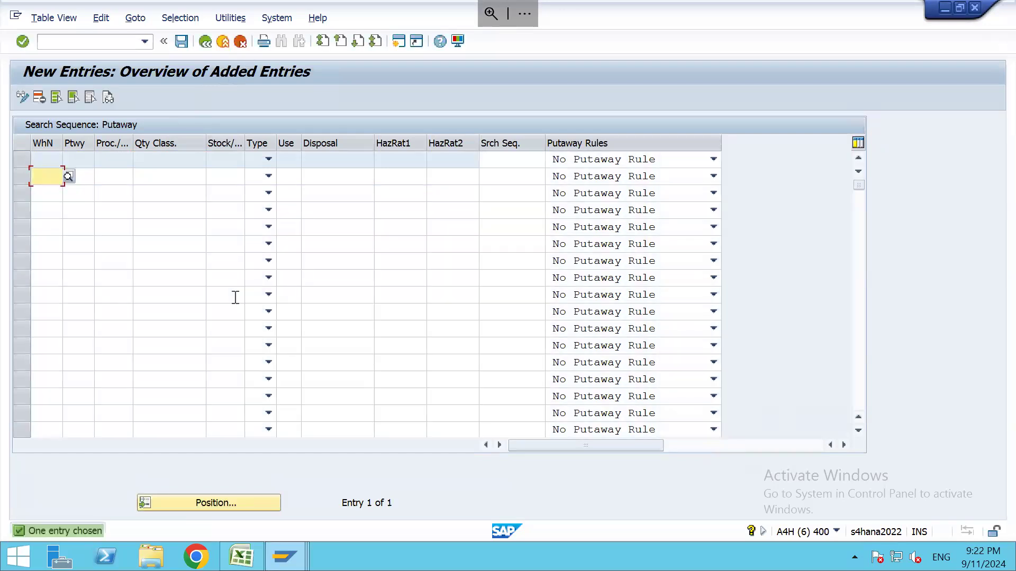
pyautogui.click(27, 163)
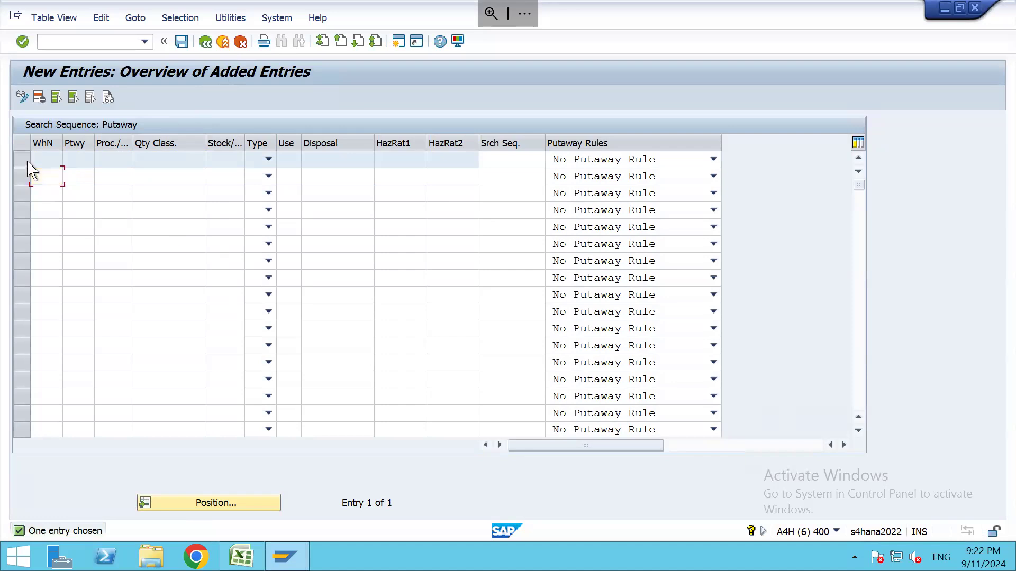
pyautogui.click(38, 97)
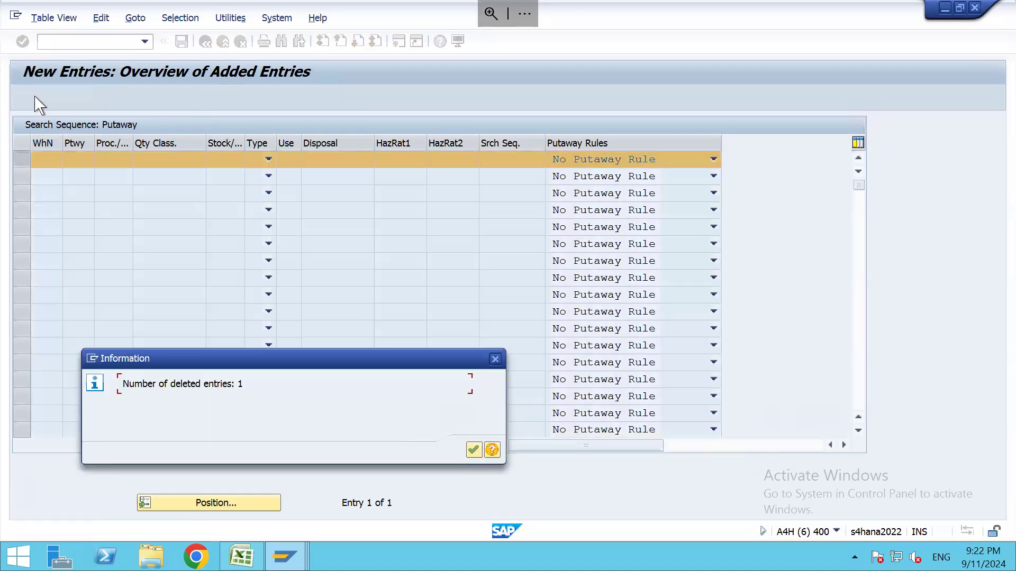
pyautogui.press('Return')
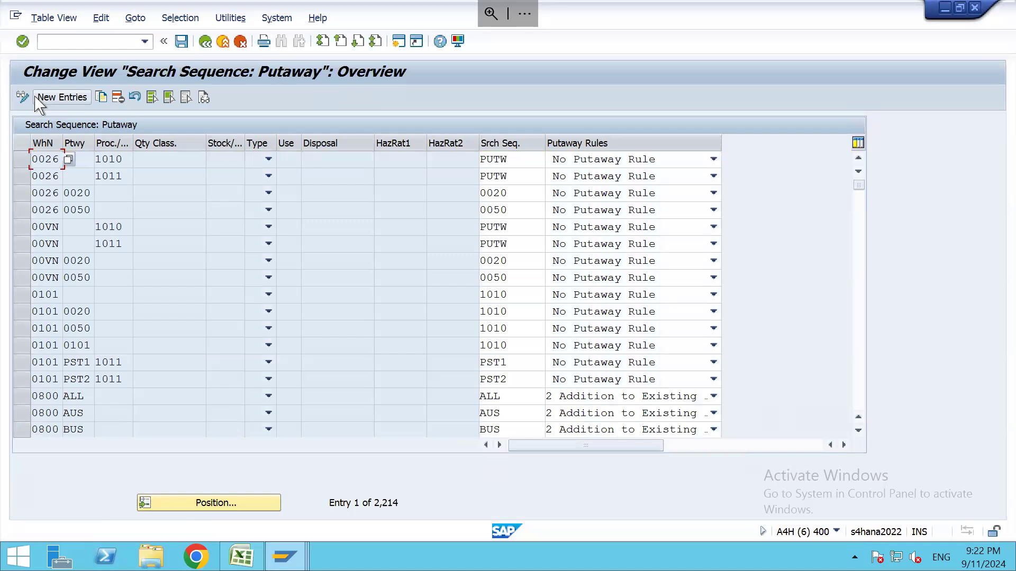
pyautogui.click(205, 43)
pyautogui.click(333, 293)
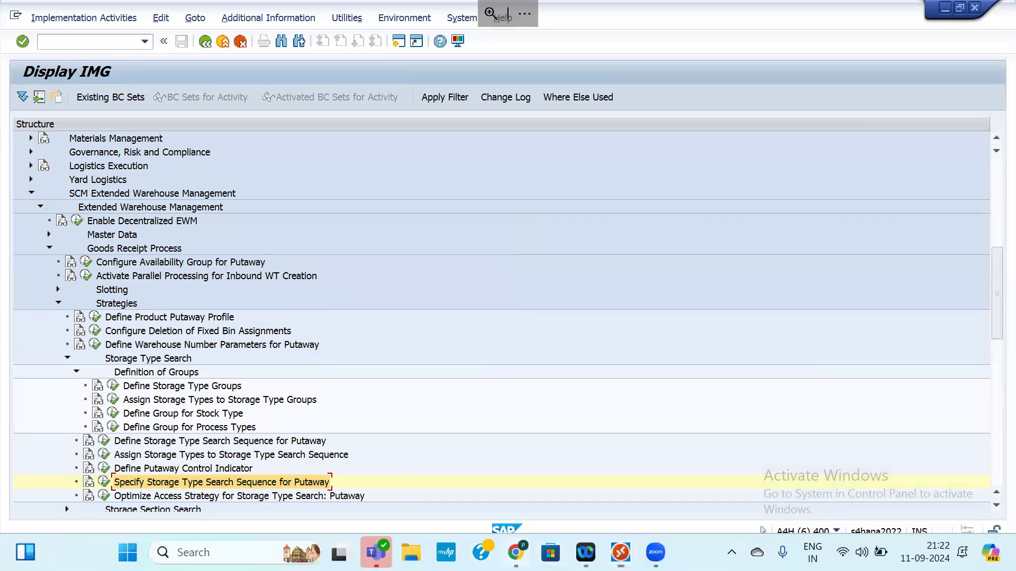
# Switch to Chrome and close the image preview in the pallet packing search results
pyautogui.click(516, 552)
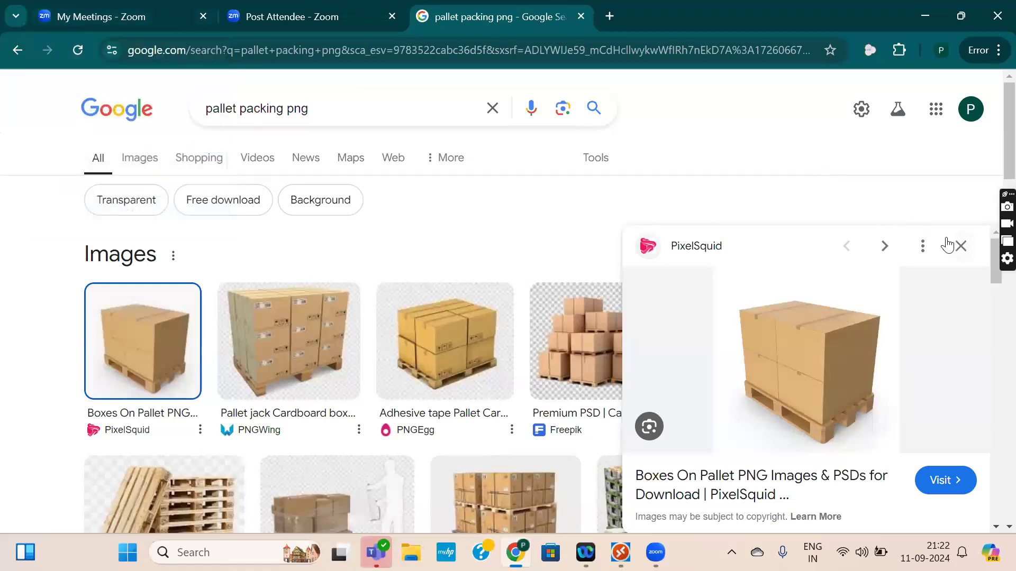
pyautogui.click(960, 246)
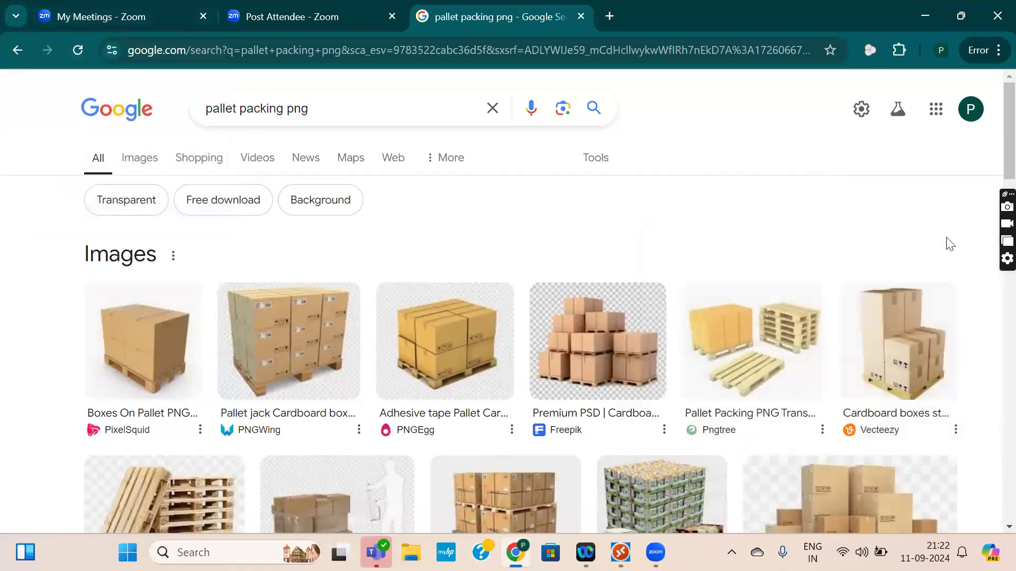